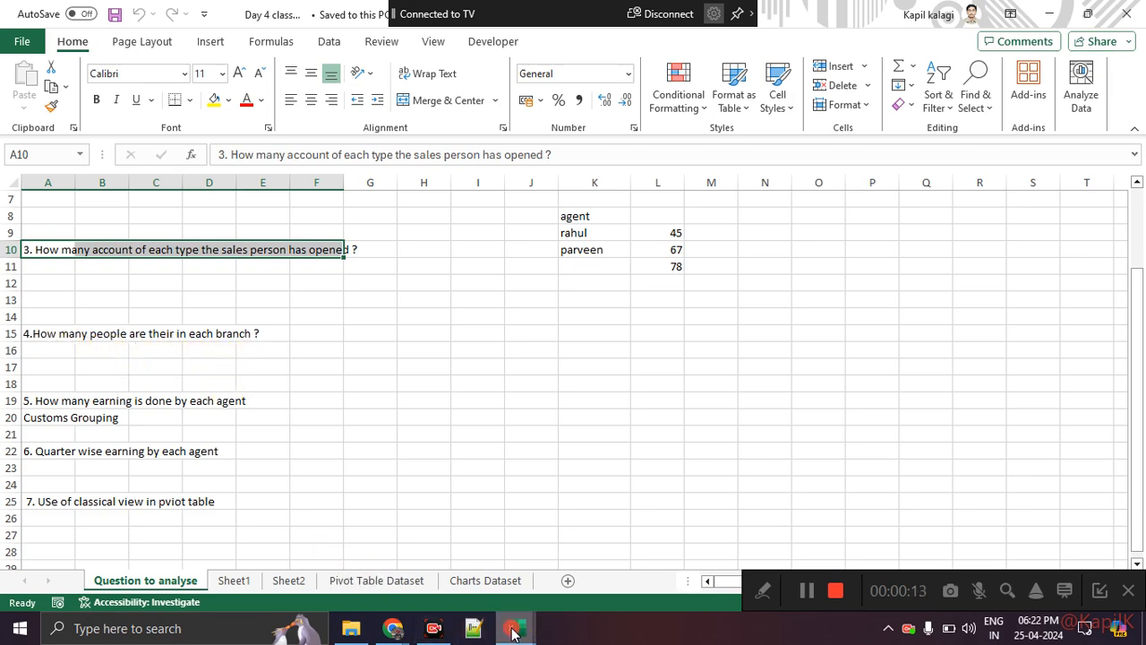
# Switch to the Day 5 class work workbook and review the pivot chart questions in A6 to A8.
pyautogui.moveTo(511, 626)
pyautogui.click(576, 565)
pyautogui.moveTo(98, 284); pyautogui.dragTo(98, 322)
pyautogui.click(99, 417)
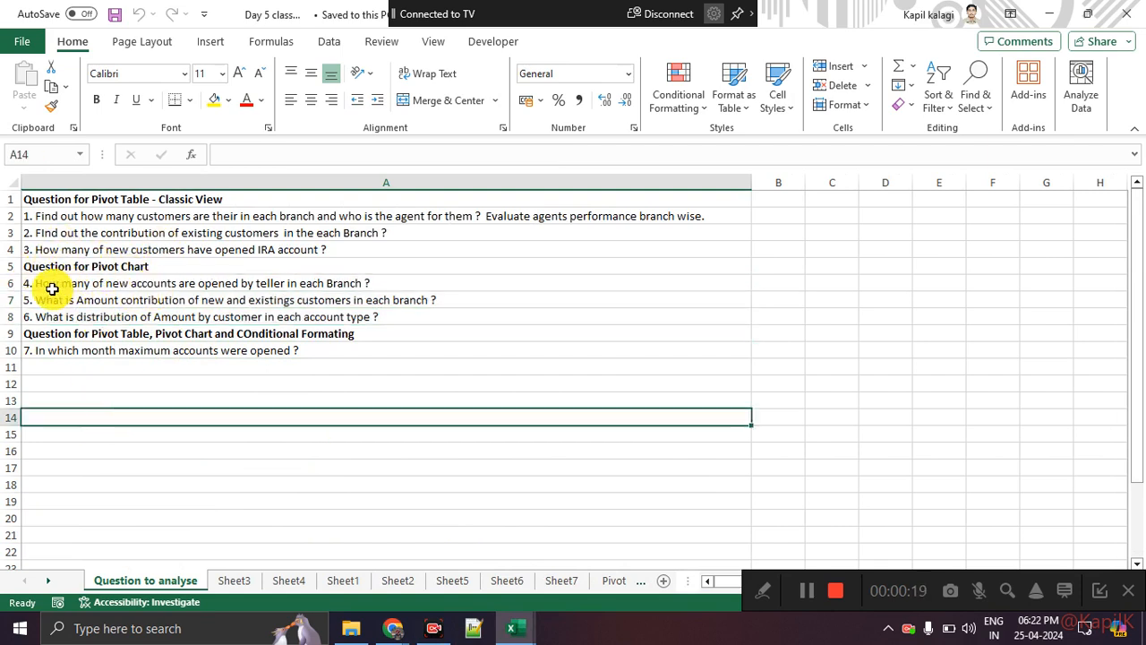
pyautogui.click(52, 286)
pyautogui.click(113, 434)
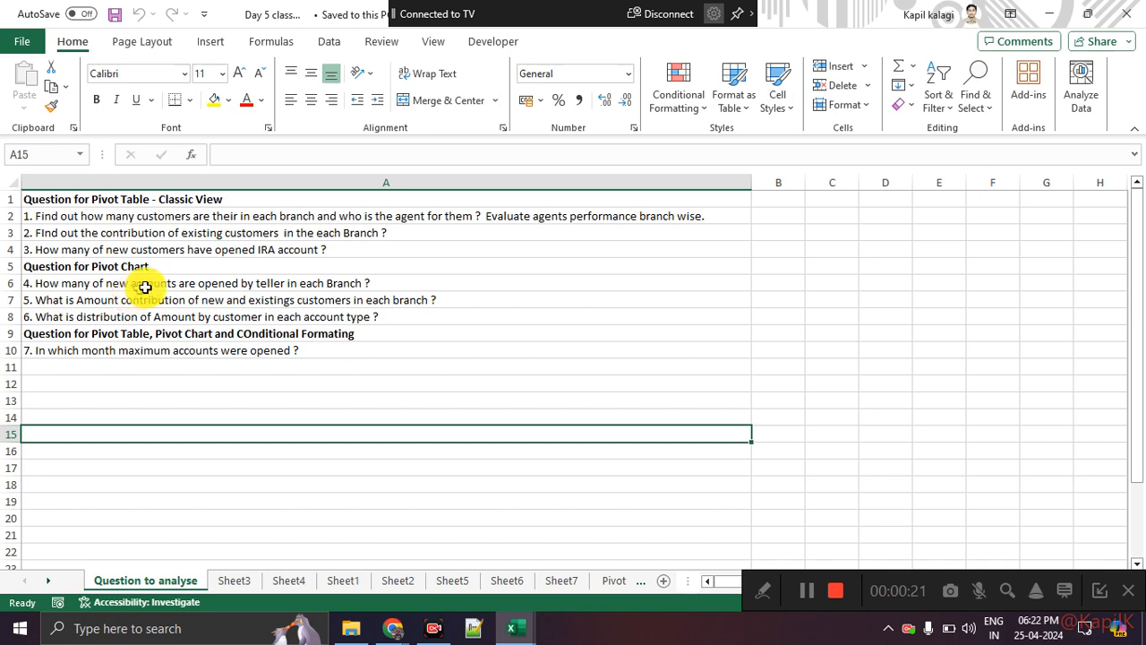
pyautogui.click(224, 285)
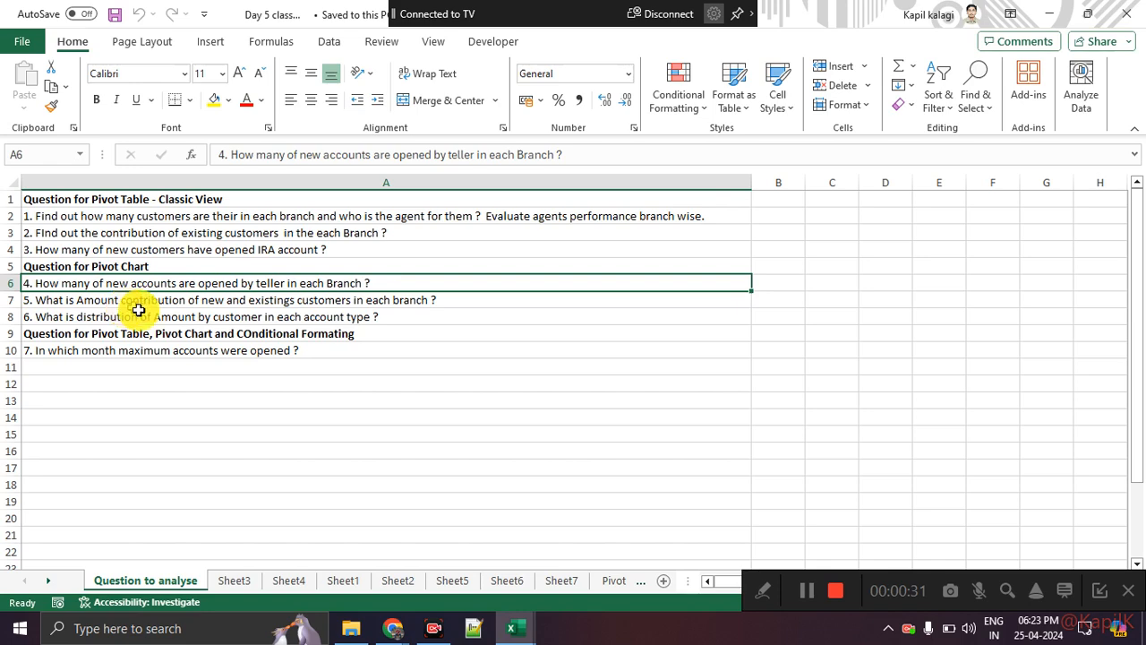
# Switch to Day 4 class work and select a cell in the Pivot Table Dataset bank table.
pyautogui.moveTo(511, 627)
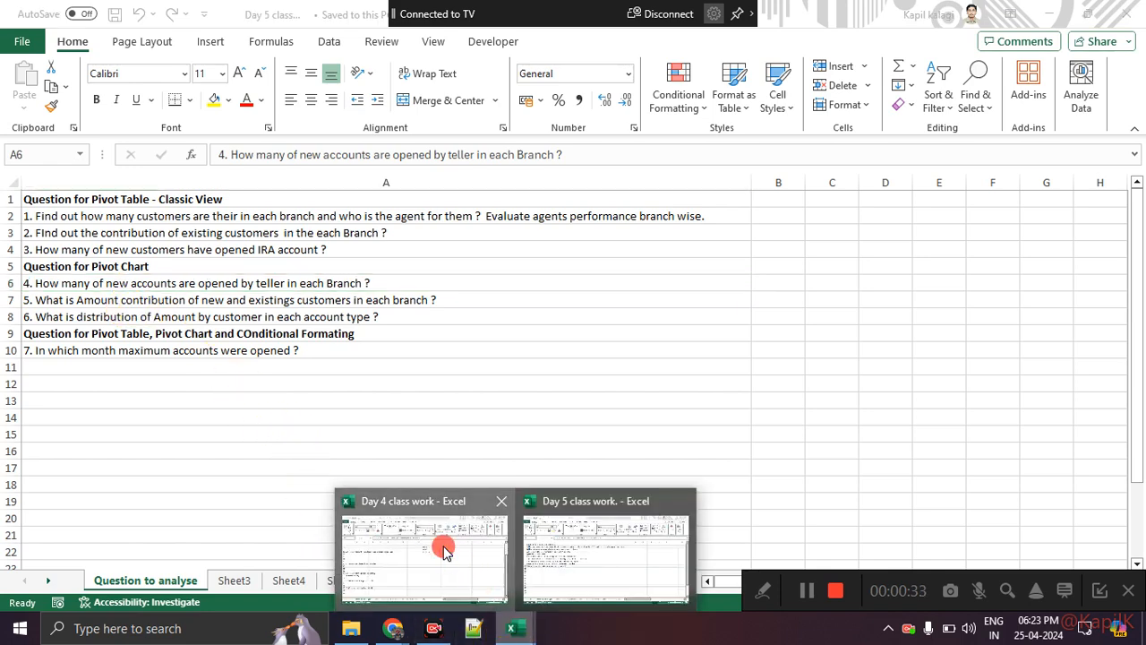
pyautogui.click(351, 537)
pyautogui.click(345, 580)
pyautogui.click(162, 293)
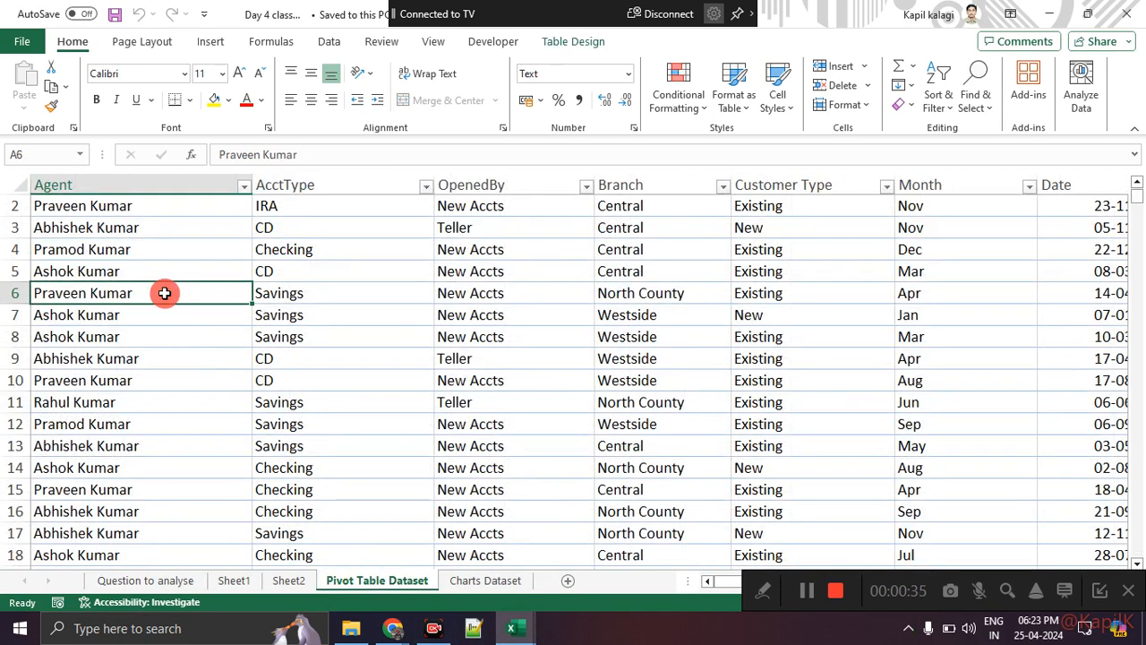
# Insert a PivotTable from the Bank_Data table on a new worksheet.
pyautogui.click(1097, 591)
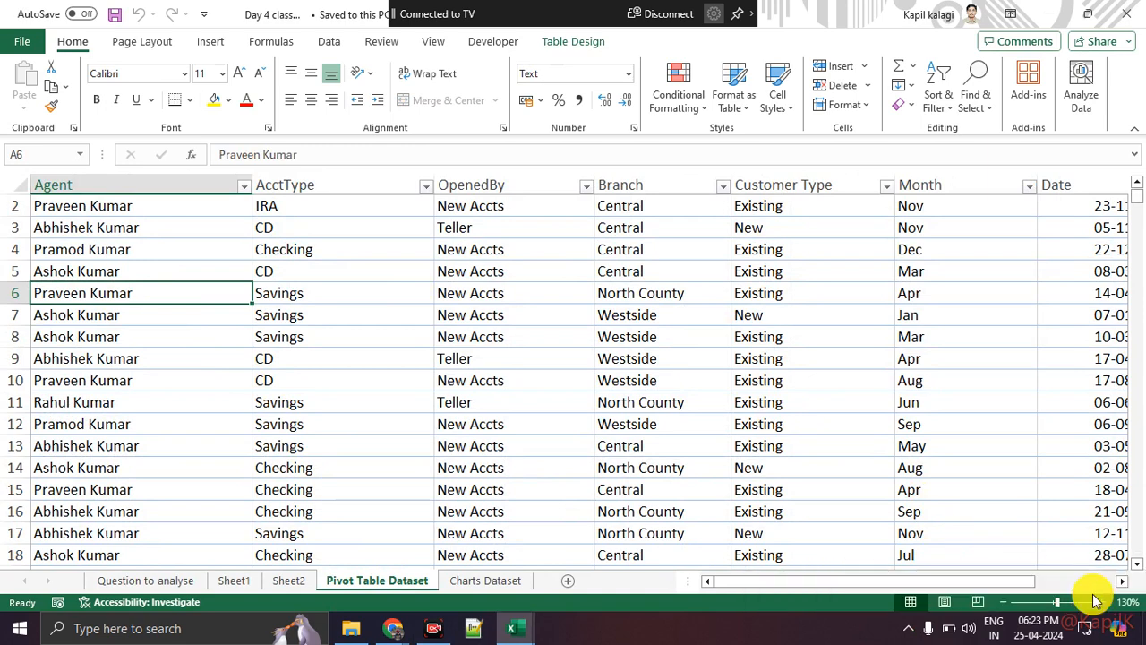
pyautogui.click(205, 42)
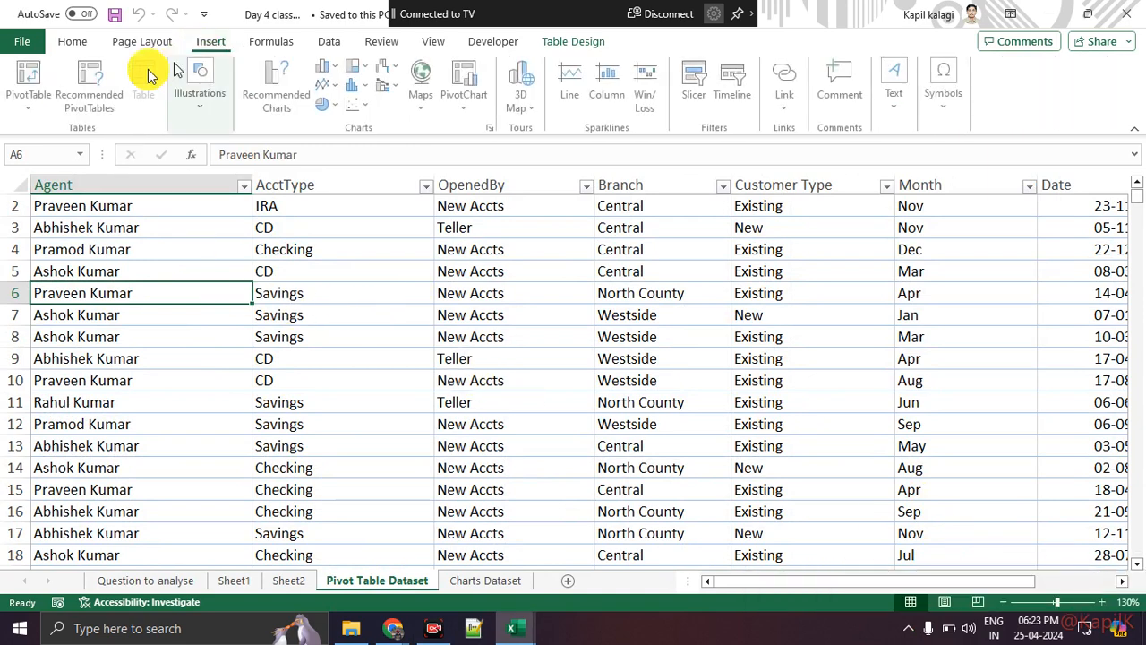
pyautogui.click(13, 87)
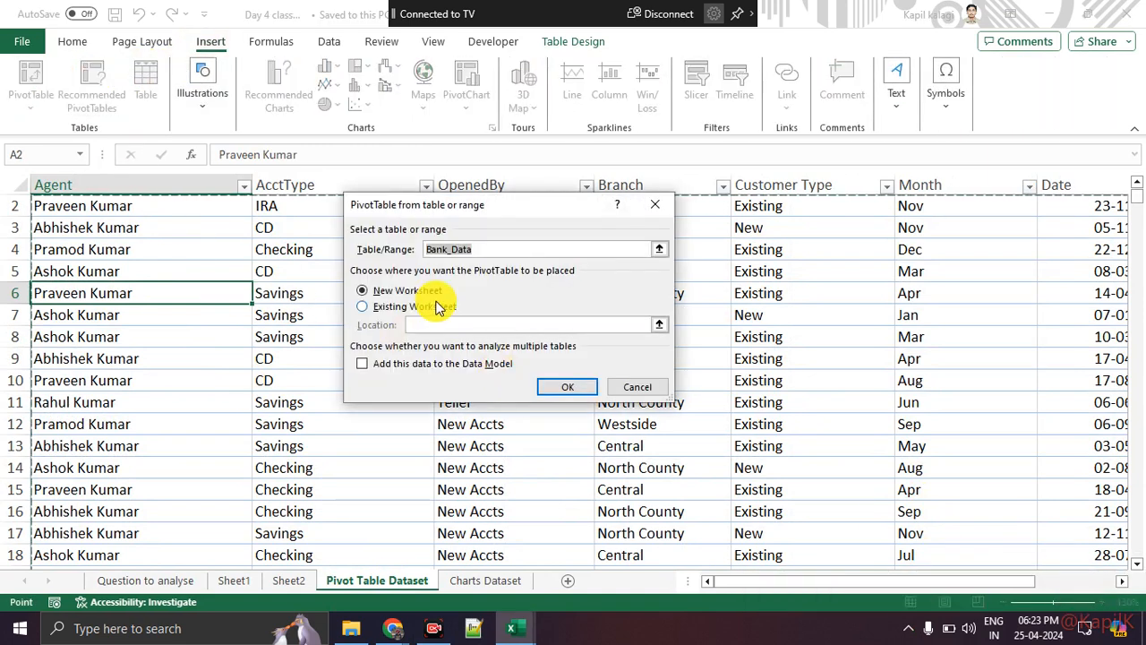
pyautogui.click(566, 387)
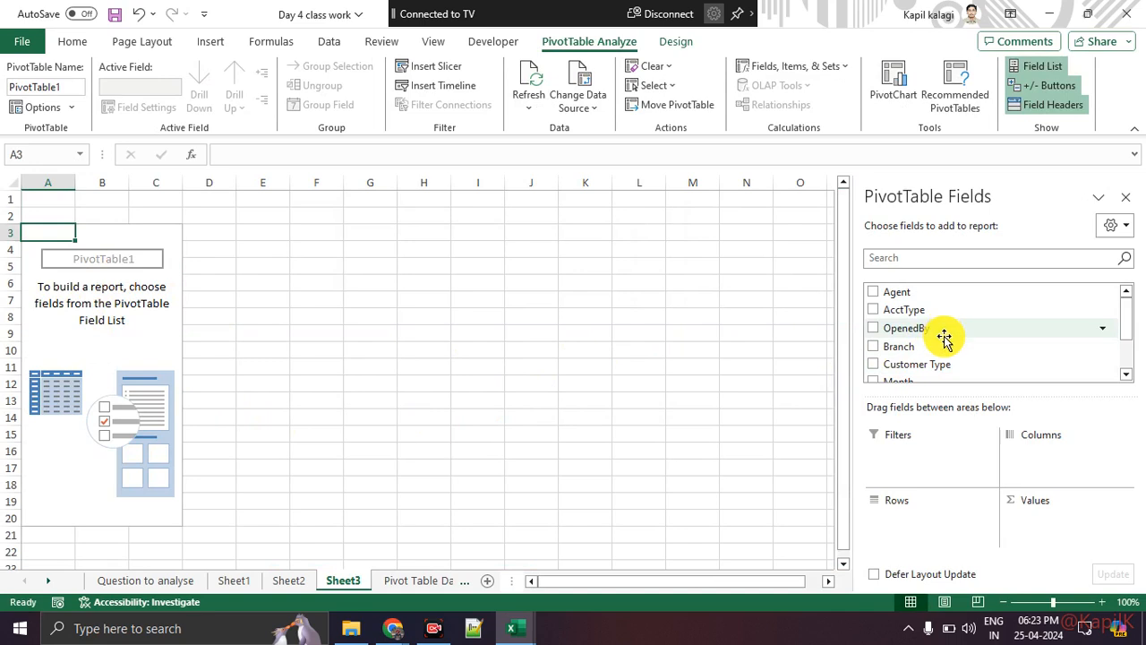
# Put OpenedBy in the pivot rows, giving New Accts and Teller row labels.
pyautogui.scroll(-1, 945, 338)
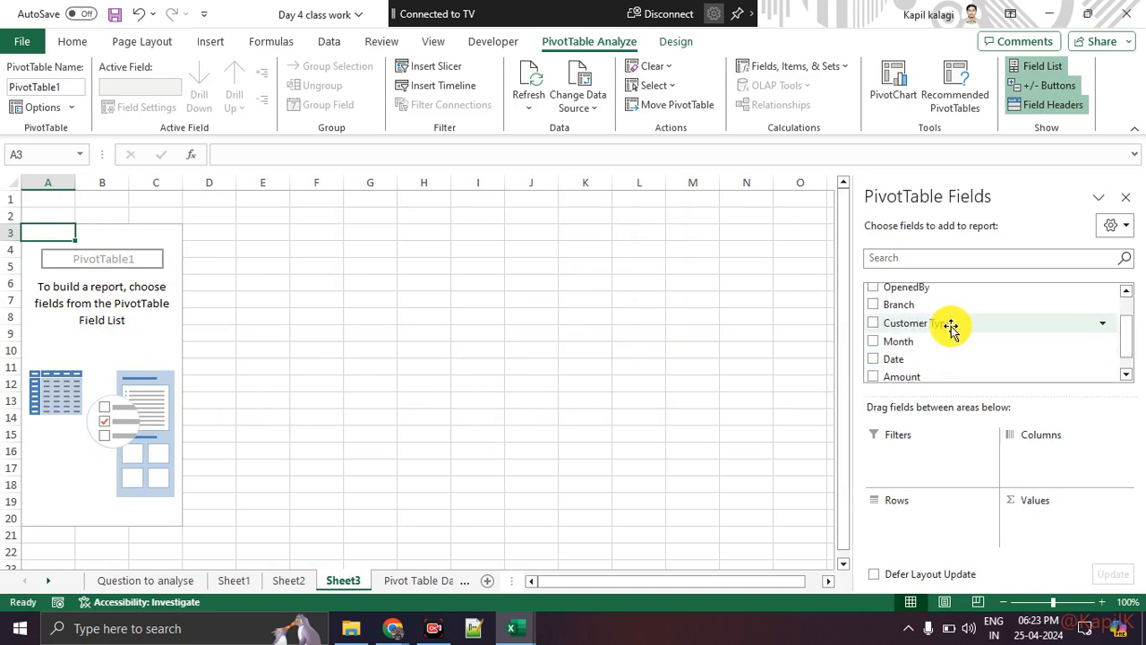
pyautogui.moveTo(941, 288); pyautogui.dragTo(967, 527)
pyautogui.click(59, 252)
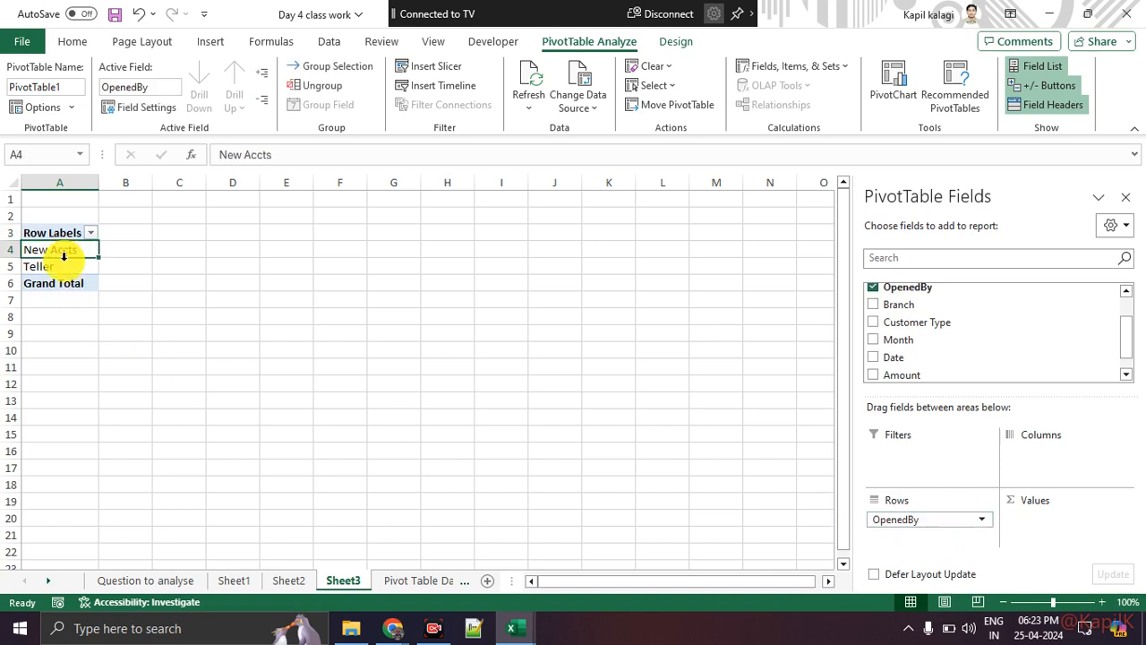
pyautogui.click(65, 268)
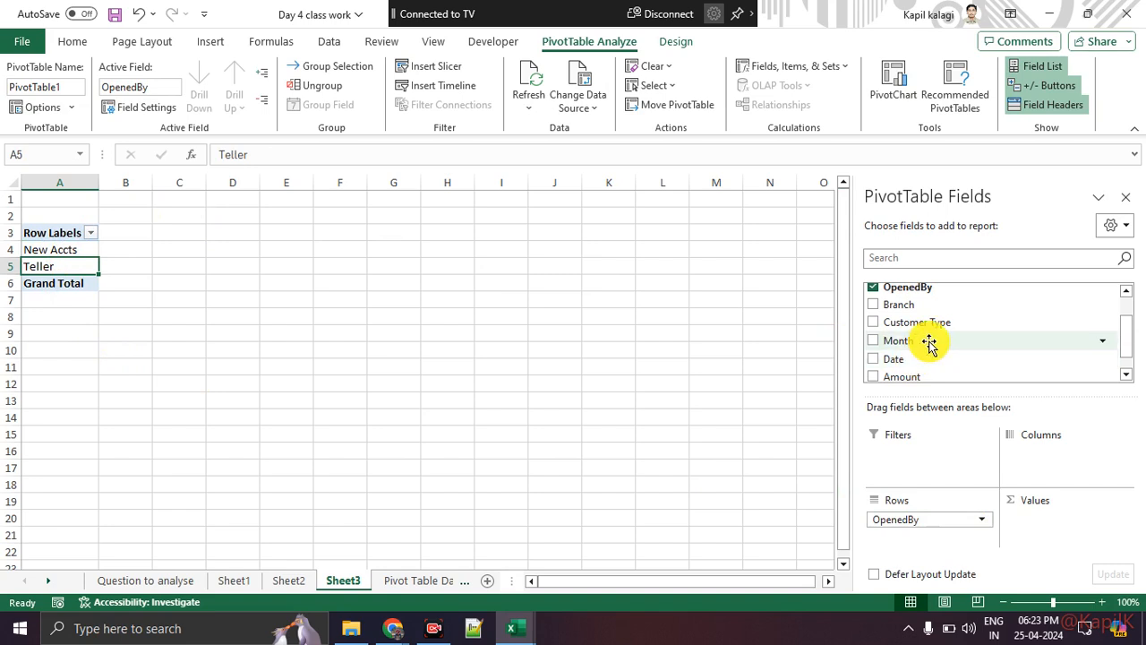
# Add Branch as the pivot columns and count Customer Type in the values.
pyautogui.scroll(1, 931, 345)
pyautogui.moveTo(932, 347); pyautogui.dragTo(1069, 460)
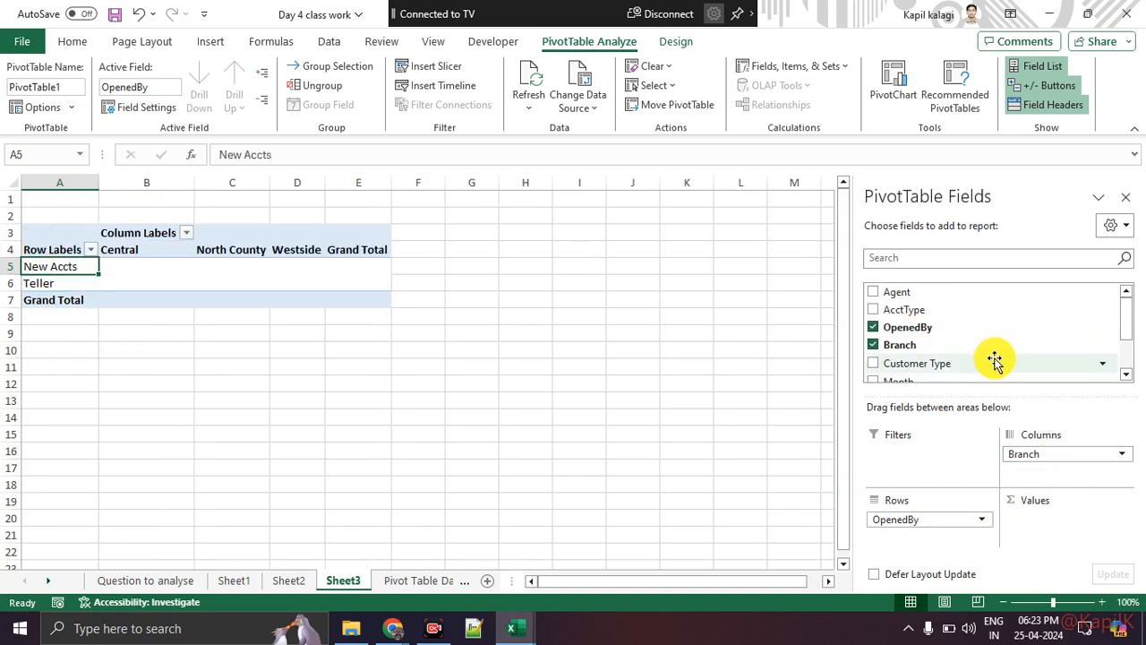
pyautogui.scroll(-2, 986, 336)
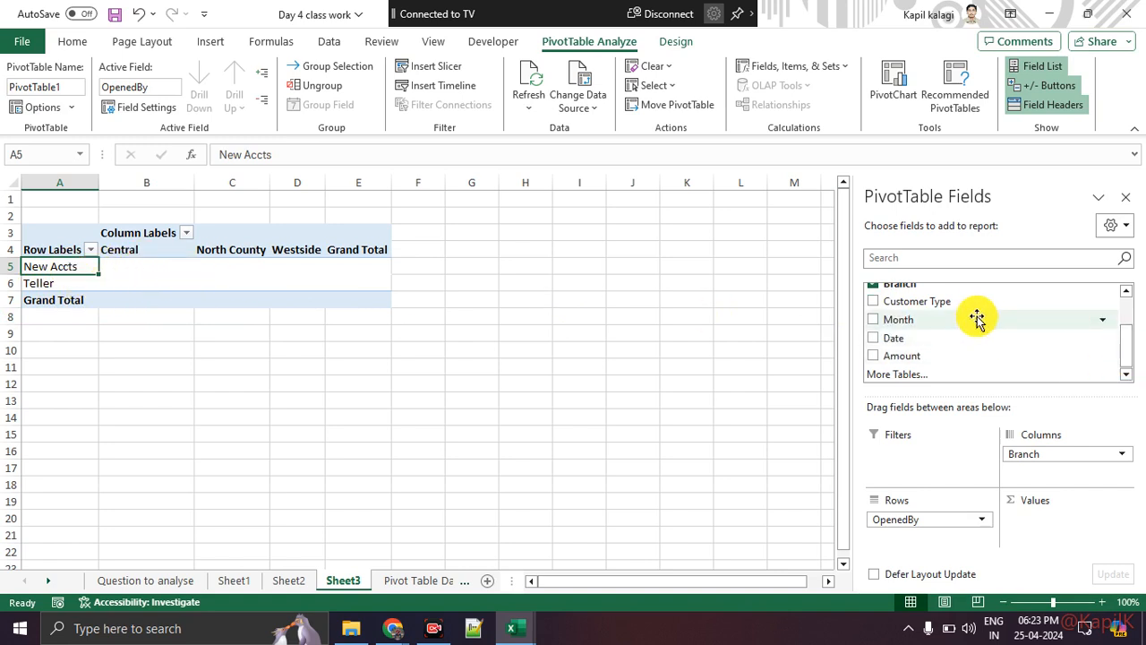
pyautogui.scroll(2, 977, 320)
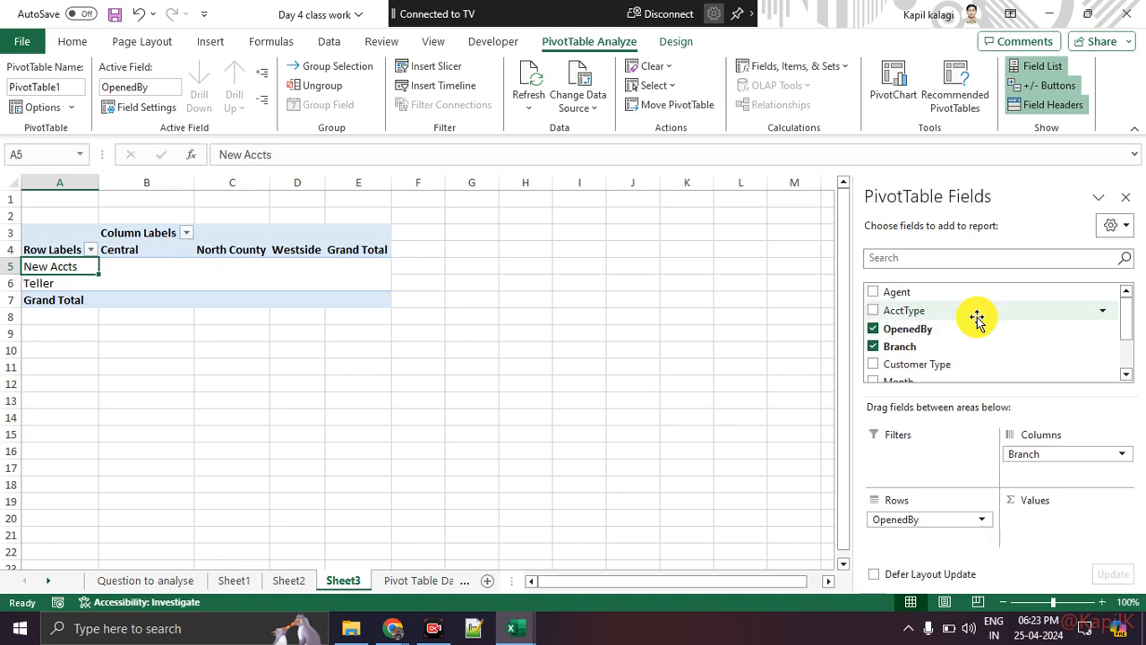
pyautogui.scroll(-3, 977, 320)
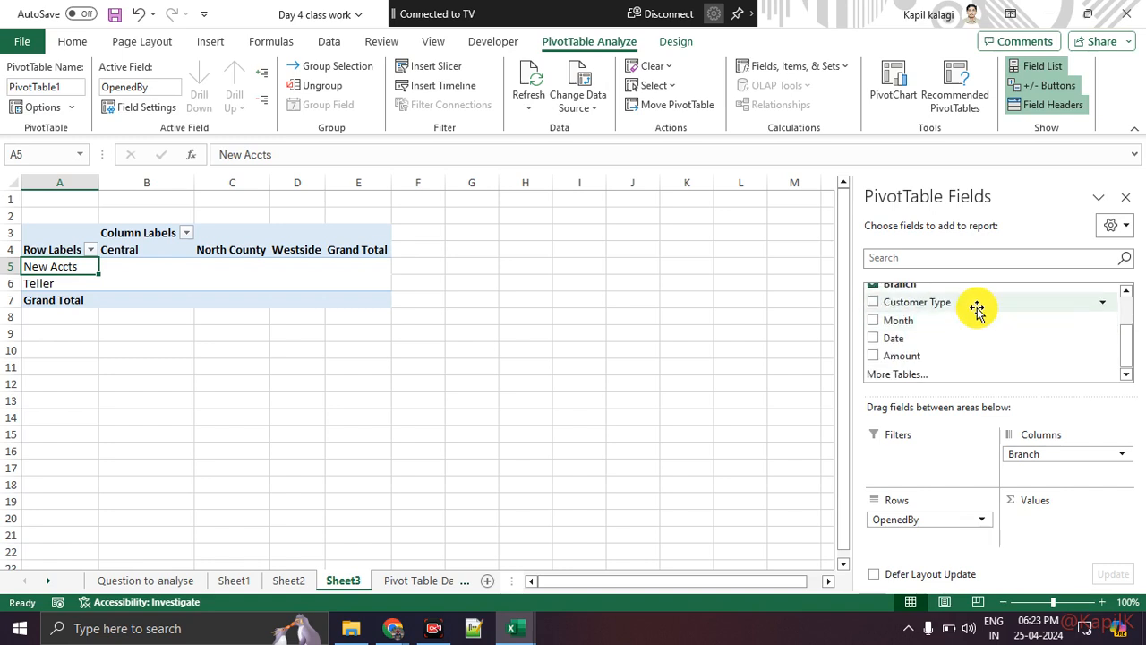
pyautogui.moveTo(978, 305); pyautogui.dragTo(1071, 523)
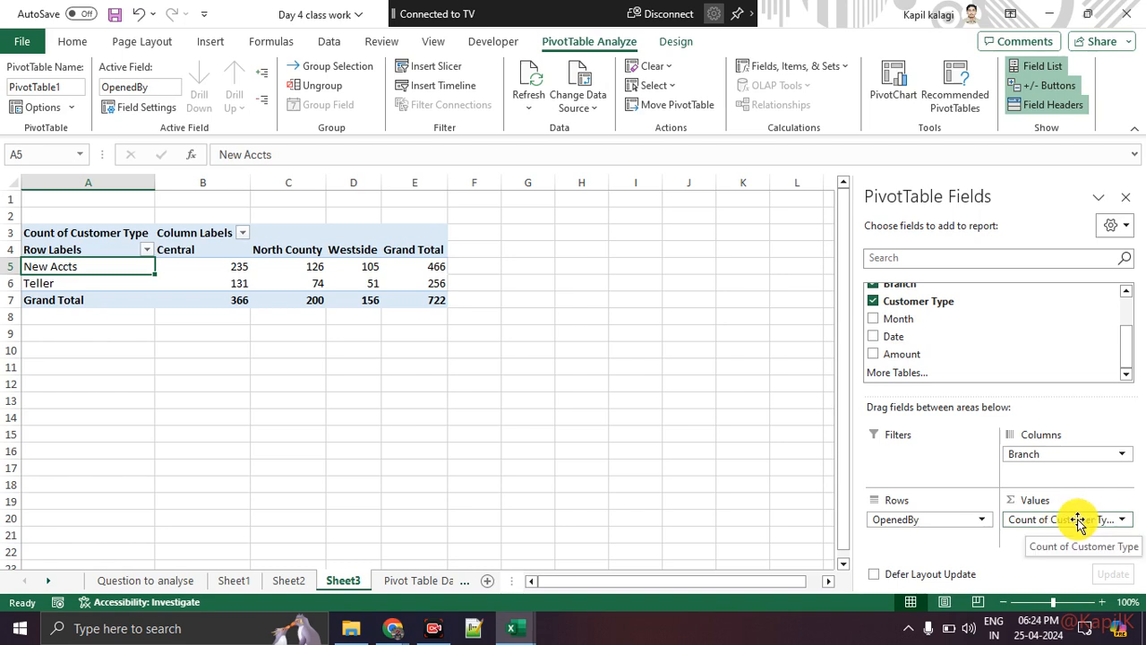
# Move OpenedBy to the columns, remove Branch, and put Agent in the pivot rows.
pyautogui.click(72, 283)
pyautogui.click(209, 250)
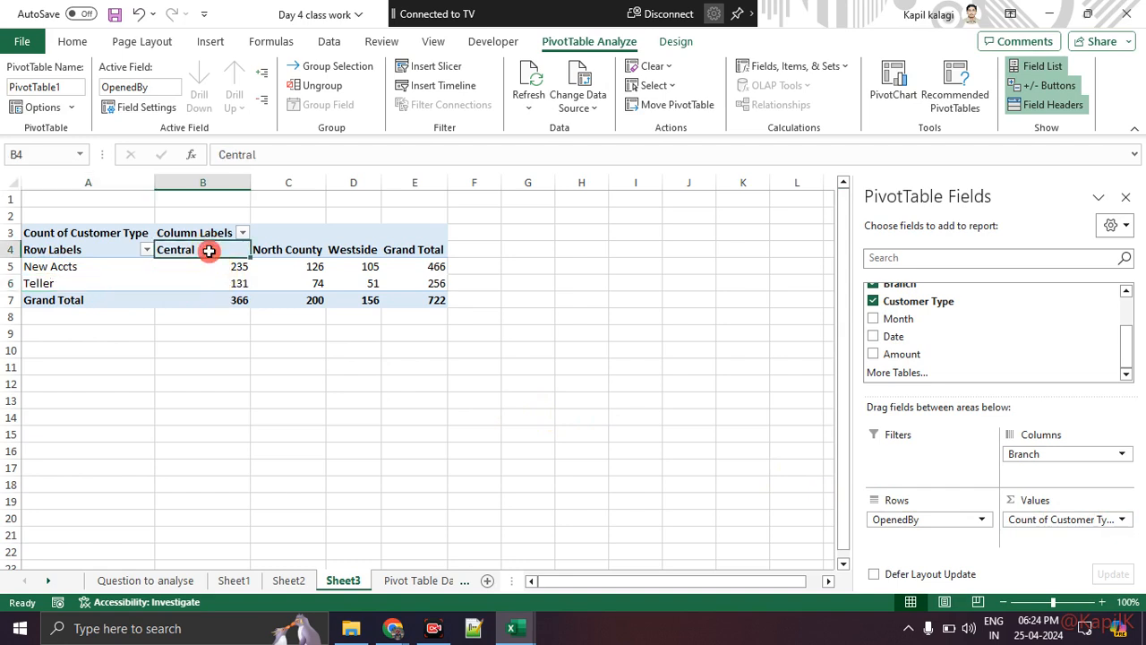
pyautogui.click(215, 282)
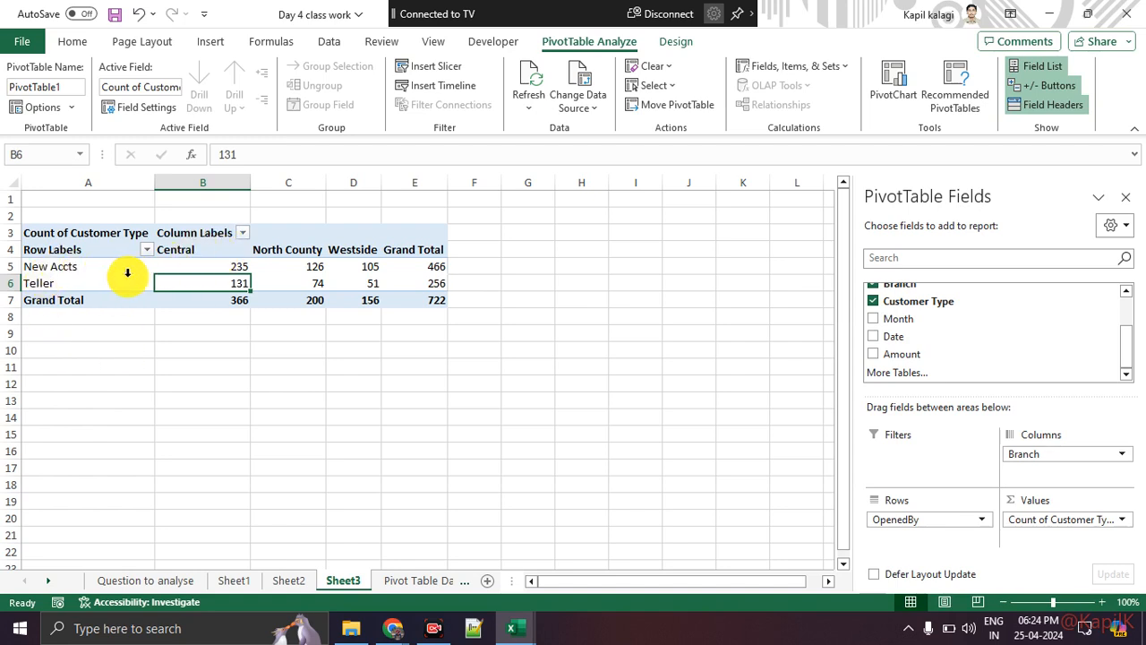
pyautogui.moveTo(900, 519); pyautogui.dragTo(932, 550)
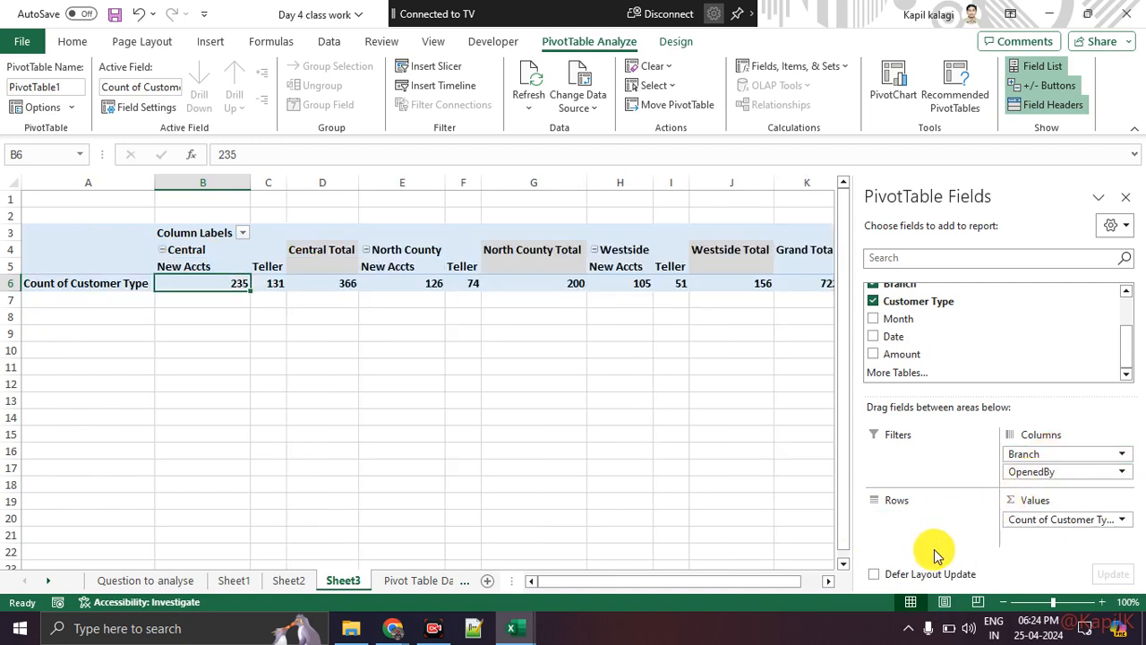
pyautogui.moveTo(1044, 453); pyautogui.dragTo(721, 478)
pyautogui.scroll(2, 952, 319)
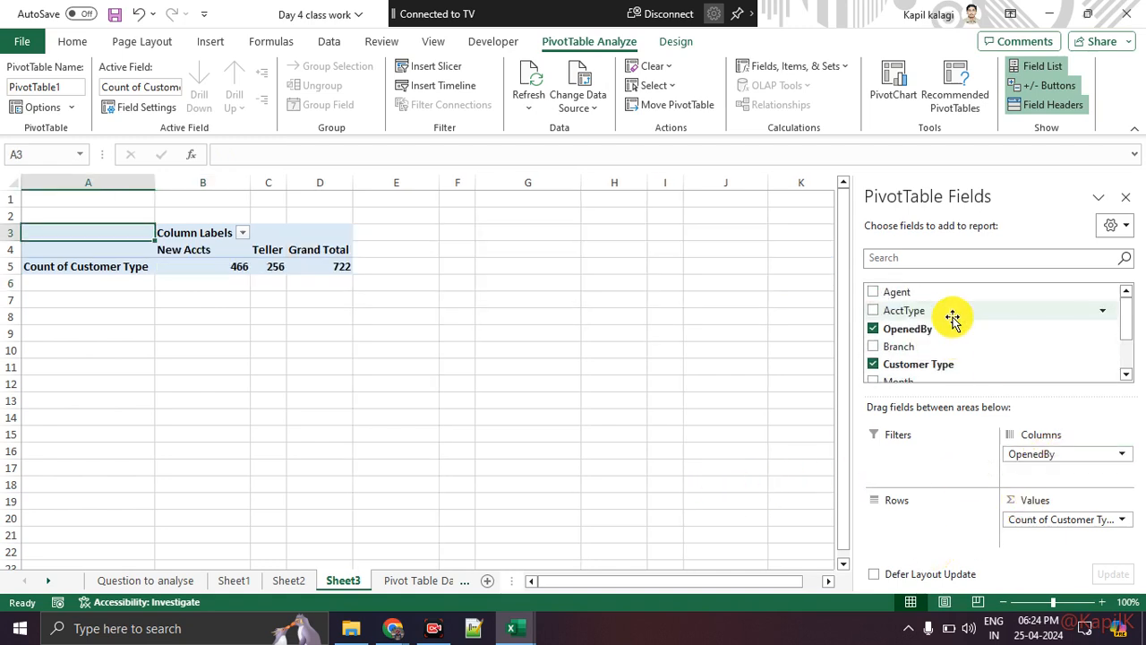
pyautogui.moveTo(946, 294); pyautogui.dragTo(949, 515)
pyautogui.click(537, 400)
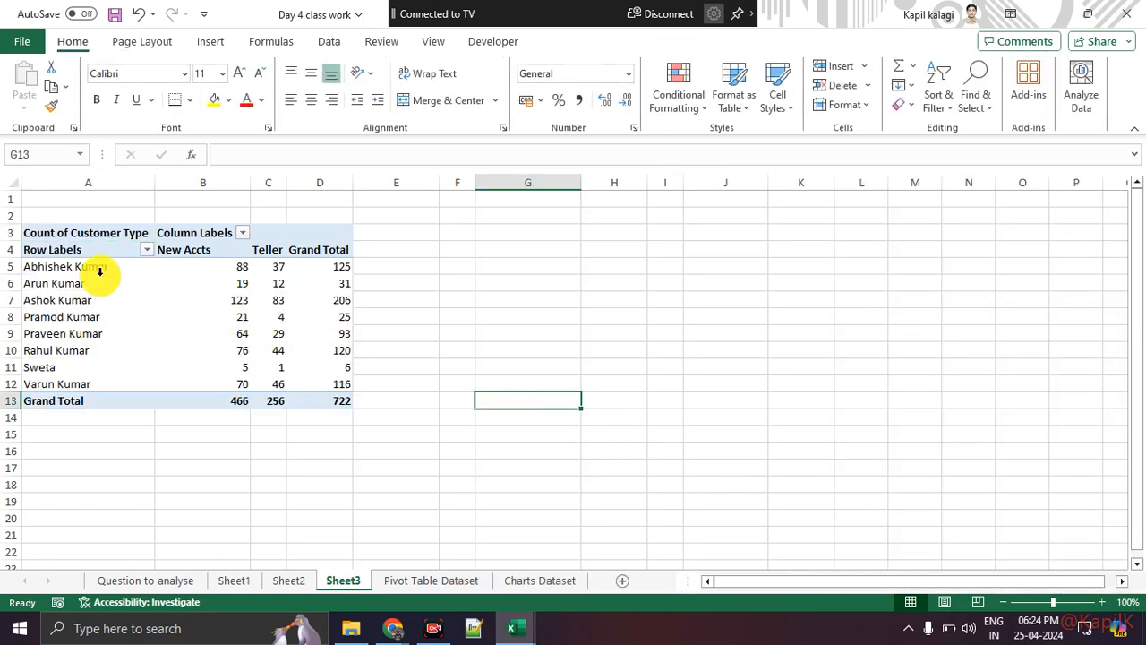
pyautogui.click(95, 271)
pyautogui.click(199, 266)
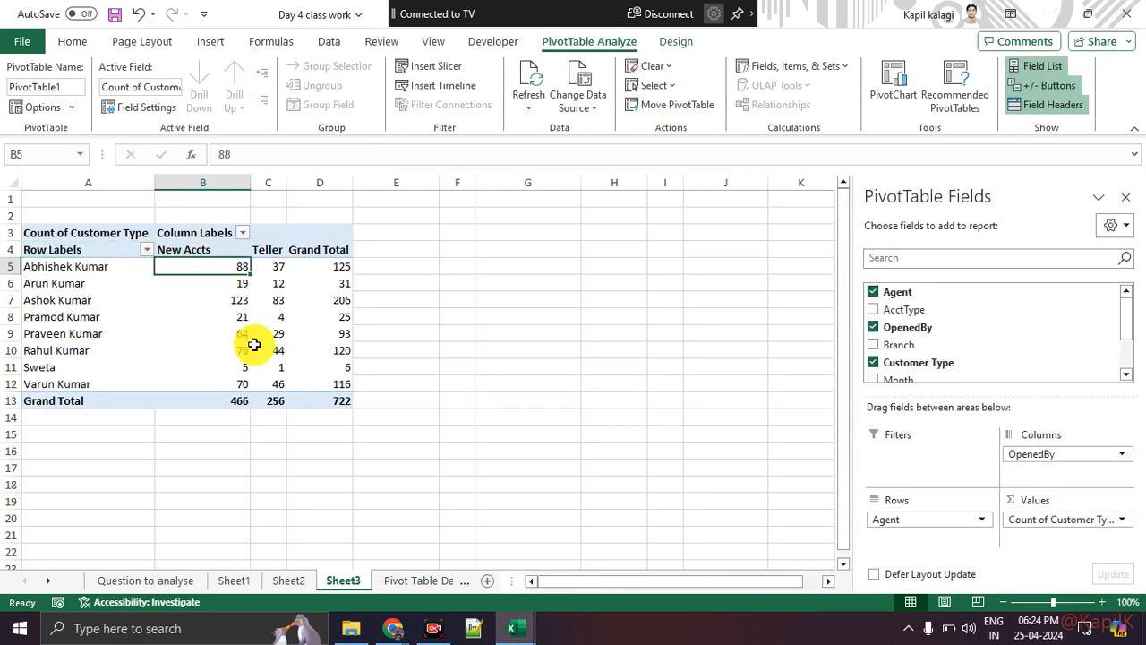
pyautogui.click(274, 266)
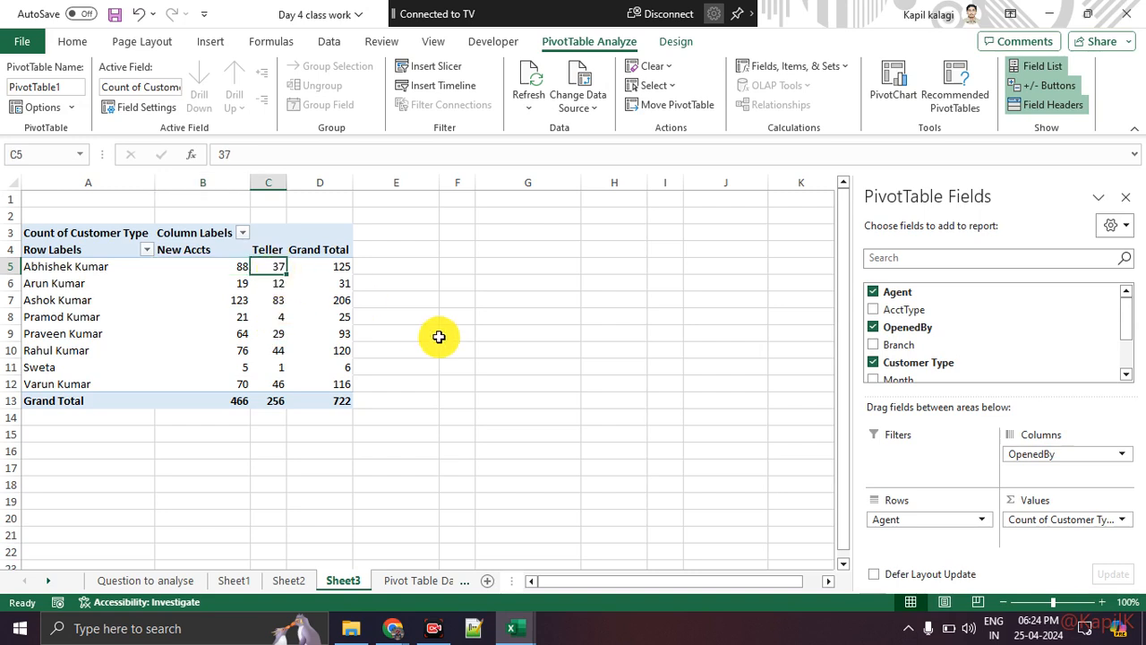
pyautogui.click(80, 287)
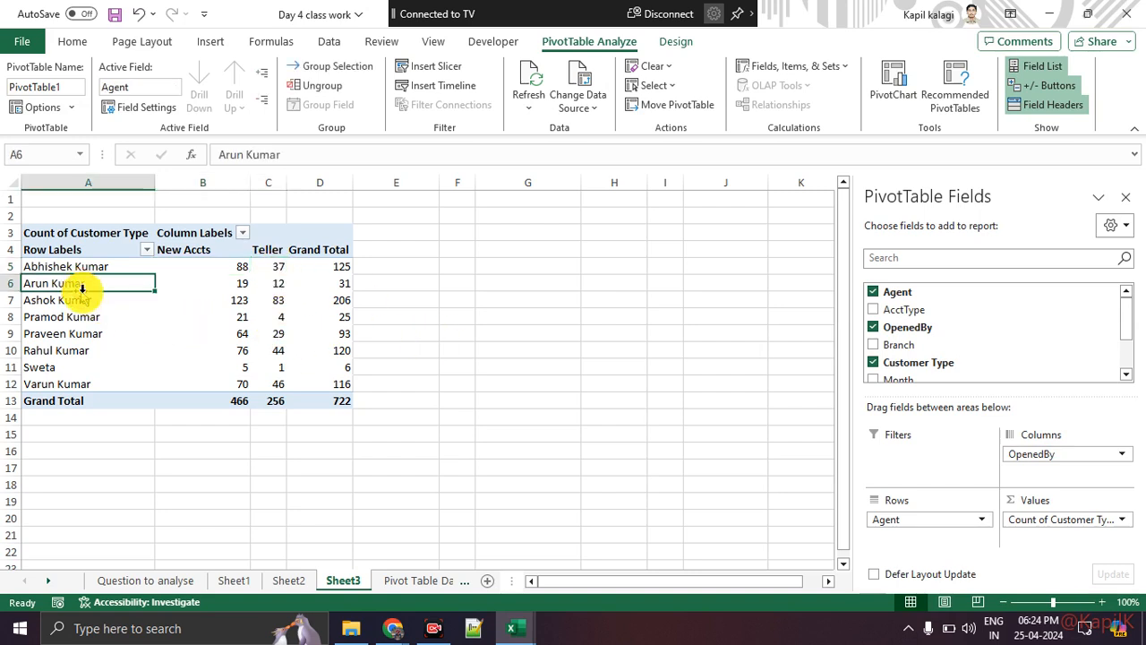
pyautogui.click(220, 285)
pyautogui.moveTo(229, 361)
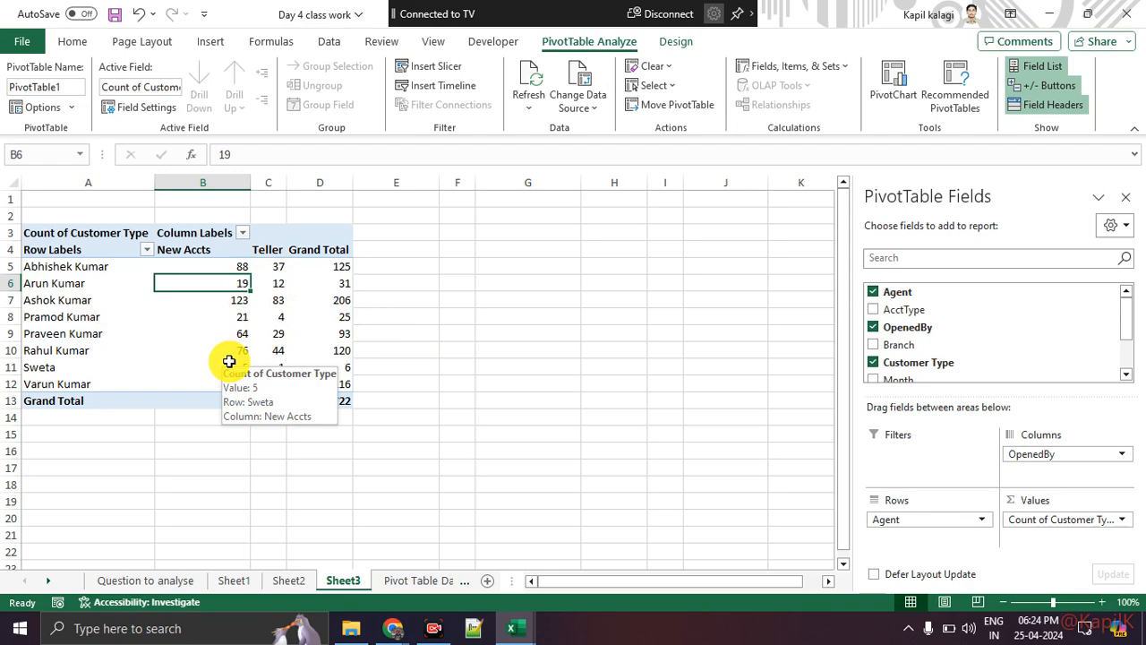
pyautogui.click(208, 448)
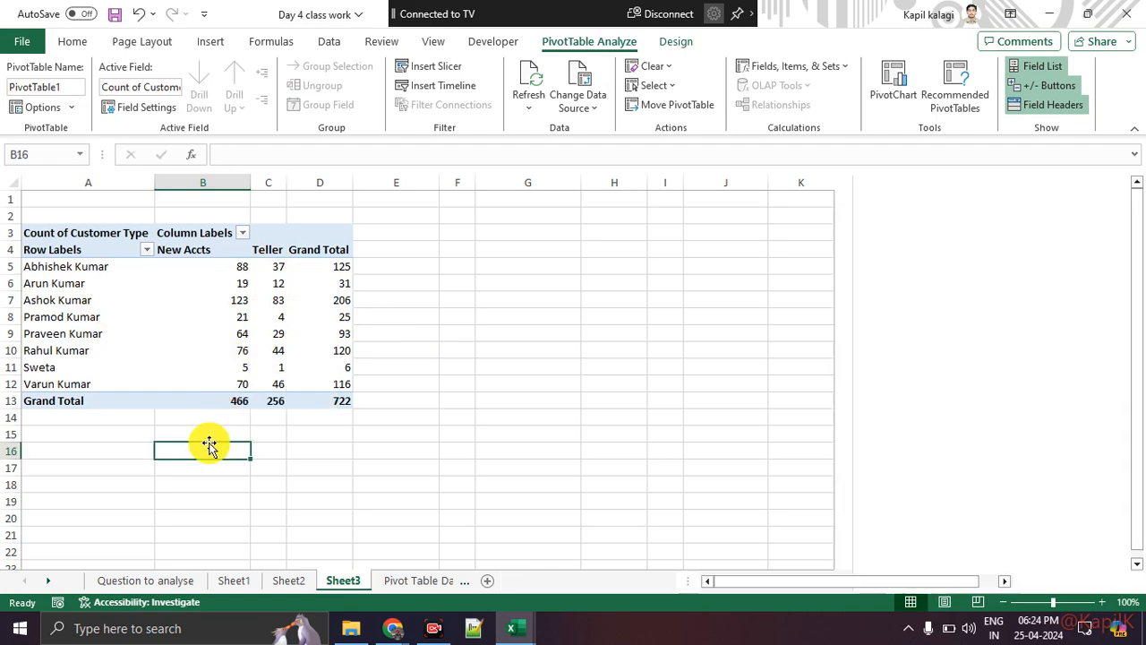
pyautogui.click(176, 284)
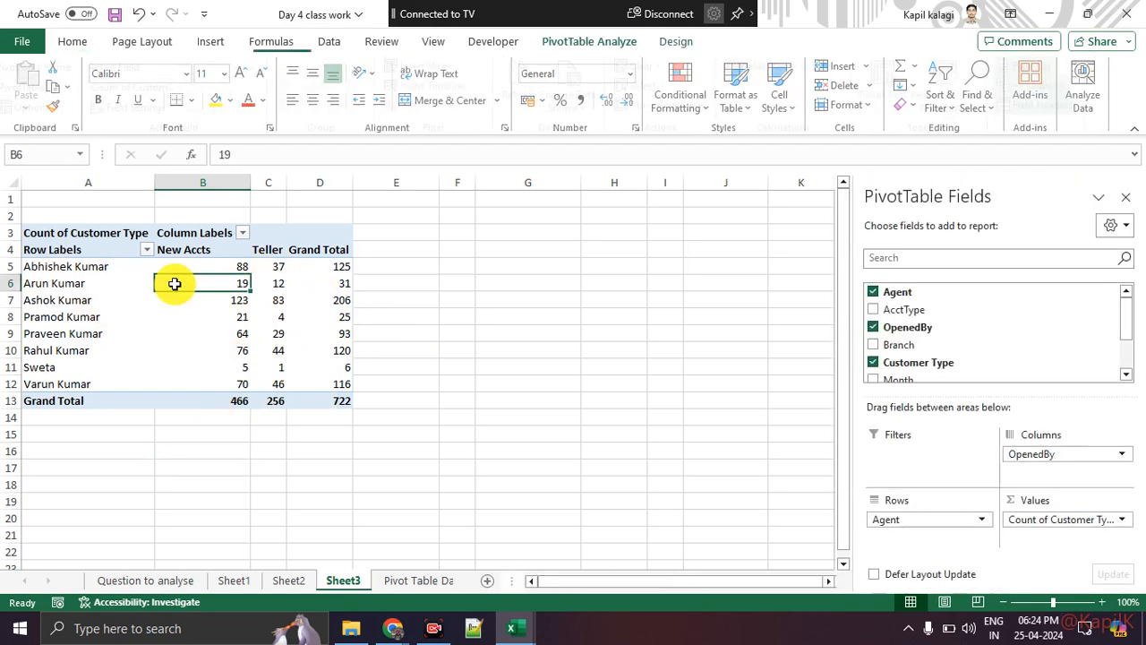
pyautogui.click(1122, 520)
pyautogui.click(1110, 498)
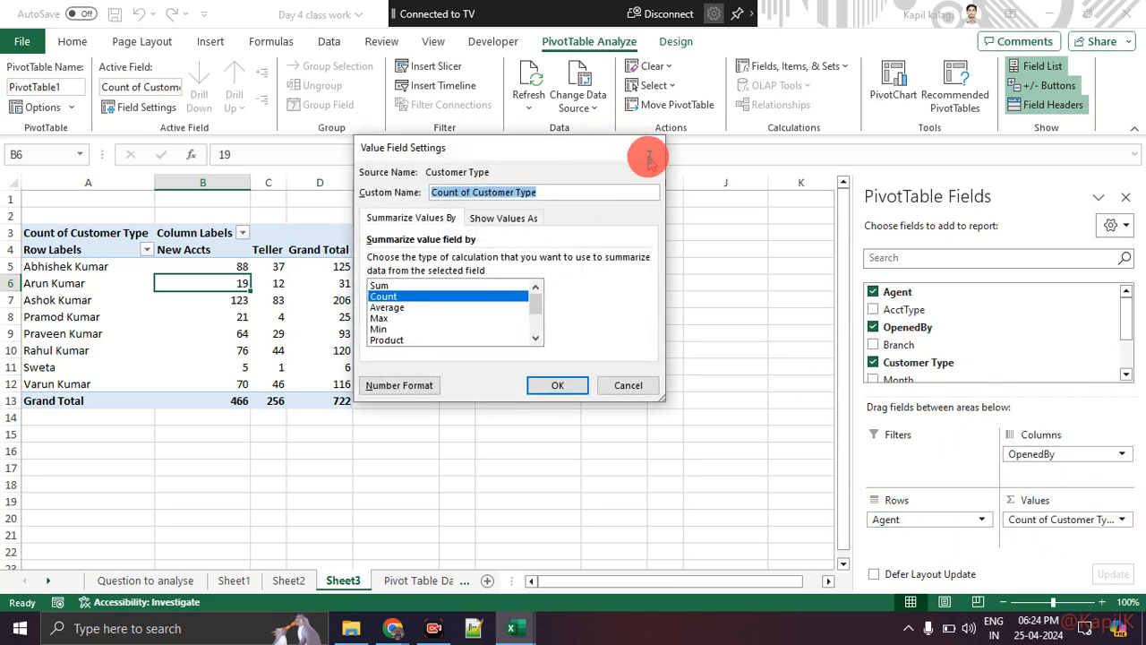
pyautogui.click(646, 147)
pyautogui.moveTo(1130, 493)
pyautogui.mouseDown()
pyautogui.moveTo(1105, 490)
pyautogui.moveTo(1142, 566)
pyautogui.mouseUp()
pyautogui.press('Escape')
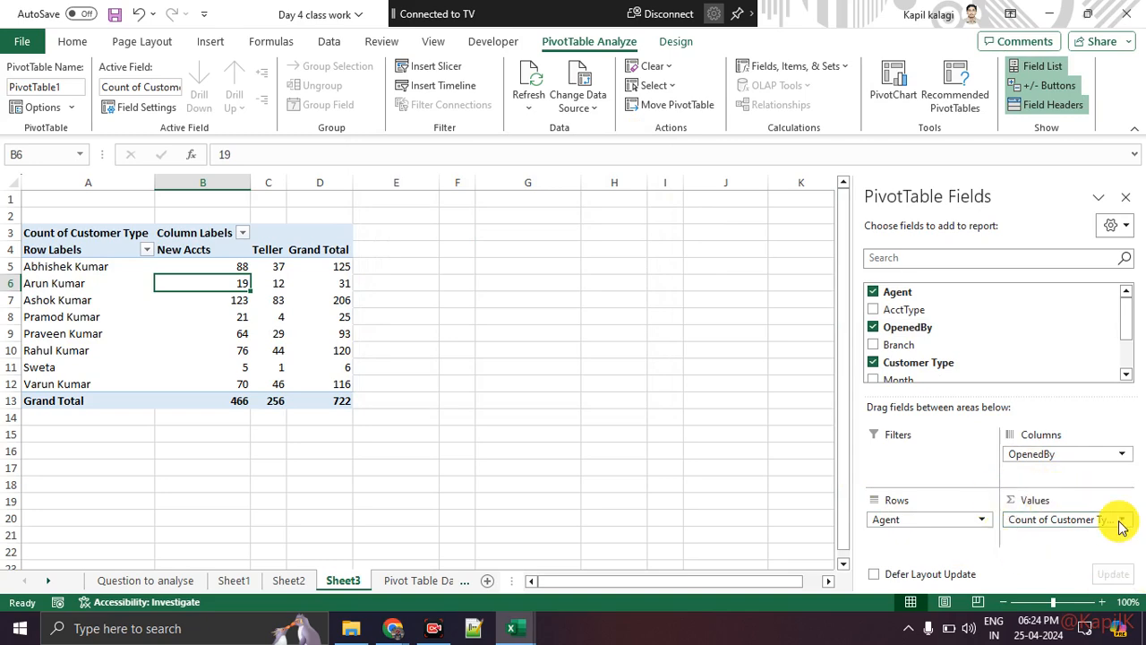
pyautogui.click(1121, 521)
pyautogui.hotkey('ctrl', '1')
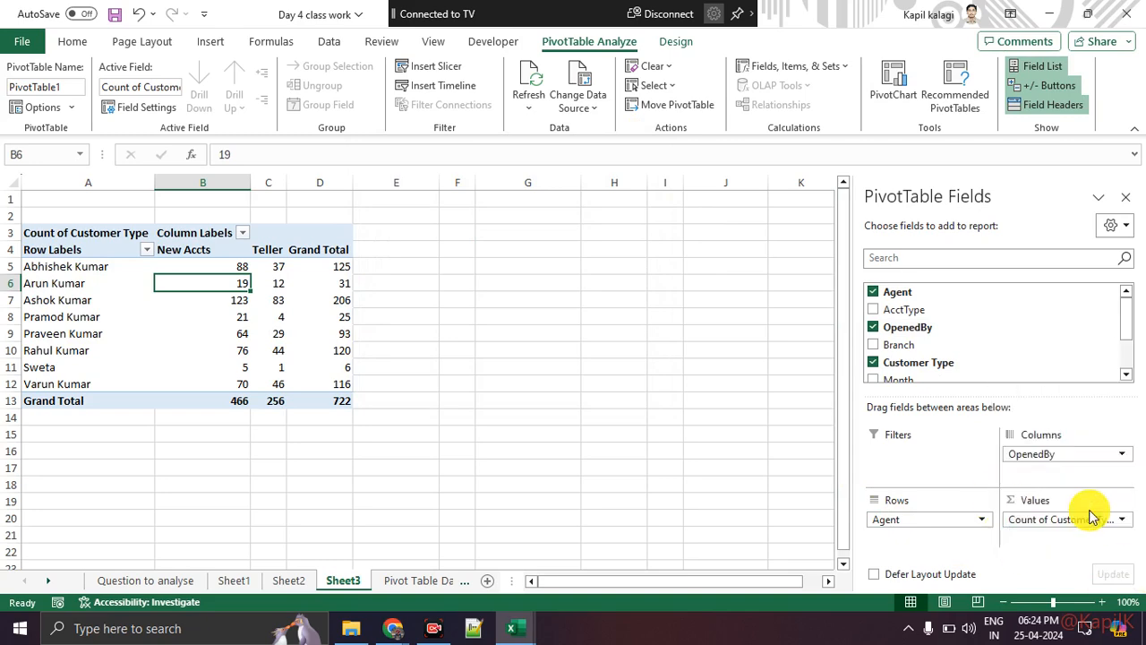
pyautogui.click(1096, 524)
pyautogui.moveTo(1083, 482)
pyautogui.mouseDown()
pyautogui.moveTo(1109, 505)
pyautogui.moveTo(1091, 501)
pyautogui.mouseUp()
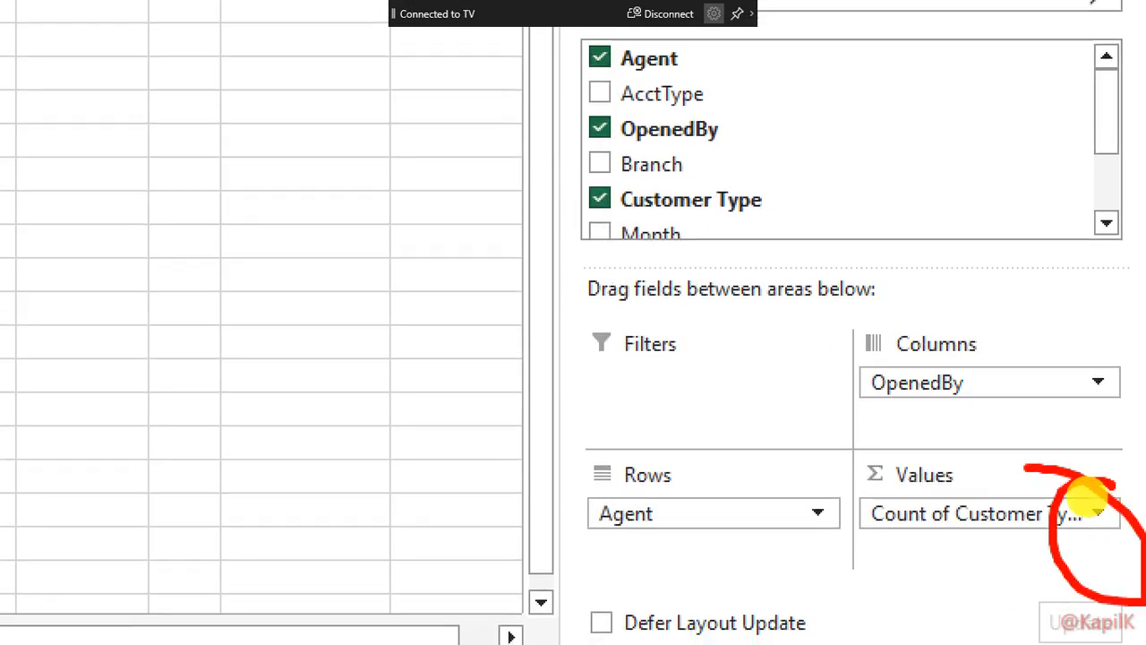
pyautogui.press('Escape')
pyautogui.click(1111, 521)
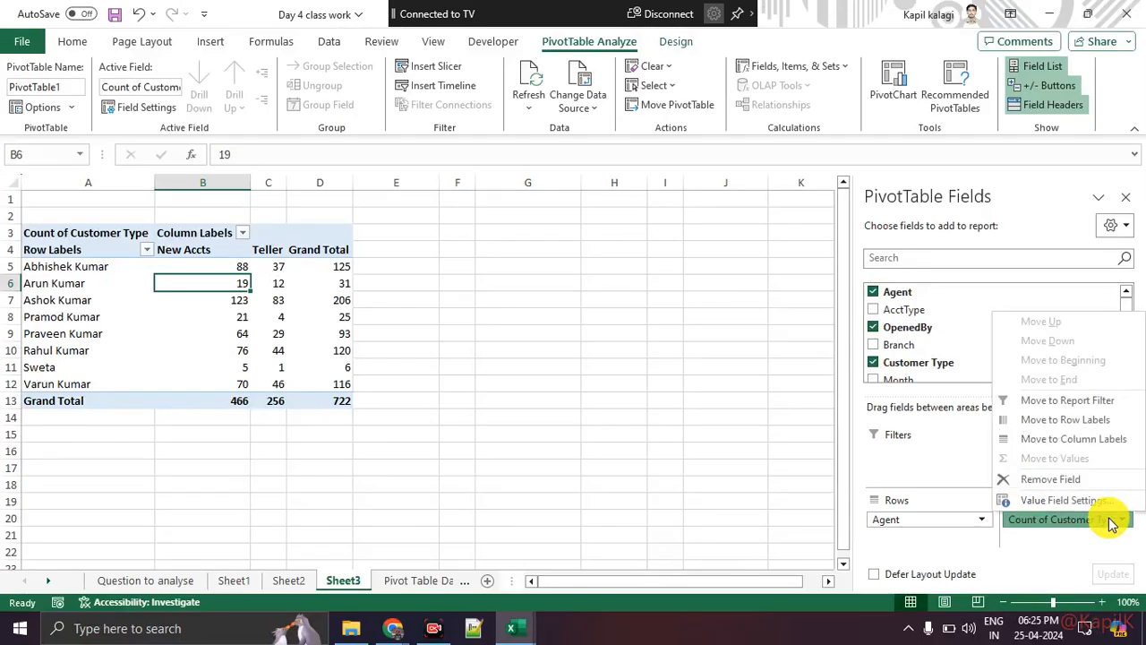
pyautogui.hotkey('ctrl', '1')
pyautogui.moveTo(1108, 518)
pyautogui.mouseDown()
pyautogui.moveTo(799, 473)
pyautogui.moveTo(1039, 447)
pyautogui.mouseUp()
pyautogui.press('Escape')
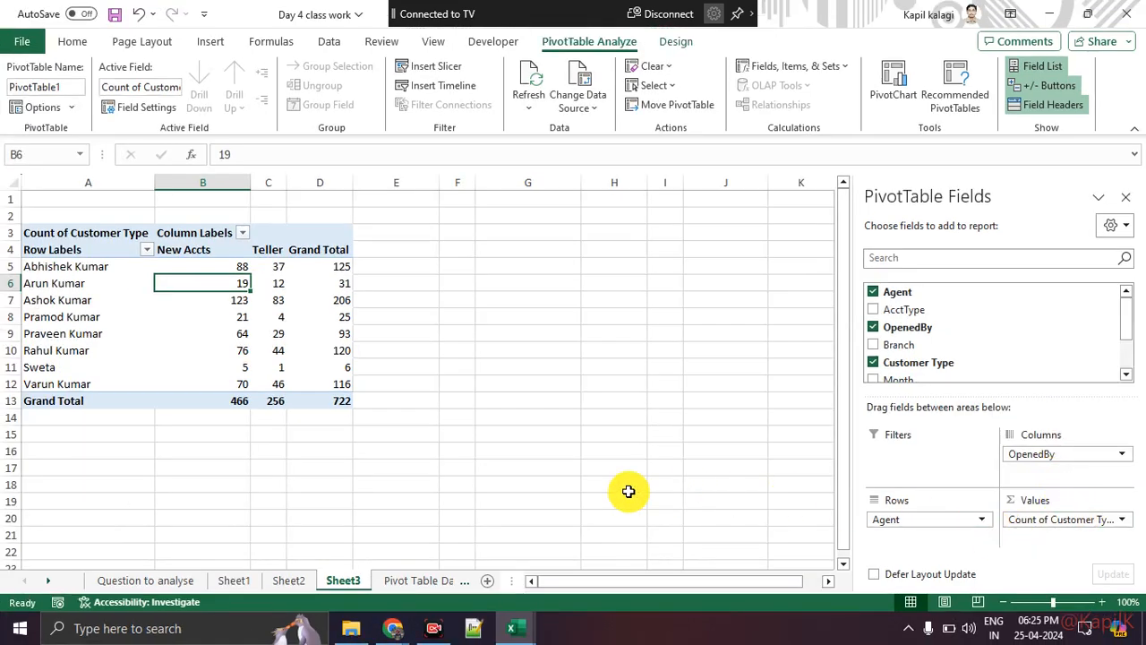
pyautogui.click(1087, 522)
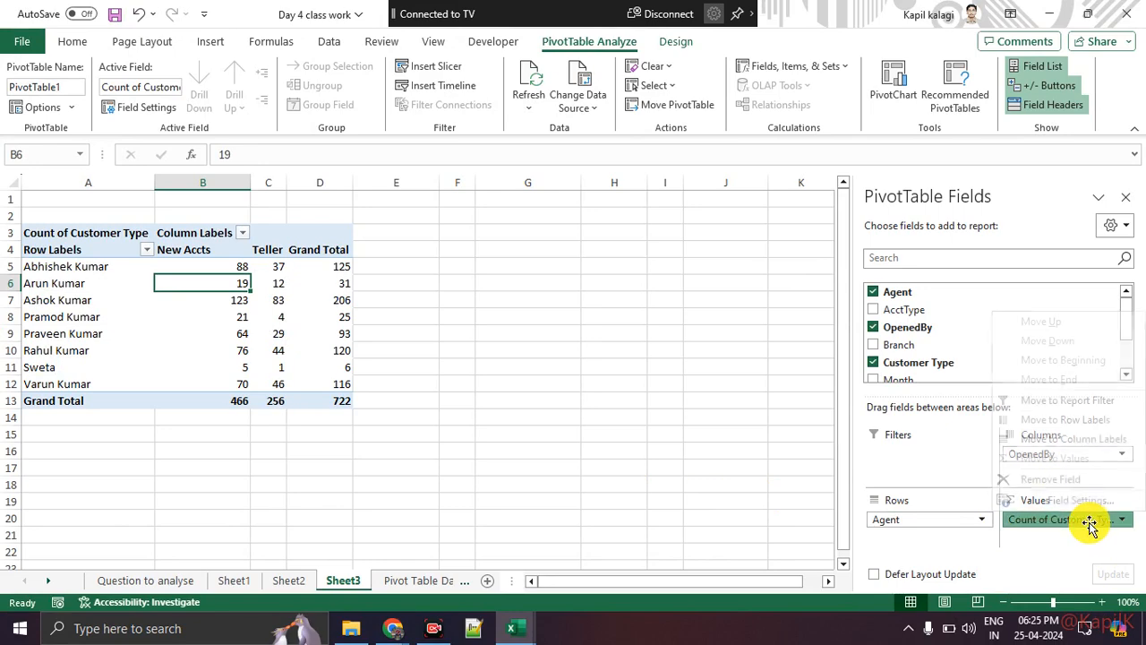
pyautogui.click(1090, 502)
pyautogui.click(653, 158)
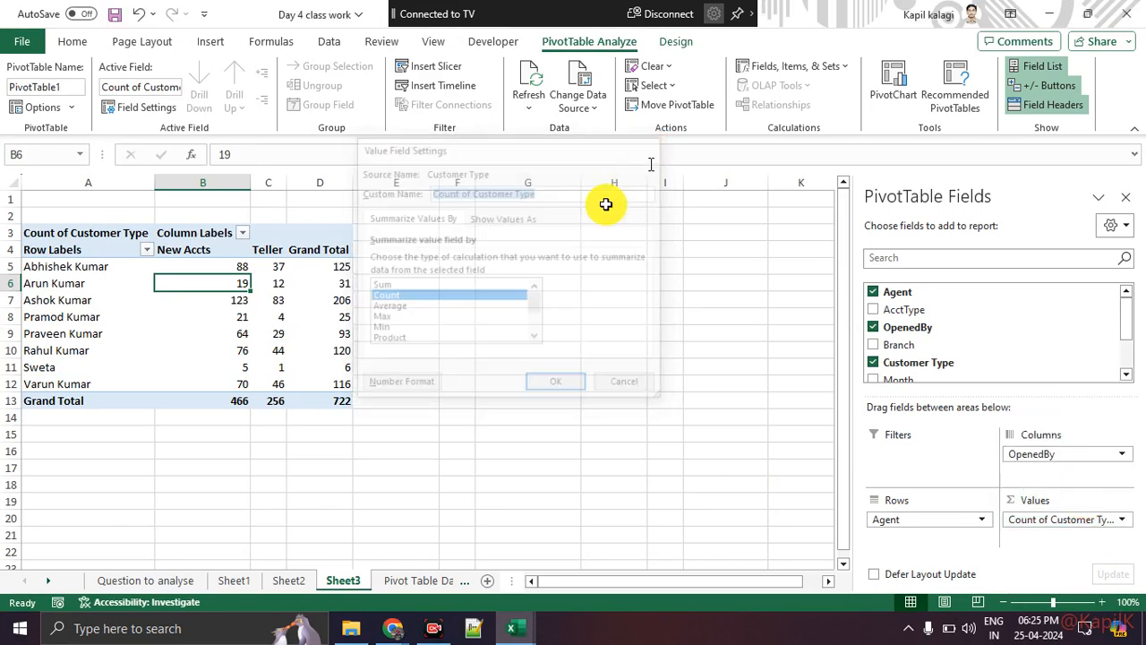
pyautogui.click(305, 446)
pyautogui.moveTo(215, 266); pyautogui.dragTo(308, 379)
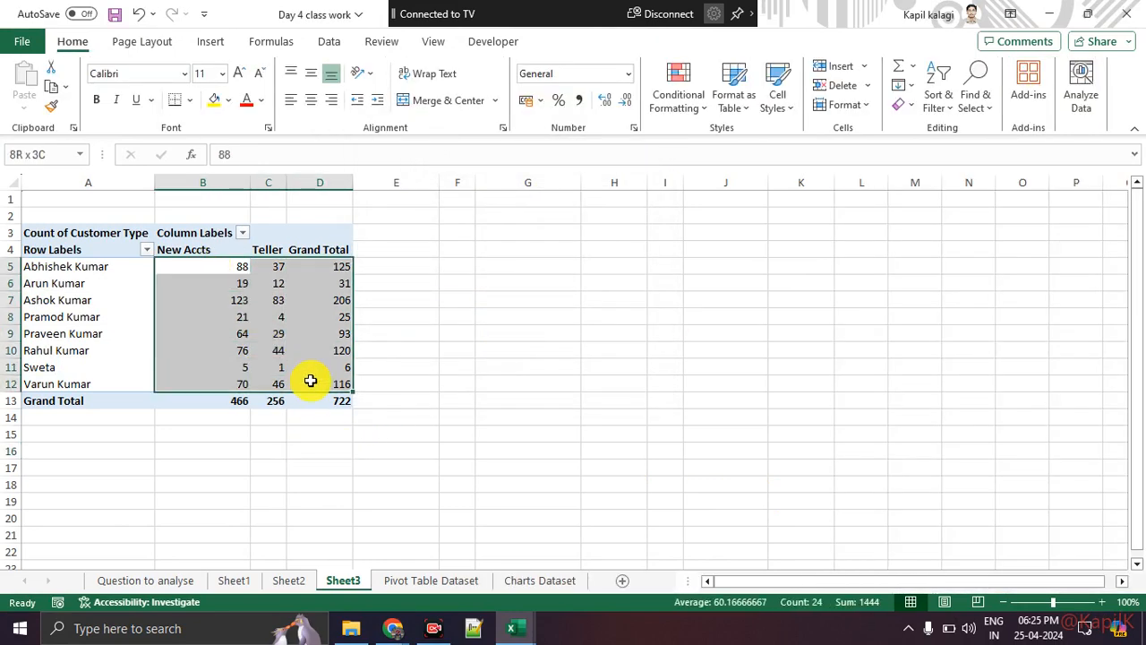
# Show the Count of Customer Type values as % of Column Total via Value Field Settings.
pyautogui.rightClick(222, 337)
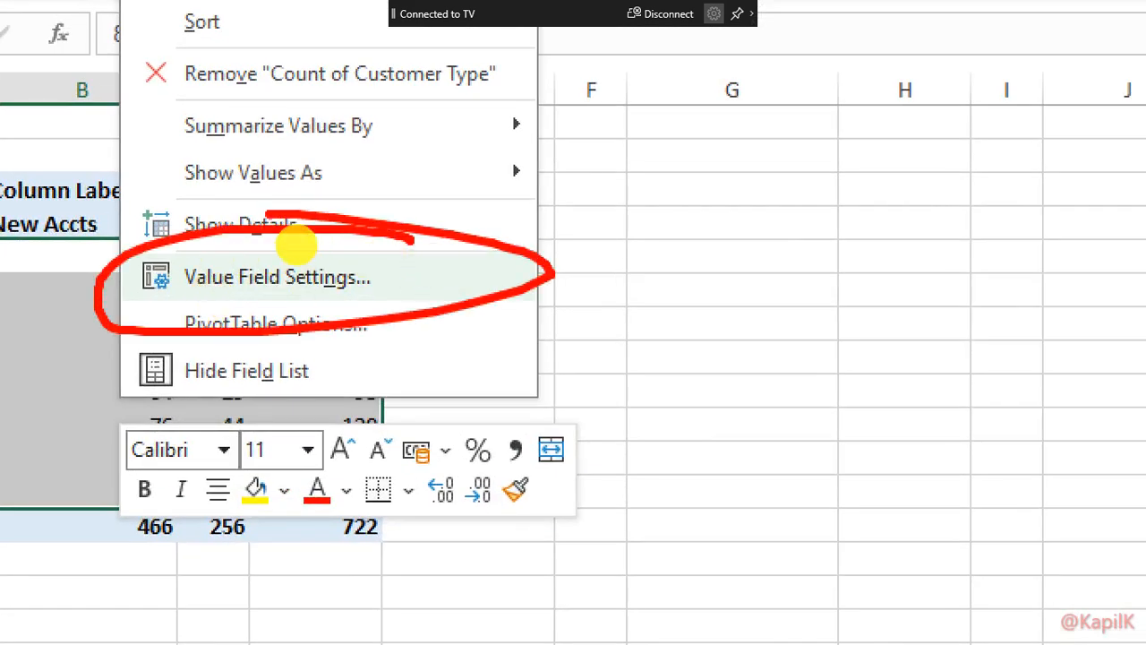
pyautogui.press('Escape')
pyautogui.rightClick(274, 296)
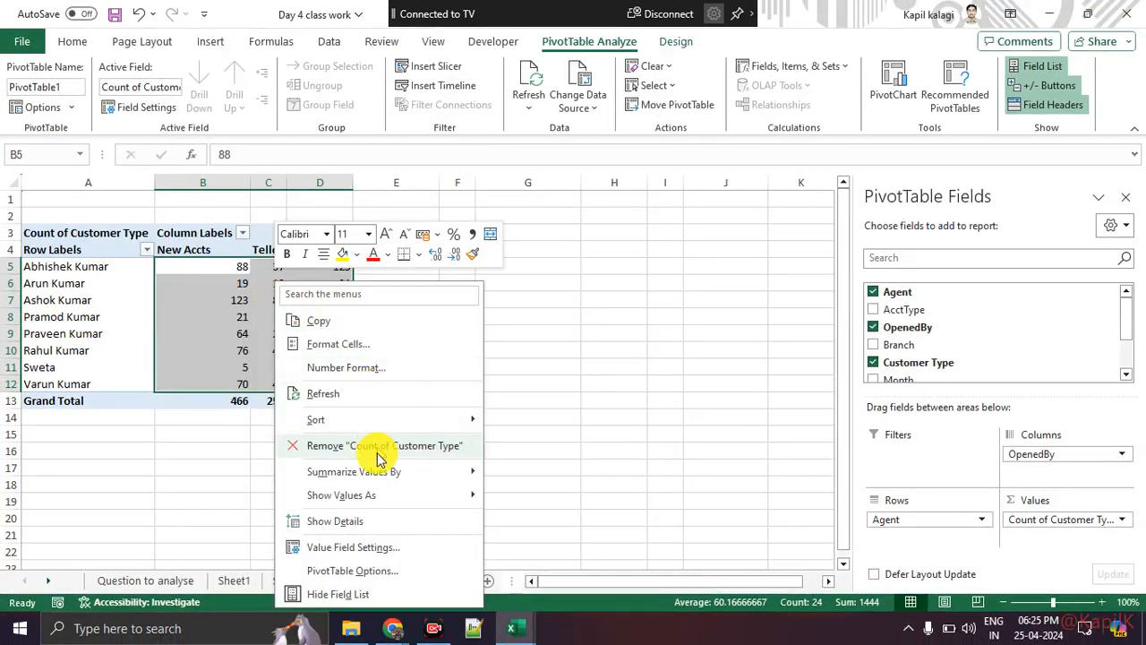
pyautogui.click(378, 547)
pyautogui.moveTo(376, 349); pyautogui.dragTo(524, 176)
pyautogui.click(522, 246)
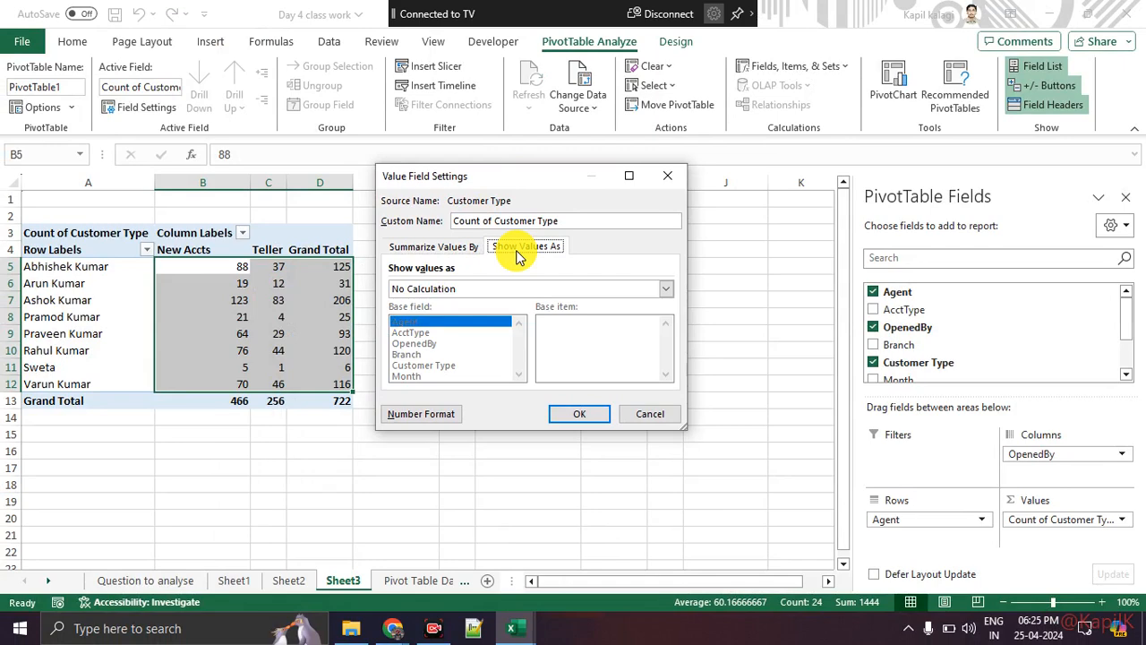
pyautogui.click(475, 291)
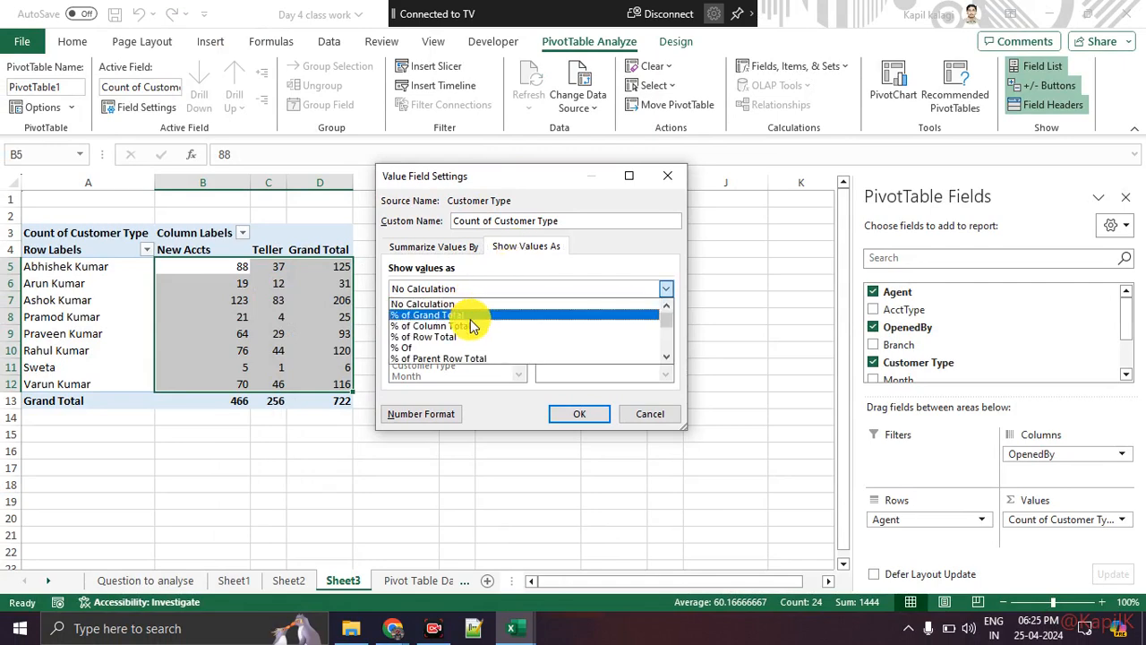
pyautogui.click(473, 326)
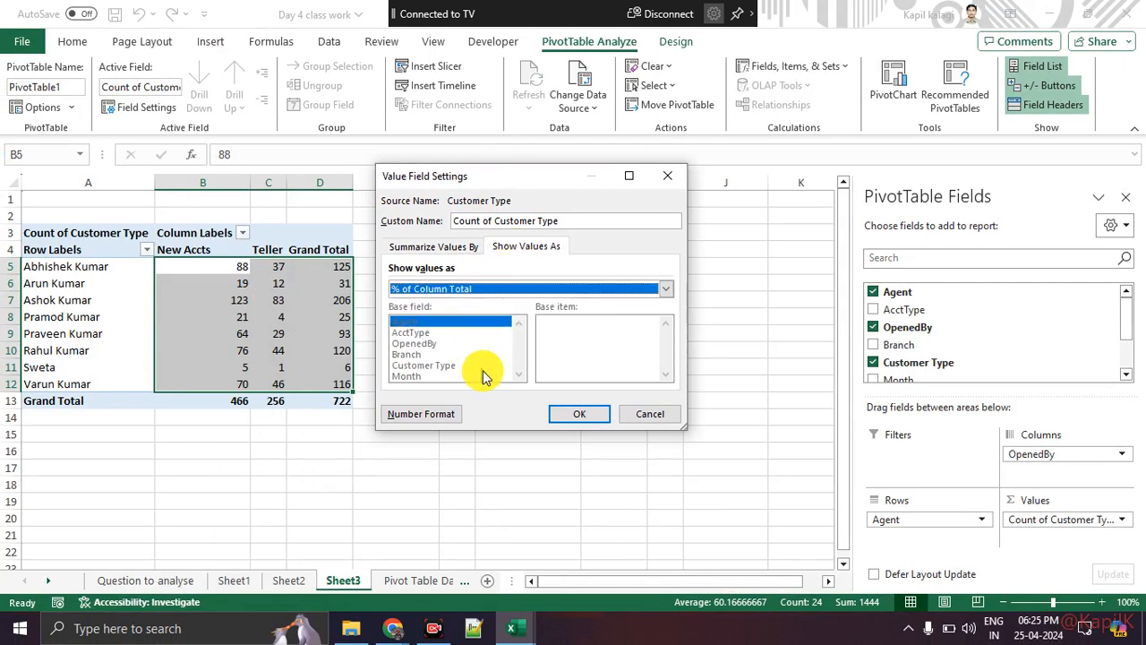
pyautogui.click(566, 420)
pyautogui.click(407, 517)
pyautogui.click(209, 402)
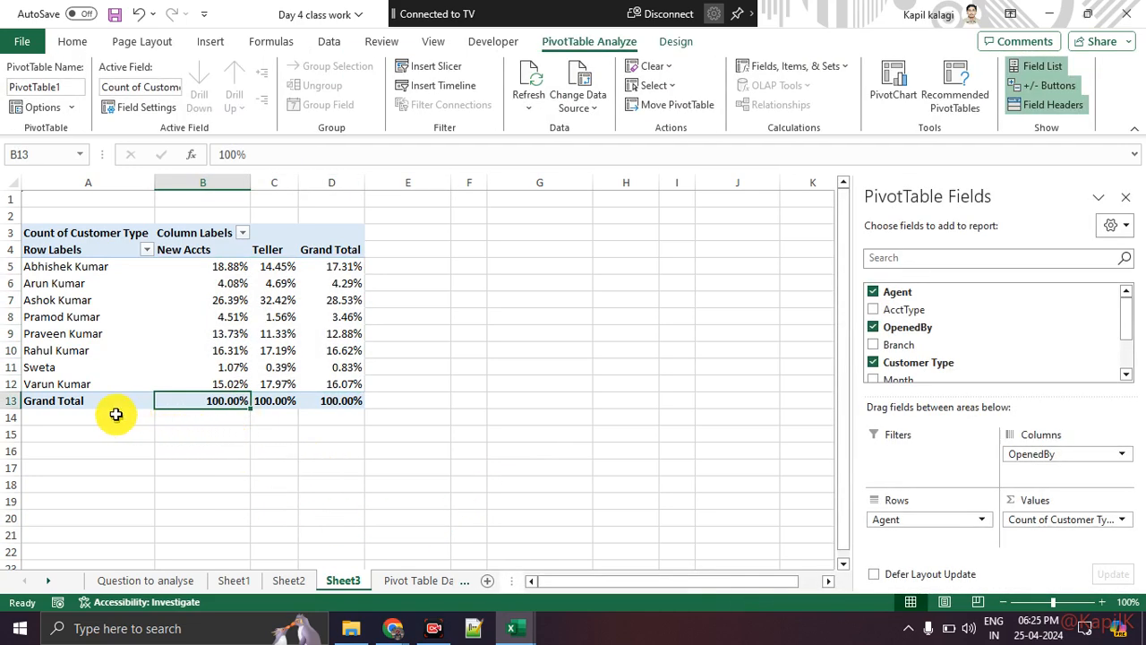
pyautogui.click(94, 268)
pyautogui.moveTo(94, 268); pyautogui.dragTo(77, 350)
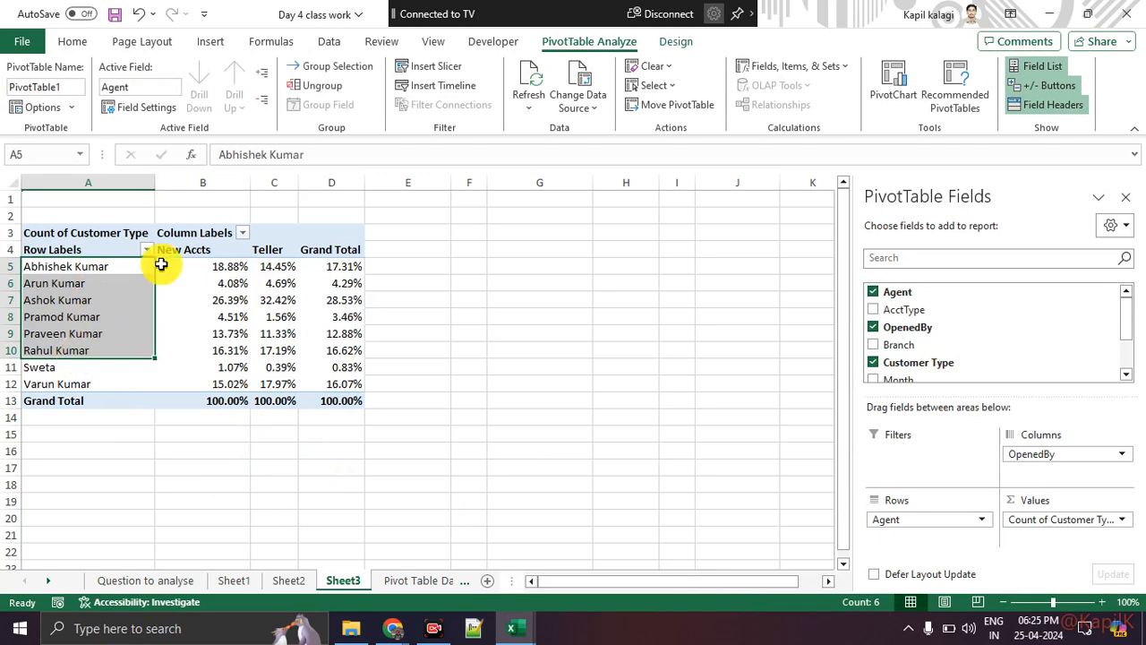
pyautogui.moveTo(188, 267); pyautogui.dragTo(192, 359)
pyautogui.click(192, 451)
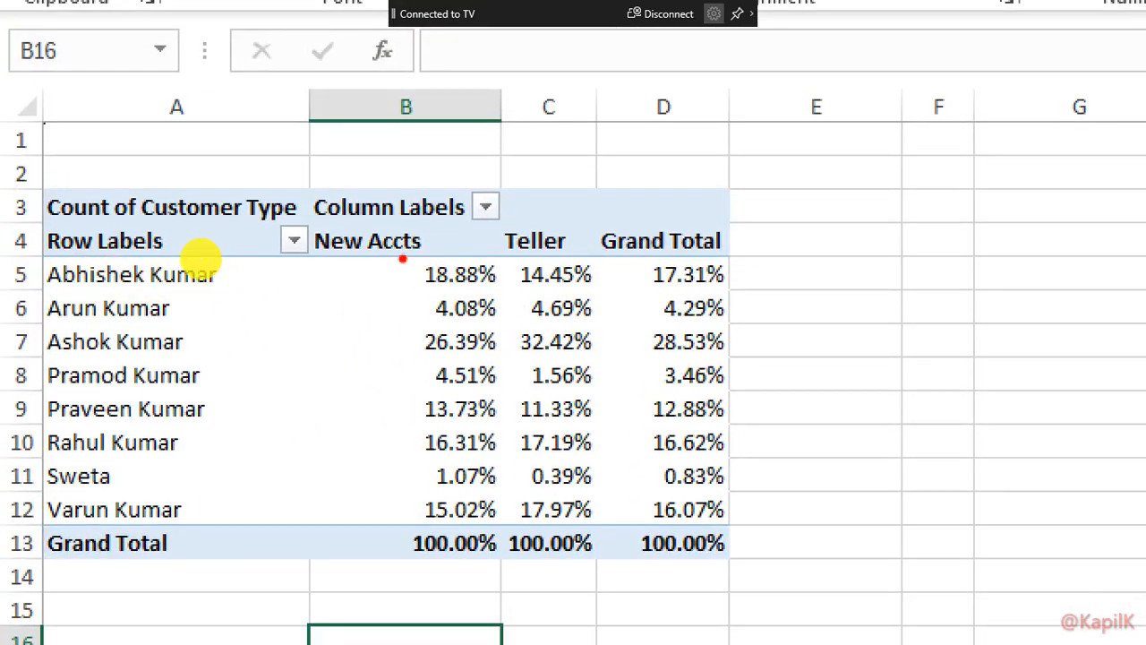
pyautogui.moveTo(214, 342)
pyautogui.mouseDown()
pyautogui.moveTo(401, 334)
pyautogui.moveTo(374, 353)
pyautogui.mouseUp()
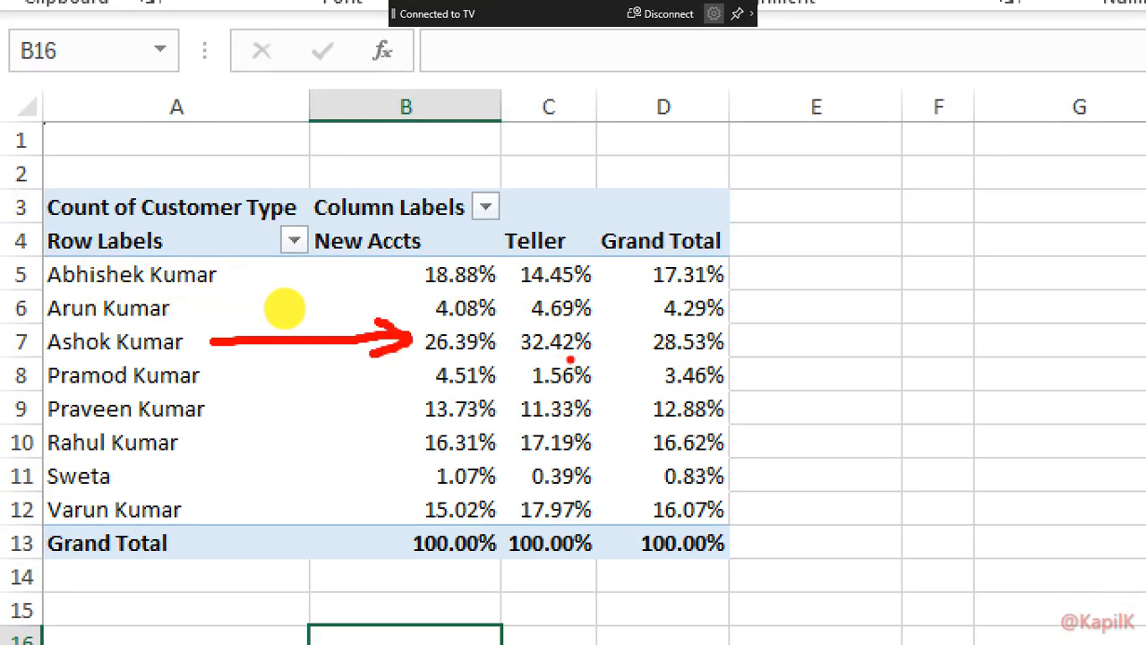
pyautogui.moveTo(586, 339)
pyautogui.mouseDown()
pyautogui.moveTo(528, 330)
pyautogui.moveTo(598, 333)
pyautogui.mouseUp()
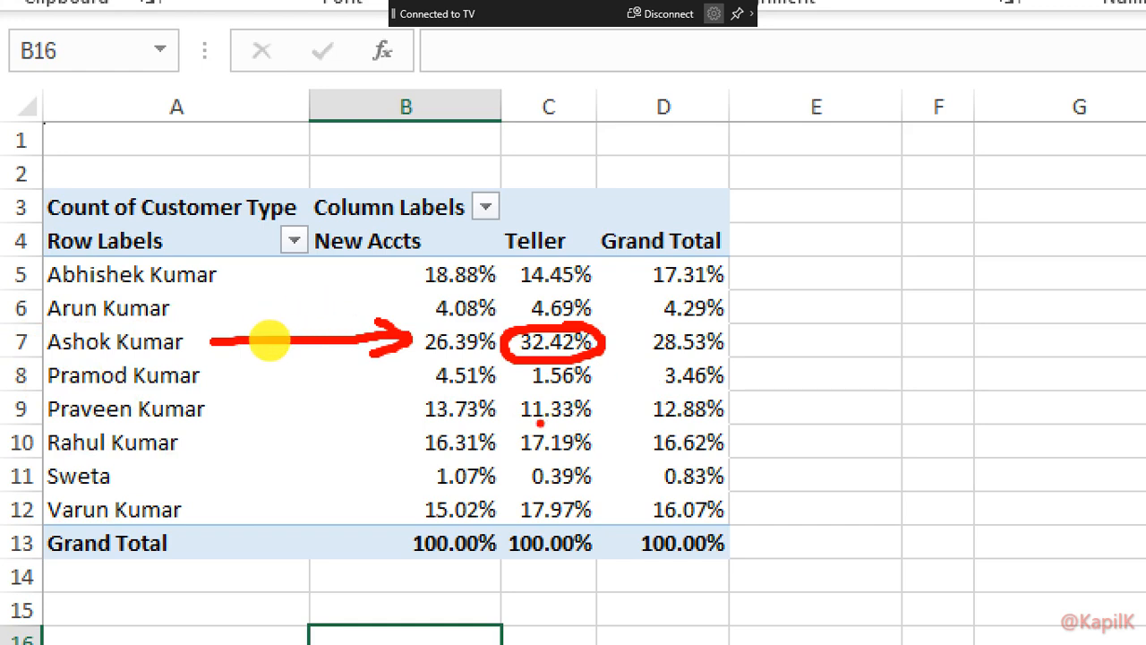
pyautogui.moveTo(521, 416); pyautogui.dragTo(593, 410)
pyautogui.moveTo(518, 456); pyautogui.dragTo(597, 454)
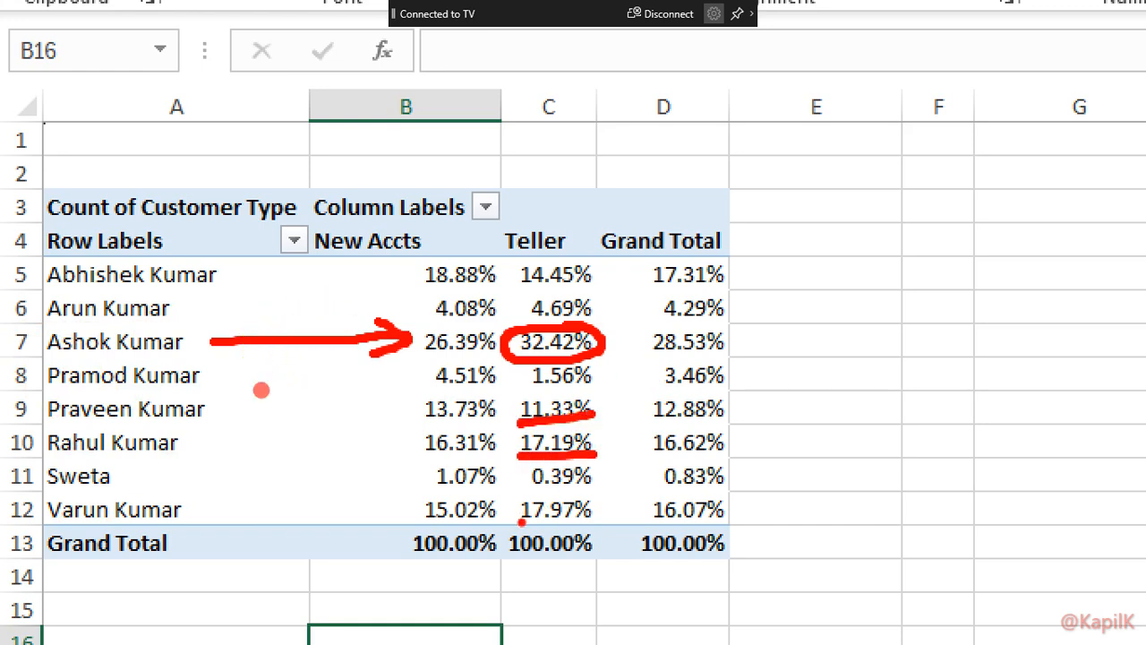
pyautogui.moveTo(520, 523); pyautogui.dragTo(605, 531)
pyautogui.moveTo(523, 287); pyautogui.dragTo(604, 286)
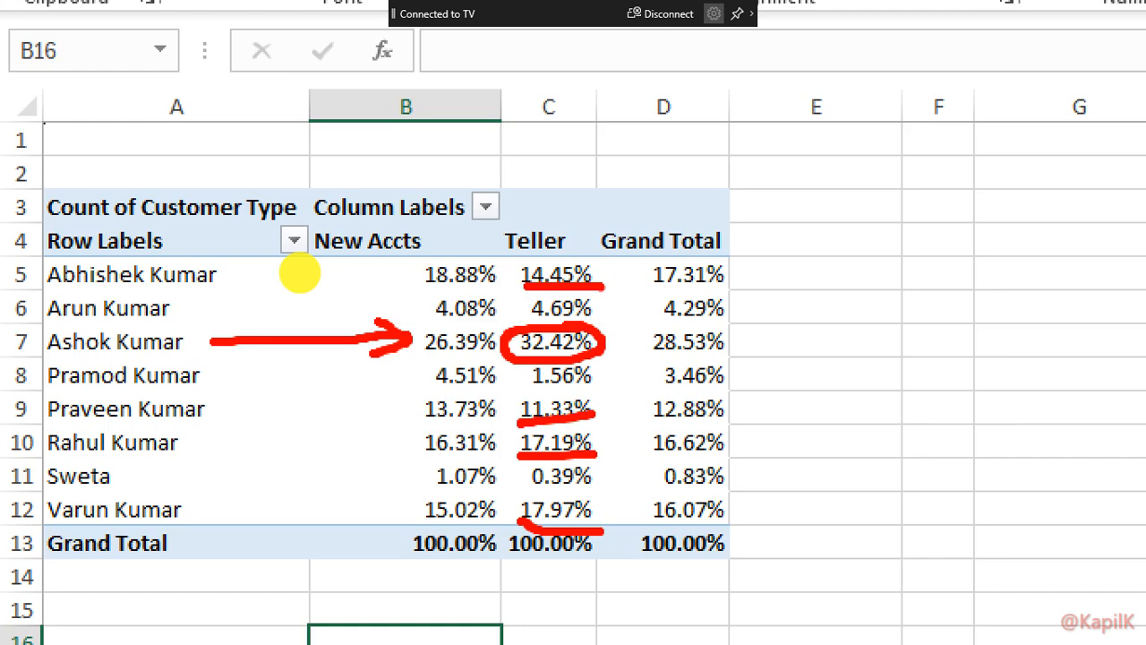
pyautogui.press('Escape')
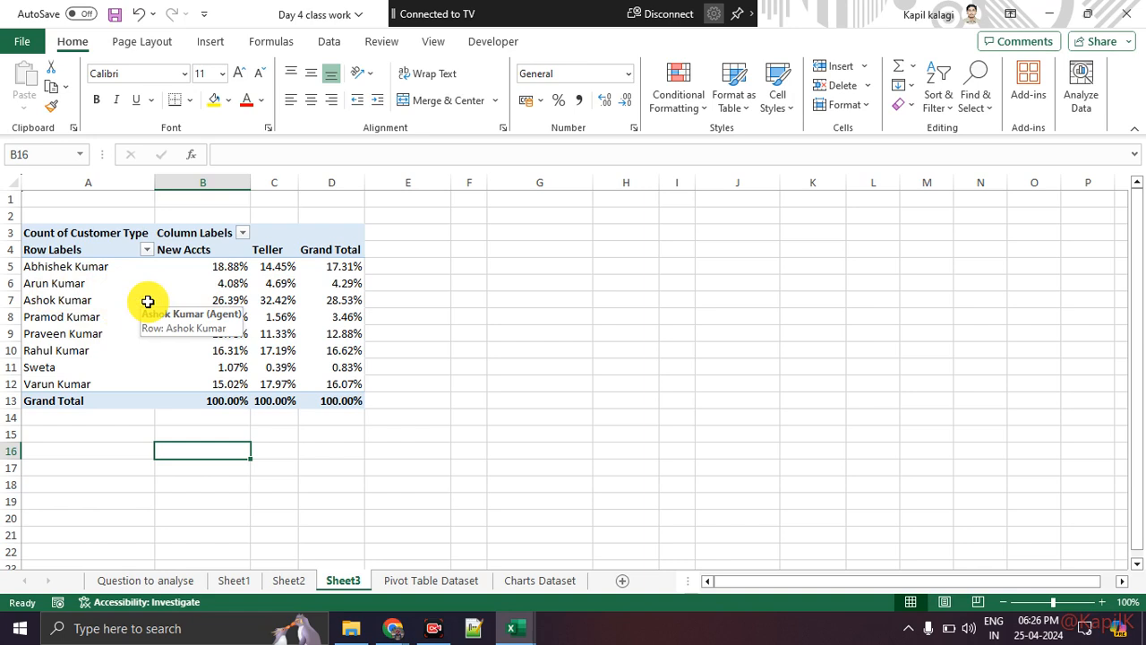
pyautogui.click(89, 300)
pyautogui.moveTo(171, 299); pyautogui.dragTo(255, 300)
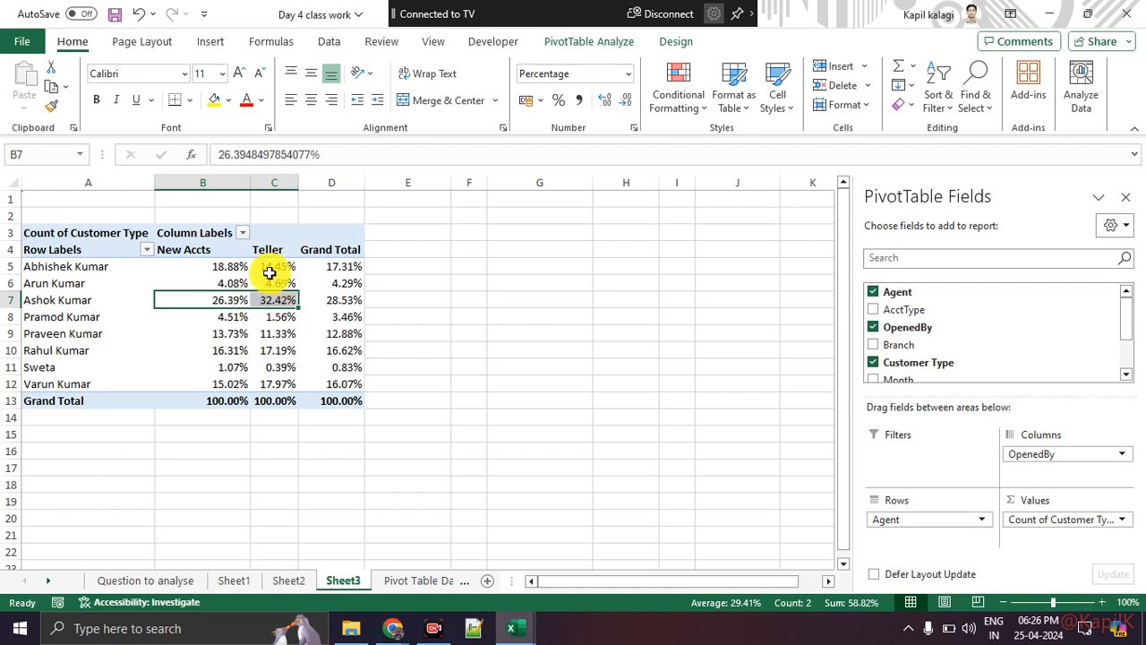
pyautogui.click(561, 359)
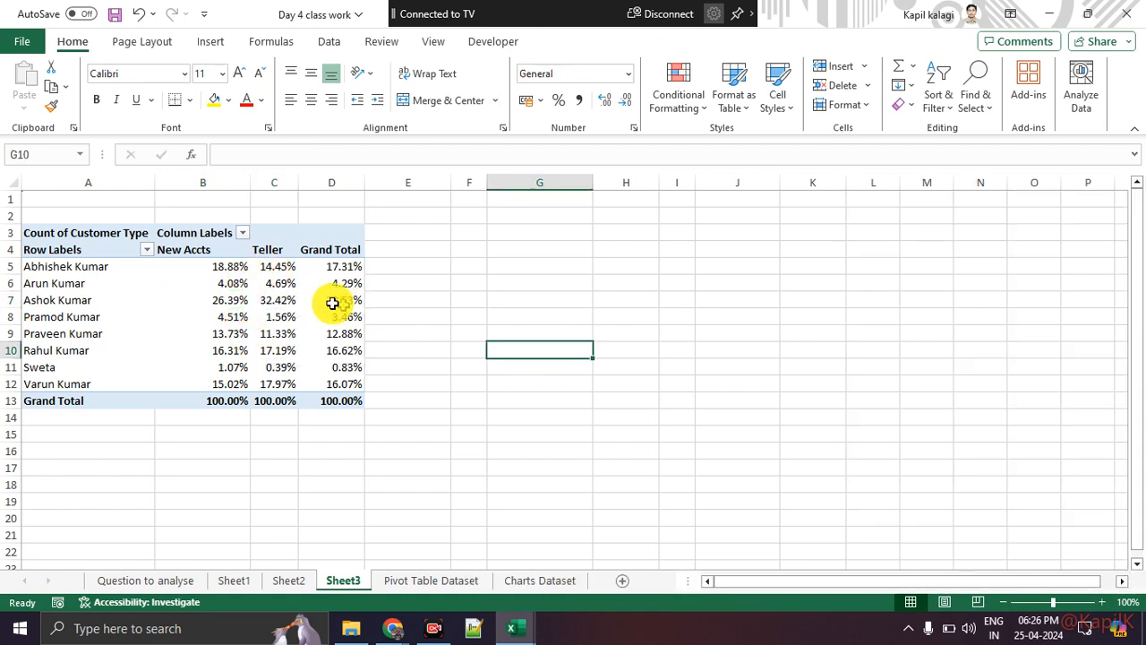
pyautogui.moveTo(224, 296); pyautogui.dragTo(262, 294)
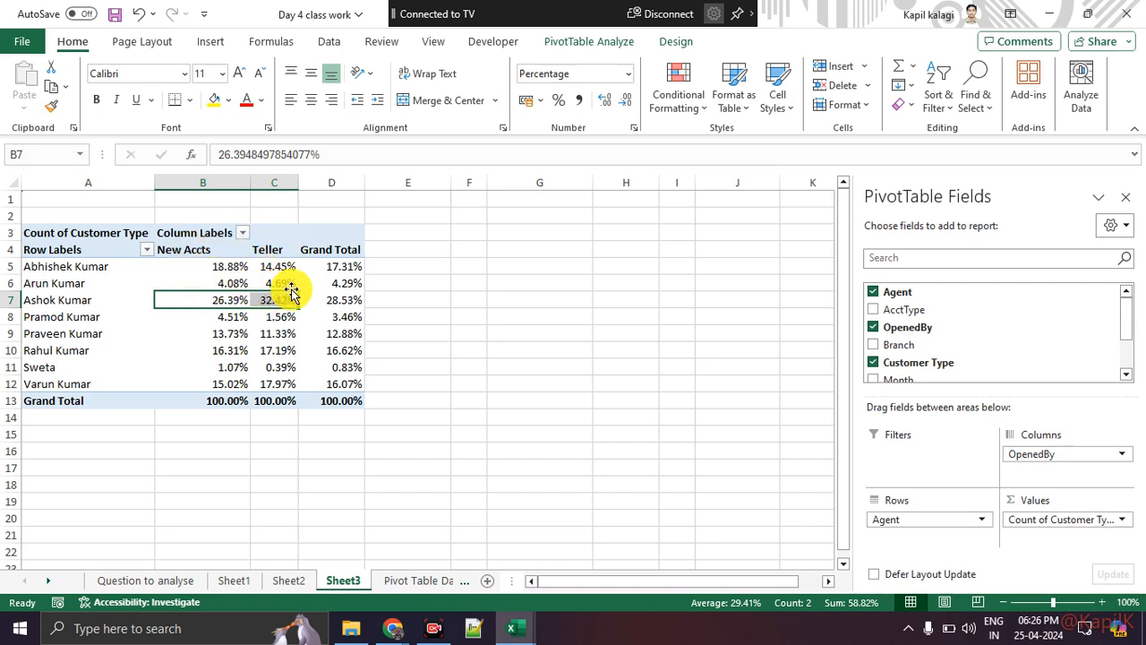
pyautogui.moveTo(289, 283)
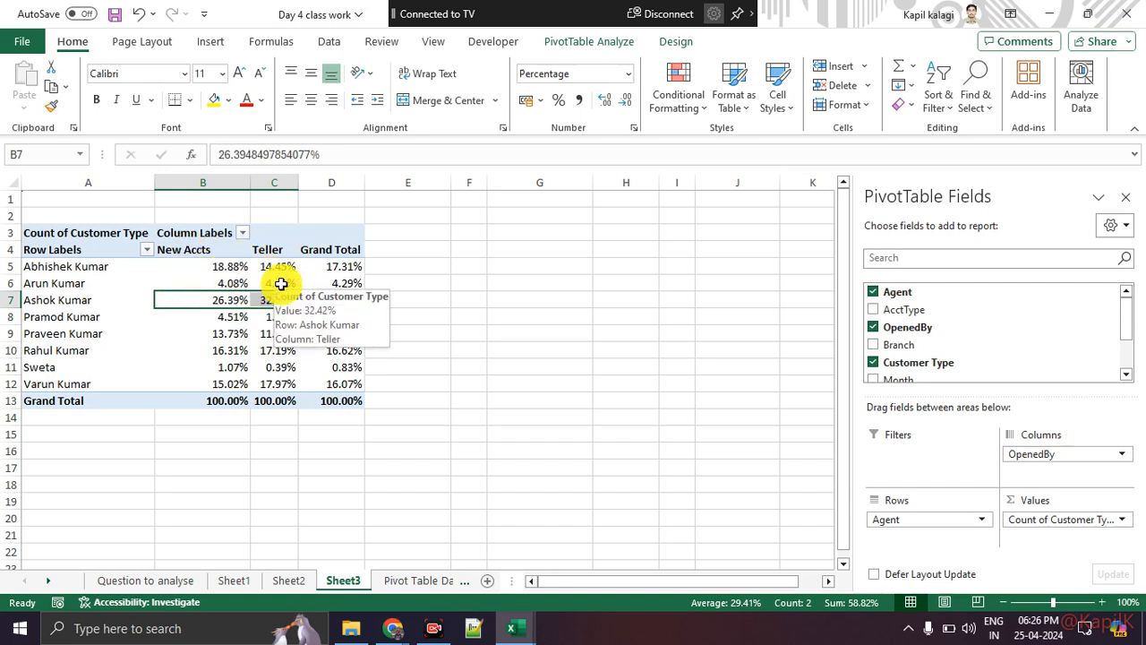
pyautogui.click(524, 328)
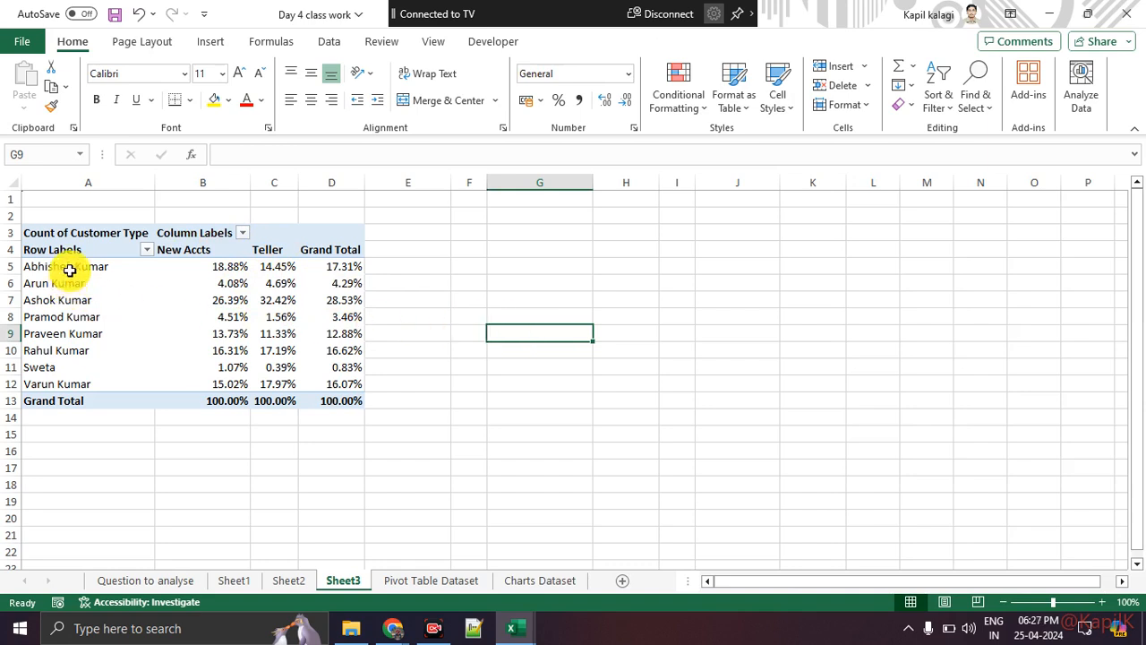
pyautogui.moveTo(71, 269); pyautogui.dragTo(68, 373)
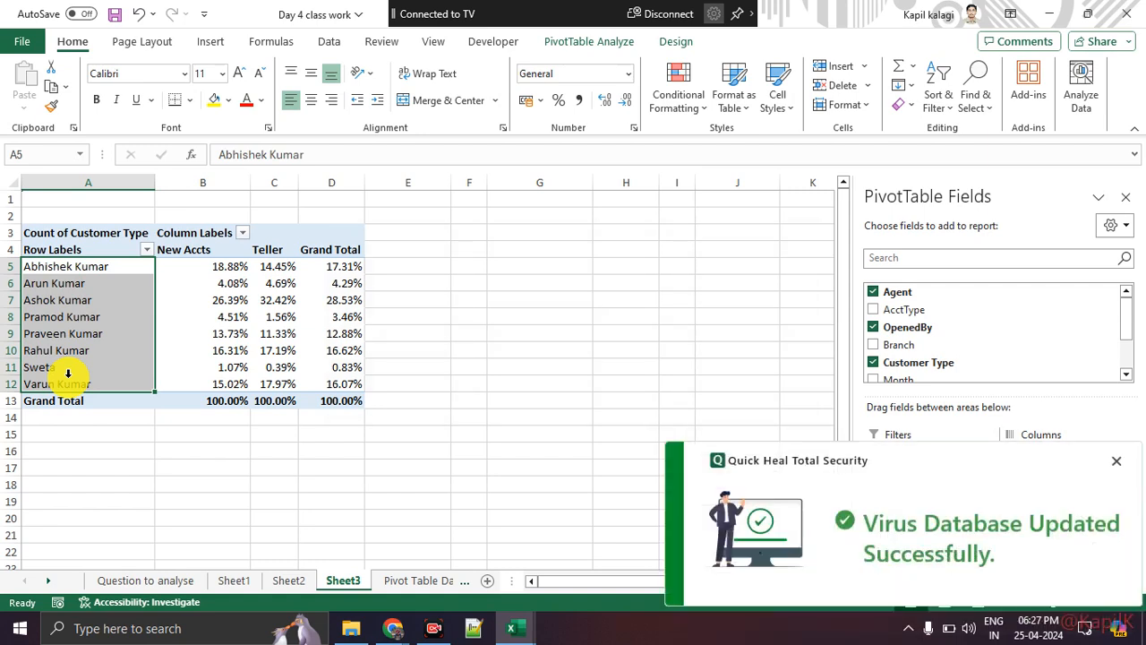
# Group the first three agent names in A5:A7 into Group1.
pyautogui.click(1112, 462)
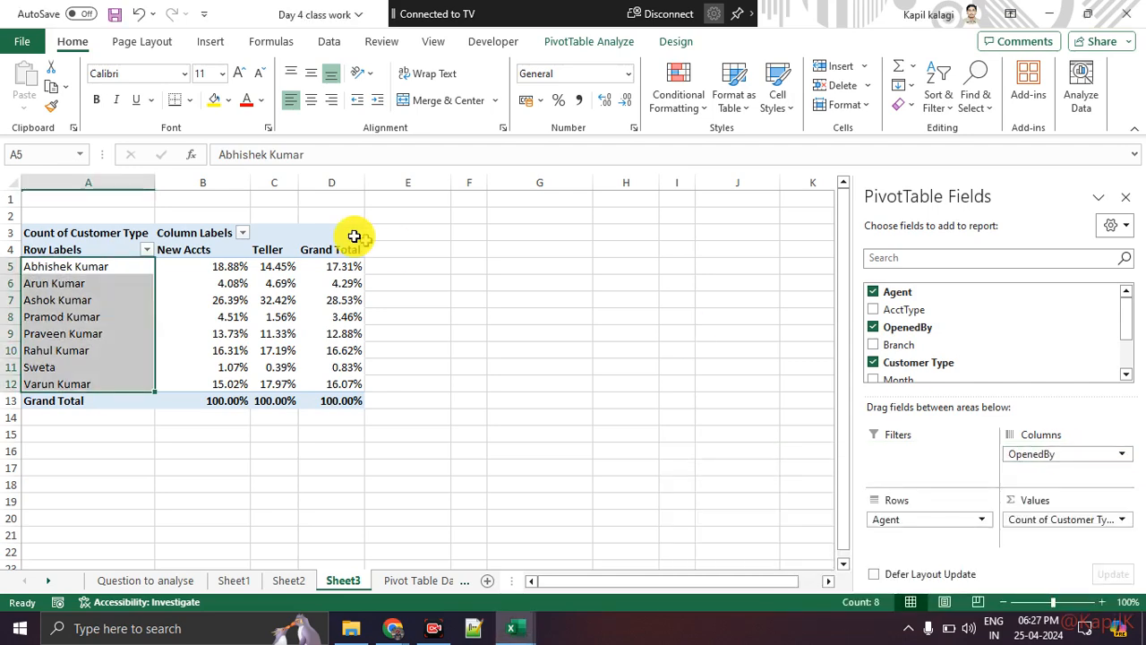
pyautogui.click(169, 300)
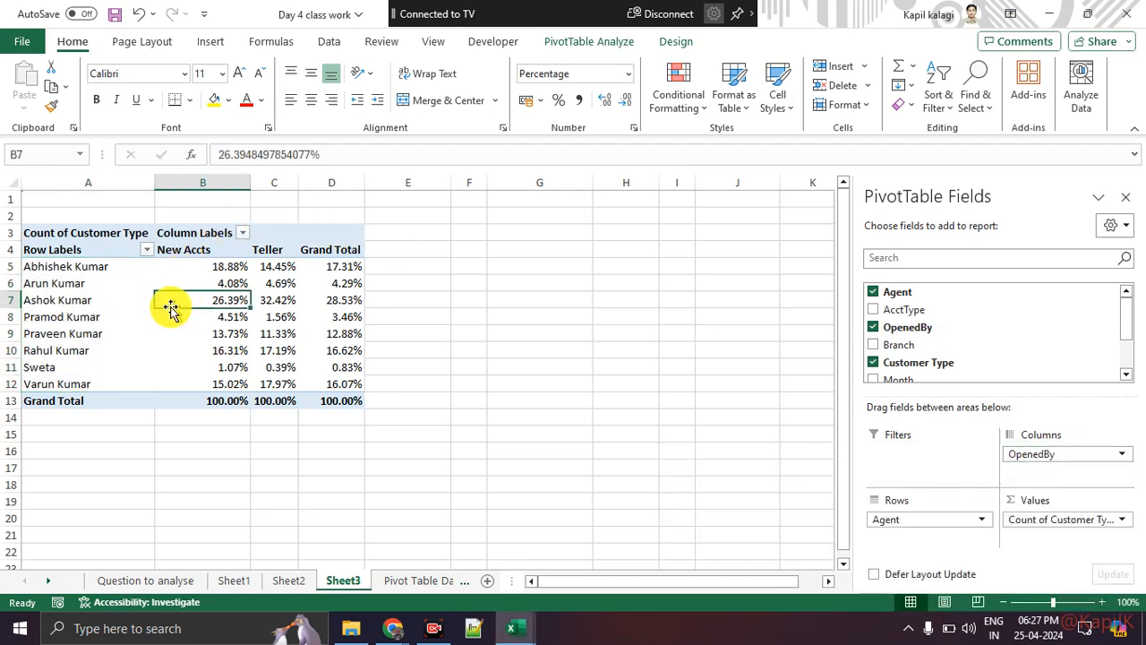
pyautogui.click(72, 267)
pyautogui.moveTo(71, 267); pyautogui.dragTo(83, 300)
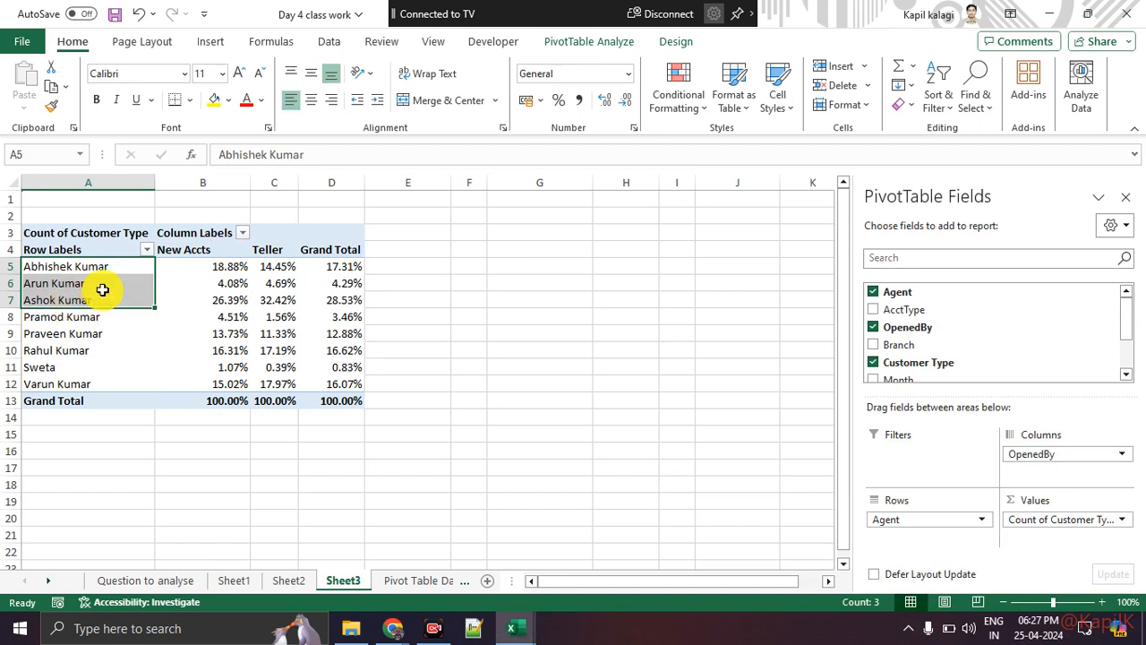
pyautogui.rightClick(102, 295)
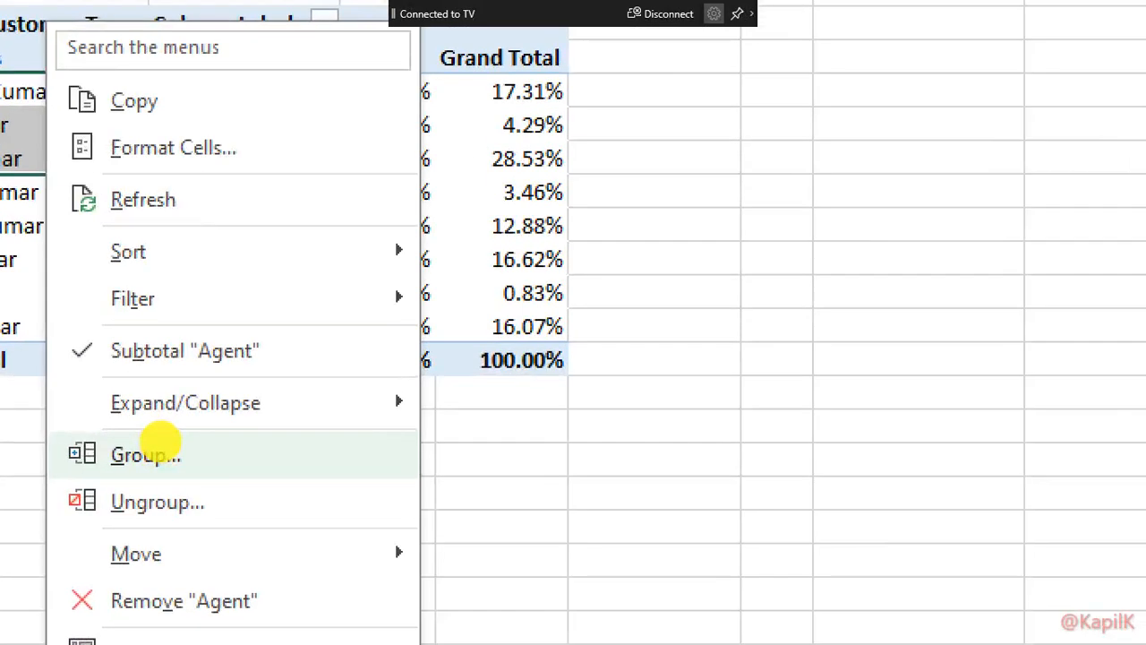
pyautogui.moveTo(223, 445)
pyautogui.mouseDown()
pyautogui.moveTo(50, 521)
pyautogui.moveTo(158, 450)
pyautogui.mouseUp()
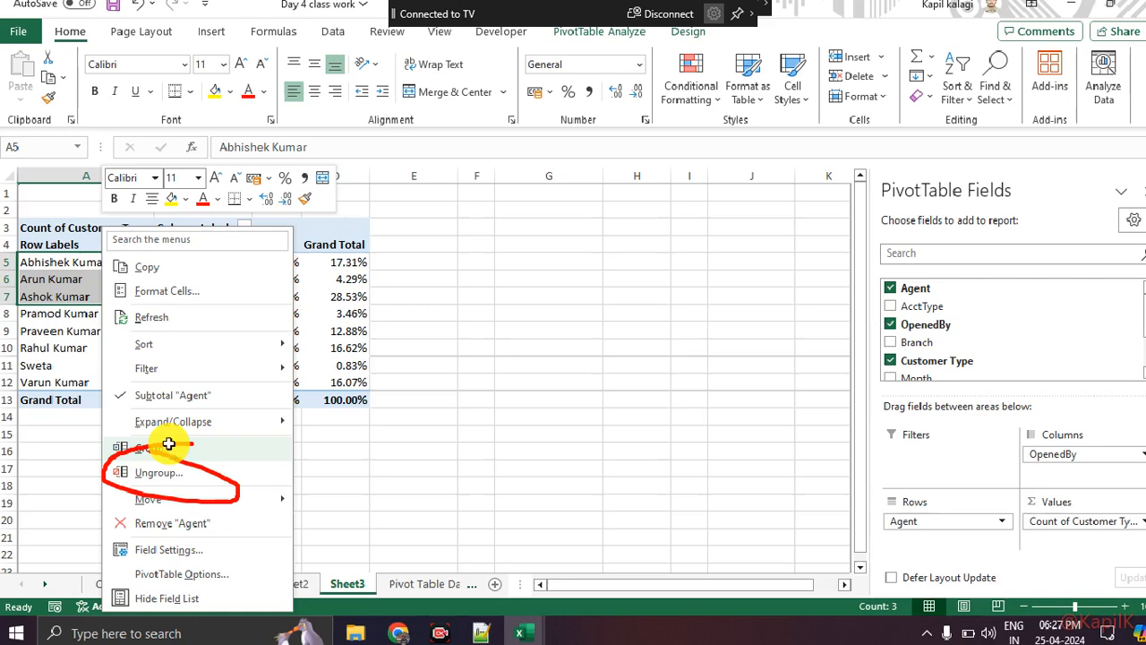
pyautogui.press('Escape')
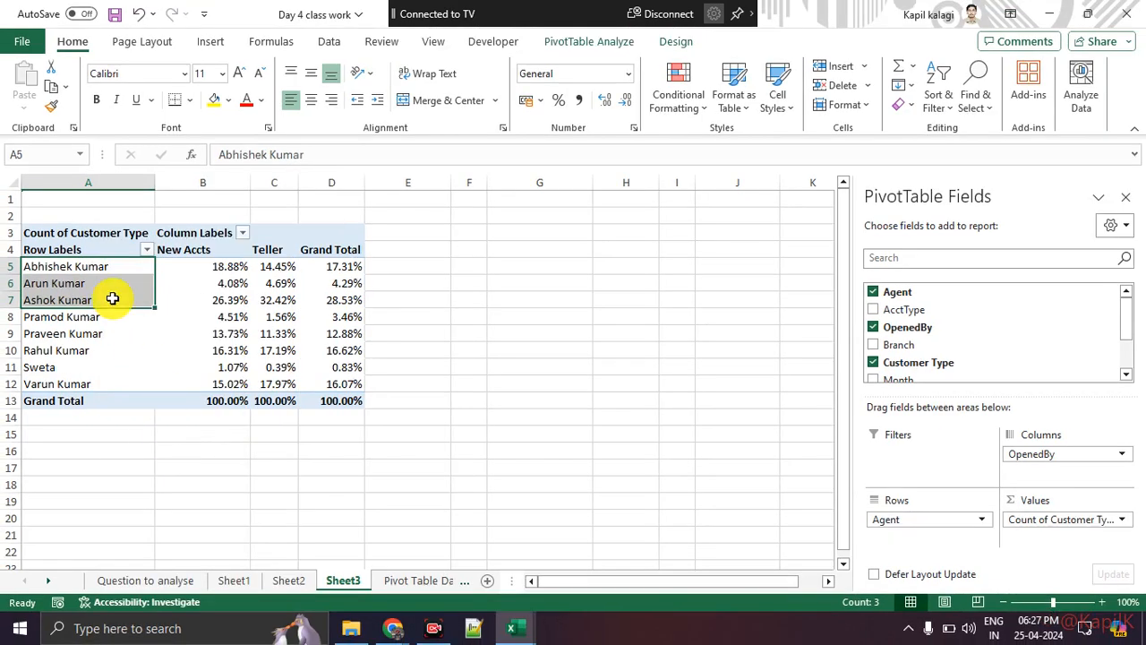
pyautogui.rightClick(110, 274)
pyautogui.click(168, 445)
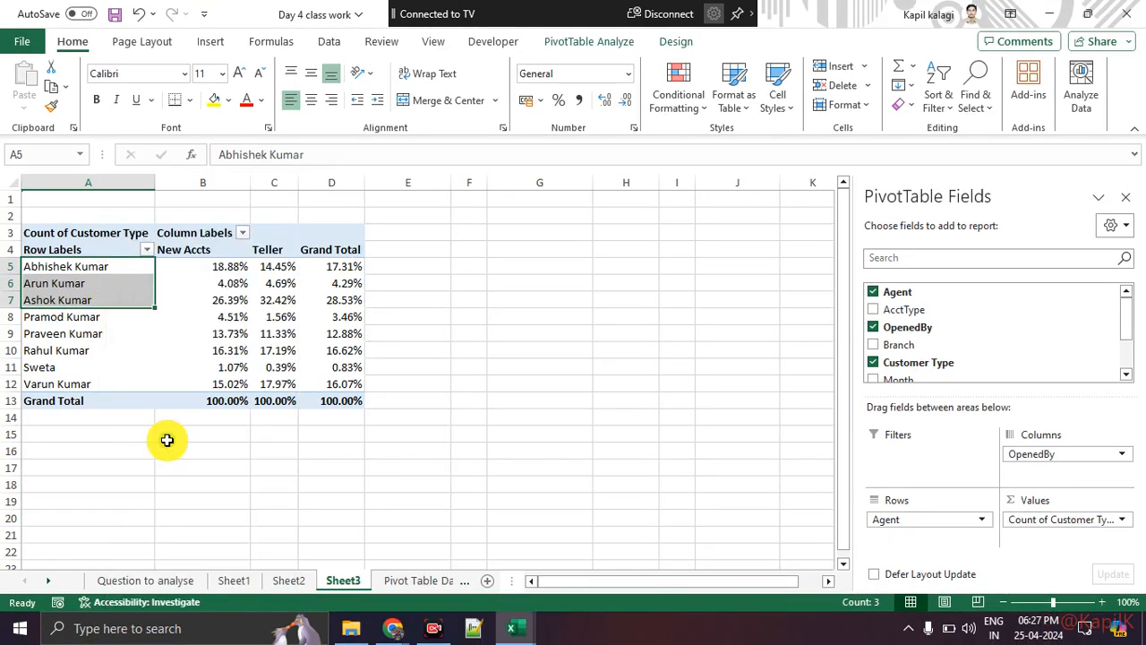
# Collapse Group1 to show its 49.36% New Accts and 51.56% Teller totals.
pyautogui.click(594, 366)
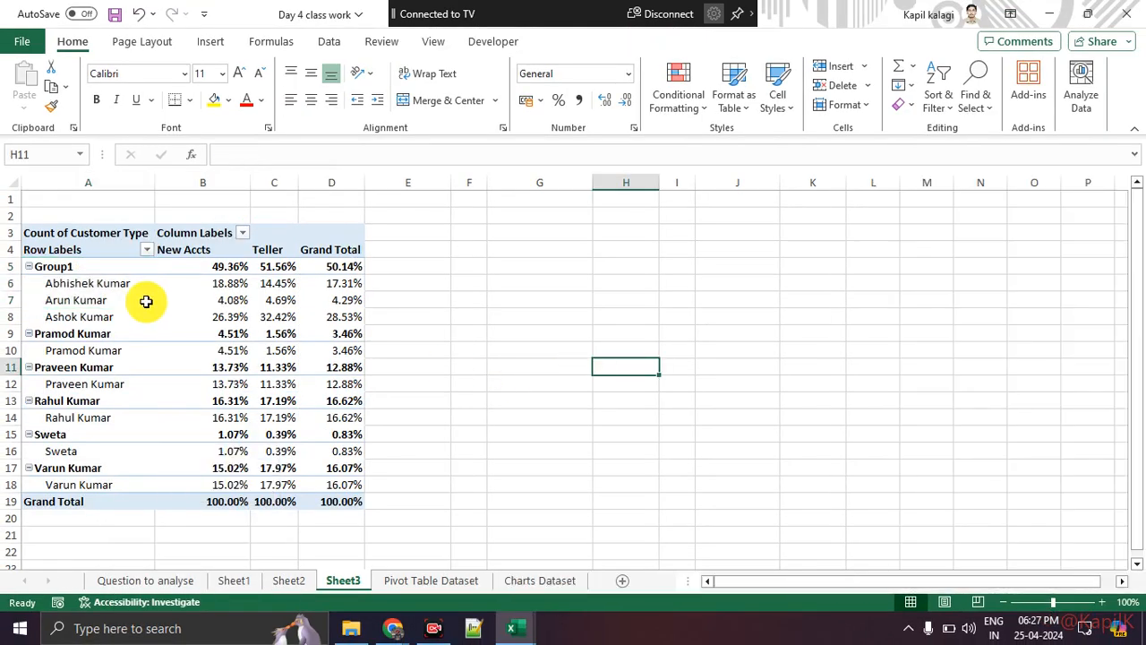
pyautogui.click(76, 269)
pyautogui.doubleClick(76, 268)
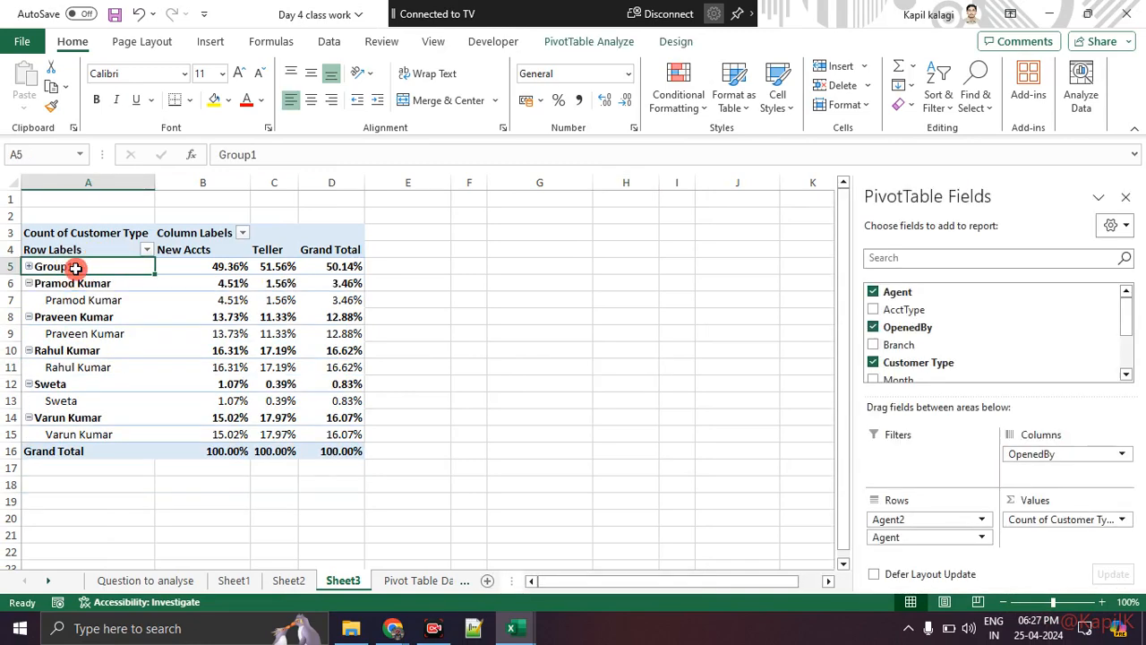
# Expand Group1 and rename its label to an agent's full name in the formula bar.
pyautogui.click(29, 266)
pyautogui.click(278, 153)
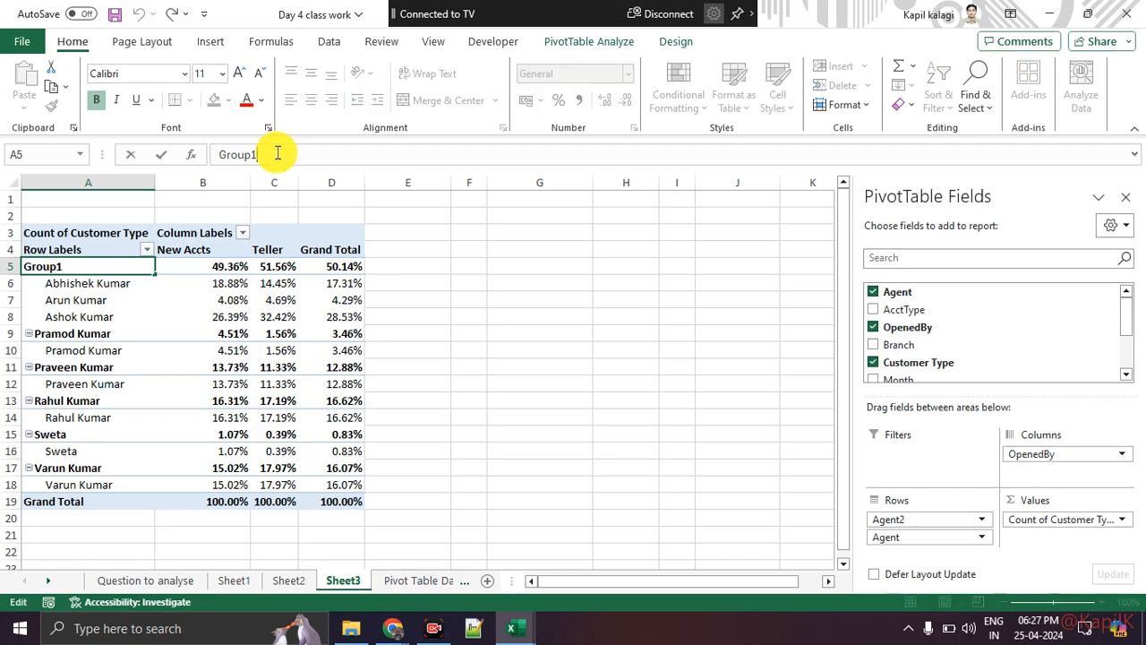
pyautogui.hotkey('ctrl', '1')
pyautogui.moveTo(242, 126)
pyautogui.mouseDown()
pyautogui.moveTo(175, 158)
pyautogui.moveTo(233, 116)
pyautogui.mouseUp()
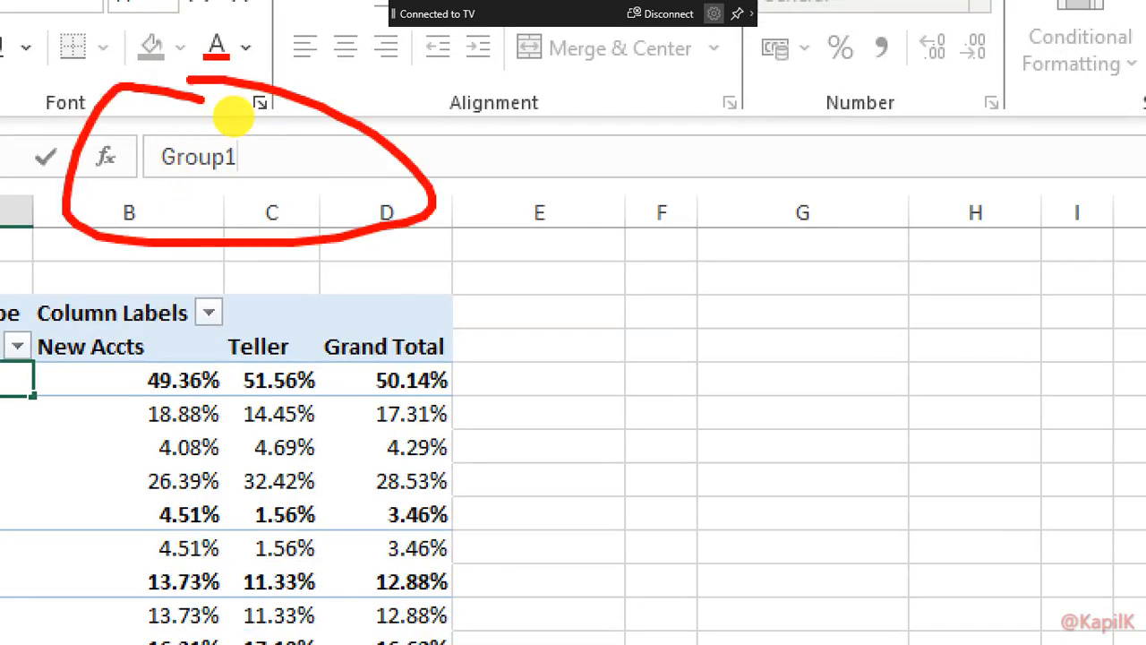
pyautogui.press('Escape')
pyautogui.moveTo(277, 151); pyautogui.dragTo(192, 151)
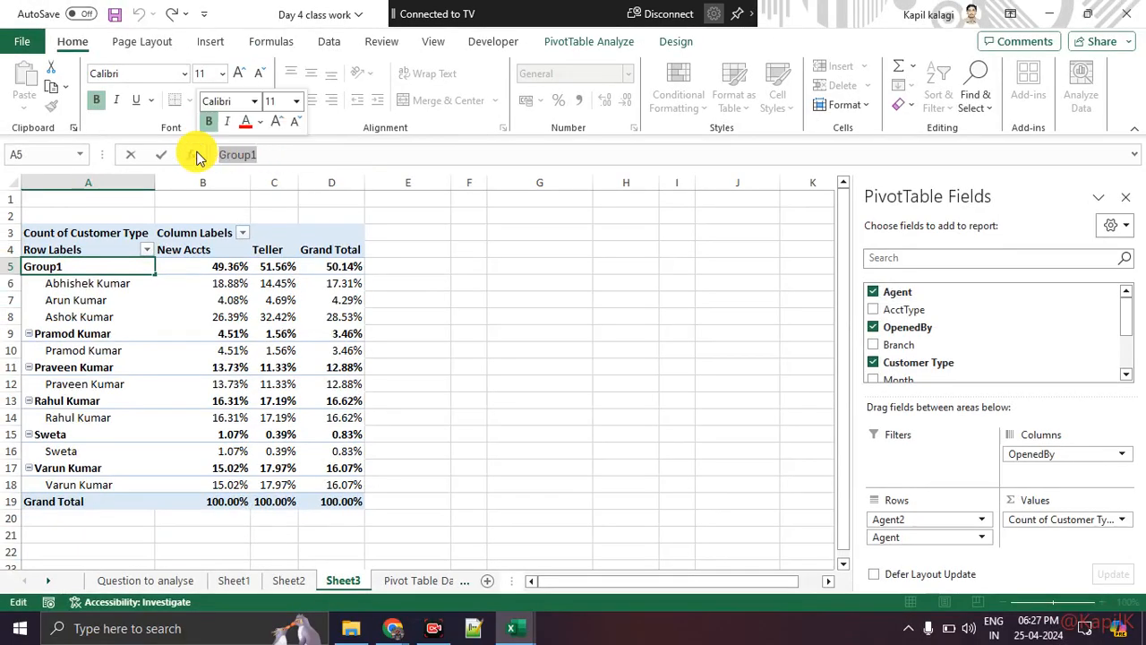
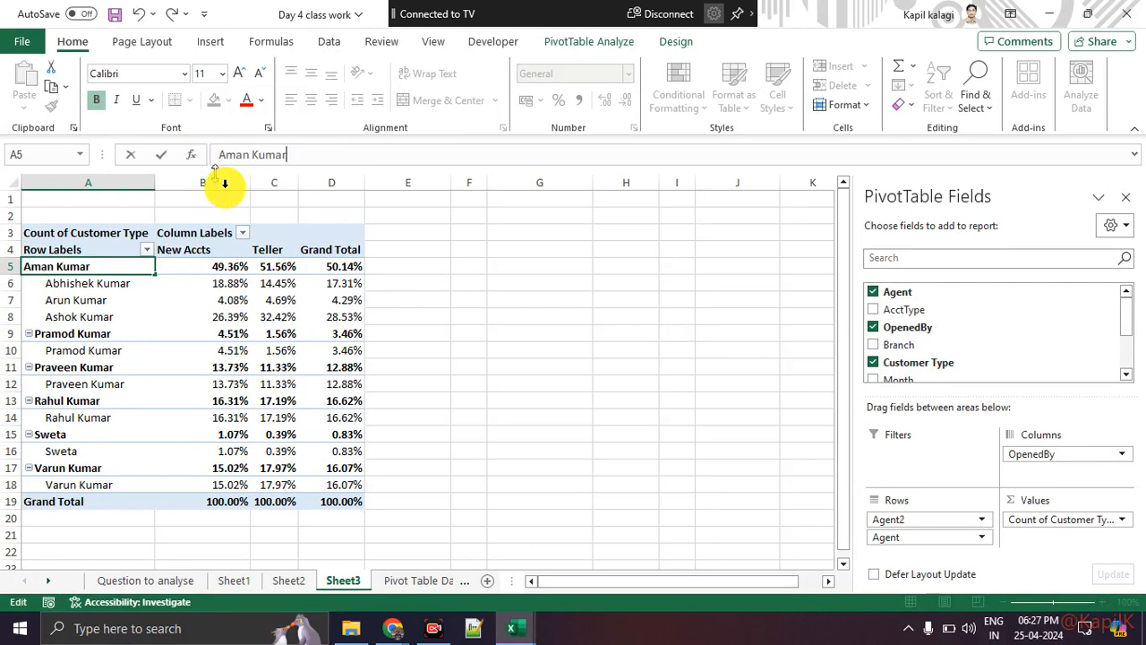
pyautogui.click(618, 449)
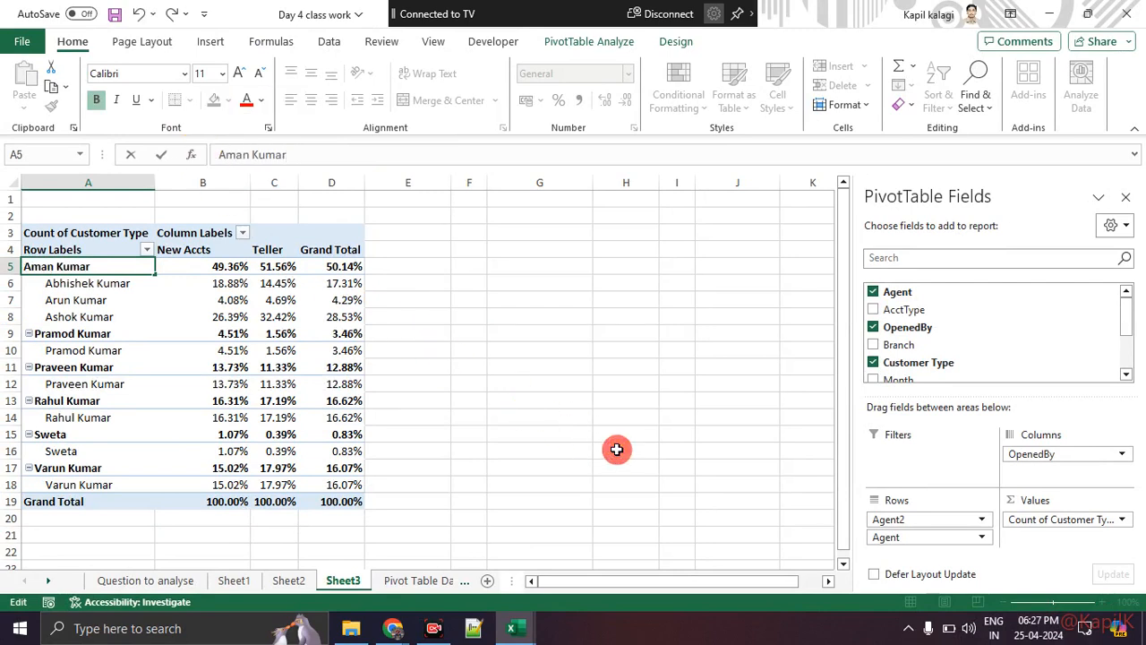
# Open the Format Cells dialog with Ctrl+1 and change its options.
pyautogui.hotkey('ctrl', '1')
pyautogui.click(77, 205)
pyautogui.moveTo(51, 195); pyautogui.dragTo(153, 188)
pyautogui.moveTo(251, 179)
pyautogui.mouseDown()
pyautogui.moveTo(394, 178)
pyautogui.moveTo(367, 199)
pyautogui.mouseUp()
pyautogui.moveTo(270, 190)
pyautogui.mouseDown()
pyautogui.moveTo(295, 199)
pyautogui.moveTo(262, 281)
pyautogui.mouseUp()
pyautogui.moveTo(327, 235); pyautogui.dragTo(391, 233)
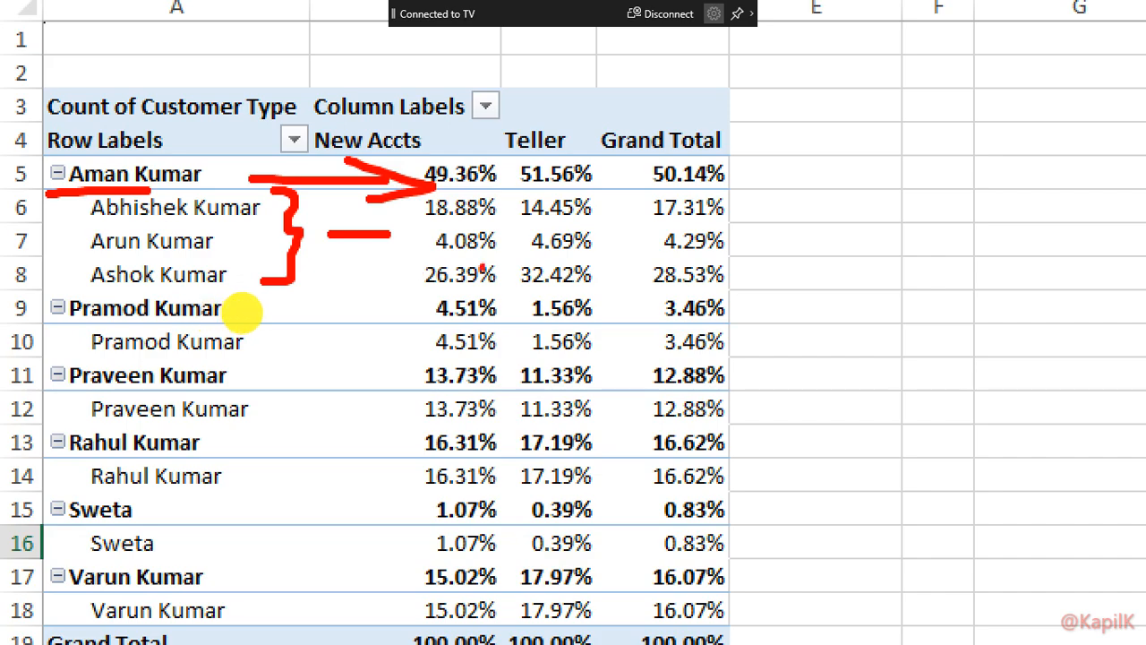
# Reopen the Format Cells dialog, adjust its options, then close it.
pyautogui.press('Escape')
pyautogui.hotkey('ctrl', '1')
pyautogui.click(47, 399)
pyautogui.moveTo(596, 126); pyautogui.dragTo(743, 117)
pyautogui.moveTo(13, 632)
pyautogui.mouseDown()
pyautogui.moveTo(355, 634)
pyautogui.moveTo(723, 609)
pyautogui.moveTo(446, 574)
pyautogui.moveTo(88, 569)
pyautogui.moveTo(18, 620)
pyautogui.mouseUp()
pyautogui.press('Escape')
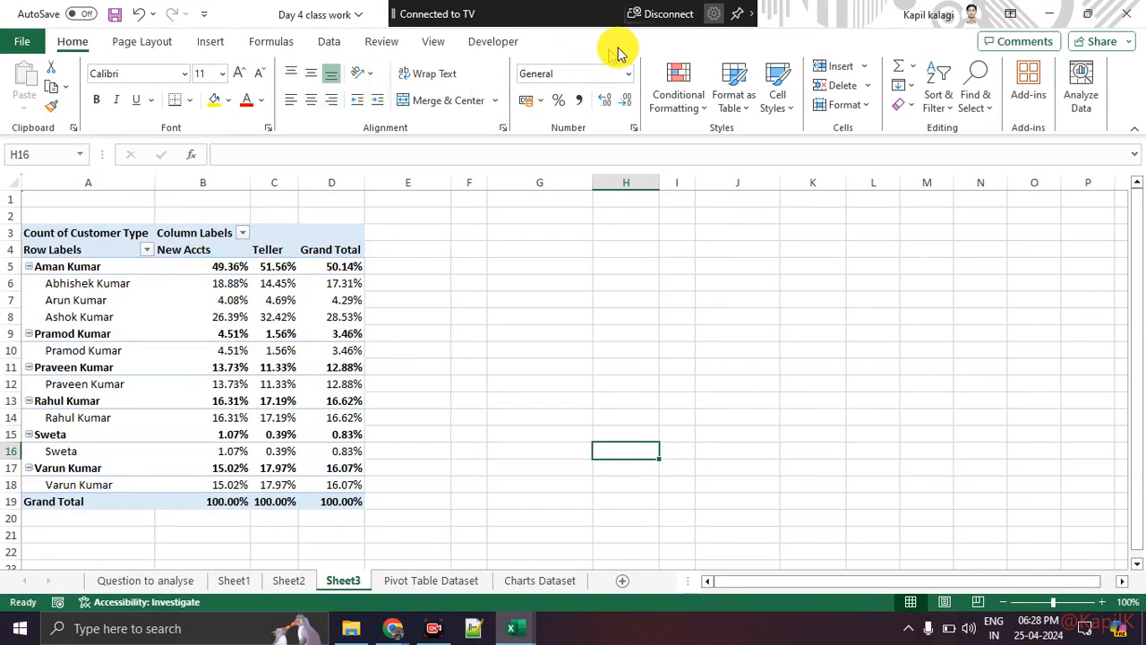
# Select an agent row inside the pivot table and bring up the PivotTable Design options.
pyautogui.click(734, 17)
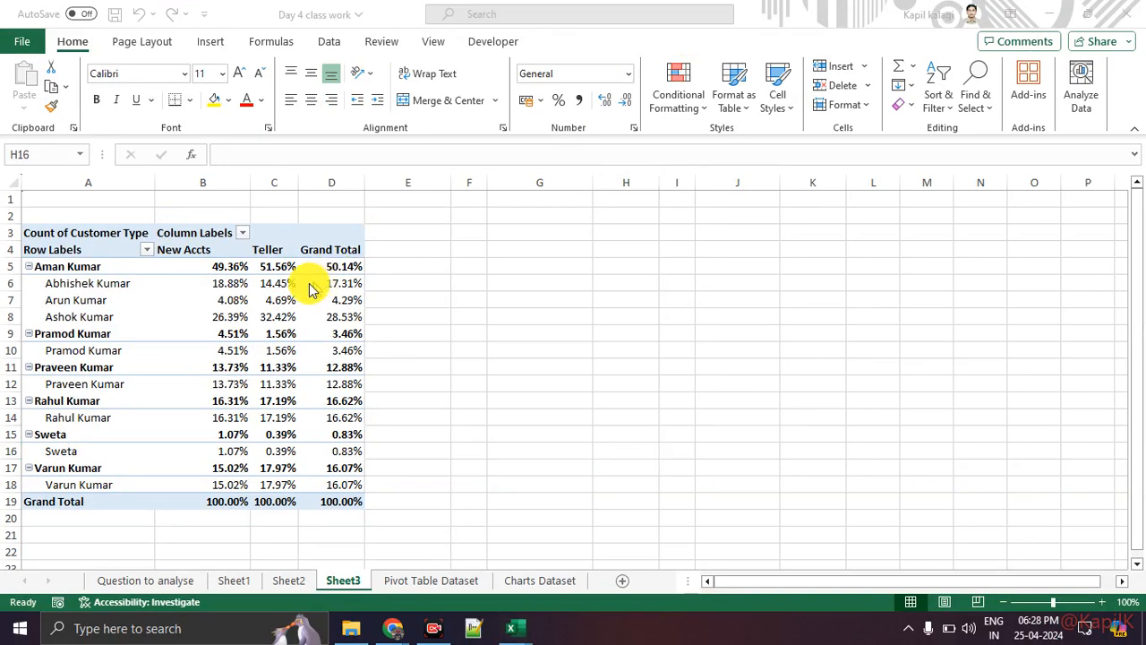
pyautogui.click(244, 305)
pyautogui.click(148, 313)
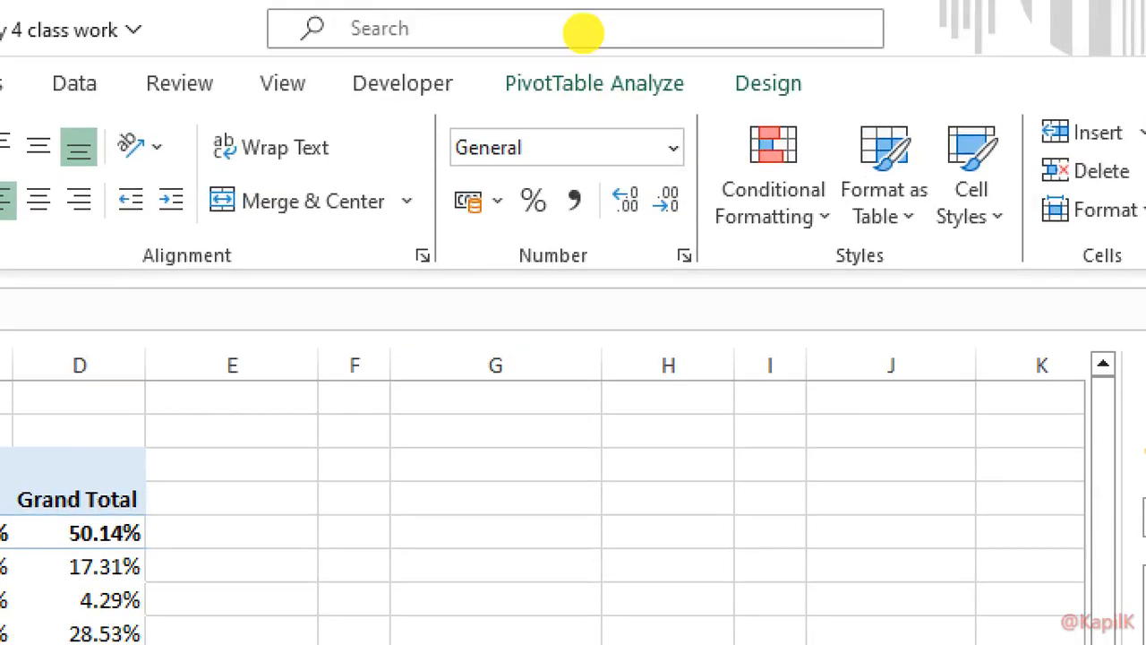
pyautogui.moveTo(523, 50); pyautogui.dragTo(696, 54)
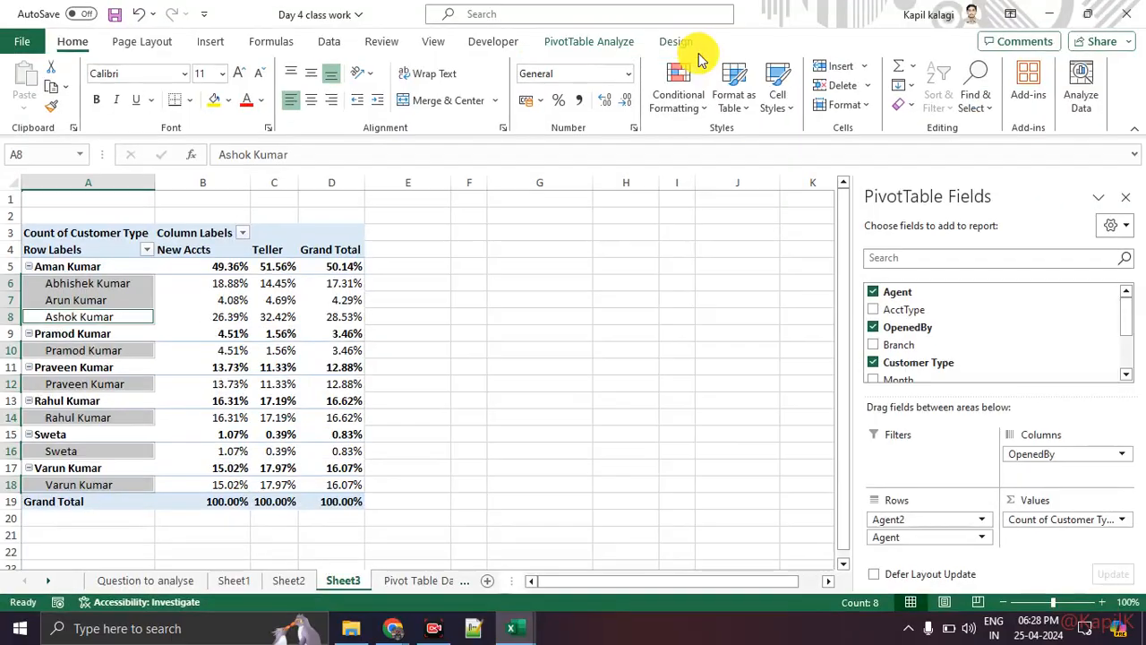
pyautogui.click(769, 85)
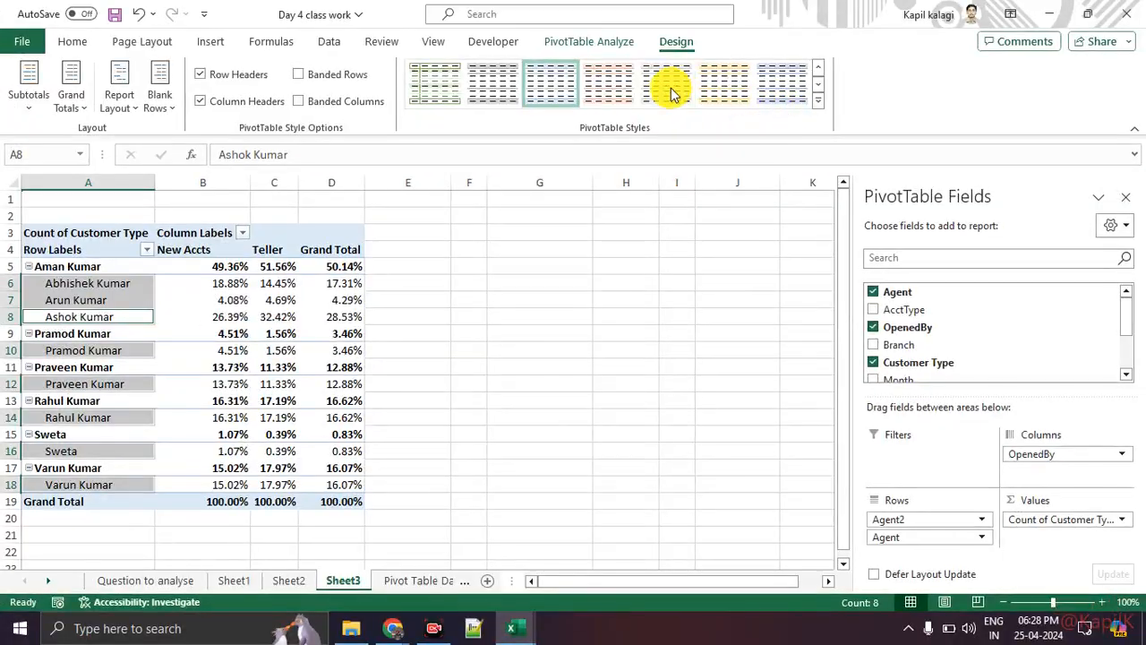
# Try several light-orange, grey and light-green pivot table styles.
pyautogui.click(722, 85)
pyautogui.click(409, 319)
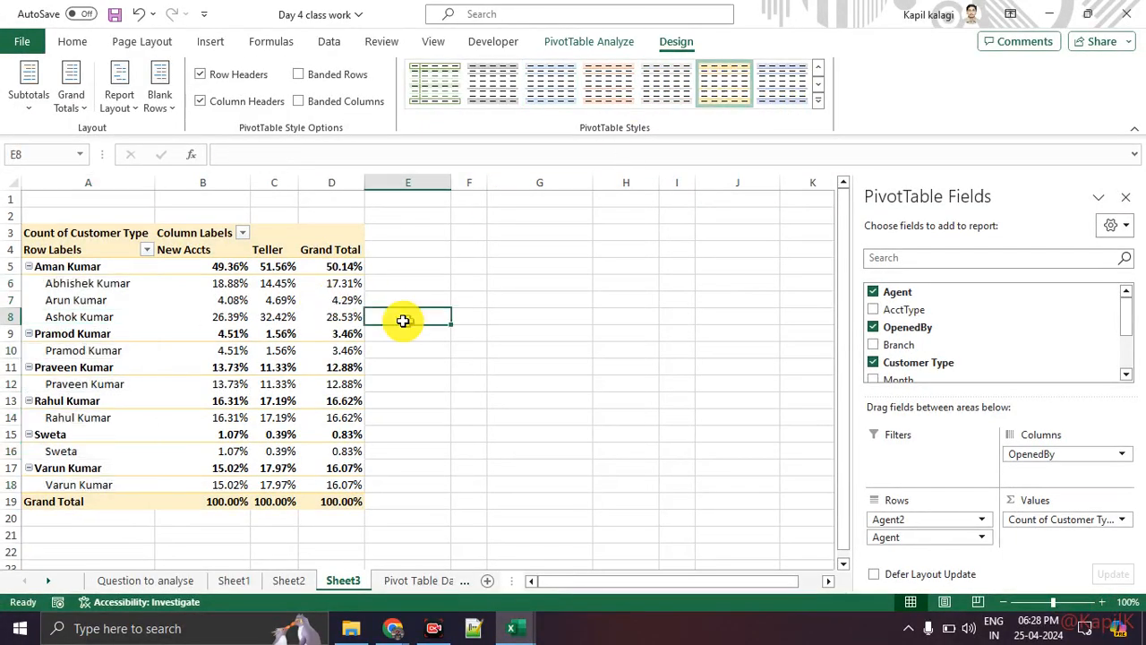
pyautogui.click(289, 296)
pyautogui.click(671, 95)
pyautogui.click(613, 95)
pyautogui.click(550, 93)
pyautogui.click(493, 93)
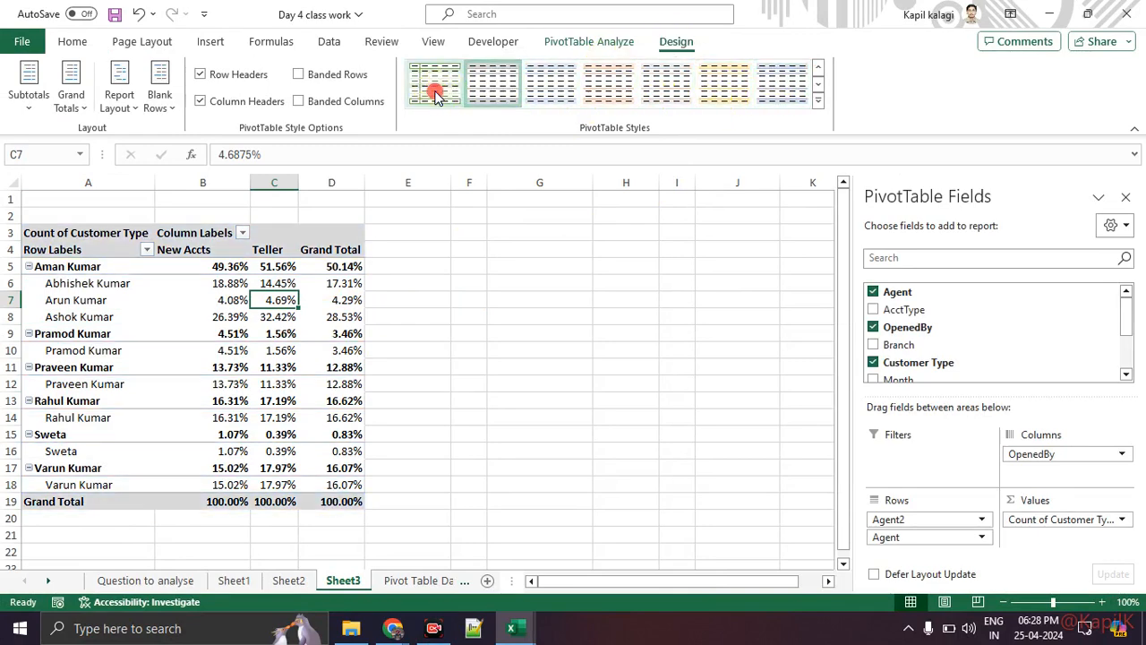
pyautogui.click(437, 95)
# Apply a yellow-orange Medium style from the full PivotTable Styles gallery.
pyautogui.click(818, 105)
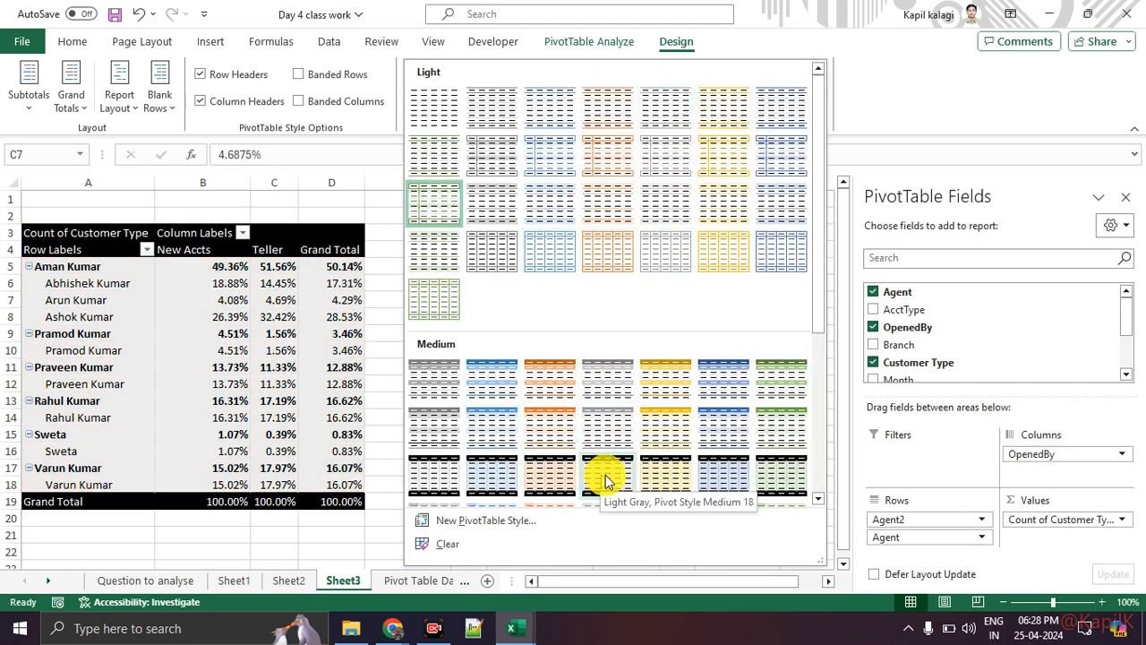
pyautogui.click(670, 452)
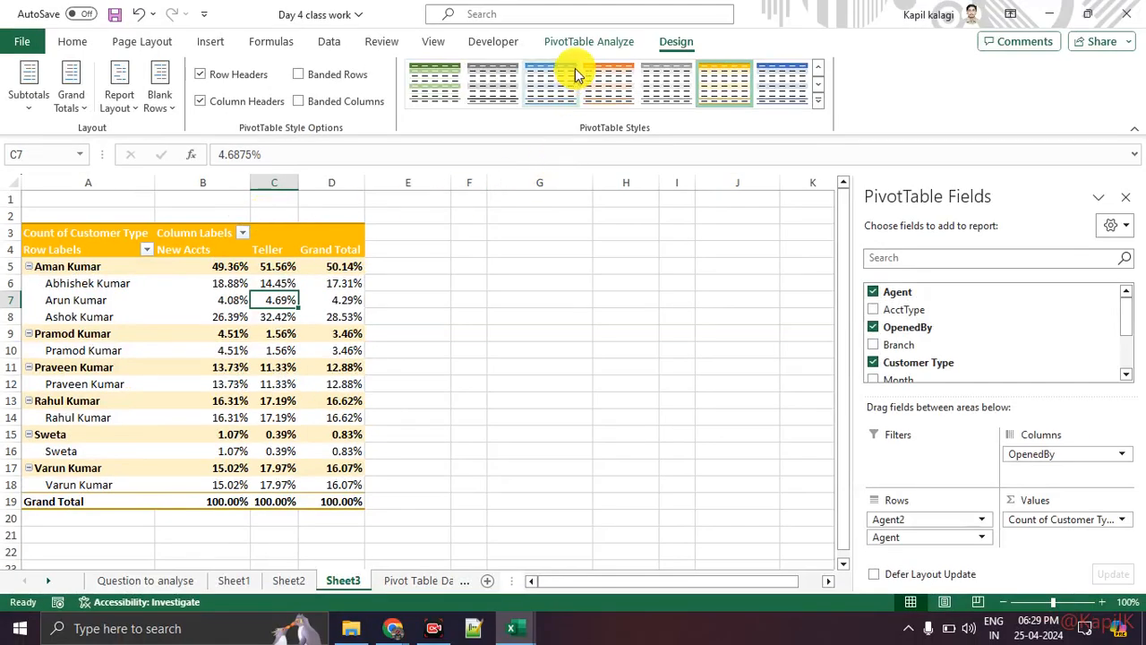
pyautogui.click(586, 42)
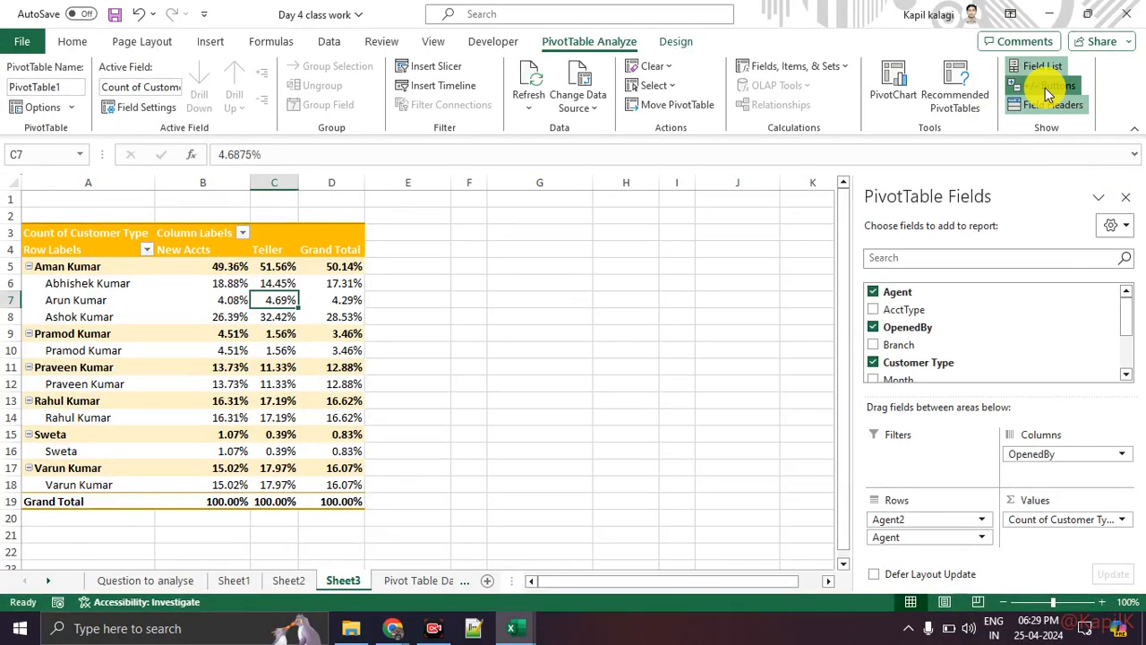
# Turn off +/- Buttons and Field Headers, hiding the Row Labels and Column Labels headers.
pyautogui.click(1048, 88)
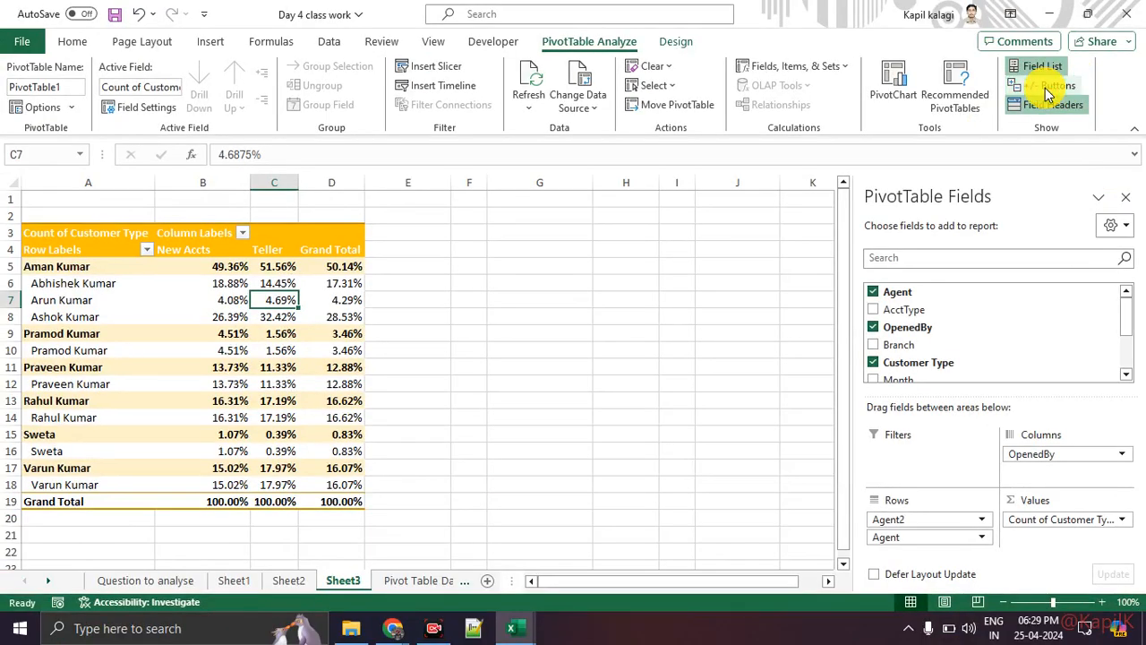
pyautogui.click(1053, 105)
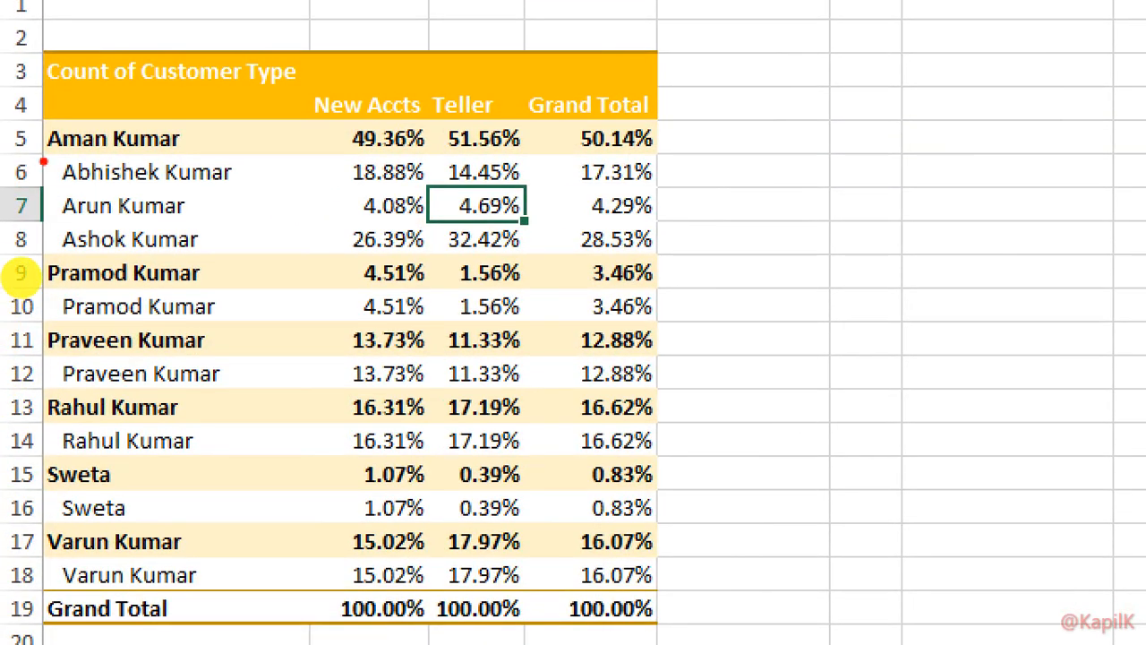
pyautogui.moveTo(43, 162); pyautogui.dragTo(161, 158)
pyautogui.moveTo(18, 238); pyautogui.dragTo(211, 260)
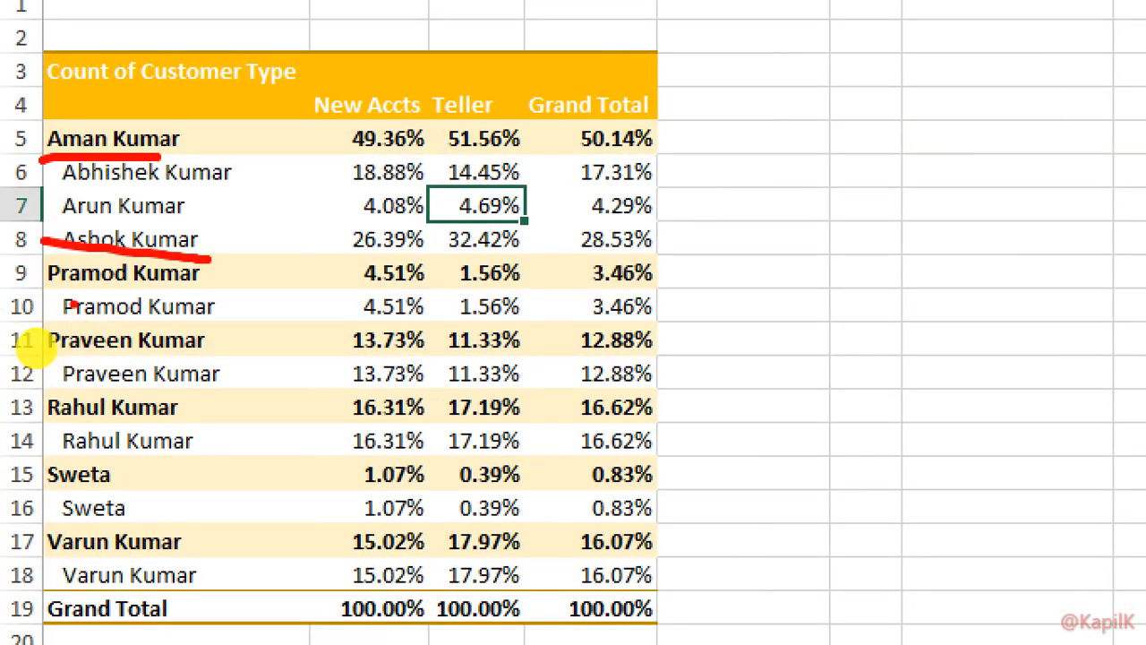
pyautogui.moveTo(70, 305); pyautogui.dragTo(211, 306)
pyautogui.moveTo(95, 331); pyautogui.dragTo(247, 342)
pyautogui.moveTo(317, 315); pyautogui.dragTo(371, 319)
pyautogui.moveTo(289, 259); pyautogui.dragTo(321, 260)
pyautogui.moveTo(240, 124); pyautogui.dragTo(311, 123)
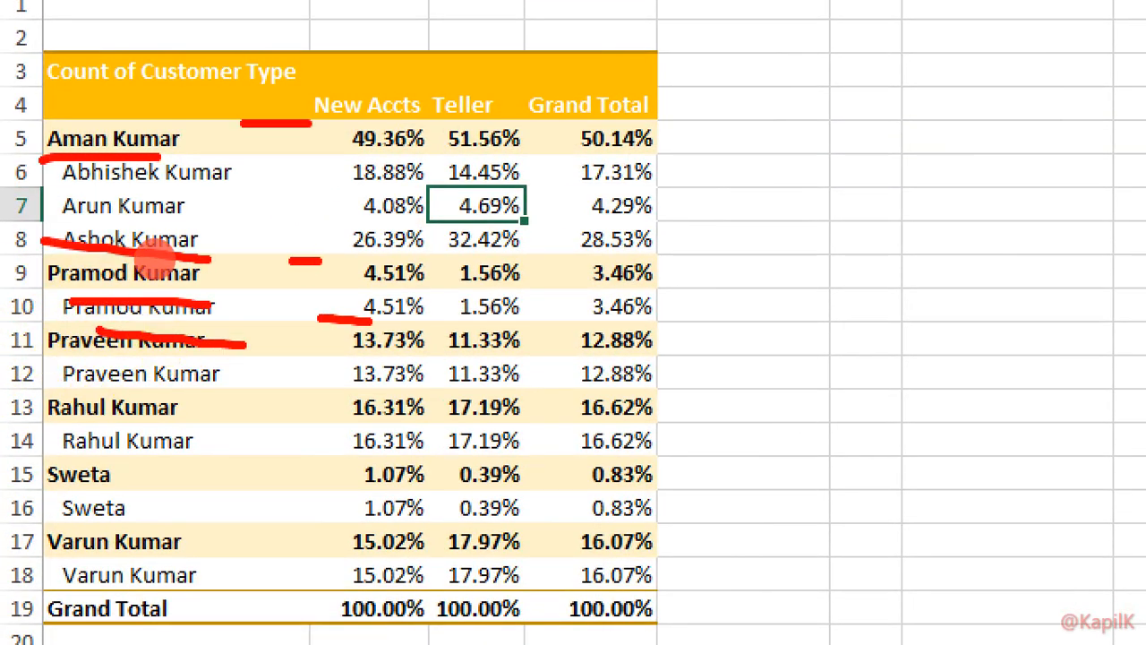
pyautogui.press('Escape')
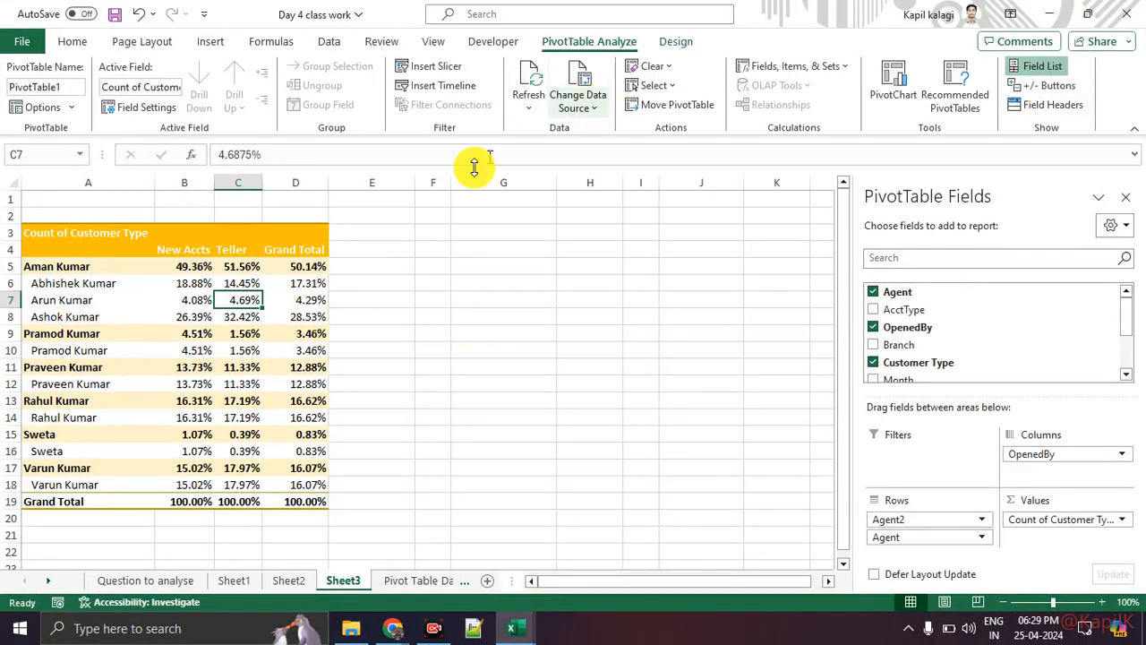
pyautogui.click(676, 40)
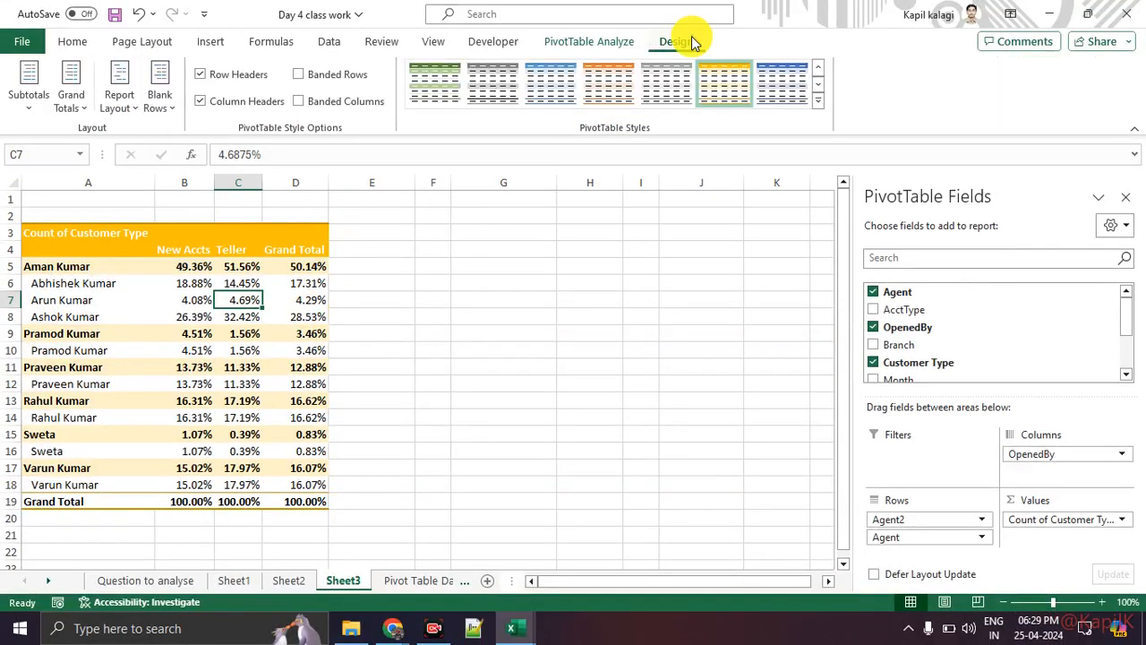
# Apply the blue PivotTable style, giving the pivot table blue header and agent-group rows.
pyautogui.click(549, 93)
pyautogui.click(488, 314)
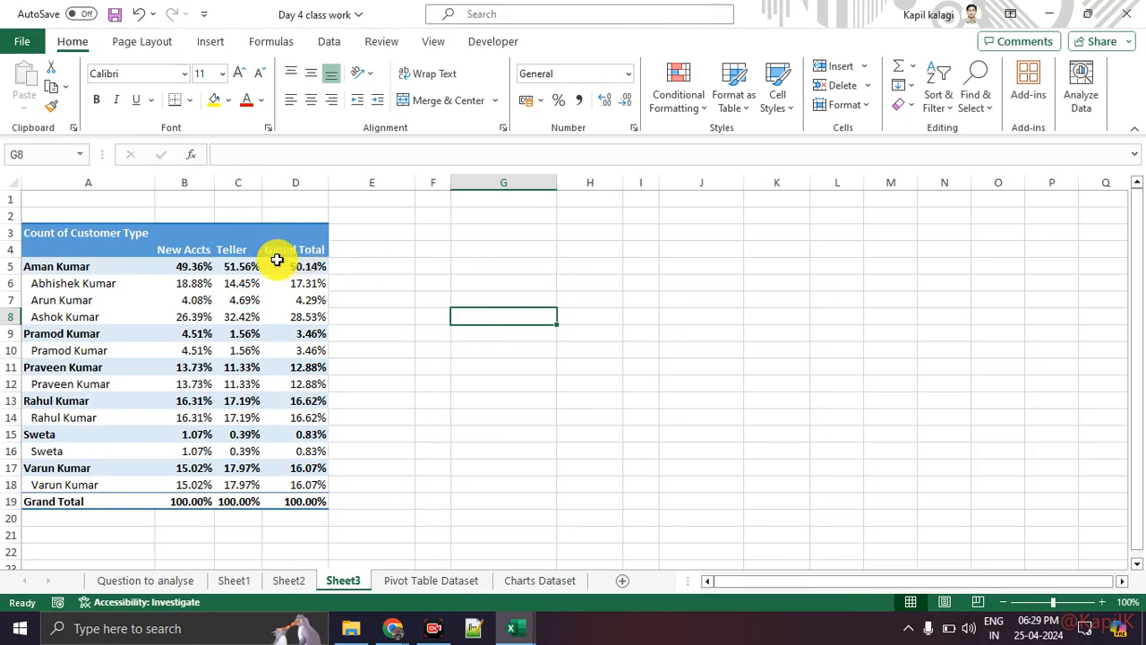
pyautogui.click(184, 242)
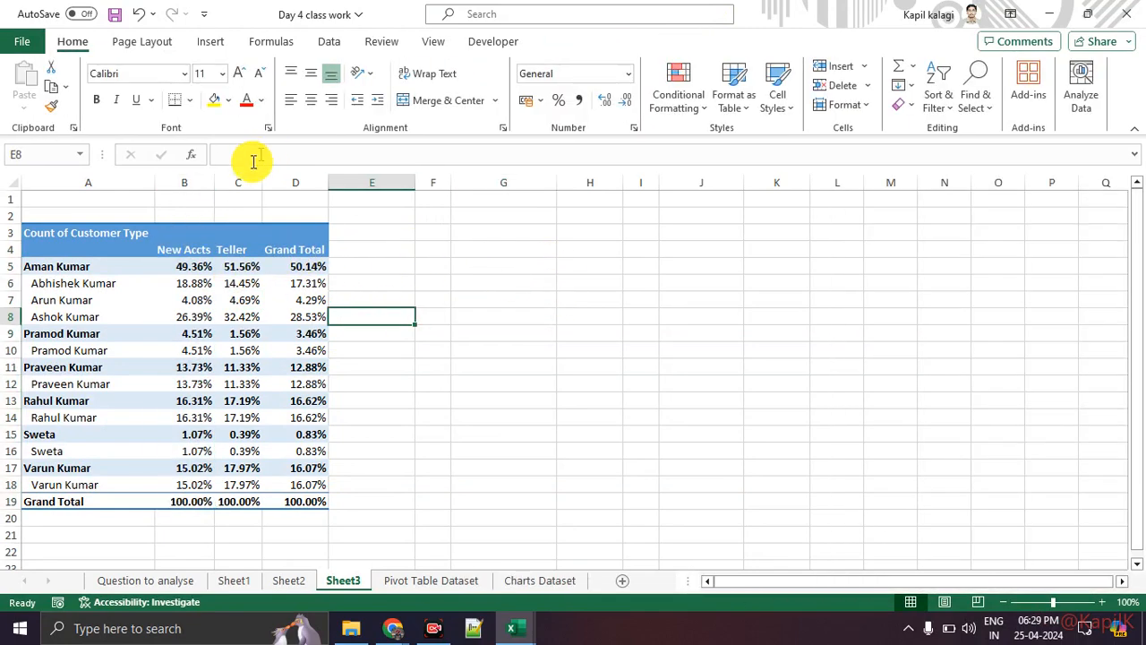
pyautogui.click(185, 233)
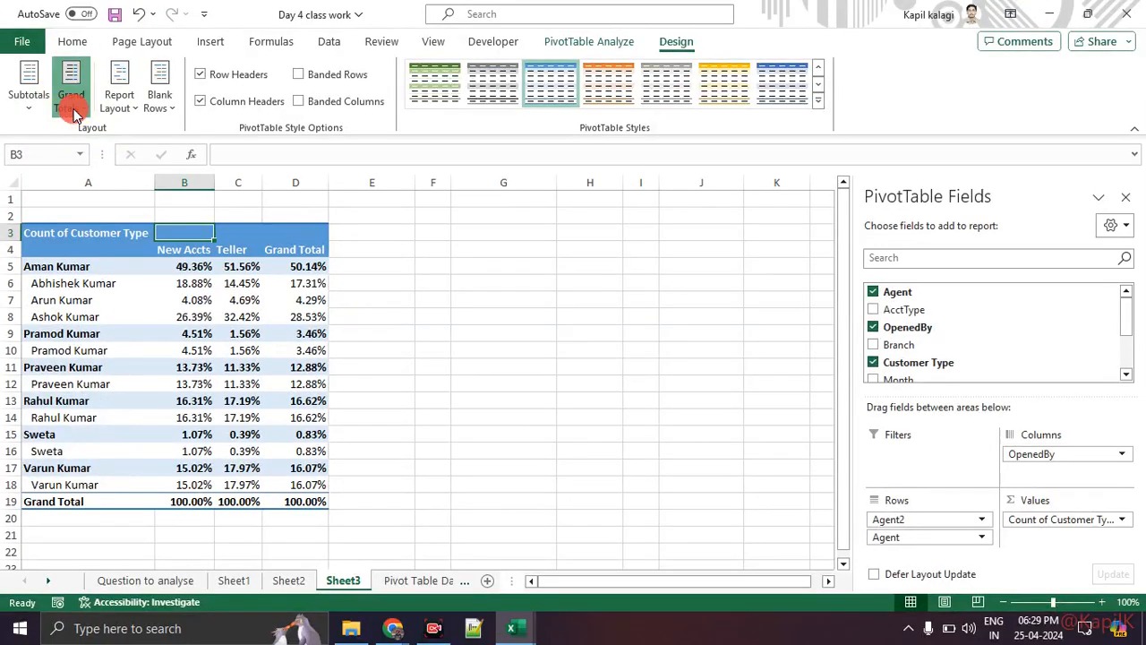
# Turn Grand Totals off for both rows and columns in the pivot table.
pyautogui.click(73, 114)
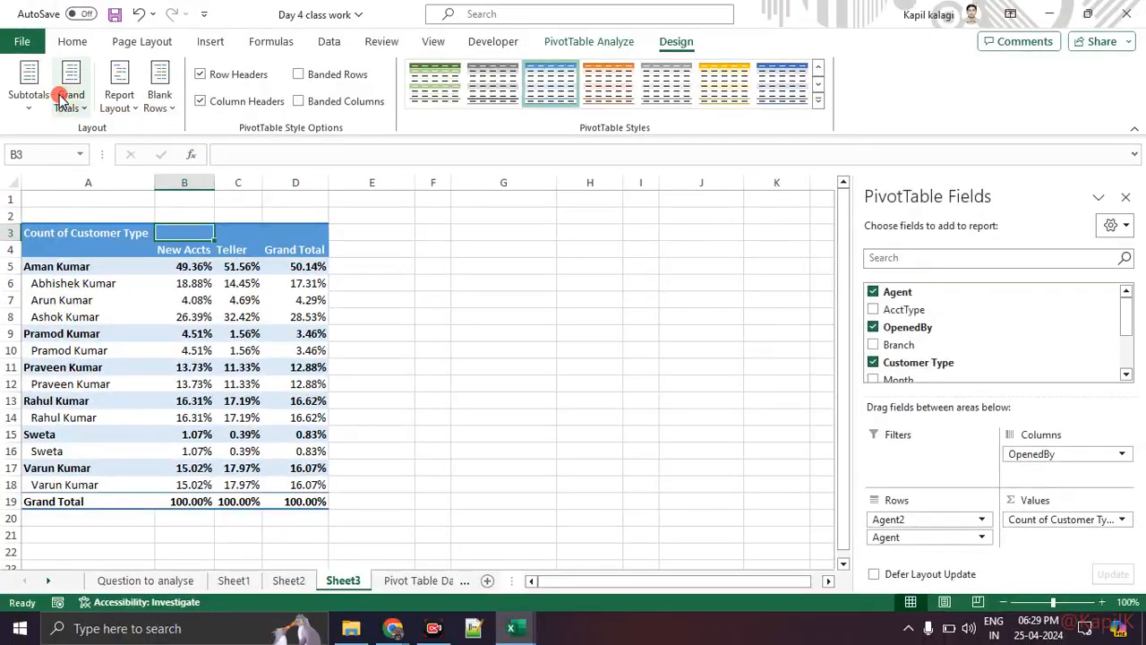
pyautogui.click(90, 18)
pyautogui.click(79, 136)
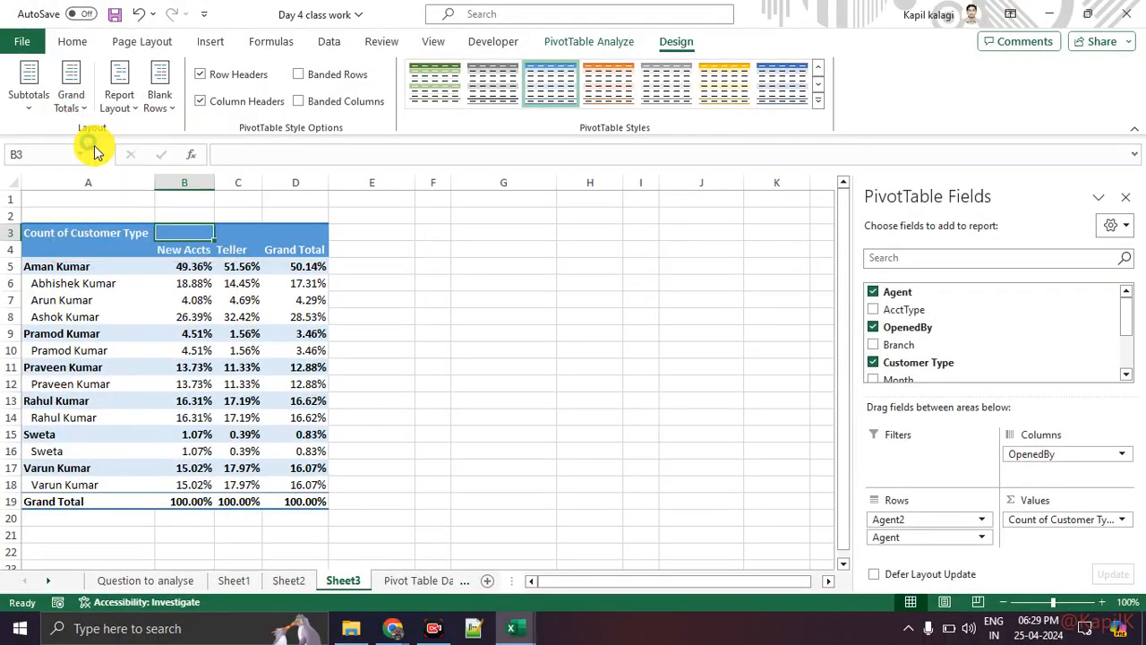
pyautogui.click(498, 349)
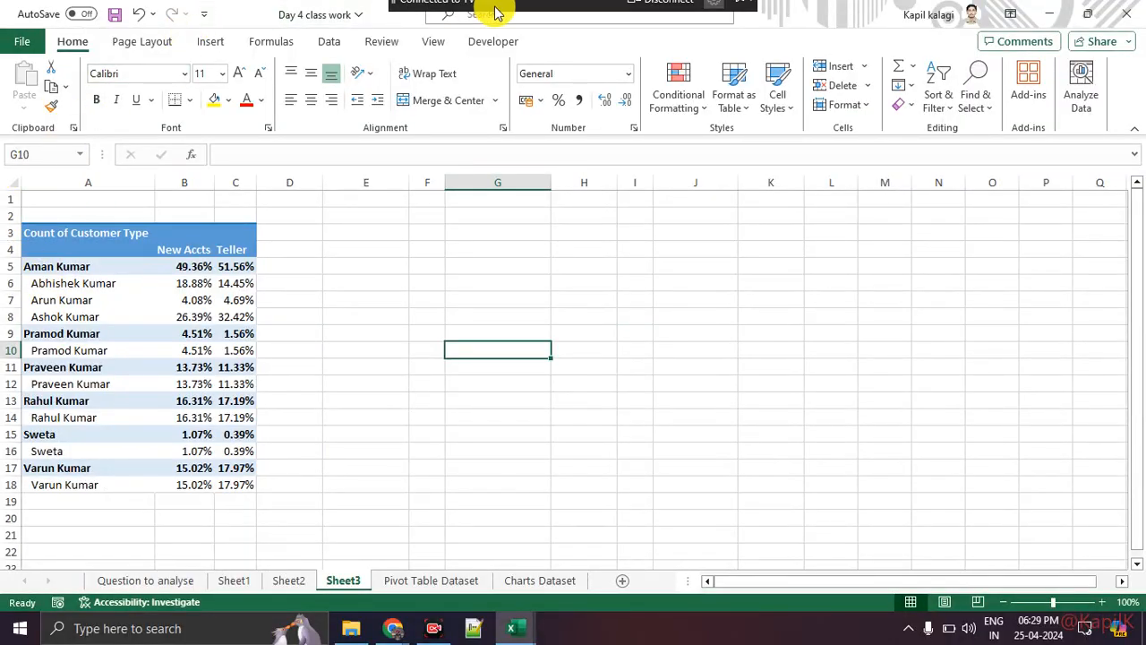
# Toggle Banded Rows on and off again, then turn on Banded Columns.
pyautogui.click(188, 333)
pyautogui.click(673, 42)
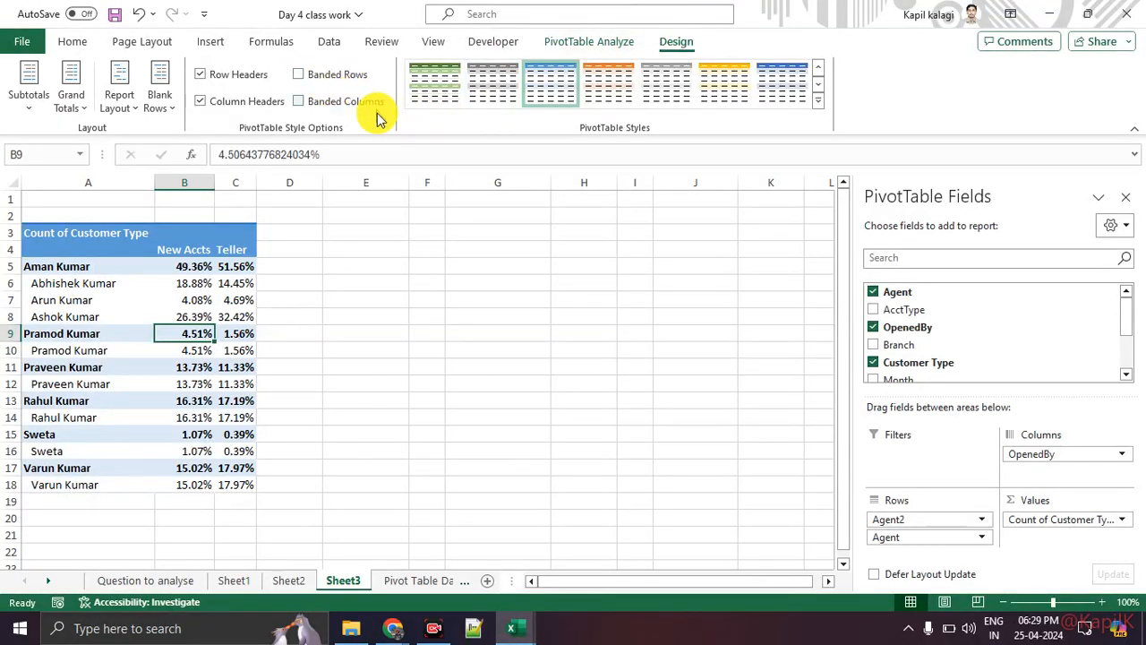
pyautogui.click(320, 78)
pyautogui.click(321, 78)
pyautogui.click(321, 105)
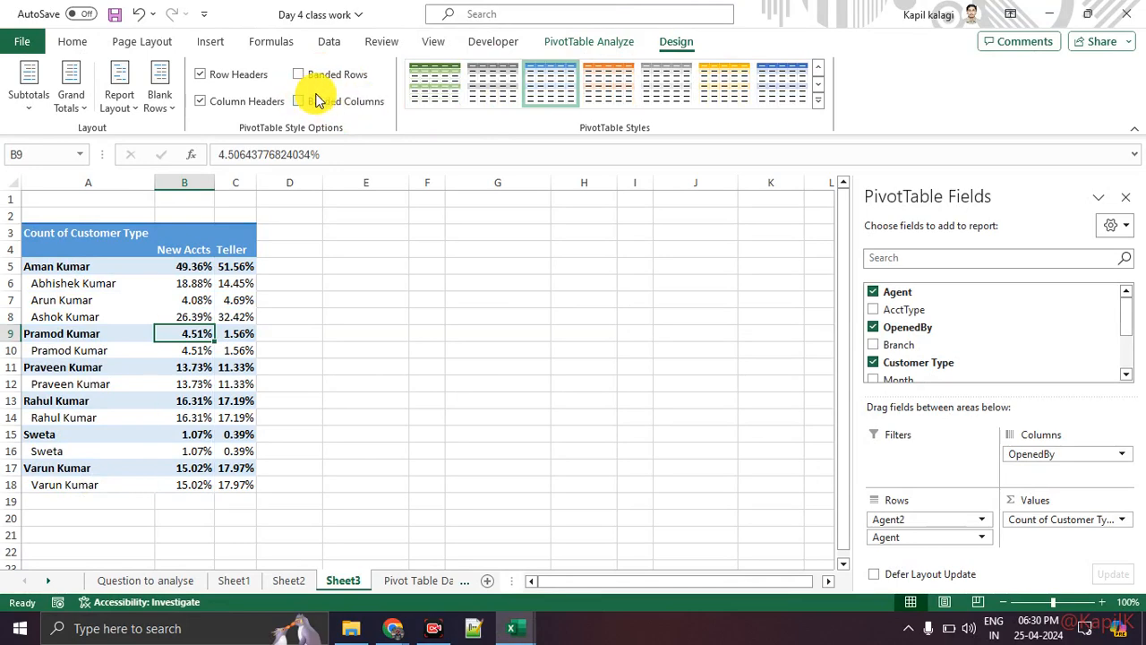
pyautogui.click(315, 75)
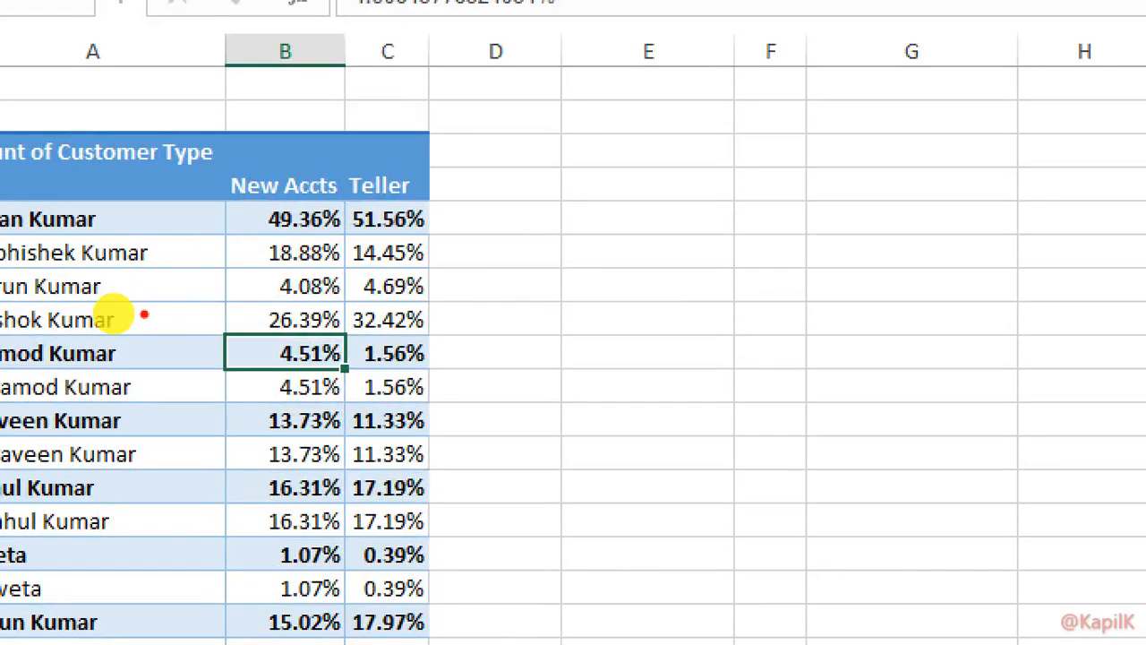
pyautogui.moveTo(175, 325); pyautogui.dragTo(242, 325)
pyautogui.moveTo(214, 278); pyautogui.dragTo(228, 275)
pyautogui.moveTo(213, 222); pyautogui.dragTo(251, 218)
pyautogui.press('Escape')
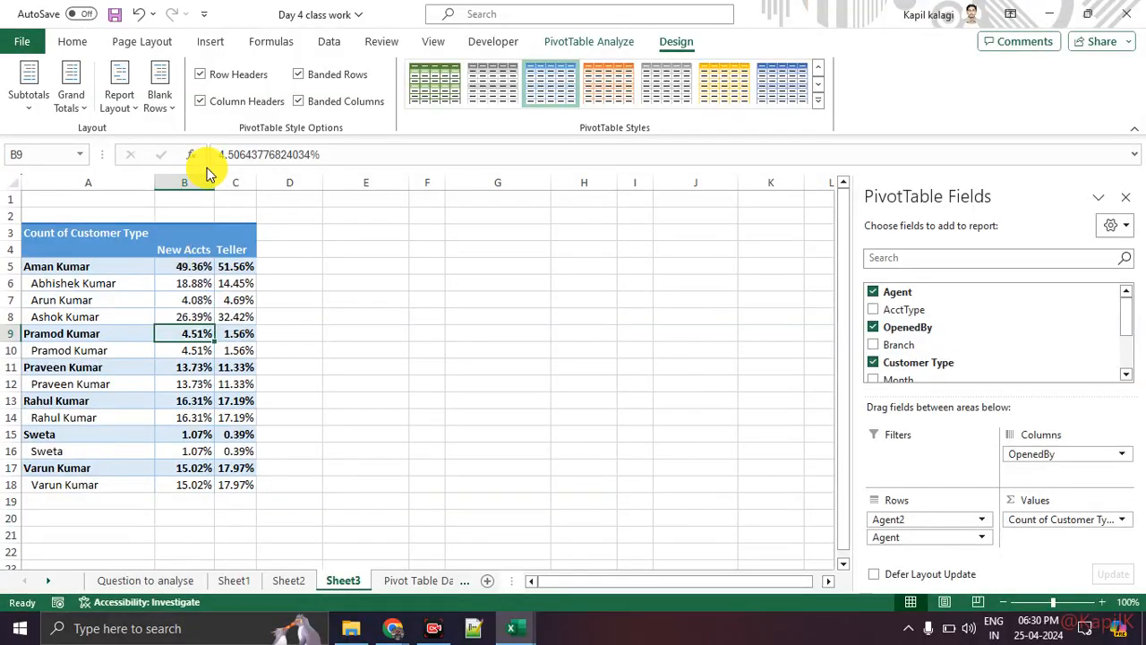
pyautogui.click(200, 101)
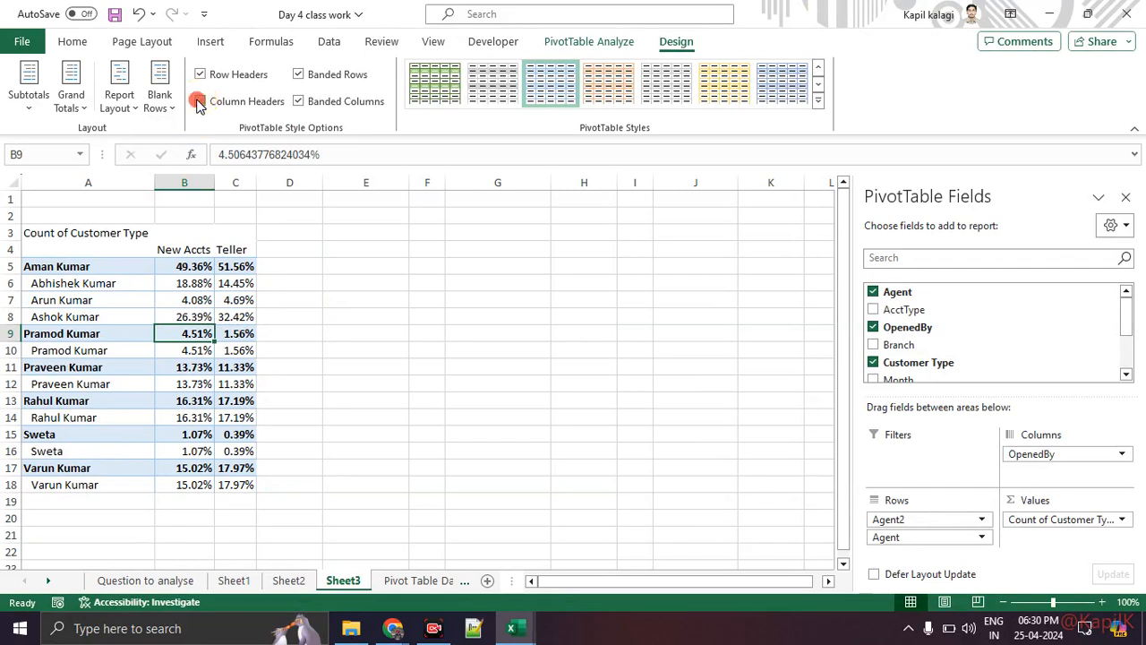
pyautogui.click(200, 102)
pyautogui.click(201, 76)
pyautogui.click(202, 77)
pyautogui.click(203, 77)
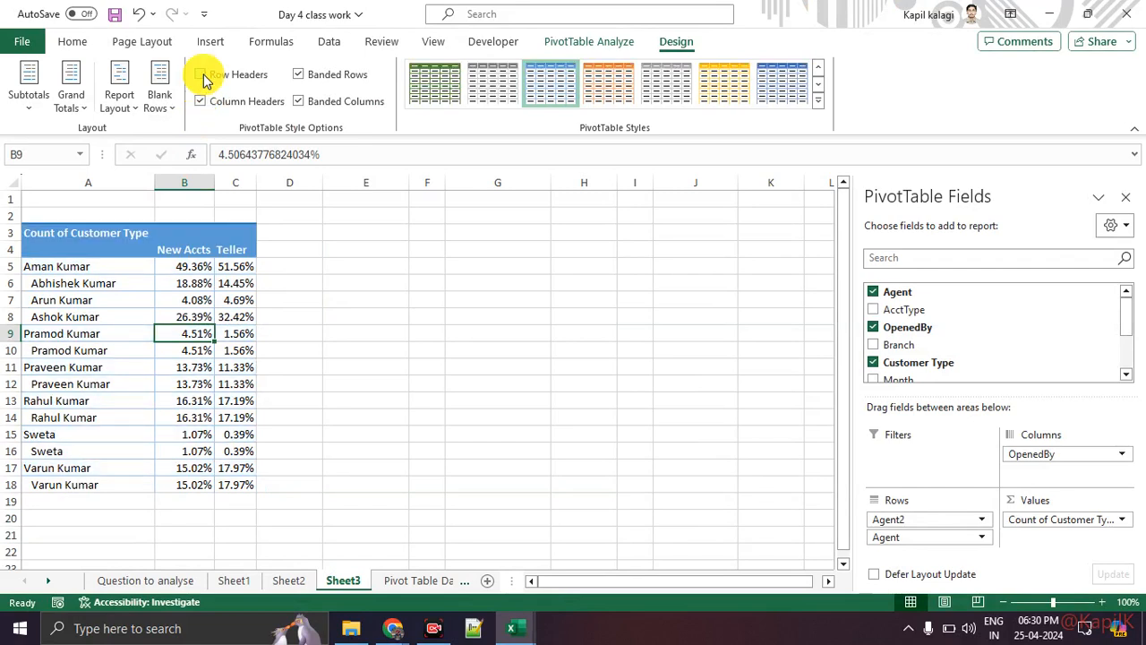
pyautogui.click(201, 75)
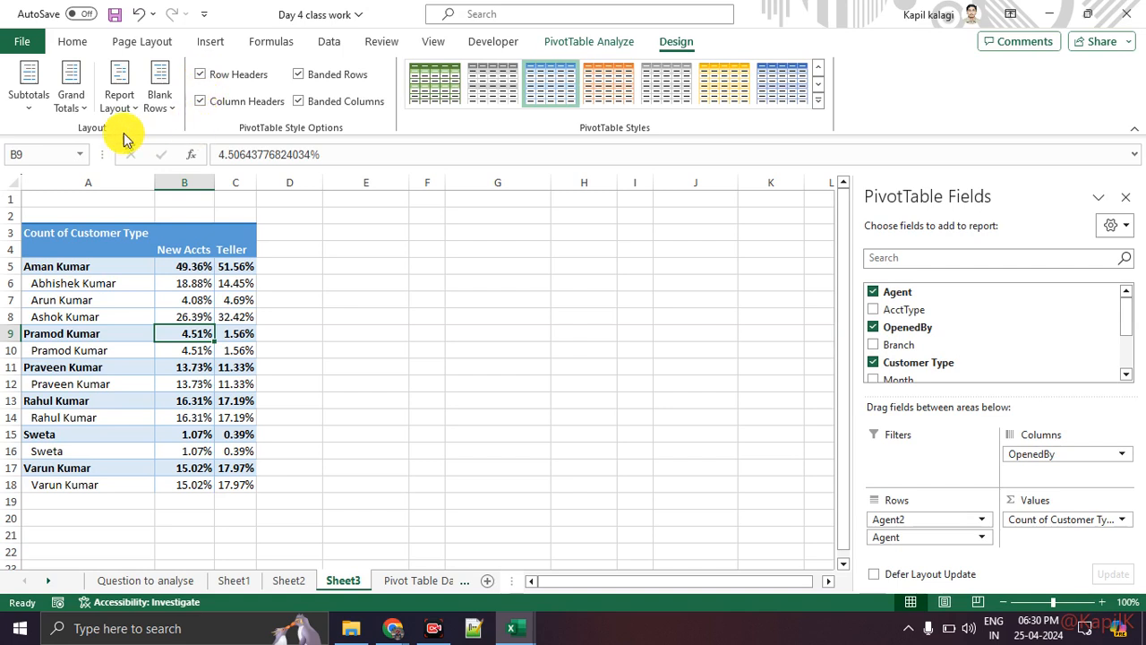
# Set Grand Totals to On for Columns Only, adding a 100.00% Grand Total row.
pyautogui.click(77, 106)
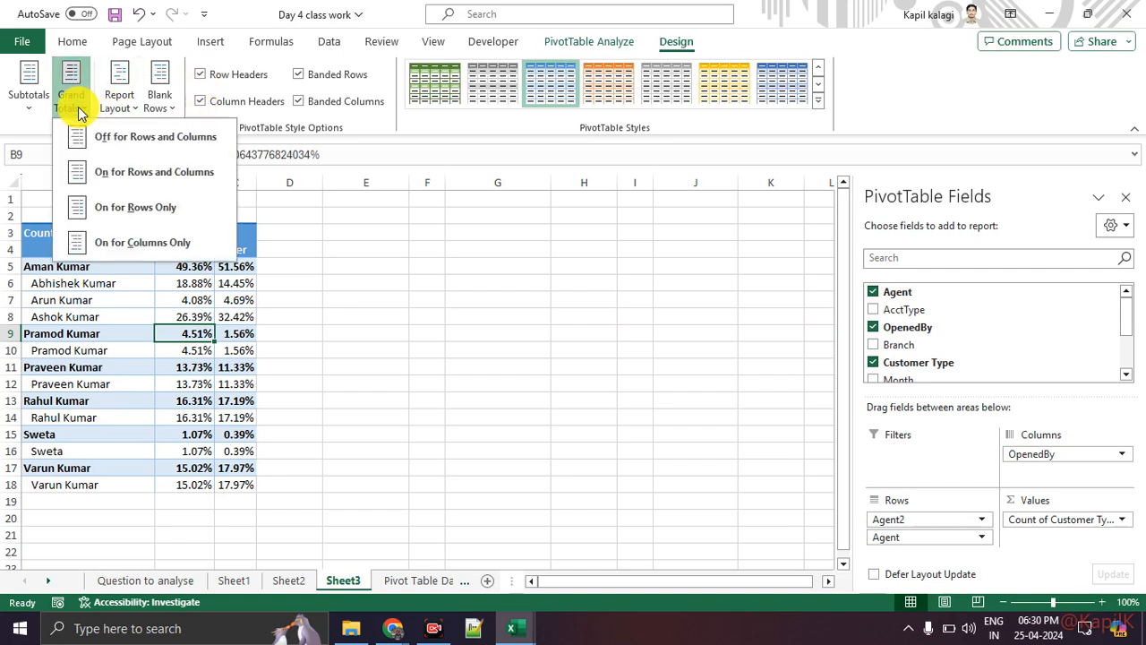
pyautogui.click(139, 214)
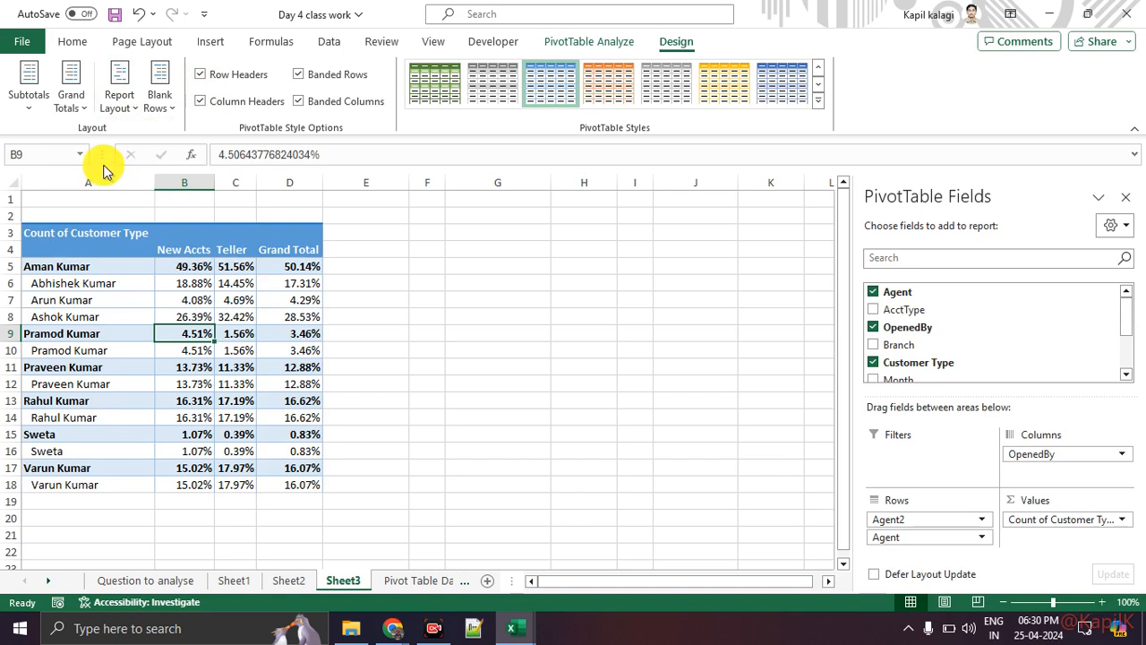
pyautogui.click(75, 103)
pyautogui.click(103, 237)
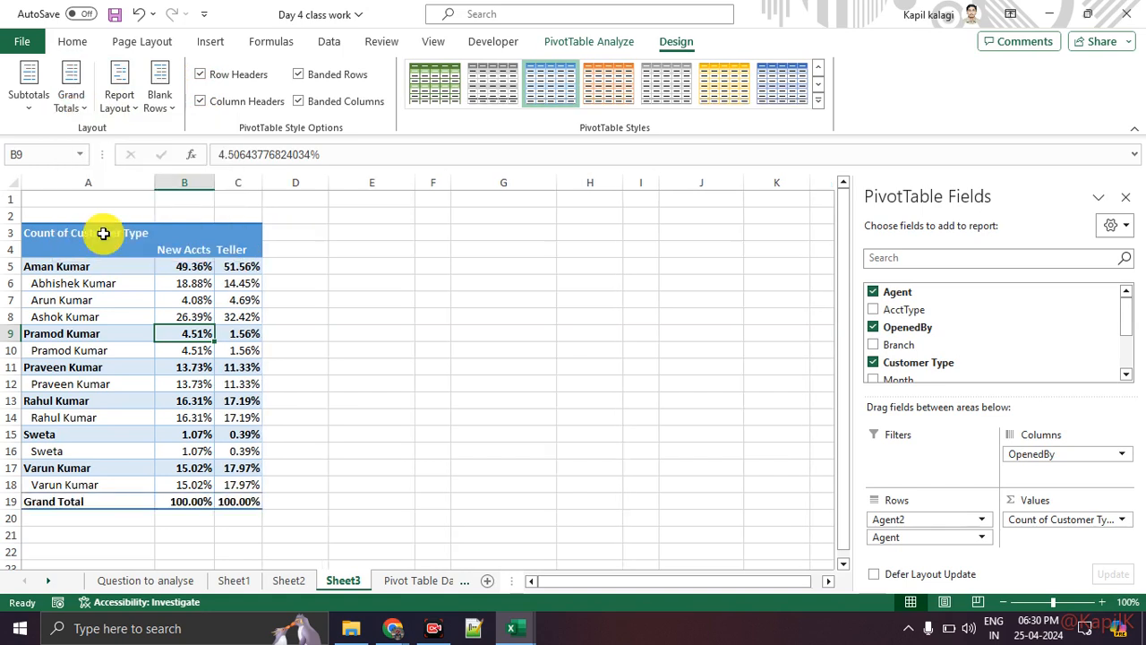
# Choose Do Not Show Subtotals so the agent group rows show no subtotal values.
pyautogui.click(30, 102)
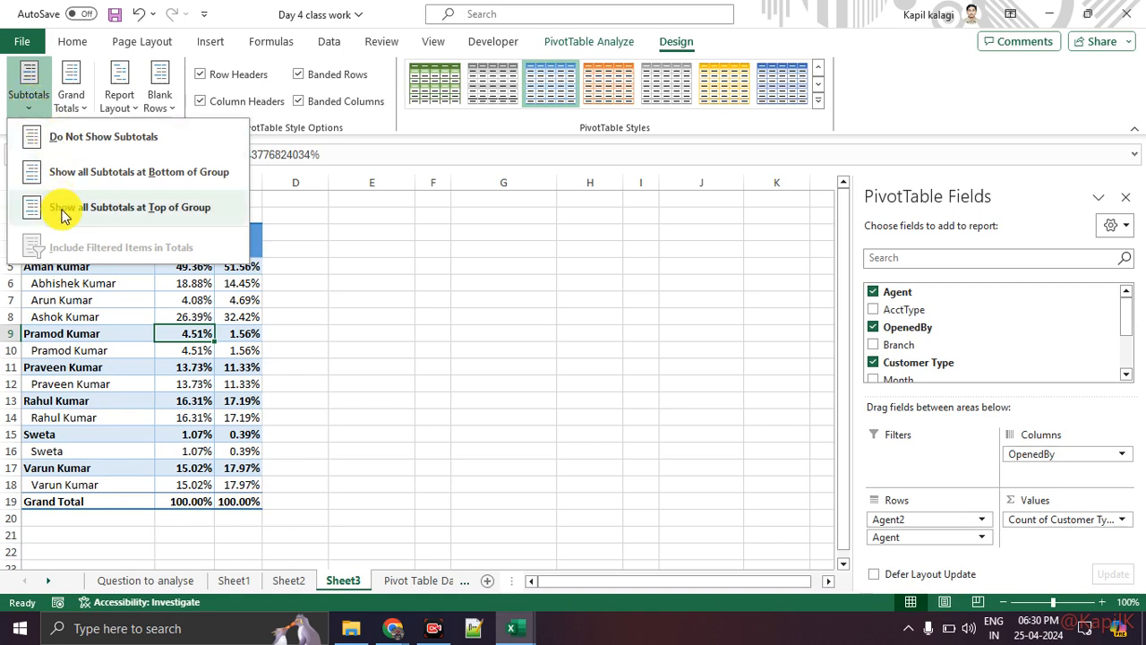
pyautogui.click(101, 146)
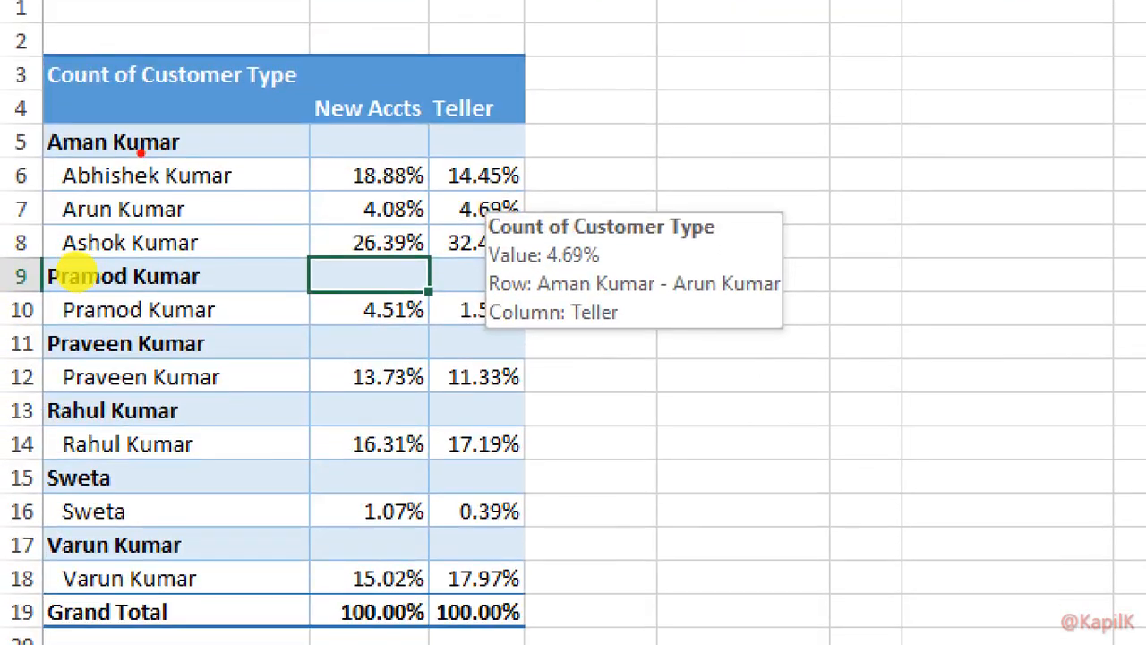
pyautogui.moveTo(190, 151); pyautogui.dragTo(293, 149)
pyautogui.moveTo(204, 262); pyautogui.dragTo(352, 274)
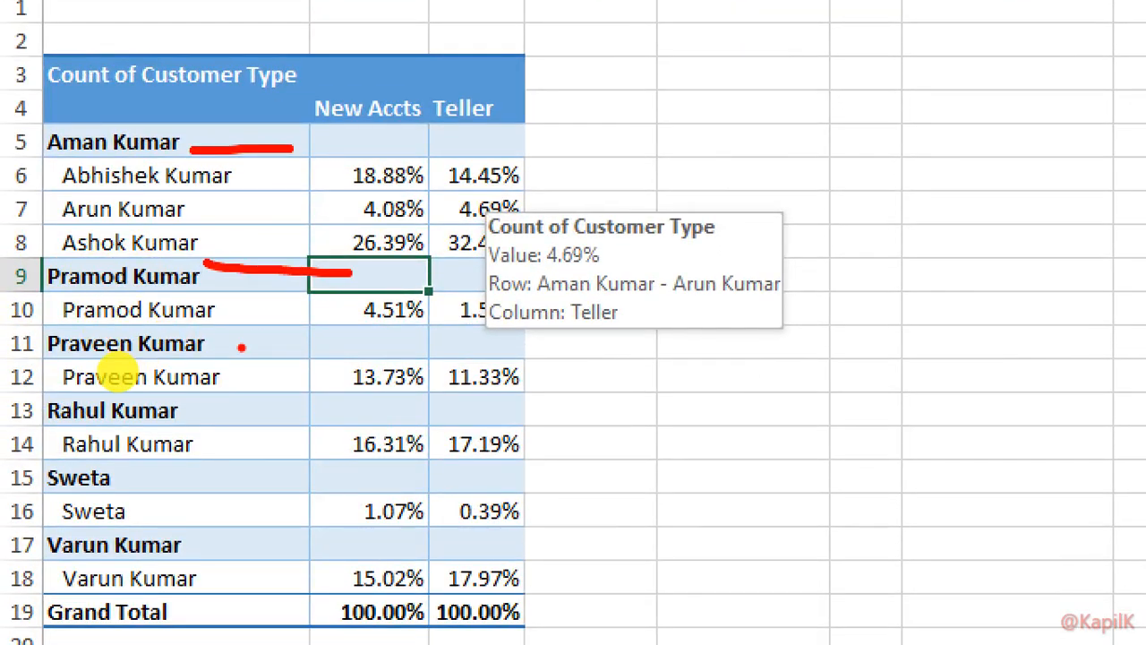
pyautogui.moveTo(231, 352); pyautogui.dragTo(322, 362)
pyautogui.moveTo(211, 423); pyautogui.dragTo(308, 445)
pyautogui.moveTo(222, 488); pyautogui.dragTo(339, 502)
pyautogui.moveTo(235, 538); pyautogui.dragTo(333, 554)
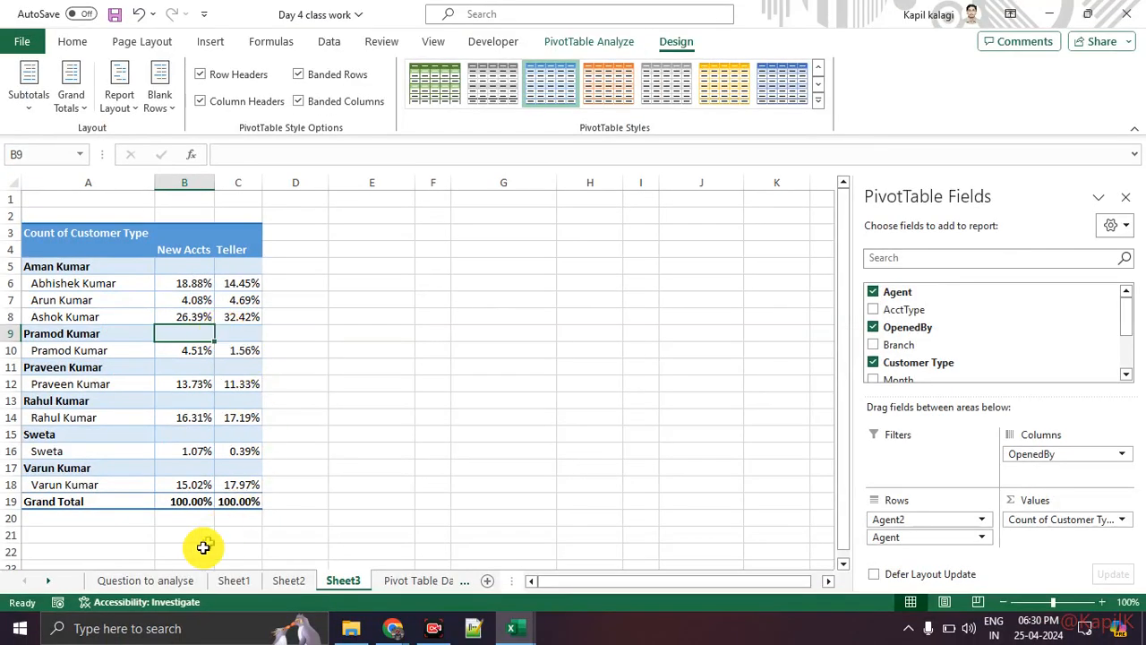
# Look at the Pivot Table Dataset sheet, then return to Question to analyse.
pyautogui.click(171, 582)
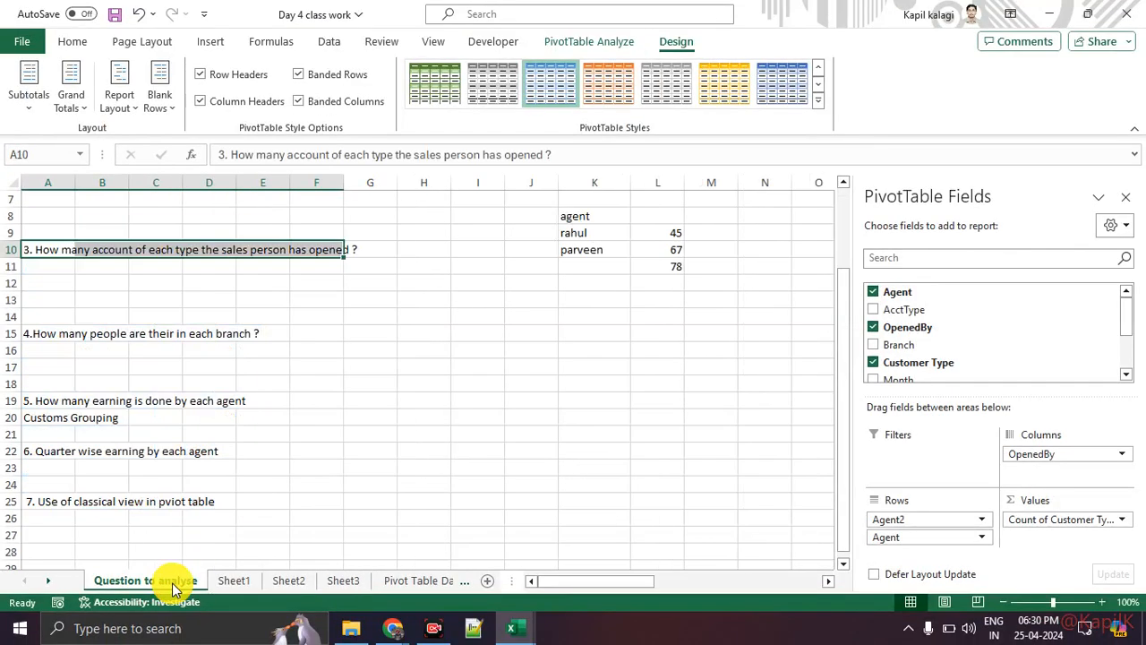
pyautogui.click(394, 591)
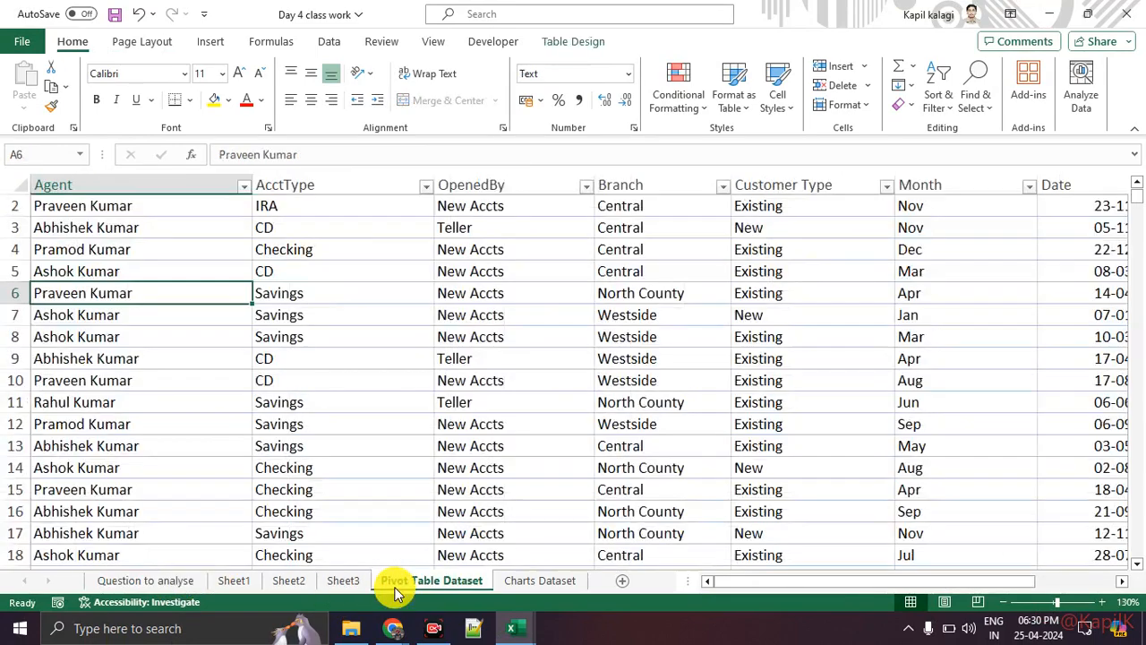
pyautogui.click(186, 586)
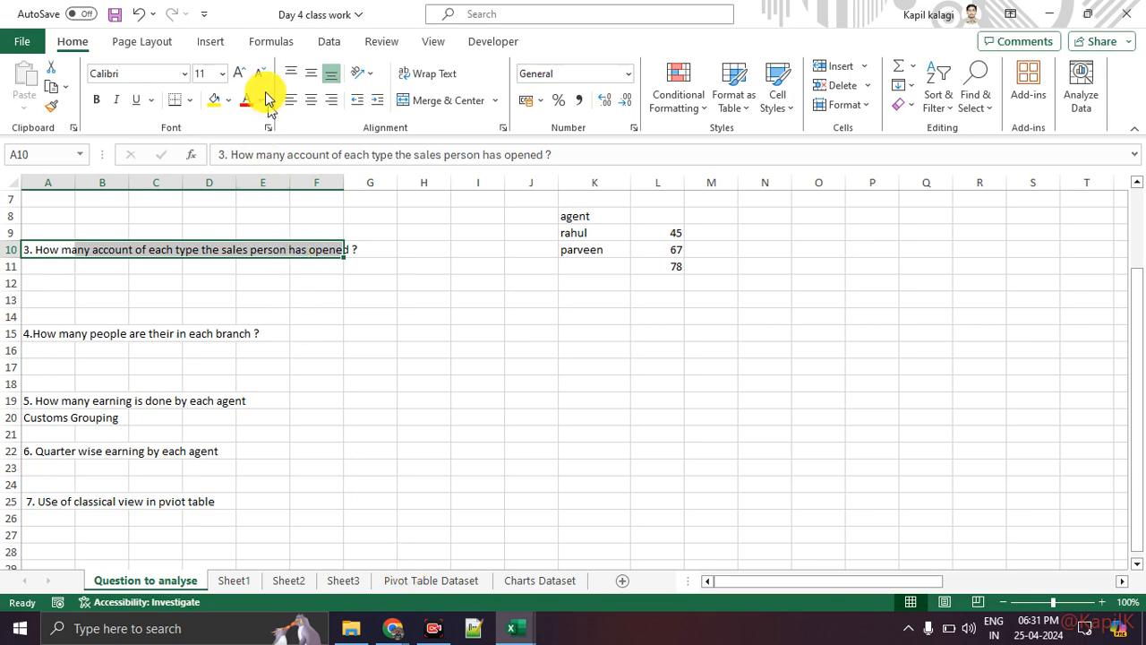
# Browse the Formulas, Insert and Data ribbons, then switch to the Charts Dataset sheet.
pyautogui.click(269, 45)
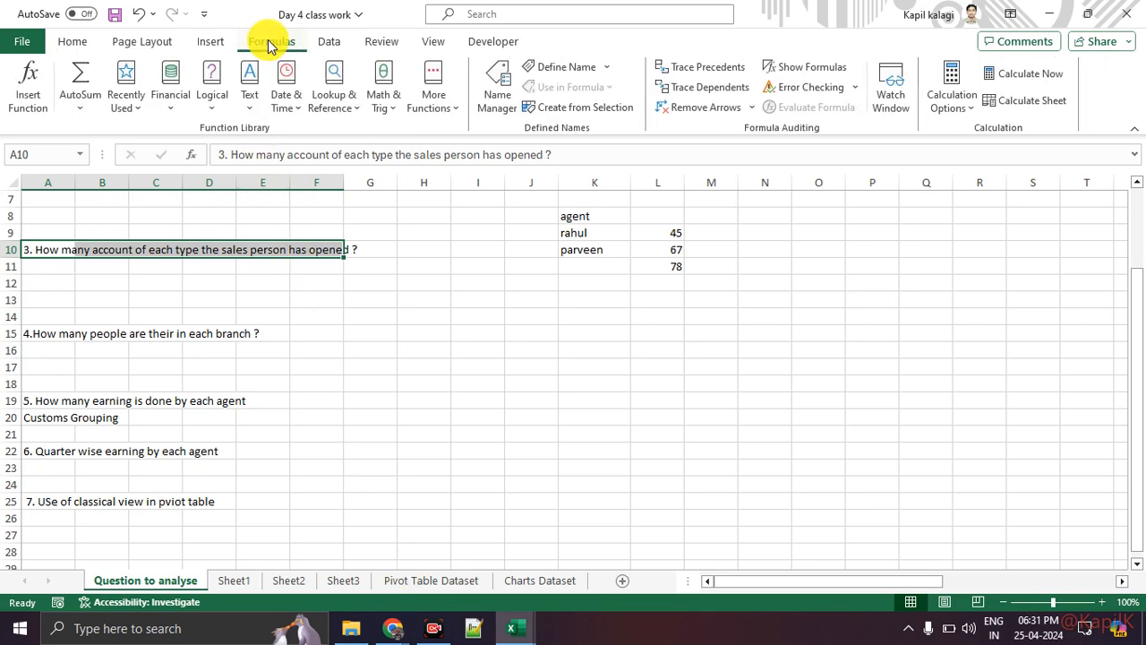
pyautogui.click(211, 41)
pyautogui.click(329, 43)
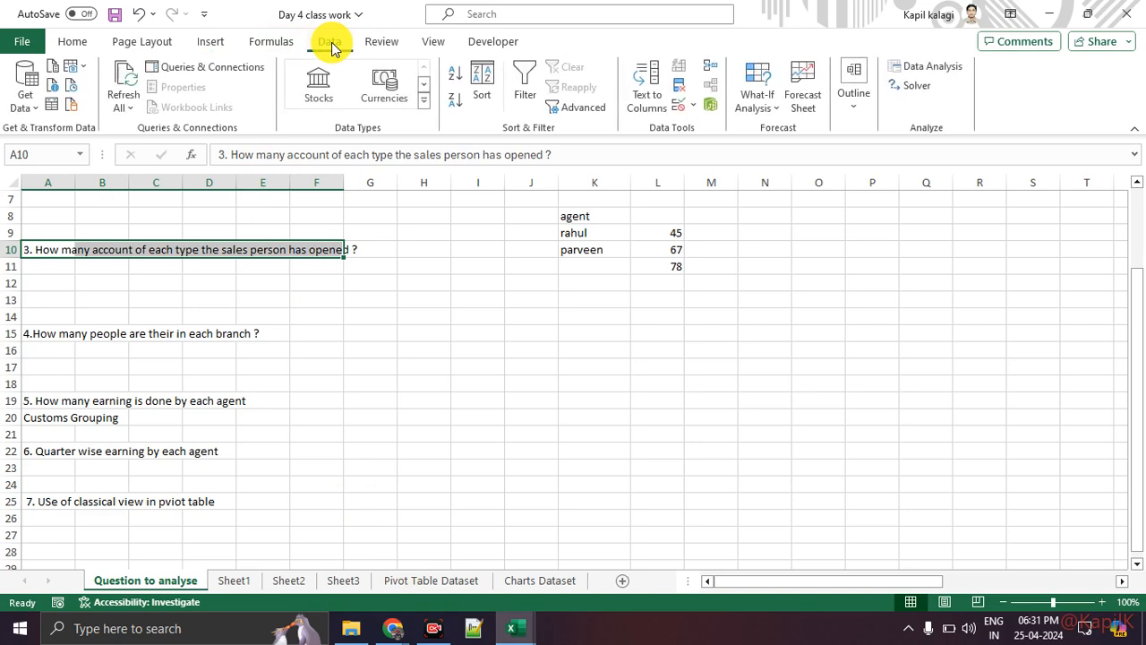
pyautogui.click(214, 41)
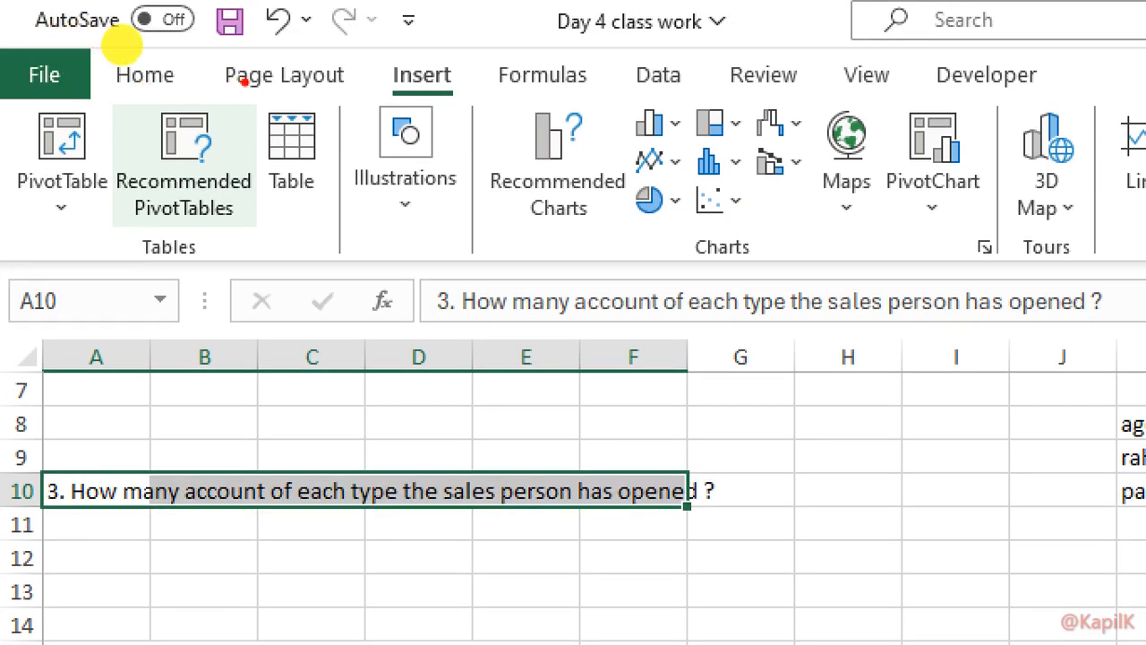
pyautogui.moveTo(443, 28)
pyautogui.mouseDown()
pyautogui.moveTo(557, 68)
pyautogui.moveTo(462, 37)
pyautogui.mouseUp()
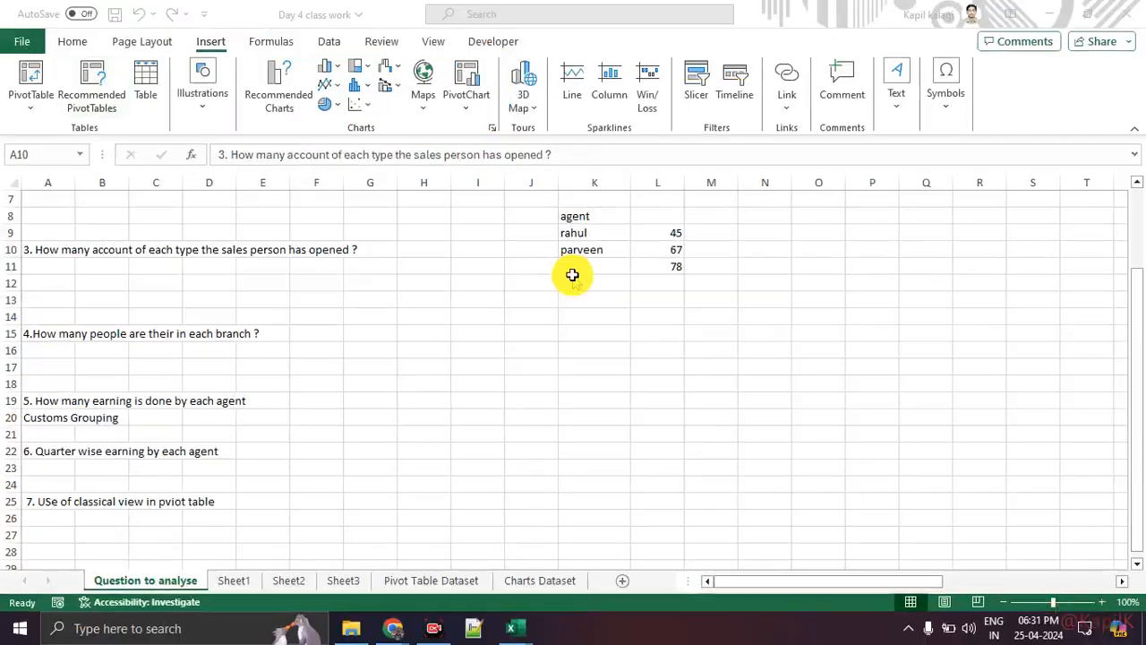
pyautogui.click(528, 403)
pyautogui.click(557, 584)
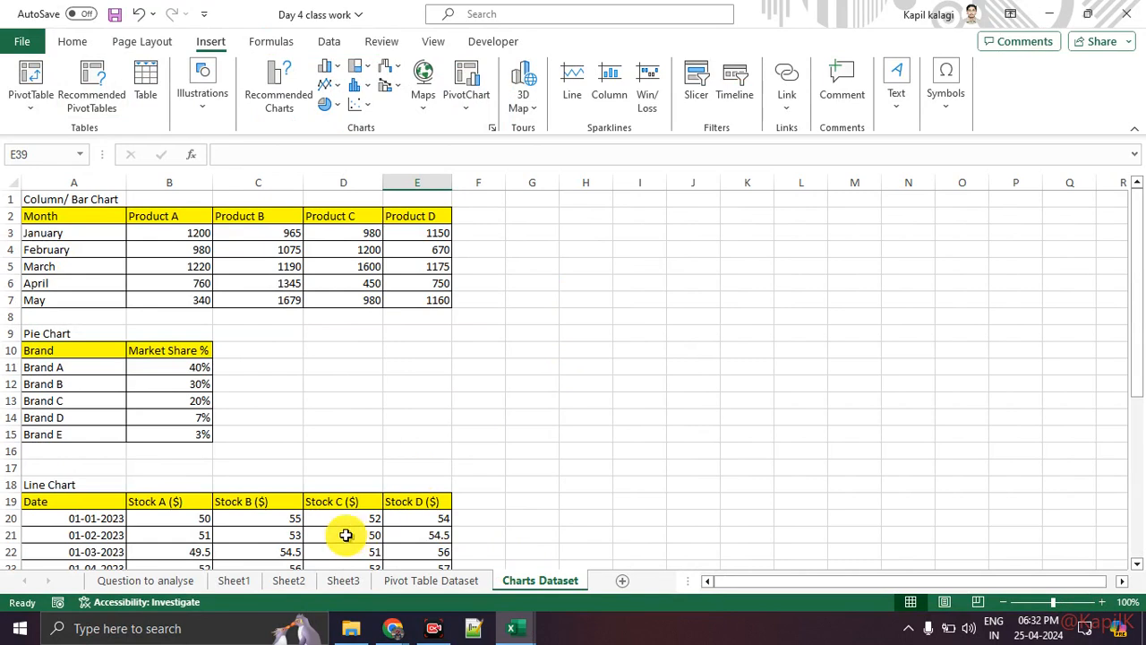
# Select the Product A to Product D header cells.
pyautogui.click(82, 221)
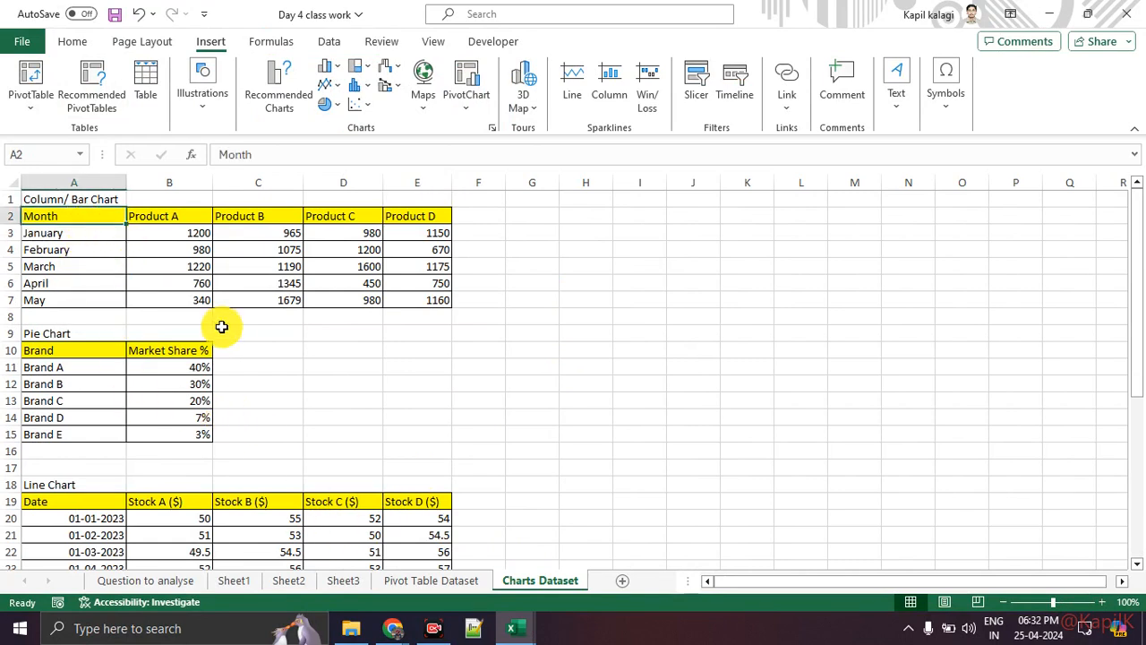
pyautogui.click(225, 328)
pyautogui.click(193, 215)
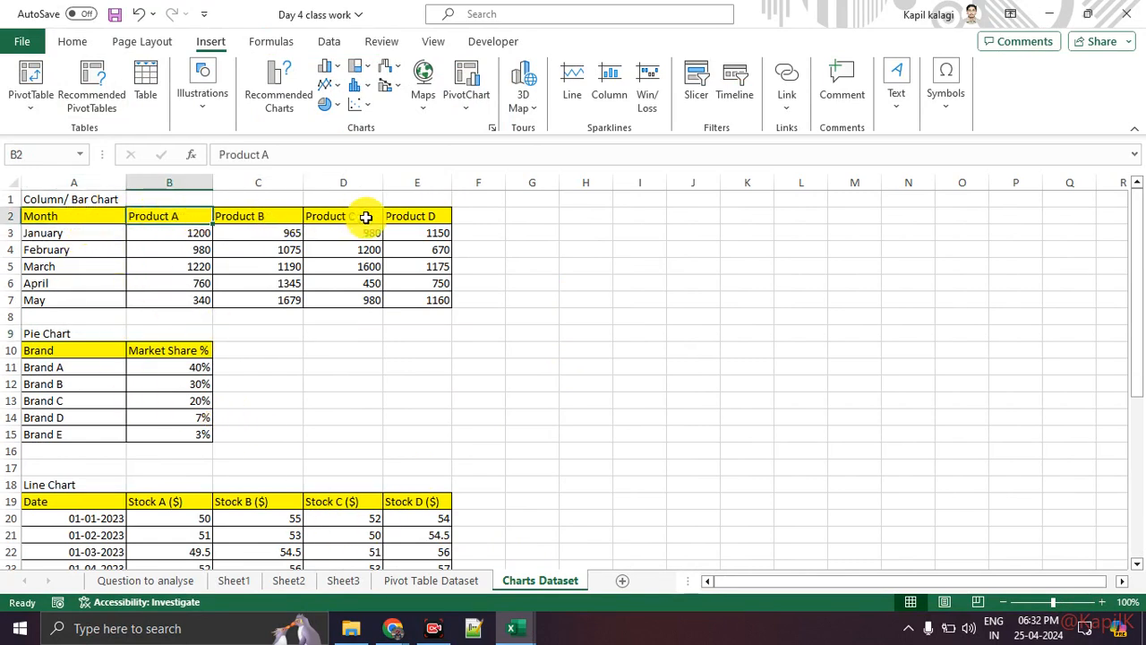
pyautogui.click(243, 220)
pyautogui.moveTo(197, 218); pyautogui.dragTo(430, 211)
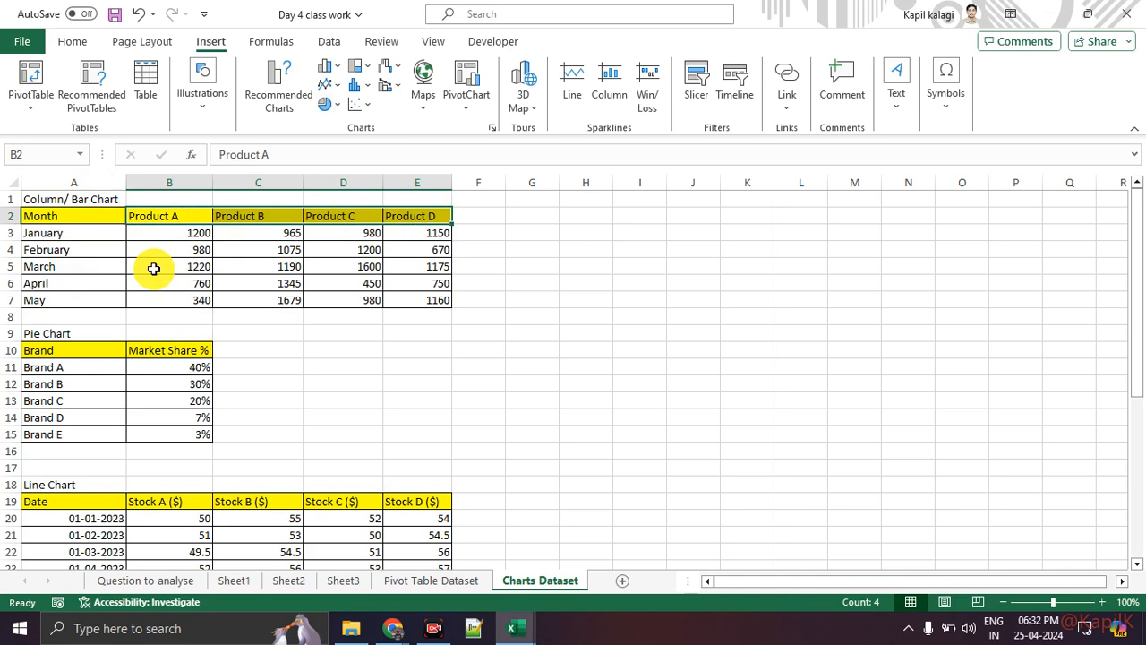
# Close the Format Cells dialog unchanged and select the full Month and Product A–D table, A2:E7.
pyautogui.hotkey('ctrl', '1')
pyautogui.click(3, 236)
pyautogui.moveTo(16, 246); pyautogui.dragTo(174, 245)
pyautogui.moveTo(94, 285); pyautogui.dragTo(204, 285)
pyautogui.moveTo(161, 334); pyautogui.dragTo(20, 334)
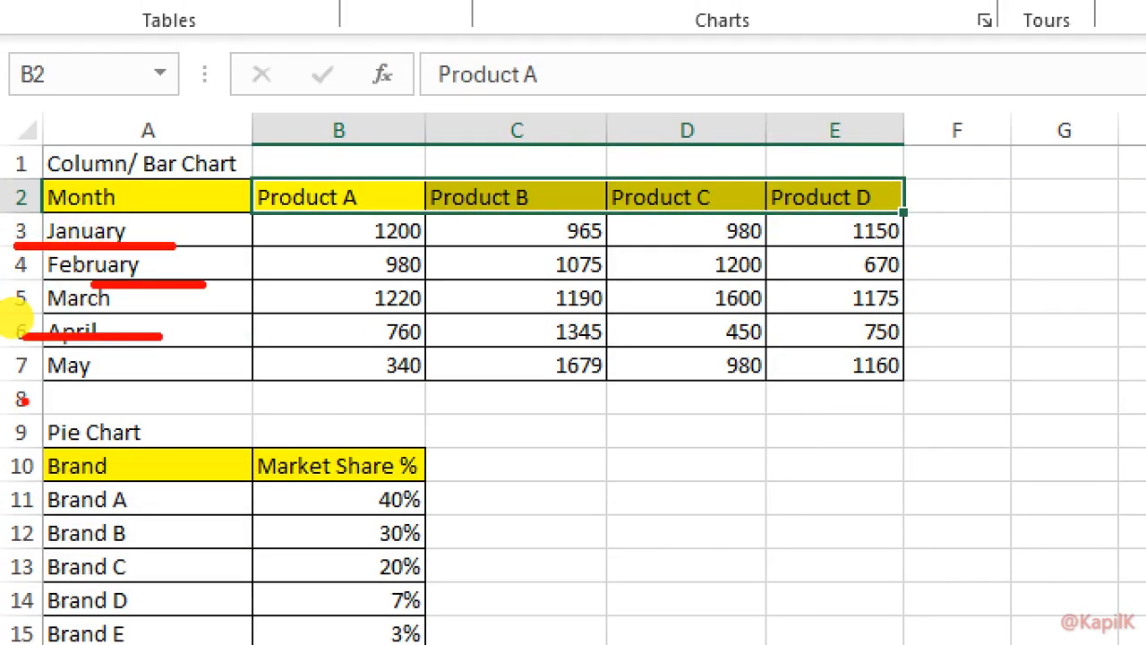
pyautogui.moveTo(19, 399); pyautogui.dragTo(121, 401)
pyautogui.moveTo(185, 230)
pyautogui.mouseDown()
pyautogui.moveTo(291, 230)
pyautogui.moveTo(288, 240)
pyautogui.mouseUp()
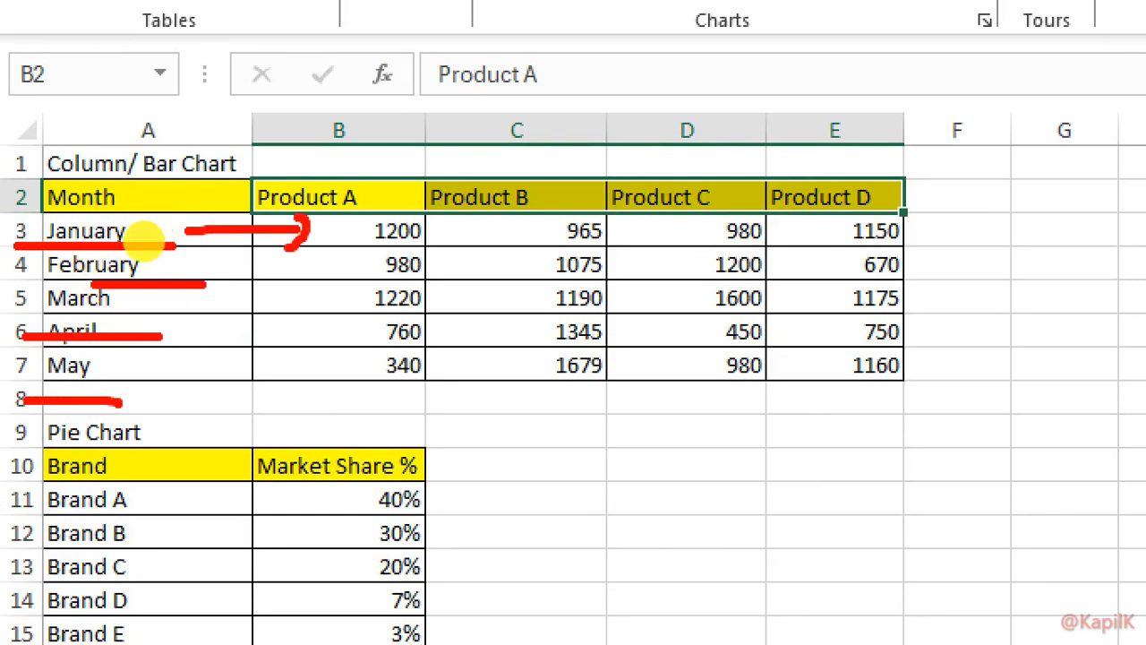
pyautogui.press('Escape')
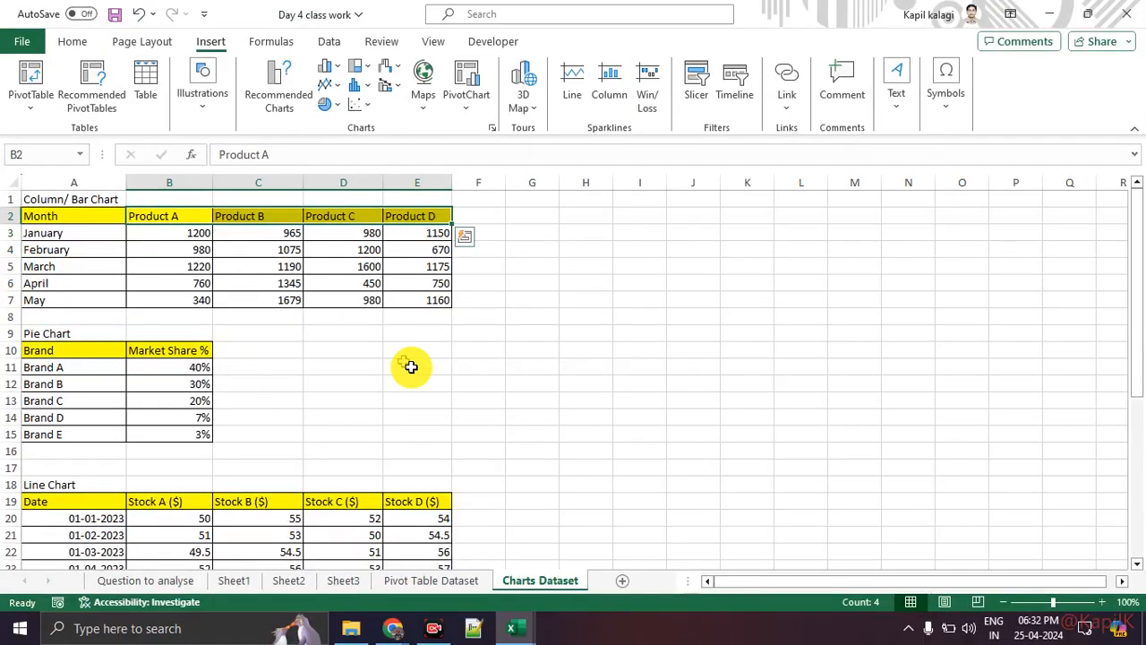
pyautogui.click(415, 370)
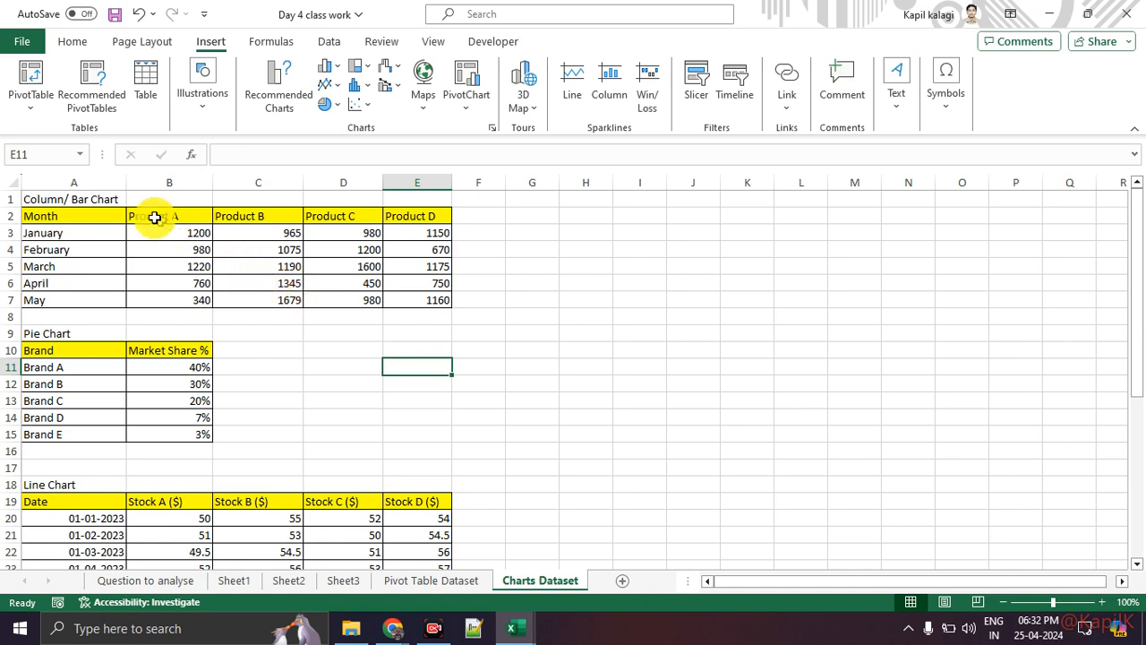
pyautogui.moveTo(107, 216); pyautogui.dragTo(435, 301)
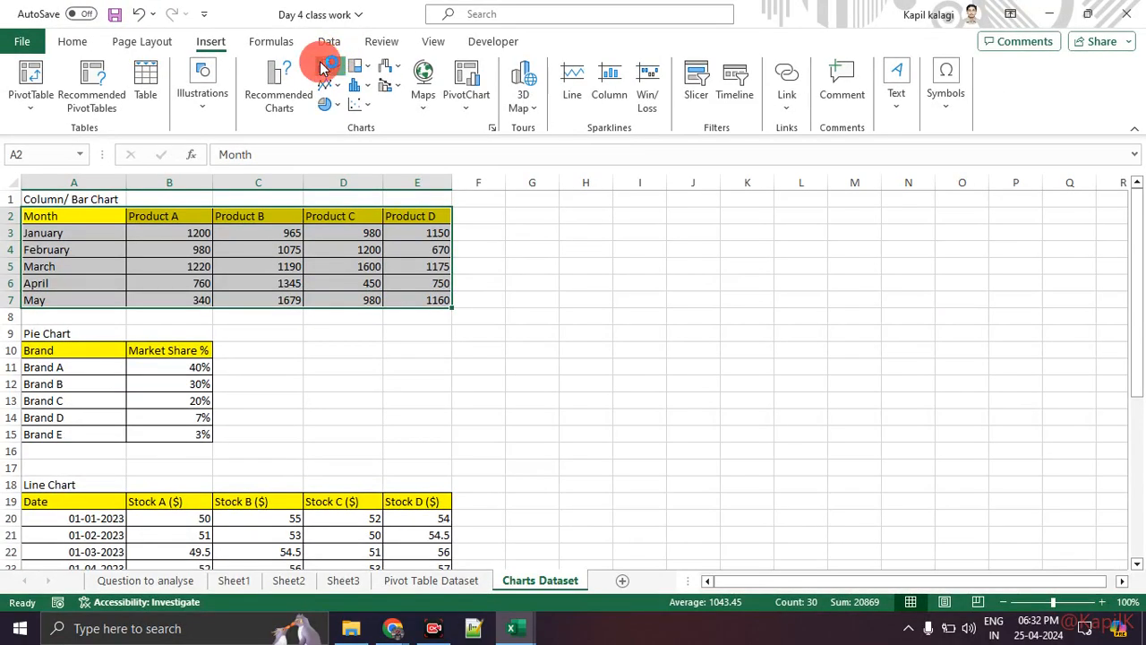
# Preview a 2-D Clustered Column, then insert a 3-D Stacked Column chart of the sales.
pyautogui.click(320, 76)
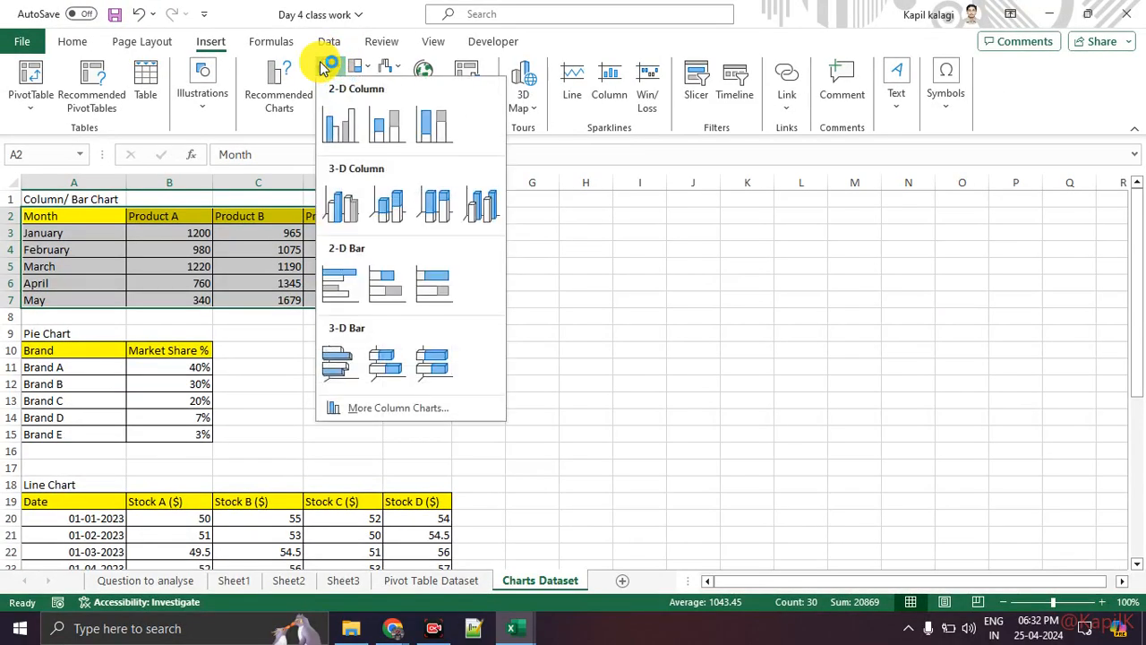
pyautogui.click(344, 130)
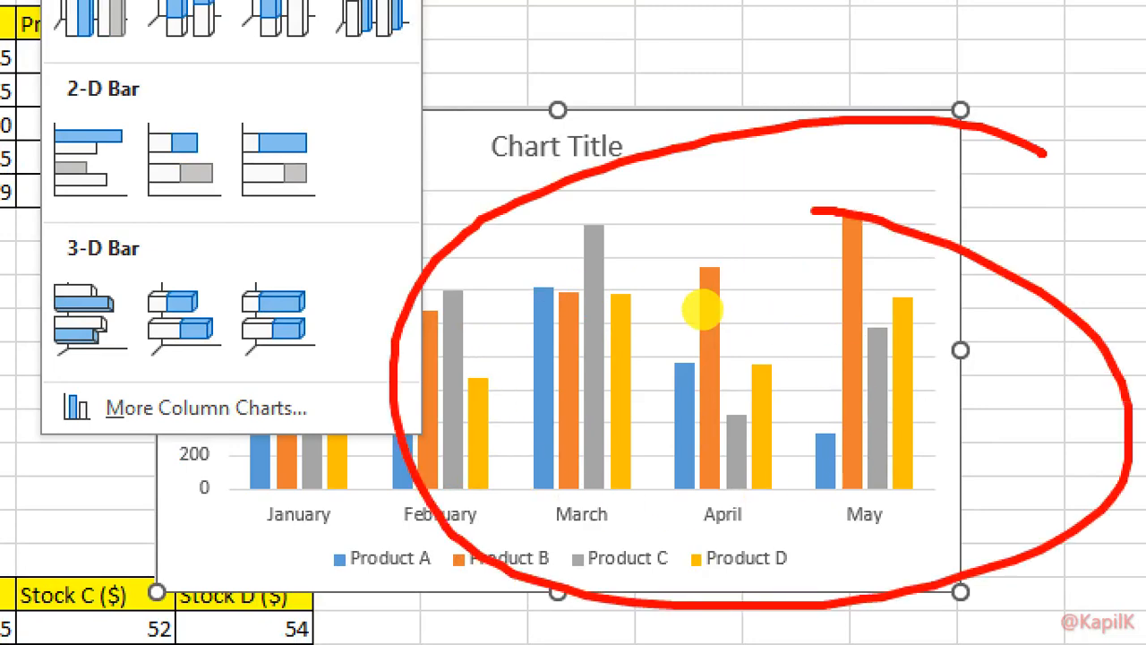
pyautogui.press('Escape')
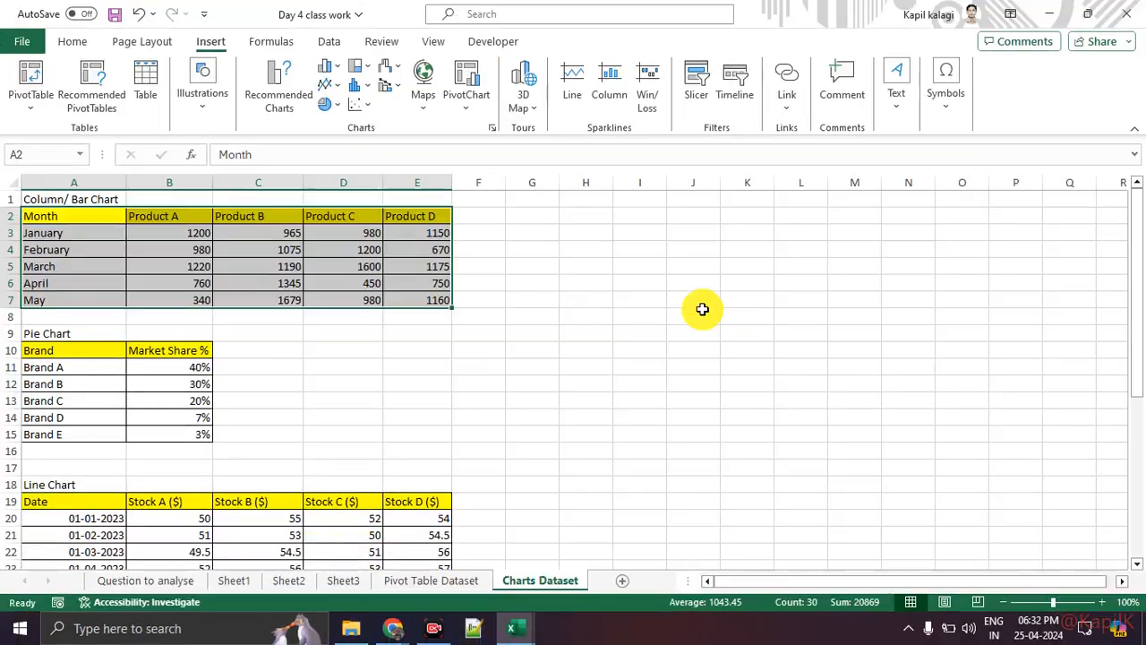
pyautogui.click(327, 79)
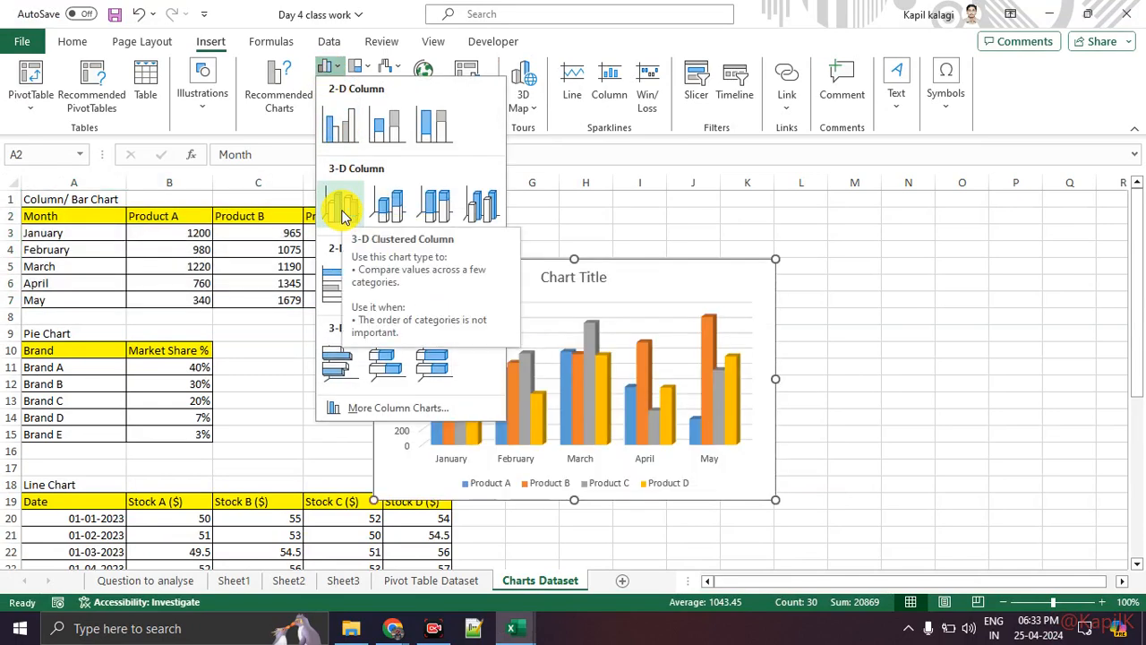
pyautogui.click(387, 202)
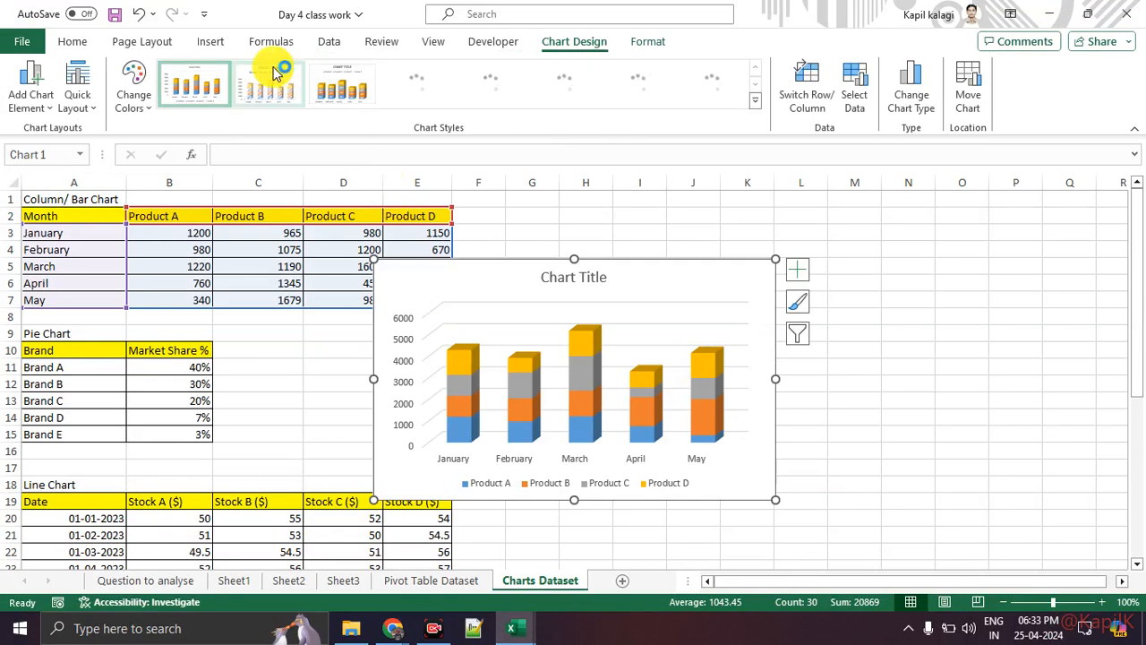
# Apply the dark Style 6 chart style to the column chart.
pyautogui.hotkey('ctrl', '1')
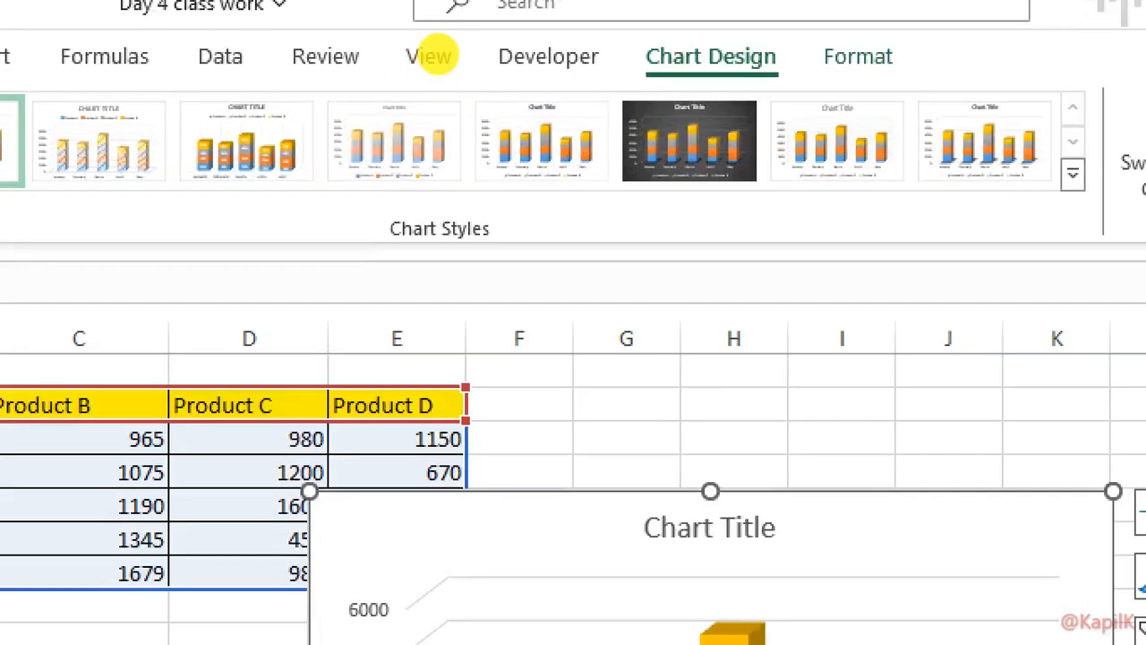
pyautogui.click(551, 46)
pyautogui.moveTo(527, 61)
pyautogui.mouseDown()
pyautogui.moveTo(686, 34)
pyautogui.moveTo(547, 20)
pyautogui.moveTo(547, 69)
pyautogui.moveTo(560, 81)
pyautogui.mouseUp()
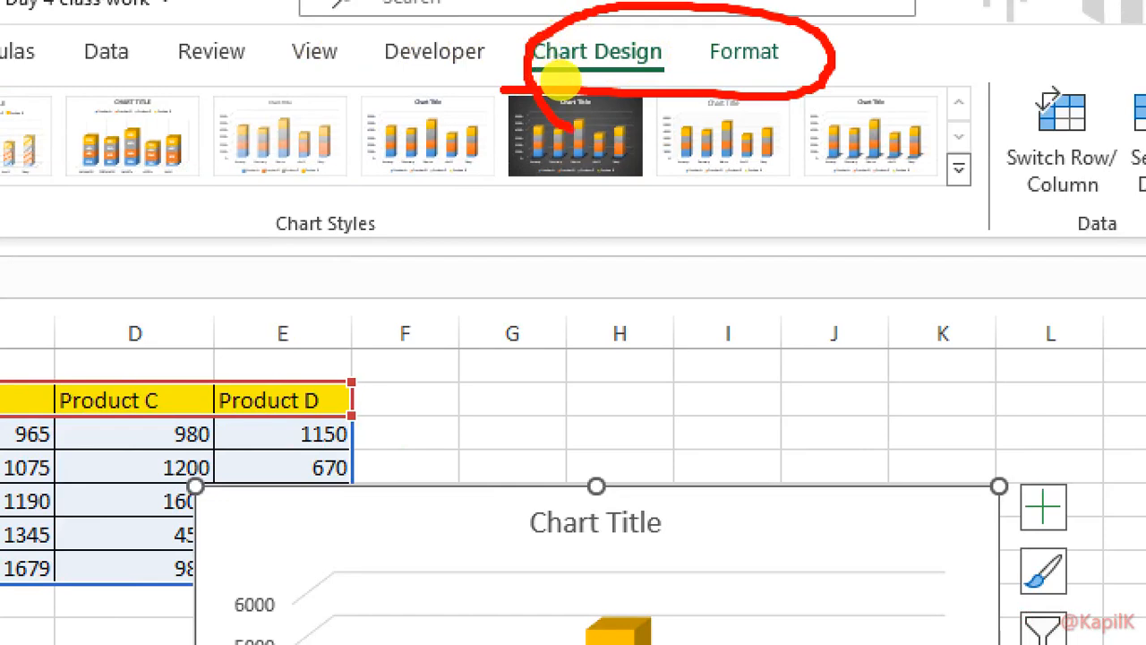
pyautogui.press('Escape')
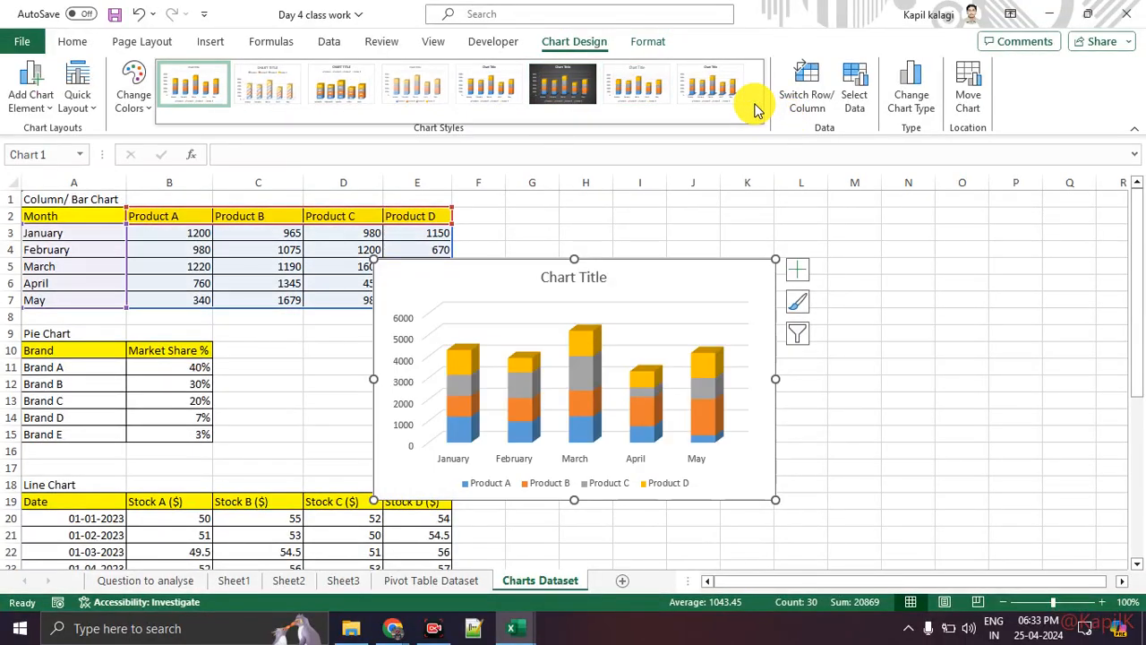
pyautogui.click(573, 91)
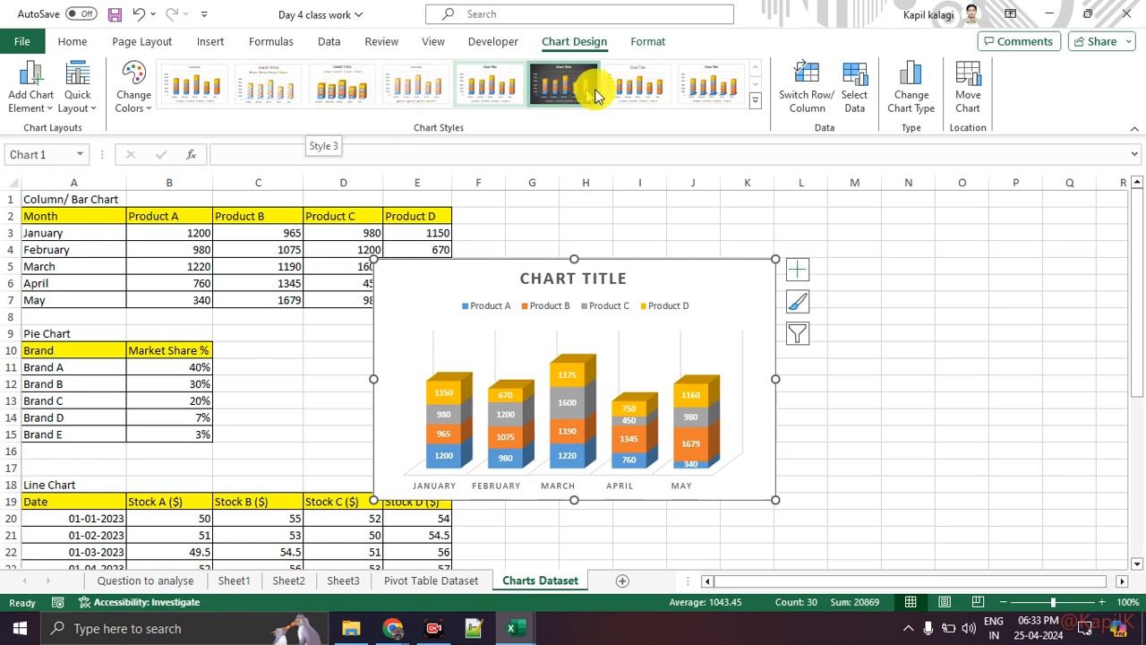
# Recolour the stacked columns with the Monochromatic blue palette.
pyautogui.click(141, 106)
pyautogui.click(160, 179)
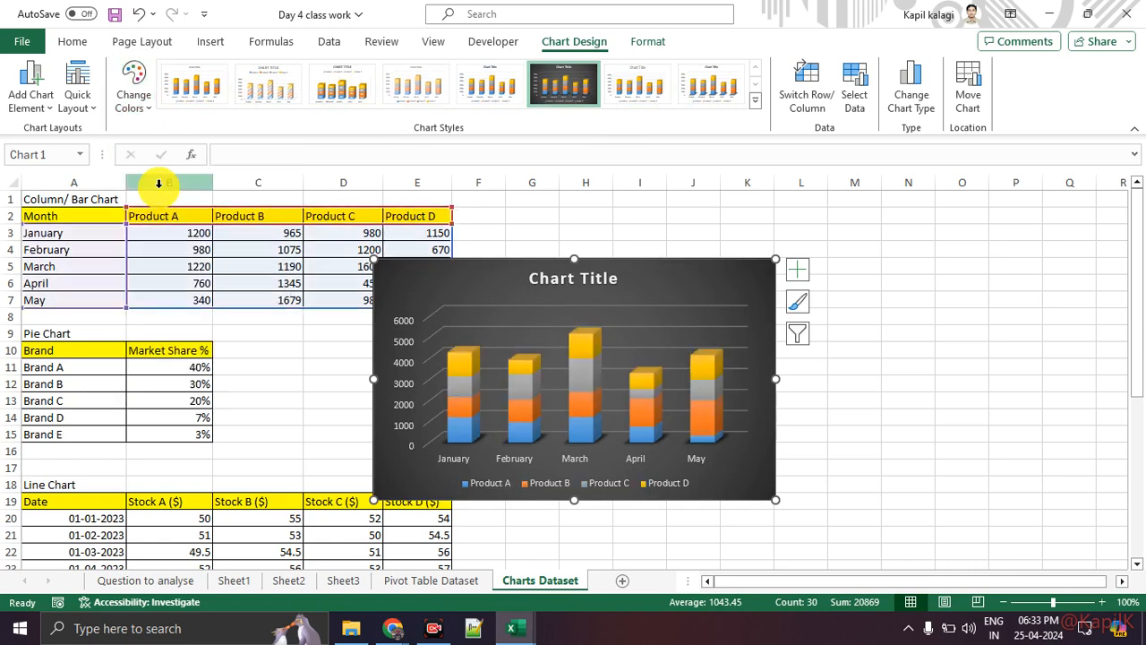
pyautogui.click(134, 96)
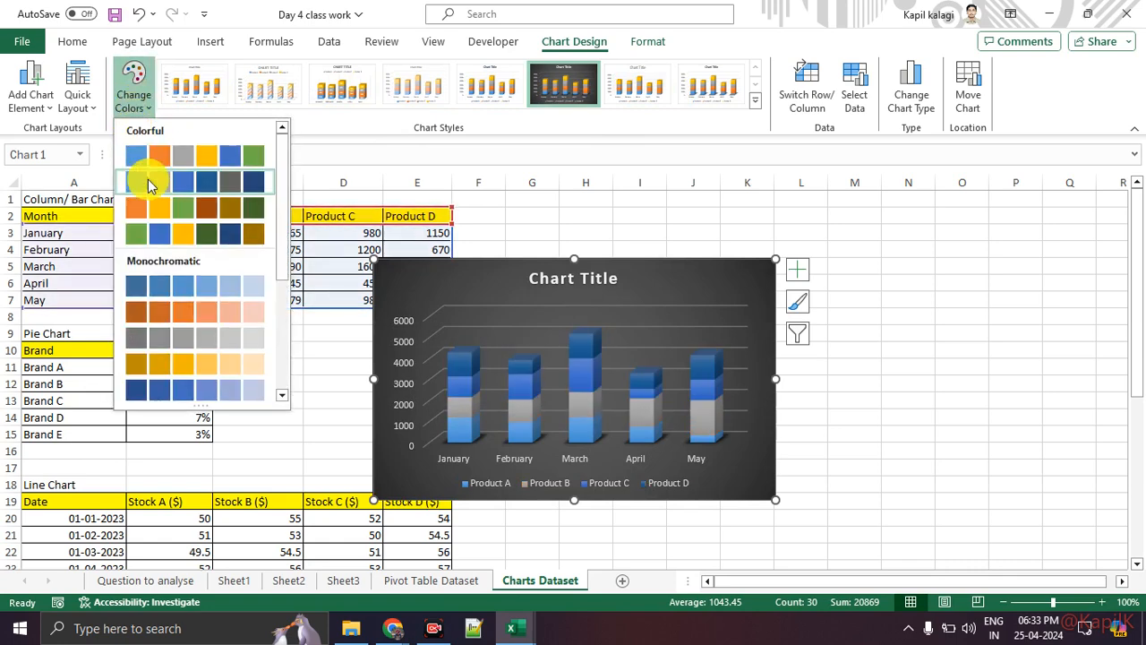
pyautogui.click(186, 387)
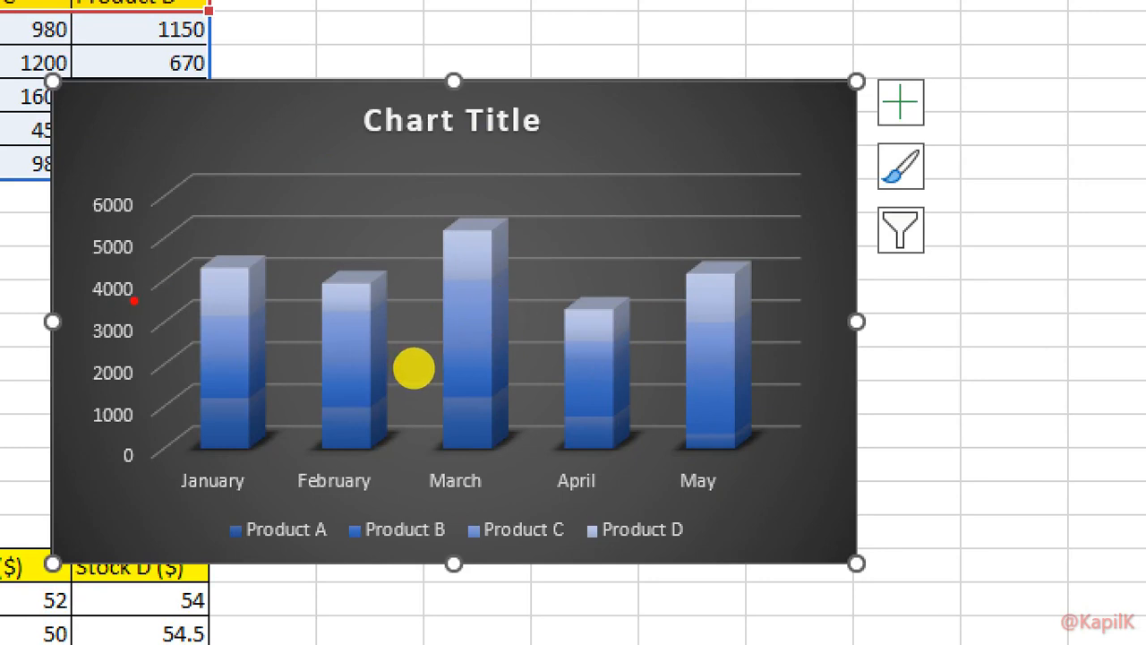
pyautogui.moveTo(143, 301)
pyautogui.mouseDown()
pyautogui.moveTo(187, 257)
pyautogui.moveTo(238, 262)
pyautogui.mouseUp()
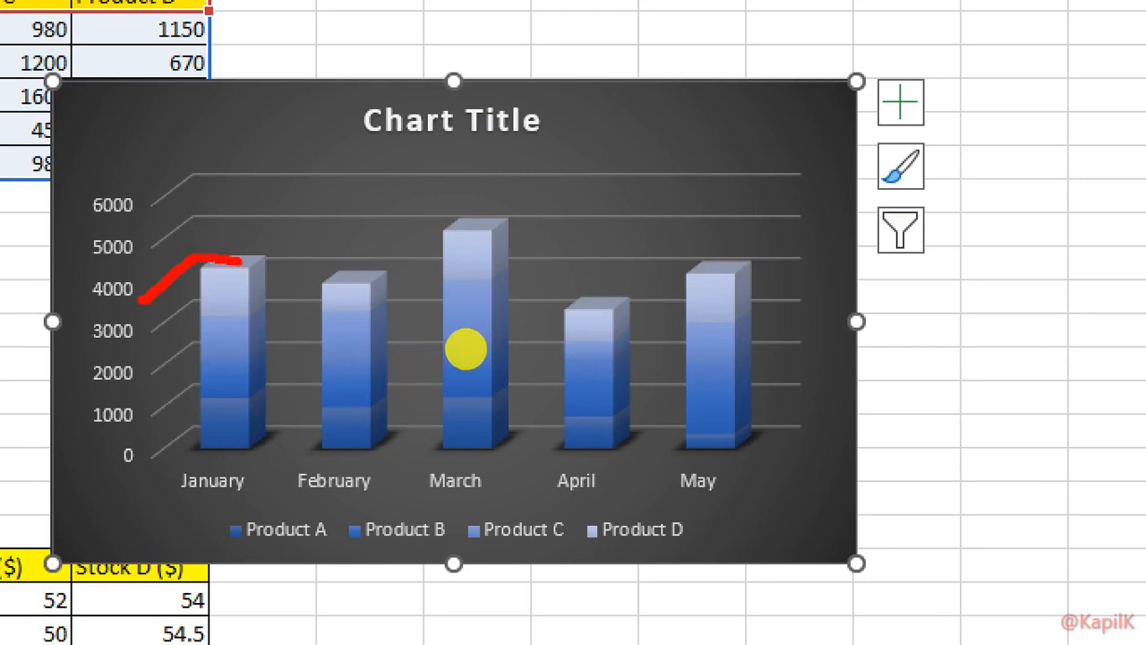
pyautogui.moveTo(187, 217)
pyautogui.mouseDown()
pyautogui.moveTo(158, 238)
pyautogui.moveTo(205, 205)
pyautogui.moveTo(808, 224)
pyautogui.mouseUp()
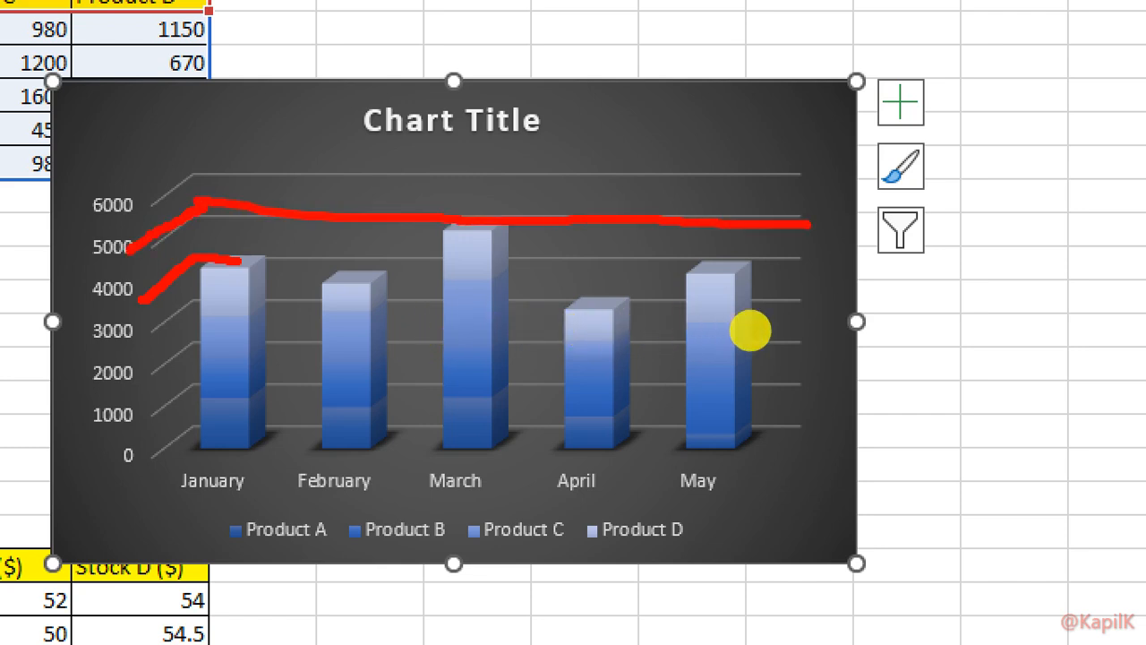
pyautogui.press('Escape')
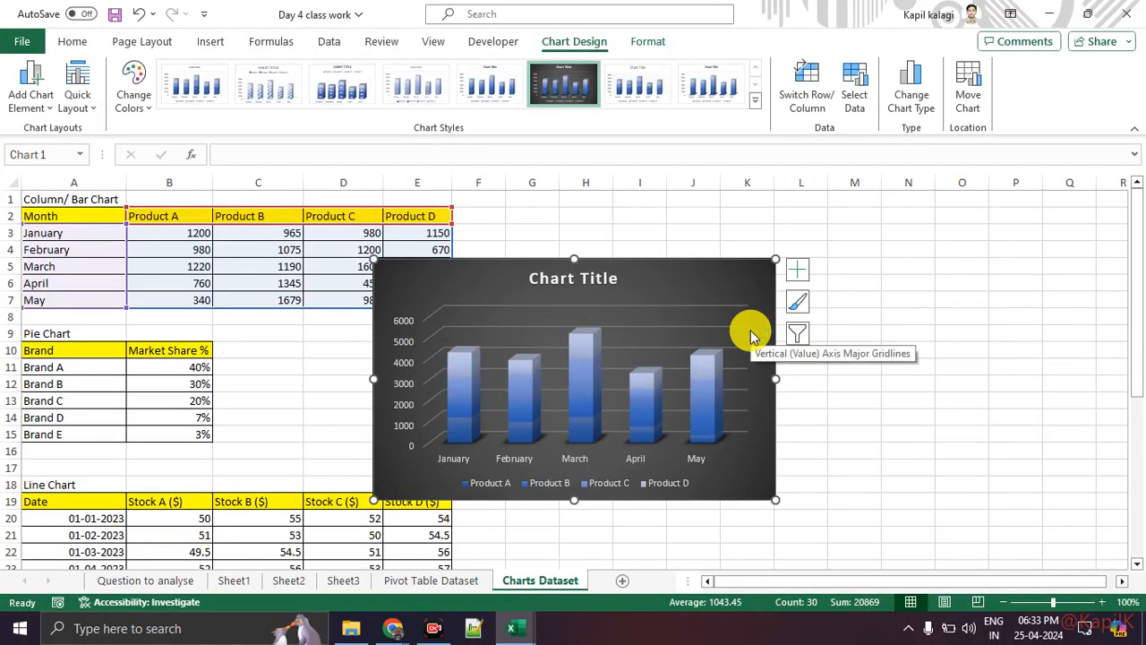
# Change the chart type from 3-D Stacked Column to 2-D Clustered Column.
pyautogui.click(911, 112)
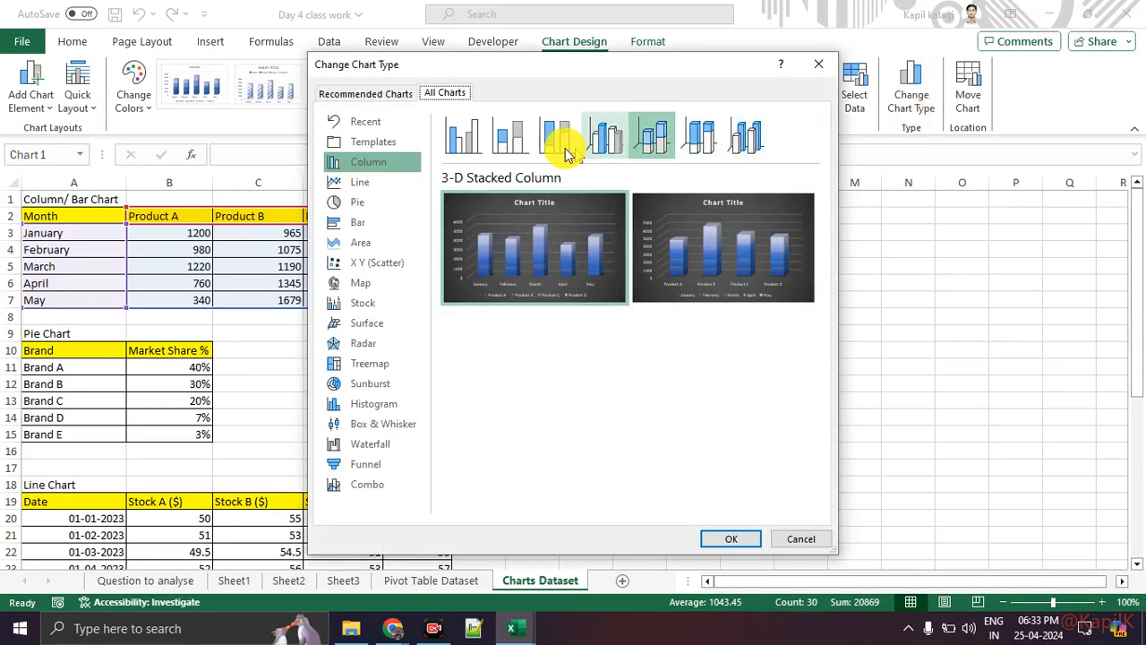
pyautogui.click(519, 148)
pyautogui.click(476, 145)
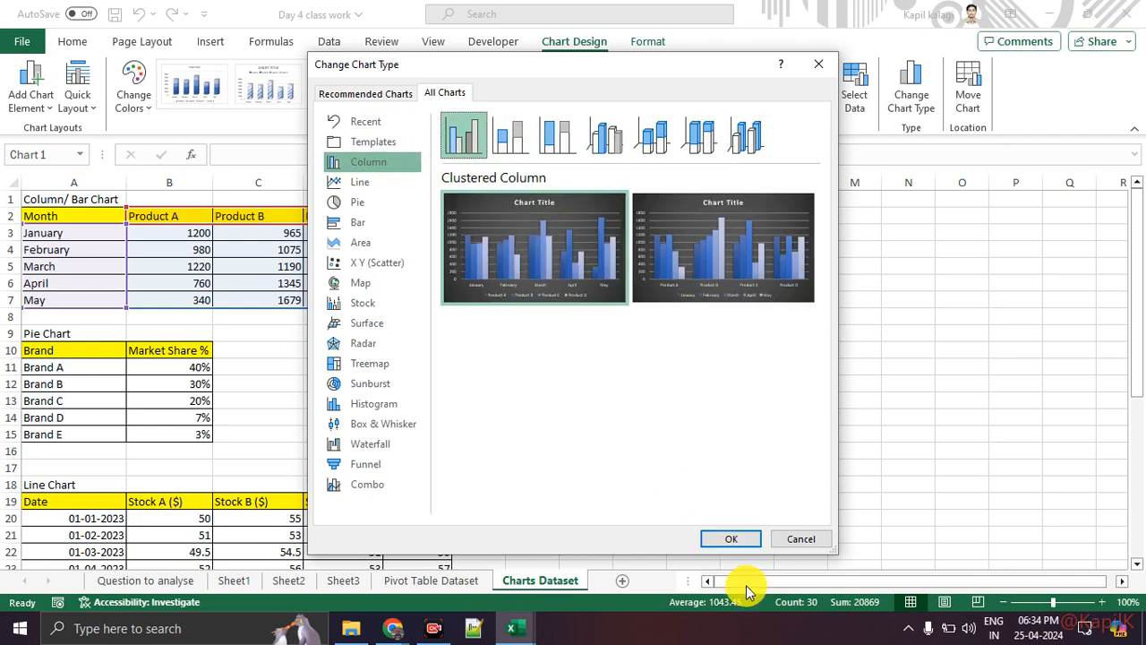
pyautogui.click(730, 540)
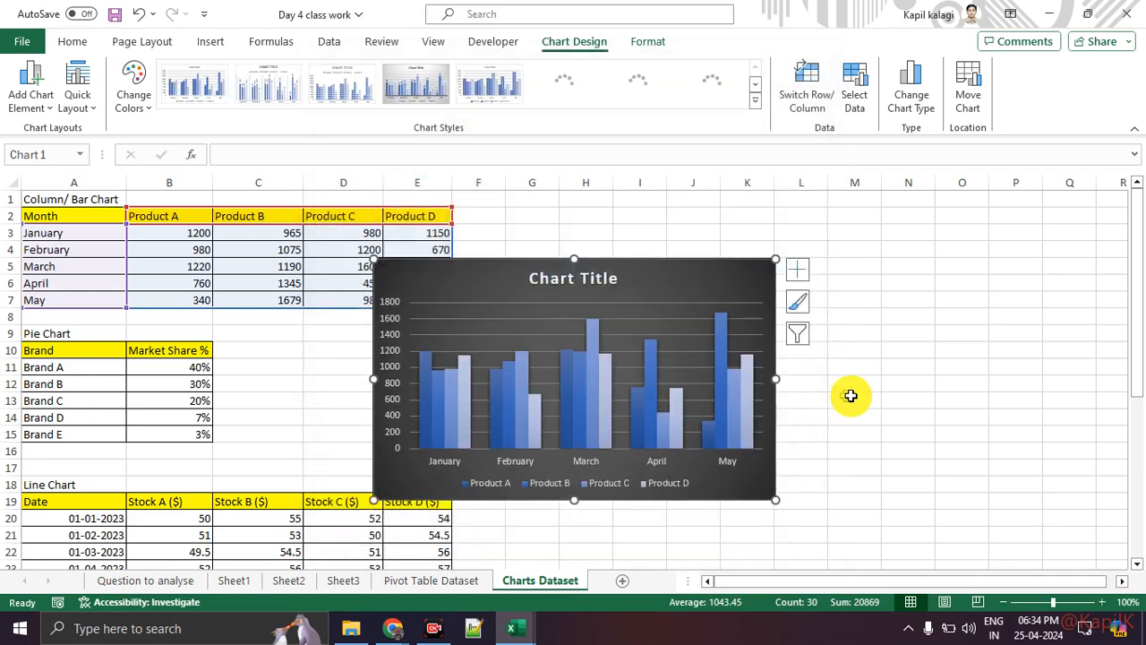
pyautogui.click(894, 395)
pyautogui.click(660, 285)
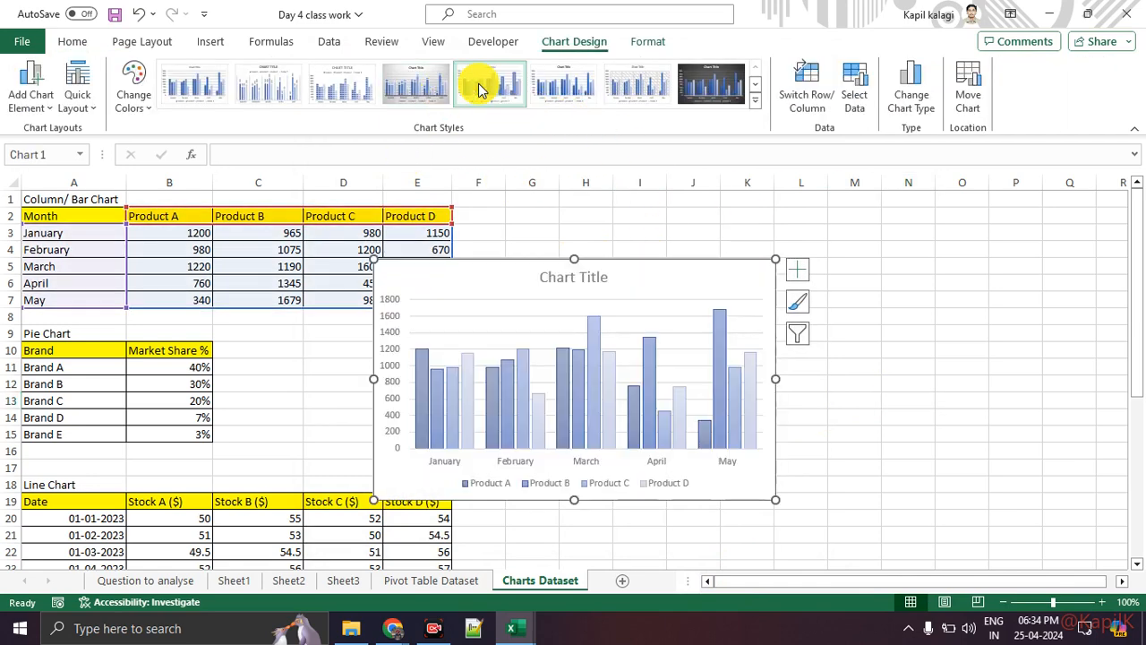
# Apply a light outlined-column style and enlarge the chart to span roughly columns C to O.
pyautogui.click(499, 112)
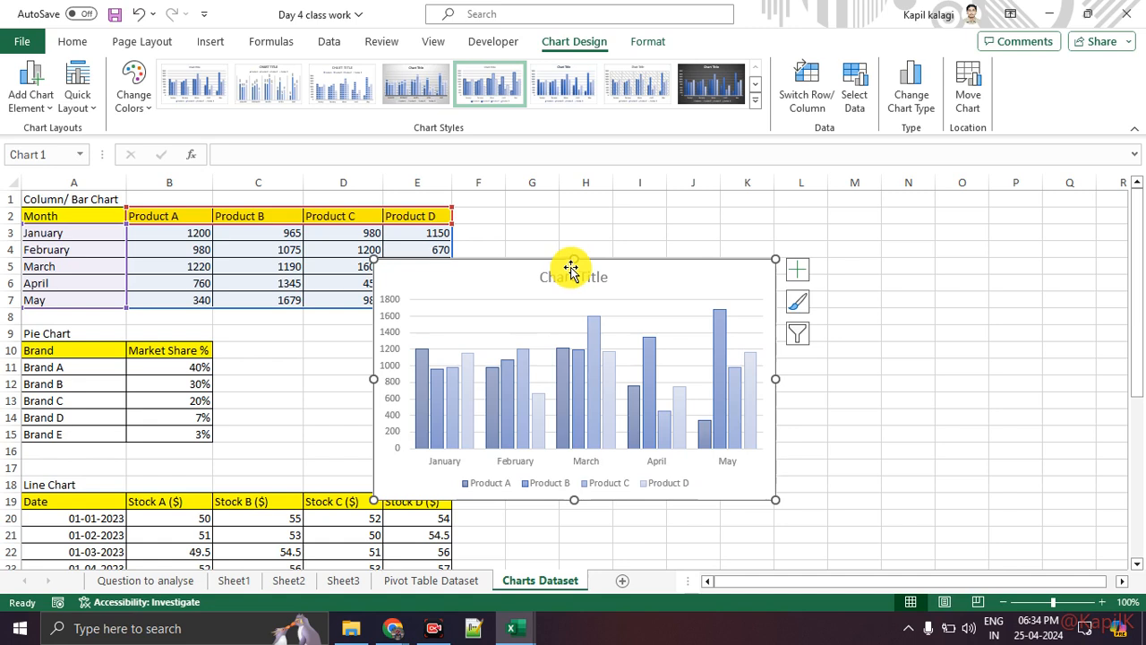
pyautogui.moveTo(574, 261); pyautogui.dragTo(573, 193)
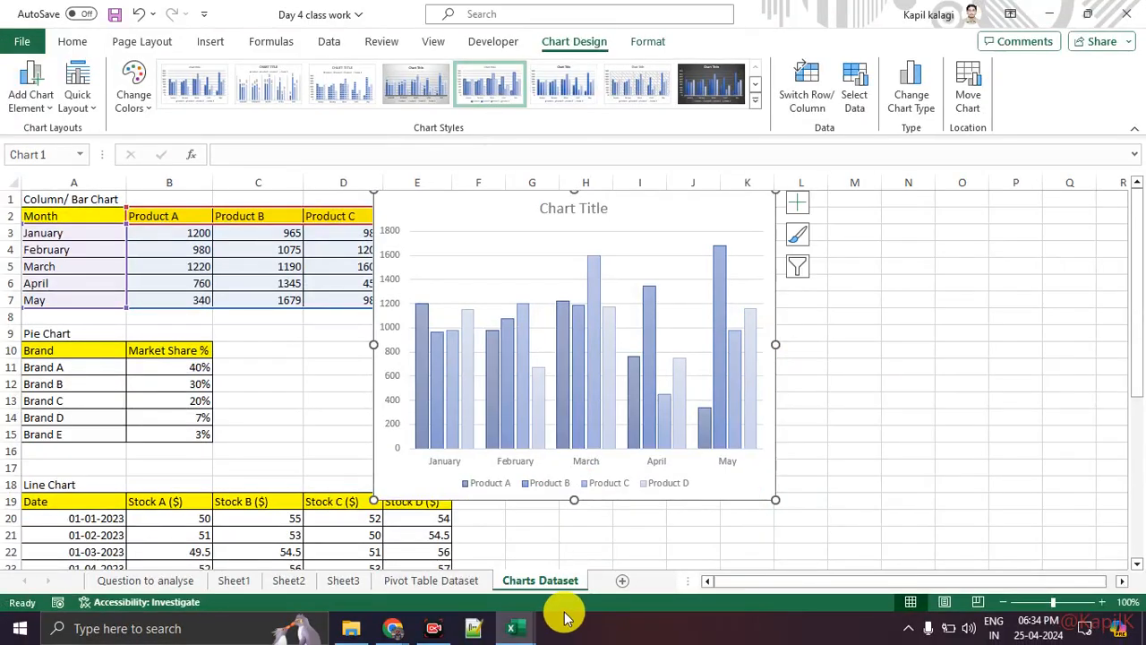
pyautogui.moveTo(573, 500); pyautogui.dragTo(573, 556)
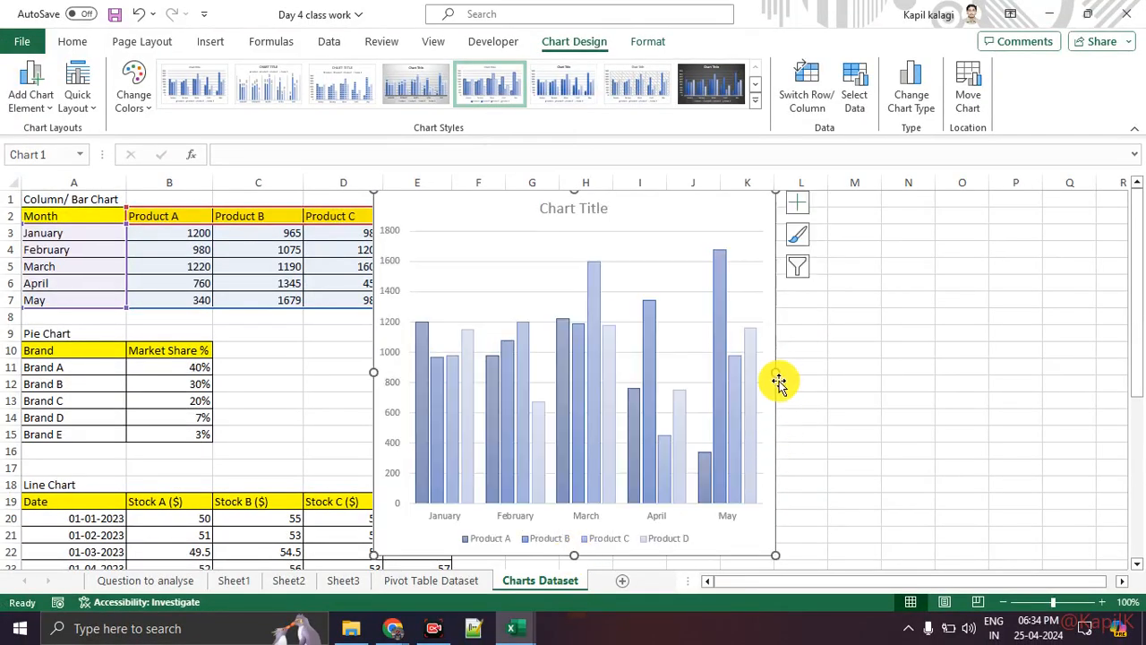
pyautogui.moveTo(776, 372); pyautogui.dragTo(975, 369)
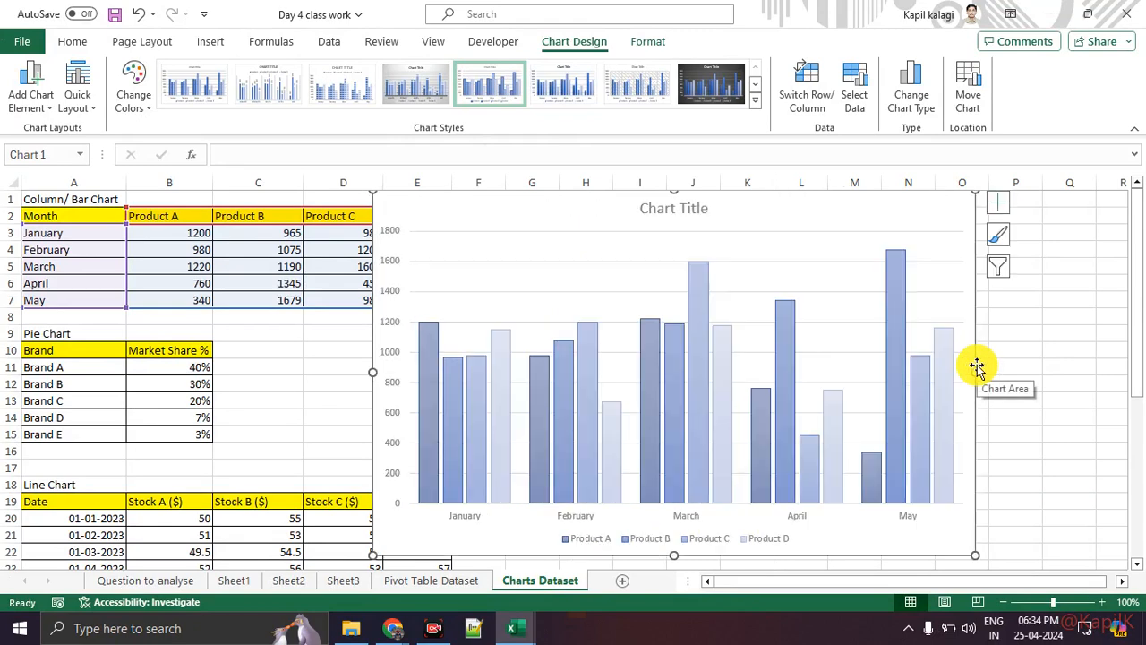
pyautogui.moveTo(372, 372); pyautogui.dragTo(254, 372)
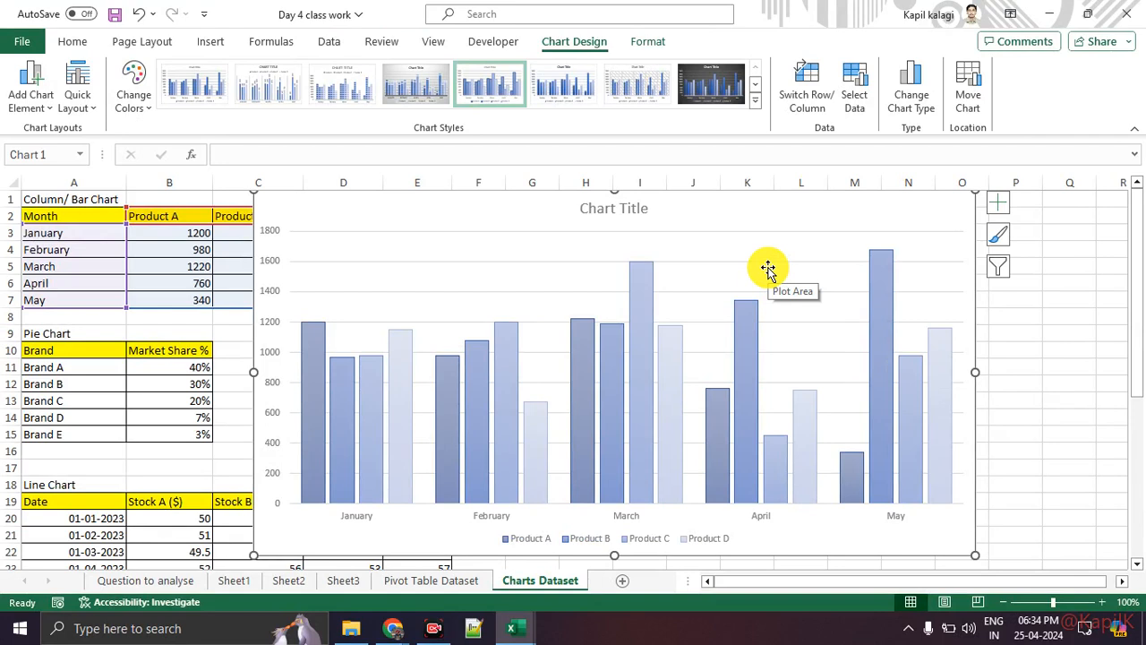
pyautogui.click(177, 323)
pyautogui.moveTo(540, 217); pyautogui.dragTo(553, 442)
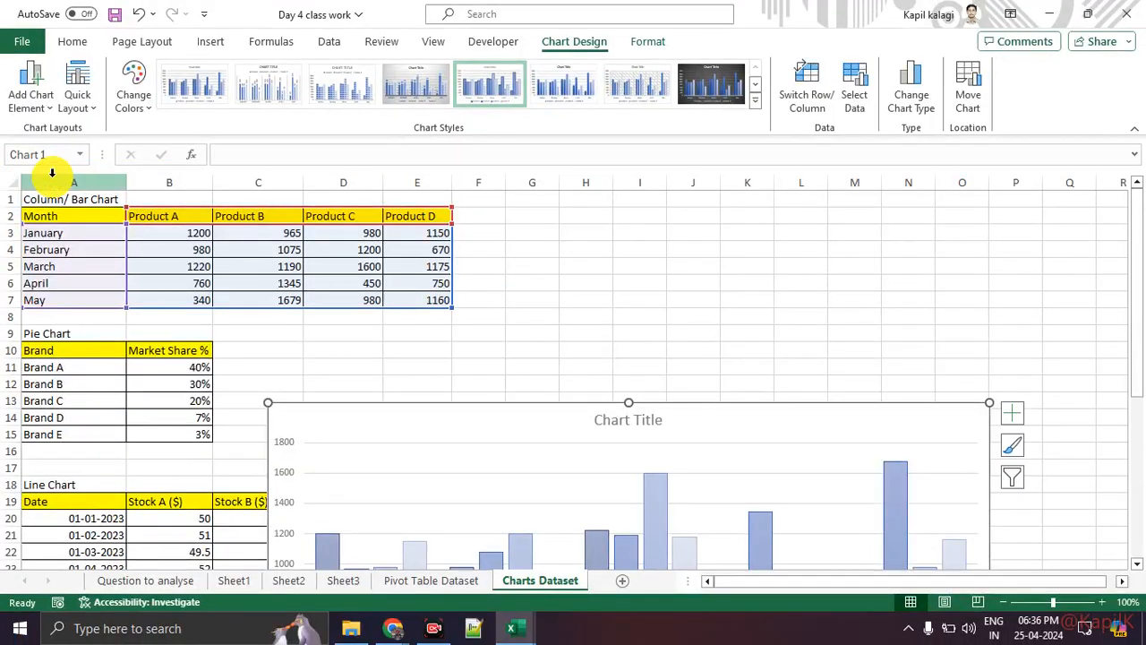
# Move the chart up and left to cover columns B–M, rows 1 to 22.
pyautogui.moveTo(912, 575); pyautogui.dragTo(891, 543)
pyautogui.moveTo(445, 400); pyautogui.dragTo(338, 222)
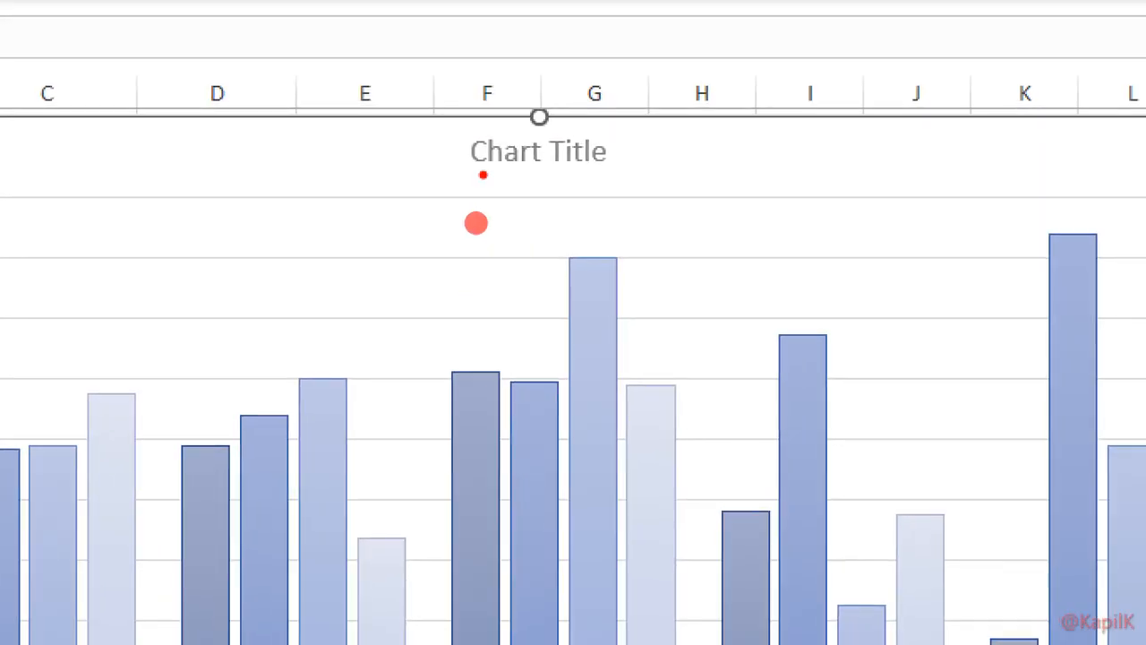
pyautogui.moveTo(474, 224); pyautogui.dragTo(439, 183)
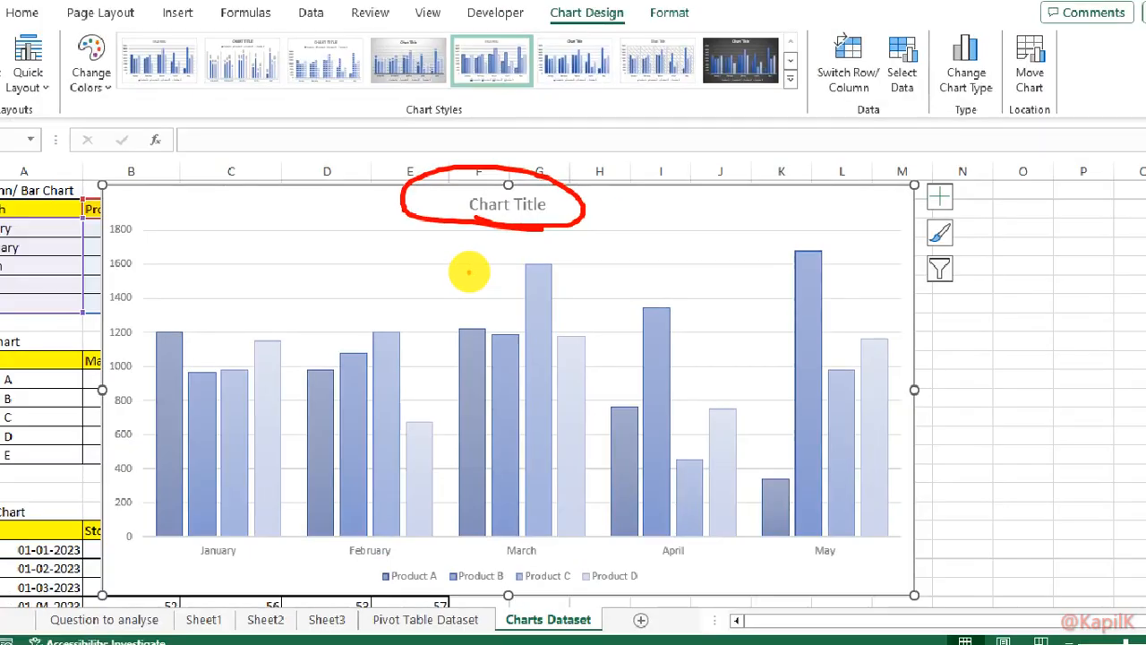
pyautogui.moveTo(438, 537)
pyautogui.mouseDown()
pyautogui.moveTo(389, 514)
pyautogui.moveTo(462, 591)
pyautogui.moveTo(618, 550)
pyautogui.moveTo(458, 516)
pyautogui.mouseUp()
pyautogui.moveTo(312, 344); pyautogui.dragTo(340, 321)
pyautogui.moveTo(346, 324)
pyautogui.mouseDown()
pyautogui.moveTo(357, 339)
pyautogui.moveTo(388, 307)
pyautogui.mouseUp()
pyautogui.moveTo(415, 398); pyautogui.dragTo(443, 392)
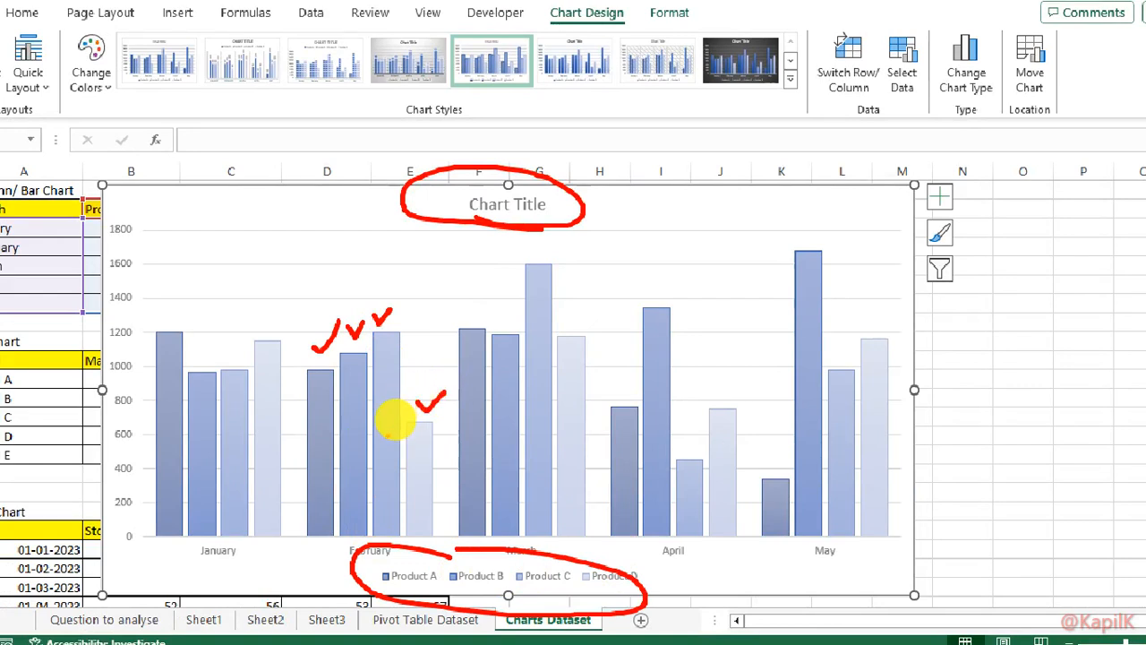
pyautogui.press('Escape')
pyautogui.hotkey('ctrl', '1')
pyautogui.click(563, 561)
pyautogui.moveTo(301, 537)
pyautogui.mouseDown()
pyautogui.moveTo(824, 529)
pyautogui.moveTo(563, 492)
pyautogui.moveTo(320, 485)
pyautogui.mouseUp()
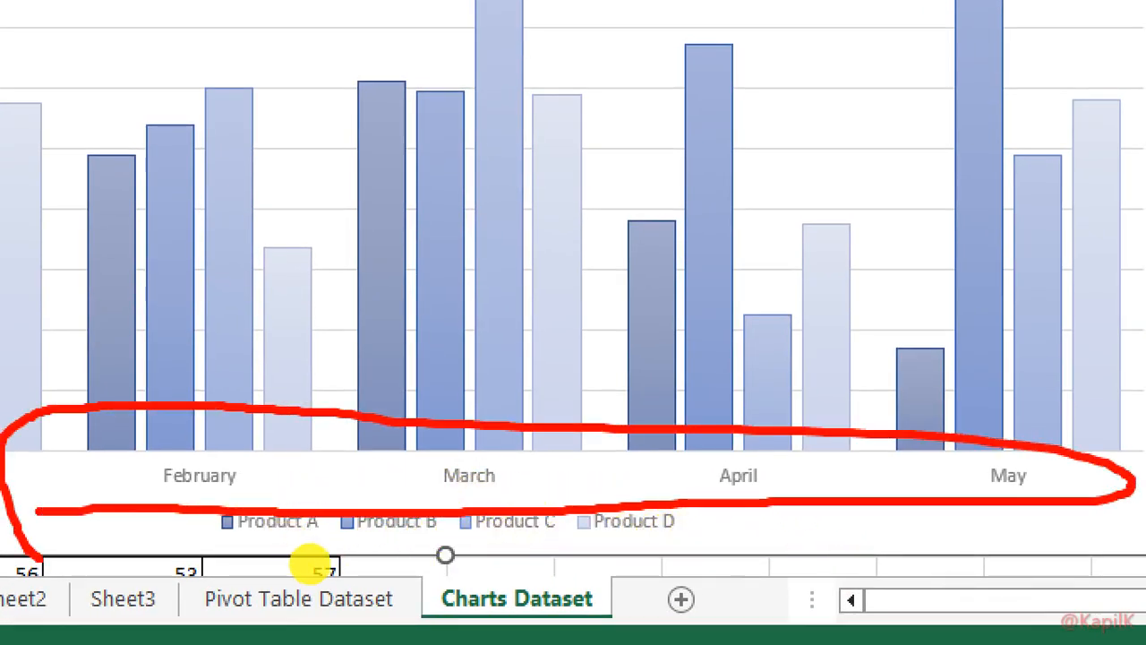
pyautogui.press('Escape')
pyautogui.hotkey('ctrl', '1')
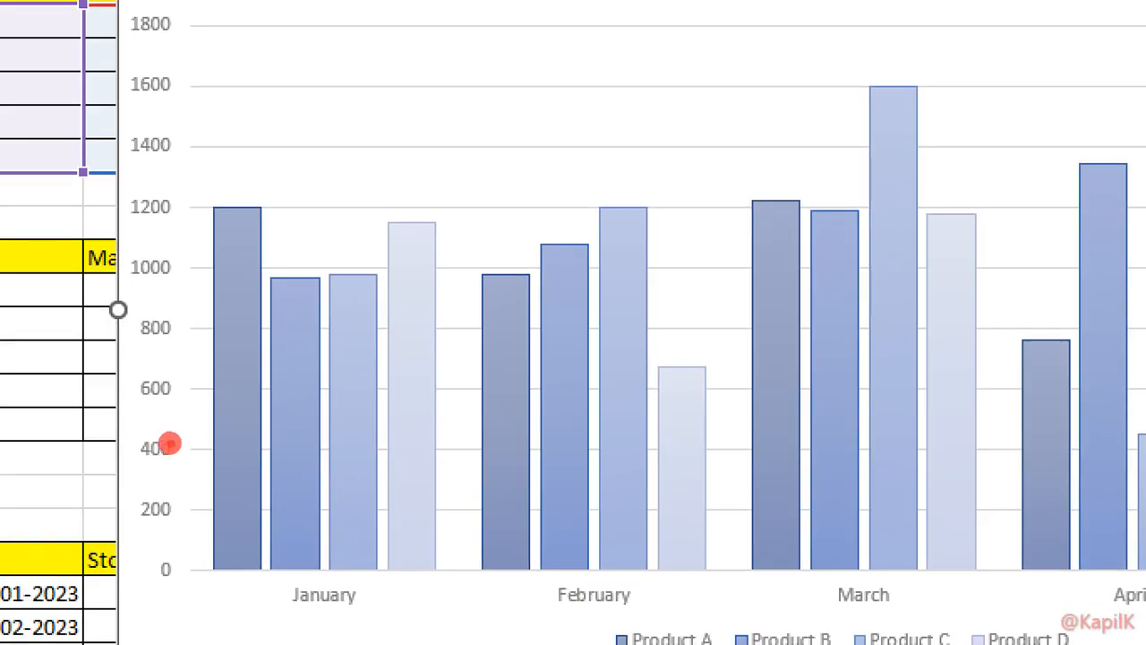
pyautogui.moveTo(228, 106)
pyautogui.mouseDown()
pyautogui.moveTo(90, 404)
pyautogui.moveTo(215, 228)
pyautogui.moveTo(169, 115)
pyautogui.mouseUp()
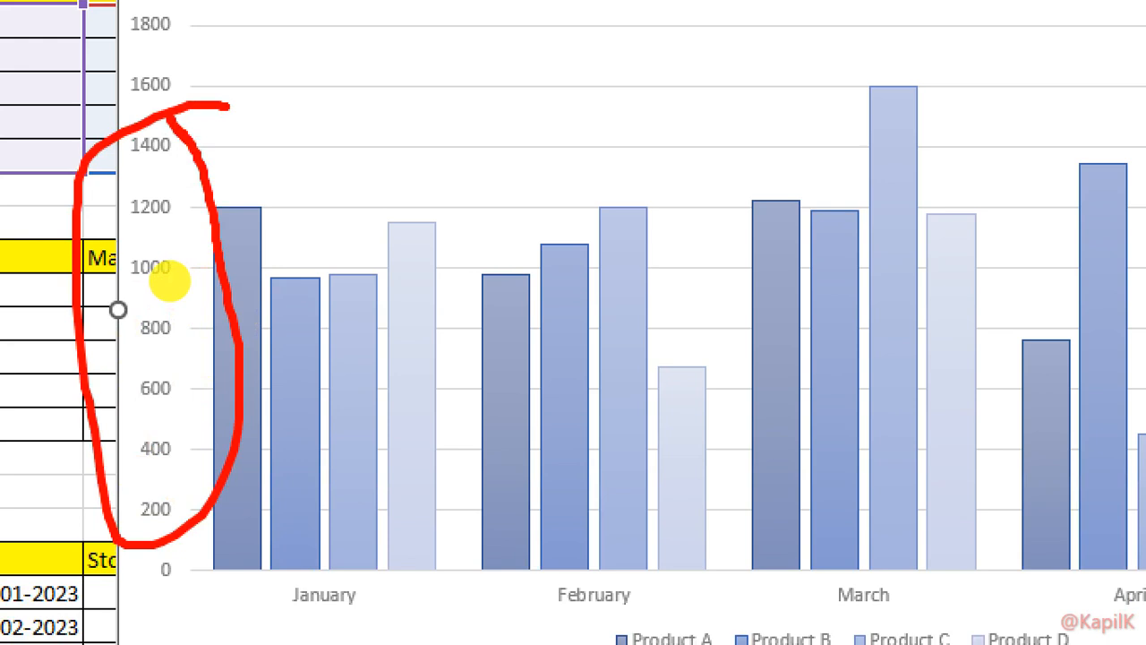
pyautogui.press('Escape')
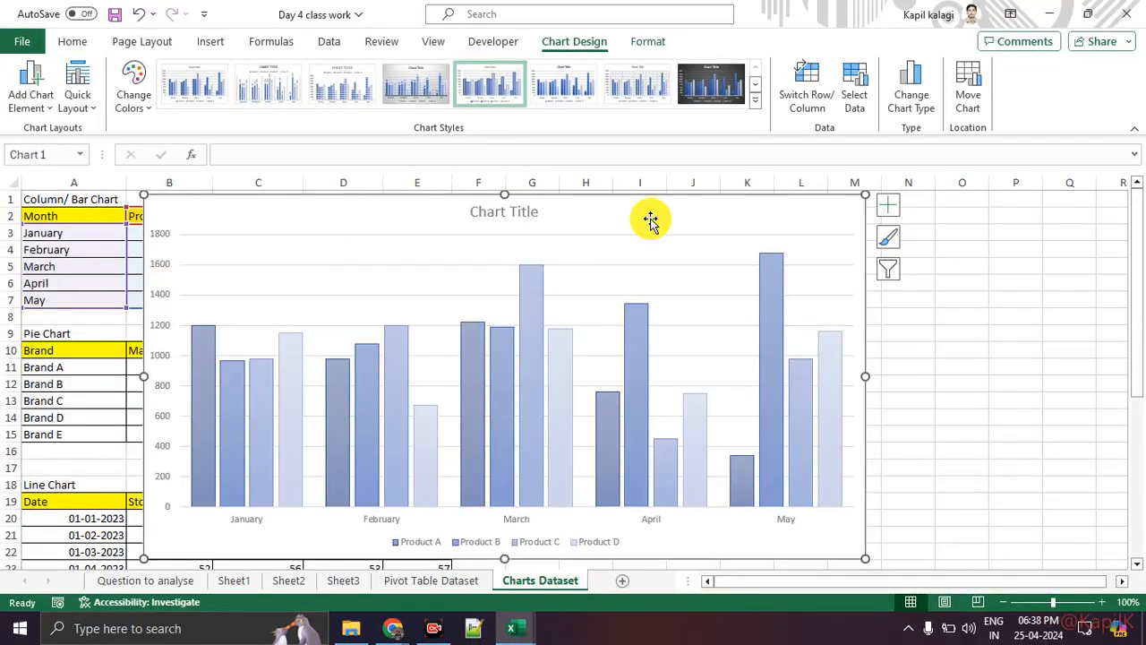
pyautogui.hotkey('ctrl', '1')
pyautogui.click(1102, 225)
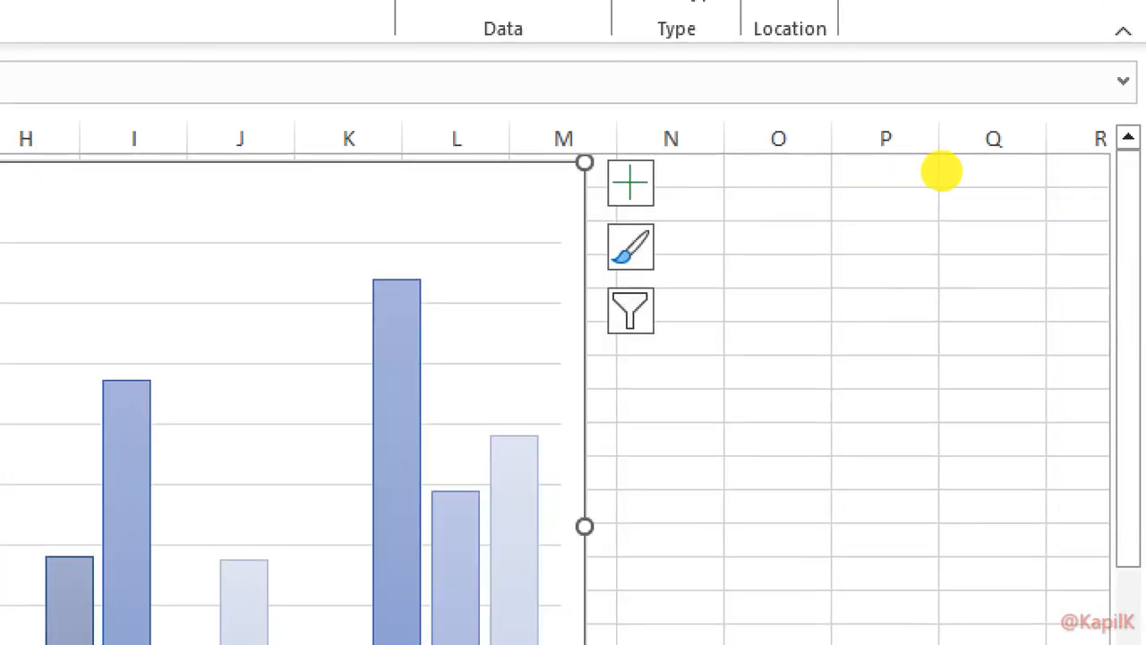
pyautogui.moveTo(635, 147)
pyautogui.mouseDown()
pyautogui.moveTo(603, 364)
pyautogui.moveTo(596, 128)
pyautogui.mouseUp()
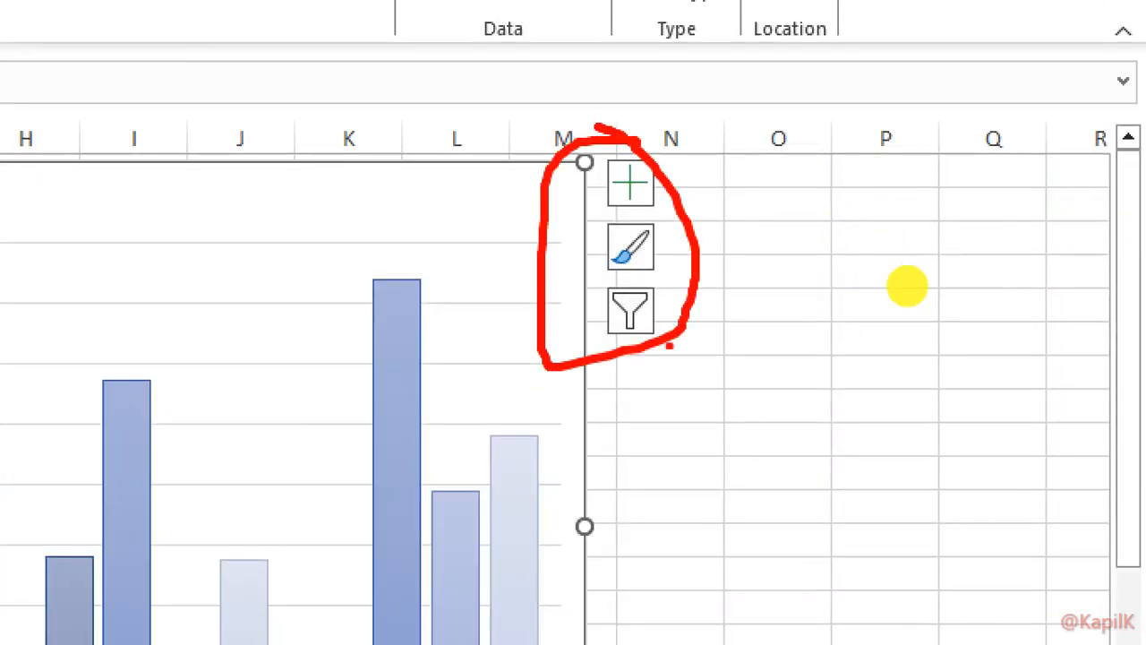
pyautogui.moveTo(661, 307); pyautogui.dragTo(735, 289)
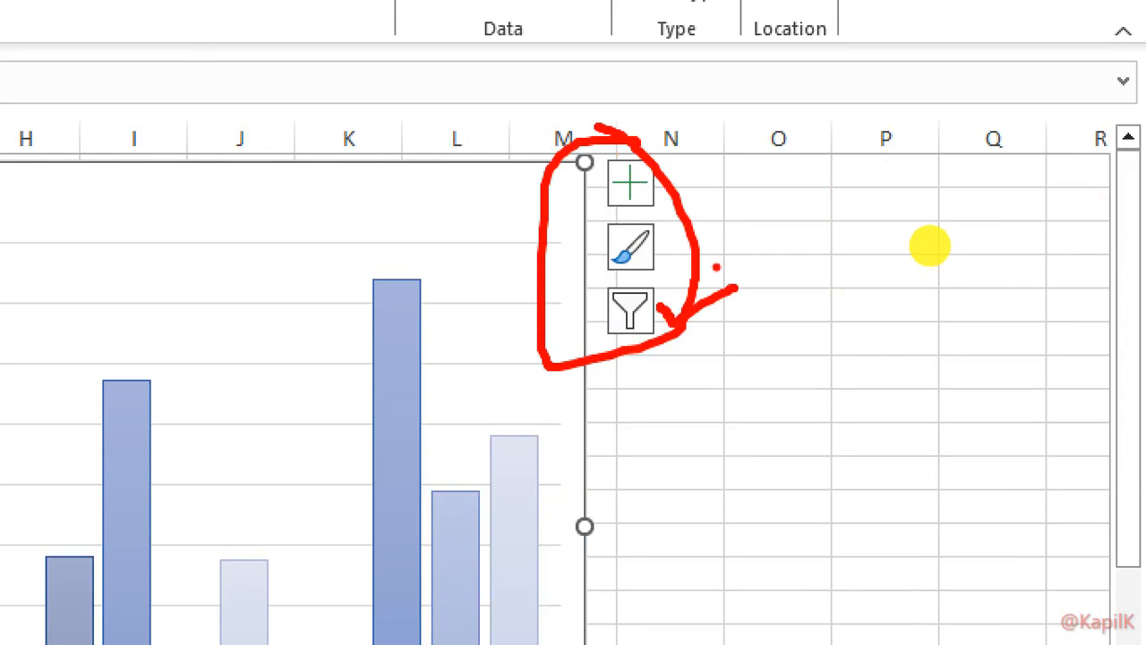
pyautogui.moveTo(660, 257); pyautogui.dragTo(724, 241)
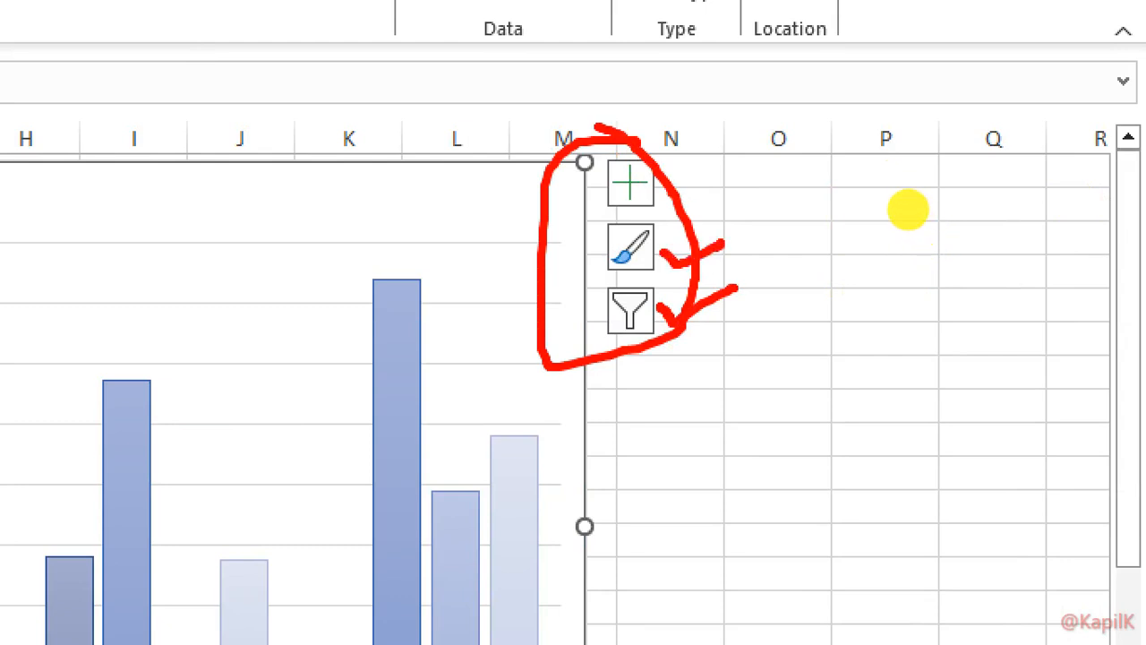
pyautogui.moveTo(665, 187)
pyautogui.mouseDown()
pyautogui.moveTo(731, 156)
pyautogui.moveTo(672, 168)
pyautogui.moveTo(885, 170)
pyautogui.mouseUp()
pyautogui.moveTo(715, 151); pyautogui.dragTo(714, 151)
pyautogui.press('Escape')
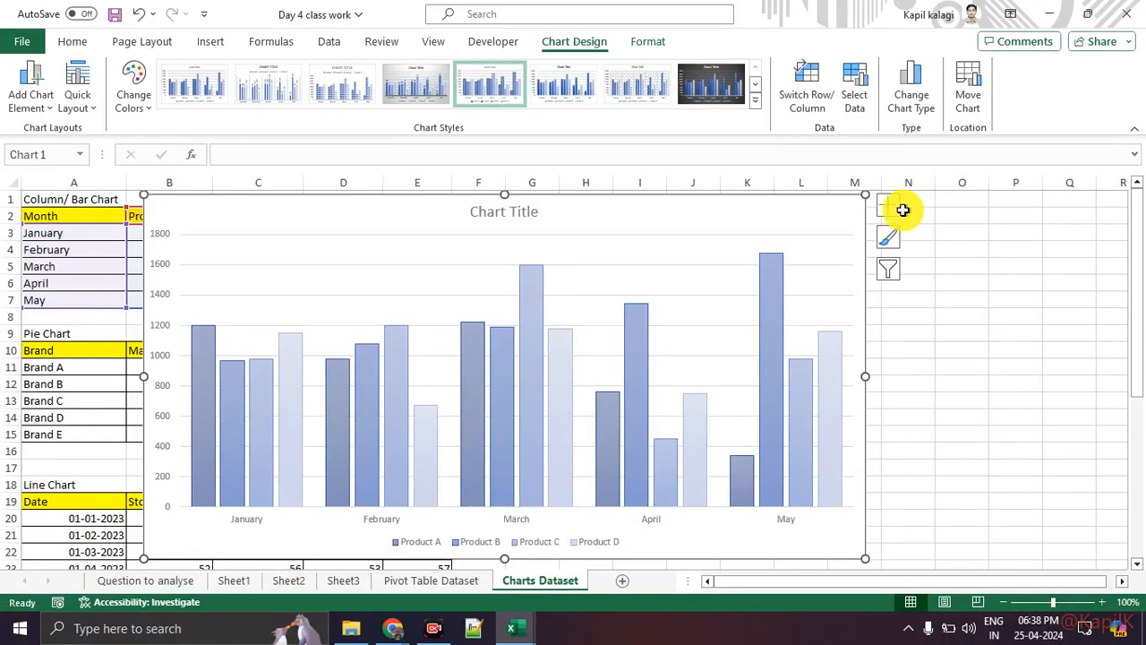
# Add axis titles and data labels to the product-sales column chart.
pyautogui.click(899, 213)
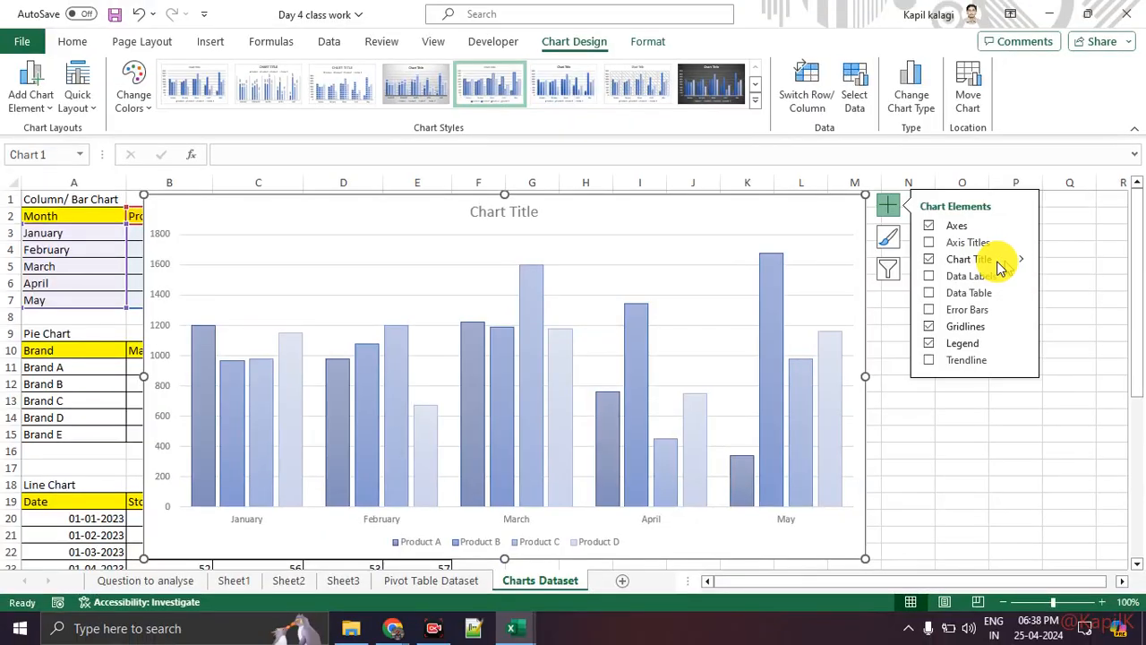
pyautogui.click(930, 248)
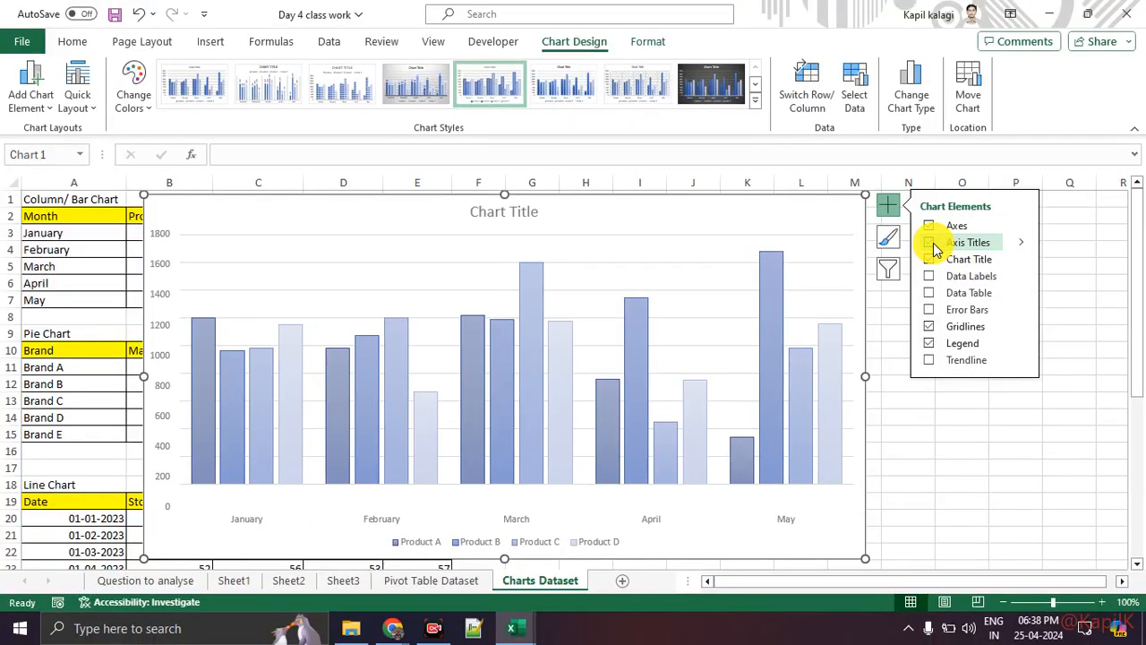
pyautogui.click(931, 278)
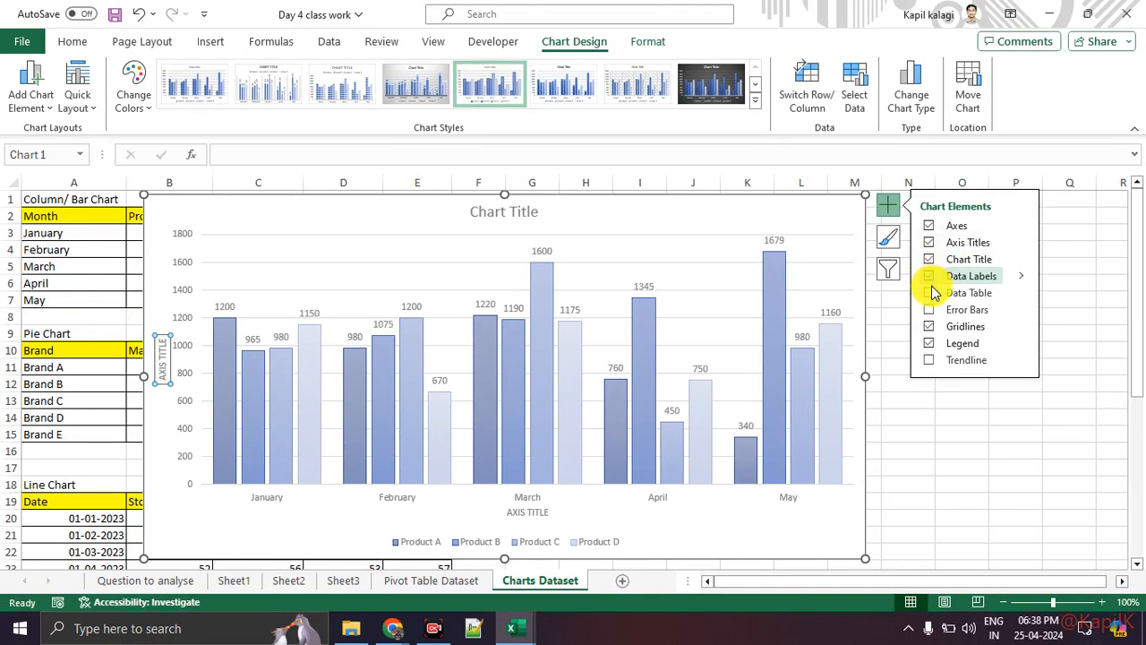
# Try the data table, error bars, gridlines and legend, leaving each as it was.
pyautogui.click(931, 294)
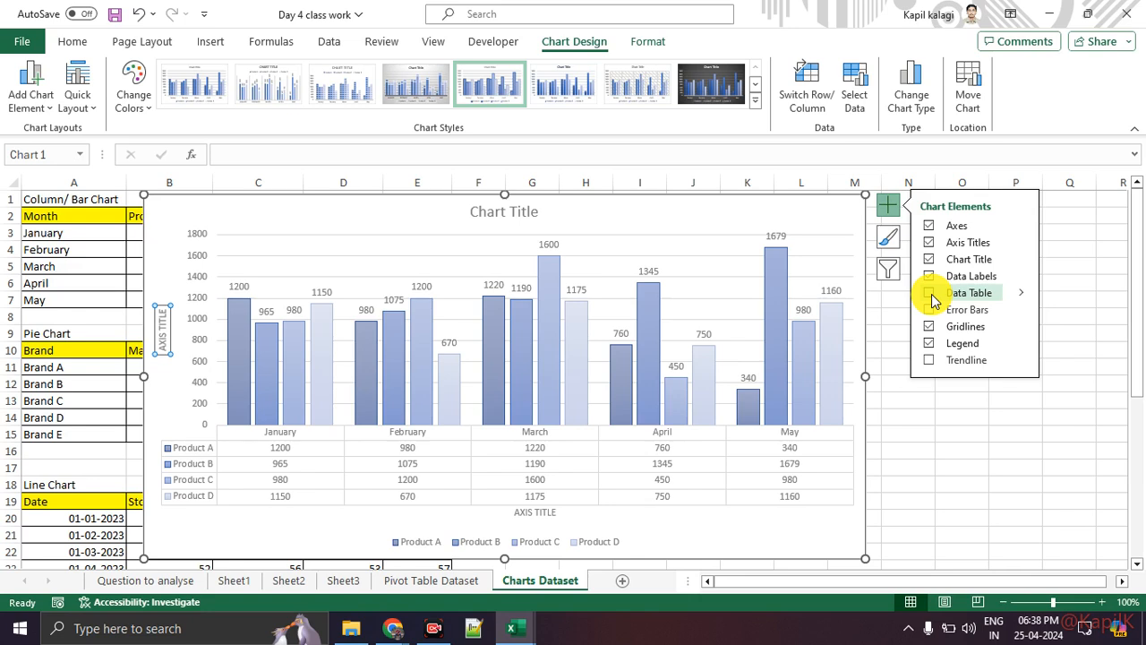
pyautogui.click(932, 295)
pyautogui.click(930, 311)
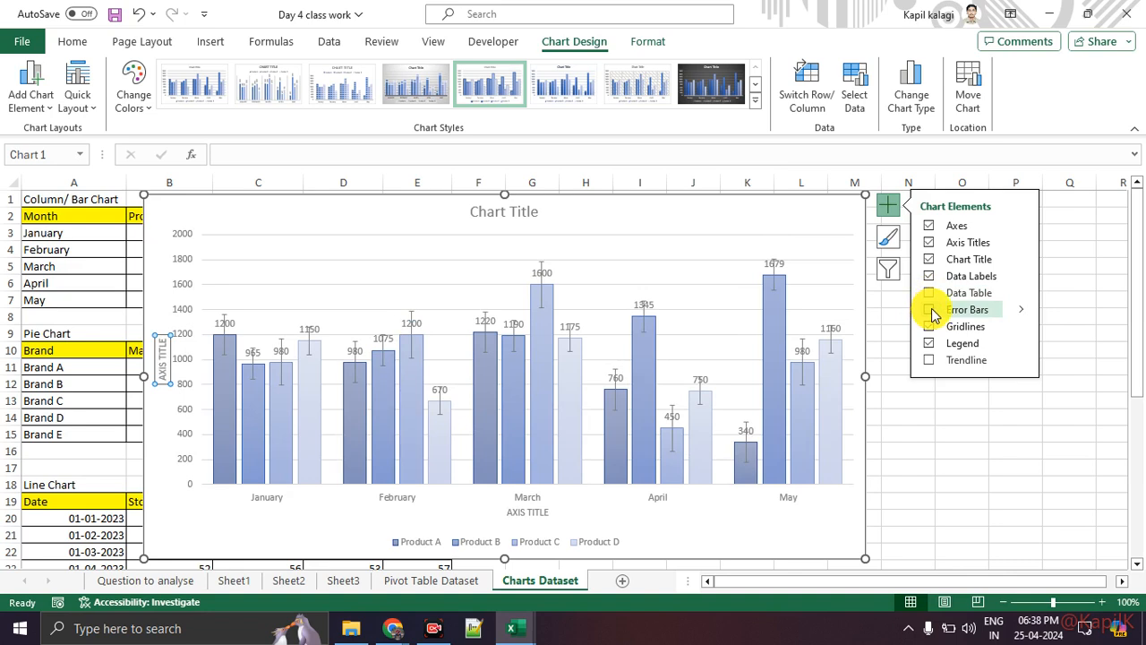
pyautogui.click(930, 310)
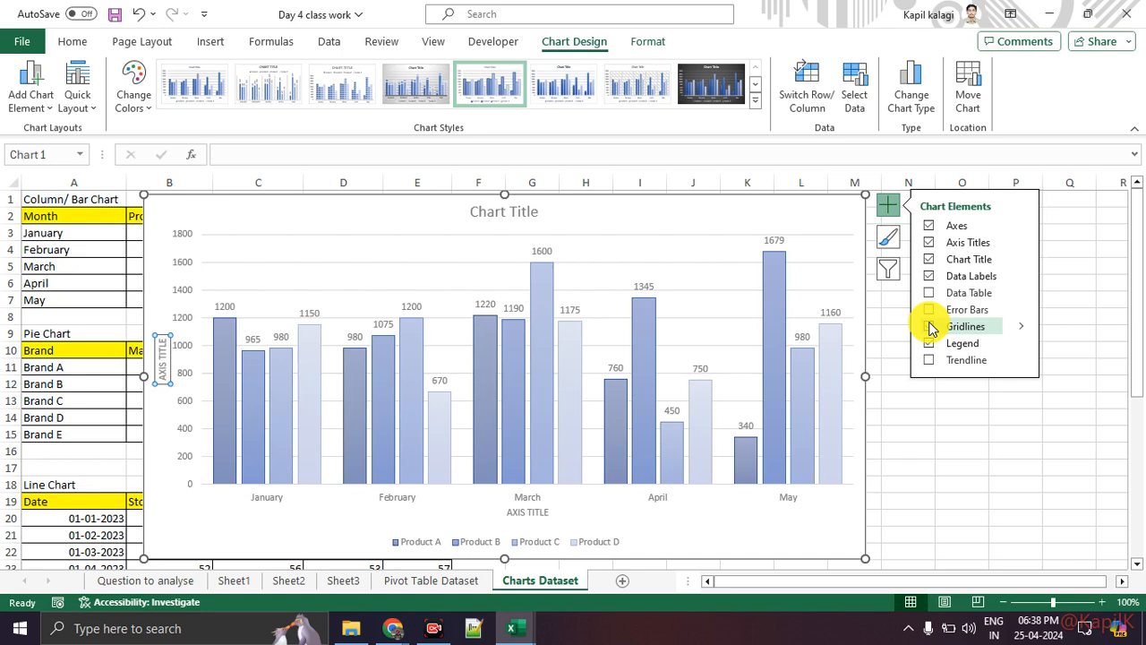
pyautogui.click(931, 327)
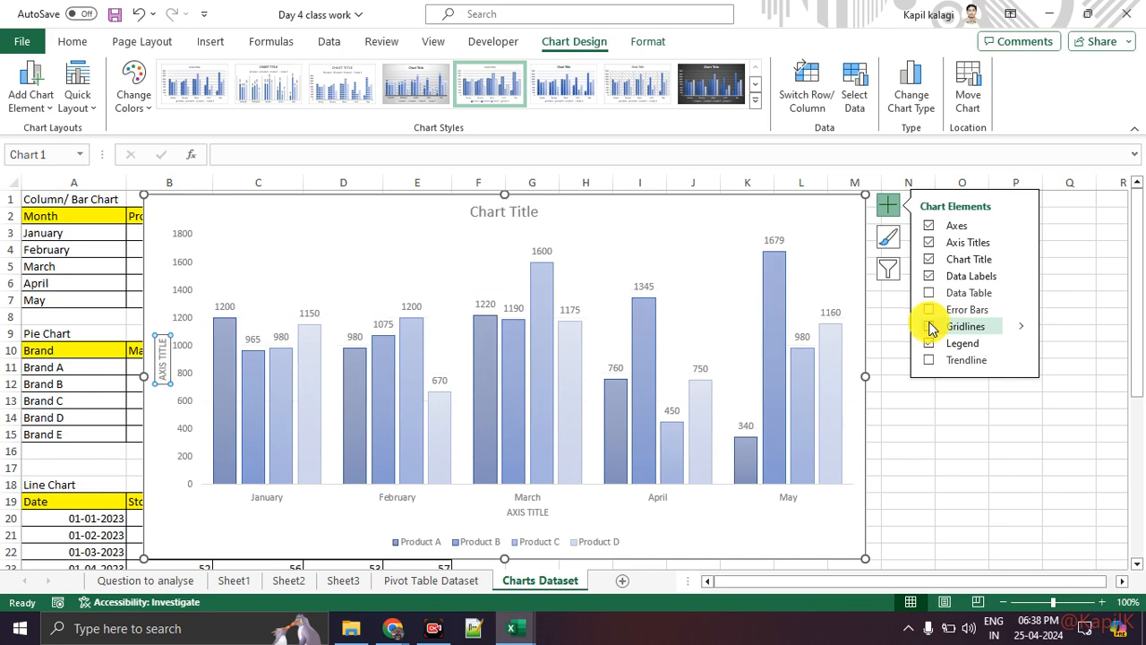
pyautogui.click(931, 327)
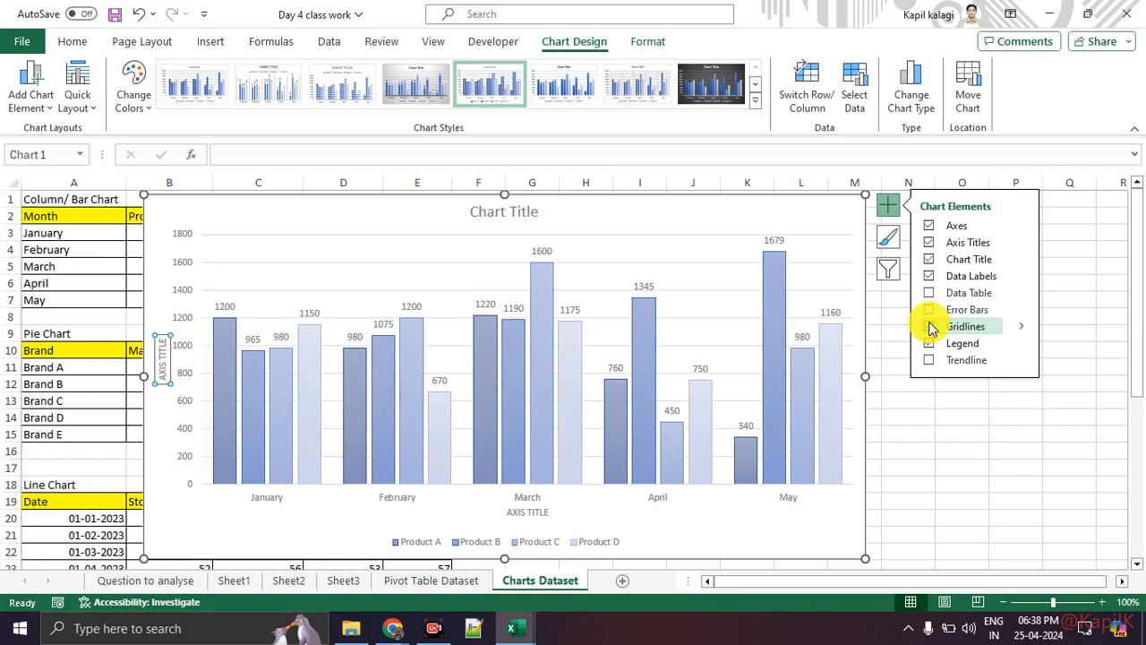
pyautogui.click(931, 344)
pyautogui.click(931, 344)
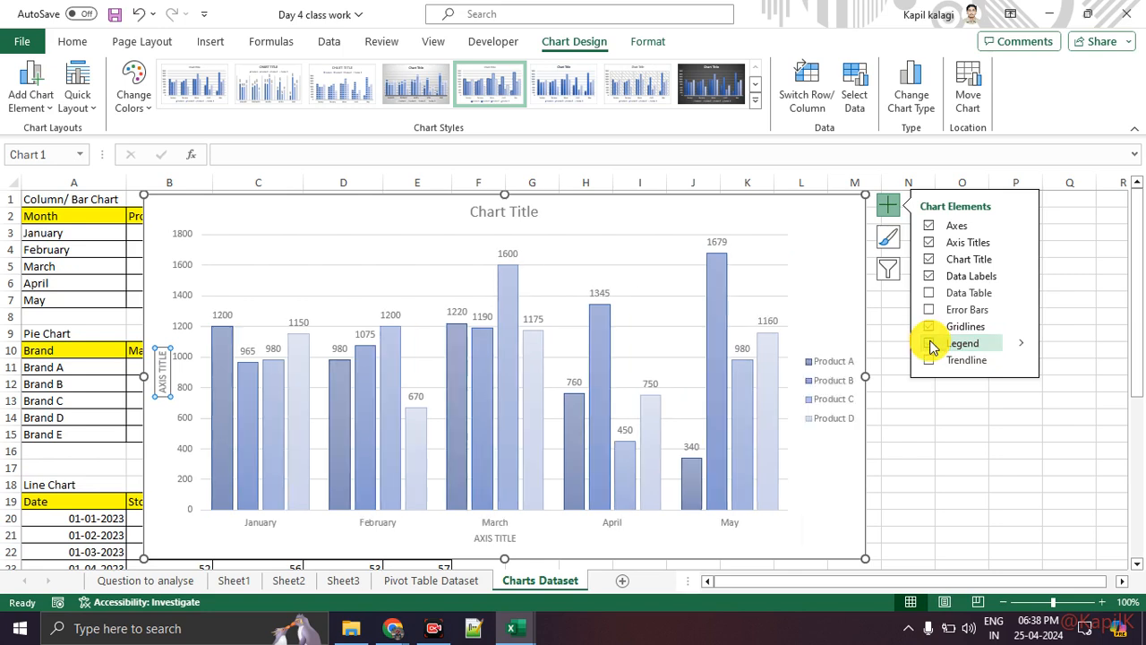
# Position the legend at the bottom of the chart after trying top and left.
pyautogui.click(1024, 349)
pyautogui.click(1074, 368)
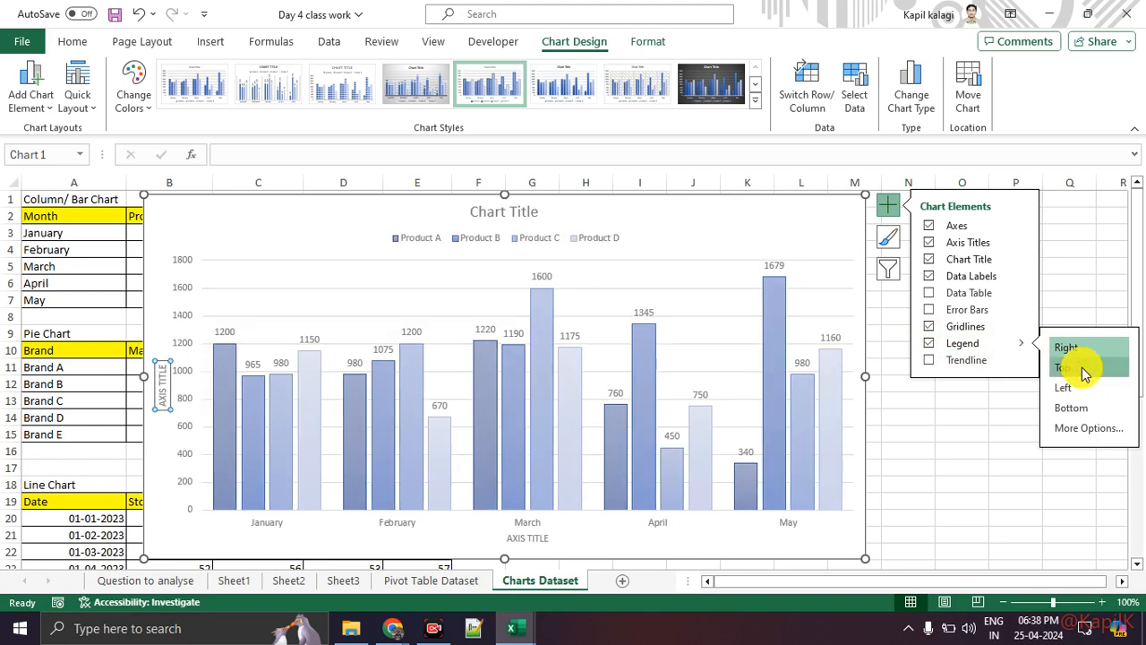
pyautogui.click(1079, 388)
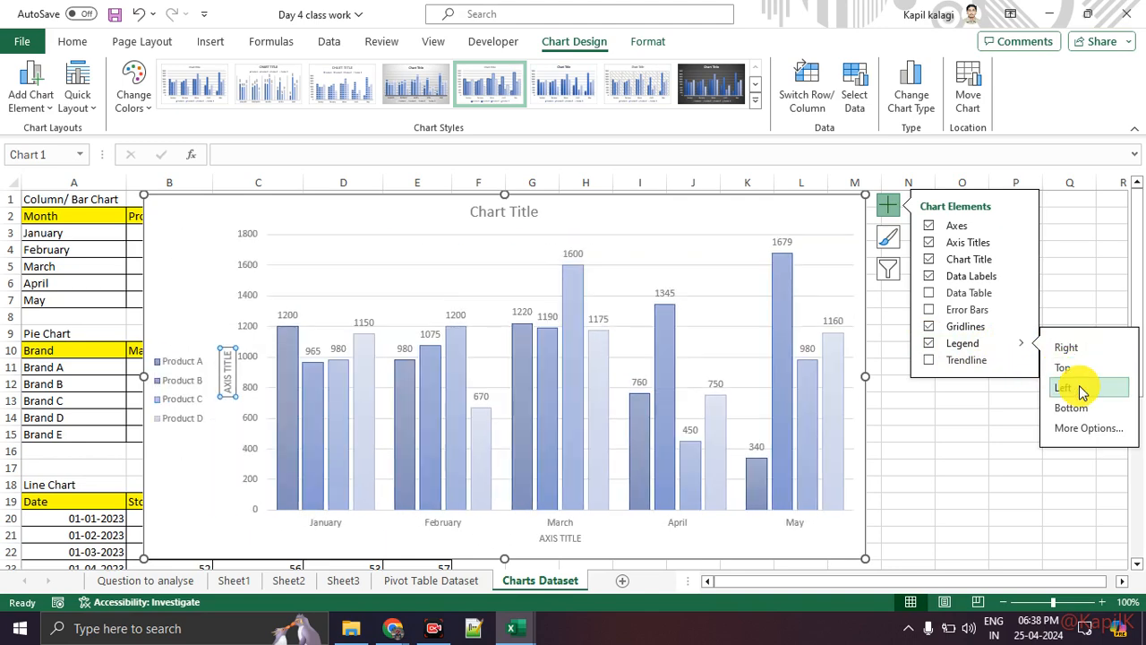
pyautogui.click(1071, 414)
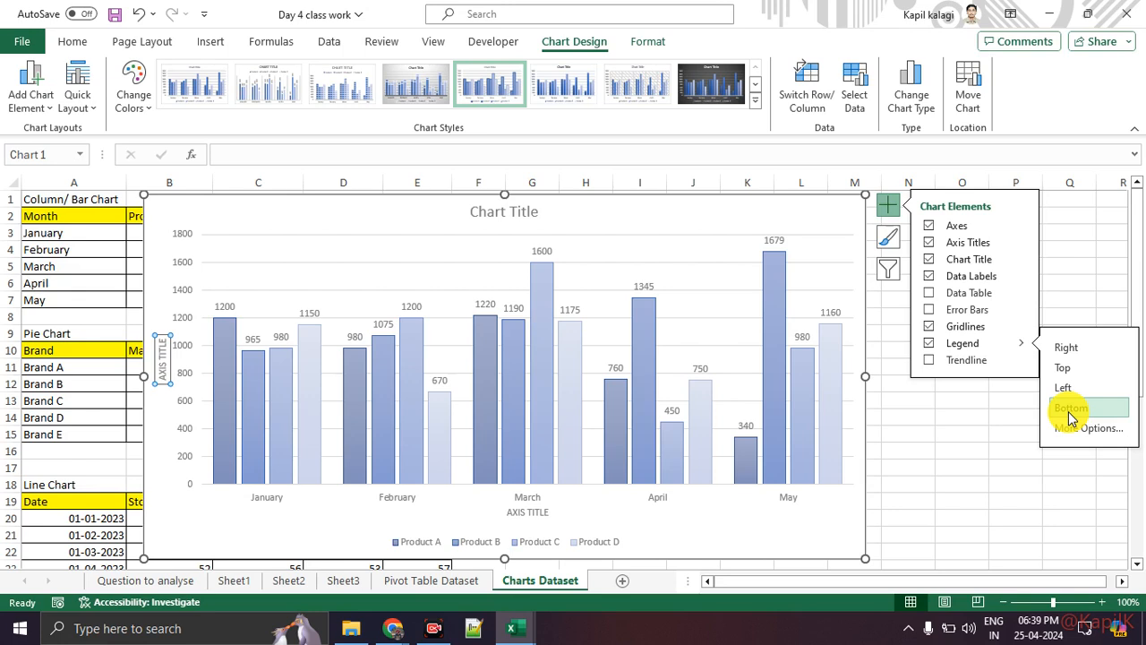
pyautogui.click(930, 360)
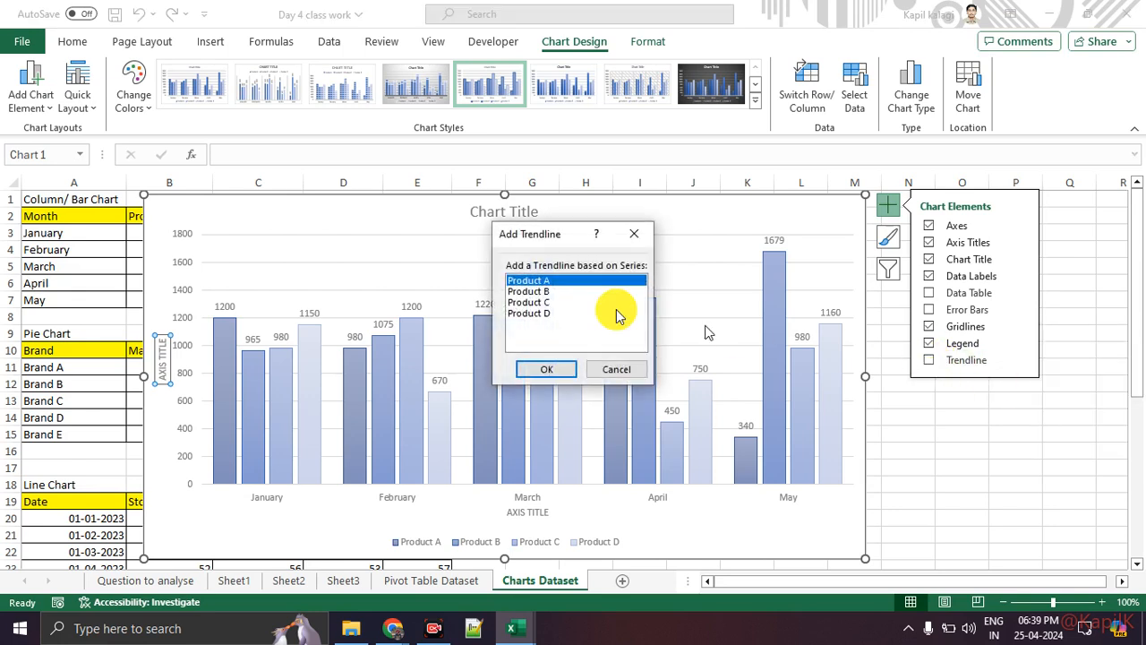
pyautogui.click(541, 367)
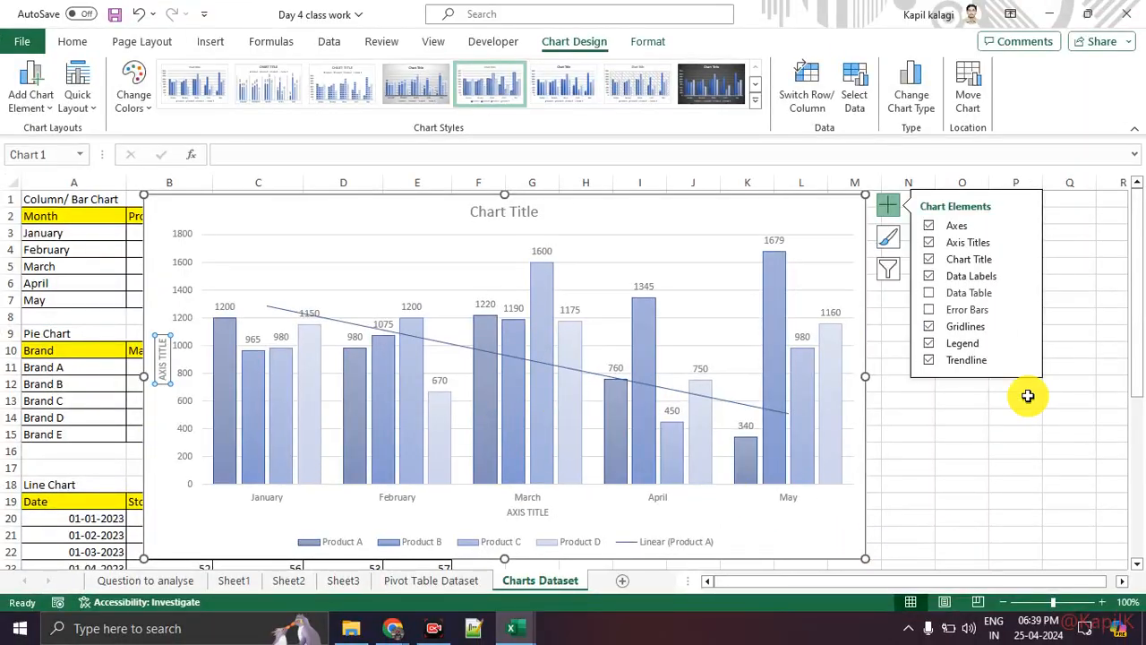
pyautogui.click(931, 361)
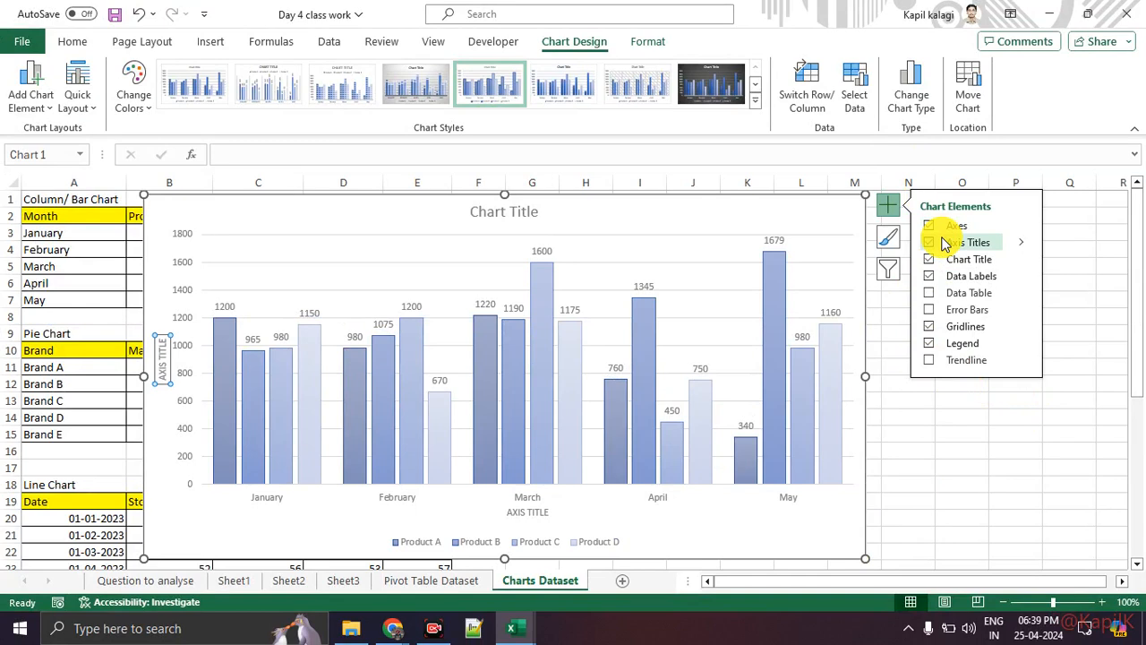
# Reselect the sales chart and try chart Styles 2 and 3.
pyautogui.click(947, 447)
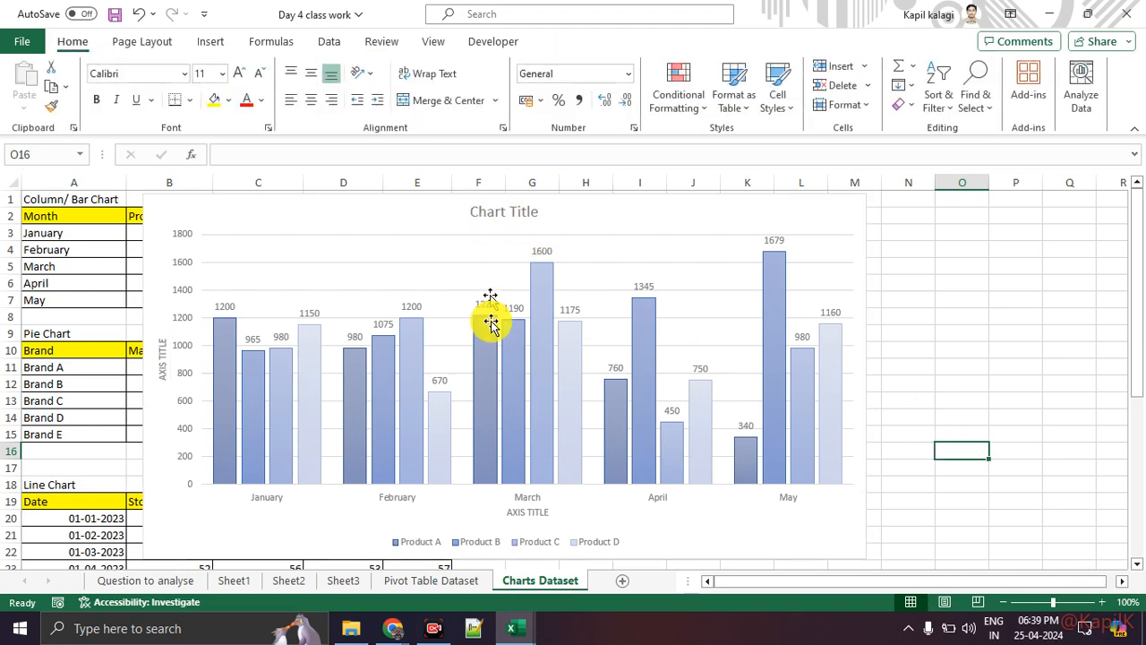
pyautogui.click(796, 212)
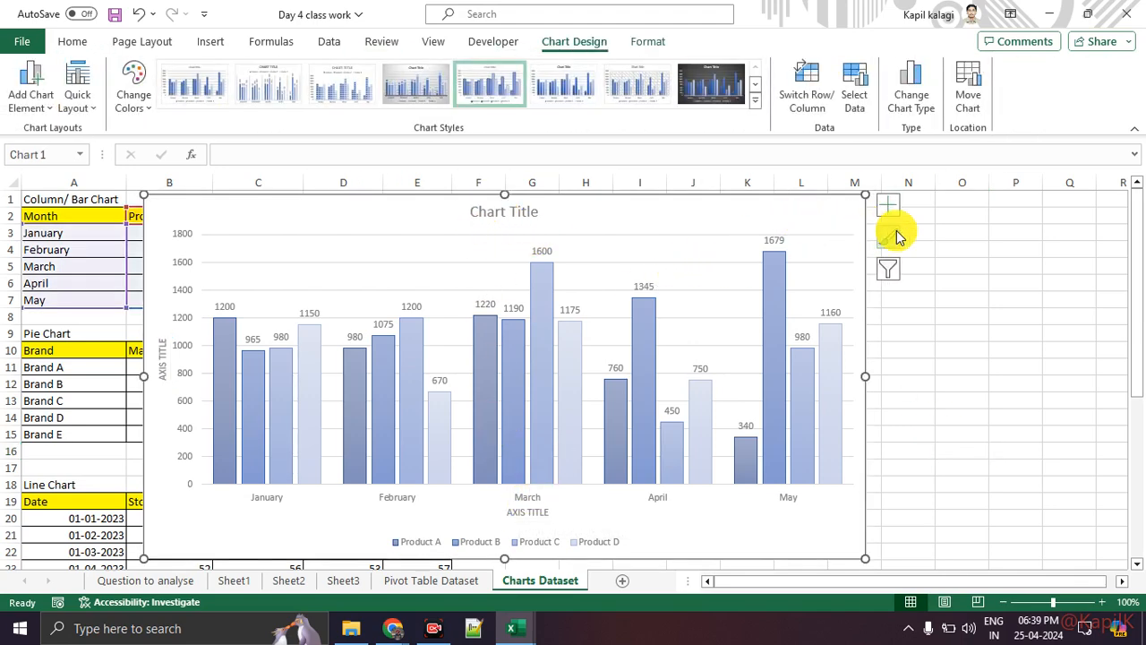
pyautogui.click(754, 101)
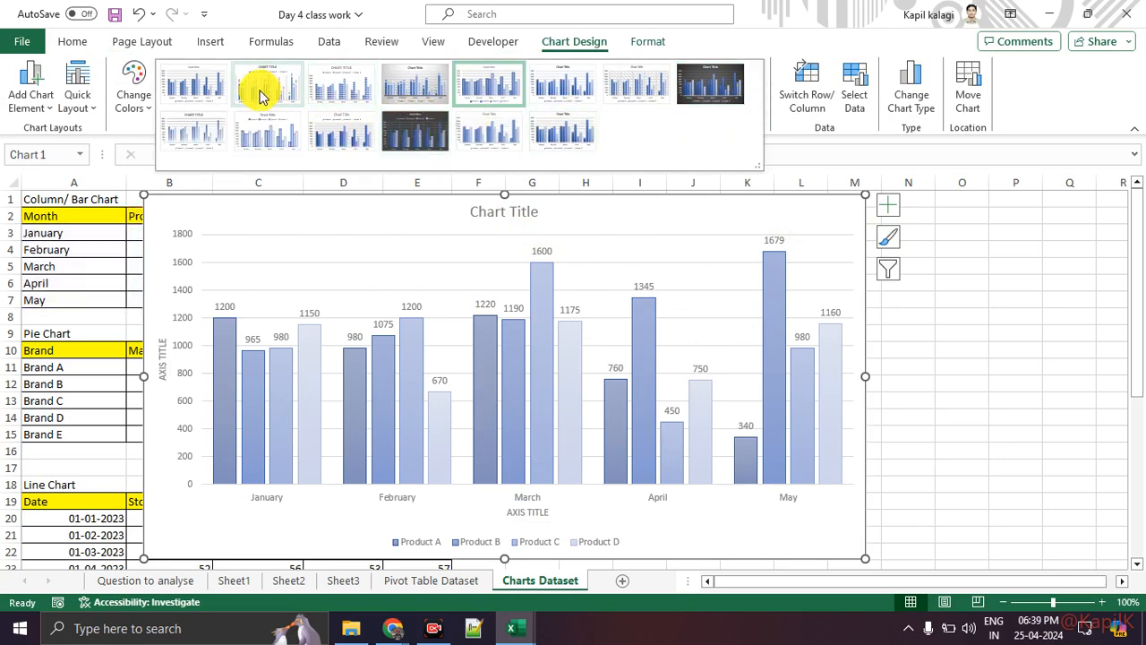
pyautogui.click(259, 93)
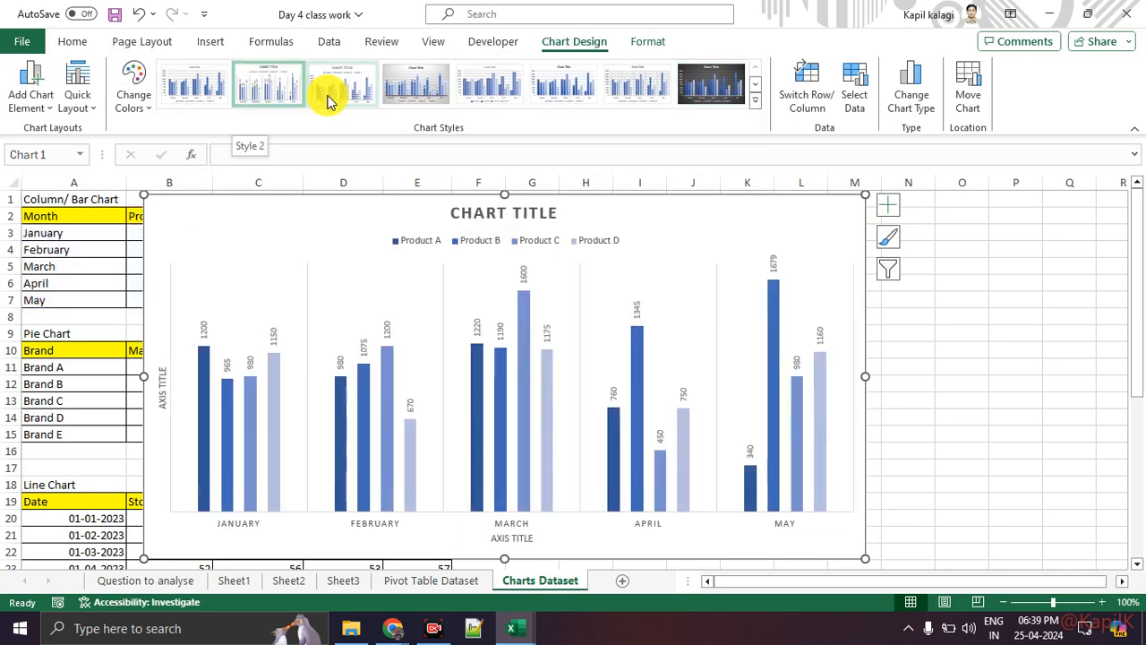
pyautogui.click(332, 93)
# Apply the first Colorful palette to the bars and settle on plain Style 1.
pyautogui.click(131, 98)
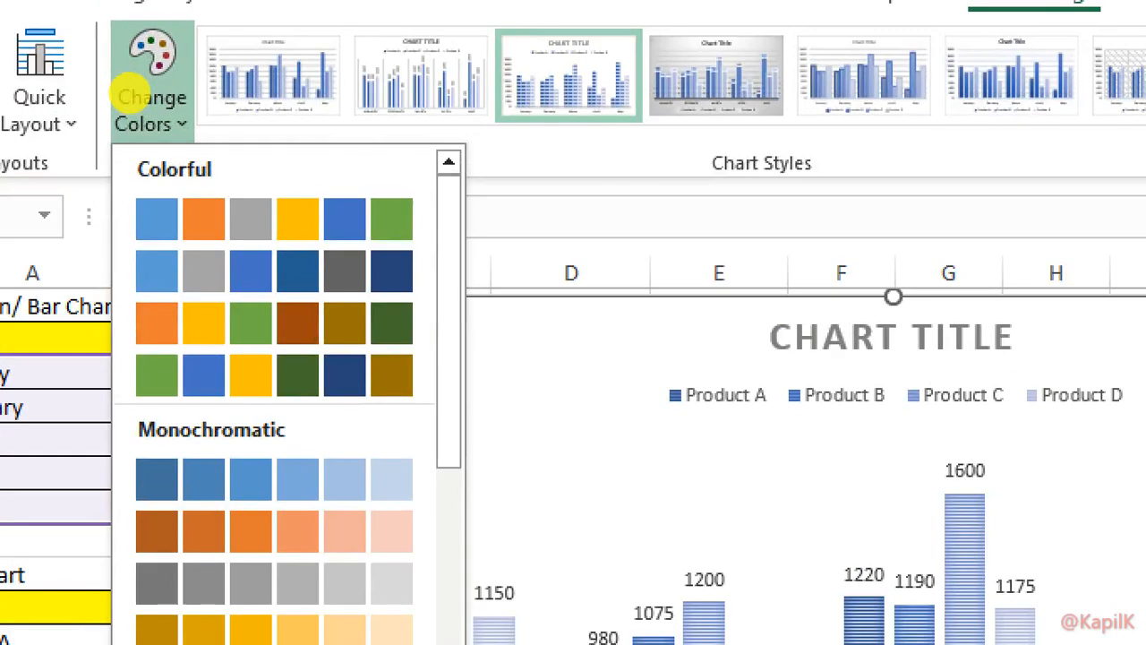
pyautogui.click(126, 182)
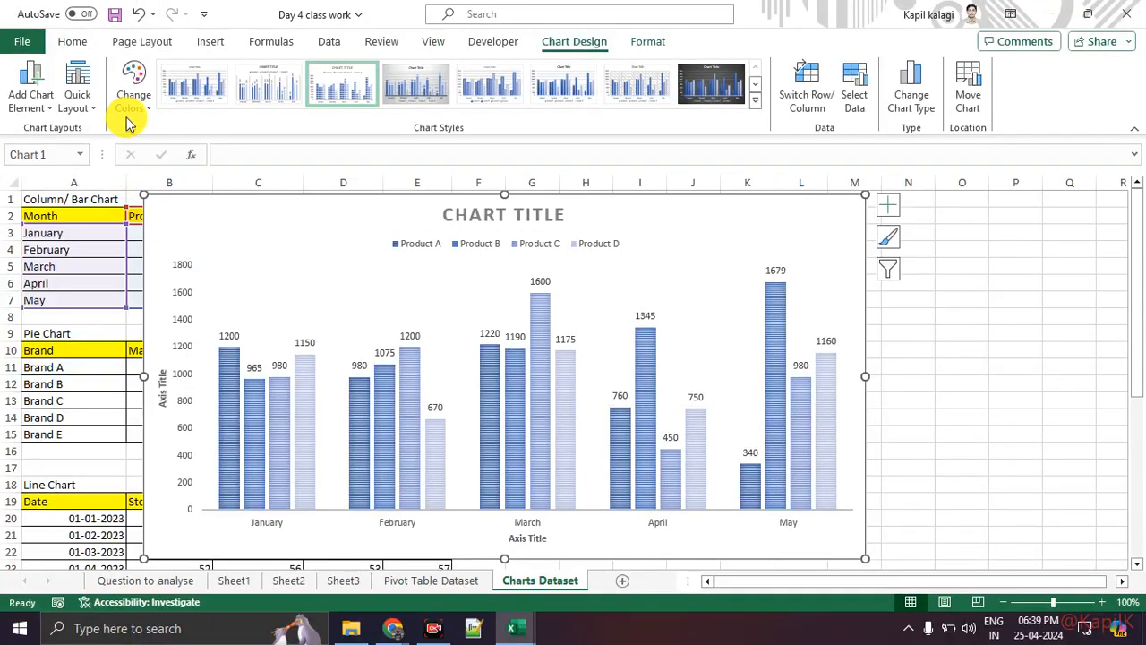
pyautogui.click(131, 109)
pyautogui.click(153, 165)
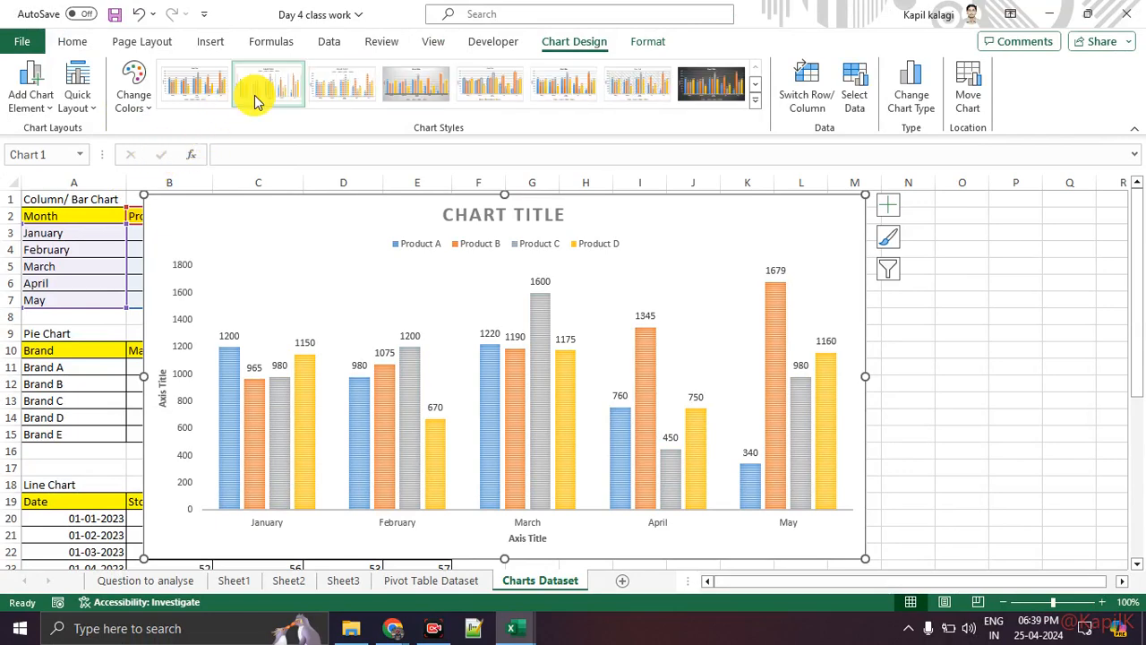
pyautogui.click(255, 94)
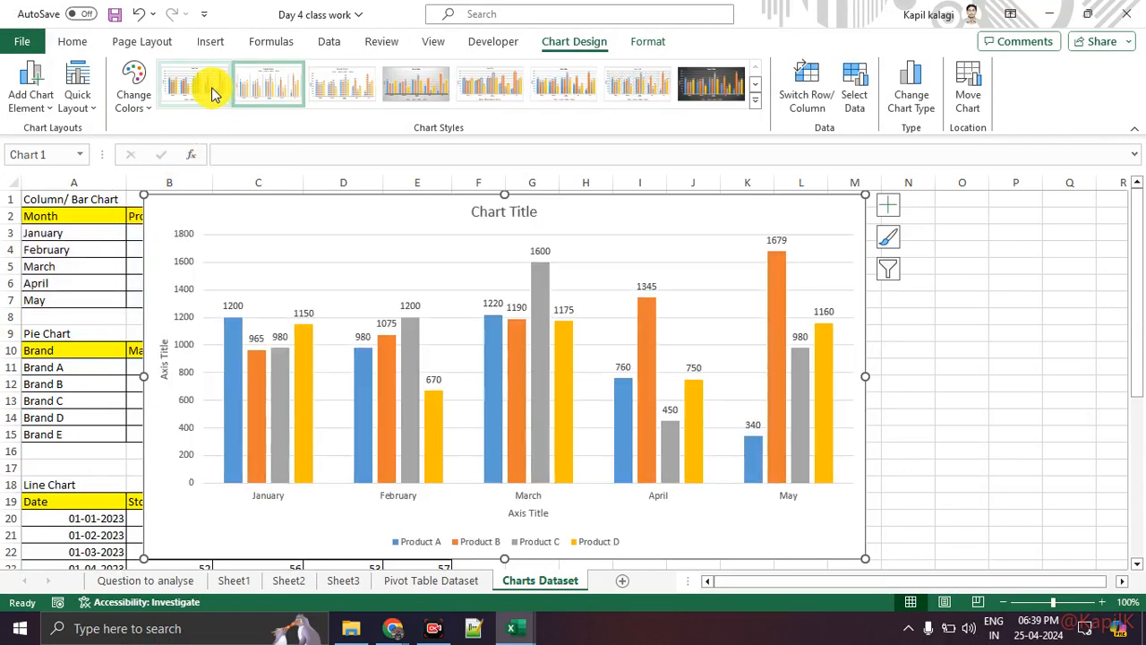
pyautogui.click(213, 93)
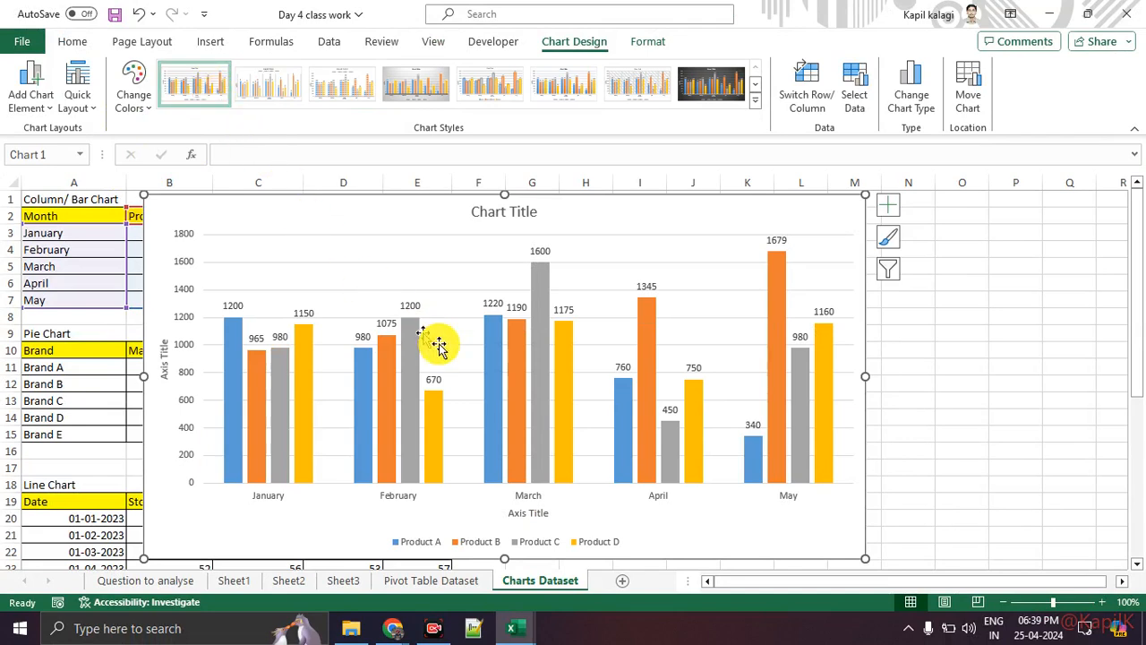
# Widen the chart and change the horizontal axis title to read 2023.
pyautogui.moveTo(863, 376); pyautogui.dragTo(931, 376)
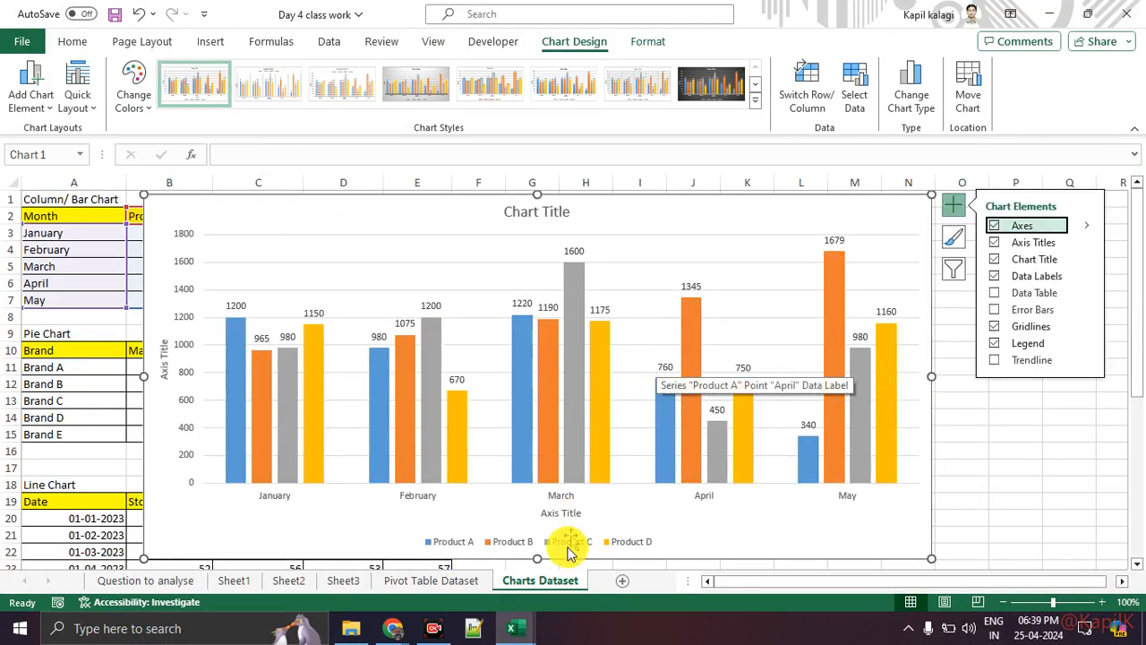
pyautogui.click(563, 512)
pyautogui.doubleClick(563, 512)
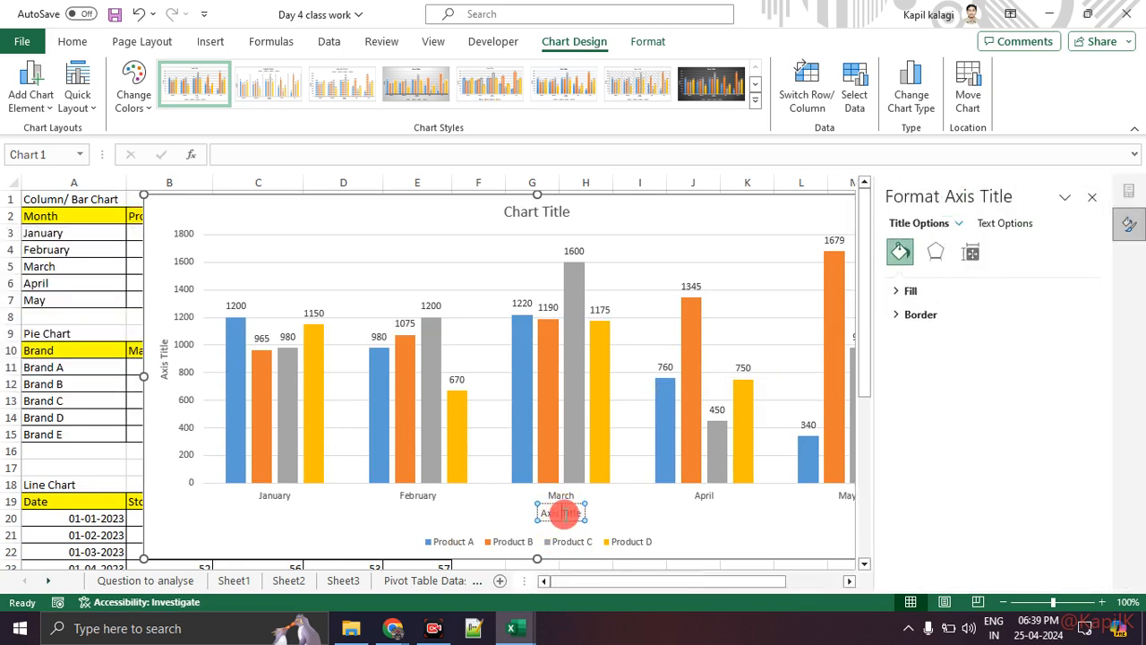
pyautogui.press('BackSpace')
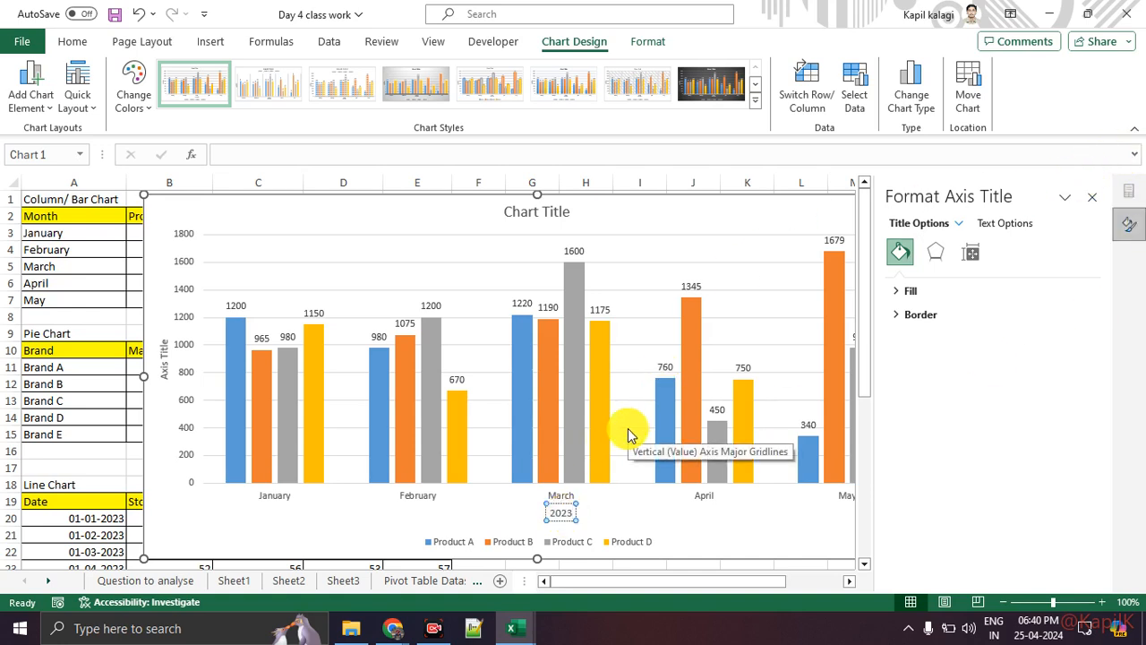
pyautogui.moveTo(583, 518)
pyautogui.mouseDown()
pyautogui.moveTo(750, 353)
pyautogui.moveTo(881, 297)
pyautogui.mouseUp()
pyautogui.moveTo(885, 178)
pyautogui.mouseDown()
pyautogui.moveTo(1087, 171)
pyautogui.moveTo(1101, 485)
pyautogui.moveTo(888, 281)
pyautogui.moveTo(877, 170)
pyautogui.mouseUp()
pyautogui.press('Escape')
# Browse the axis title's effects, shadow, glow, size, border and fill settings.
pyautogui.click(938, 261)
pyautogui.click(894, 291)
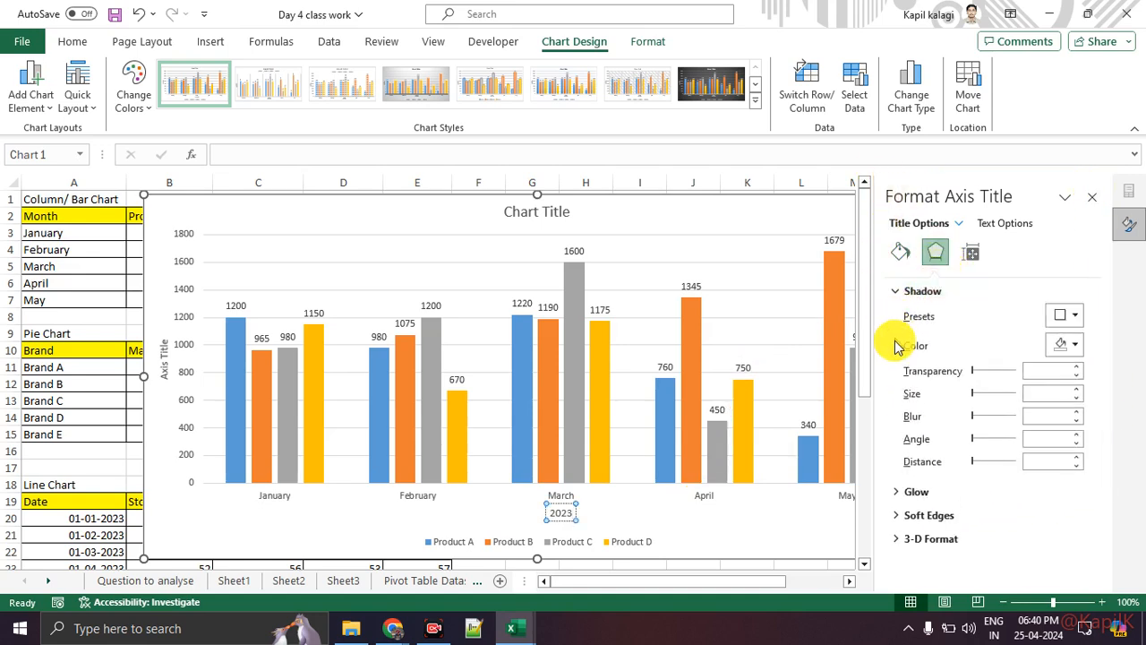
pyautogui.click(897, 493)
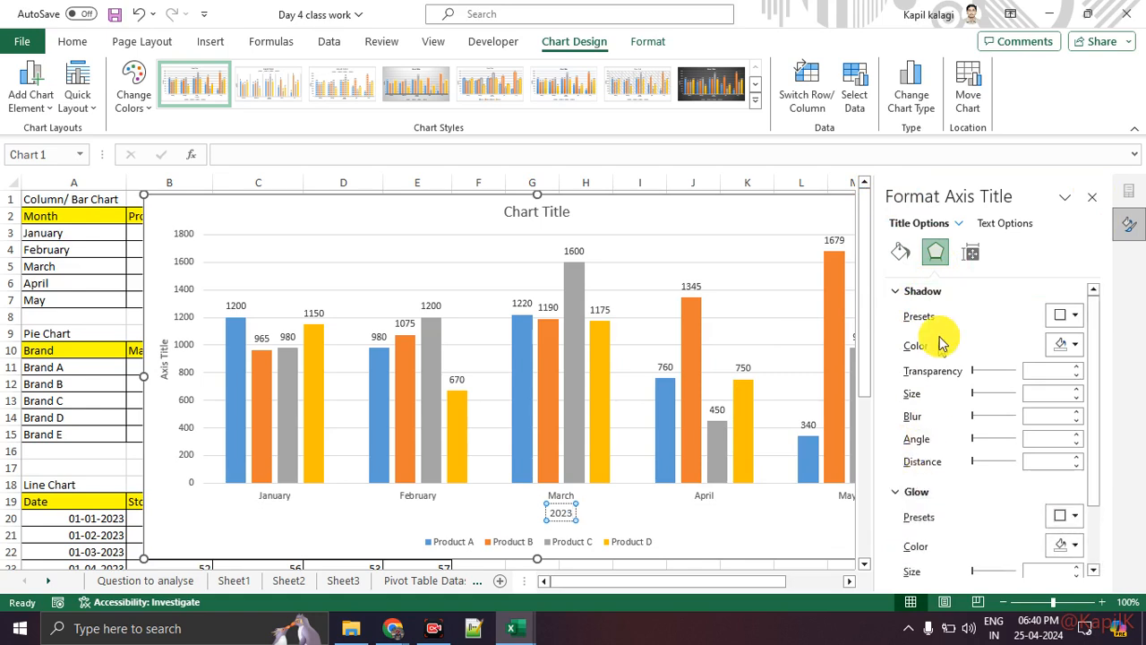
pyautogui.click(974, 254)
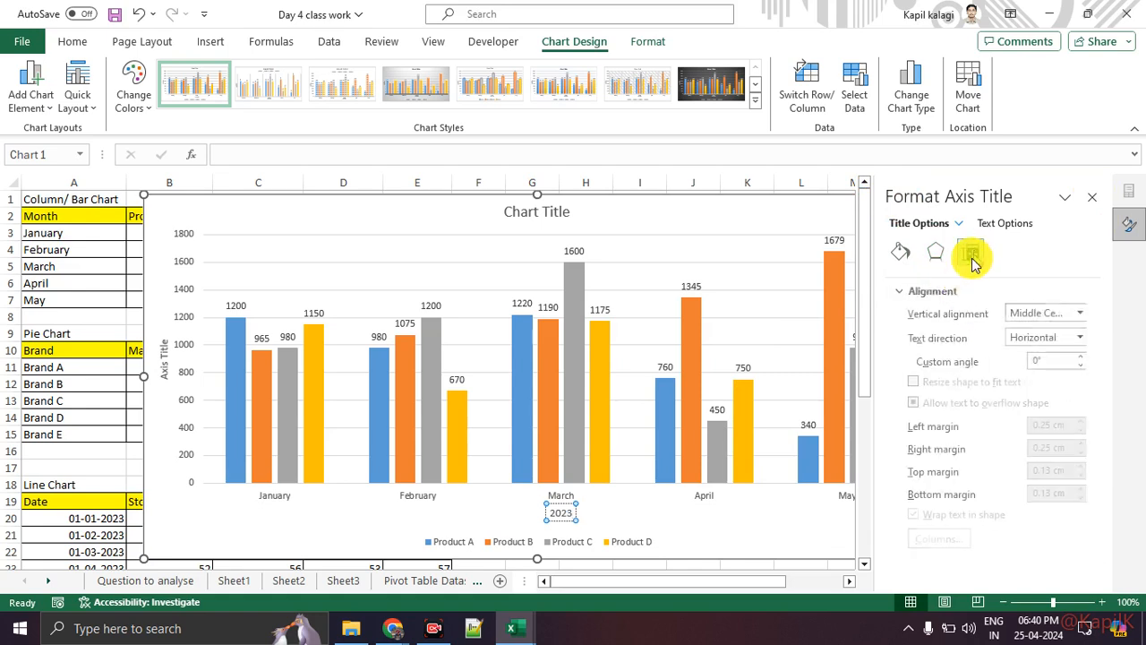
pyautogui.click(901, 255)
pyautogui.click(900, 314)
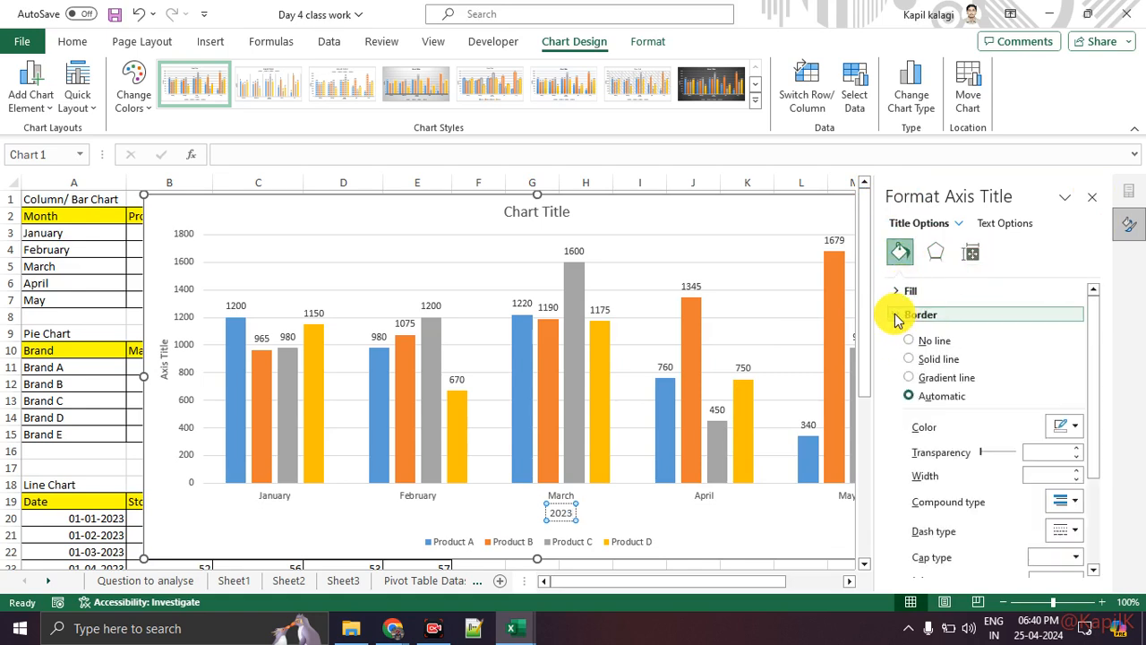
pyautogui.click(903, 292)
pyautogui.scroll(-5, 979, 369)
pyautogui.scroll(-3, 989, 425)
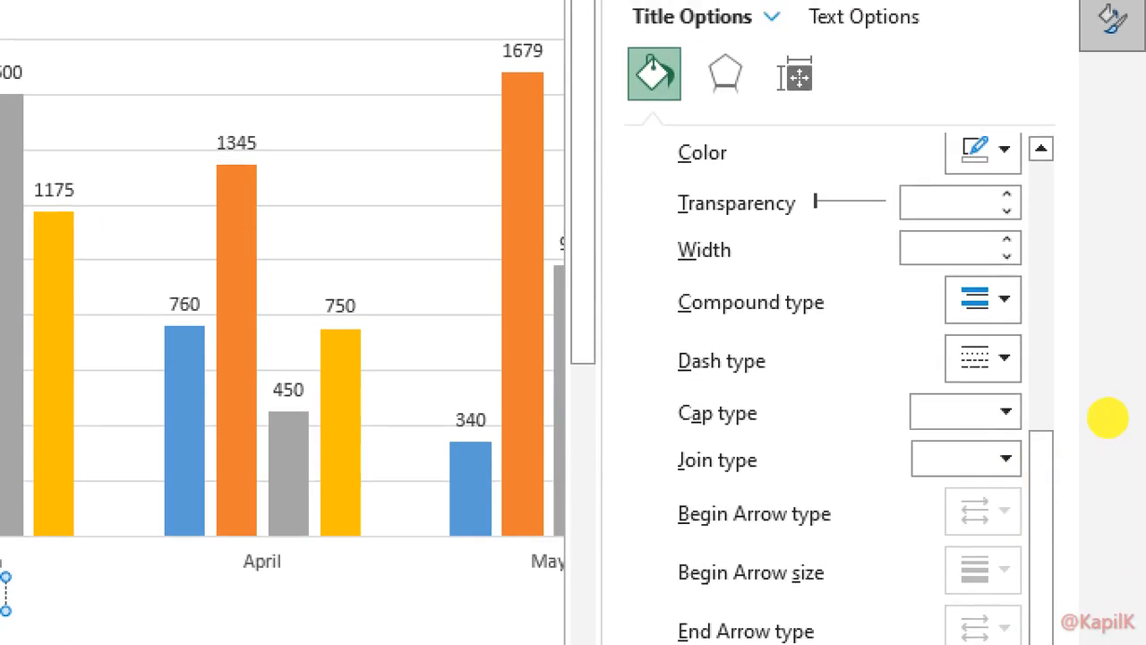
pyautogui.click(1026, 355)
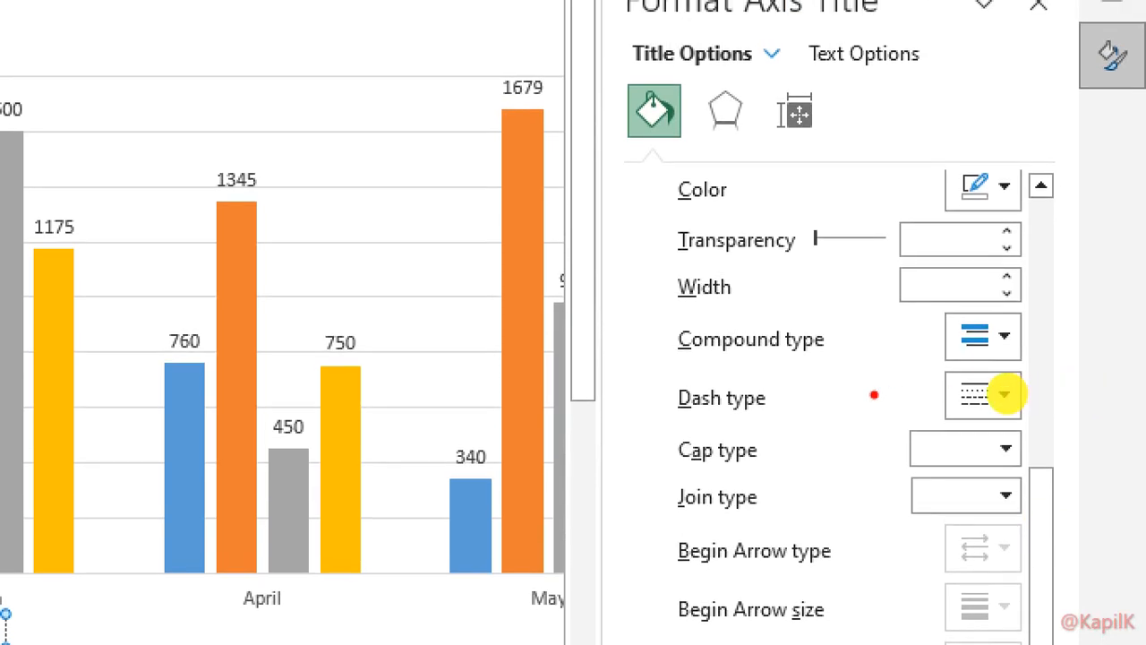
# Drag across the sheet a few times, then close the Format Axis Title pane.
pyautogui.moveTo(677, 329)
pyautogui.mouseDown()
pyautogui.moveTo(921, 325)
pyautogui.moveTo(964, 361)
pyautogui.mouseUp()
pyautogui.moveTo(655, 536); pyautogui.dragTo(785, 530)
pyautogui.moveTo(684, 573); pyautogui.dragTo(882, 565)
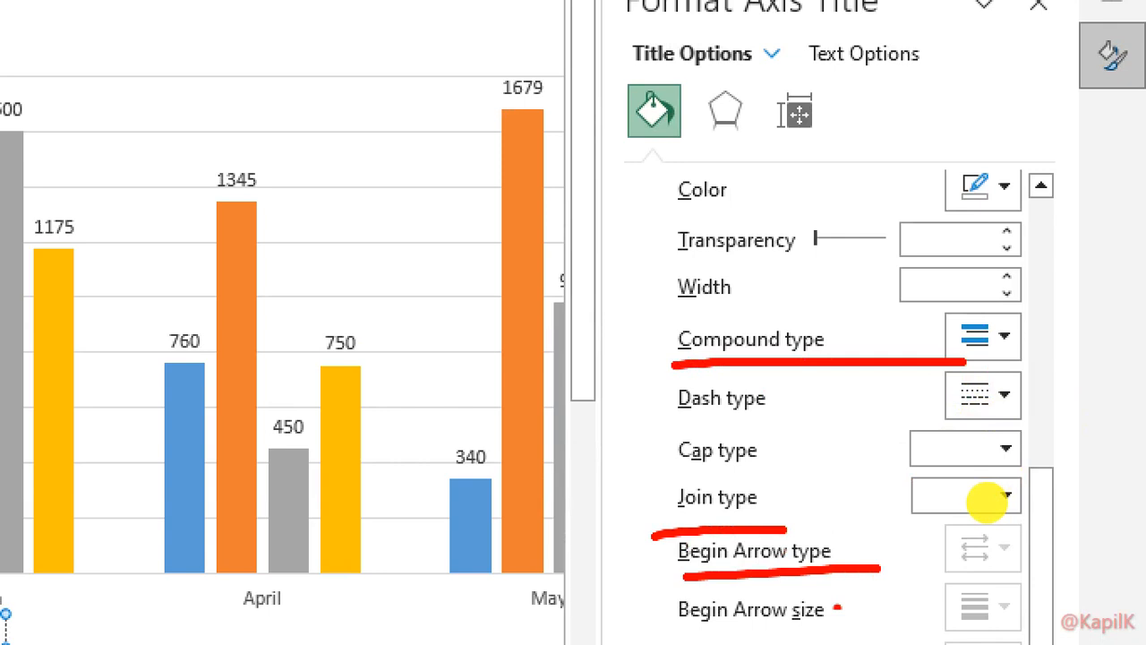
pyautogui.moveTo(950, 576)
pyautogui.mouseDown()
pyautogui.moveTo(952, 537)
pyautogui.moveTo(966, 546)
pyautogui.mouseUp()
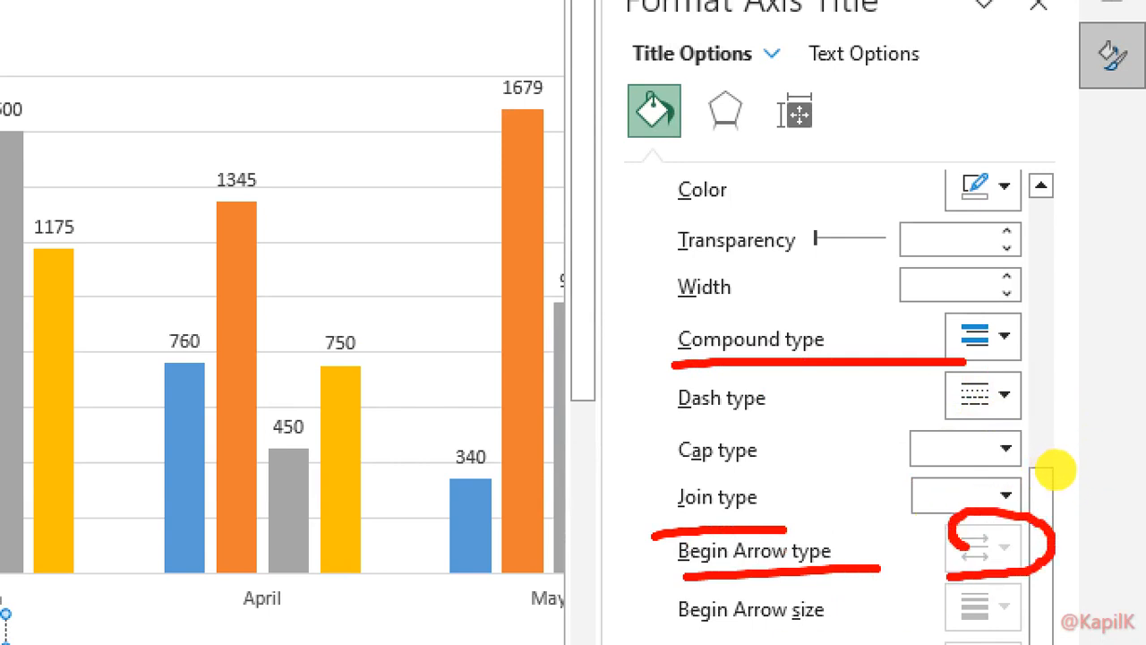
pyautogui.moveTo(691, 639); pyautogui.dragTo(1083, 632)
pyautogui.press('Escape')
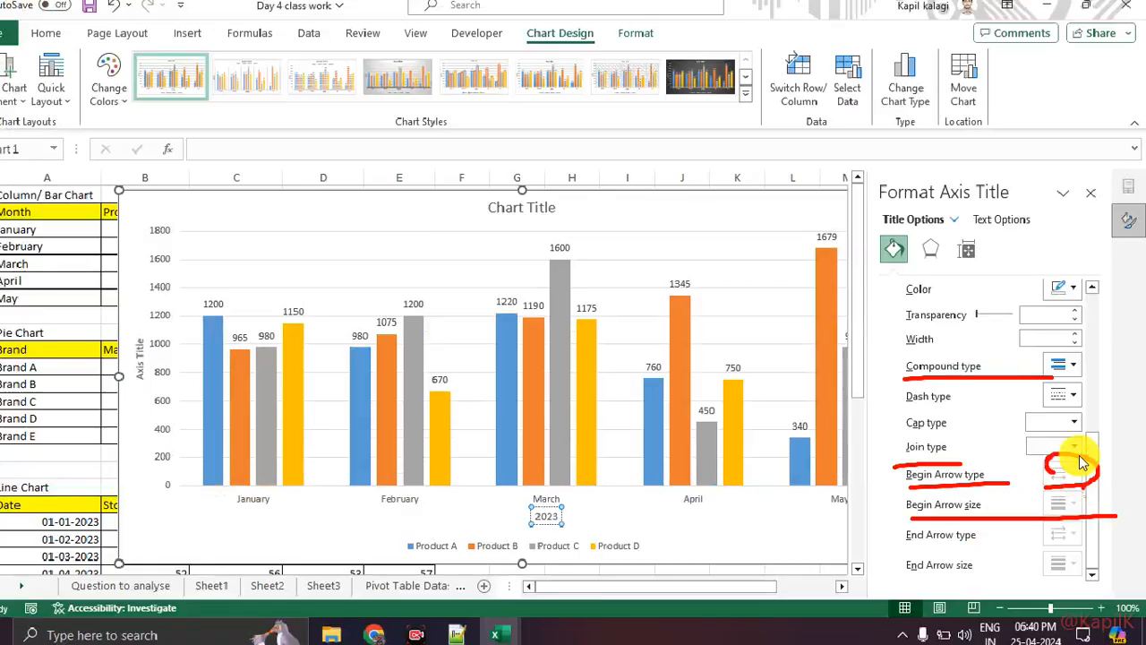
pyautogui.click(1100, 200)
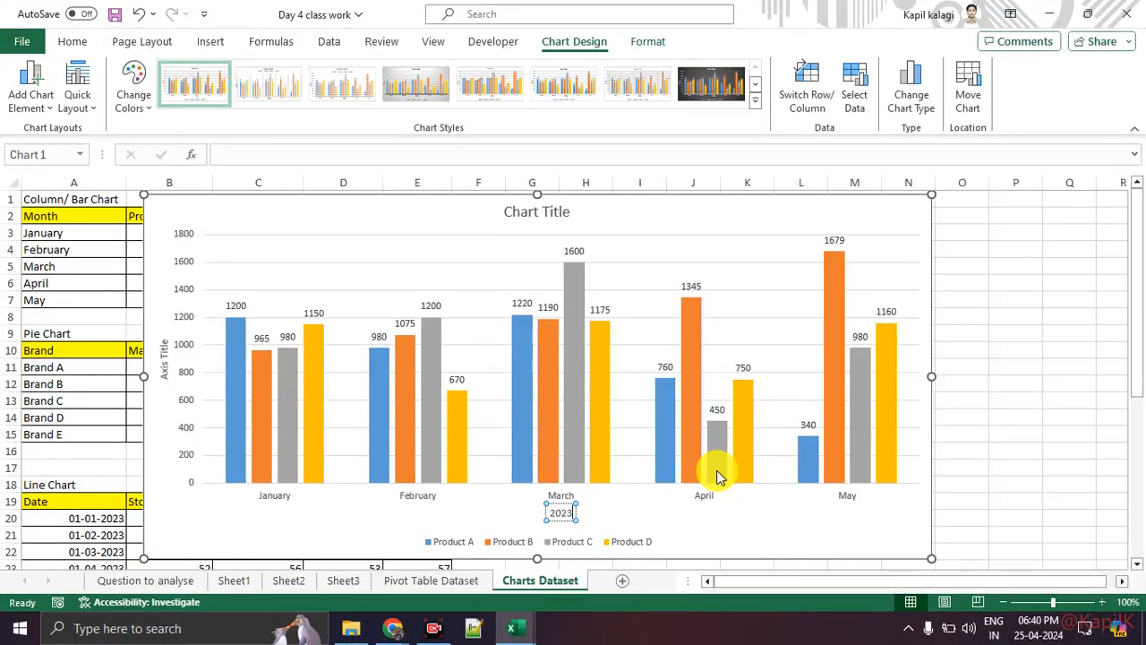
# Replace the vertical axis placeholder with the caption 'Sales in Thousands'.
pyautogui.click(695, 513)
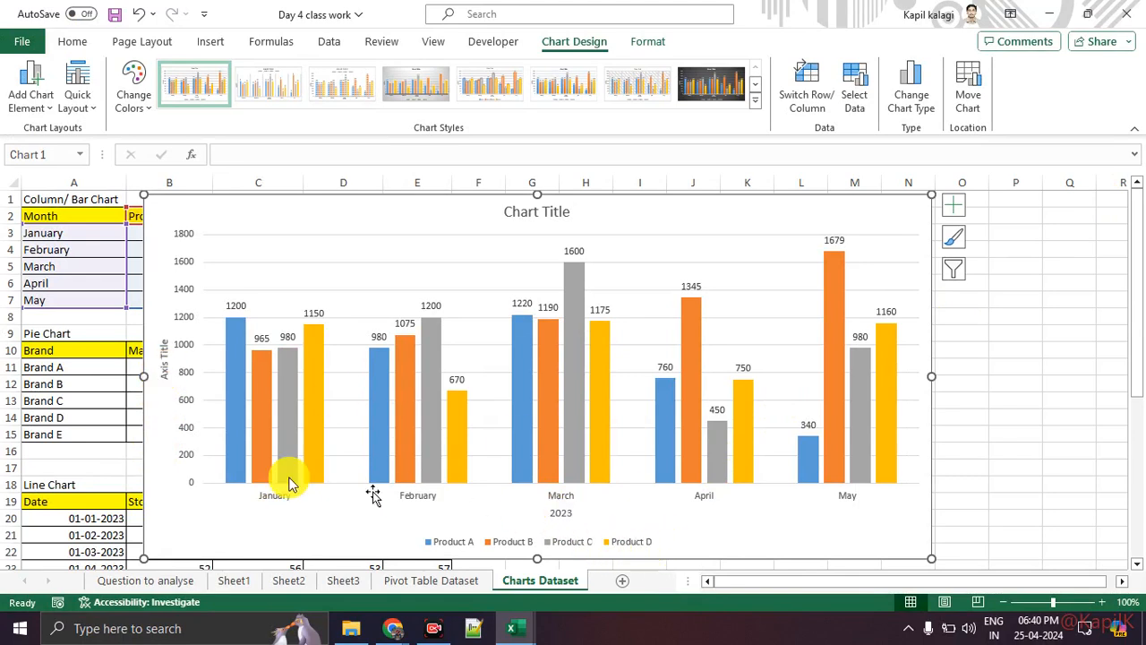
pyautogui.click(162, 358)
pyautogui.doubleClick(162, 358)
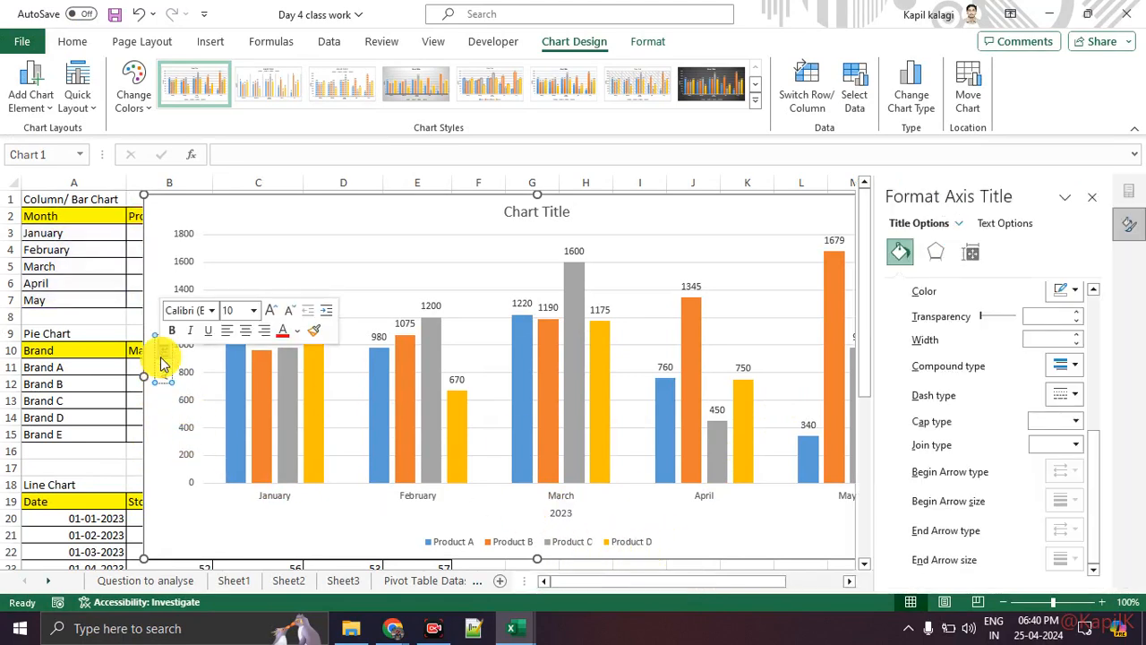
pyautogui.press('BackSpace')
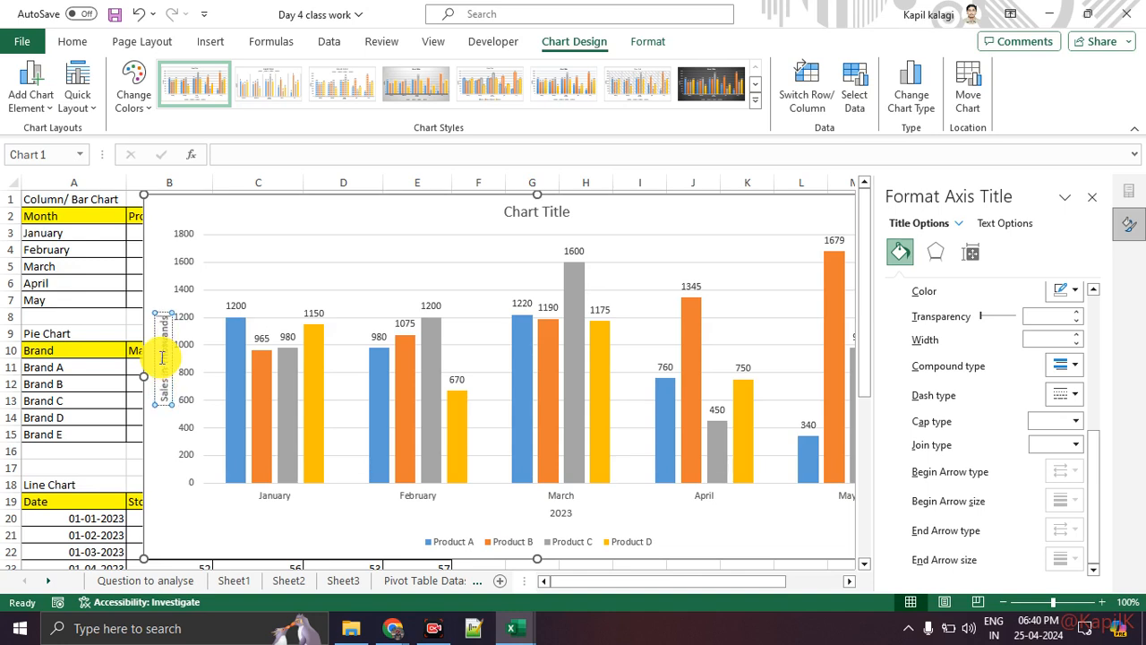
pyautogui.press('Return')
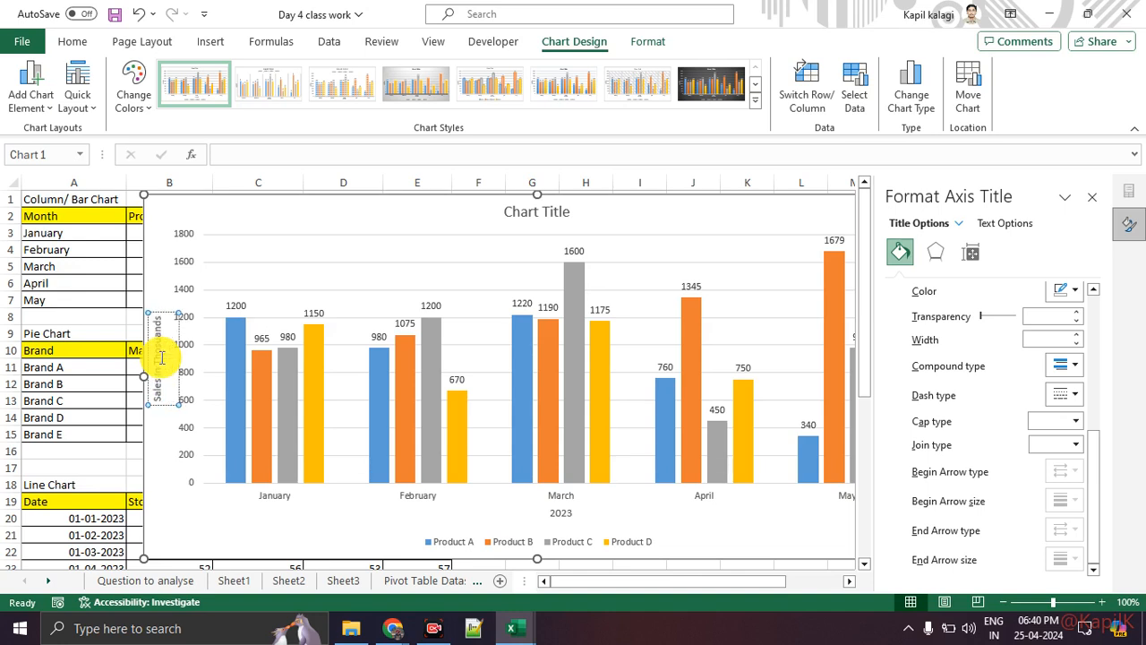
pyautogui.press('Escape')
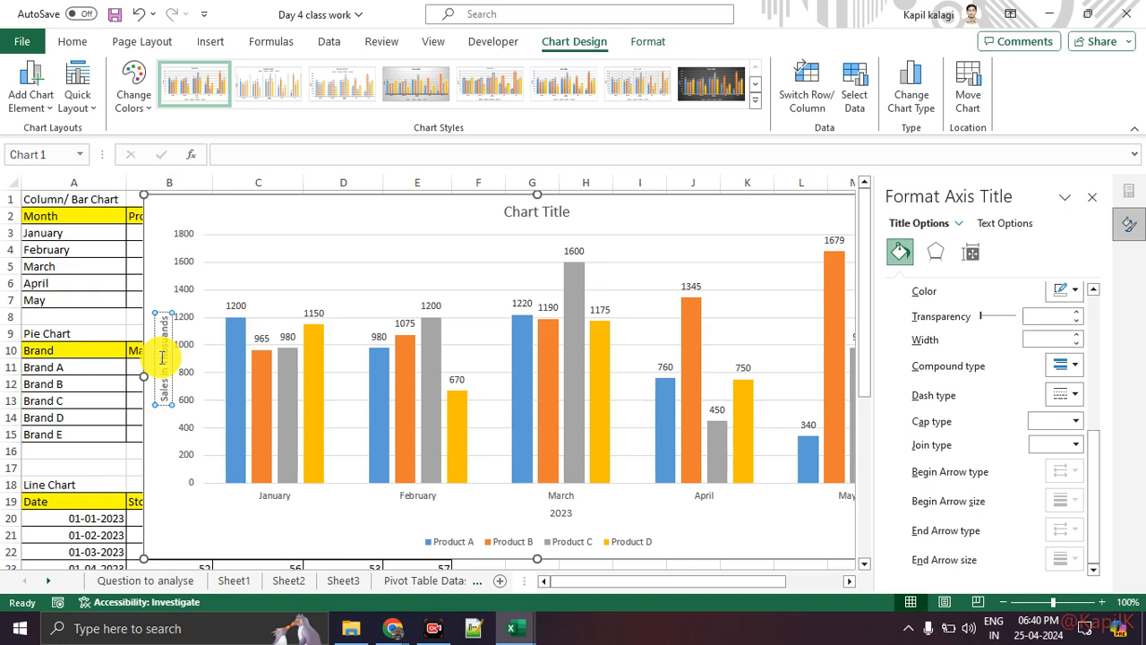
# Retitle the chart 'Month on Month sales for Products' and close the Format Chart Title pane.
pyautogui.click(306, 241)
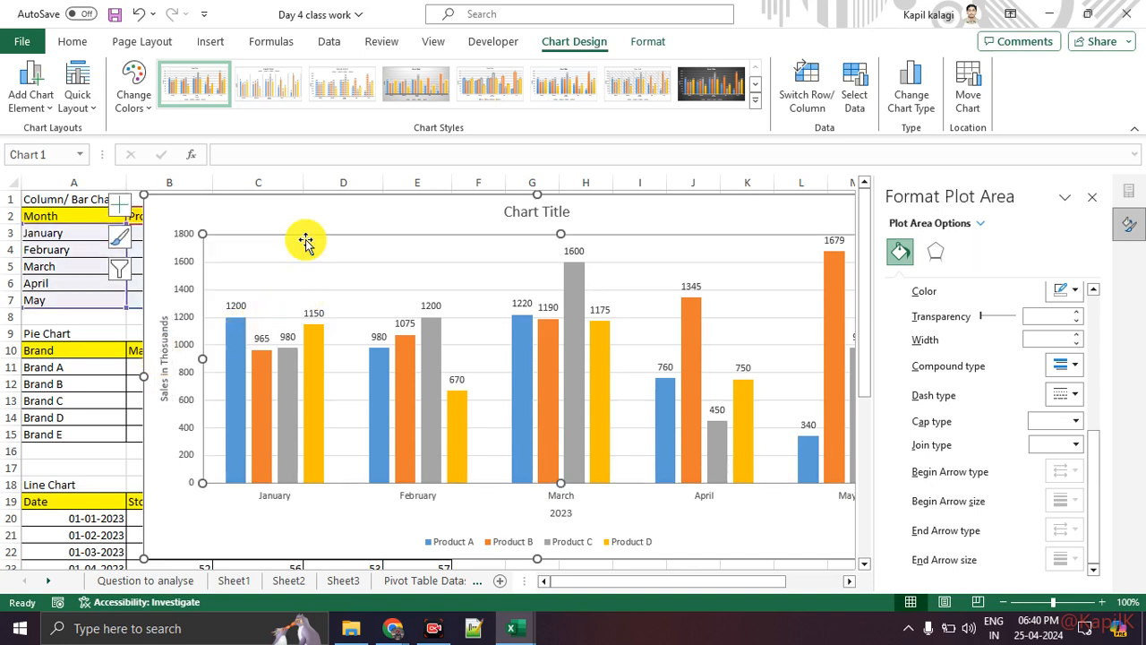
pyautogui.press('Escape')
pyautogui.click(1089, 197)
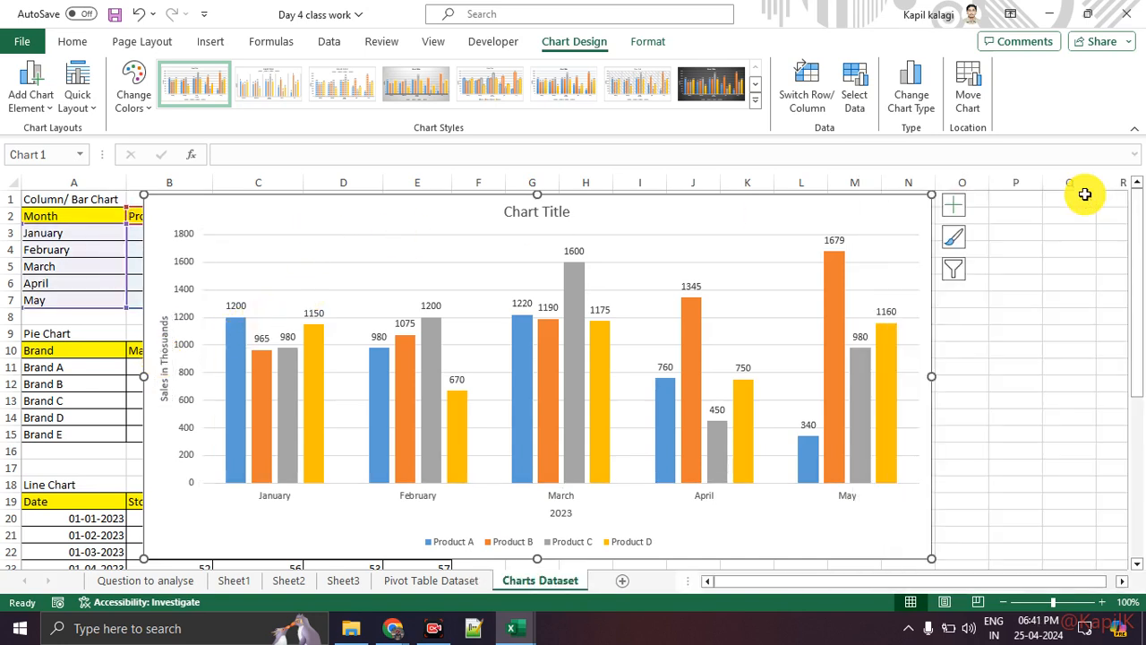
pyautogui.doubleClick(536, 212)
pyautogui.tripleClick(540, 217)
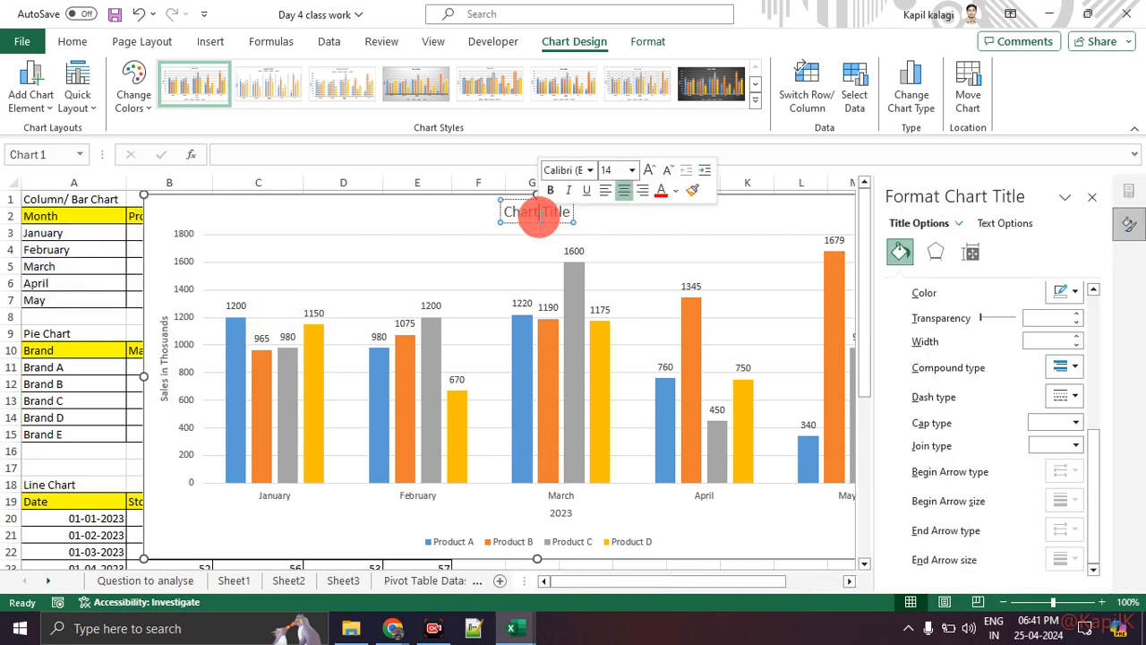
pyautogui.press('BackSpace')
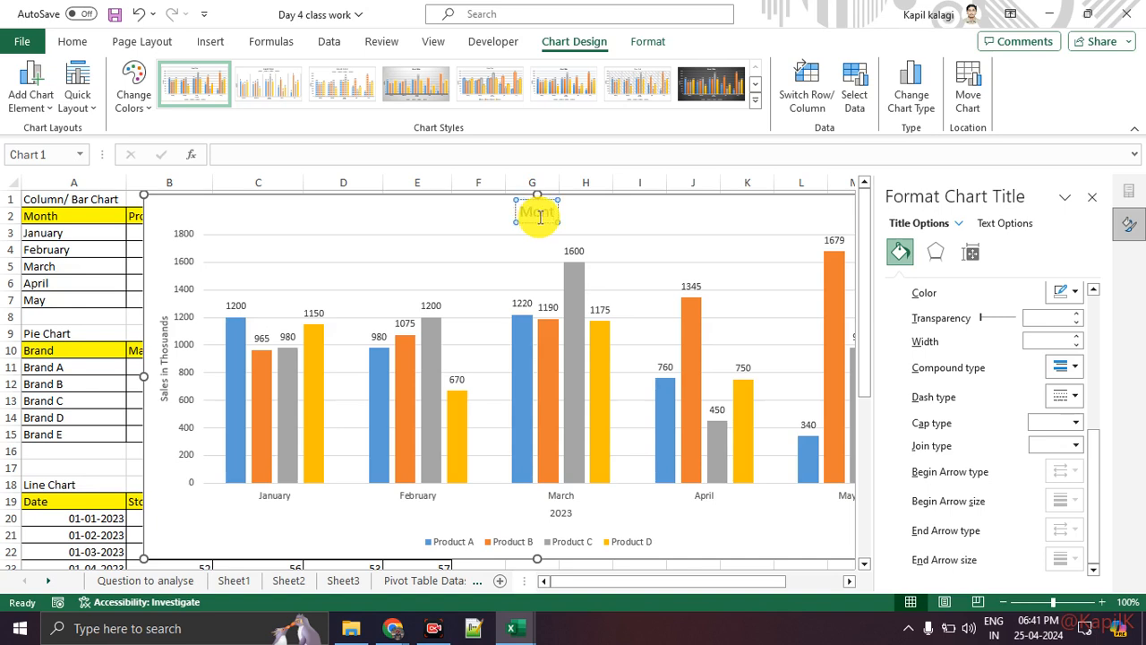
pyautogui.write('Mon')
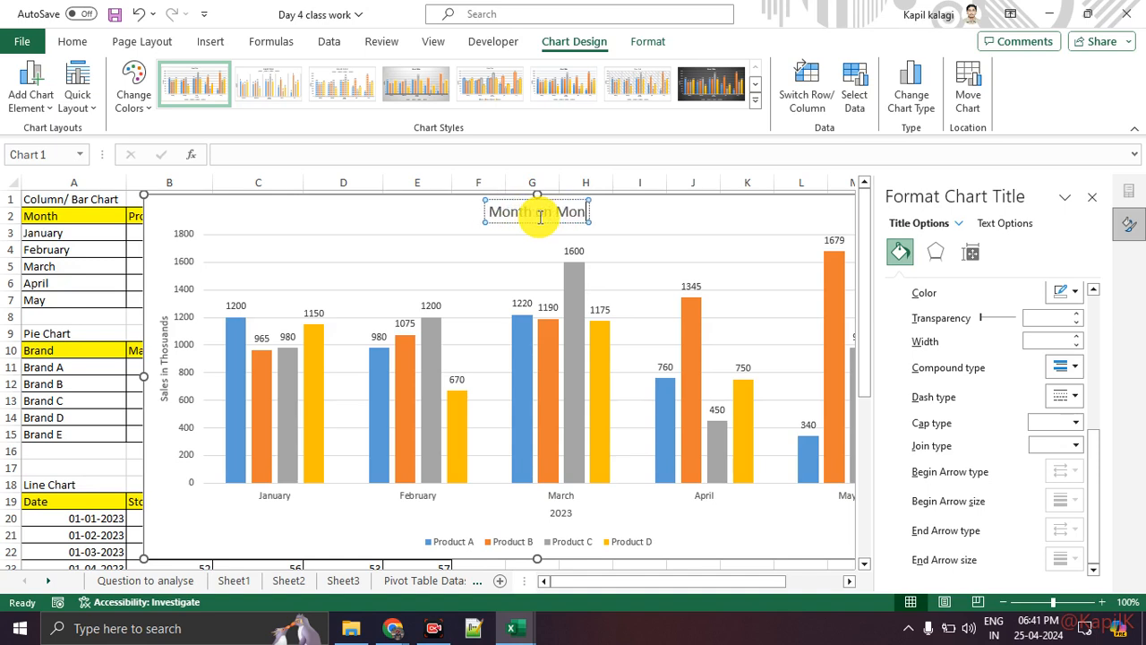
pyautogui.write('th sales for')
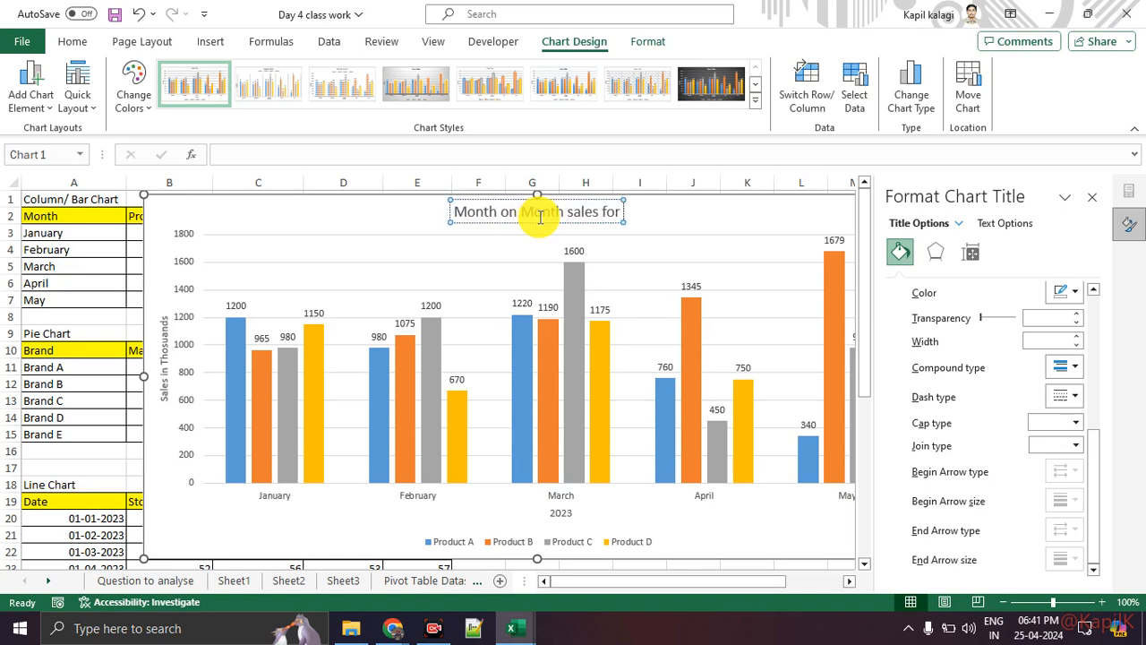
pyautogui.write(' Products')
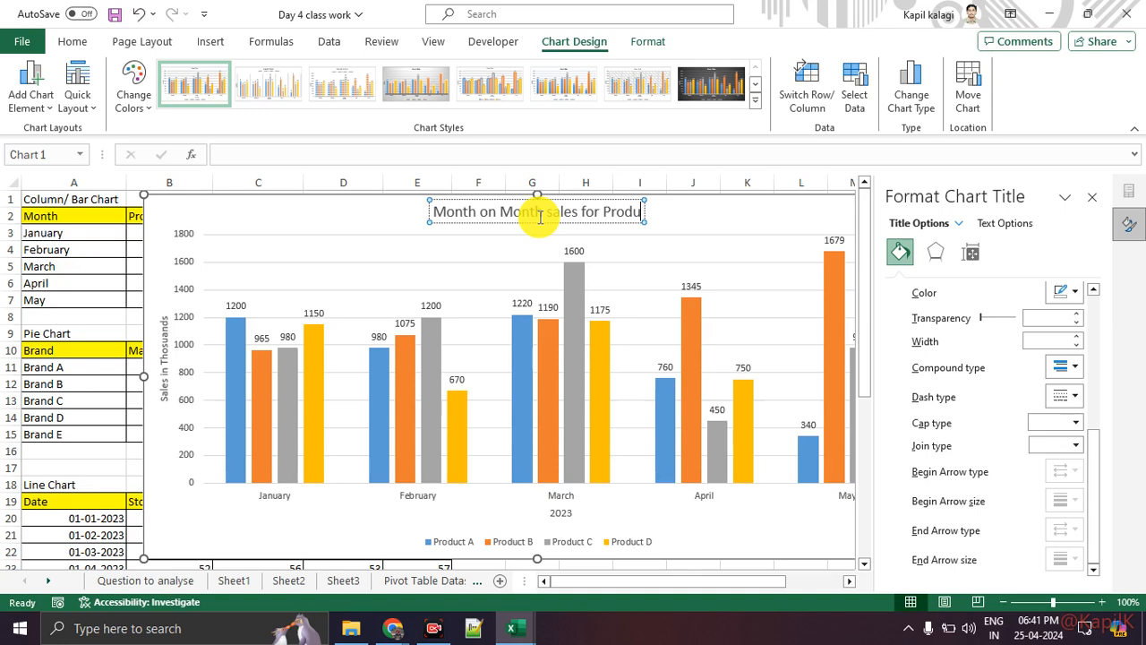
pyautogui.press('BackSpace')
pyautogui.press('BackSpace')
pyautogui.press('BackSpace')
pyautogui.write('cts')
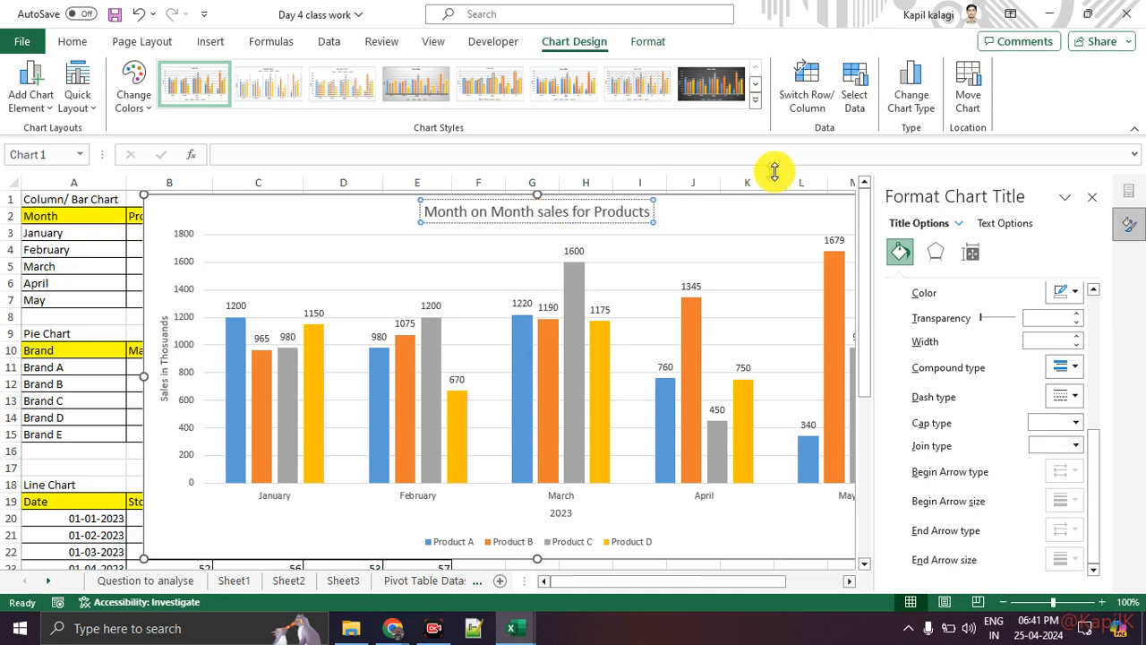
pyautogui.click(1092, 197)
pyautogui.click(865, 243)
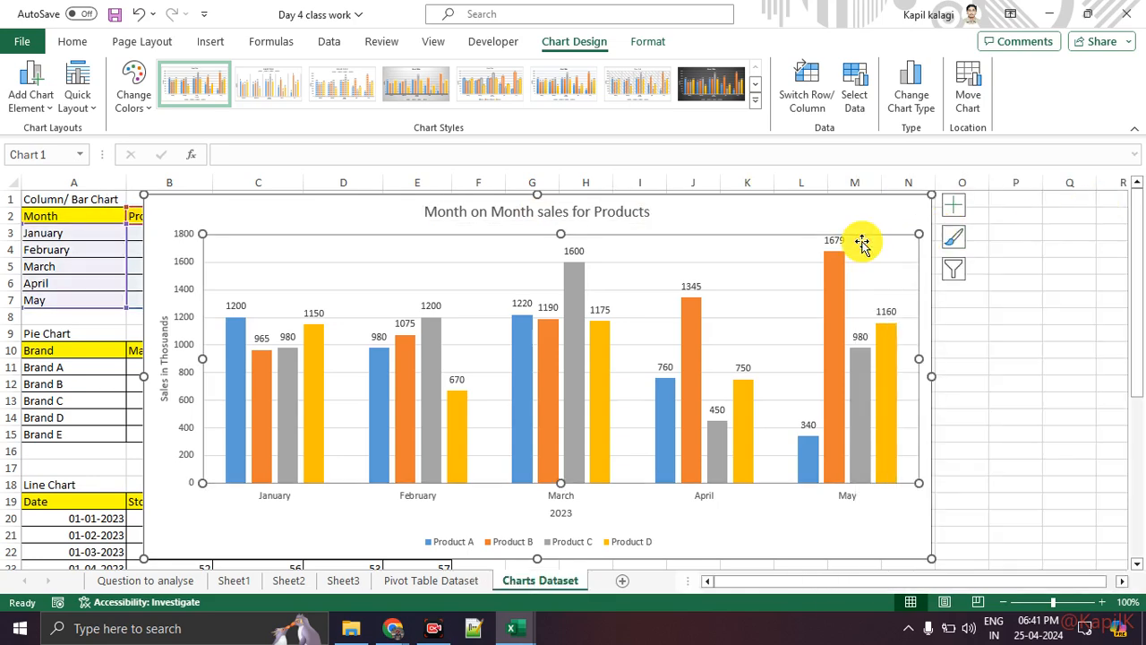
pyautogui.click(1019, 332)
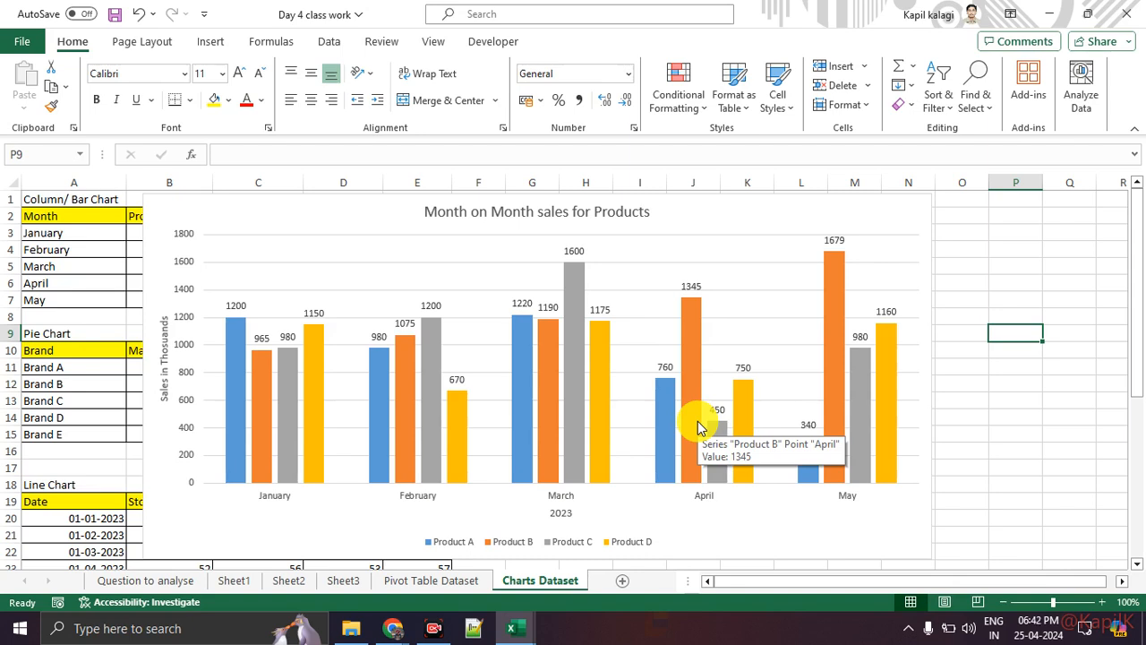
pyautogui.click(691, 214)
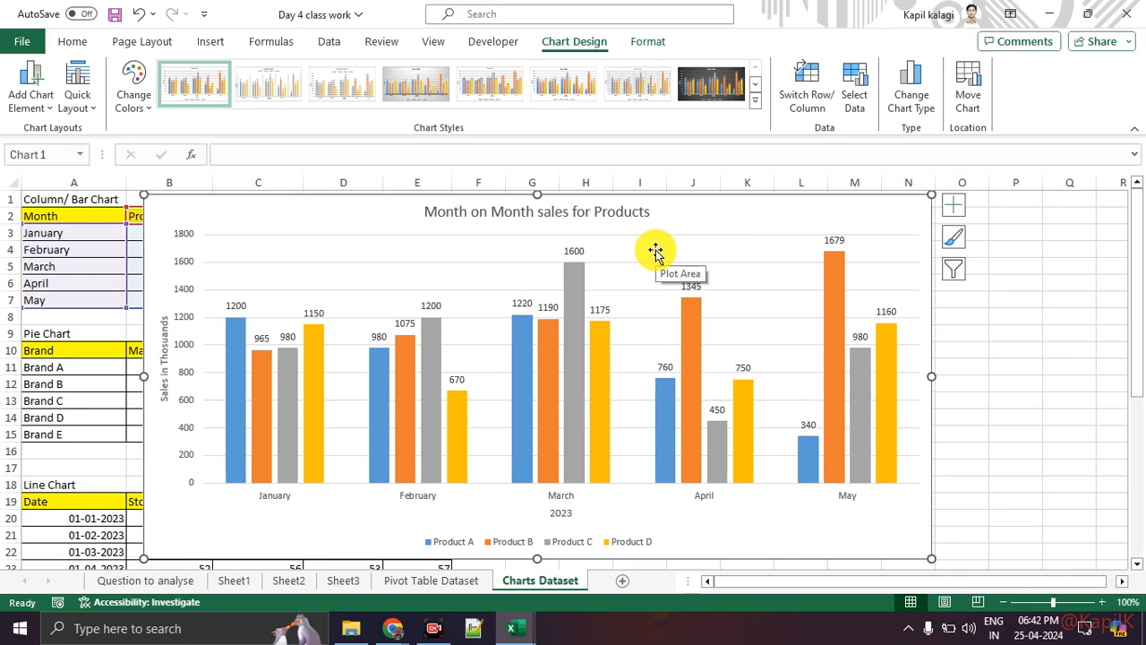
# Search the Start menu for 'word' and launch Microsoft Word.
pyautogui.press('super')
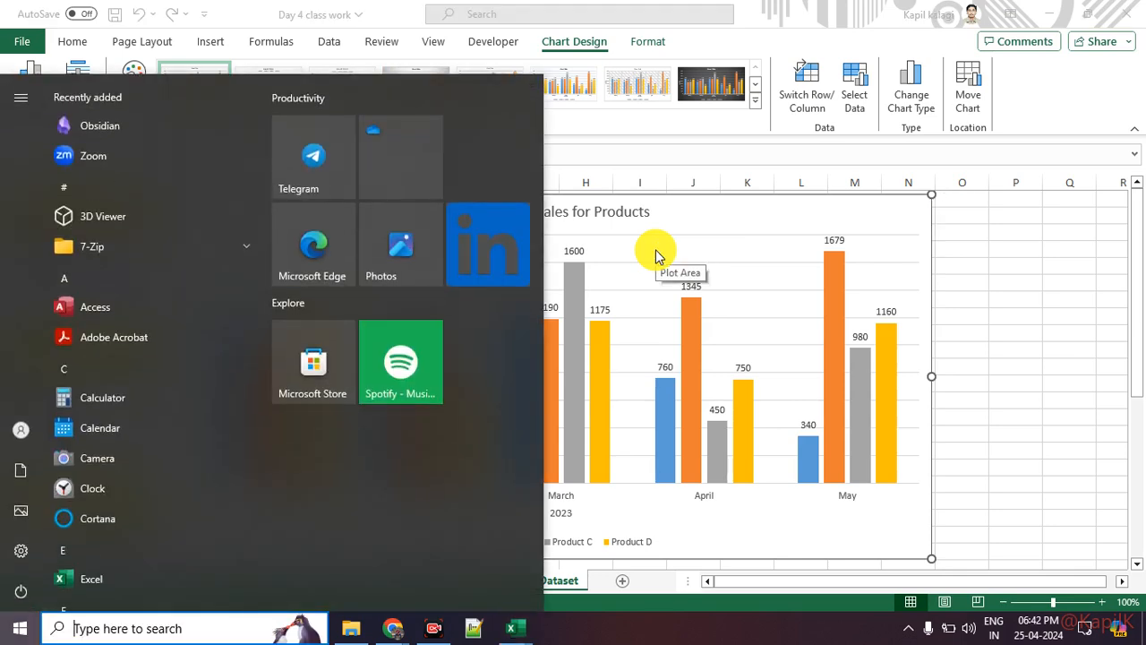
pyautogui.write('power')
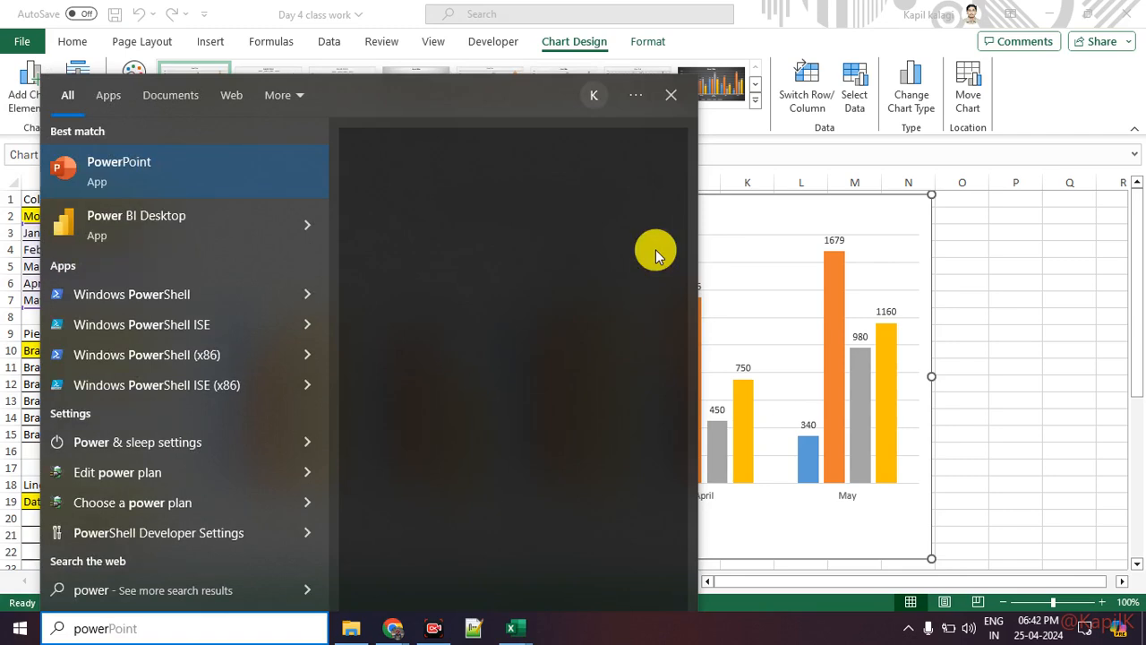
pyautogui.press('BackSpace')
pyautogui.press('BackSpace')
pyautogui.press('BackSpace')
pyautogui.press('BackSpace')
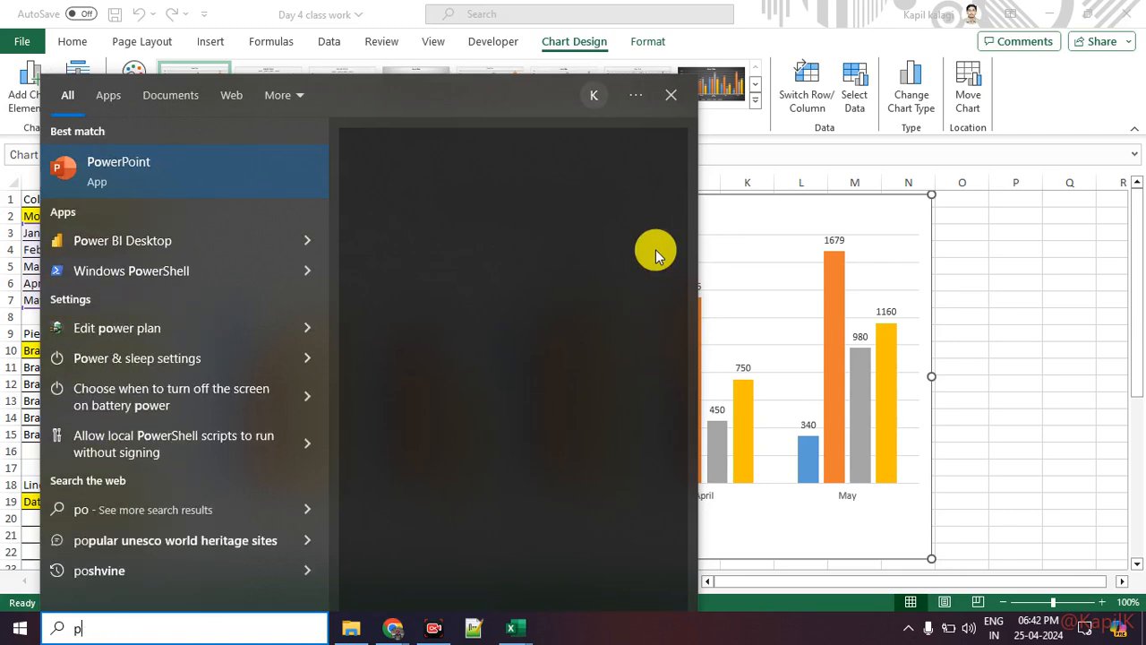
pyautogui.press('BackSpace')
pyautogui.write('word')
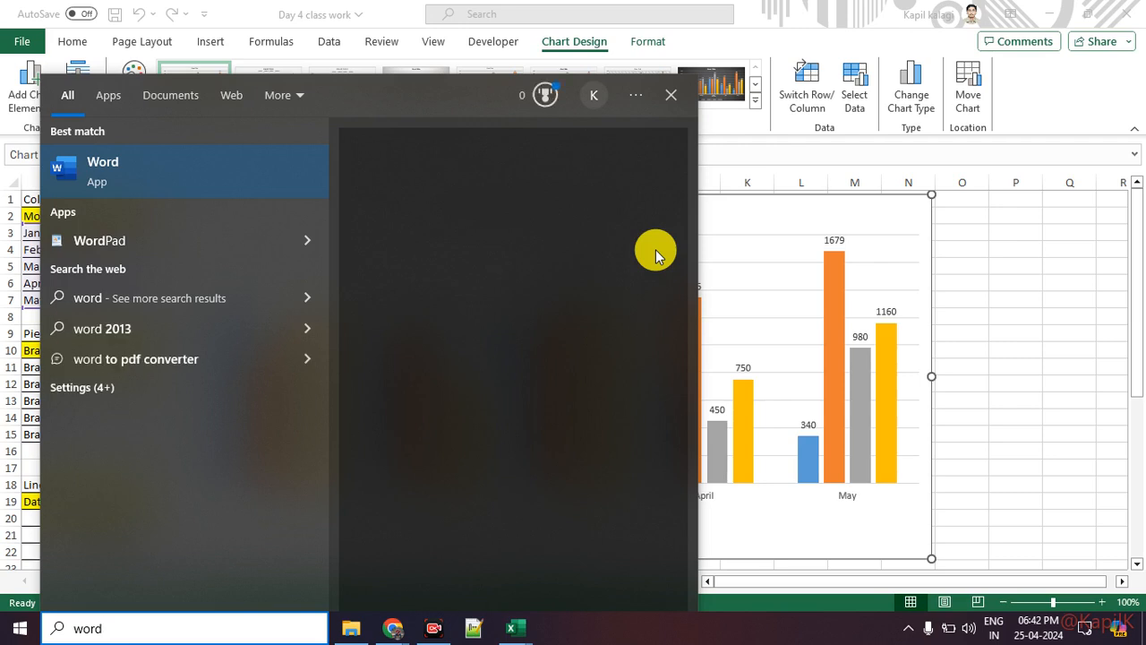
pyautogui.press('Return')
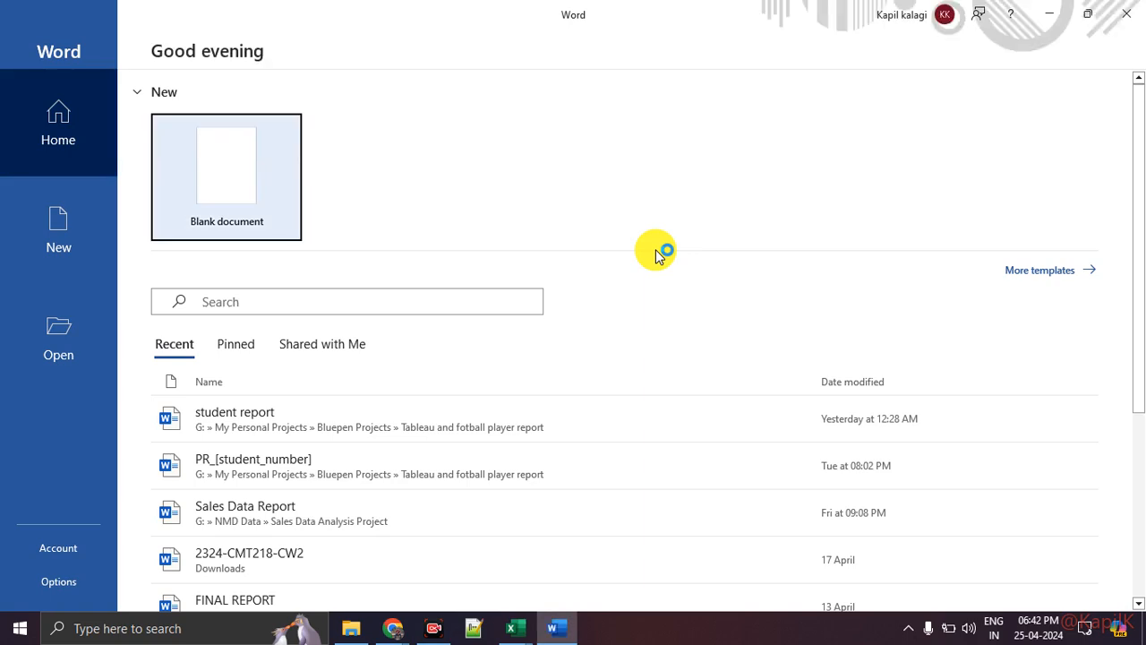
# Create a blank Word document and paste the copied sales chart into it.
pyautogui.press('Return')
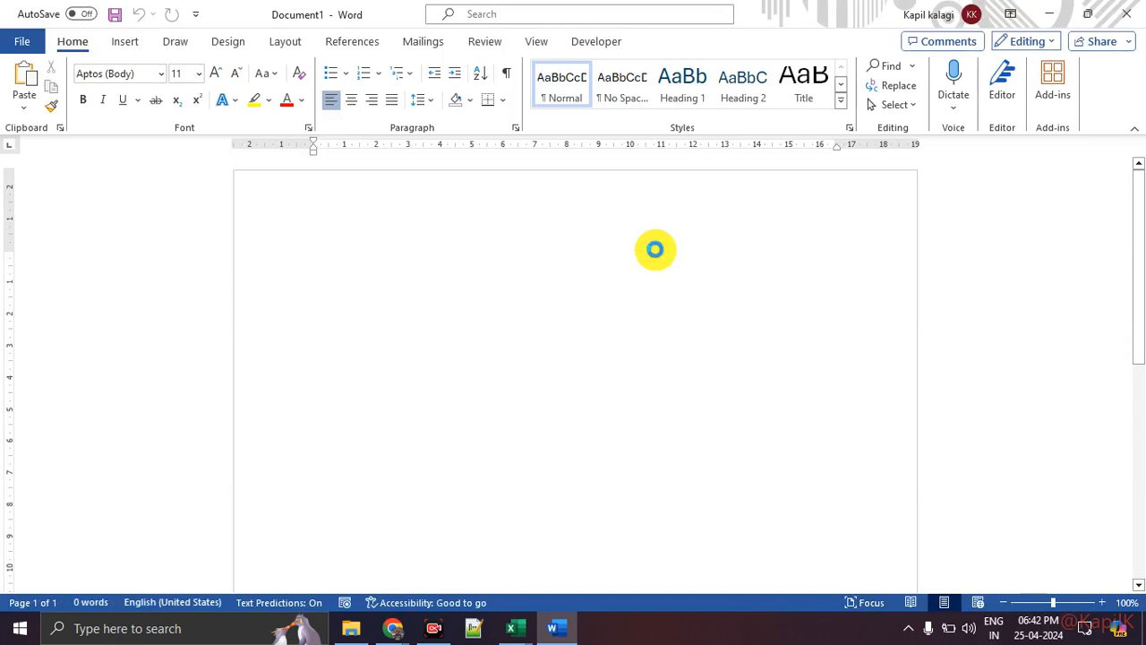
pyautogui.hotkey('ctrl', 'v')
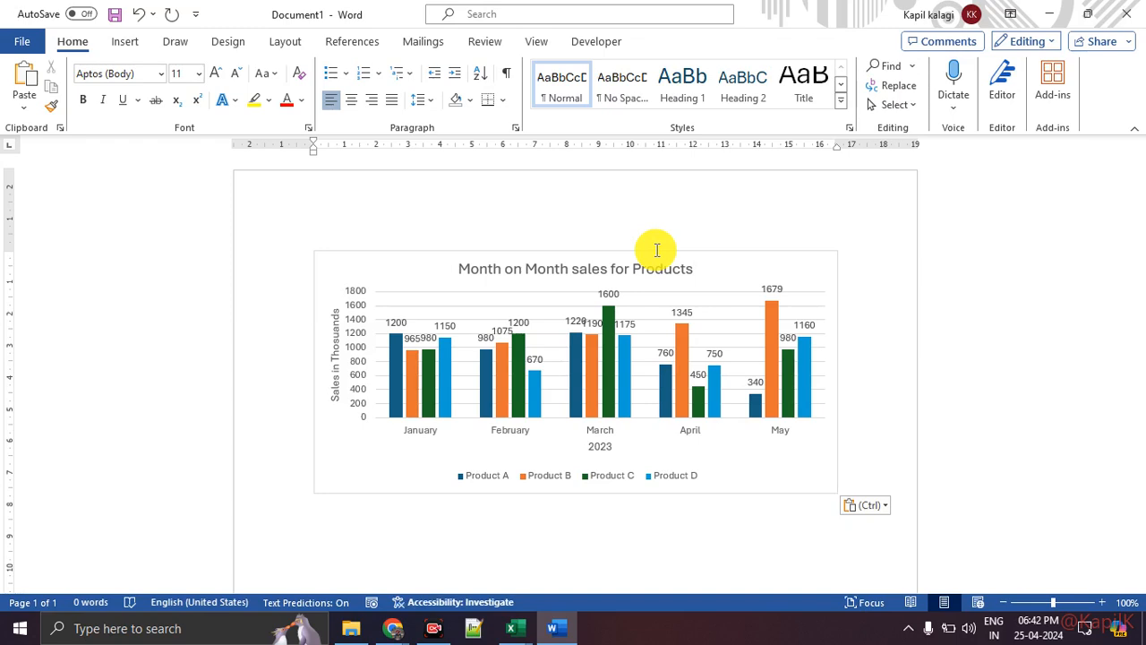
pyautogui.click(798, 488)
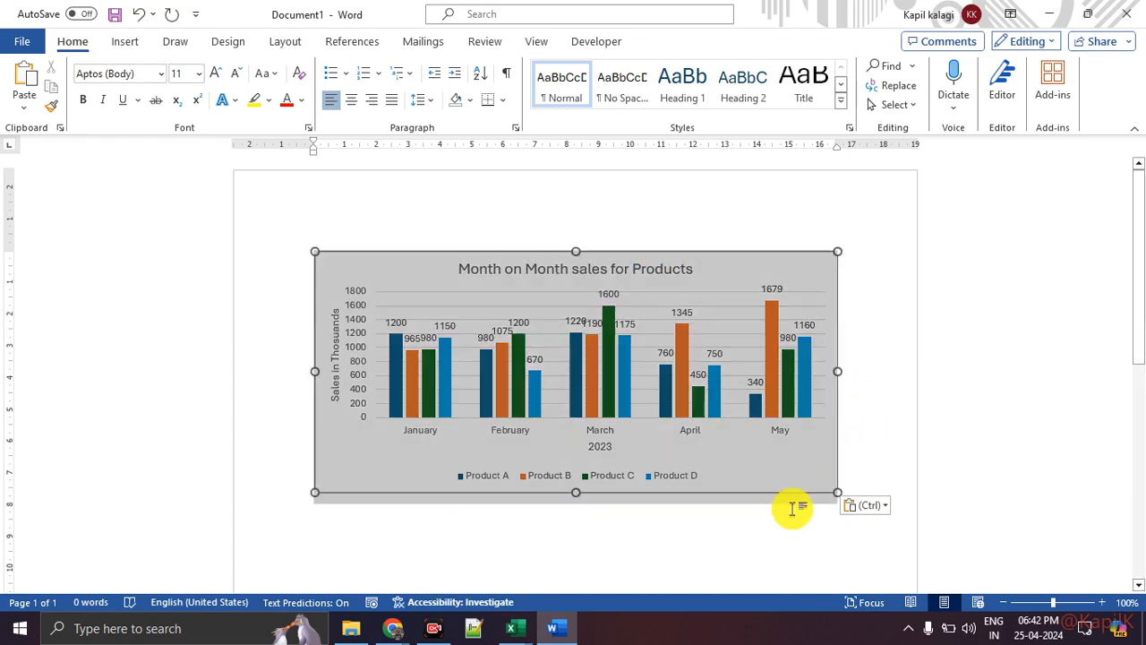
# Enlarge the pasted chart by dragging its edges slightly wider and taller.
pyautogui.moveTo(841, 369)
pyautogui.mouseDown()
pyautogui.moveTo(872, 379)
pyautogui.moveTo(862, 374)
pyautogui.mouseUp()
pyautogui.moveTo(858, 430); pyautogui.dragTo(860, 437)
pyautogui.click(834, 495)
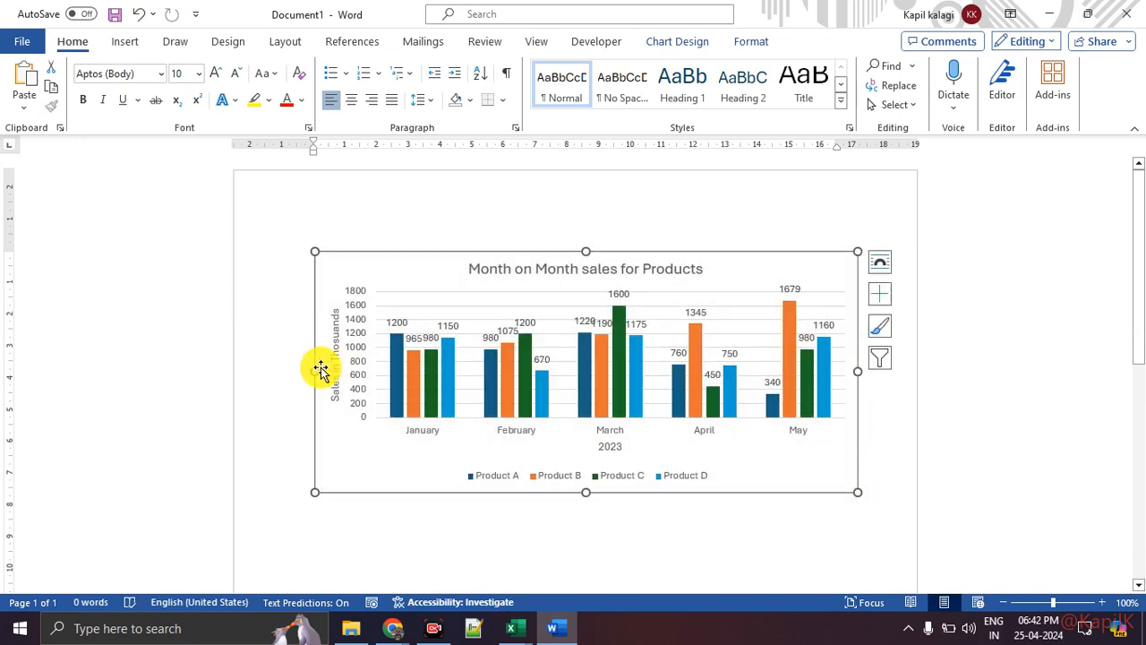
pyautogui.moveTo(319, 368); pyautogui.dragTo(292, 366)
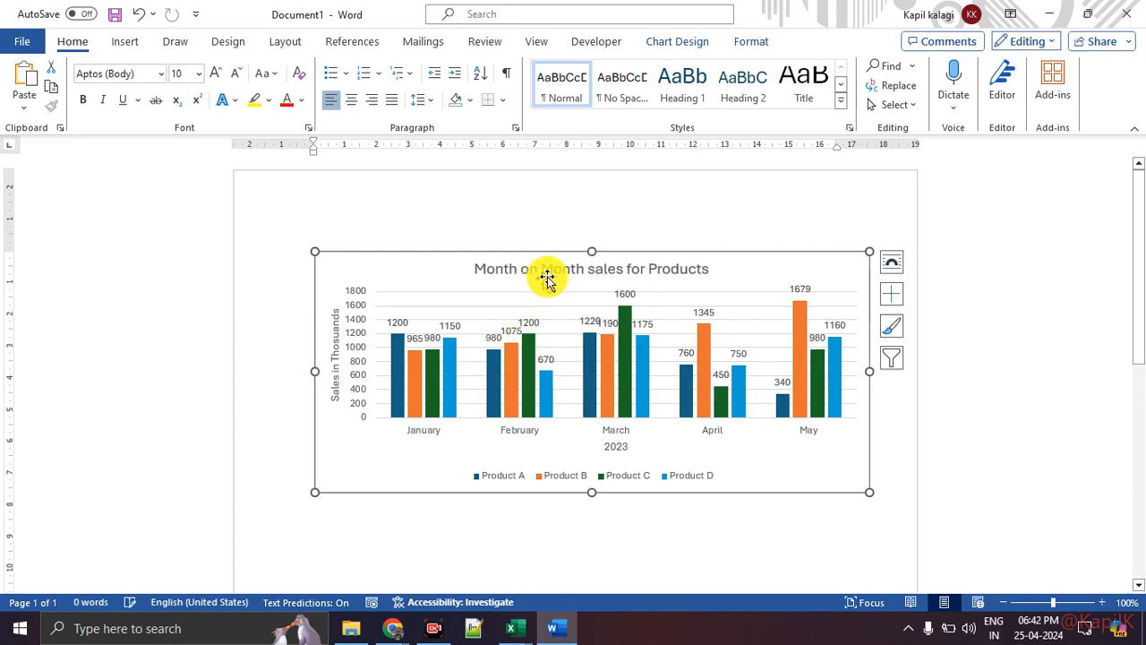
pyautogui.moveTo(592, 251); pyautogui.dragTo(593, 236)
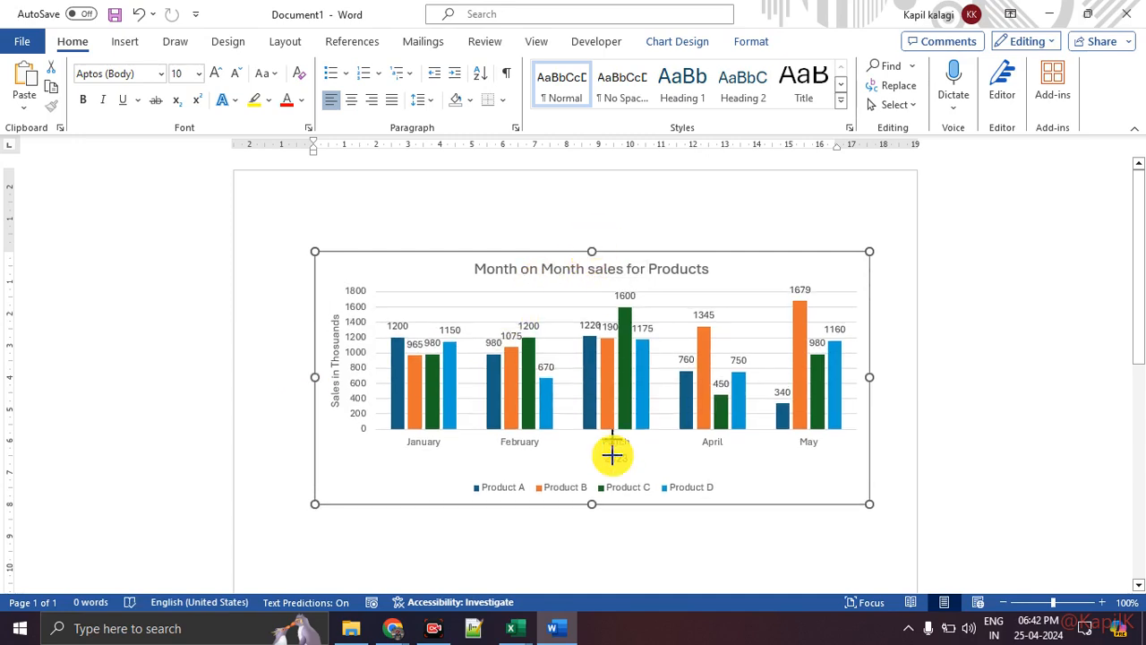
pyautogui.moveTo(592, 525); pyautogui.dragTo(591, 524)
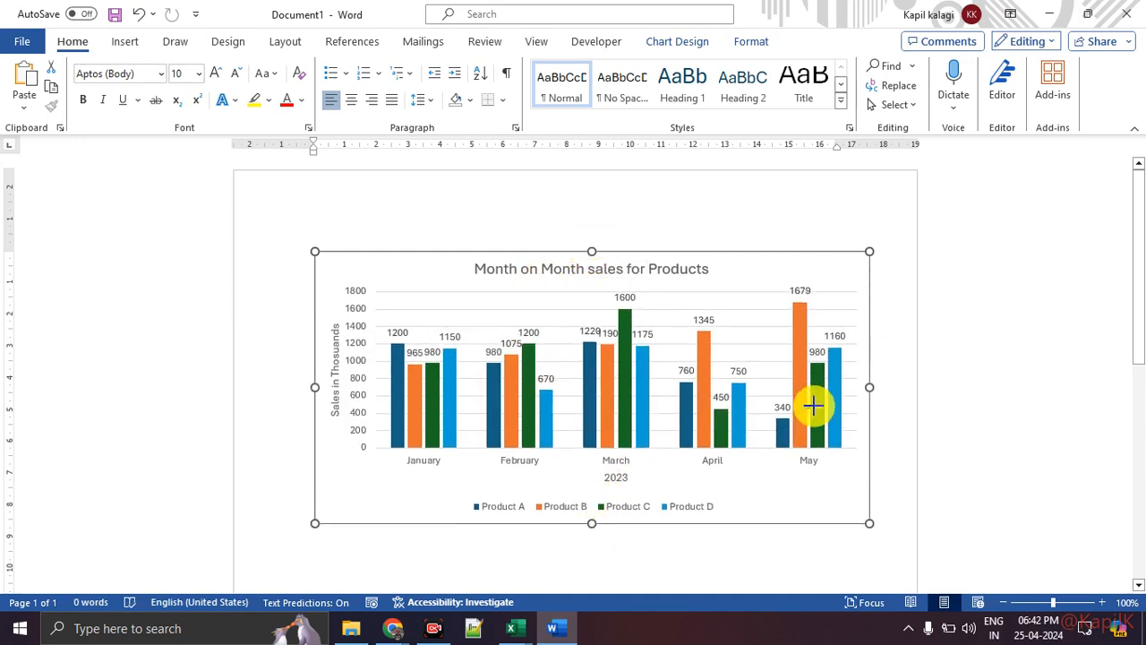
pyautogui.moveTo(870, 388); pyautogui.dragTo(890, 388)
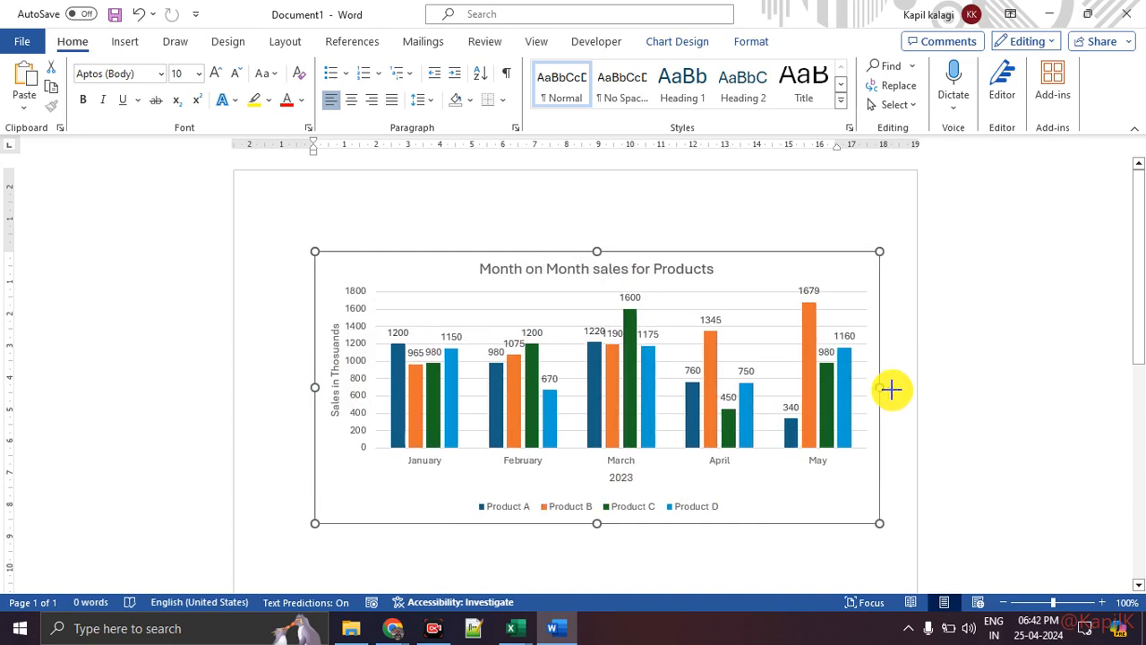
# Browse Word's chart styles and Chart Design options without changes, then Alt+Tab back to Excel.
pyautogui.click(904, 326)
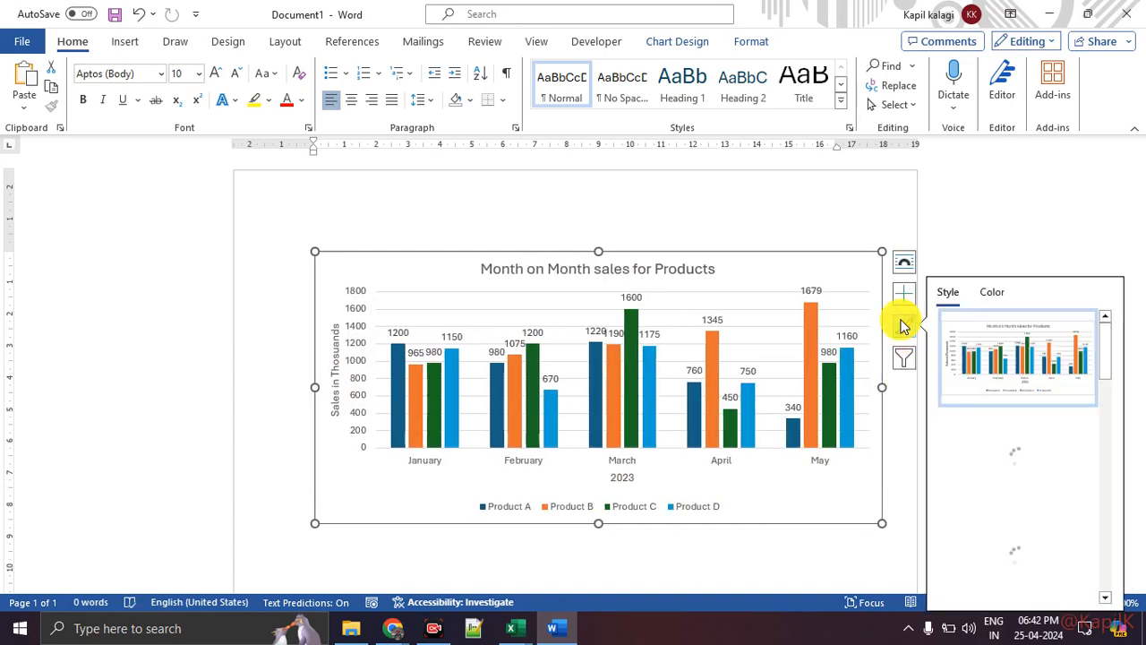
pyautogui.scroll(-5, 1024, 425)
pyautogui.scroll(6, 1026, 431)
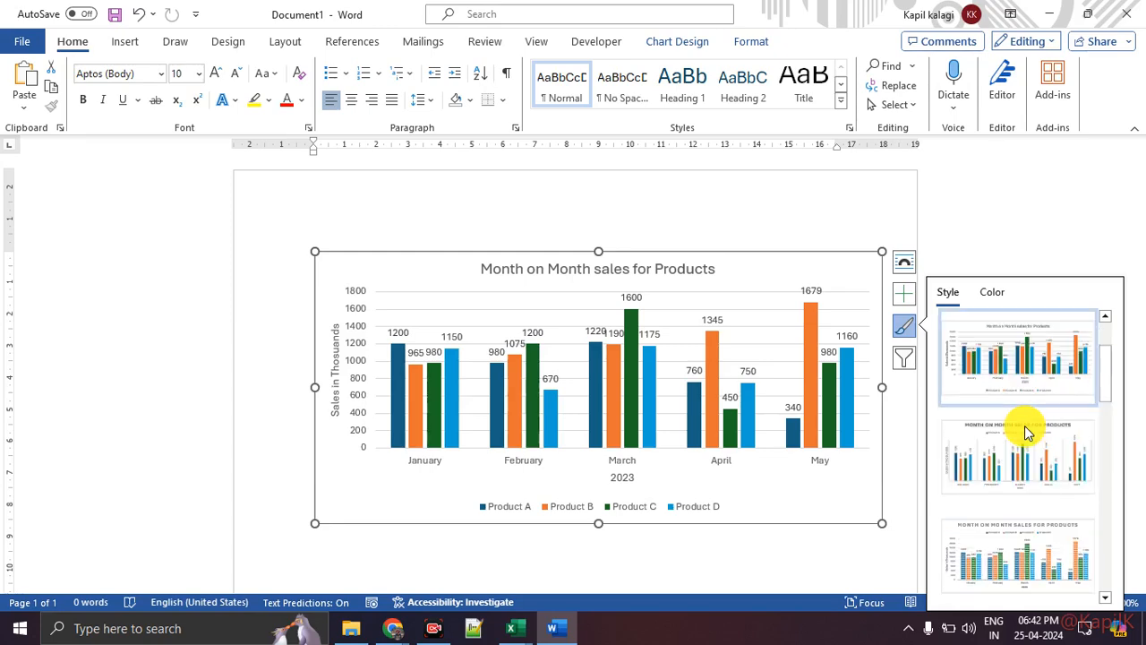
pyautogui.click(691, 43)
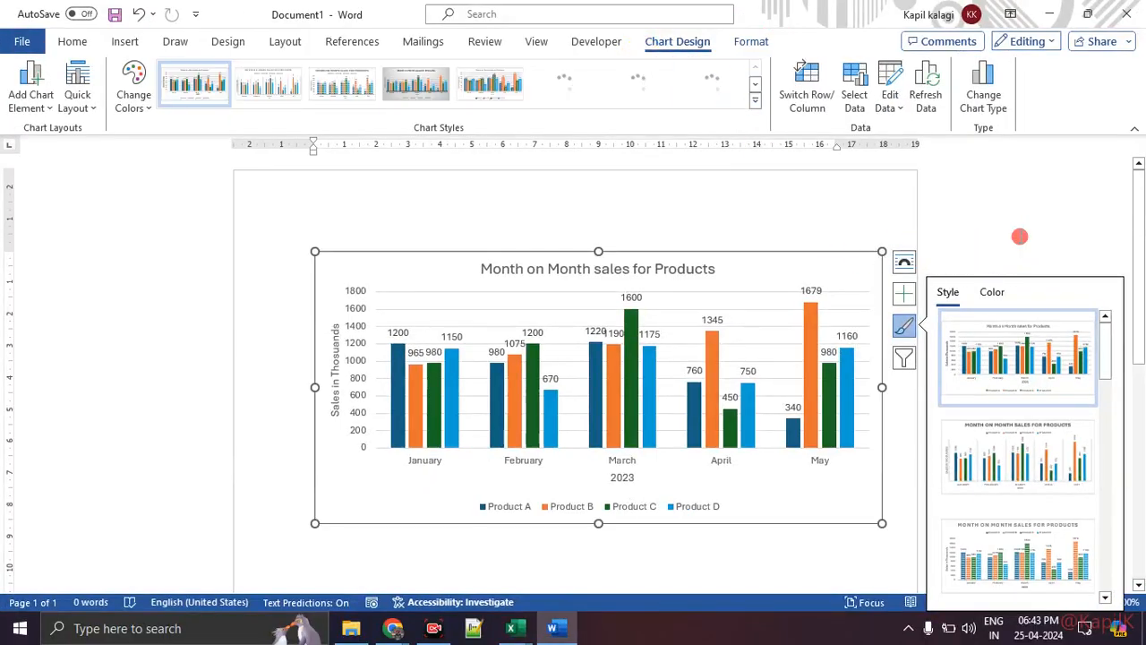
pyautogui.click(1020, 236)
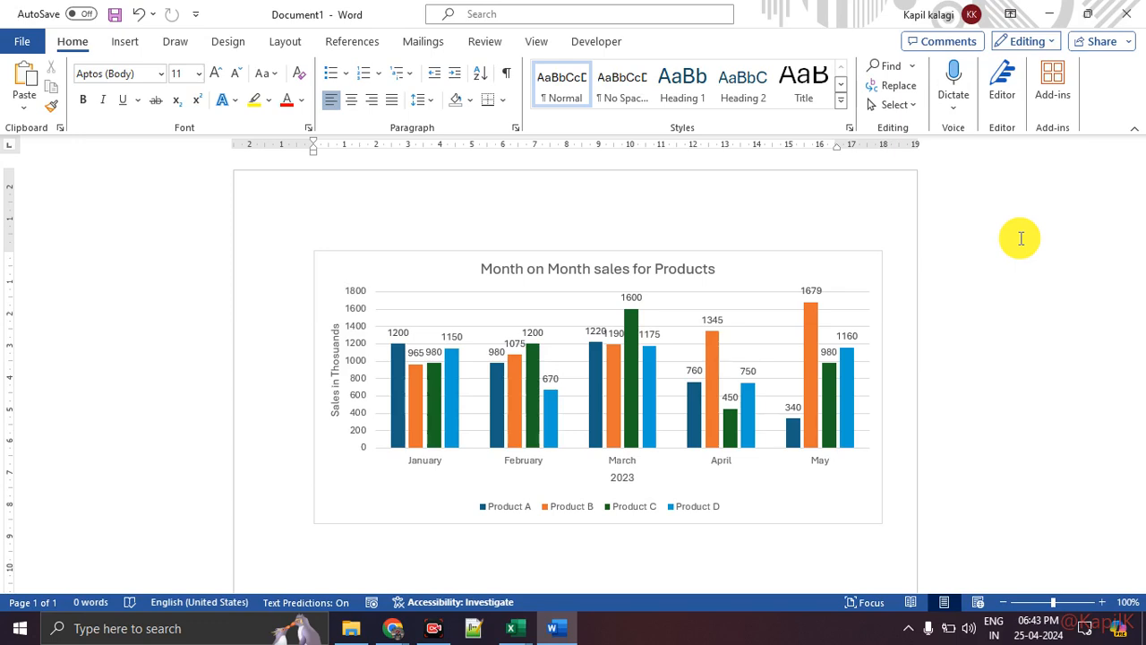
pyautogui.hotkey('alt', 'Tab')
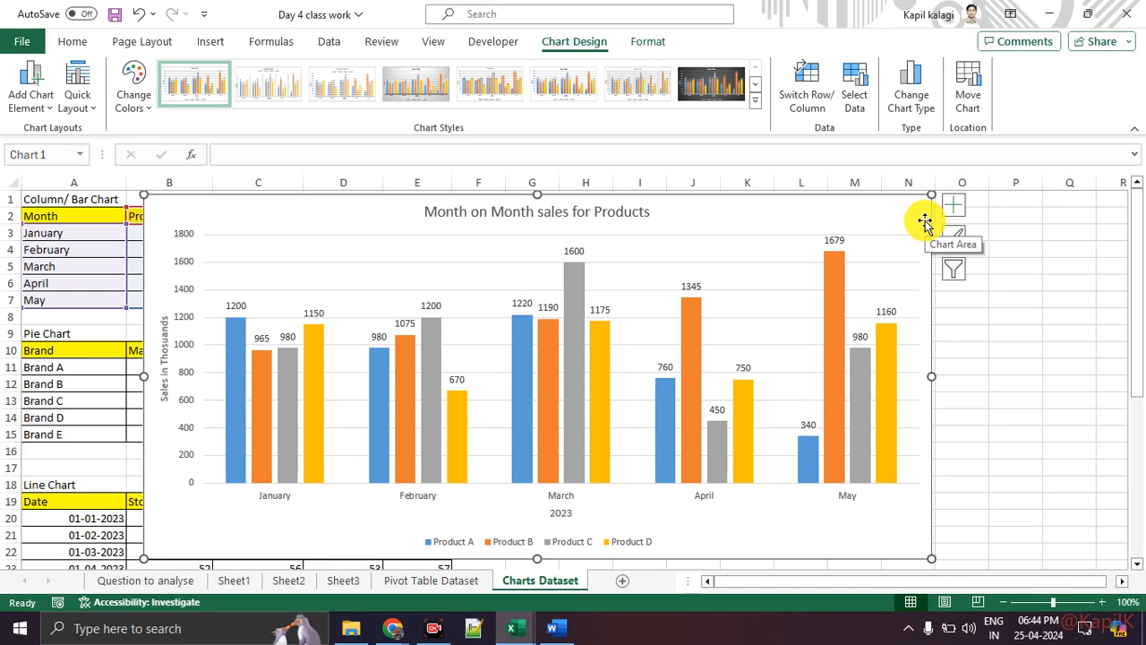
# Move the column chart right to uncover the data tables in columns A–E.
pyautogui.click(1032, 368)
pyautogui.moveTo(393, 201); pyautogui.dragTo(817, 223)
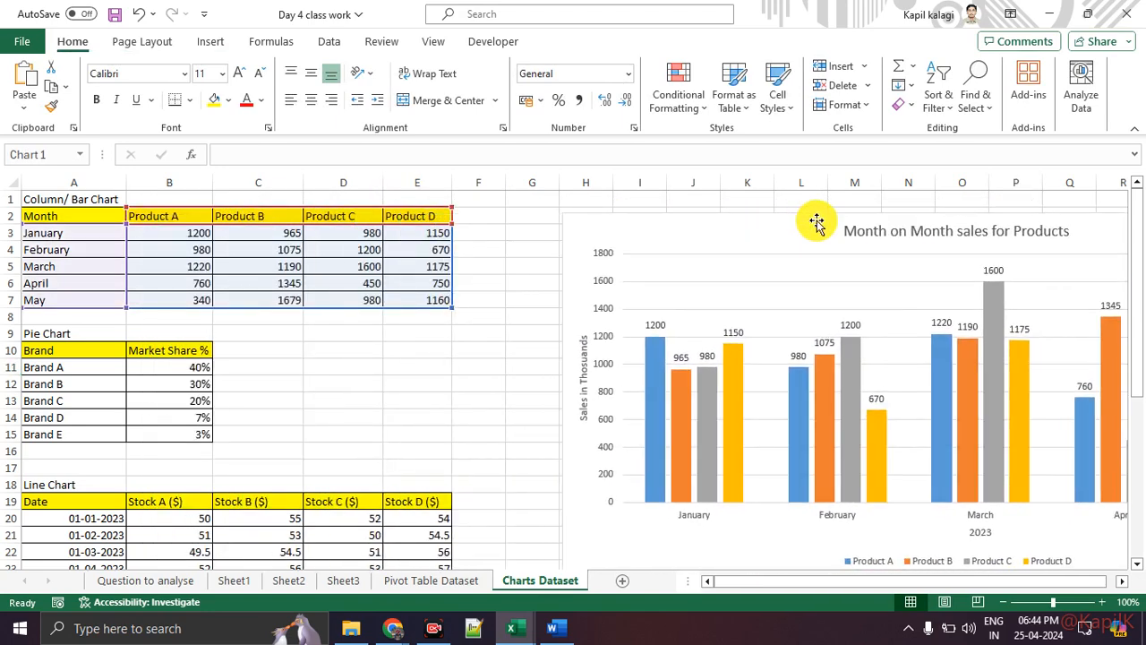
pyautogui.click(362, 362)
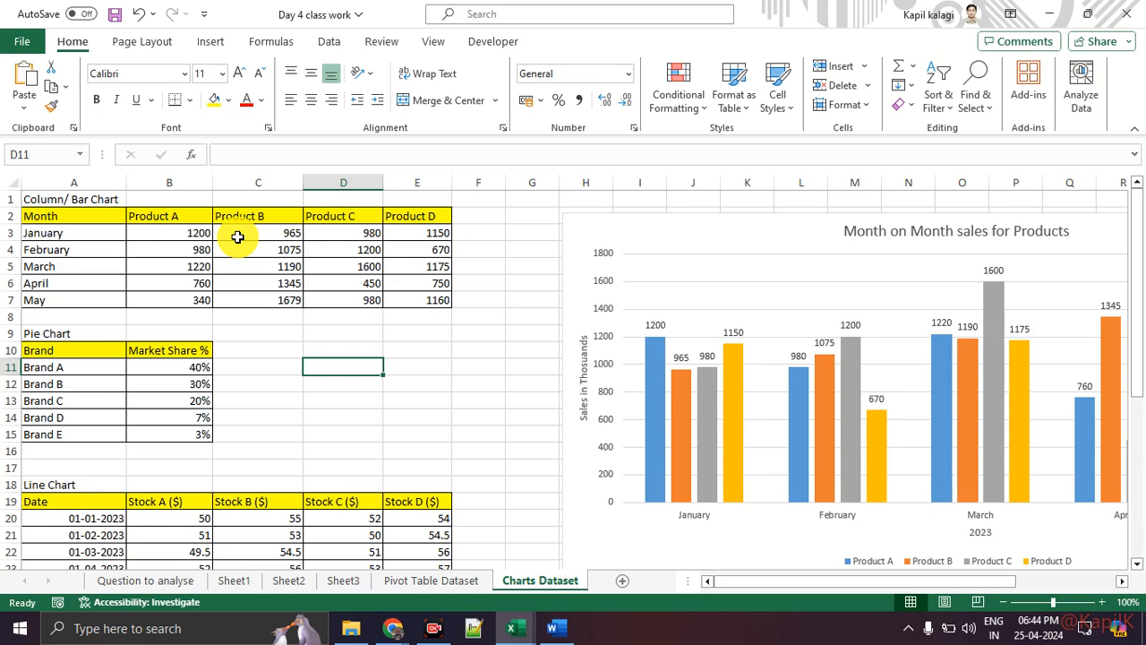
# Select the Product A heading, then the brand names Brand A to Brand E.
pyautogui.click(192, 215)
pyautogui.click(253, 216)
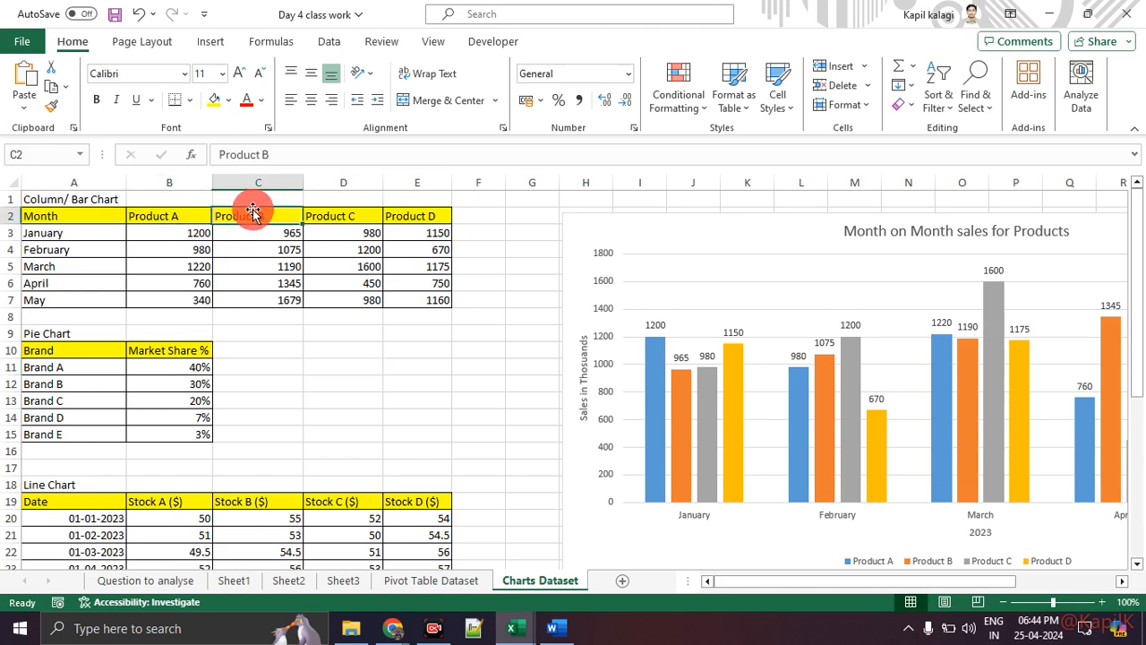
pyautogui.click(190, 212)
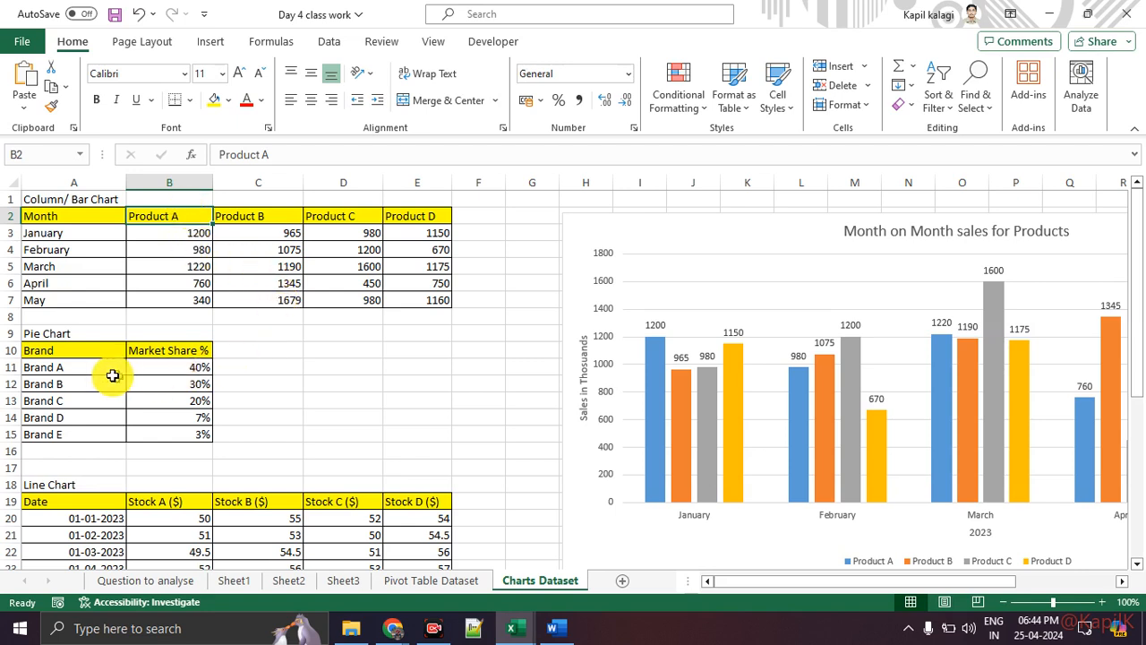
pyautogui.moveTo(90, 367); pyautogui.dragTo(85, 429)
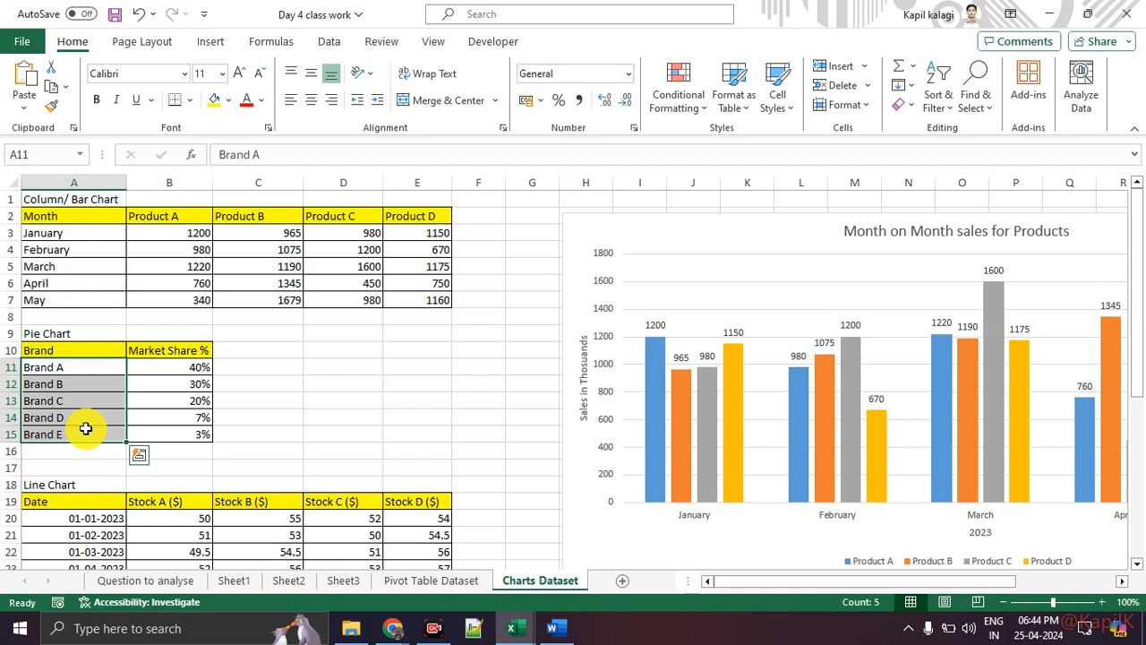
# Select the Brand and Market Share % table A10:B15 and bring up the Insert options.
pyautogui.click(325, 448)
pyautogui.click(706, 276)
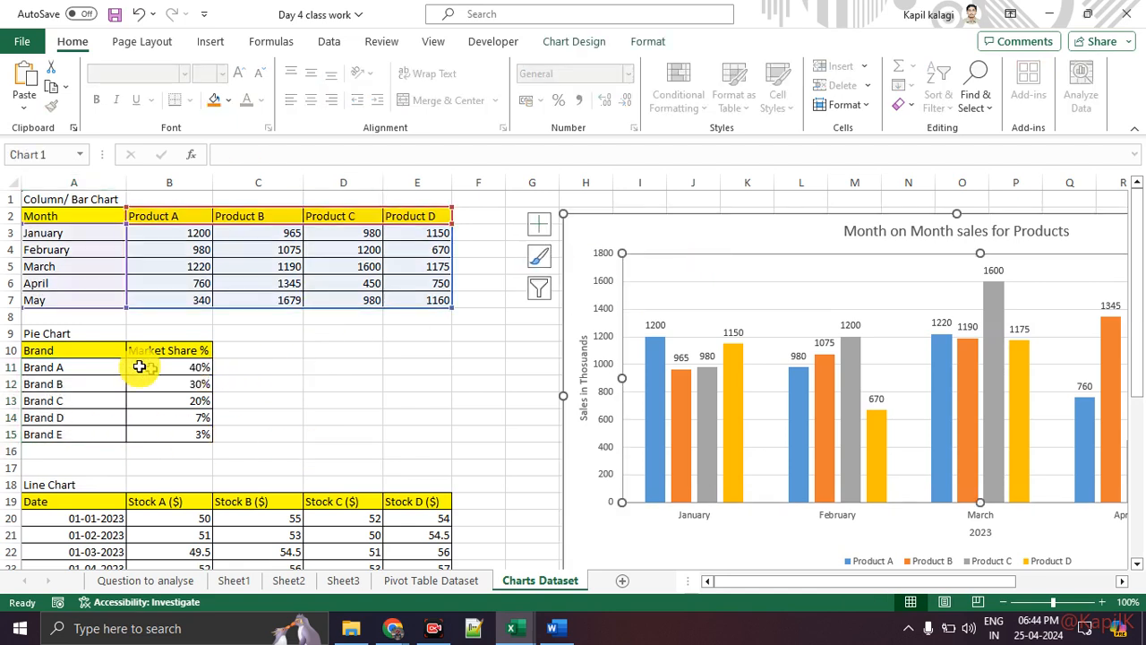
pyautogui.moveTo(84, 350); pyautogui.dragTo(161, 433)
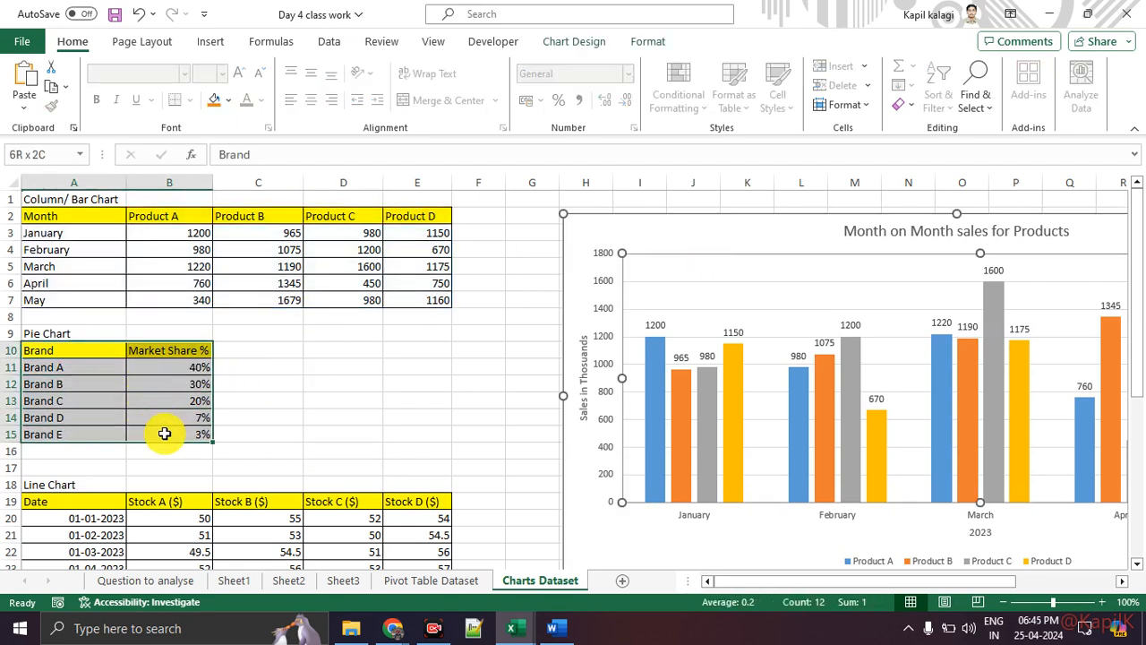
pyautogui.click(220, 43)
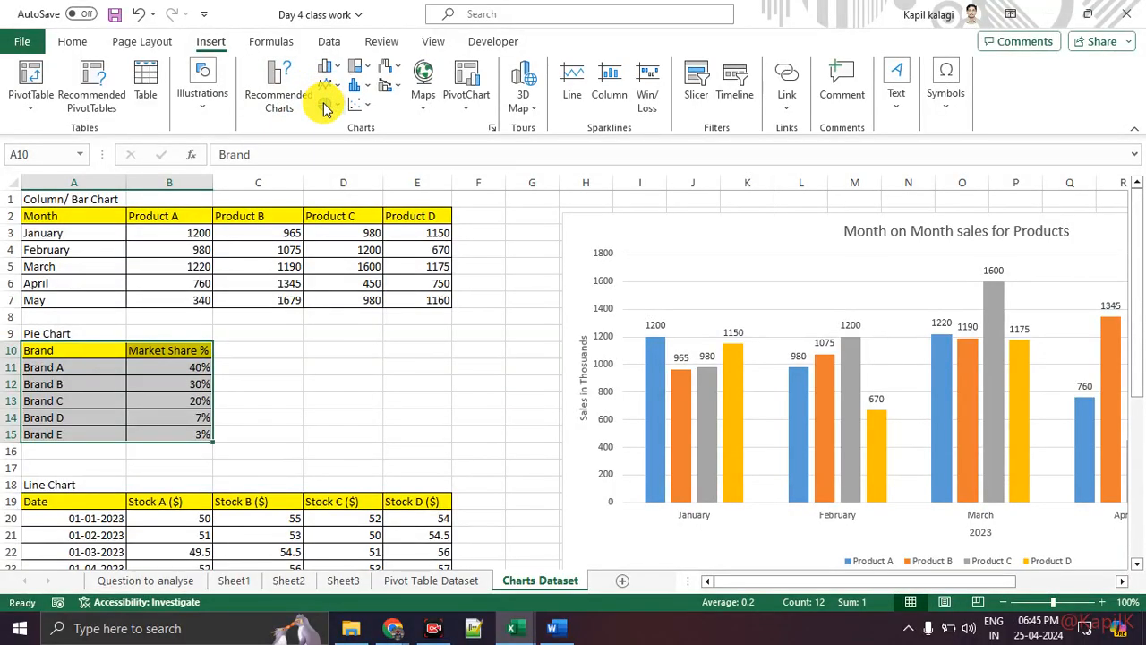
# Insert a 2-D pie chart of the Market Share % data and move it beside the table.
pyautogui.click(326, 103)
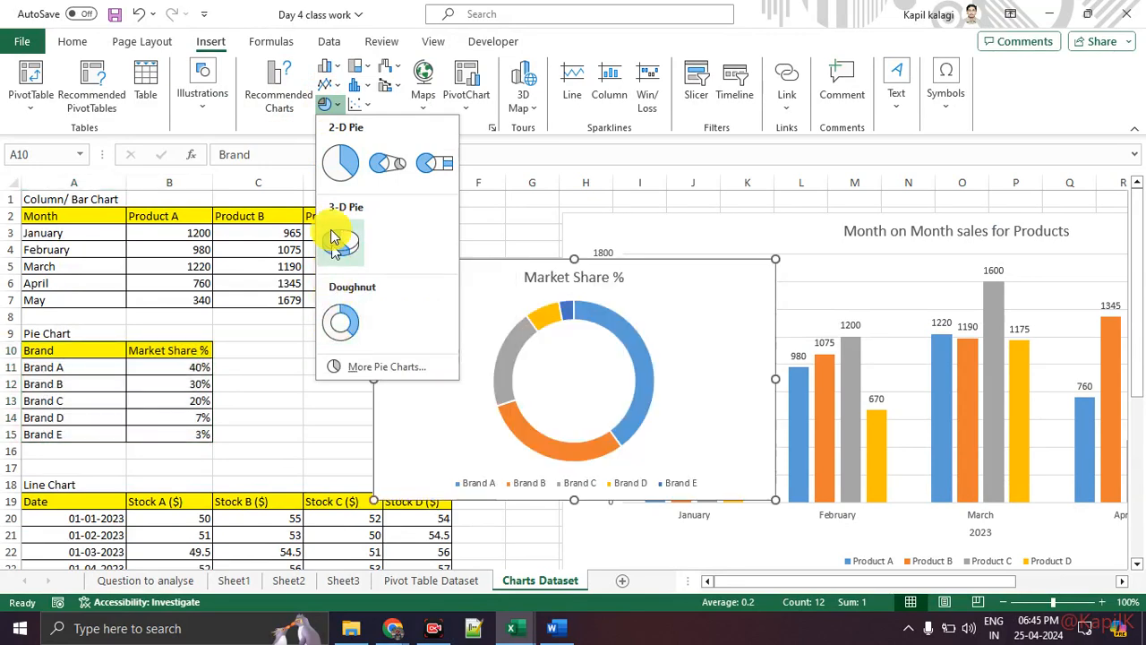
pyautogui.click(333, 175)
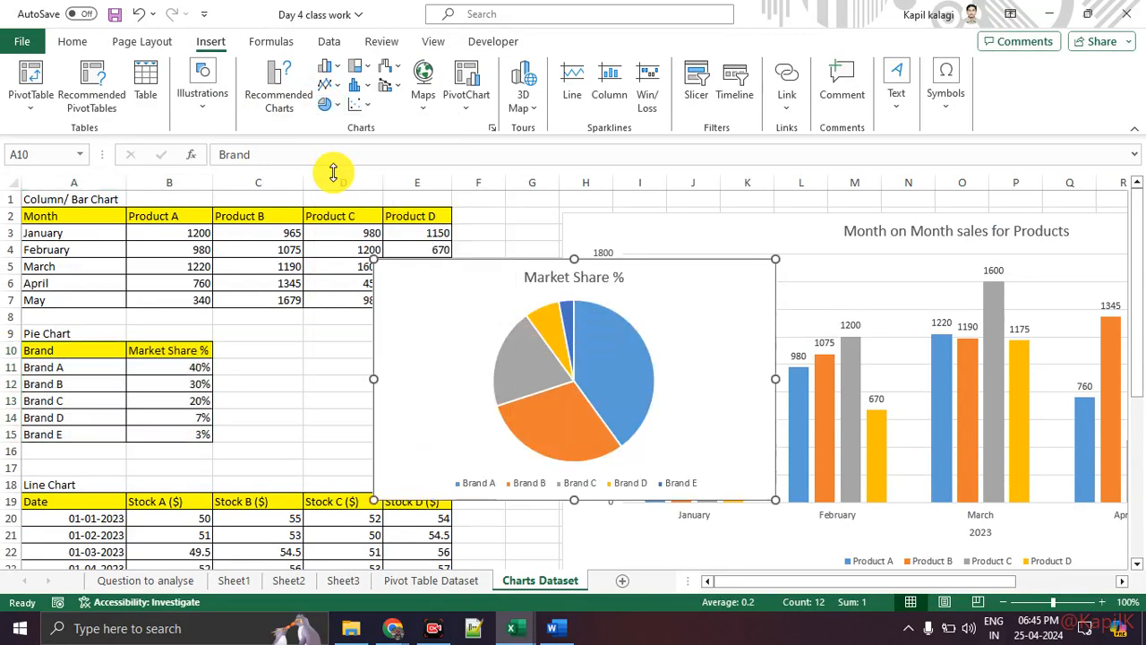
pyautogui.moveTo(437, 275); pyautogui.dragTo(271, 221)
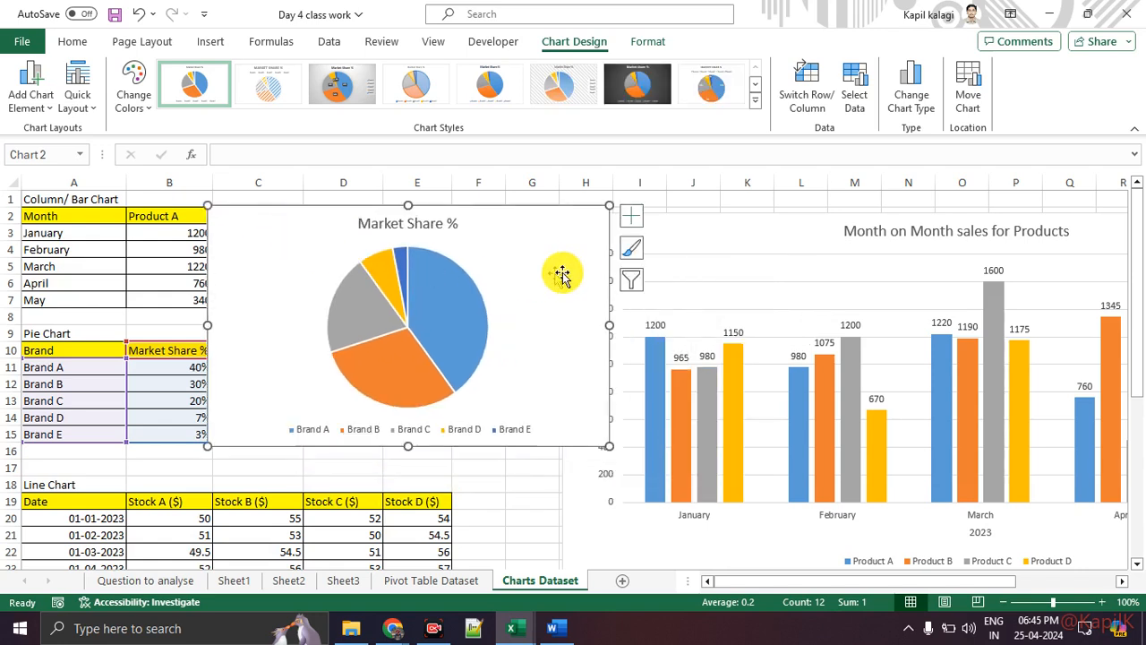
# Add percentage data labels to the pie and enlarge it wider and taller.
pyautogui.click(634, 218)
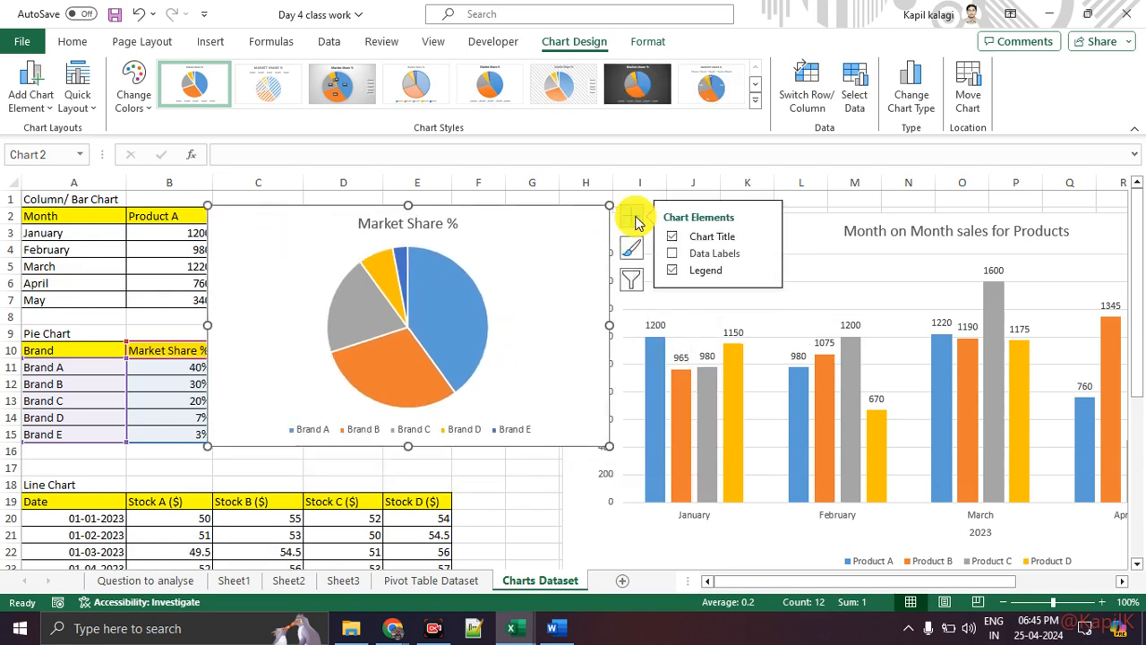
pyautogui.click(672, 253)
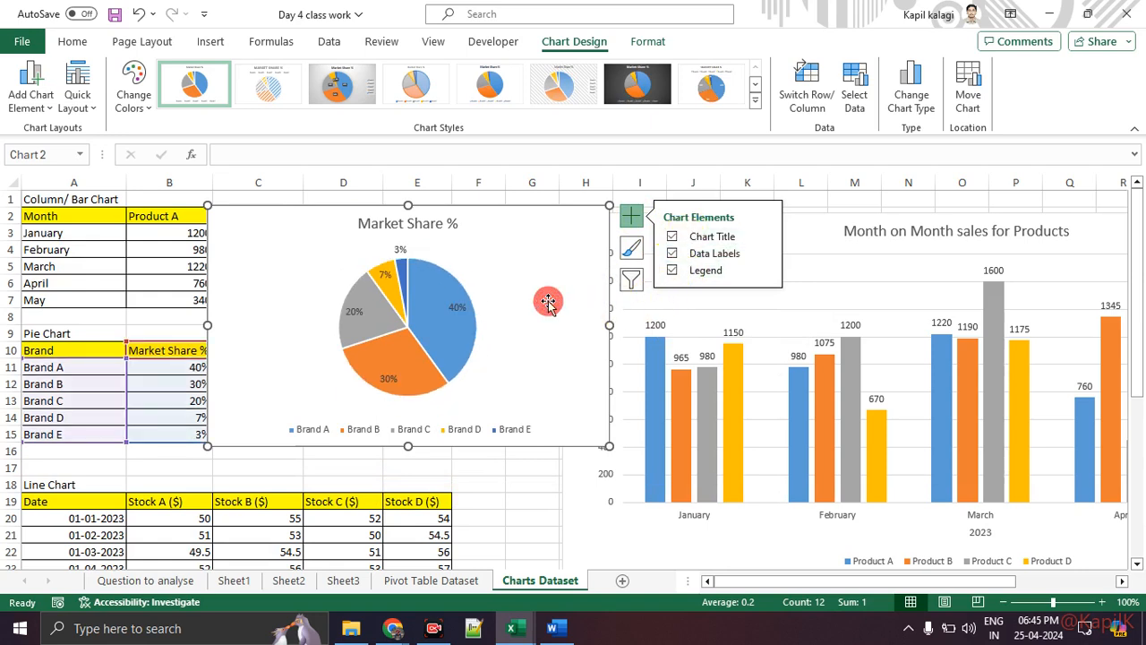
pyautogui.moveTo(608, 325); pyautogui.dragTo(704, 325)
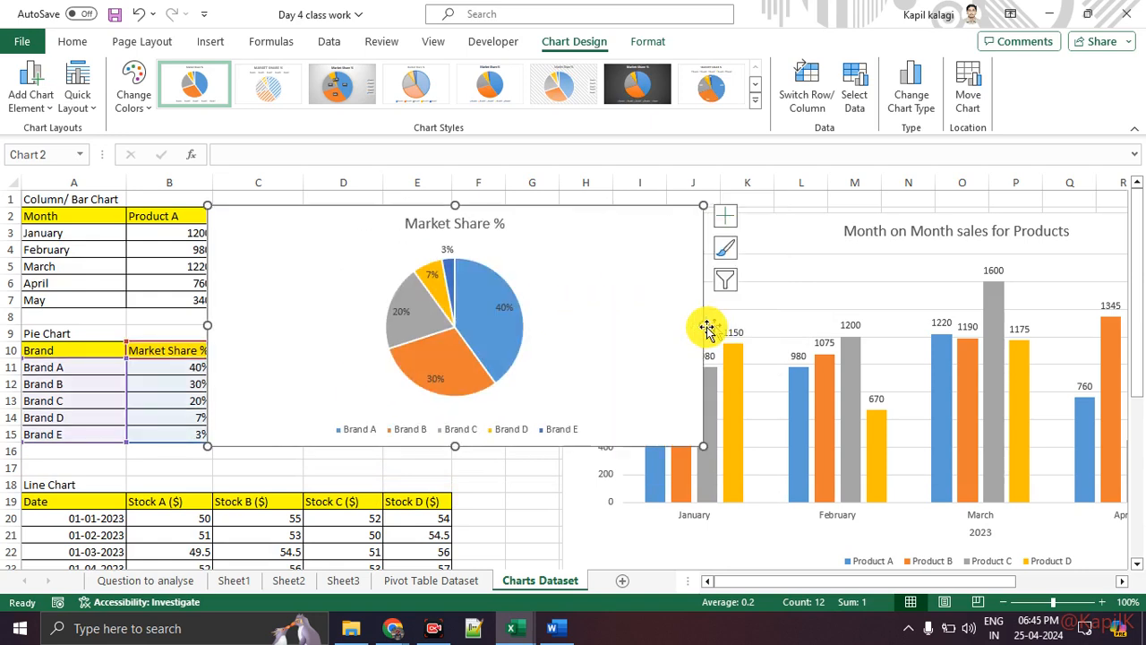
pyautogui.moveTo(455, 446); pyautogui.dragTo(463, 501)
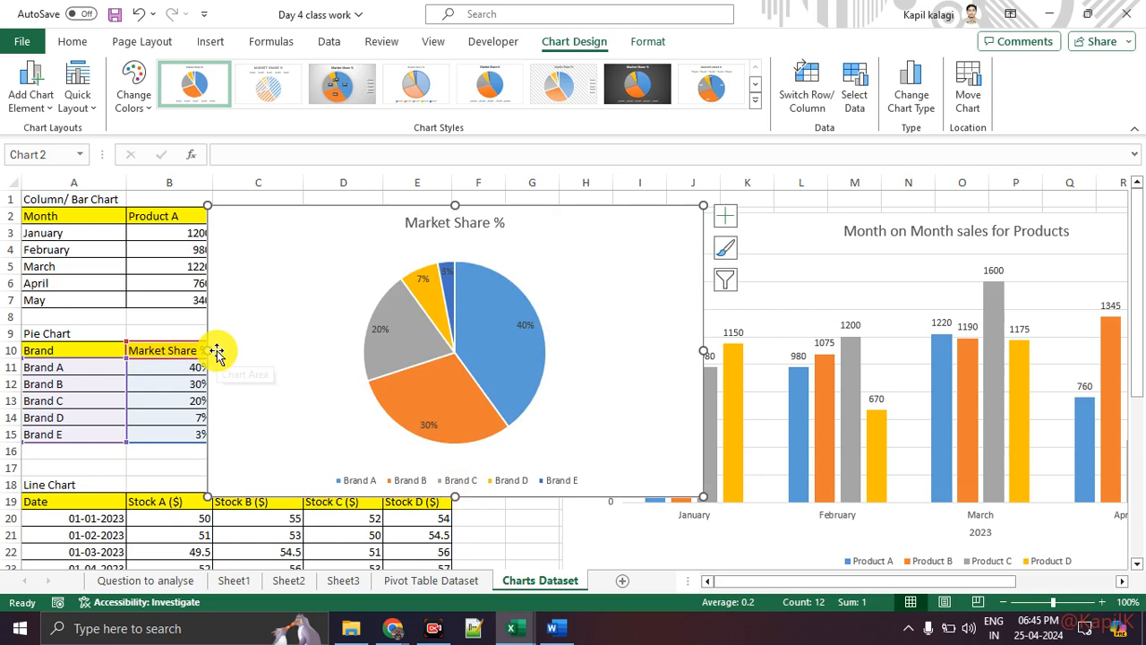
# Change the pie chart title from 'Market Share %' to 'Market Share of Products'.
pyautogui.doubleClick(439, 222)
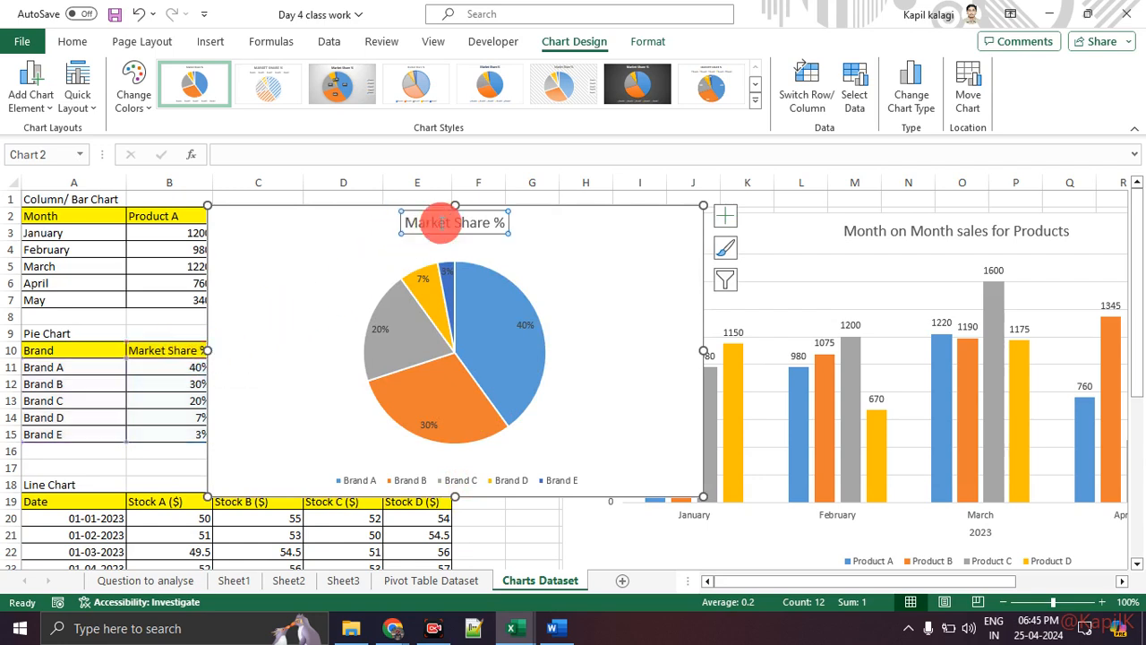
pyautogui.doubleClick(442, 223)
pyautogui.click(514, 229)
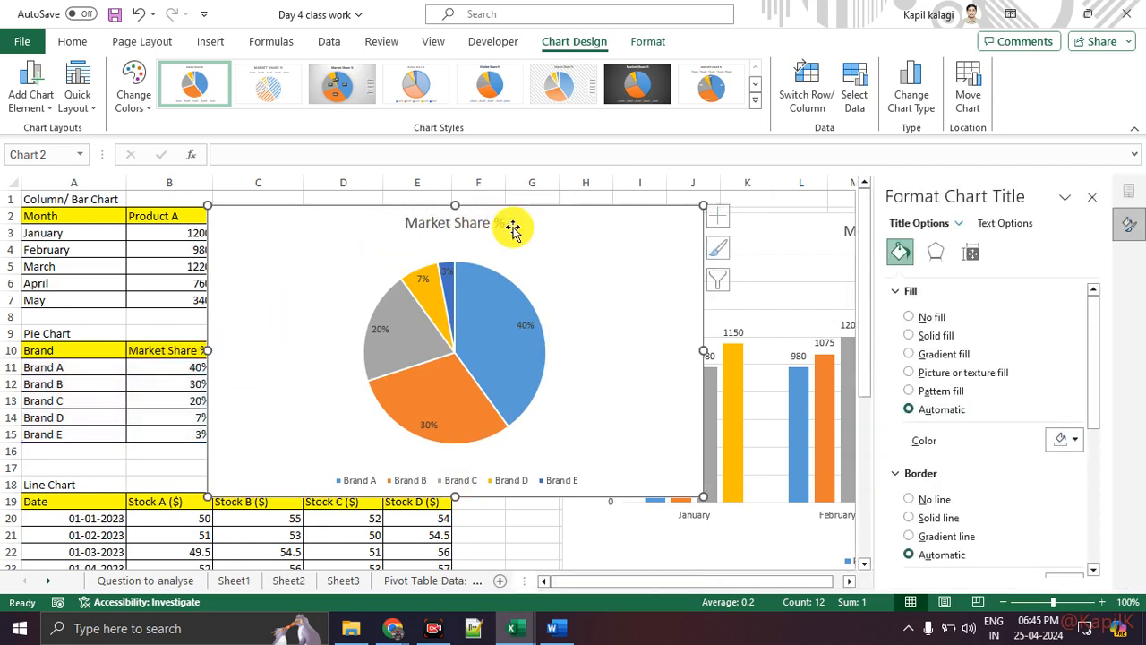
pyautogui.click(503, 222)
pyautogui.click(504, 221)
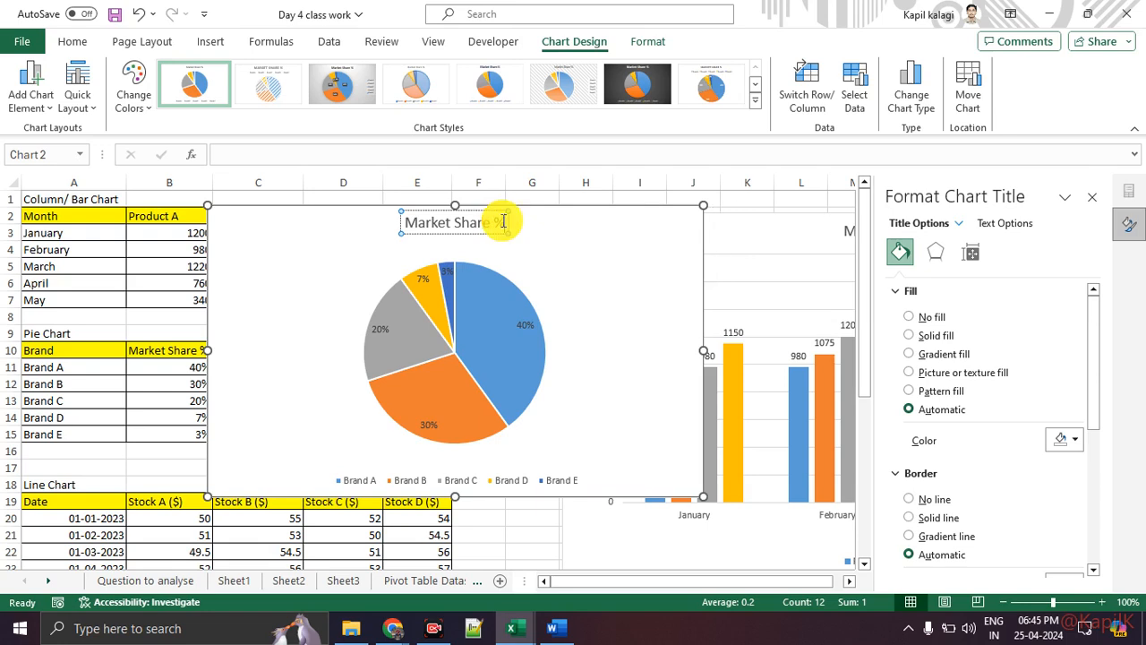
pyautogui.press('BackSpace')
pyautogui.press('BackSpace')
pyautogui.write('of Products')
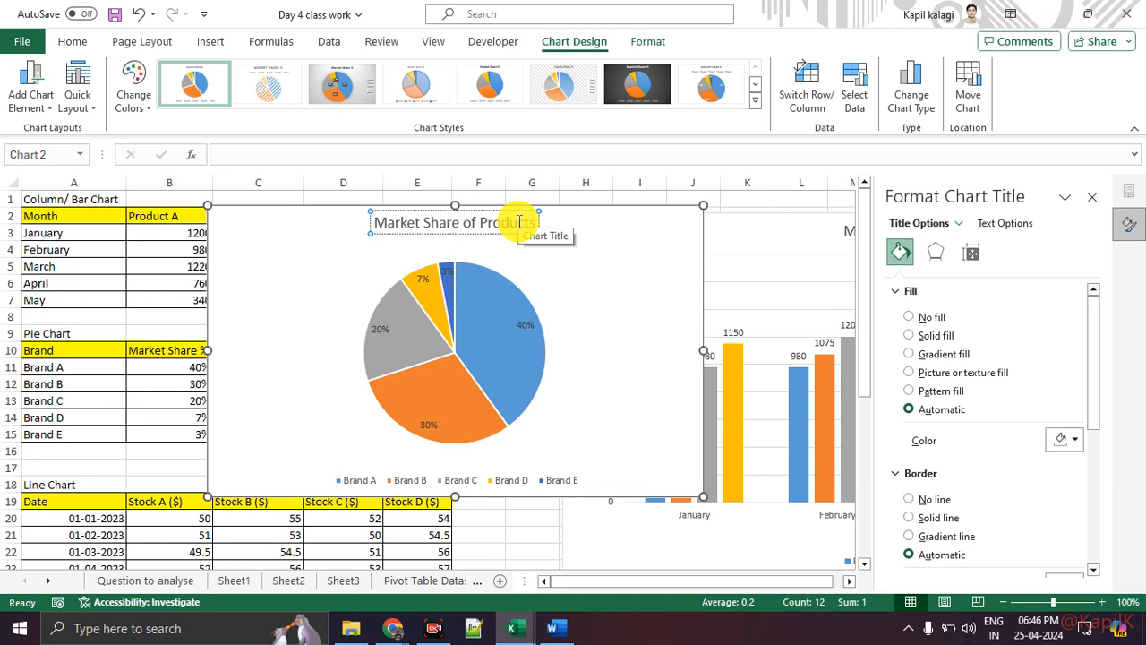
# Try the dark and blue chart styles from the Chart Styles gallery on the pie.
pyautogui.click(618, 74)
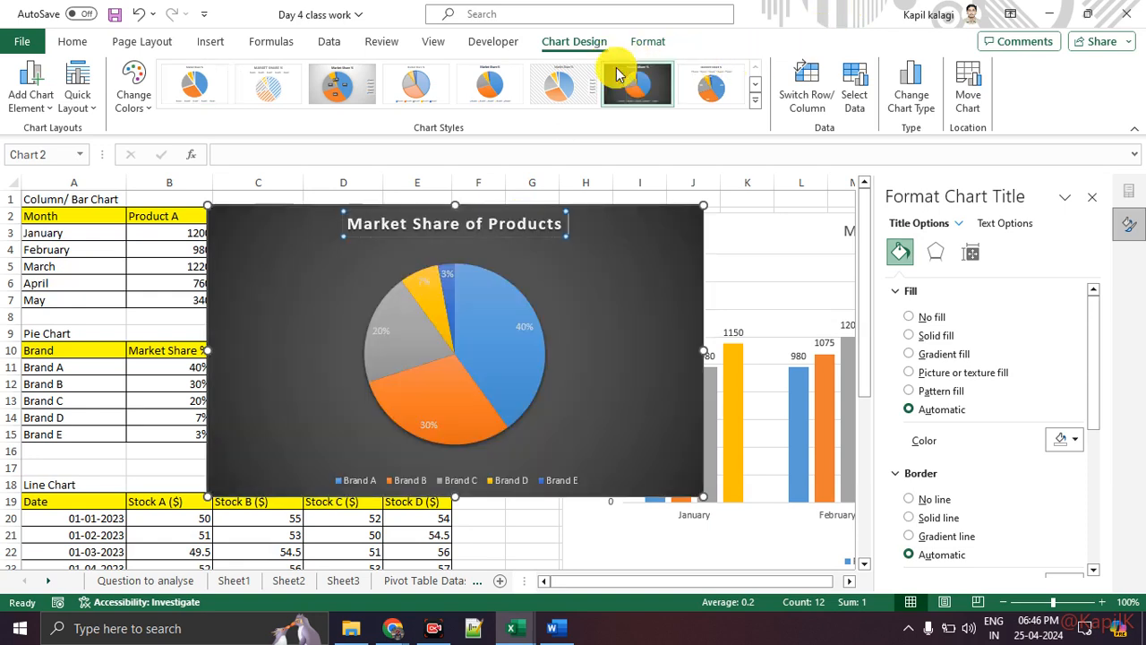
pyautogui.click(752, 101)
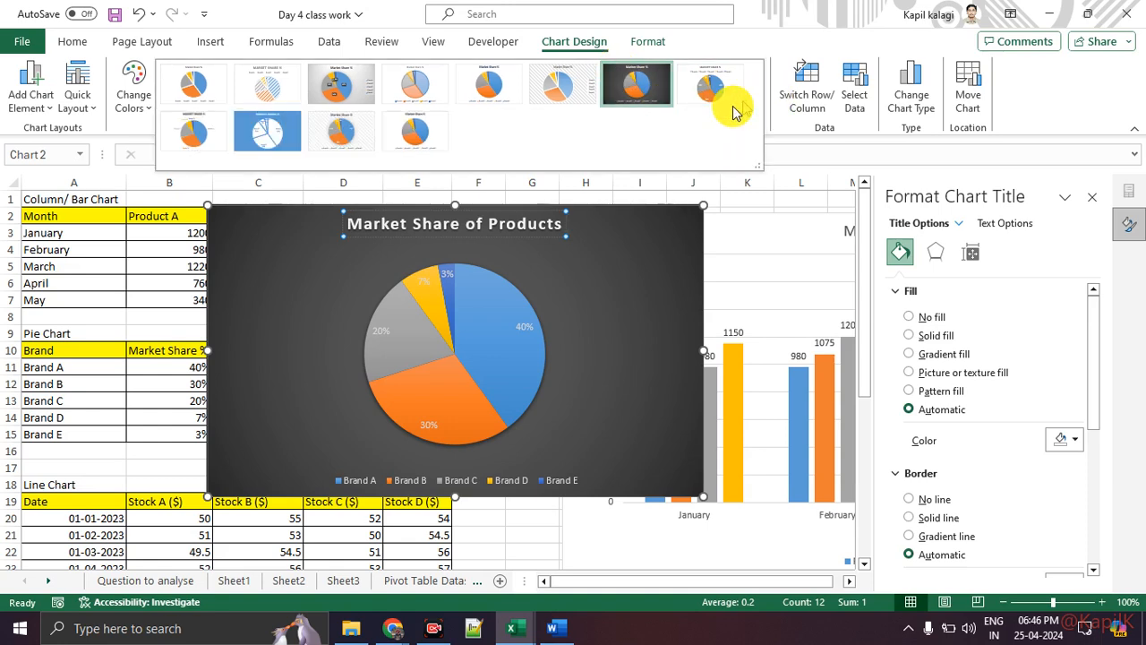
pyautogui.click(263, 134)
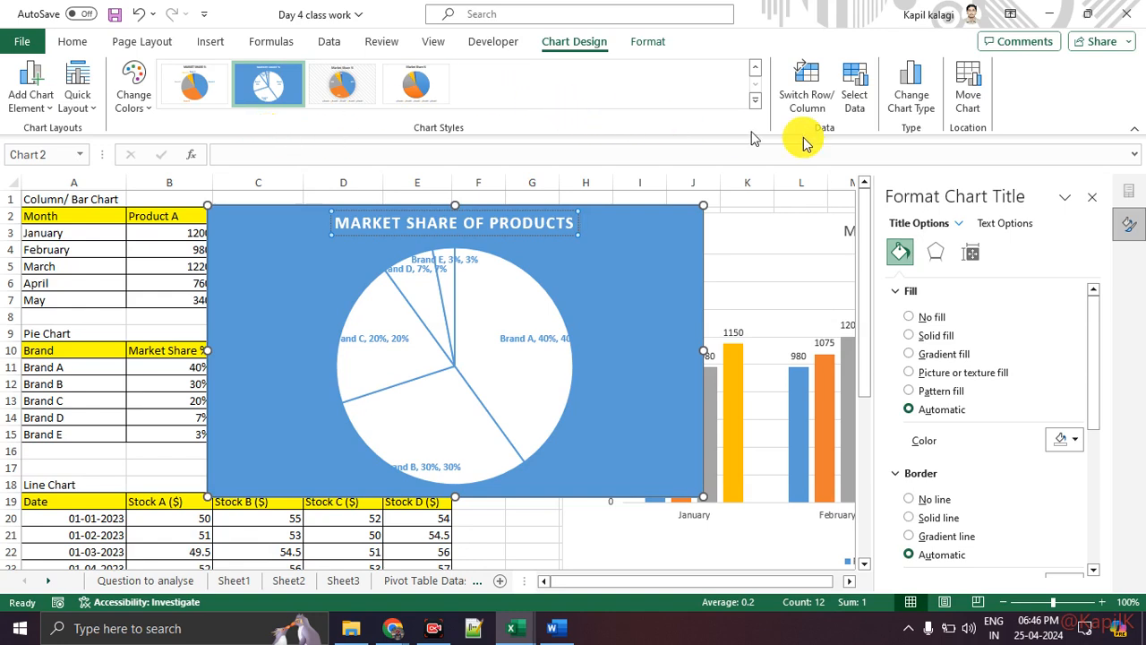
# Close the Format Chart Title pane and settle on the first chart style after previewing others.
pyautogui.click(1092, 200)
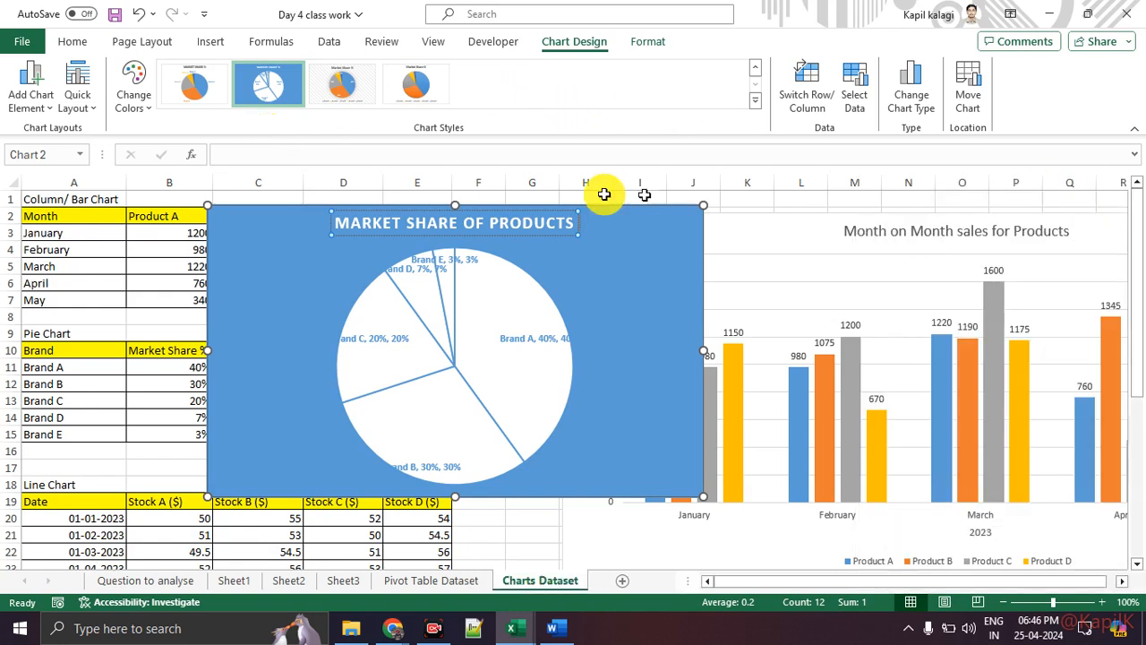
pyautogui.click(341, 84)
pyautogui.click(417, 87)
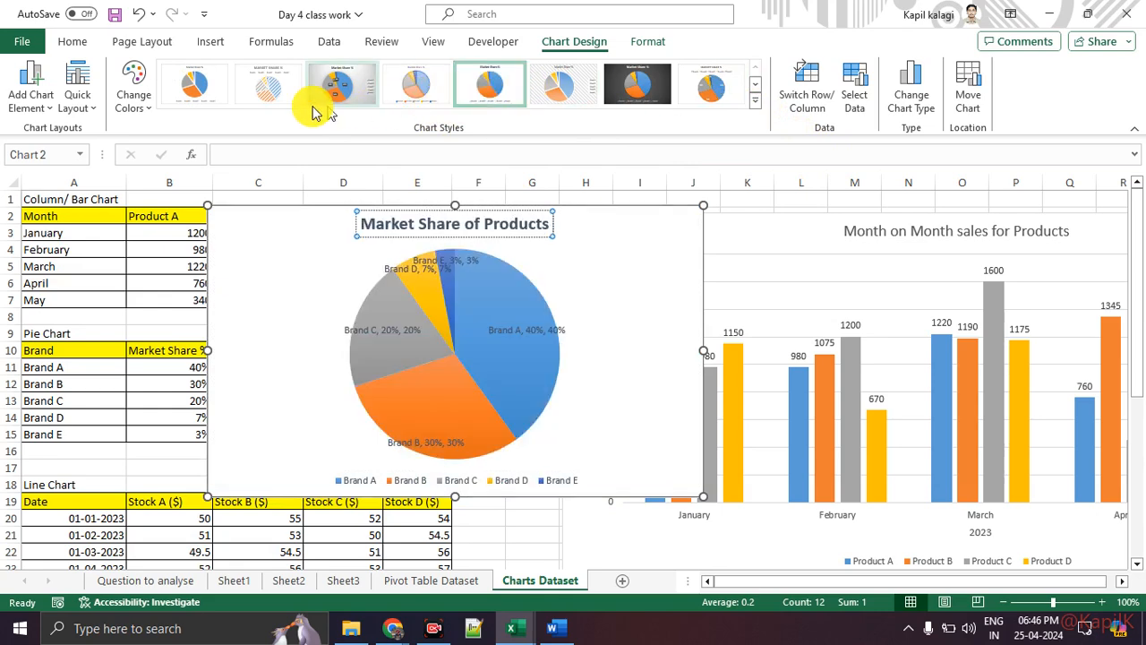
pyautogui.click(190, 93)
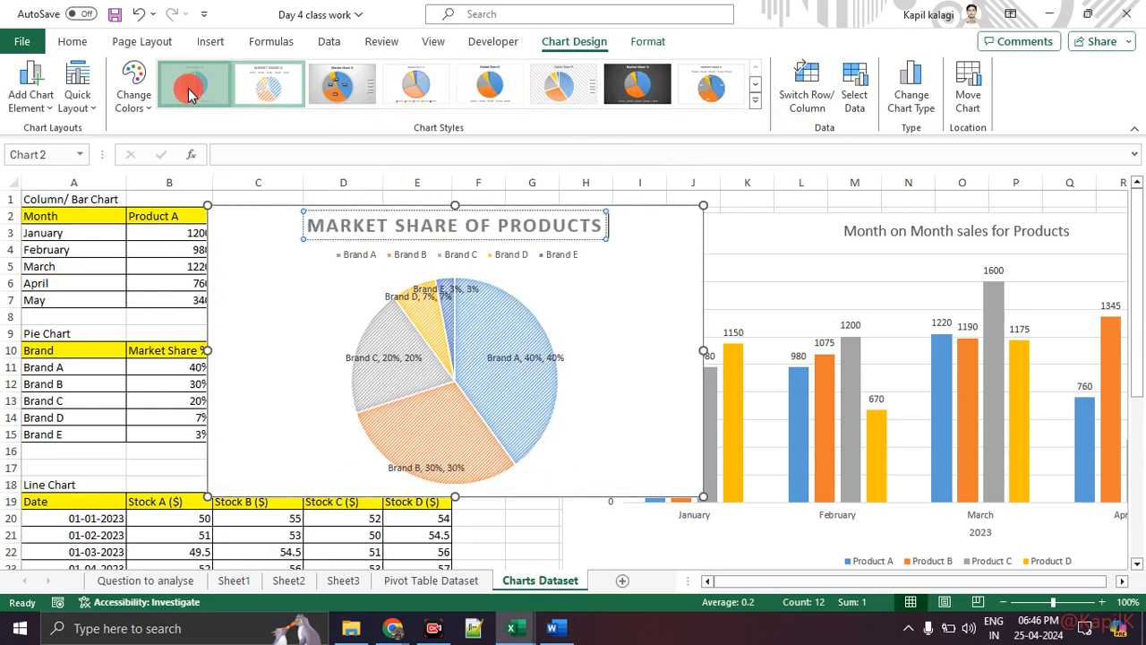
pyautogui.click(824, 235)
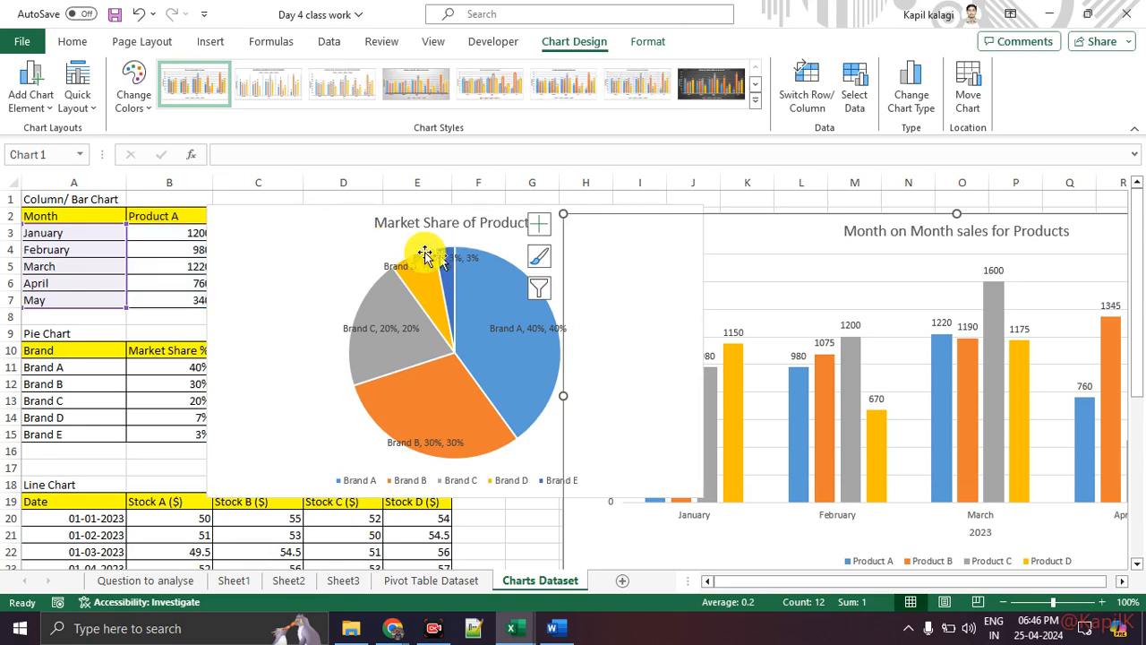
# Move the Market Share of Products pie chart right over the column chart, then deselect it.
pyautogui.click(349, 235)
pyautogui.moveTo(367, 231); pyautogui.dragTo(773, 279)
pyautogui.scroll(-4, 257, 323)
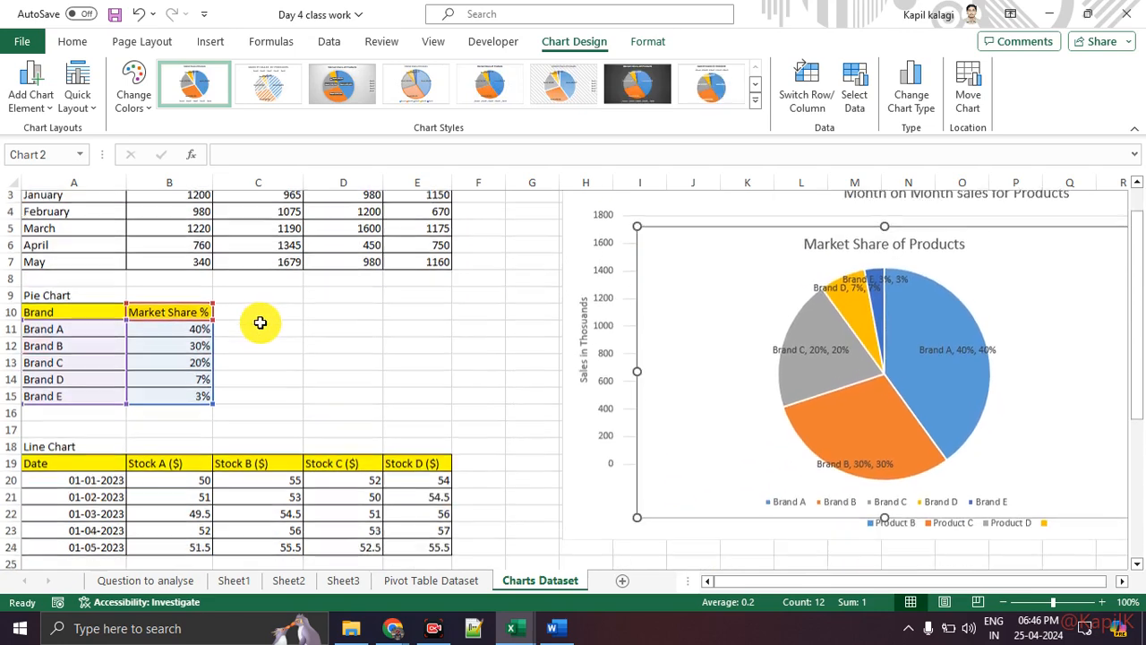
pyautogui.click(387, 481)
pyautogui.moveTo(85, 319); pyautogui.dragTo(89, 376)
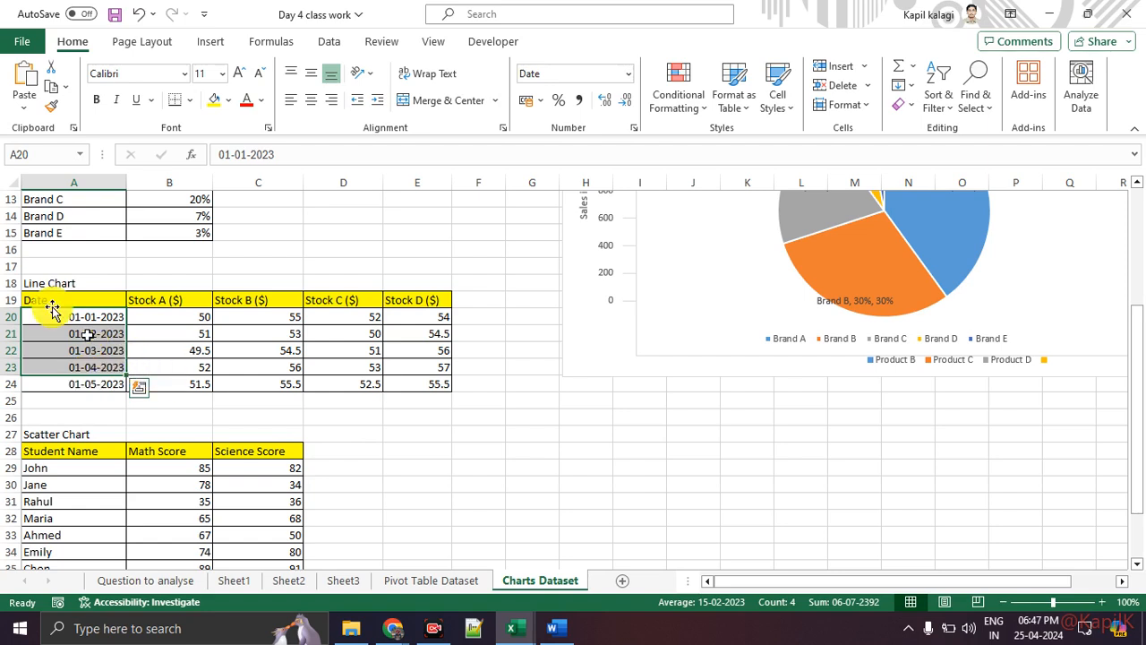
# Select the stock price table A19:E24 as the source for a new chart.
pyautogui.moveTo(62, 299); pyautogui.dragTo(435, 381)
pyautogui.click(214, 41)
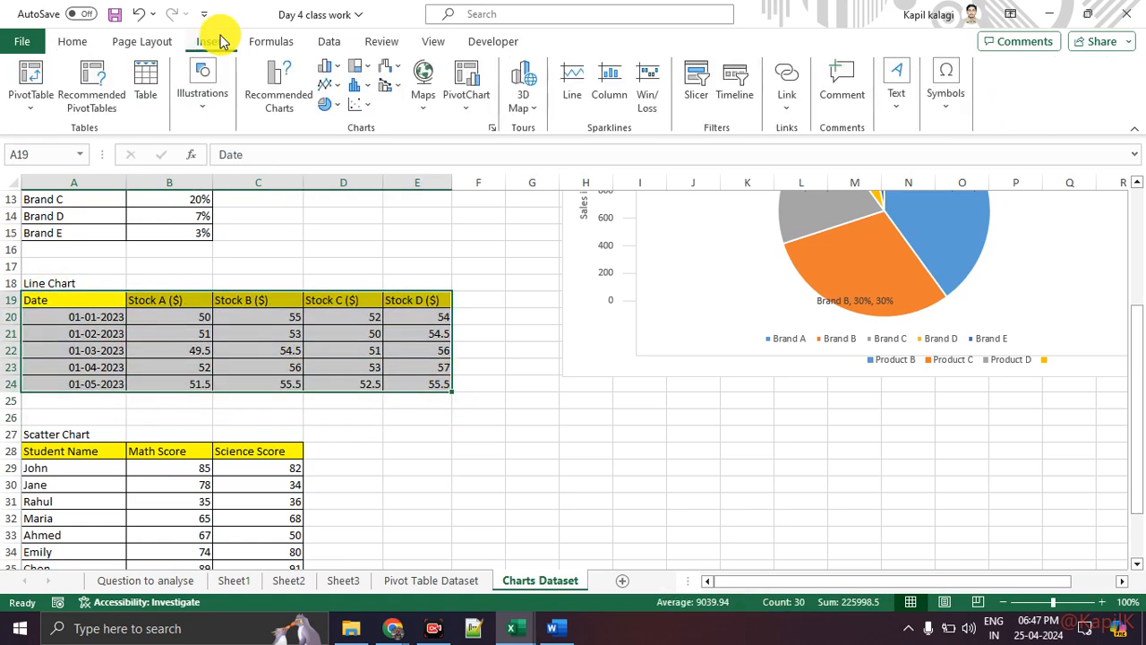
pyautogui.hotkey('ctrl', '1')
pyautogui.click(455, 66)
pyautogui.moveTo(150, 47)
pyautogui.mouseDown()
pyautogui.moveTo(282, 34)
pyautogui.moveTo(448, 90)
pyautogui.mouseUp()
pyautogui.press('Escape')
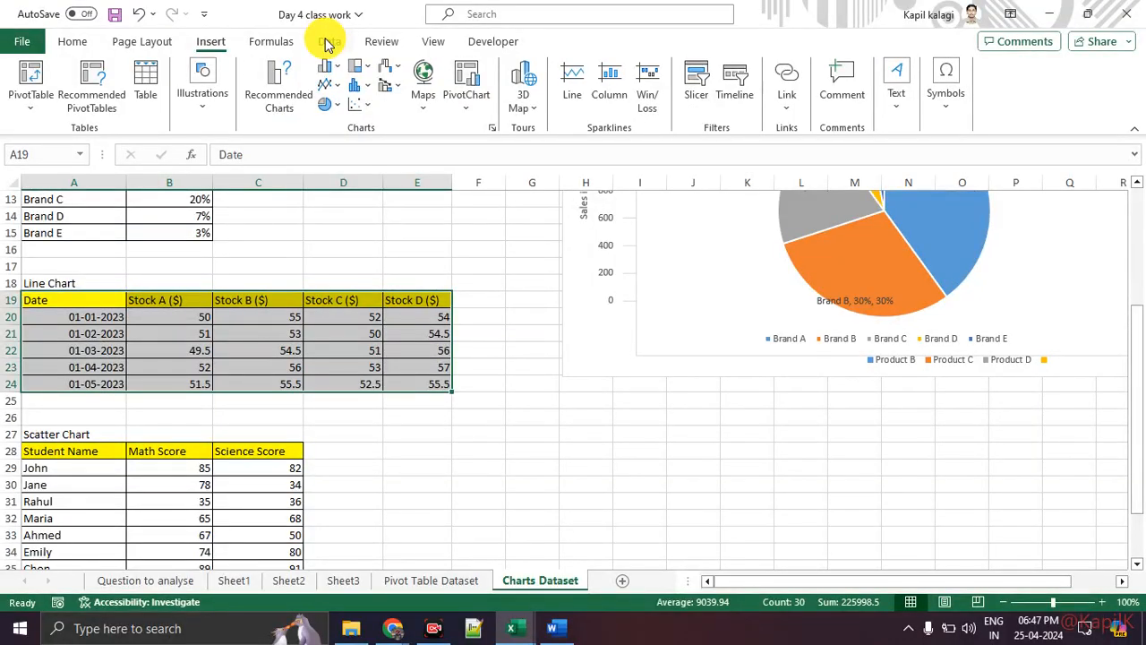
pyautogui.hotkey('ctrl', '1')
pyautogui.click(278, 123)
pyautogui.moveTo(179, 90); pyautogui.dragTo(316, 98)
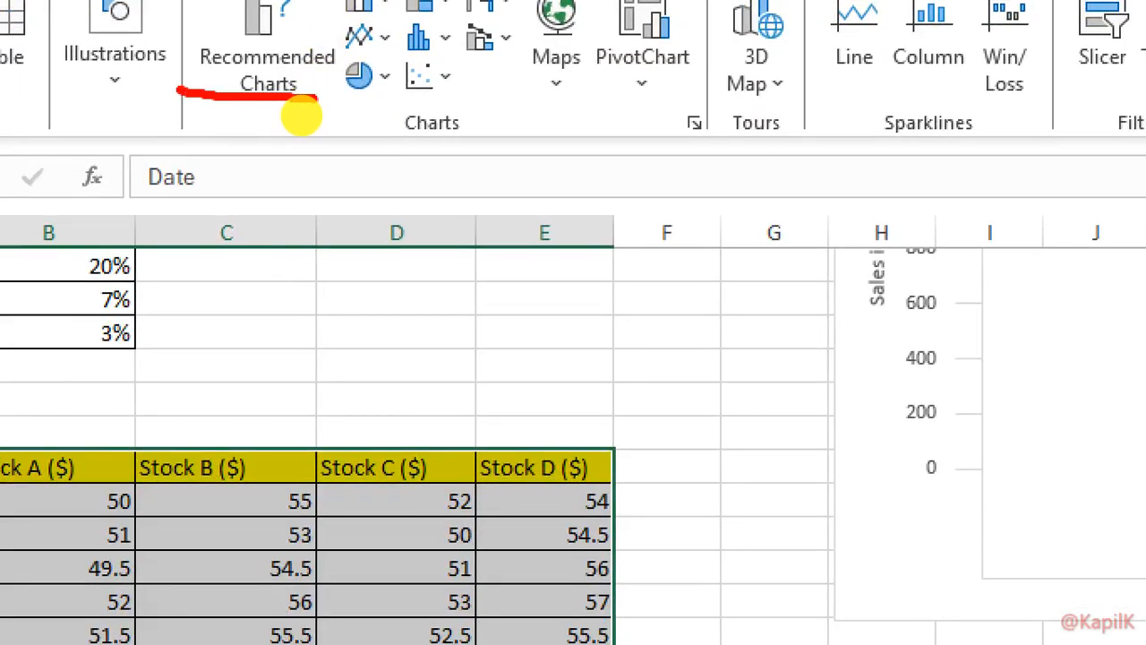
pyautogui.scroll(-3, 289, 131)
pyautogui.moveTo(291, 47)
pyautogui.mouseDown()
pyautogui.moveTo(275, 51)
pyautogui.moveTo(328, 105)
pyautogui.moveTo(280, 61)
pyautogui.mouseUp()
pyautogui.press('Escape')
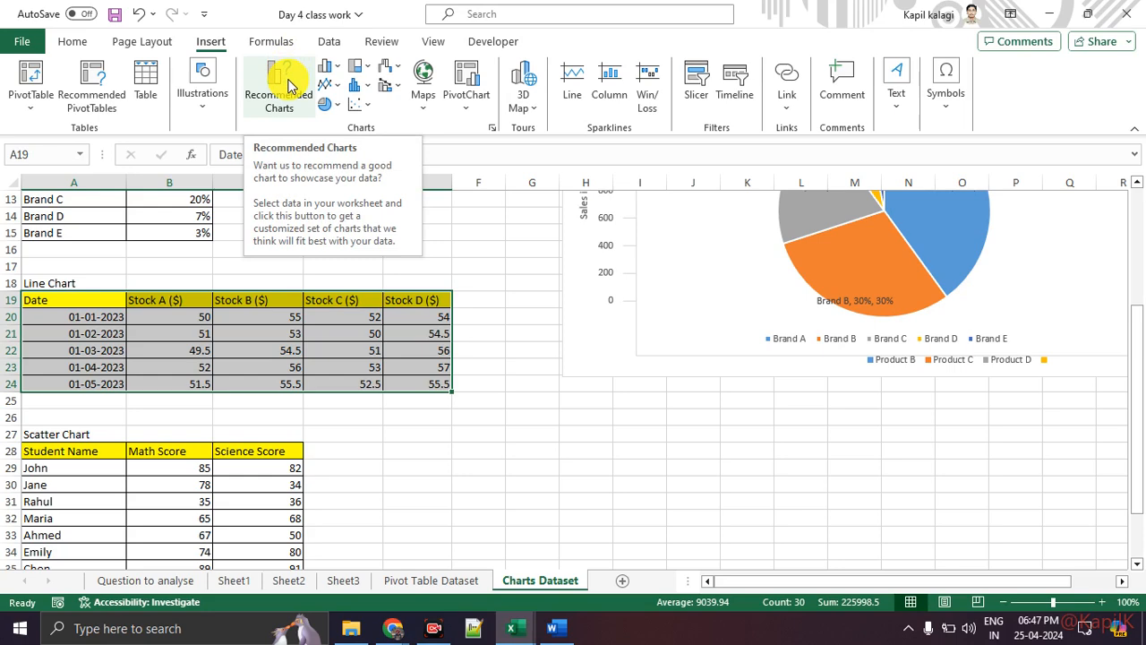
# Insert a Scatter with lines chart of Stock A–D prices from Recommended Charts.
pyautogui.click(285, 78)
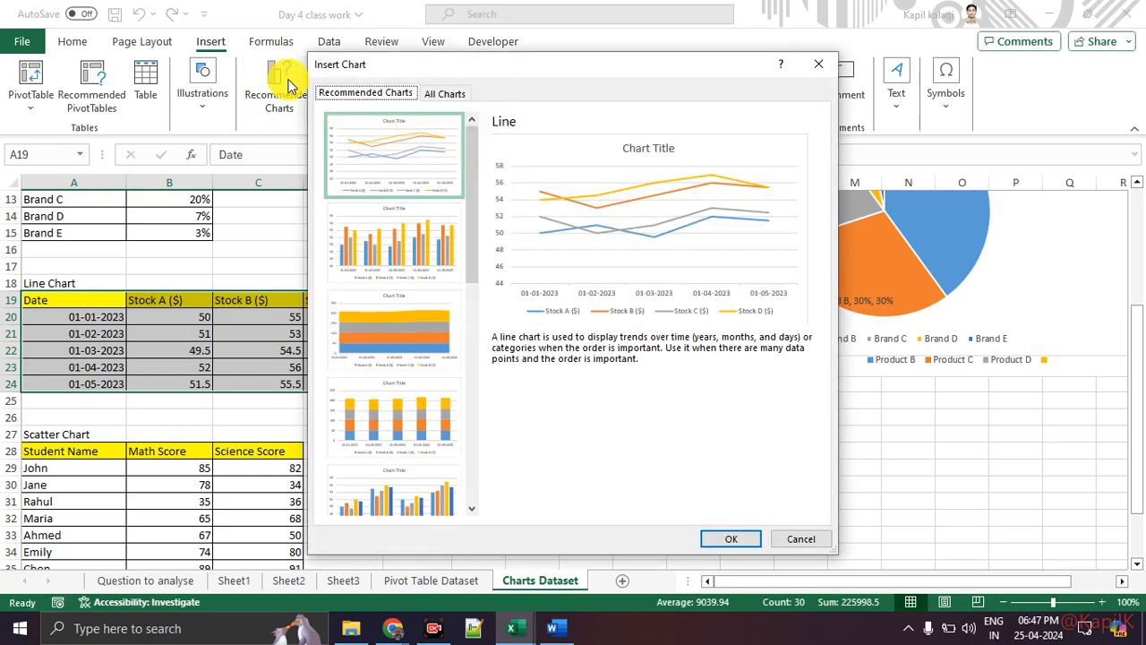
pyautogui.click(388, 235)
pyautogui.scroll(-3, 389, 259)
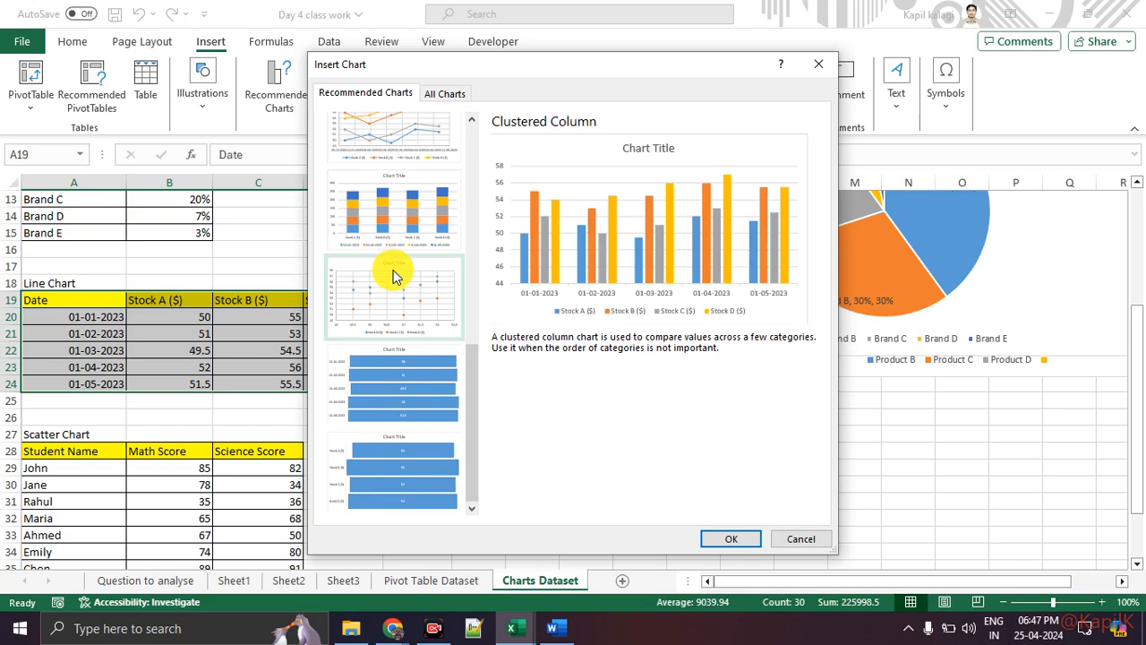
pyautogui.scroll(5, 408, 300)
pyautogui.scroll(-3, 409, 378)
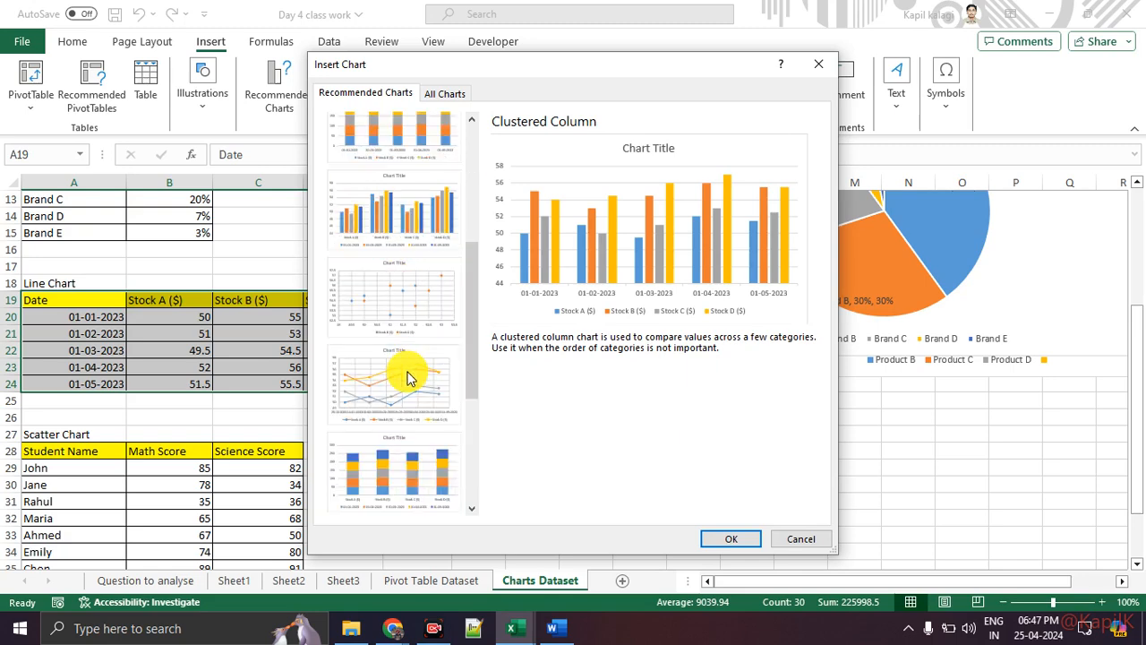
pyautogui.click(404, 385)
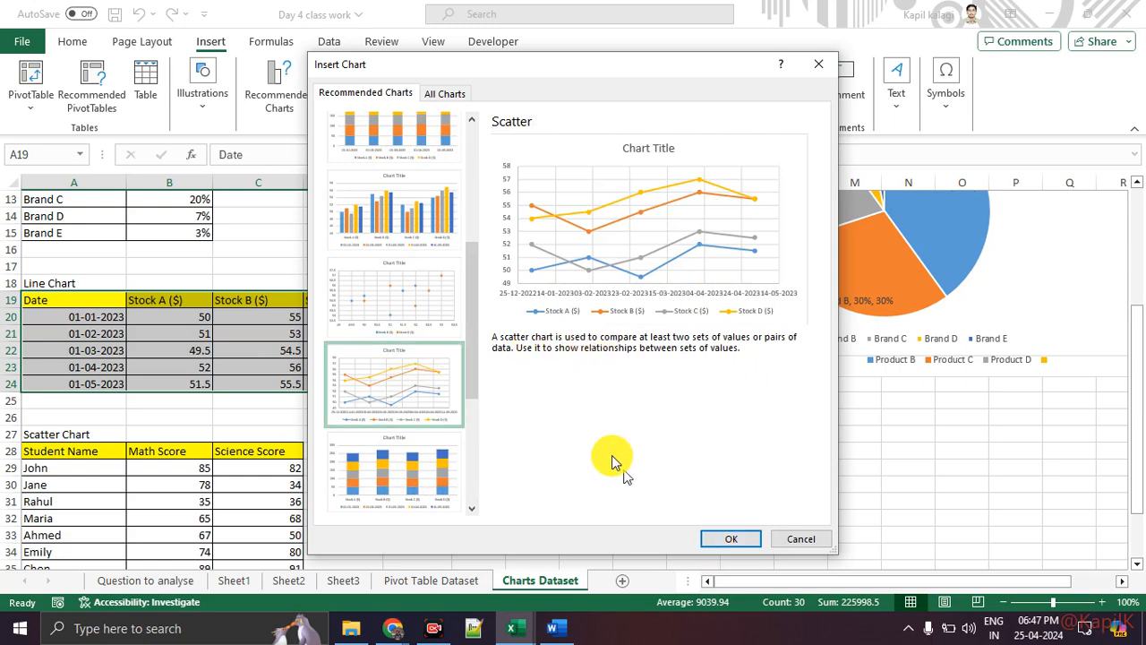
pyautogui.click(727, 538)
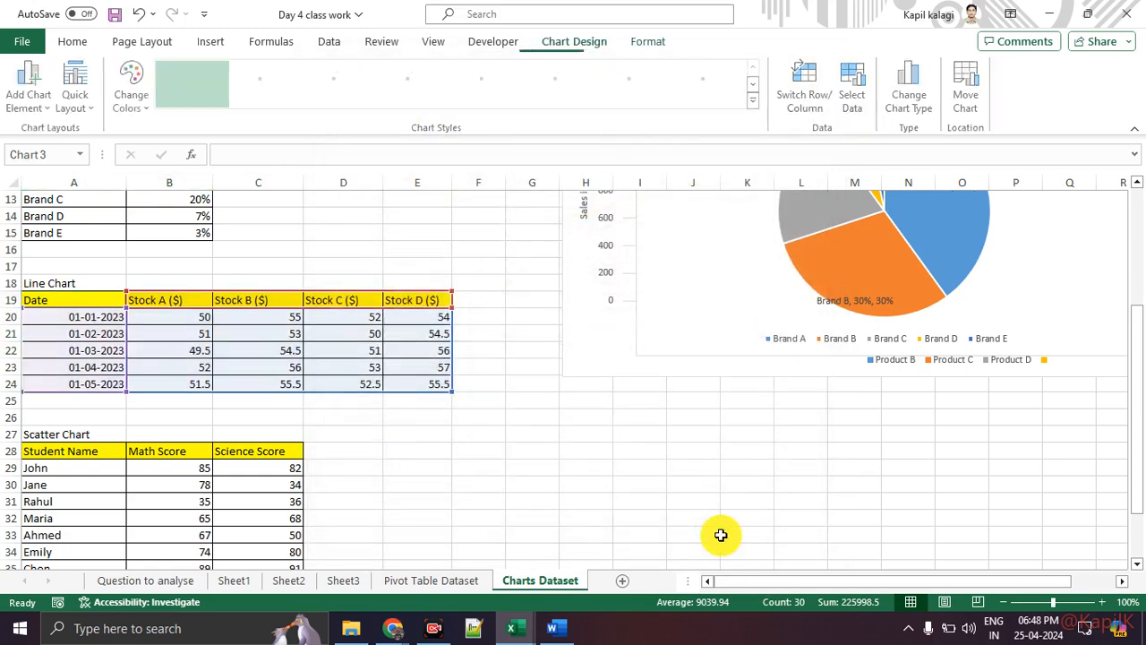
# Widen the stock chart on both sides and raise its top edge to make it taller.
pyautogui.moveTo(777, 378); pyautogui.dragTo(934, 378)
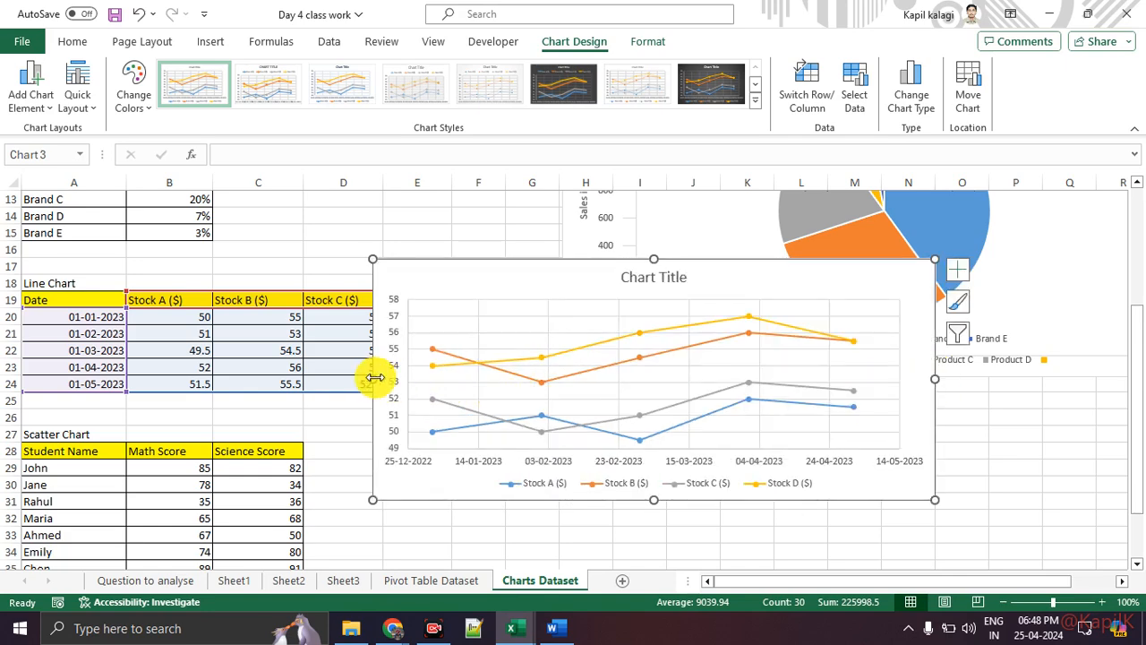
pyautogui.moveTo(374, 378); pyautogui.dragTo(198, 376)
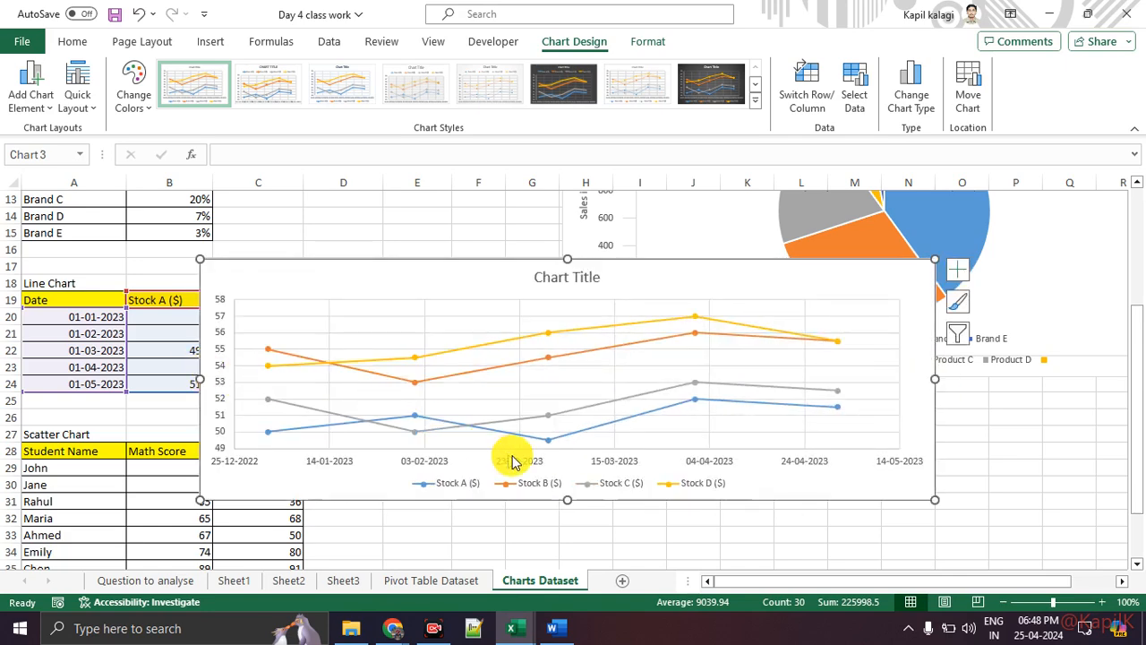
pyautogui.moveTo(567, 507); pyautogui.dragTo(568, 535)
pyautogui.click(601, 292)
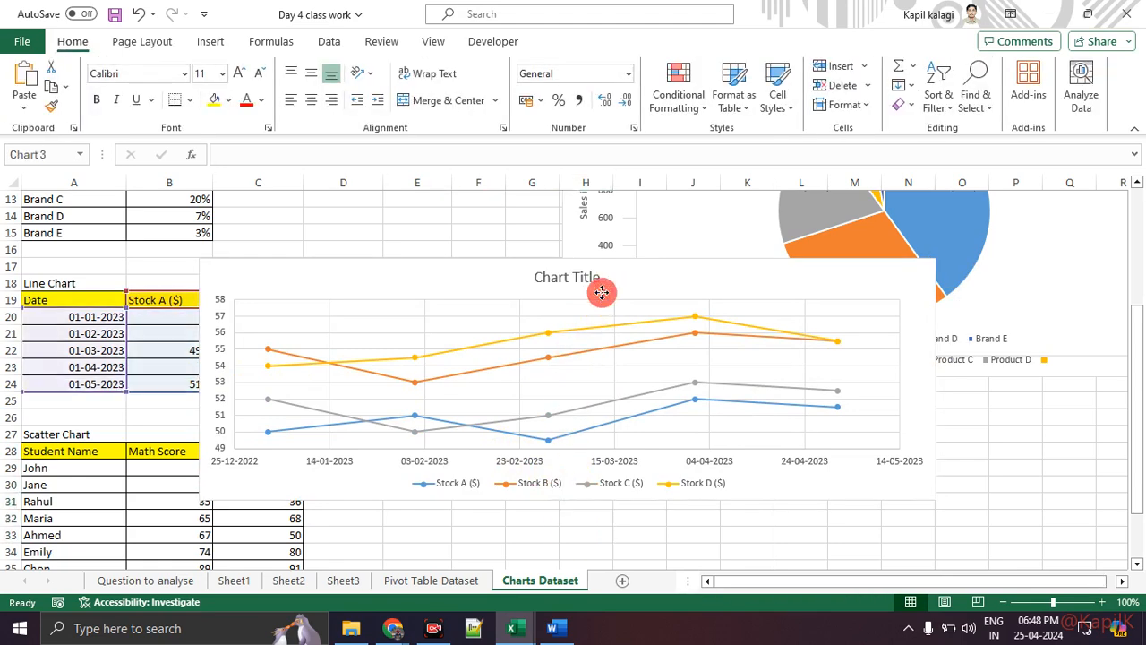
pyautogui.moveTo(565, 258); pyautogui.dragTo(568, 215)
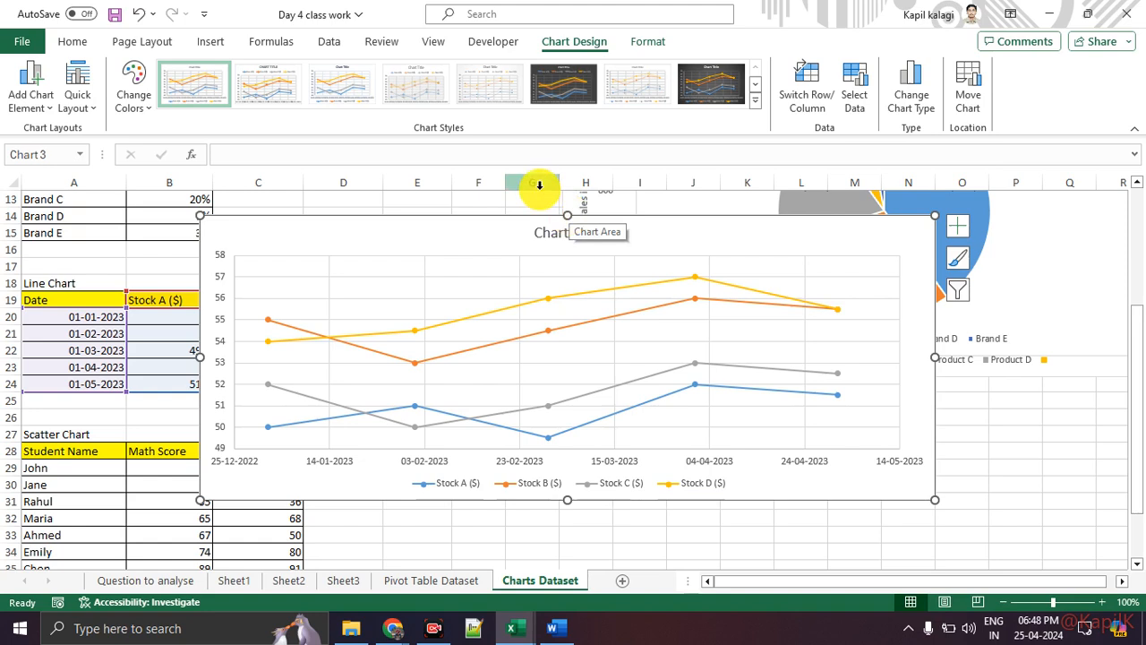
pyautogui.click(555, 233)
pyautogui.doubleClick(556, 233)
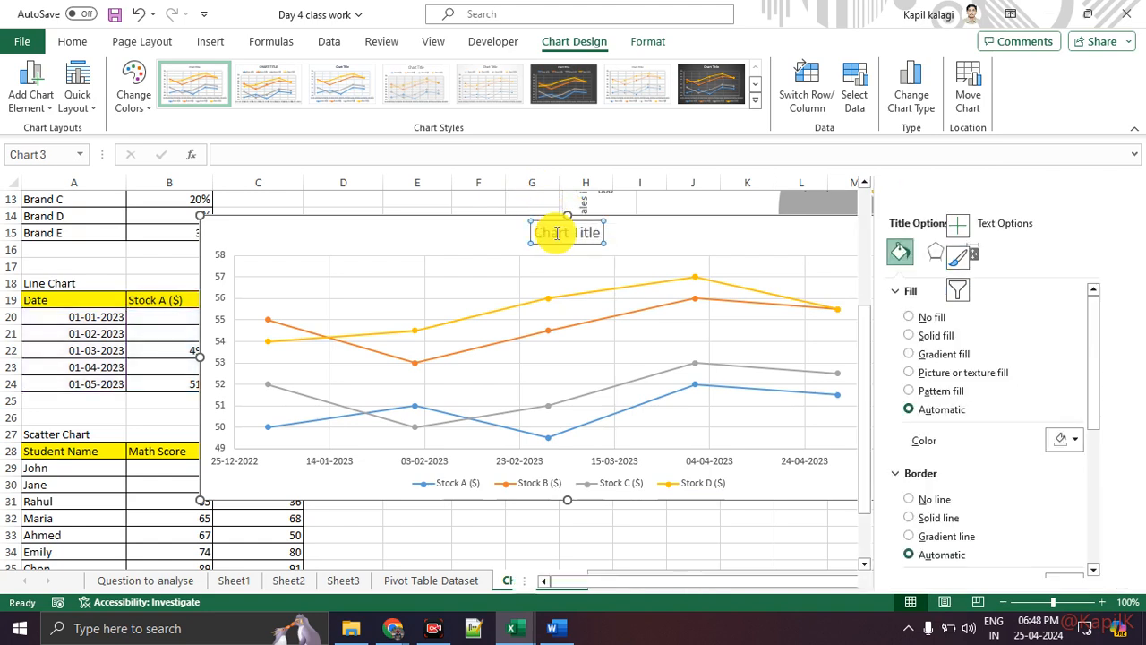
pyautogui.click(791, 238)
pyautogui.click(1091, 197)
# Add axis titles and data labels to the stock chart, removing gridlines and error bars.
pyautogui.click(958, 231)
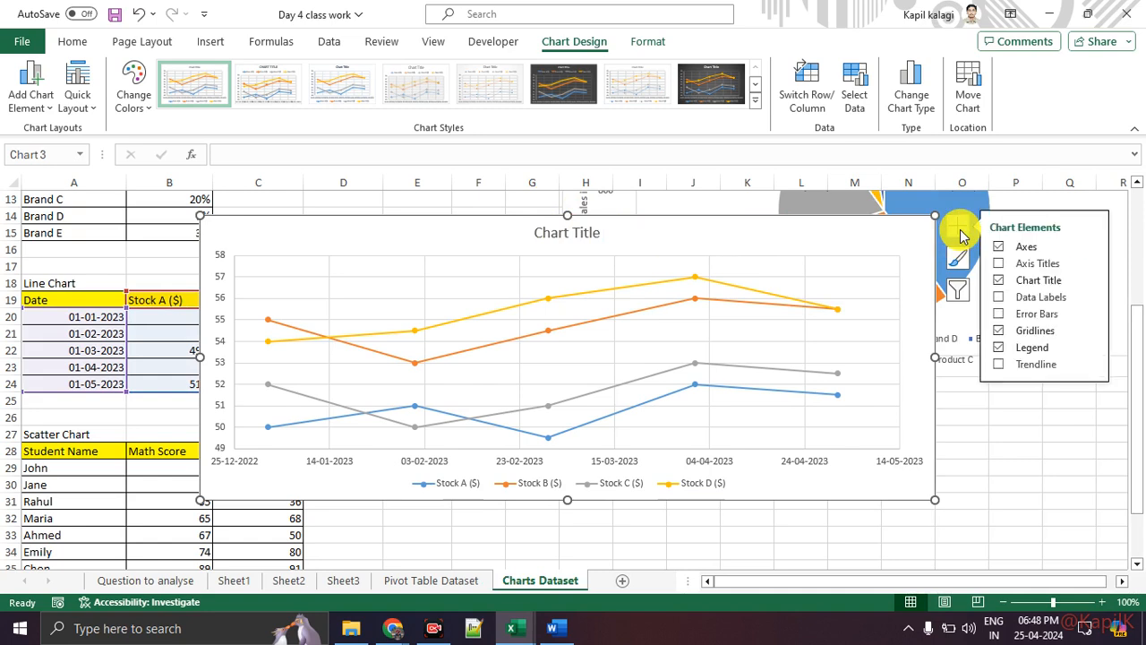
pyautogui.click(998, 264)
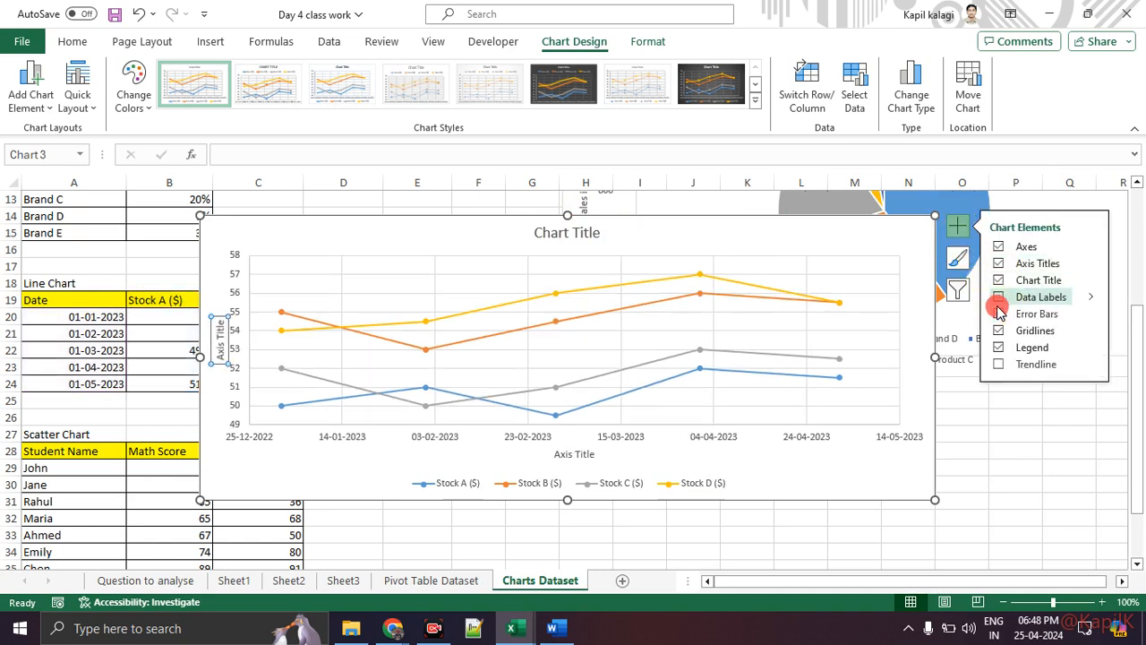
pyautogui.click(999, 313)
pyautogui.click(999, 299)
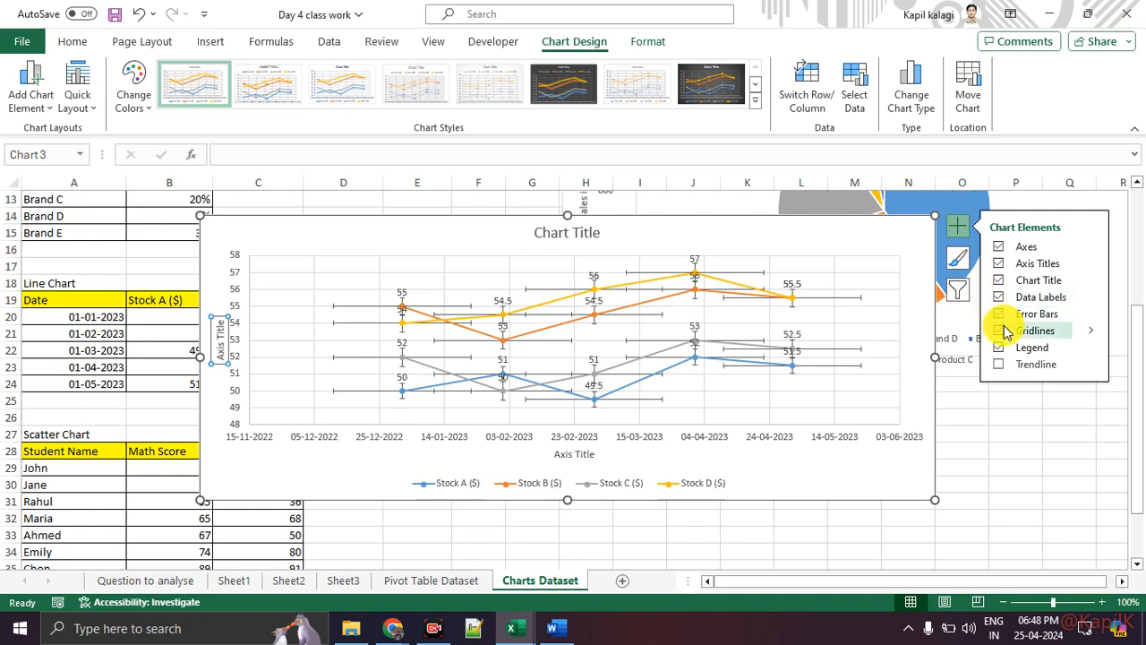
pyautogui.click(998, 332)
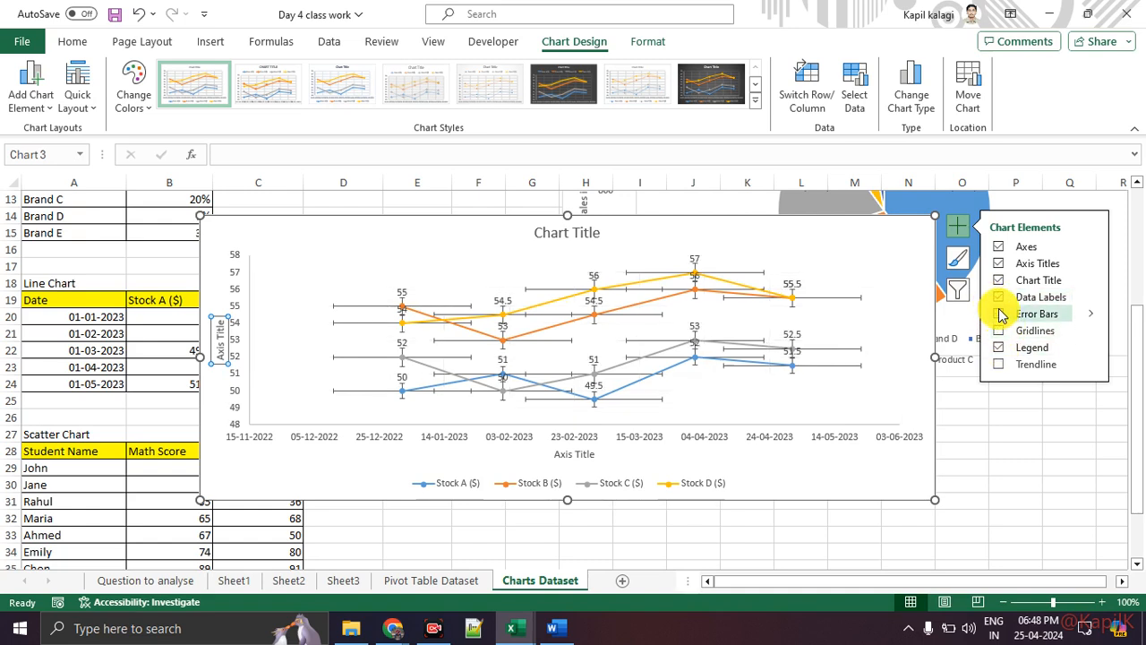
pyautogui.click(996, 313)
# Enlarge the stock chart from its bottom-right corner and move it right of the data tables.
pyautogui.moveTo(937, 494); pyautogui.dragTo(1024, 550)
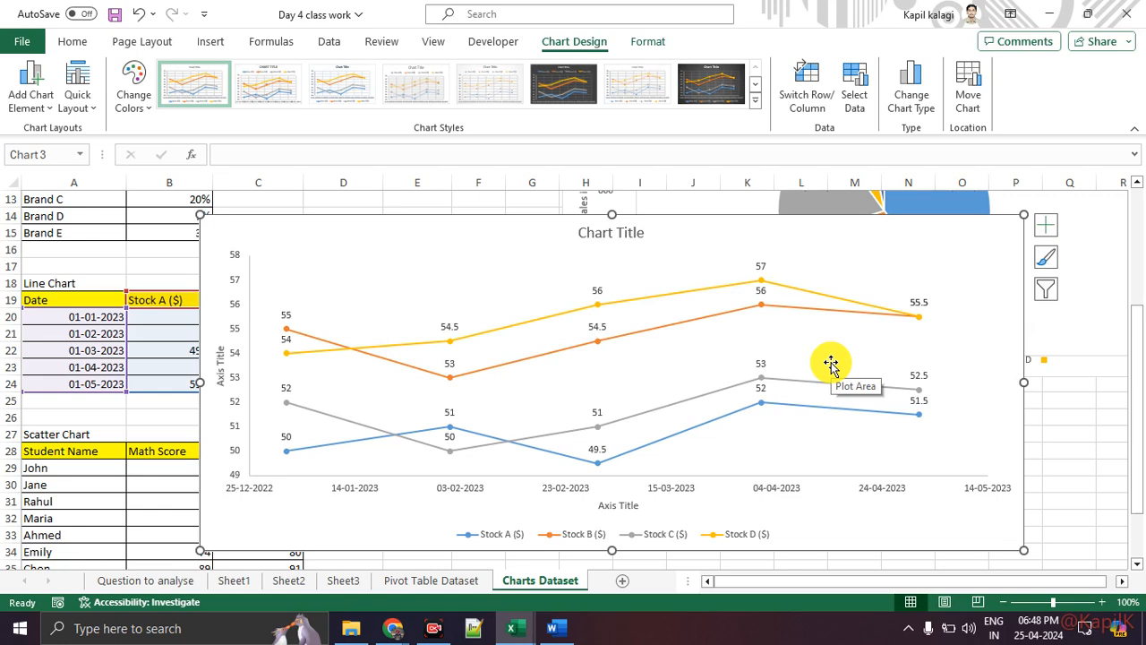
pyautogui.moveTo(534, 247); pyautogui.dragTo(828, 254)
pyautogui.scroll(-1, 358, 306)
pyautogui.scroll(-3, 358, 306)
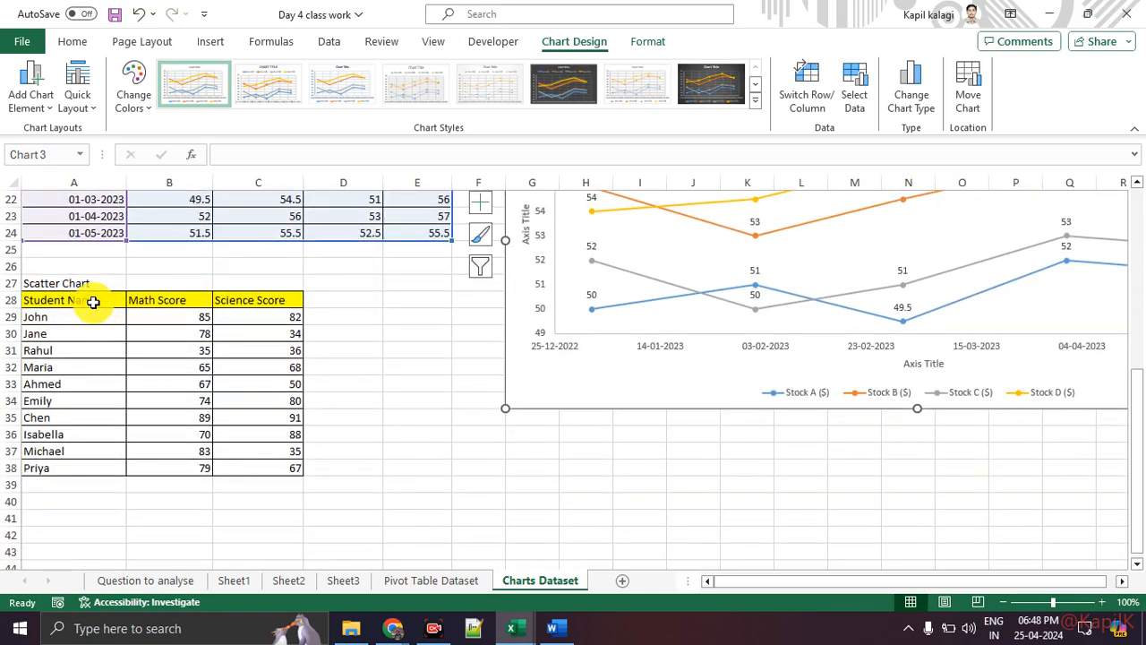
pyautogui.moveTo(93, 302); pyautogui.dragTo(281, 457)
pyautogui.click(266, 510)
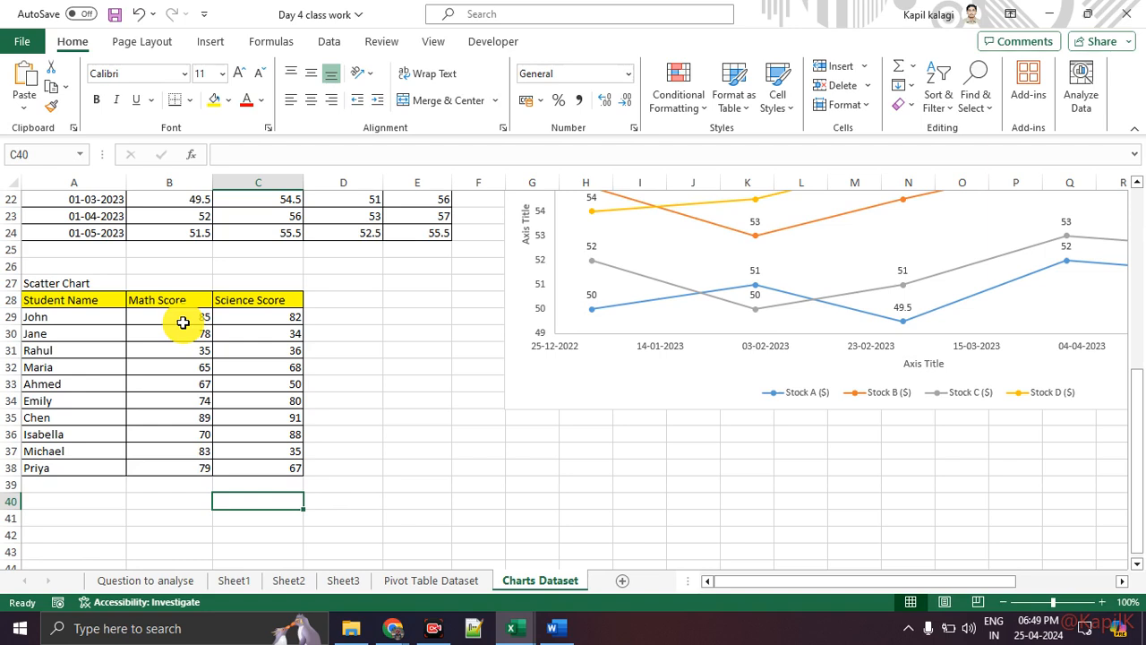
# Select the Math Score and Science Score data (B28:C38) and insert a plain Scatter chart.
pyautogui.moveTo(166, 299); pyautogui.dragTo(284, 467)
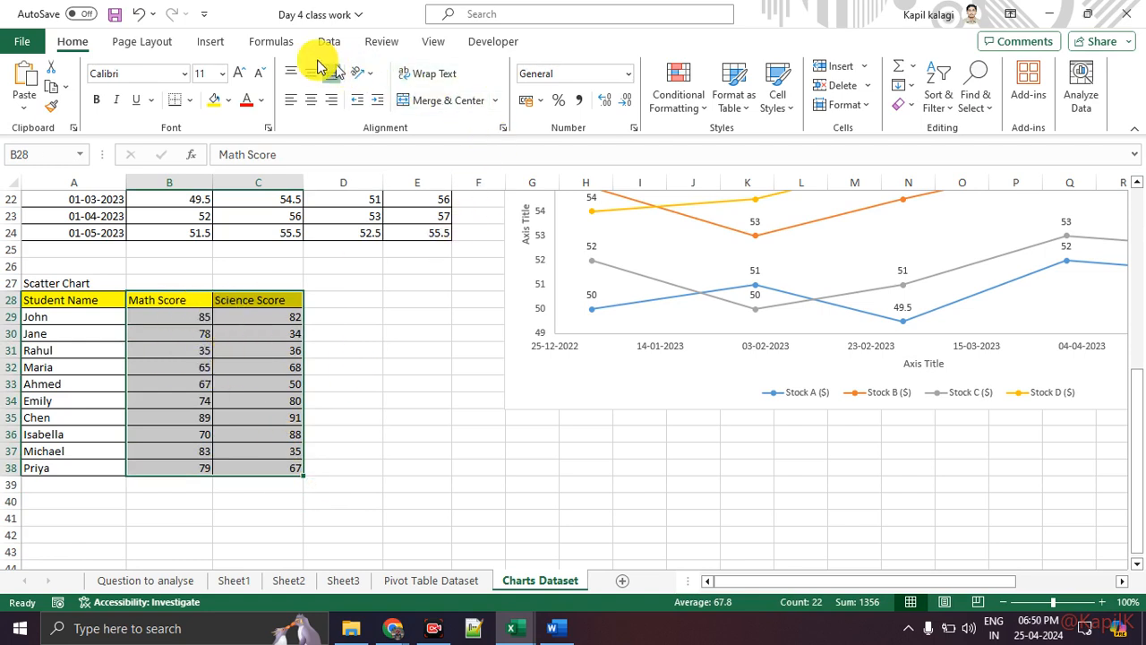
pyautogui.click(227, 44)
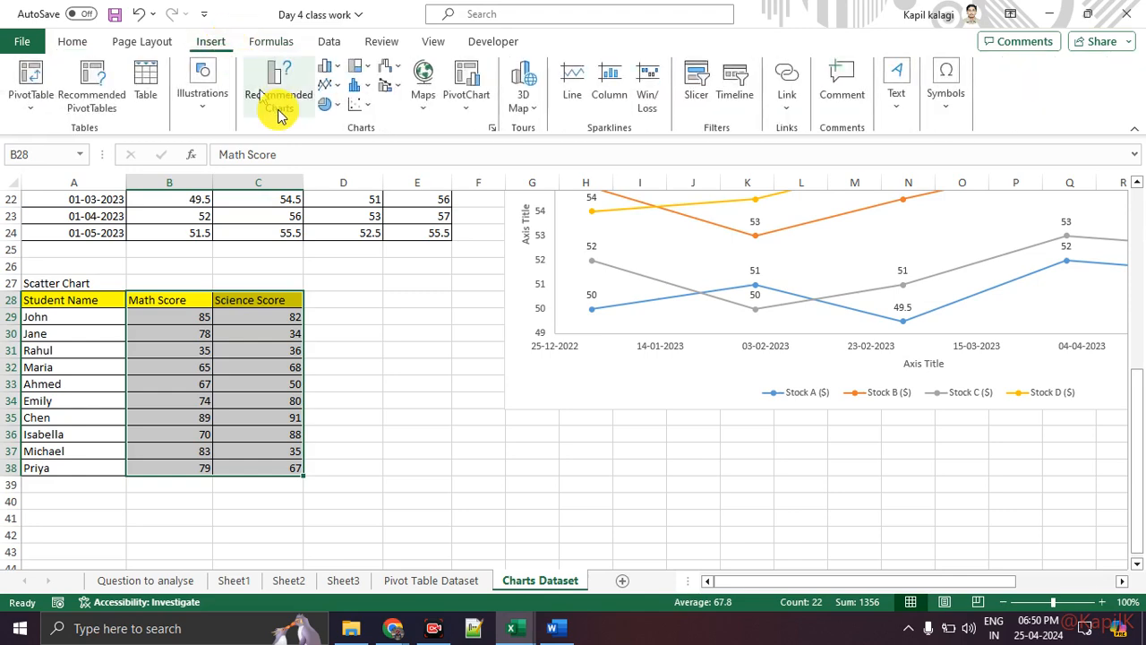
pyautogui.click(354, 103)
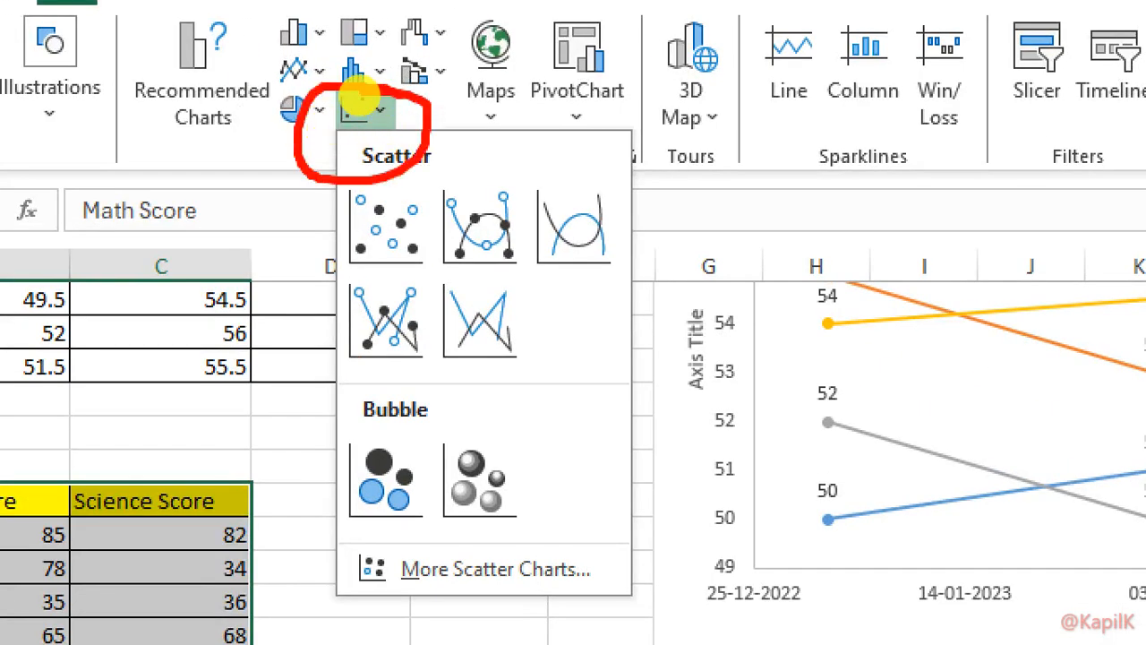
pyautogui.click(361, 109)
pyautogui.click(361, 109)
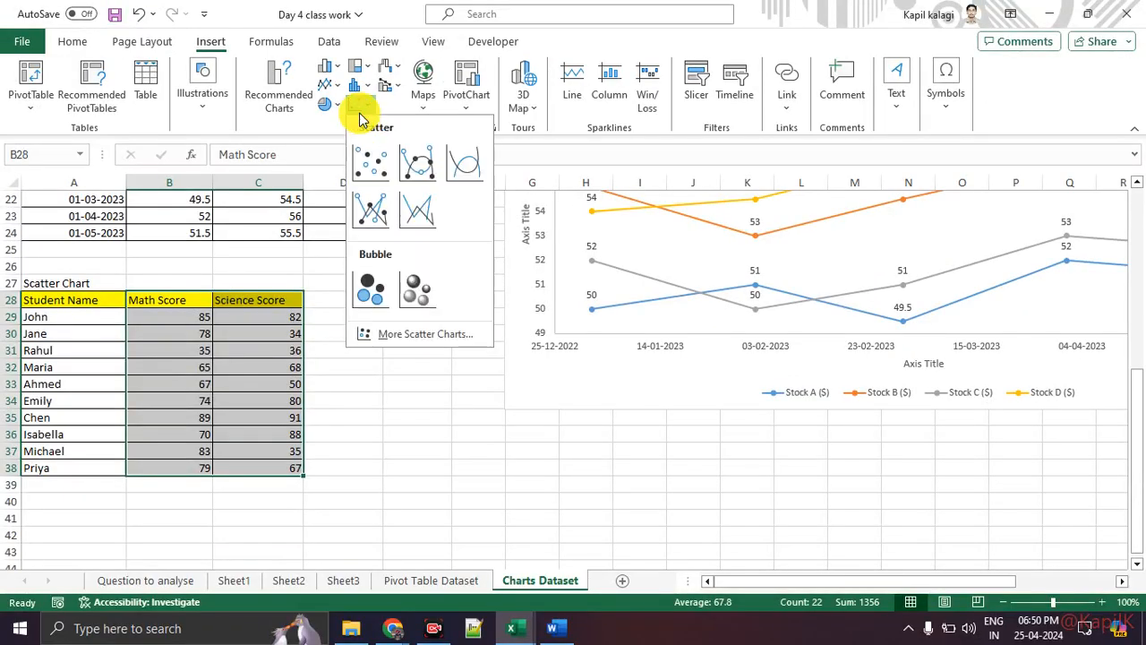
pyautogui.click(373, 161)
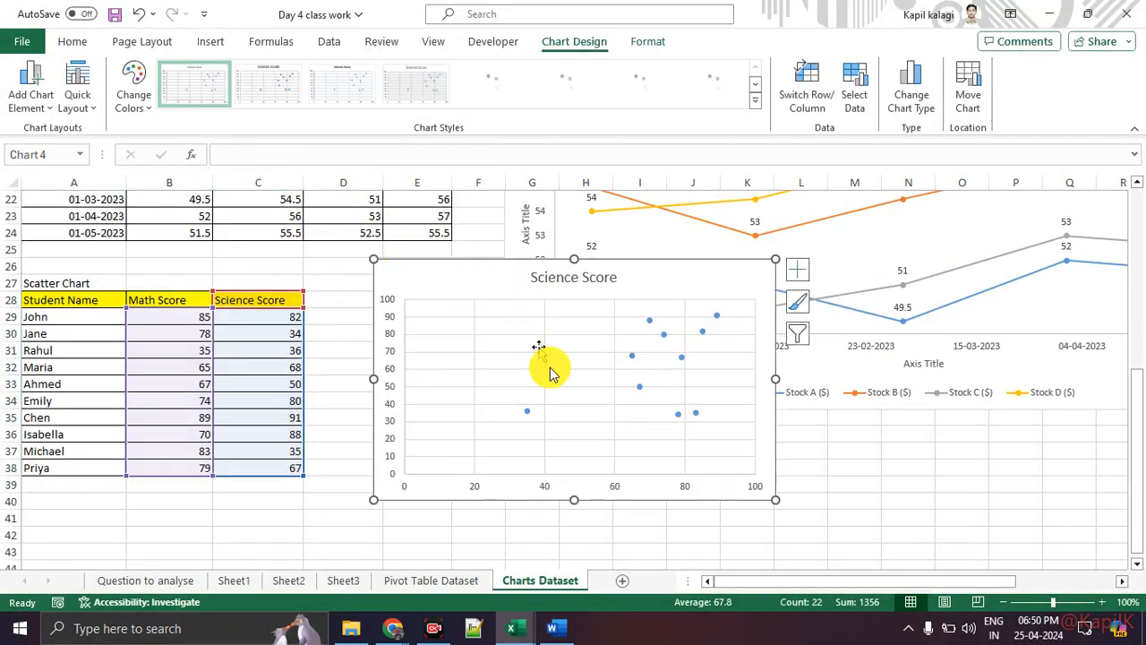
# Enlarge the Science Score scatter chart by dragging its bottom-right corner outward.
pyautogui.moveTo(773, 499); pyautogui.dragTo(839, 533)
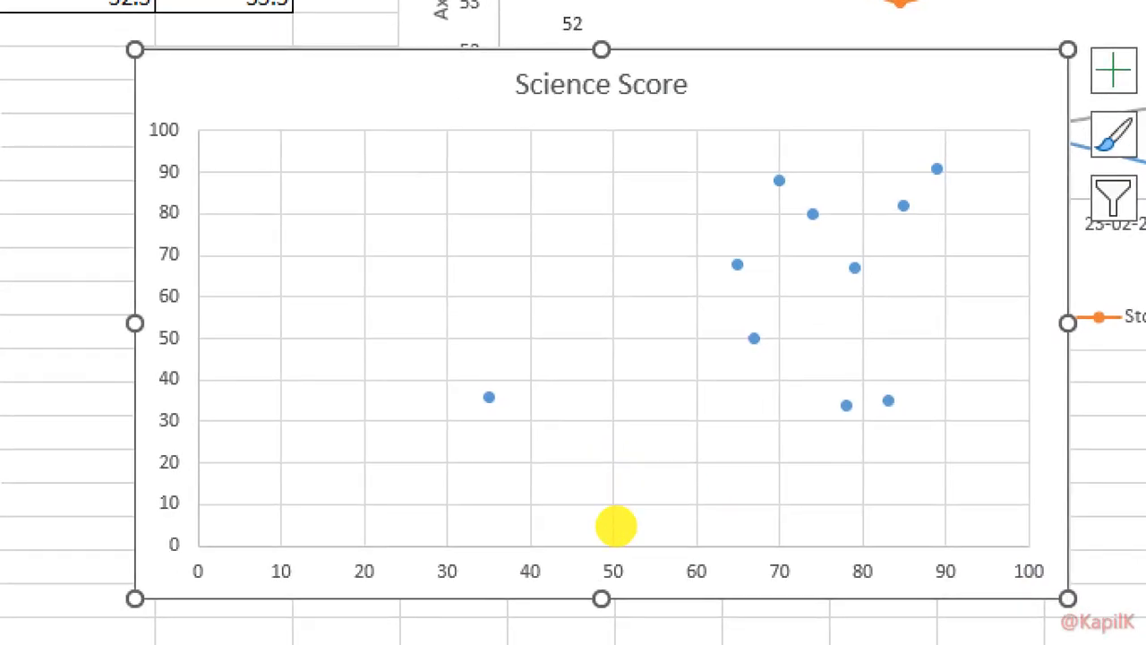
pyautogui.moveTo(456, 557); pyautogui.dragTo(867, 561)
pyautogui.moveTo(767, 534); pyautogui.dragTo(781, 573)
pyautogui.moveTo(236, 471)
pyautogui.mouseDown()
pyautogui.moveTo(208, 260)
pyautogui.moveTo(261, 265)
pyautogui.mouseUp()
pyautogui.moveTo(990, 130)
pyautogui.mouseDown()
pyautogui.moveTo(749, 159)
pyautogui.moveTo(994, 135)
pyautogui.mouseUp()
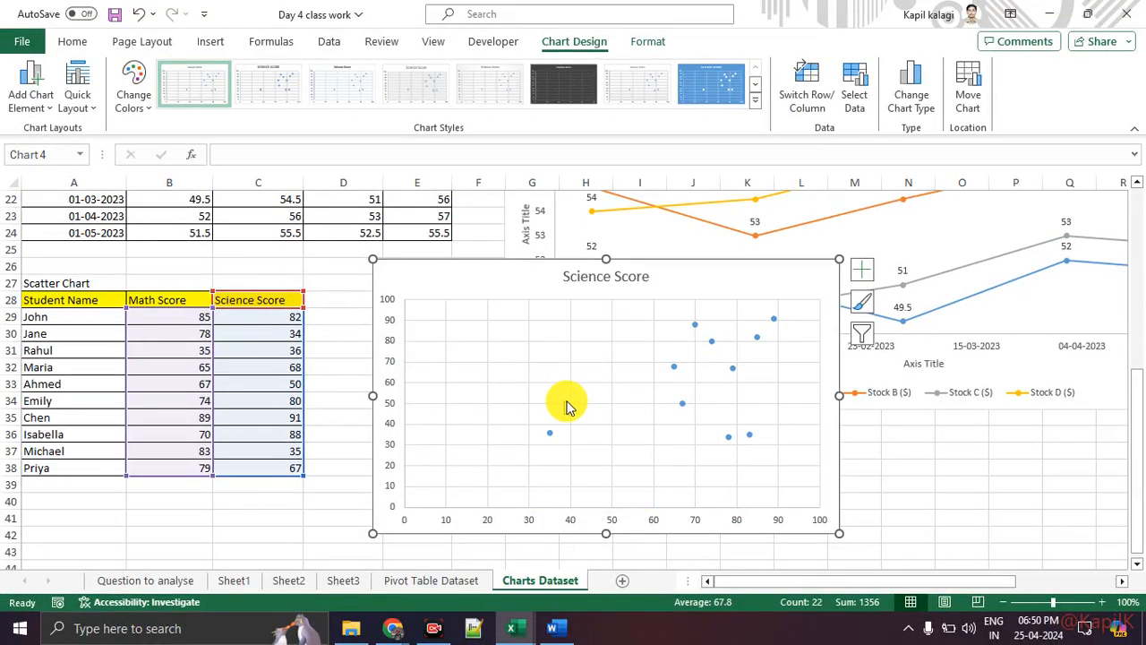
pyautogui.hotkey('ctrl', '1')
pyautogui.click(576, 419)
pyautogui.moveTo(1023, 199)
pyautogui.mouseDown()
pyautogui.moveTo(824, 268)
pyautogui.moveTo(1030, 204)
pyautogui.moveTo(1003, 195)
pyautogui.mouseUp()
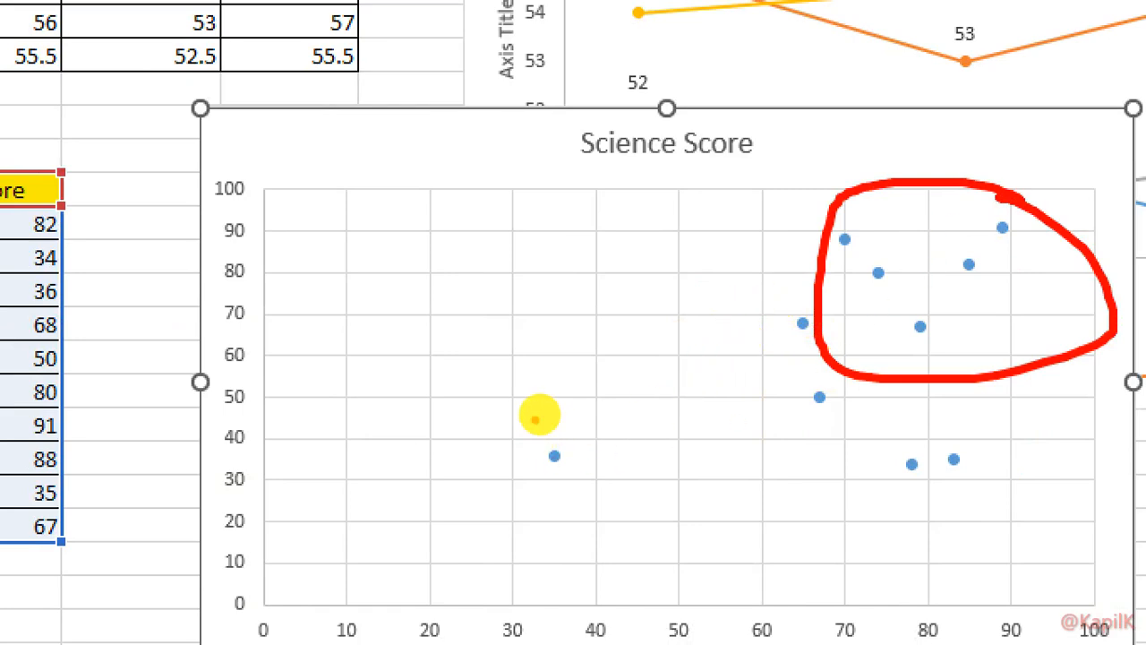
pyautogui.moveTo(528, 403)
pyautogui.mouseDown()
pyautogui.moveTo(595, 428)
pyautogui.moveTo(501, 412)
pyautogui.moveTo(501, 434)
pyautogui.mouseUp()
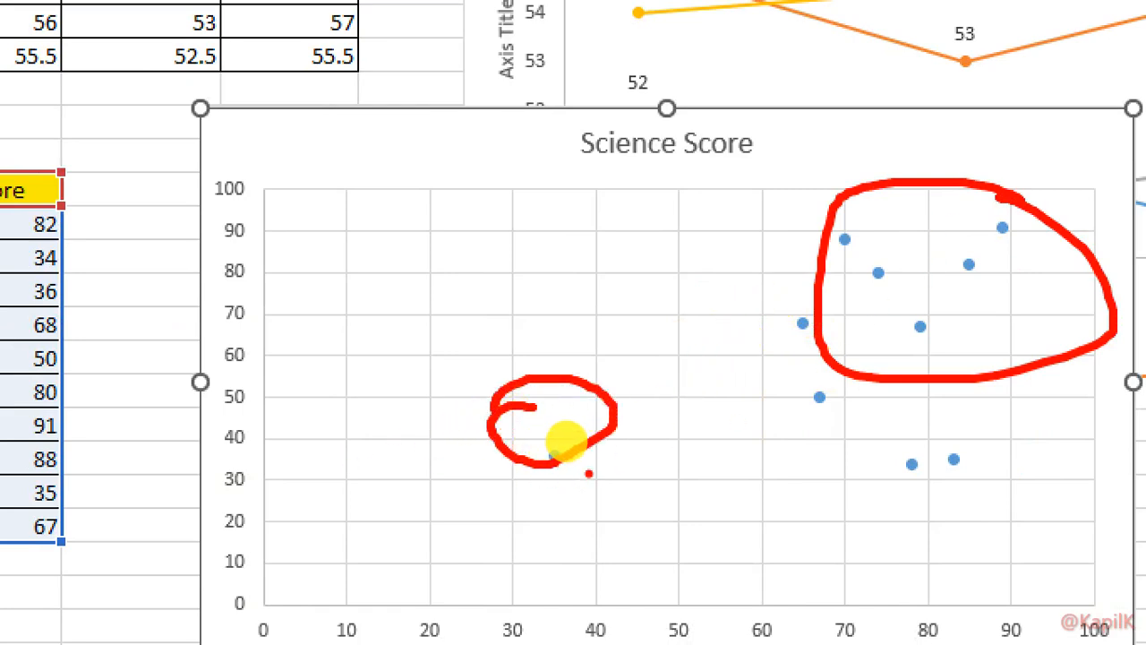
pyautogui.press('Escape')
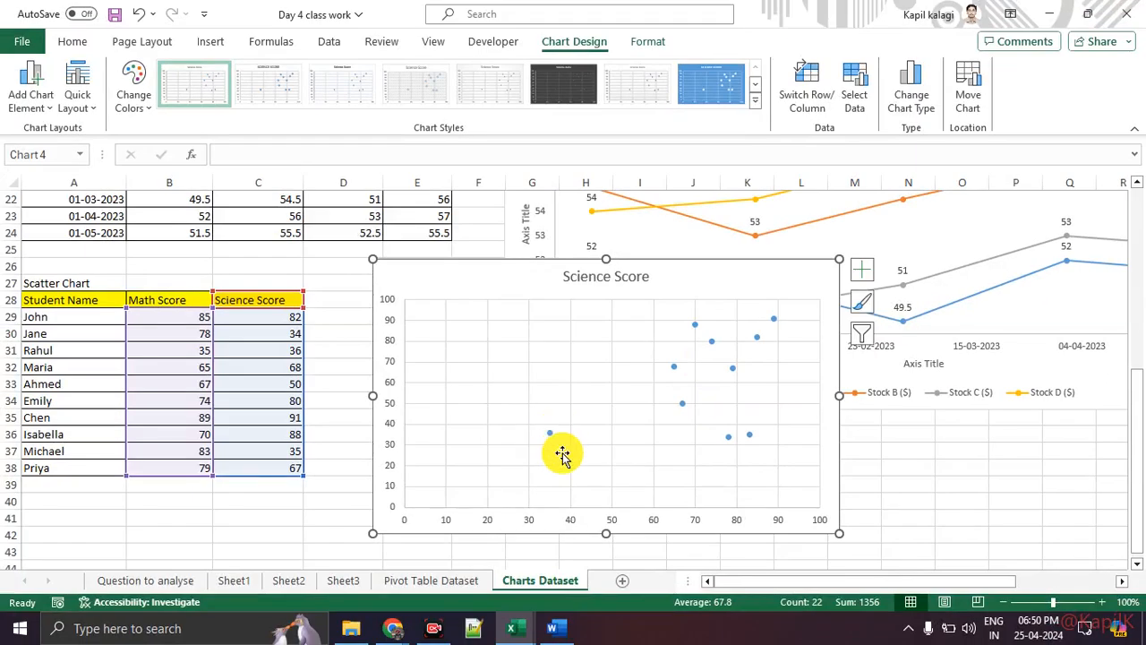
# Change options in the scatter chart's Format pane and adjust its size further.
pyautogui.hotkey('ctrl', '1')
pyautogui.click(507, 504)
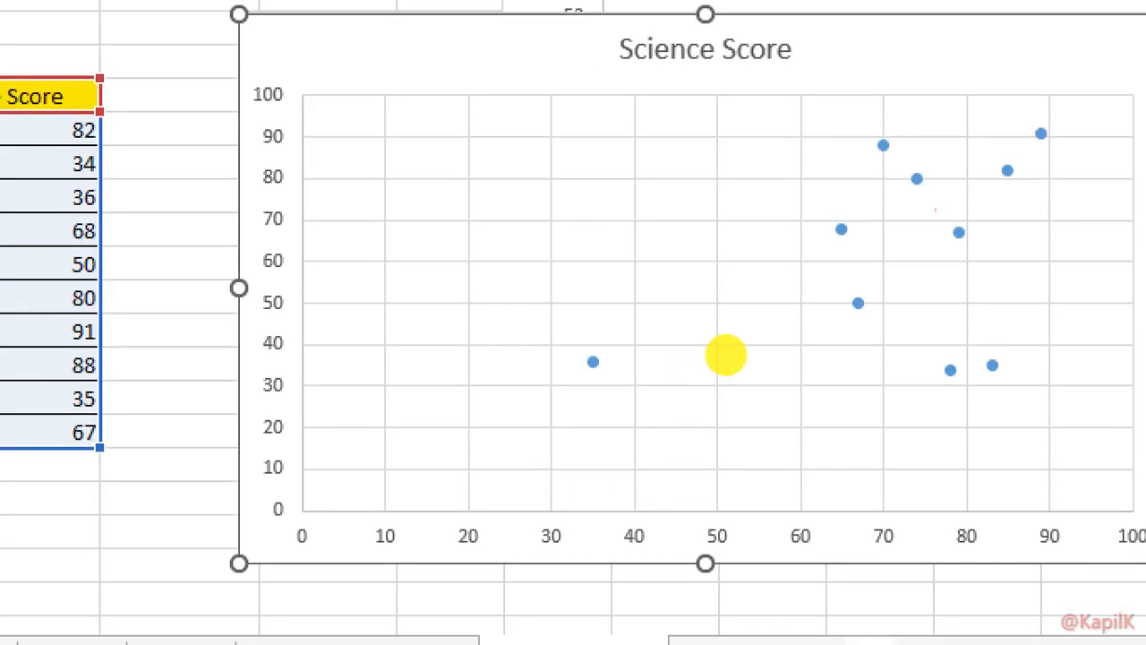
pyautogui.moveTo(1083, 90)
pyautogui.mouseDown()
pyautogui.moveTo(811, 154)
pyautogui.moveTo(1079, 184)
pyautogui.moveTo(994, 73)
pyautogui.mouseUp()
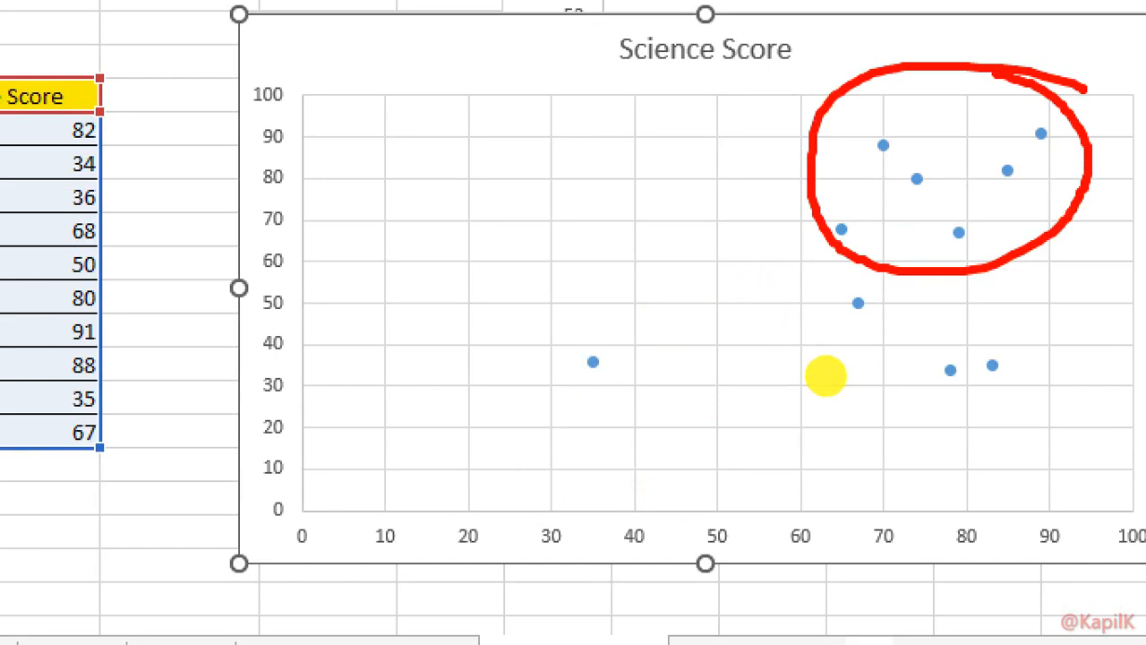
pyautogui.moveTo(905, 387)
pyautogui.mouseDown()
pyautogui.moveTo(979, 386)
pyautogui.moveTo(974, 321)
pyautogui.moveTo(931, 408)
pyautogui.moveTo(976, 404)
pyautogui.mouseUp()
pyautogui.moveTo(315, 312)
pyautogui.mouseDown()
pyautogui.moveTo(358, 312)
pyautogui.moveTo(374, 340)
pyautogui.mouseUp()
pyautogui.moveTo(294, 293); pyautogui.dragTo(294, 347)
pyautogui.click(326, 297)
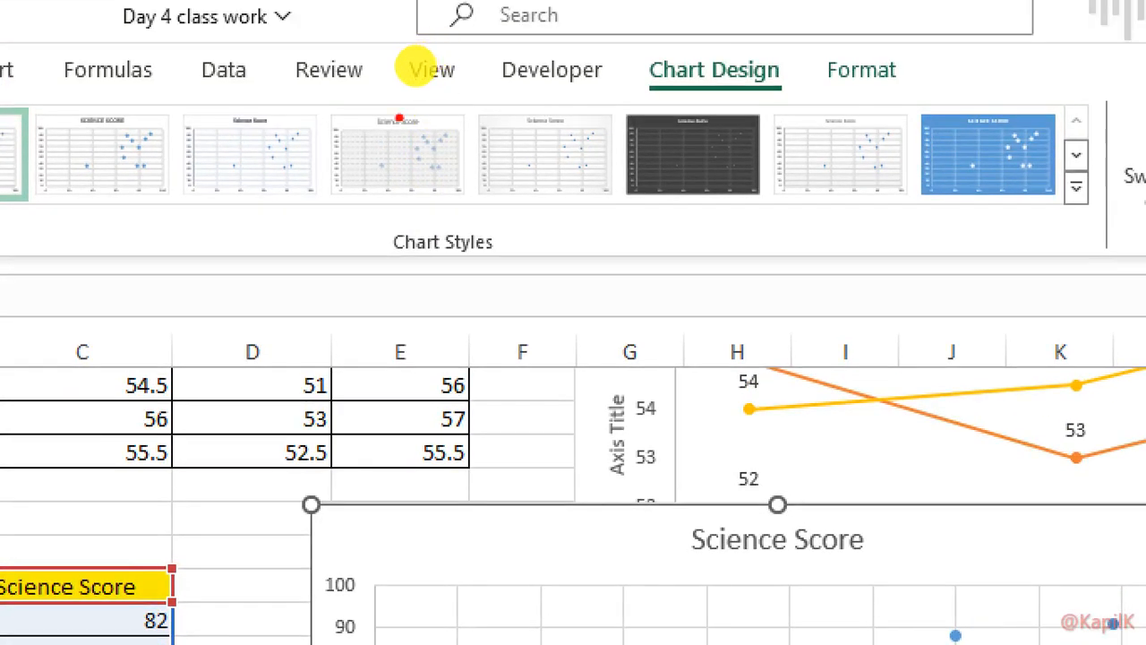
pyautogui.moveTo(640, 91)
pyautogui.mouseDown()
pyautogui.moveTo(1043, 97)
pyautogui.moveTo(601, 37)
pyautogui.moveTo(589, 73)
pyautogui.mouseUp()
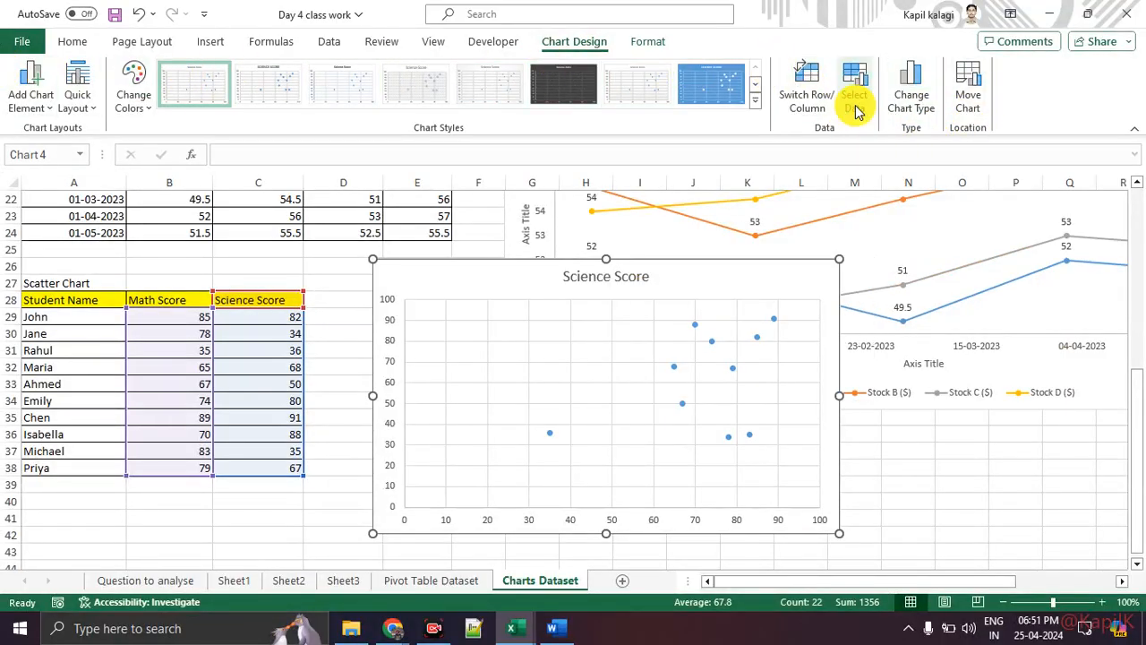
# Review the Science Score chart's Select Data source and close it unchanged.
pyautogui.click(855, 106)
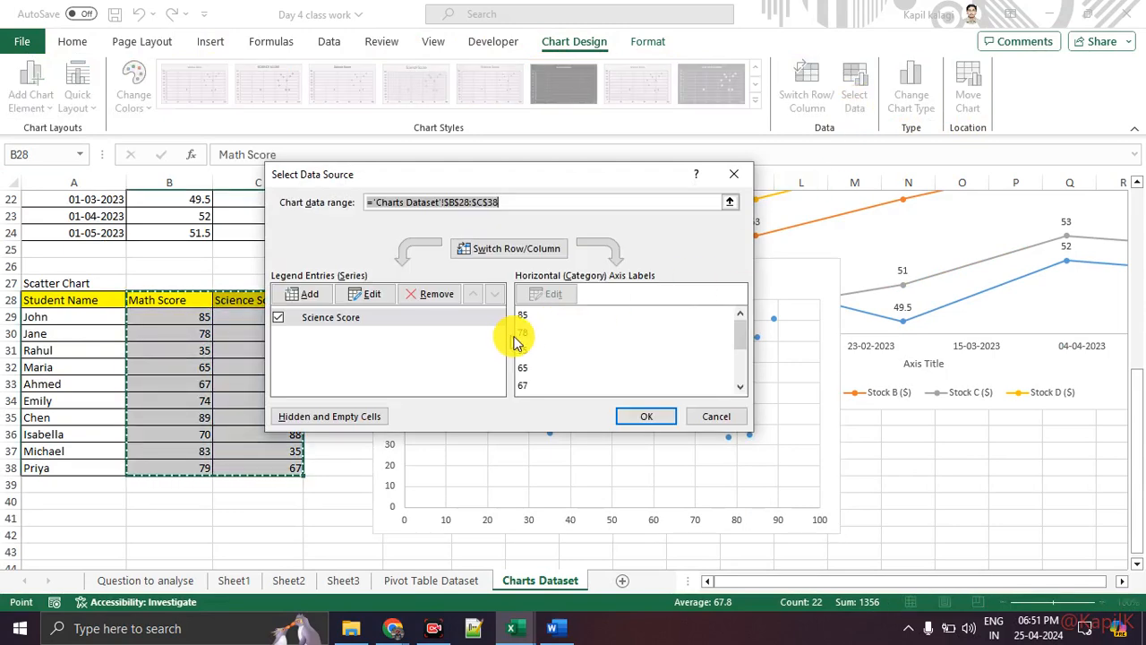
pyautogui.scroll(-4, 537, 340)
pyautogui.scroll(4, 537, 341)
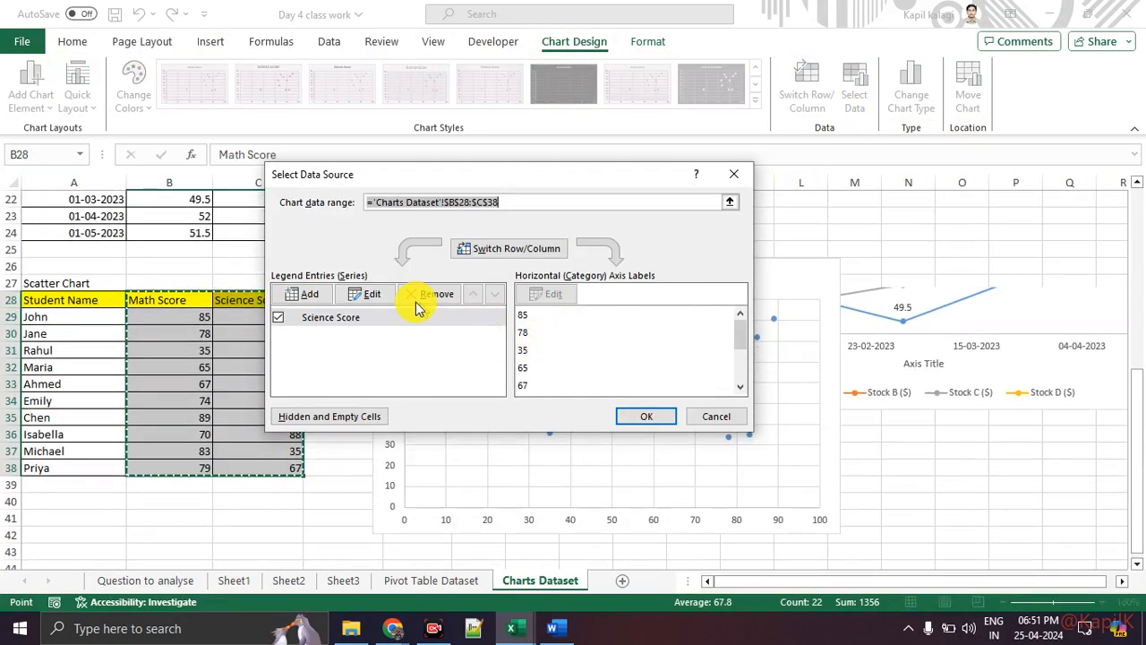
pyautogui.press('Return')
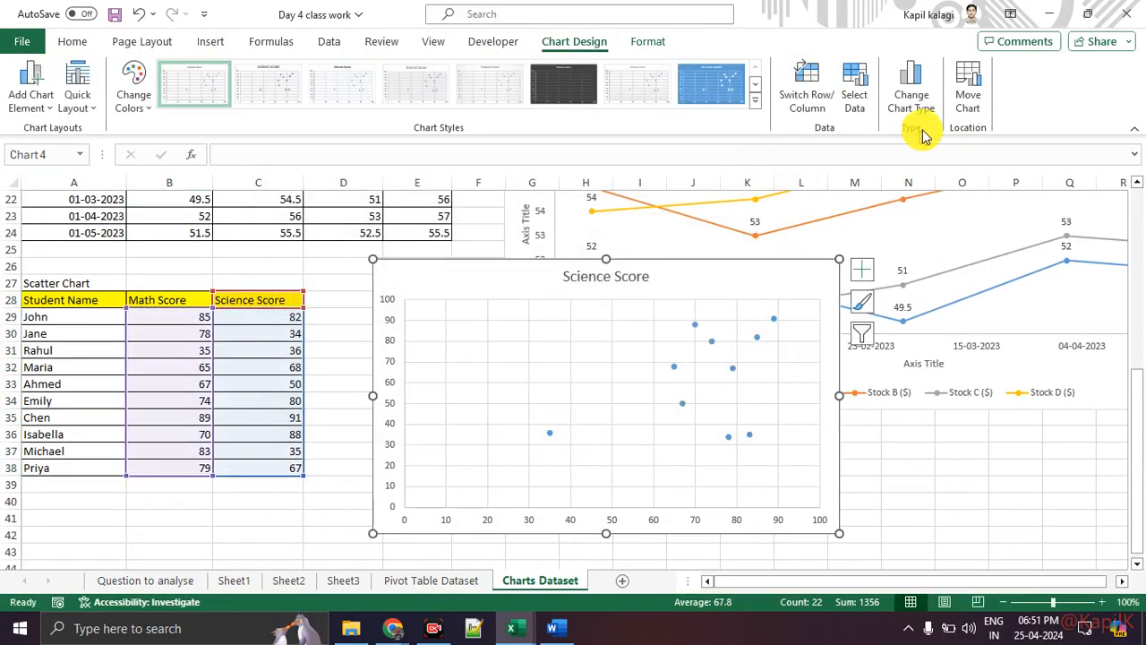
# In Change Chart Type, browse Stock, Radar, Sunburst, Box & Whisker, Waterfall and Funnel down to Combo.
pyautogui.click(918, 103)
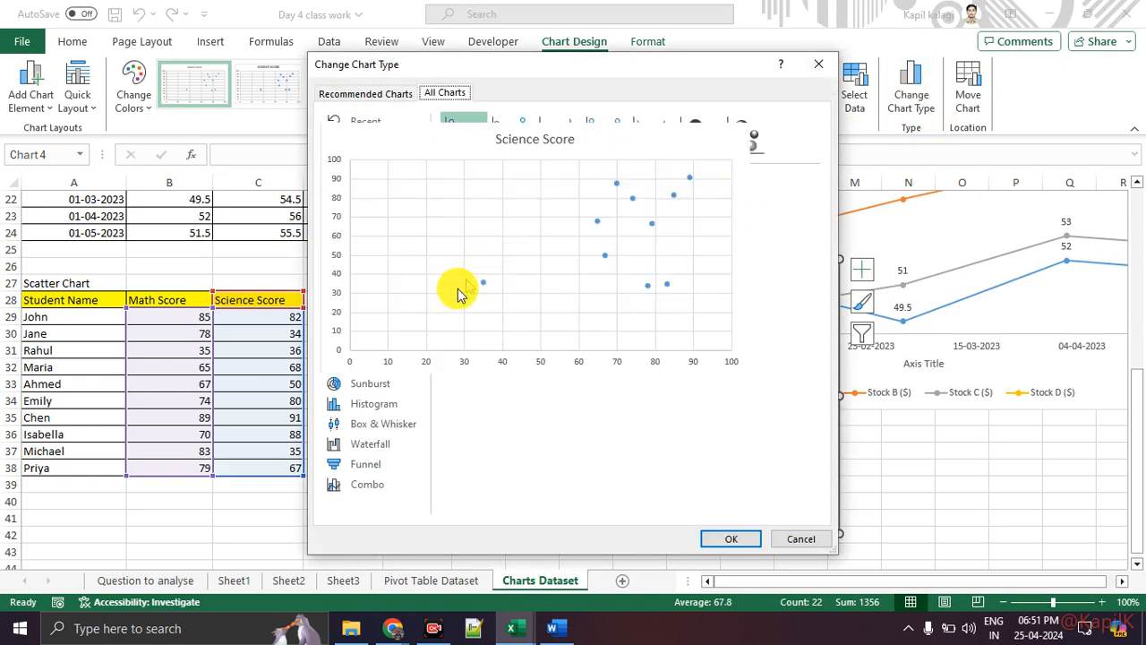
pyautogui.click(362, 303)
pyautogui.click(367, 343)
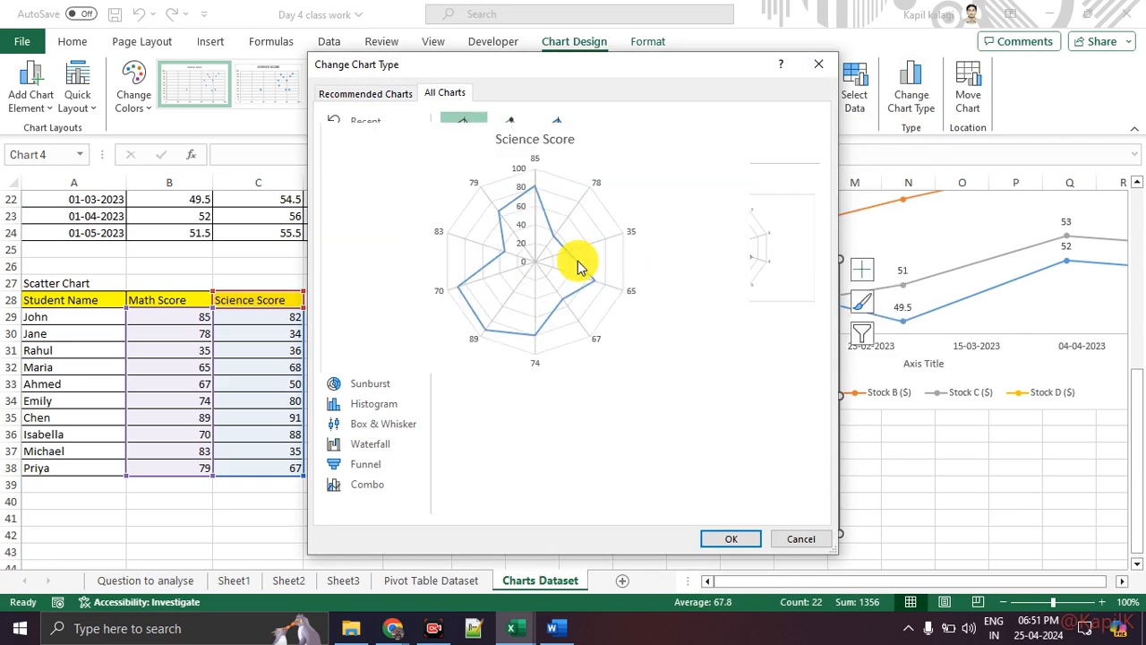
pyautogui.moveTo(733, 262)
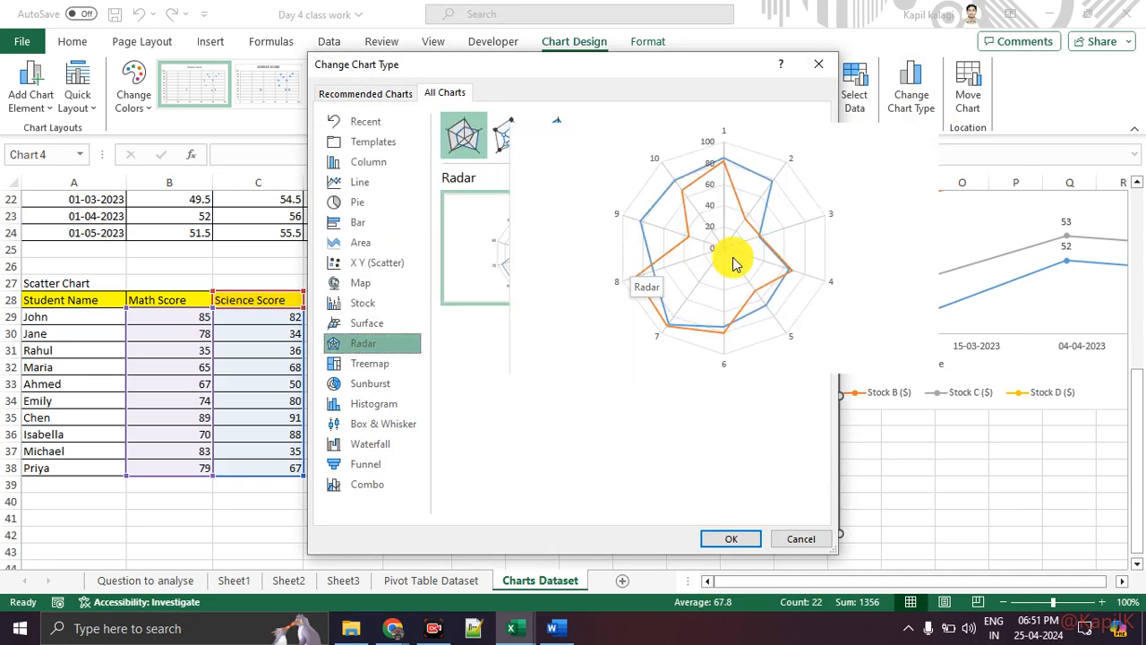
pyautogui.click(371, 385)
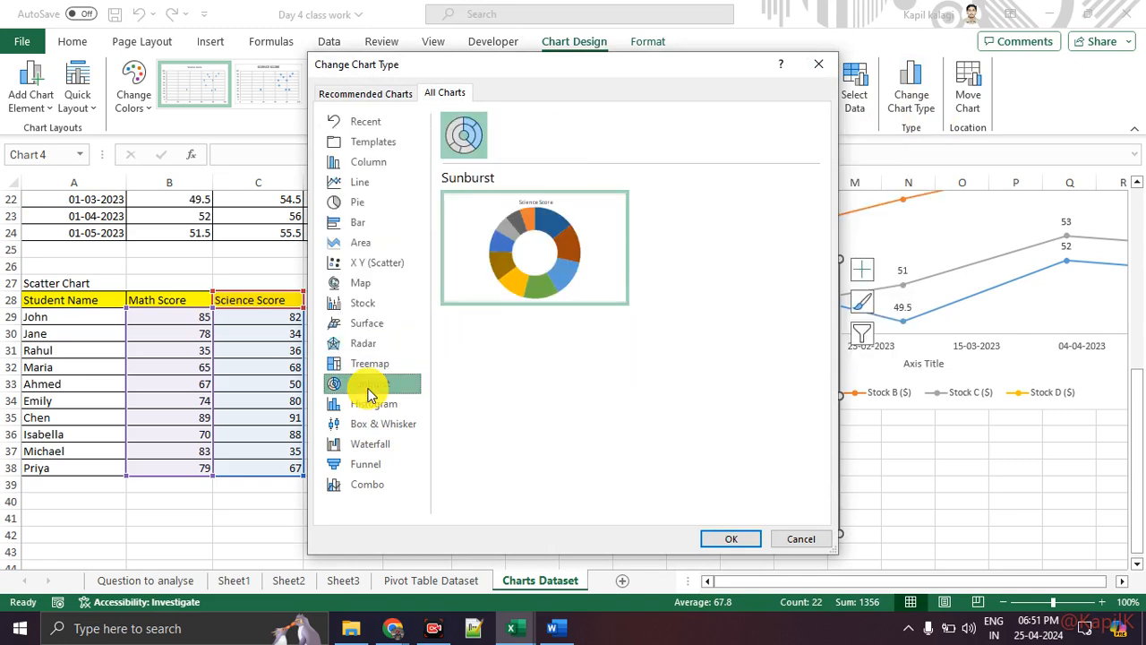
pyautogui.click(365, 424)
pyautogui.click(363, 444)
pyautogui.click(362, 464)
pyautogui.click(358, 484)
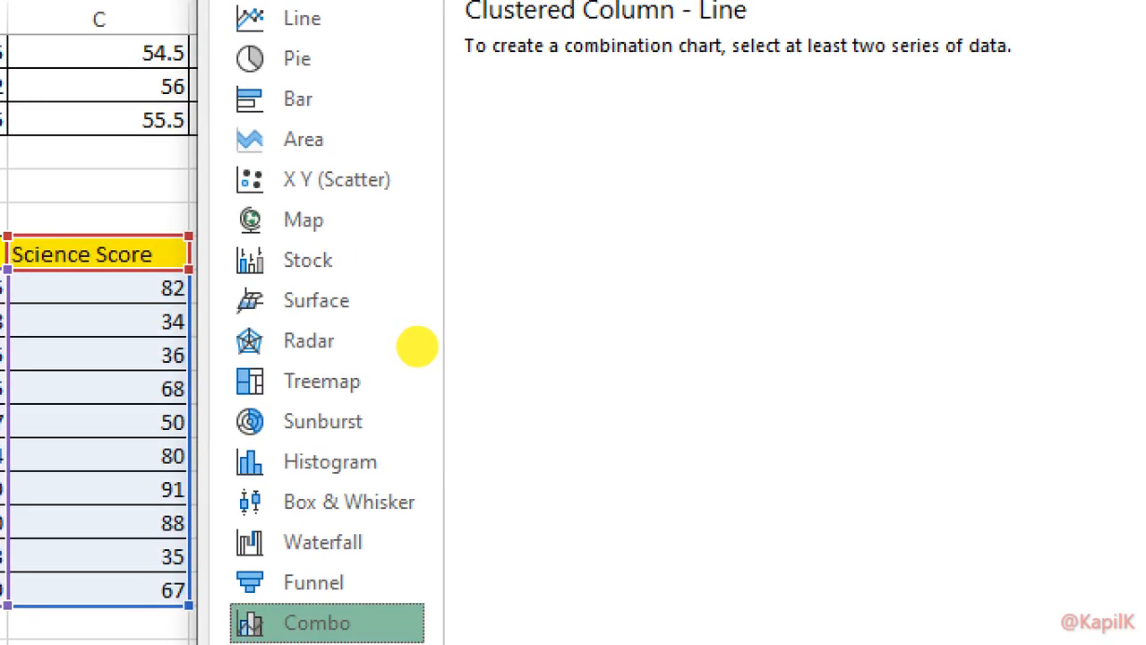
# Review the chart categories, then cancel to keep the Science Score chart as a scatter plot.
pyautogui.moveTo(363, 250); pyautogui.dragTo(439, 241)
pyautogui.moveTo(390, 418); pyautogui.dragTo(390, 418)
pyautogui.moveTo(395, 365)
pyautogui.mouseDown()
pyautogui.moveTo(400, 376)
pyautogui.moveTo(513, 363)
pyautogui.mouseUp()
pyautogui.moveTo(291, 398); pyautogui.dragTo(412, 391)
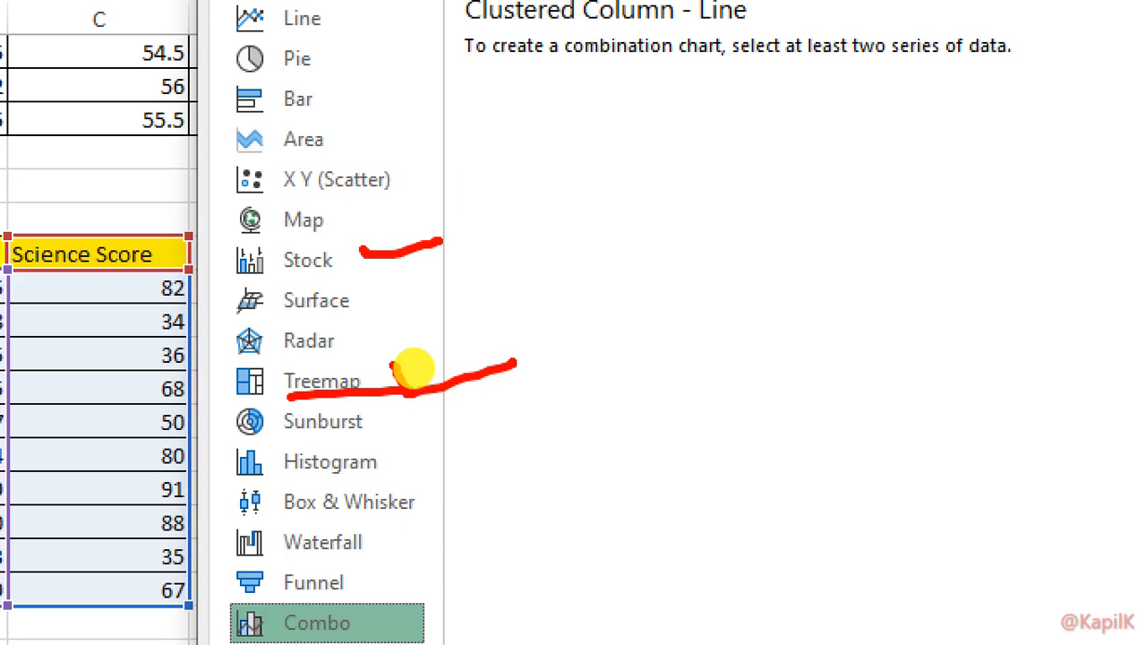
pyautogui.moveTo(277, 477); pyautogui.dragTo(407, 480)
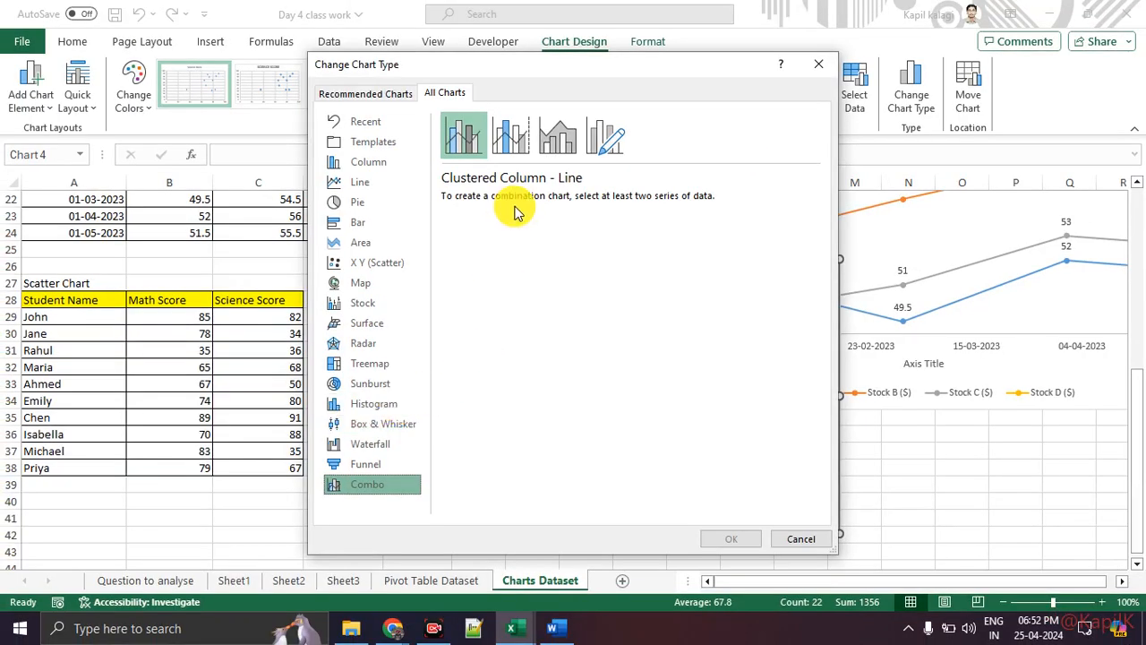
pyautogui.click(818, 63)
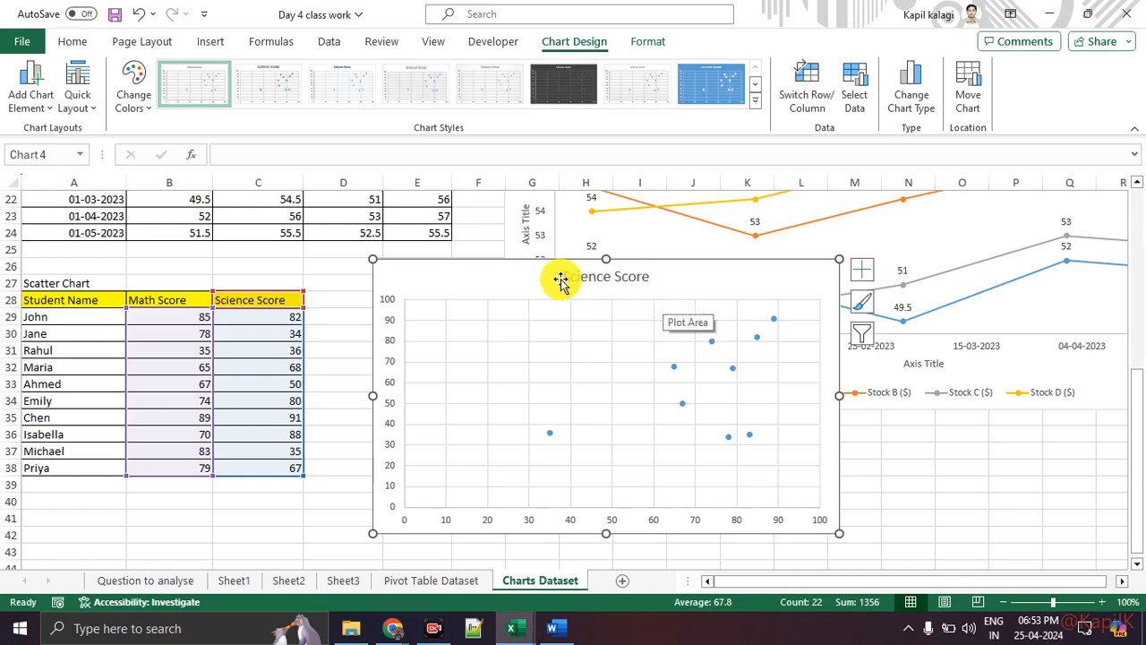
# View the Pivot Table Dataset sheet, checking the Day 5 workbook before returning to Day 4.
pyautogui.click(429, 580)
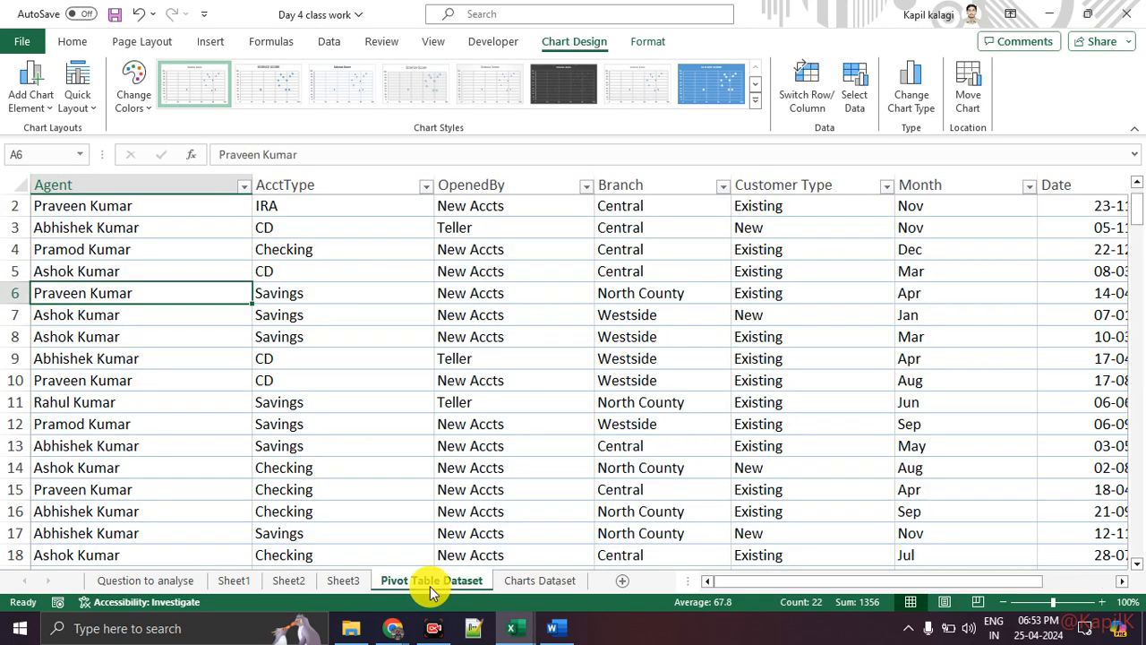
pyautogui.click(341, 315)
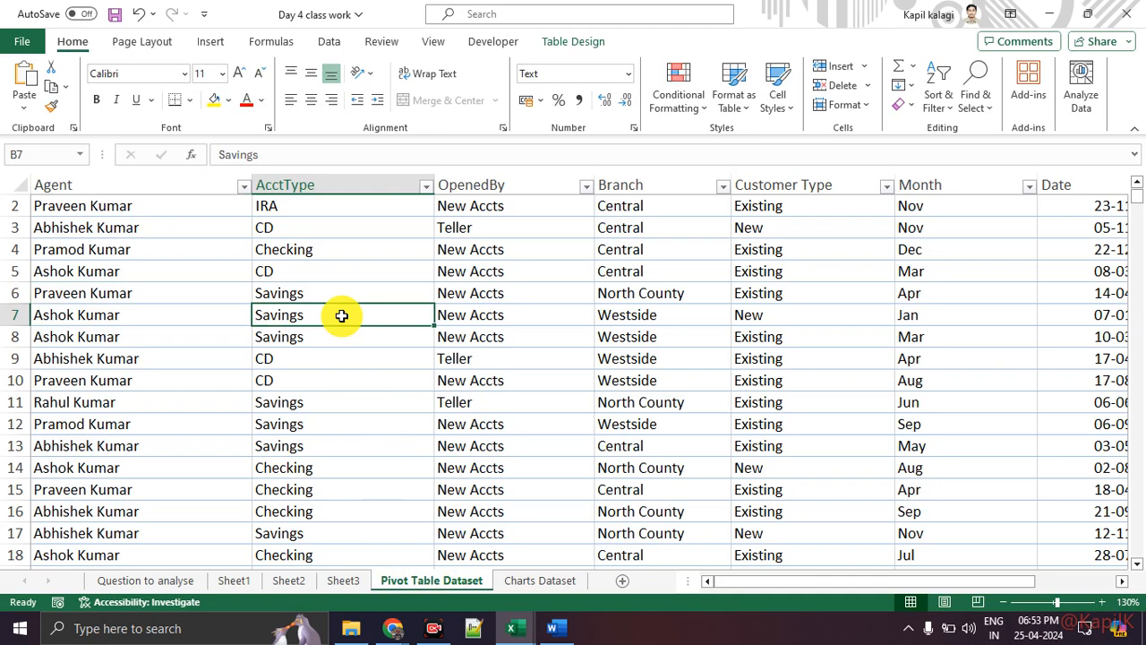
pyautogui.scroll(1, 341, 315)
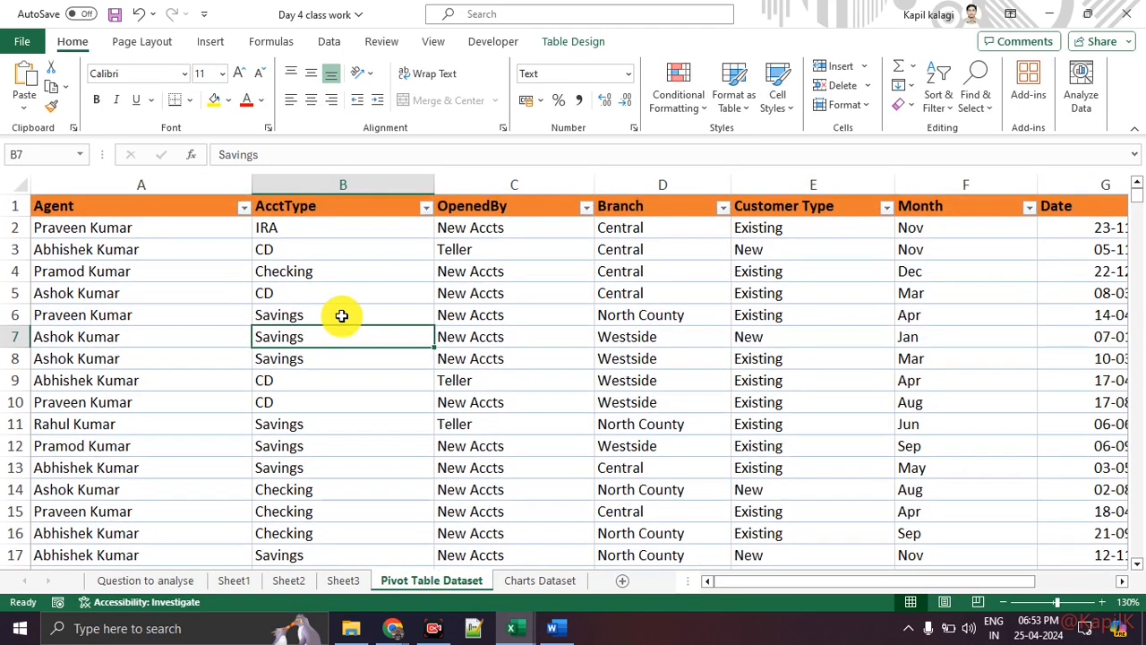
pyautogui.click(513, 632)
pyautogui.click(607, 542)
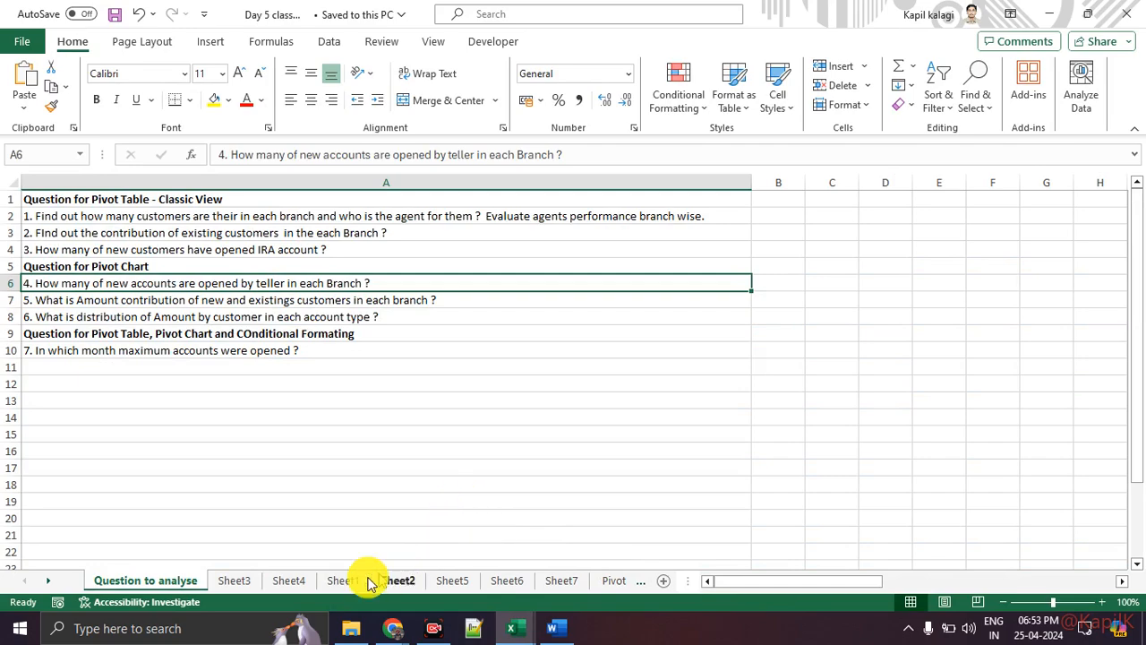
pyautogui.click(614, 581)
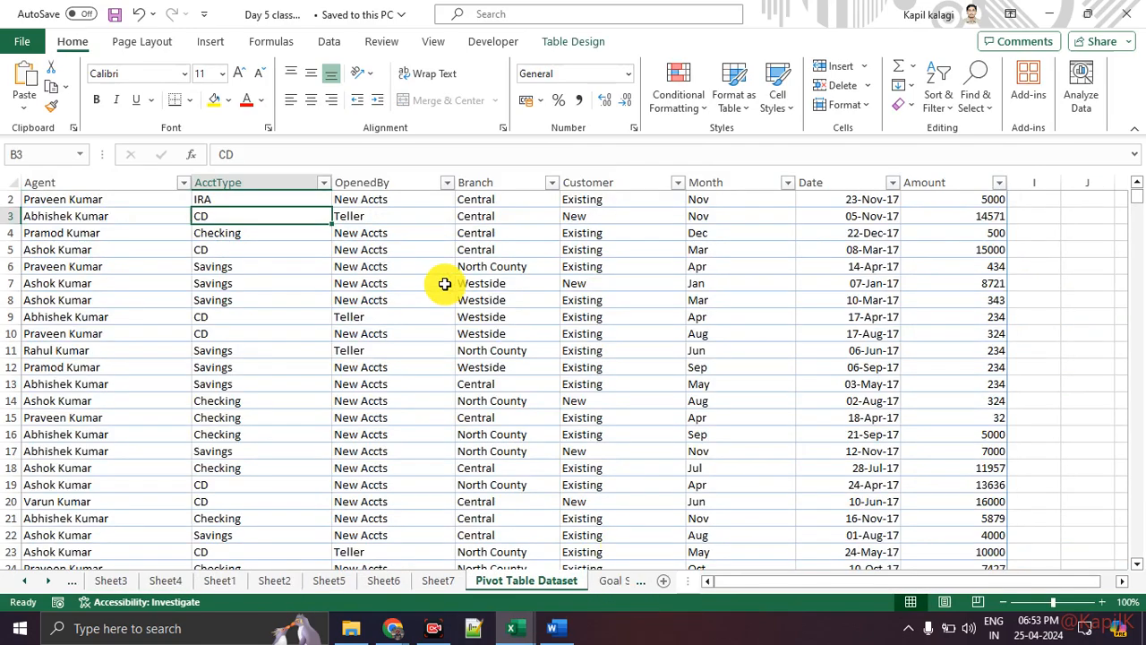
pyautogui.scroll(1, 444, 283)
pyautogui.scroll(-5, 442, 281)
pyautogui.scroll(5, 447, 358)
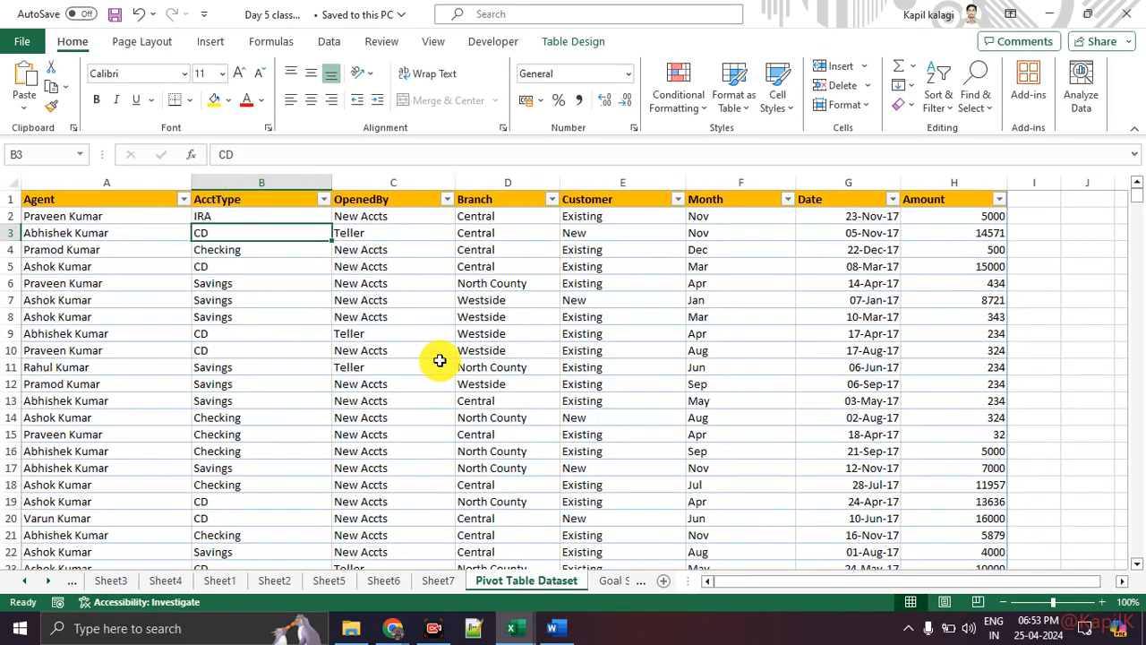
pyautogui.moveTo(511, 627)
pyautogui.click(427, 558)
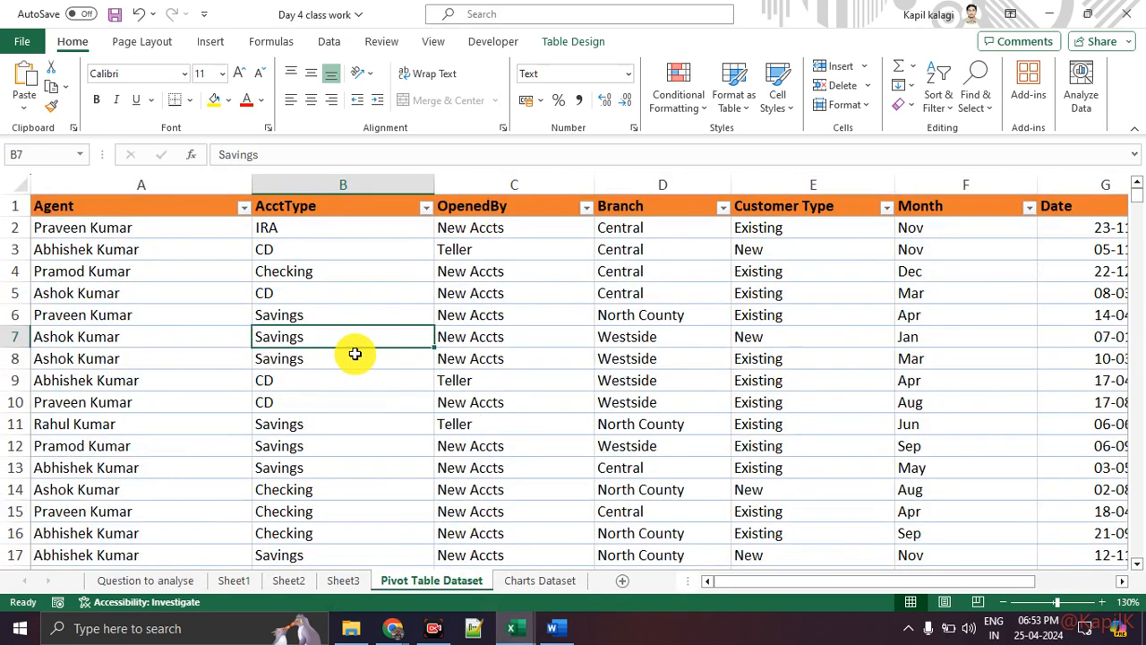
# Browse the Insert > PivotChart choices, dismiss them, and go to Sheet1.
pyautogui.click(205, 43)
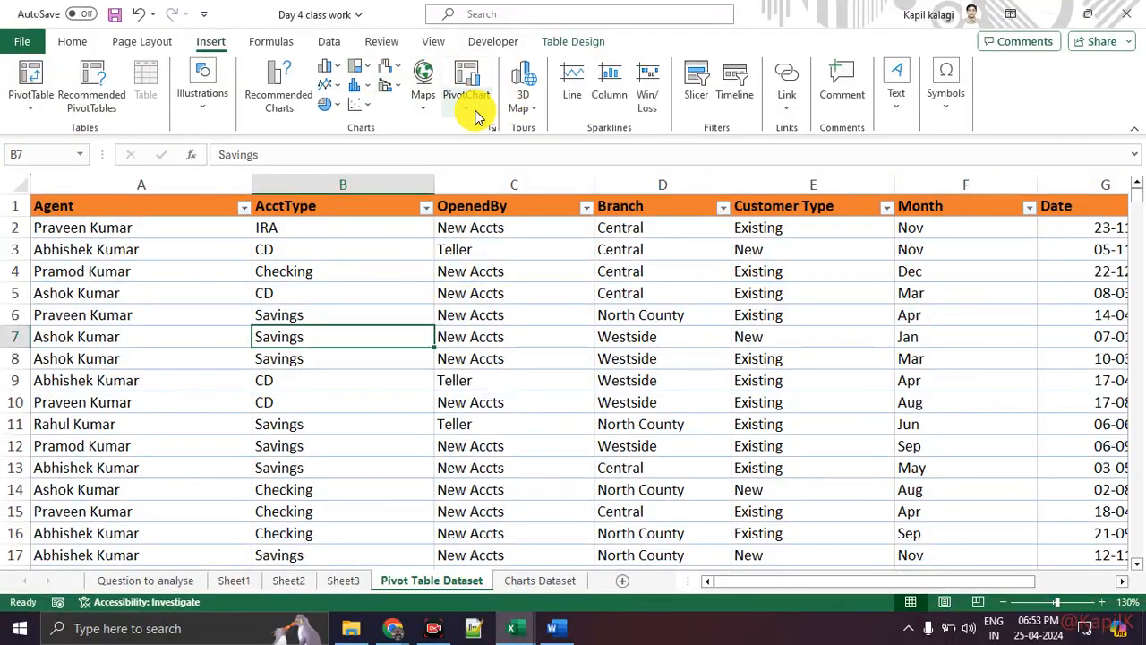
pyautogui.click(467, 100)
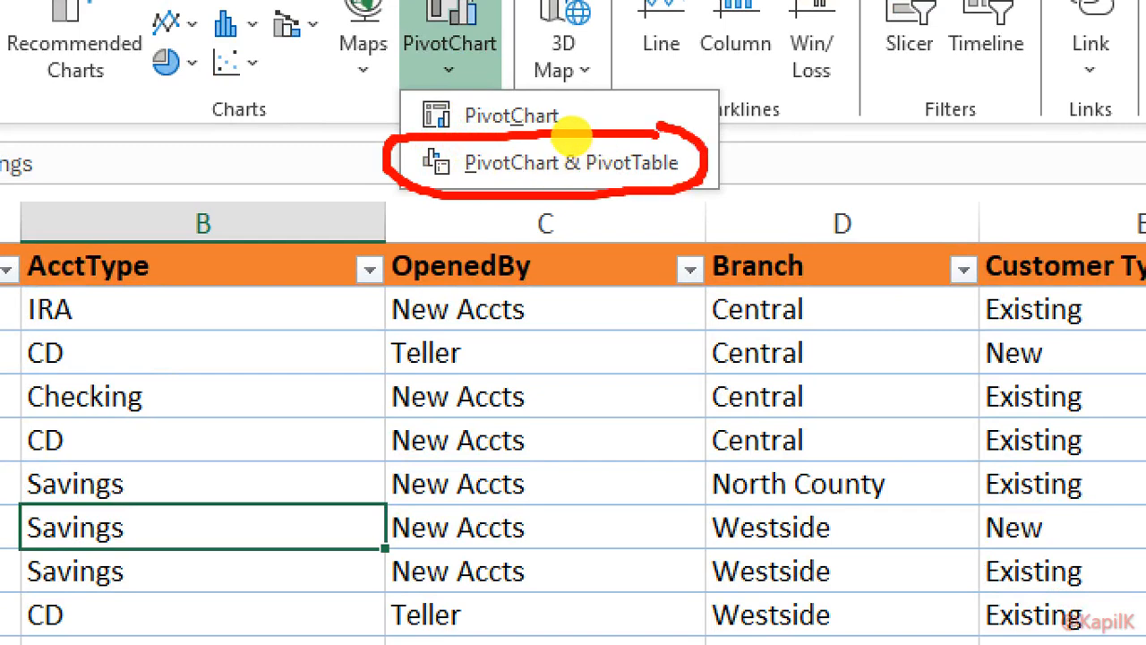
pyautogui.press('Escape')
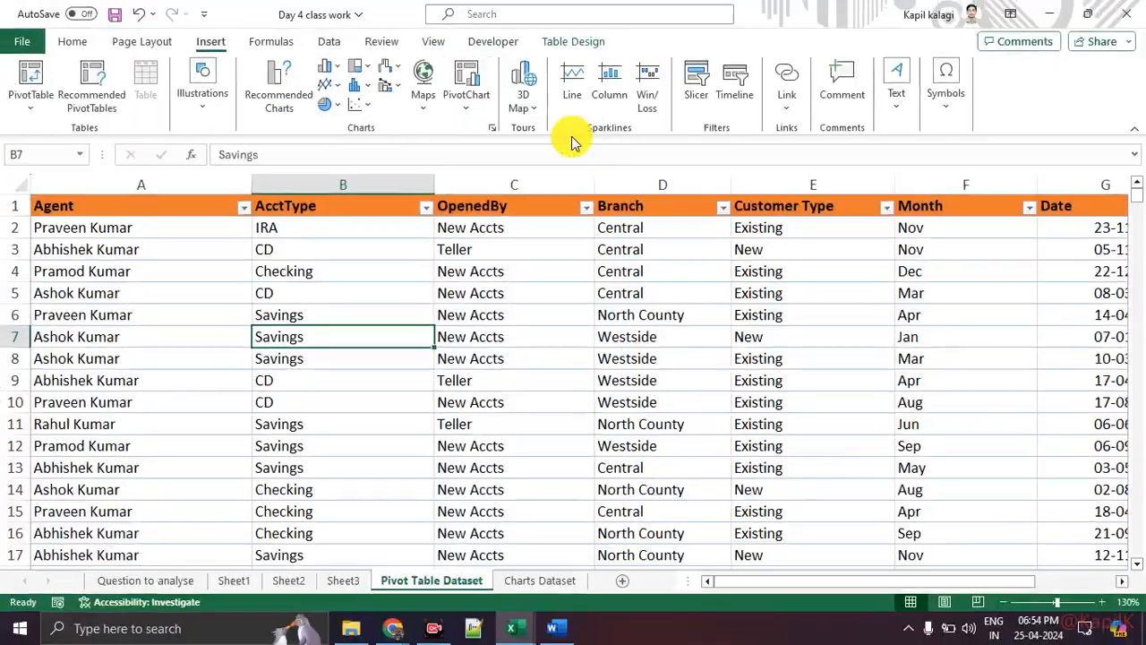
pyautogui.click(233, 578)
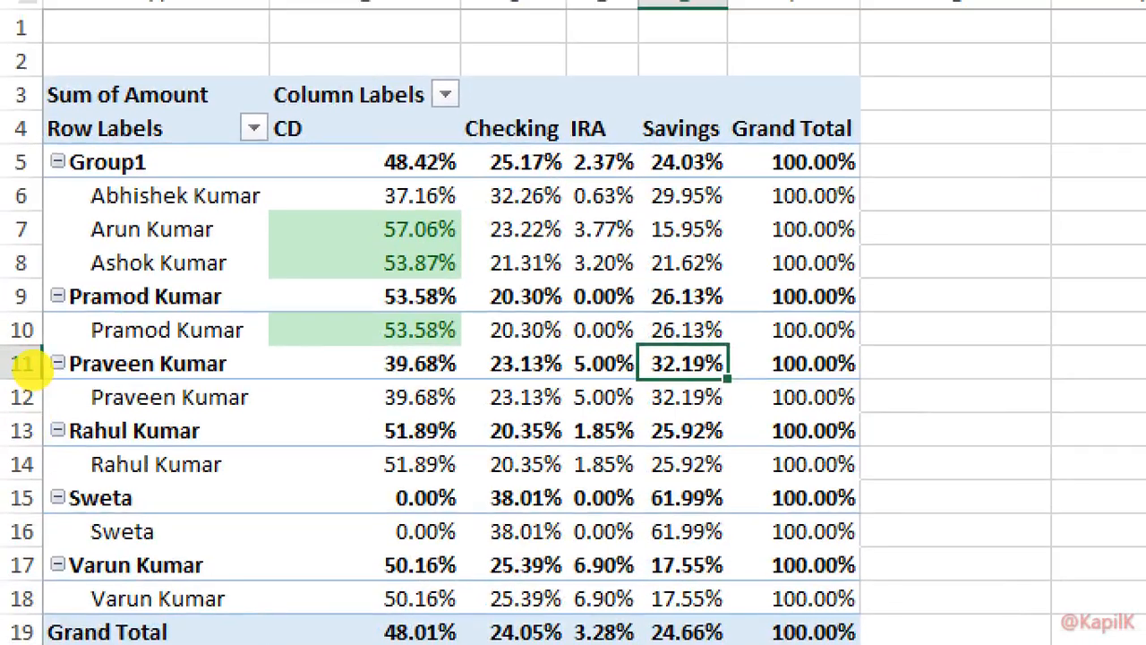
# Show Sheet1's agent-by-account-type pivot table with the PivotTable Analyze commands.
pyautogui.moveTo(608, 147)
pyautogui.mouseDown()
pyautogui.moveTo(133, 328)
pyautogui.moveTo(564, 161)
pyautogui.mouseUp()
pyautogui.press('Escape')
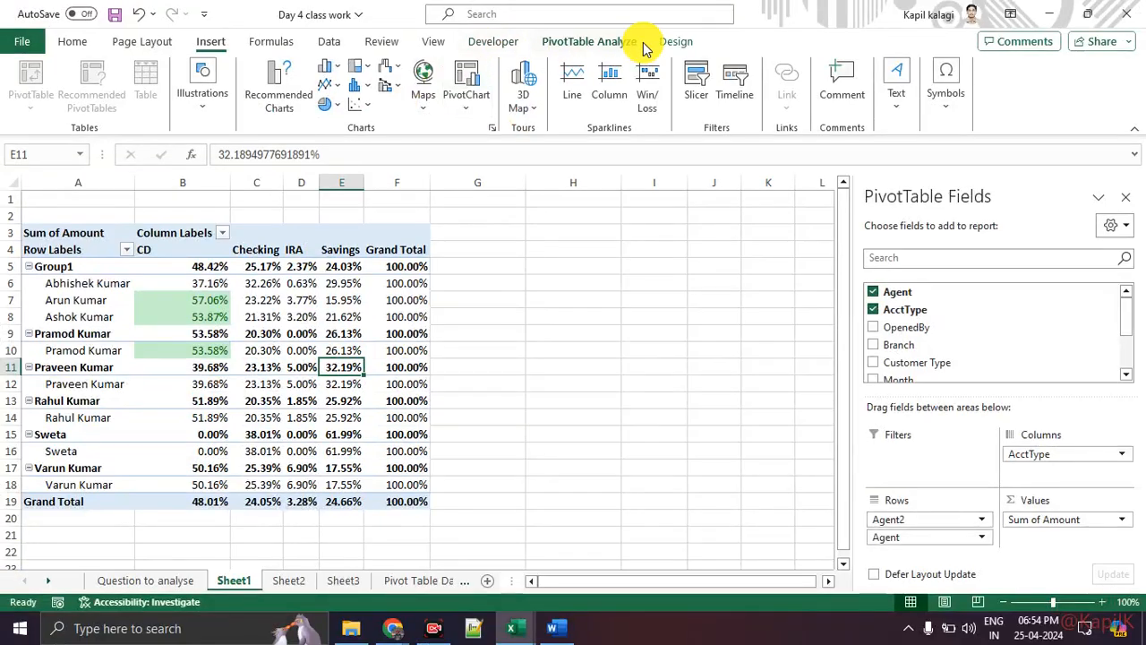
pyautogui.click(591, 41)
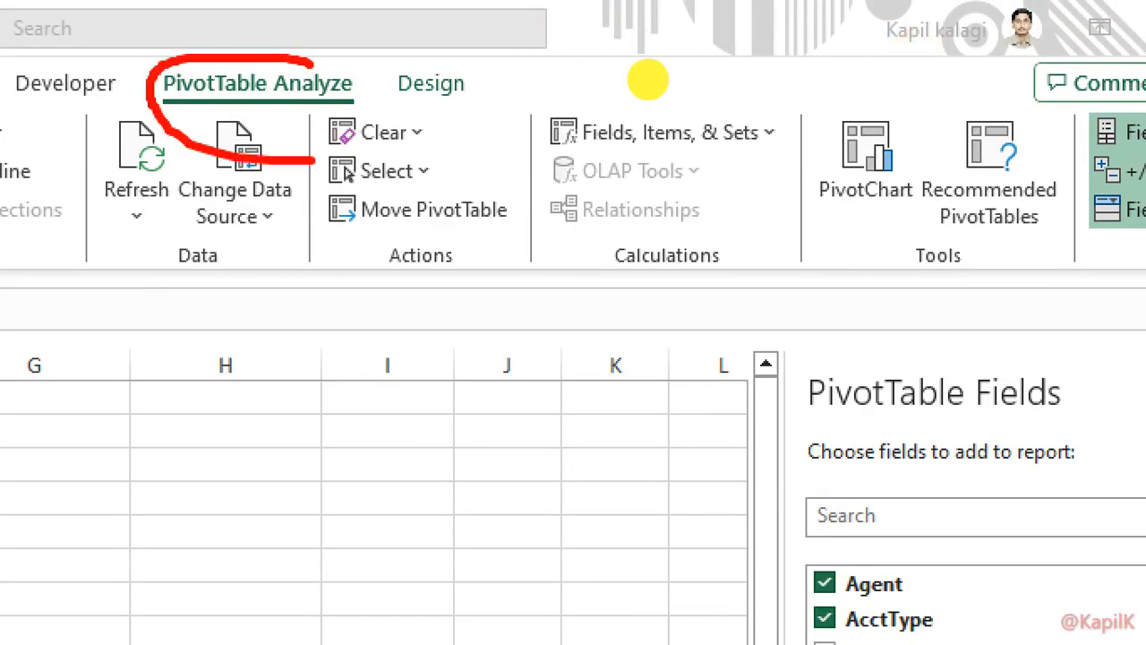
pyautogui.moveTo(898, 109)
pyautogui.mouseDown()
pyautogui.moveTo(965, 159)
pyautogui.moveTo(893, 128)
pyautogui.mouseUp()
pyautogui.moveTo(1099, 108)
pyautogui.mouseDown()
pyautogui.moveTo(1139, 190)
pyautogui.moveTo(992, 123)
pyautogui.mouseUp()
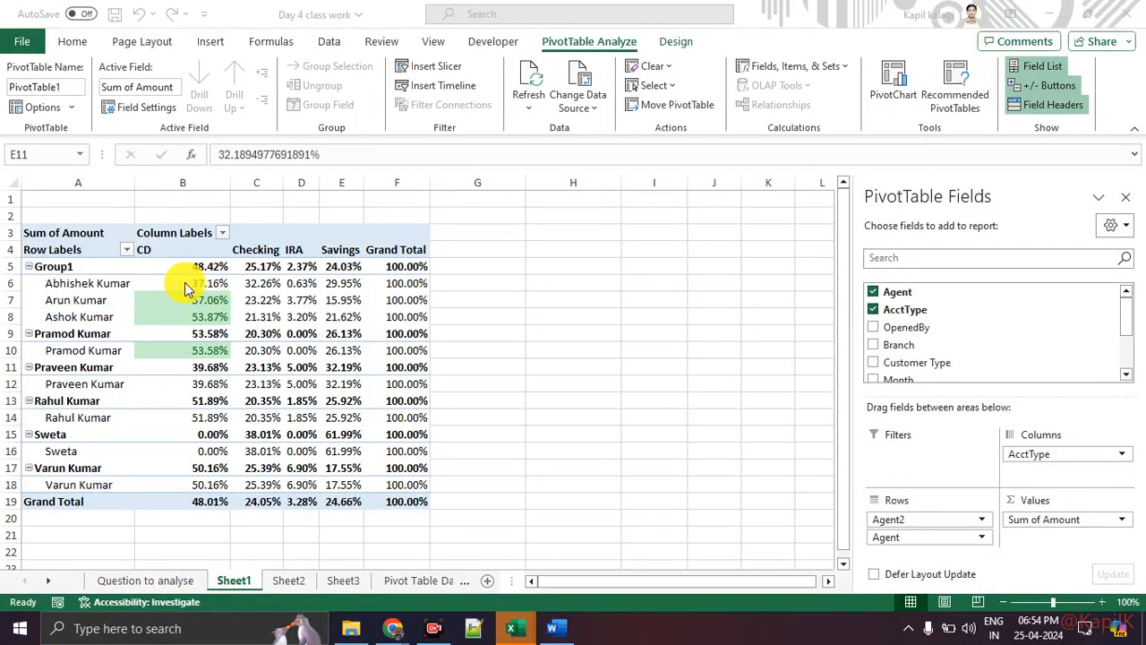
pyautogui.click(956, 106)
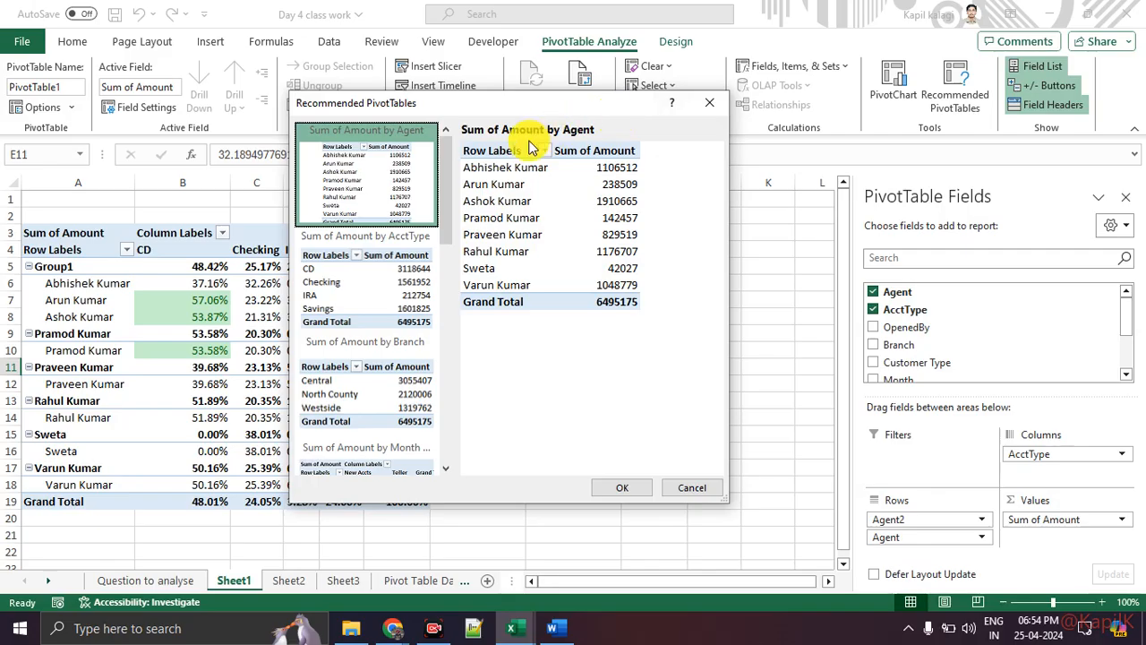
pyautogui.hotkey('ctrl', '1')
pyautogui.click(523, 141)
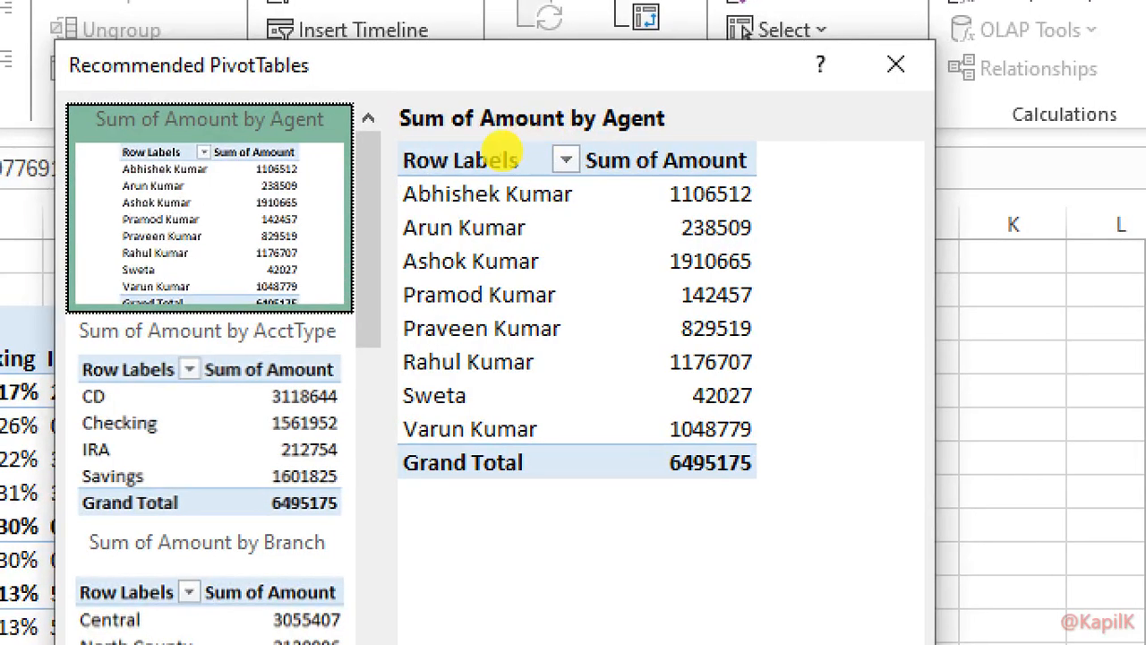
pyautogui.moveTo(312, 324)
pyautogui.mouseDown()
pyautogui.moveTo(2, 419)
pyautogui.moveTo(369, 437)
pyautogui.moveTo(302, 332)
pyautogui.mouseUp()
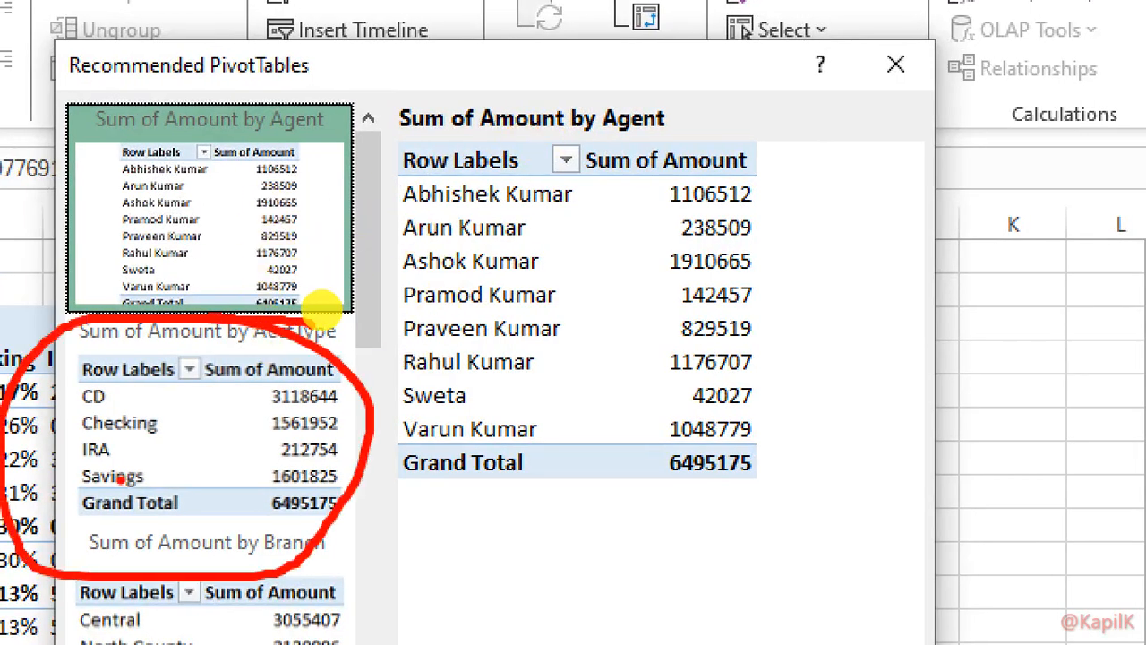
pyautogui.press('Escape')
pyautogui.click(221, 359)
pyautogui.hotkey('ctrl', '1')
pyautogui.click(525, 137)
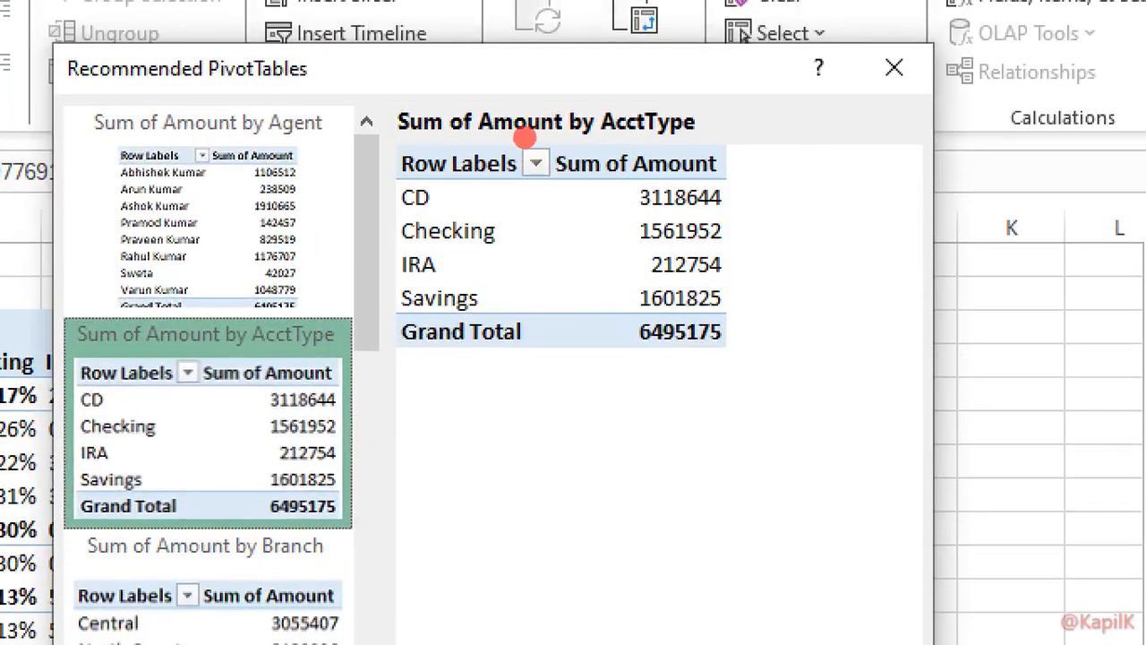
pyautogui.moveTo(374, 217); pyautogui.dragTo(461, 213)
pyautogui.moveTo(409, 240); pyautogui.dragTo(473, 243)
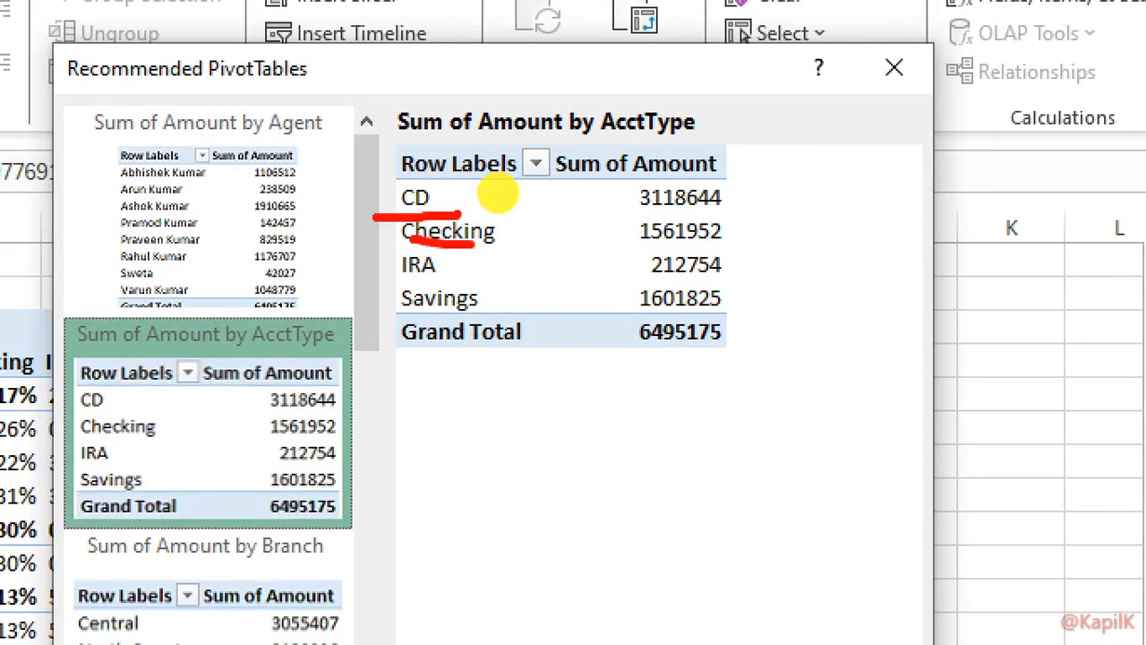
pyautogui.moveTo(401, 292); pyautogui.dragTo(477, 298)
pyautogui.moveTo(574, 176)
pyautogui.mouseDown()
pyautogui.moveTo(756, 177)
pyautogui.moveTo(566, 143)
pyautogui.mouseUp()
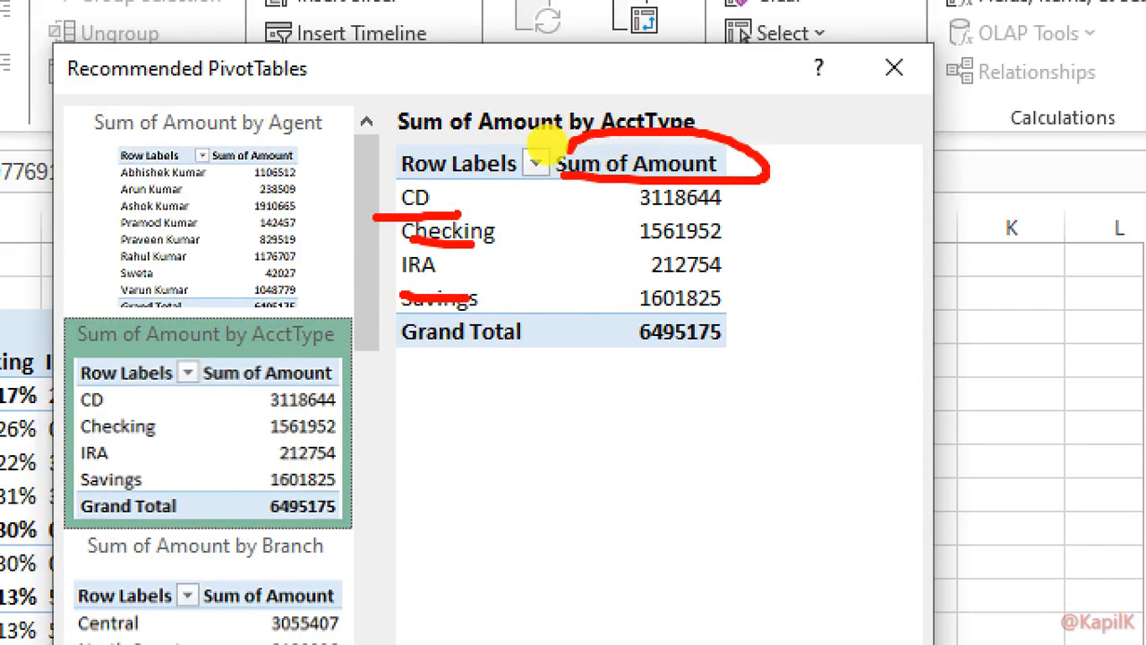
pyautogui.moveTo(645, 368)
pyautogui.mouseDown()
pyautogui.moveTo(779, 339)
pyautogui.moveTo(684, 356)
pyautogui.mouseUp()
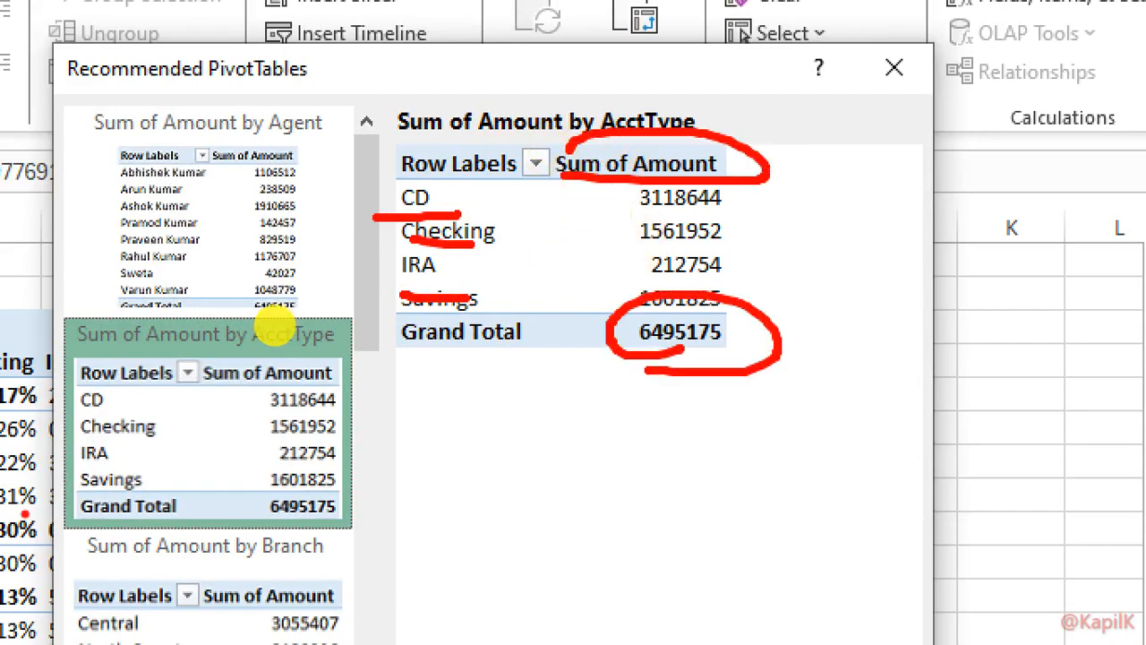
pyautogui.press('Escape')
pyautogui.click(409, 408)
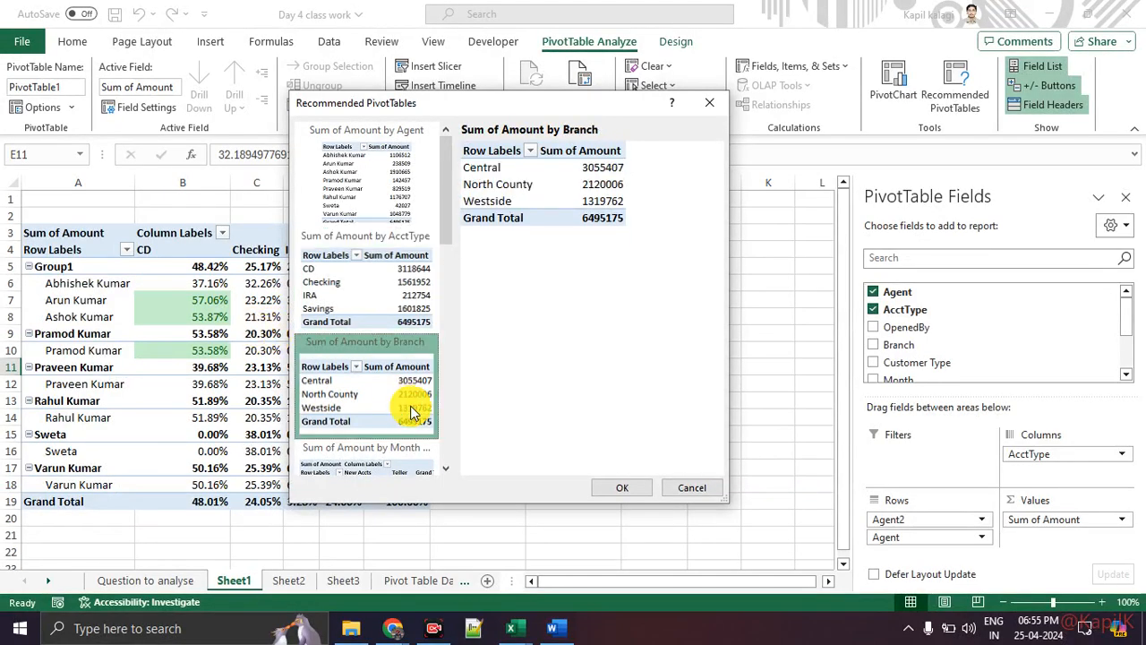
pyautogui.hotkey('ctrl', '1')
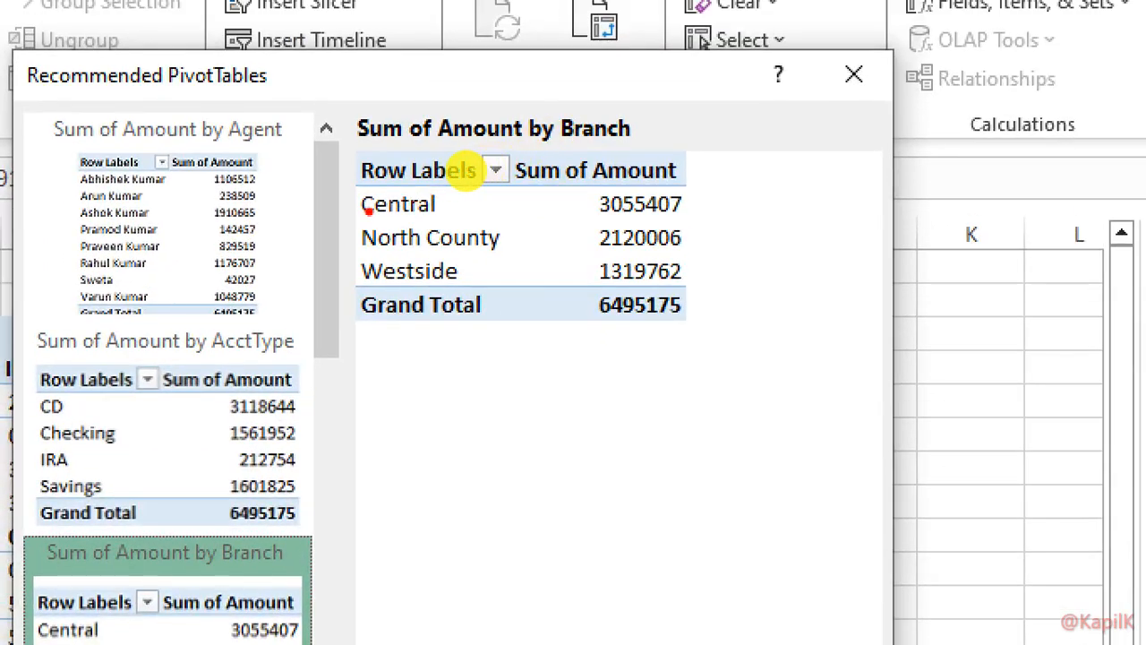
pyautogui.moveTo(686, 133)
pyautogui.mouseDown()
pyautogui.moveTo(704, 184)
pyautogui.moveTo(473, 159)
pyautogui.mouseUp()
pyautogui.press('Escape')
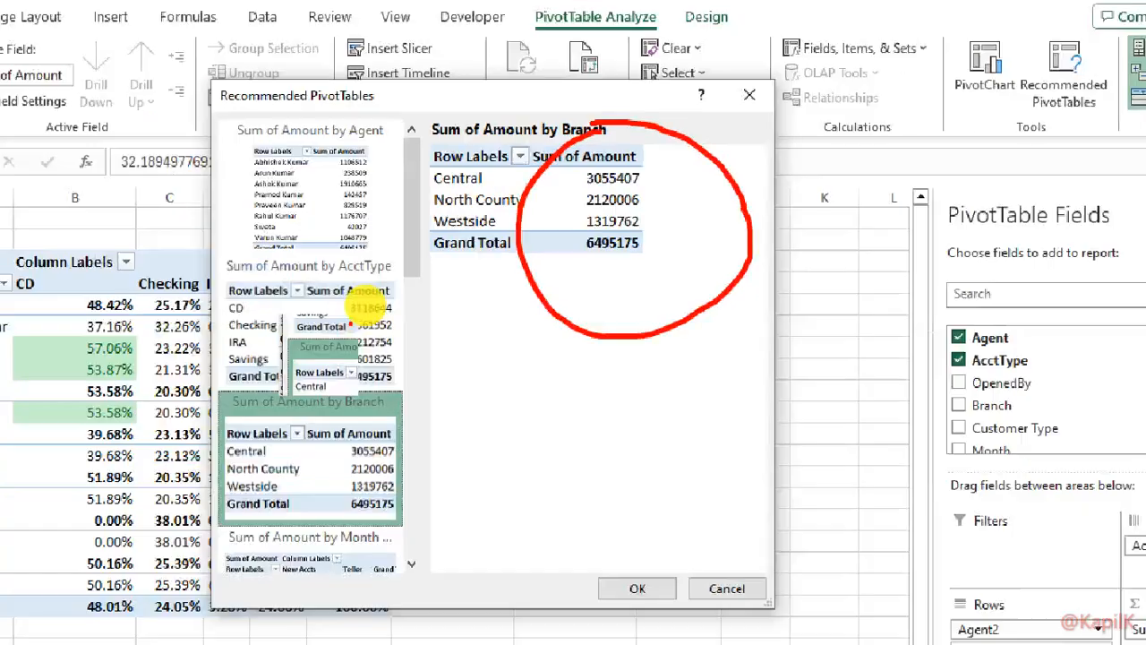
pyautogui.scroll(-3, 449, 254)
pyautogui.moveTo(450, 254); pyautogui.dragTo(451, 421)
pyautogui.hotkey('ctrl', '1')
pyautogui.click(378, 171)
pyautogui.moveTo(447, 142)
pyautogui.mouseDown()
pyautogui.moveTo(205, 354)
pyautogui.moveTo(381, 161)
pyautogui.mouseUp()
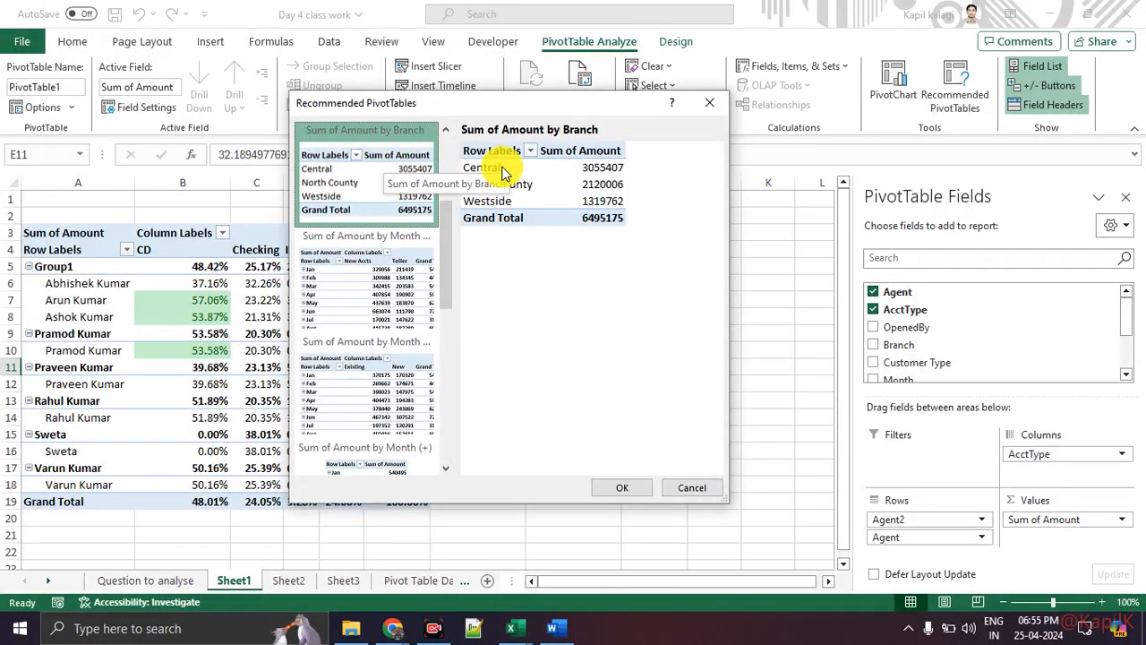
pyautogui.click(722, 106)
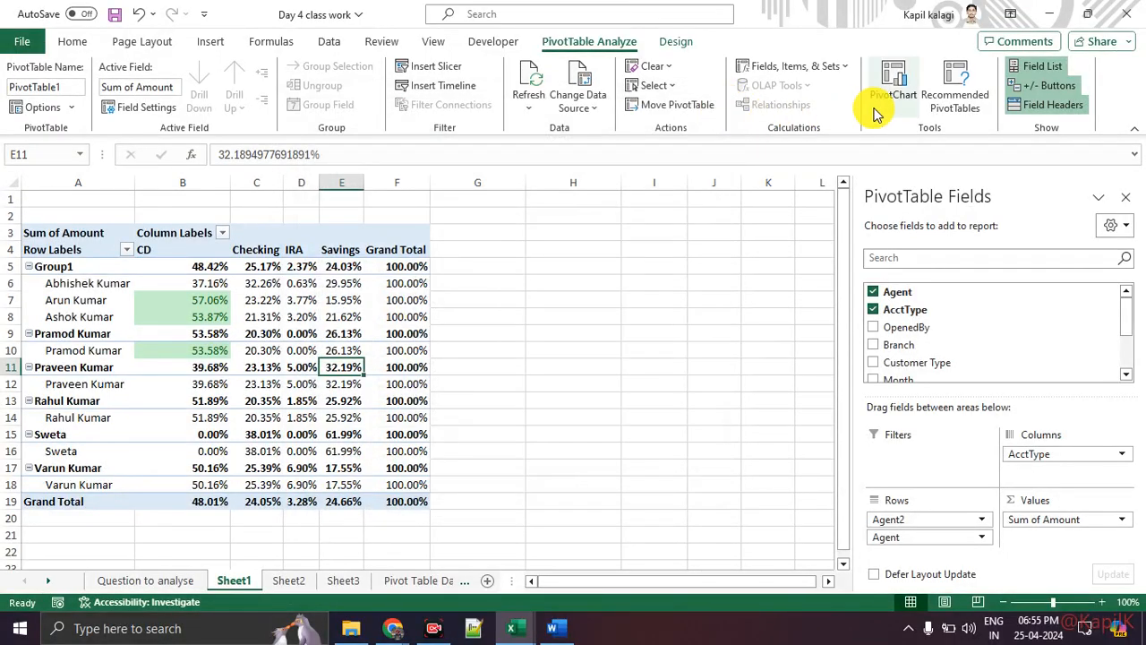
# Insert a Clustered Column PivotChart from the pivot table and move it beside the table.
pyautogui.hotkey('ctrl', '1')
pyautogui.click(967, 56)
pyautogui.moveTo(951, 54)
pyautogui.mouseDown()
pyautogui.moveTo(750, 141)
pyautogui.moveTo(822, 88)
pyautogui.mouseUp()
pyautogui.press('Escape')
pyautogui.click(895, 79)
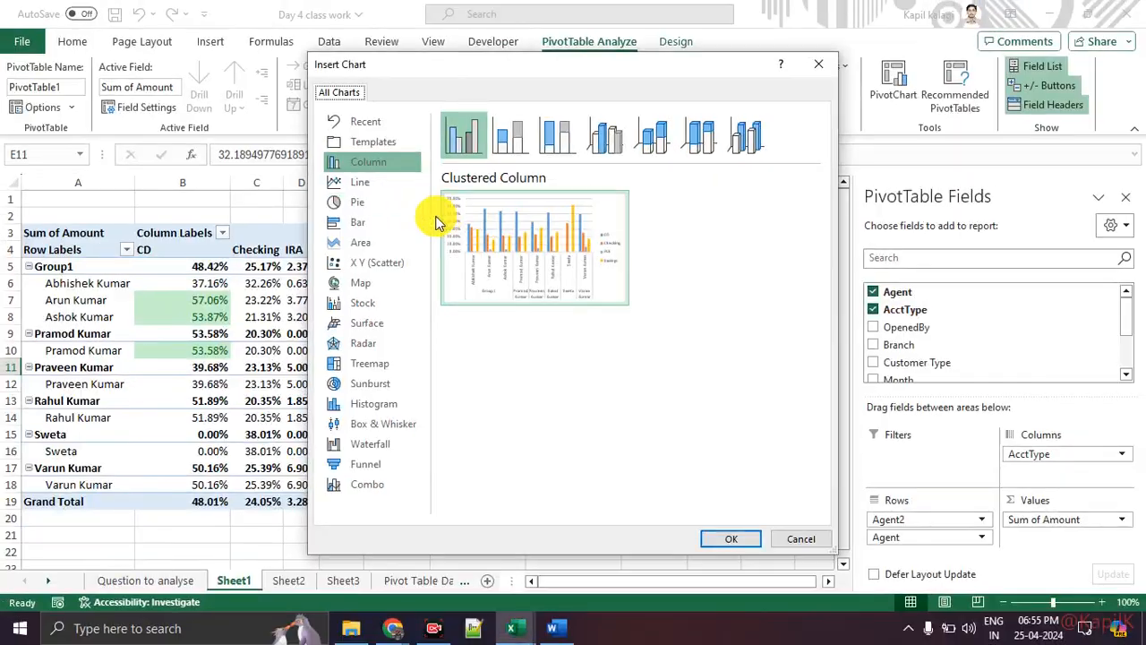
pyautogui.click(723, 538)
pyautogui.moveTo(486, 274); pyautogui.dragTo(719, 227)
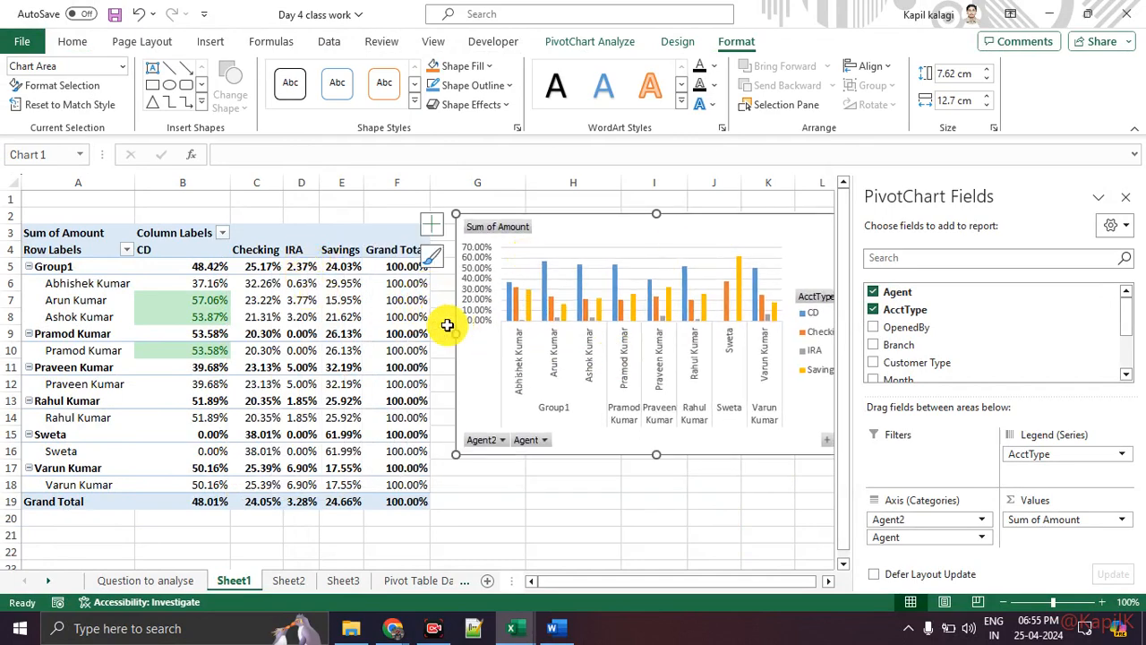
# Resize the PivotChart to about 23.71 cm wide and 9.09 cm tall, hiding the field list.
pyautogui.moveTo(454, 334); pyautogui.dragTo(252, 330)
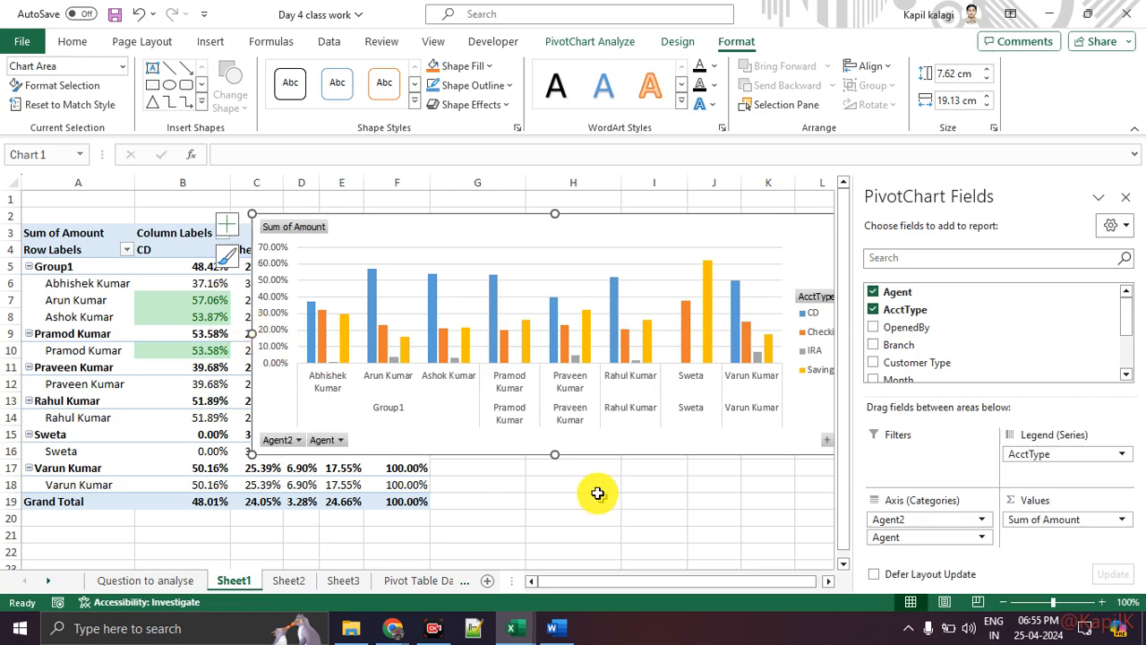
pyautogui.moveTo(553, 457); pyautogui.dragTo(553, 502)
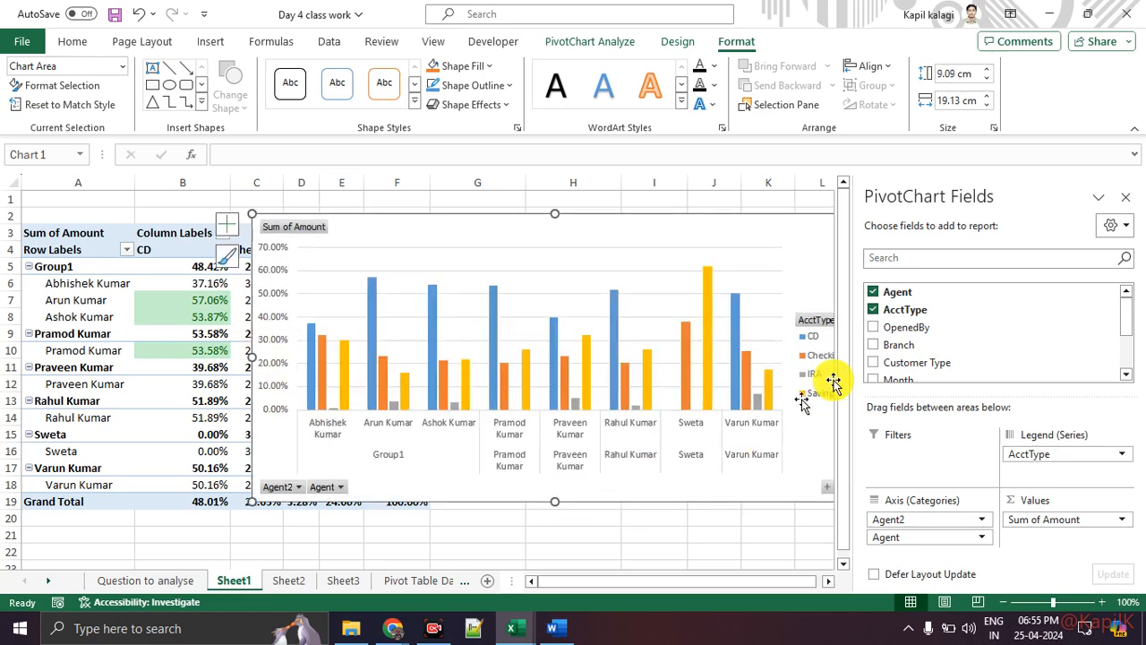
pyautogui.click(1126, 198)
pyautogui.moveTo(834, 356); pyautogui.dragTo(1003, 357)
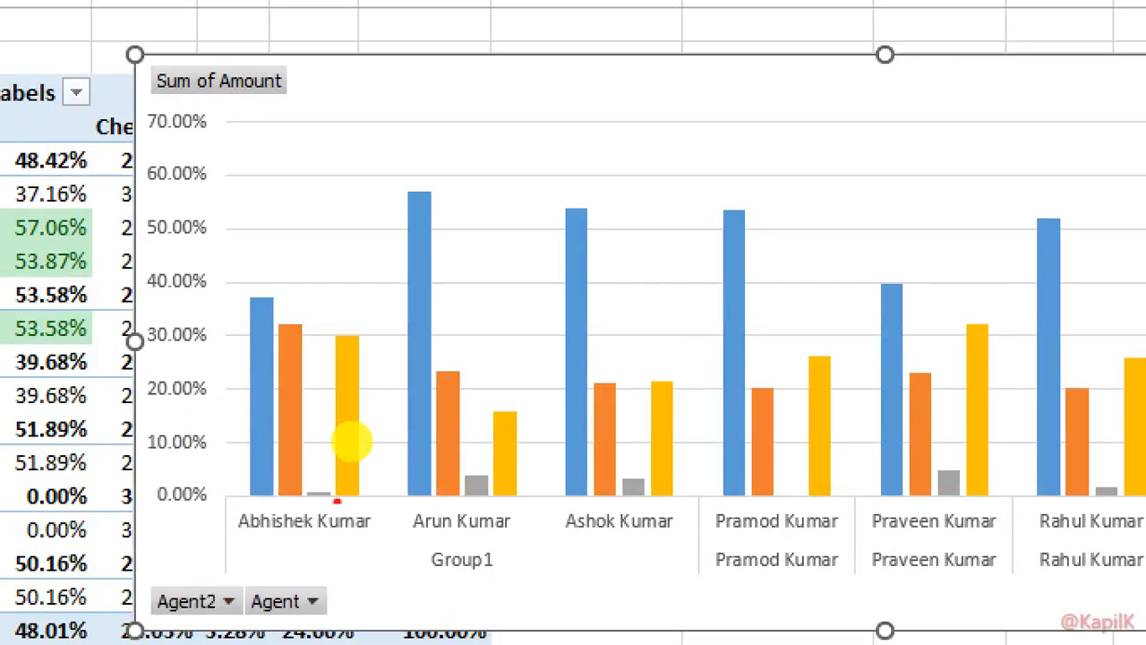
# Highlight the Checking and Savings headers and move the chart up-left over the pivot table.
pyautogui.moveTo(246, 545); pyautogui.dragTo(372, 549)
pyautogui.moveTo(257, 272); pyautogui.dragTo(284, 255)
pyautogui.moveTo(283, 299)
pyautogui.mouseDown()
pyautogui.moveTo(322, 266)
pyautogui.moveTo(371, 285)
pyautogui.mouseUp()
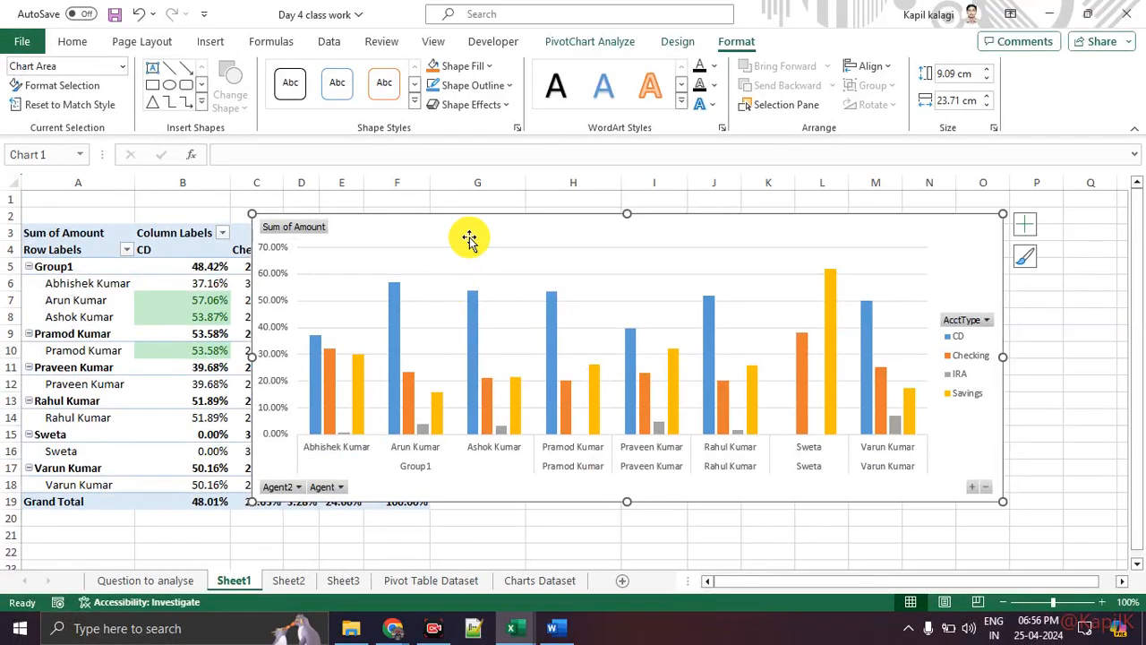
pyautogui.moveTo(469, 238); pyautogui.dragTo(481, 324)
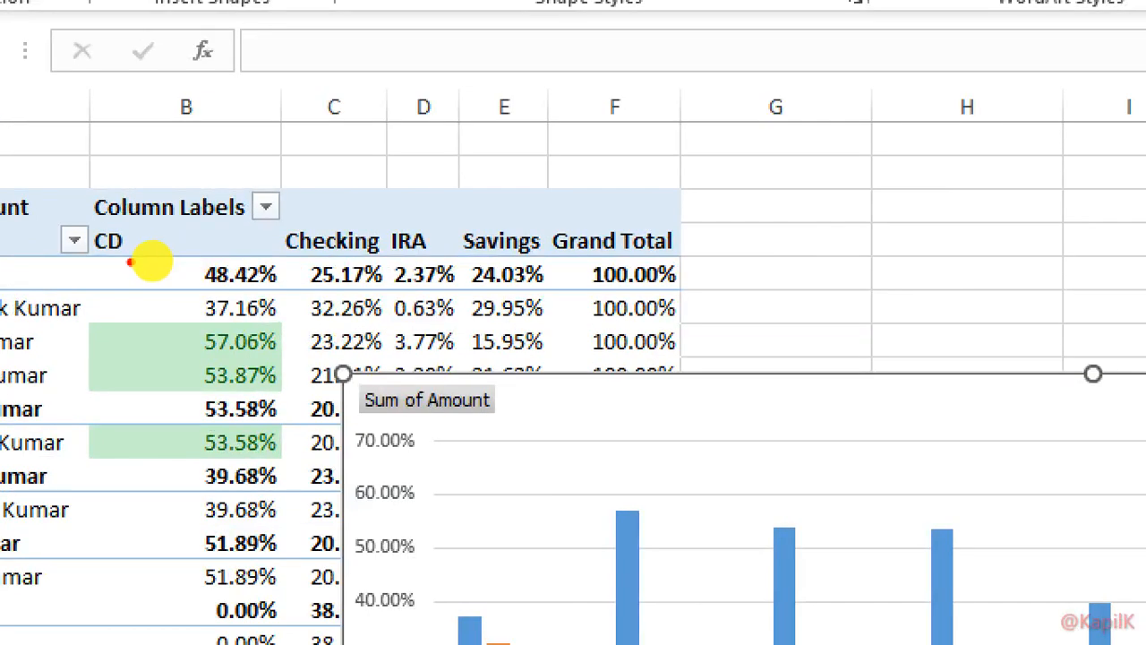
pyautogui.moveTo(142, 260); pyautogui.dragTo(179, 258)
pyautogui.moveTo(282, 258); pyautogui.dragTo(358, 262)
pyautogui.moveTo(442, 260); pyautogui.dragTo(488, 257)
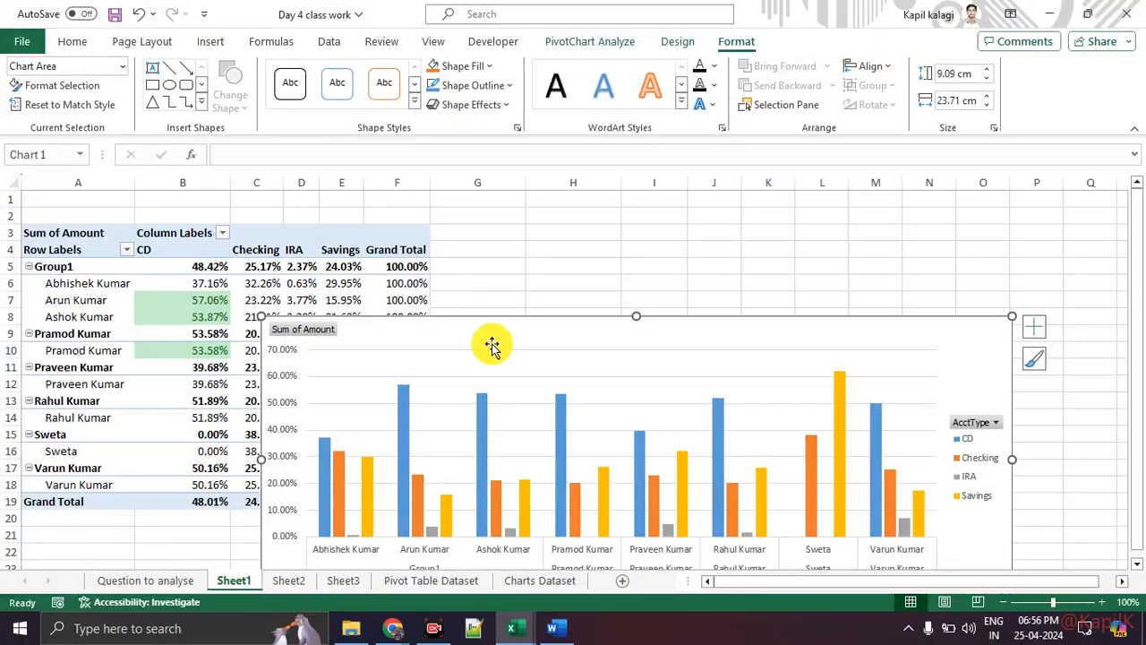
pyautogui.moveTo(491, 343); pyautogui.dragTo(412, 216)
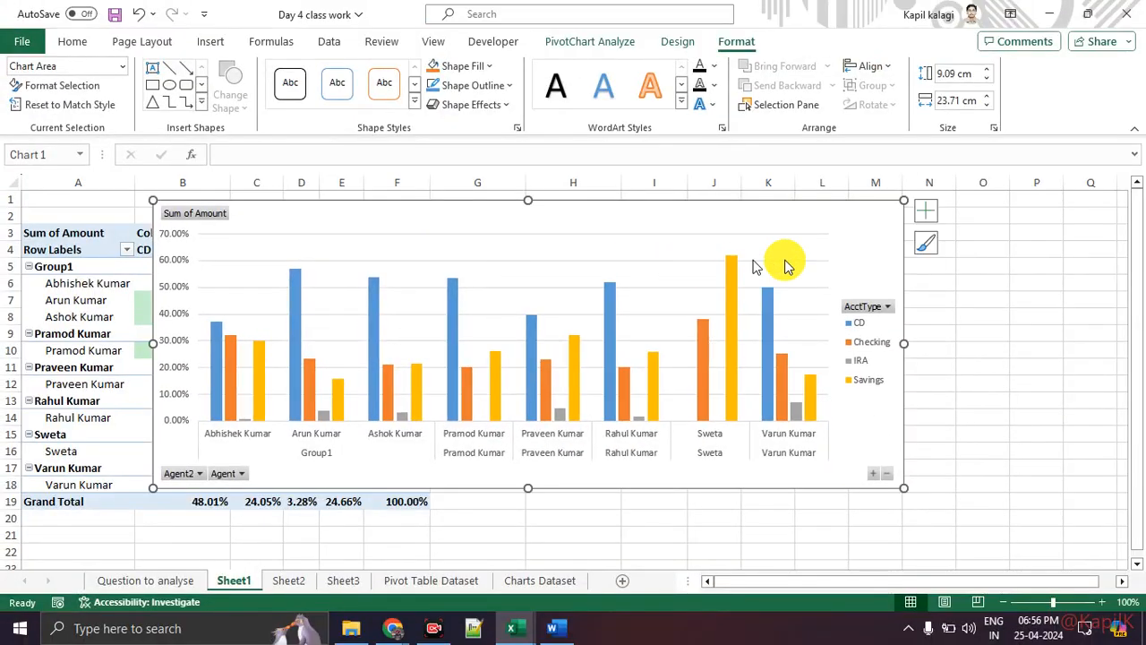
# Add a chart title, axis titles and percentage data labels, and enlarge the chart to 10.28 × 24.87 cm.
pyautogui.click(925, 215)
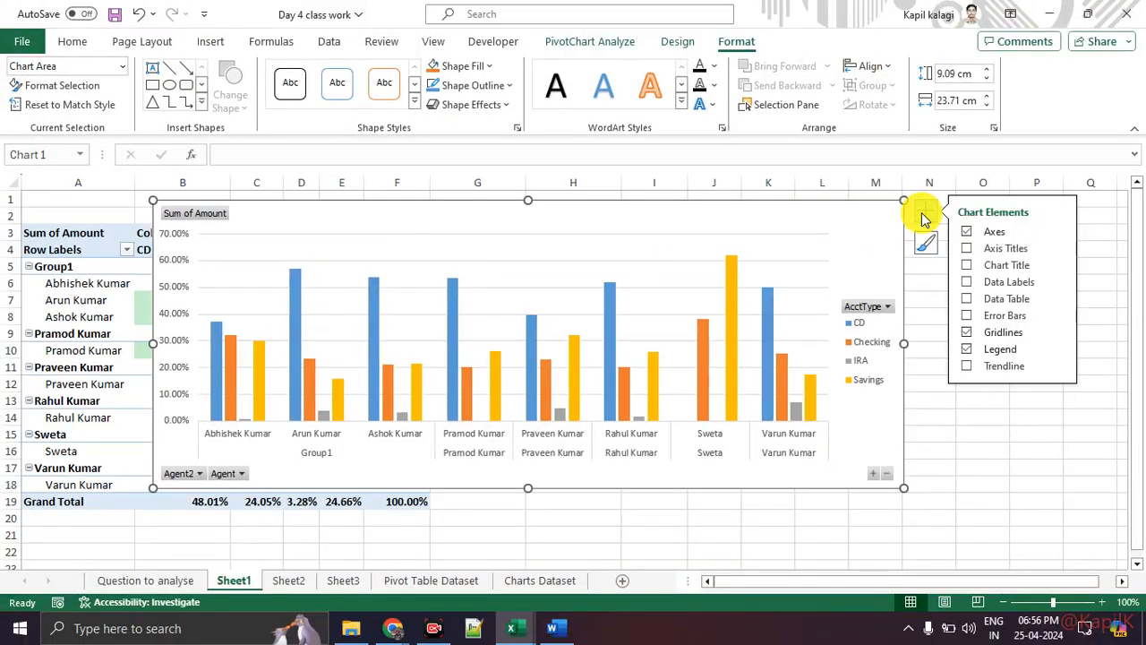
pyautogui.click(966, 265)
pyautogui.click(966, 248)
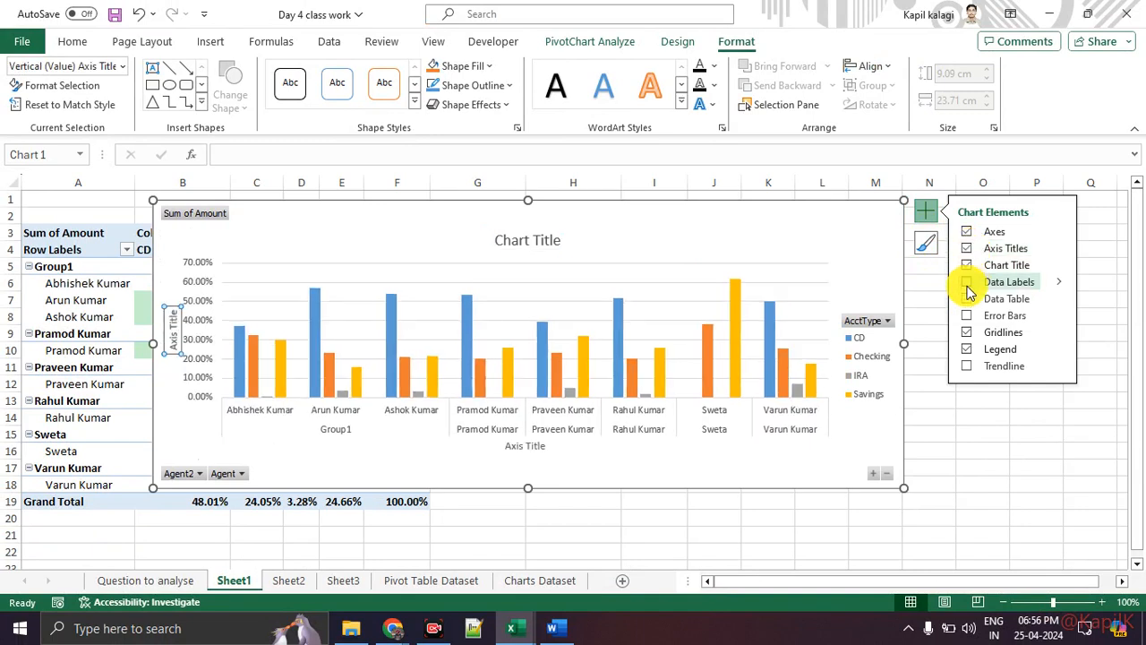
pyautogui.click(967, 285)
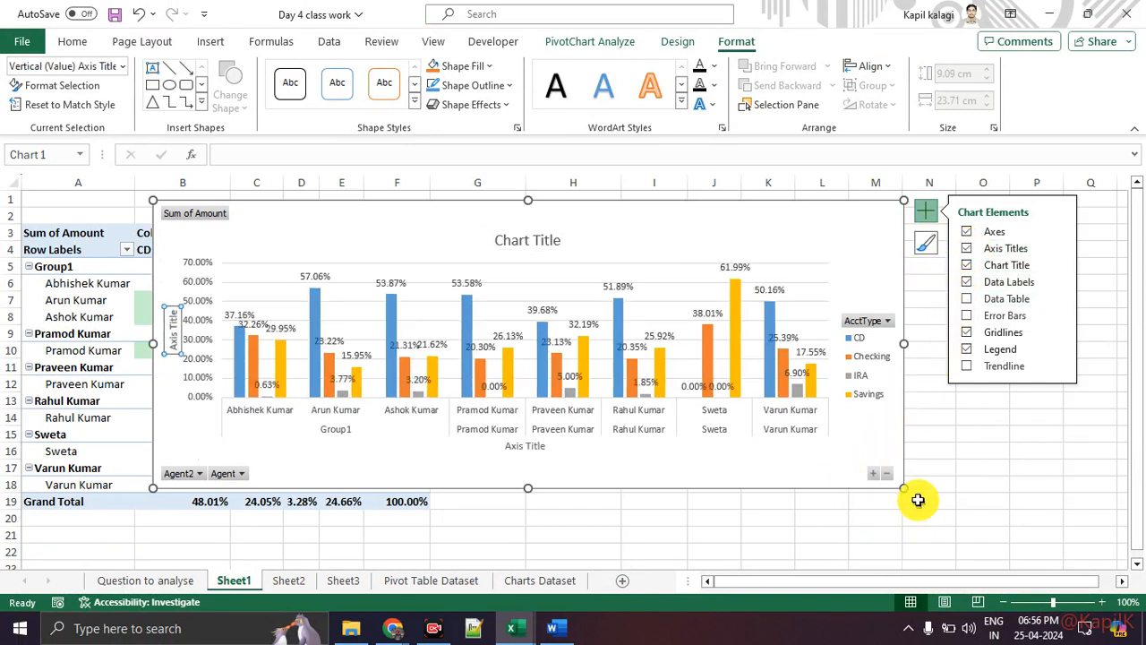
pyautogui.moveTo(905, 488); pyautogui.dragTo(940, 527)
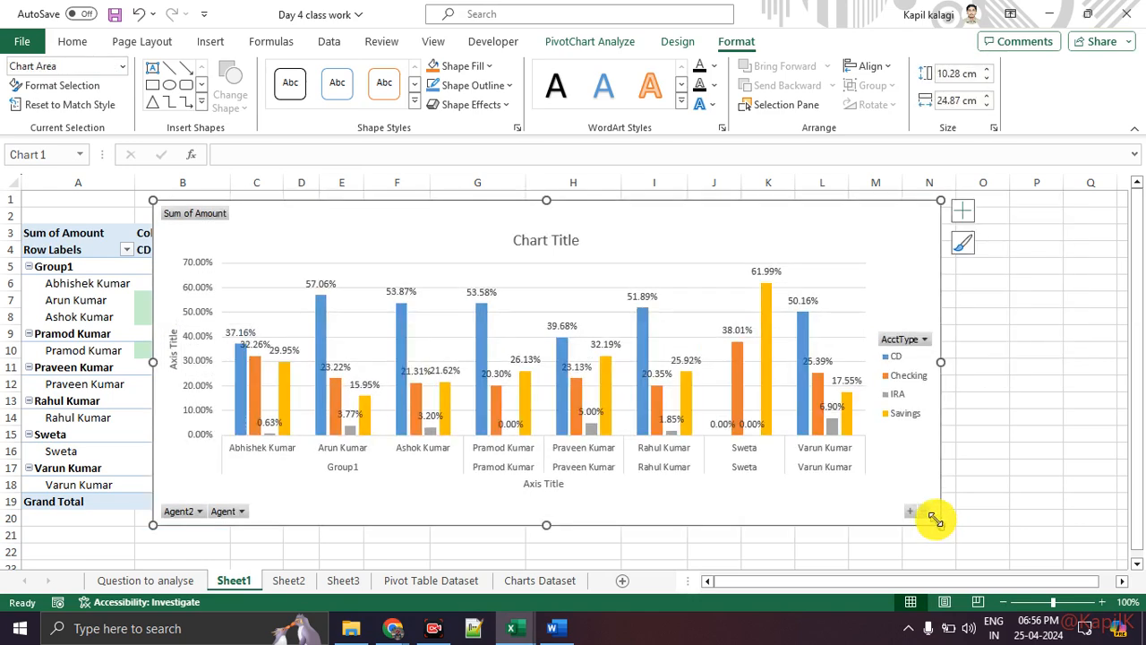
# Place the AcctType legend at the bottom of the PivotChart.
pyautogui.click(960, 212)
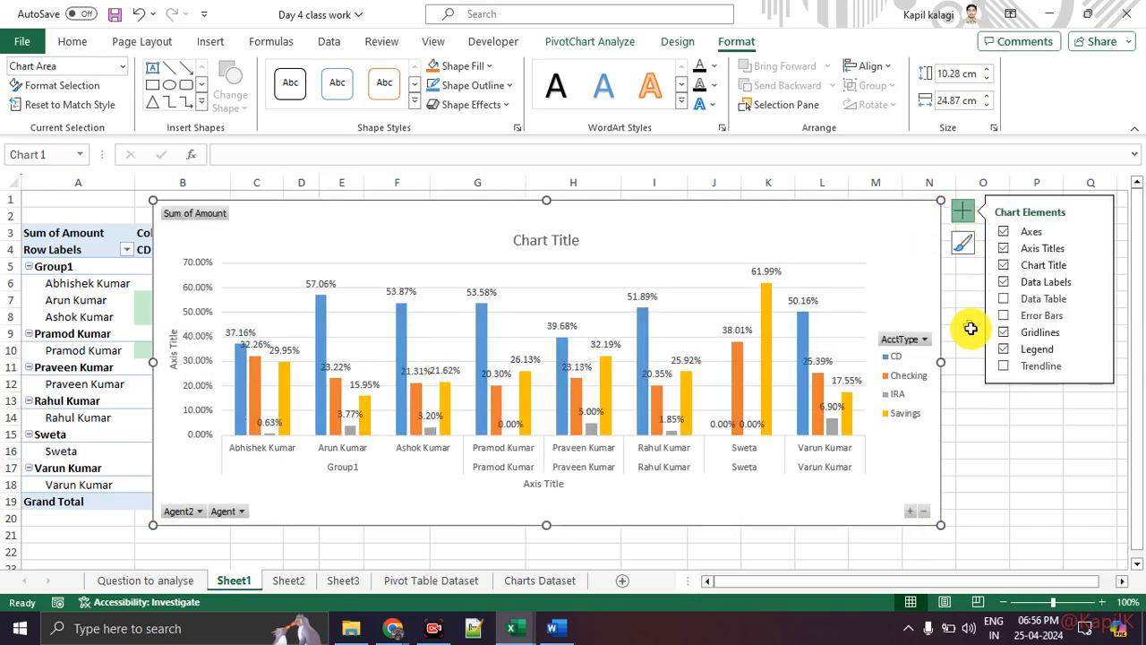
pyautogui.moveTo(1095, 349)
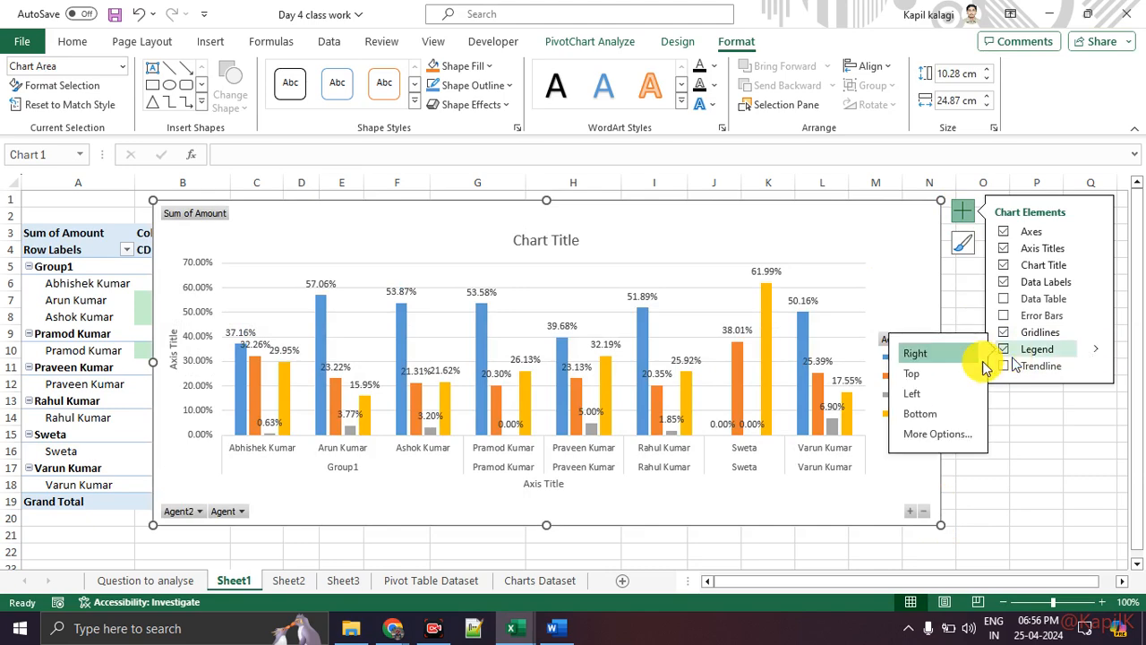
pyautogui.click(924, 415)
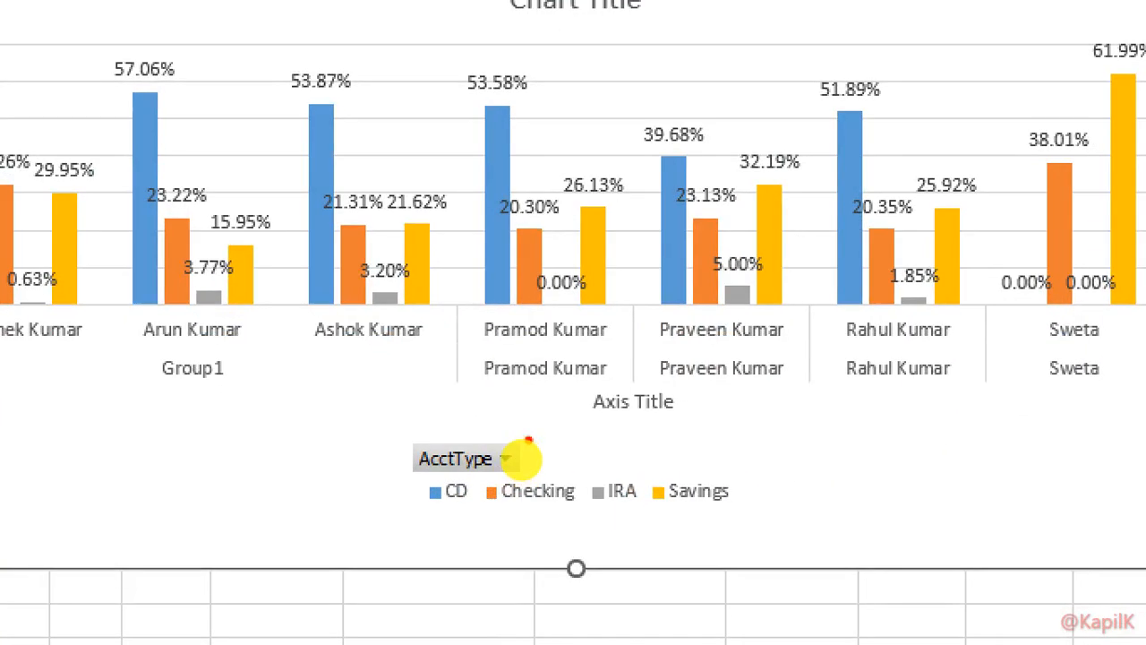
pyautogui.moveTo(528, 440)
pyautogui.mouseDown()
pyautogui.moveTo(573, 482)
pyautogui.moveTo(498, 396)
pyautogui.mouseUp()
pyautogui.press('Escape')
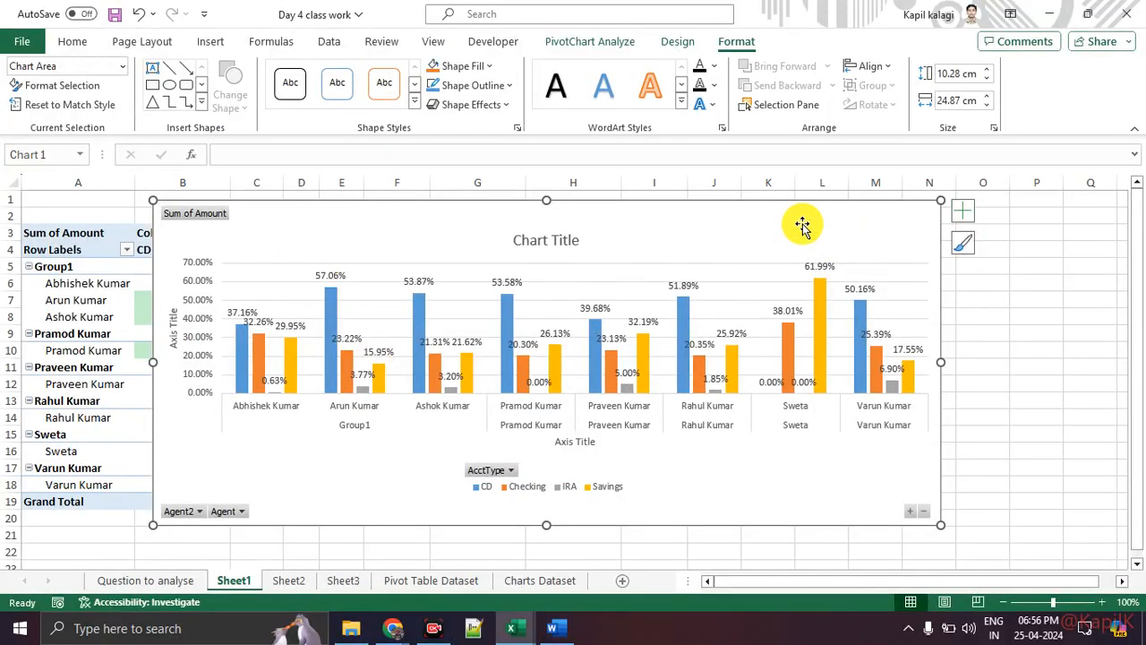
# Hide all field buttons on the PivotChart.
pyautogui.click(589, 40)
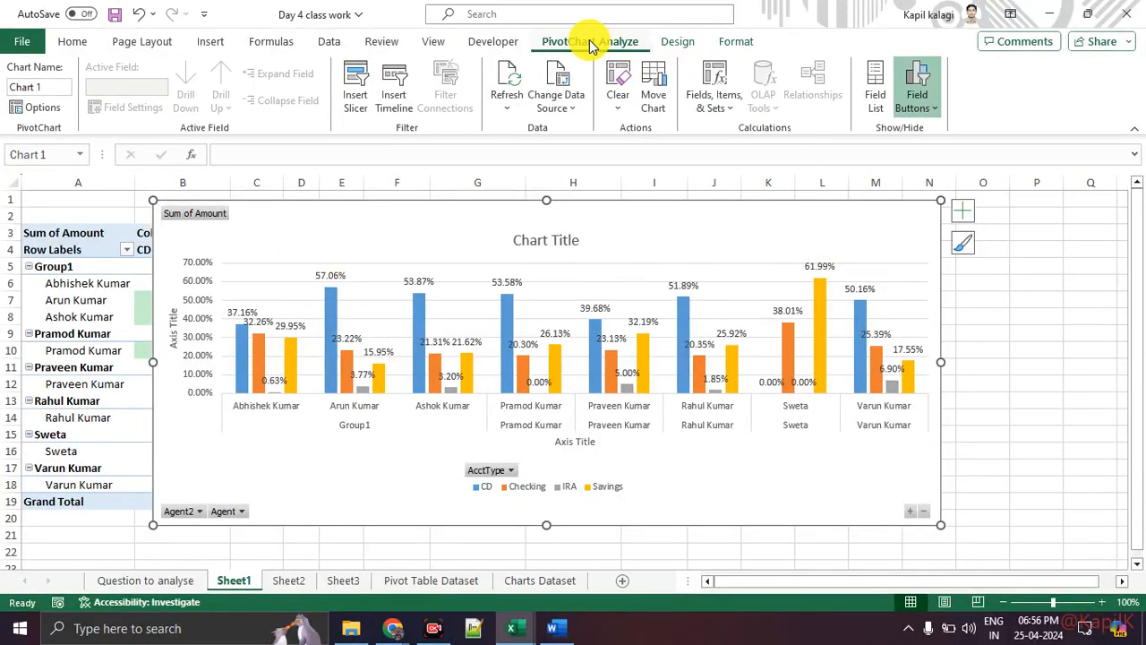
pyautogui.moveTo(623, 36); pyautogui.dragTo(735, 31)
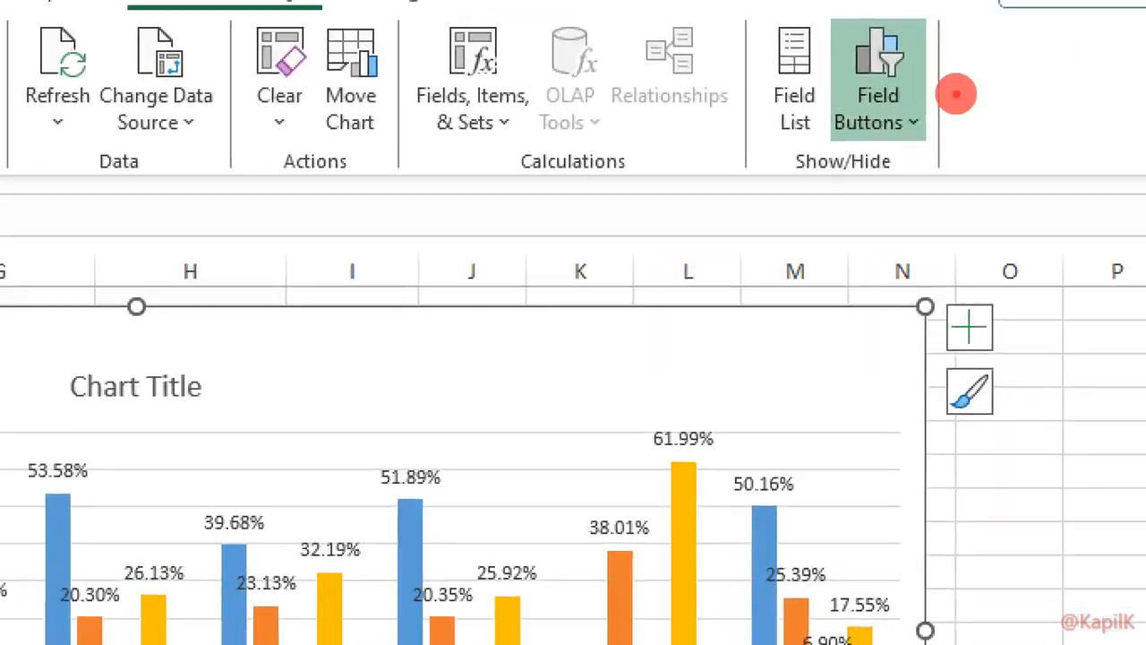
pyautogui.moveTo(919, 60)
pyautogui.mouseDown()
pyautogui.moveTo(926, 149)
pyautogui.moveTo(926, 65)
pyautogui.mouseUp()
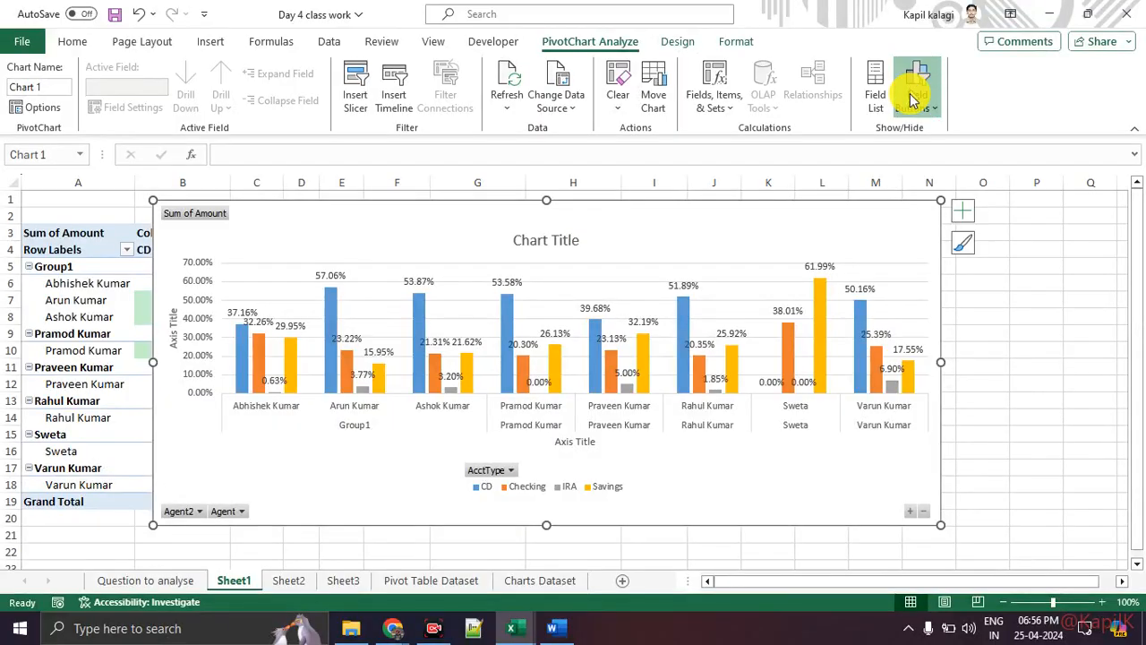
pyautogui.click(913, 94)
pyautogui.click(931, 253)
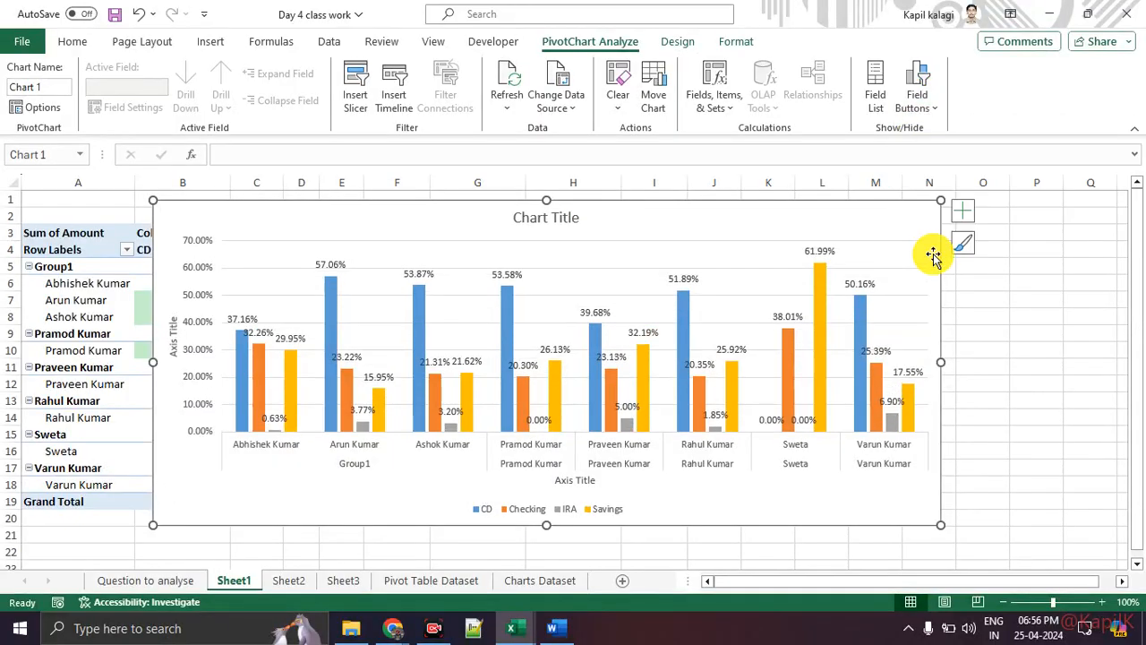
# Stretch the chart right, left over column A, and up to row 1.
pyautogui.moveTo(942, 363); pyautogui.dragTo(1044, 356)
pyautogui.moveTo(152, 358); pyautogui.dragTo(53, 354)
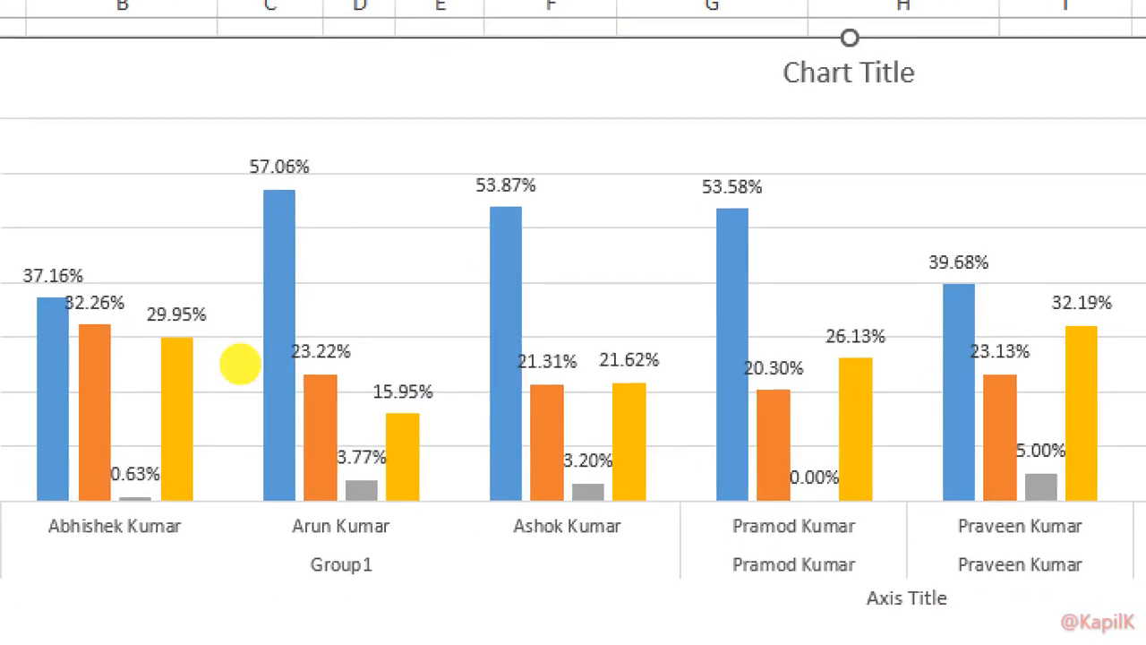
pyautogui.click(239, 366)
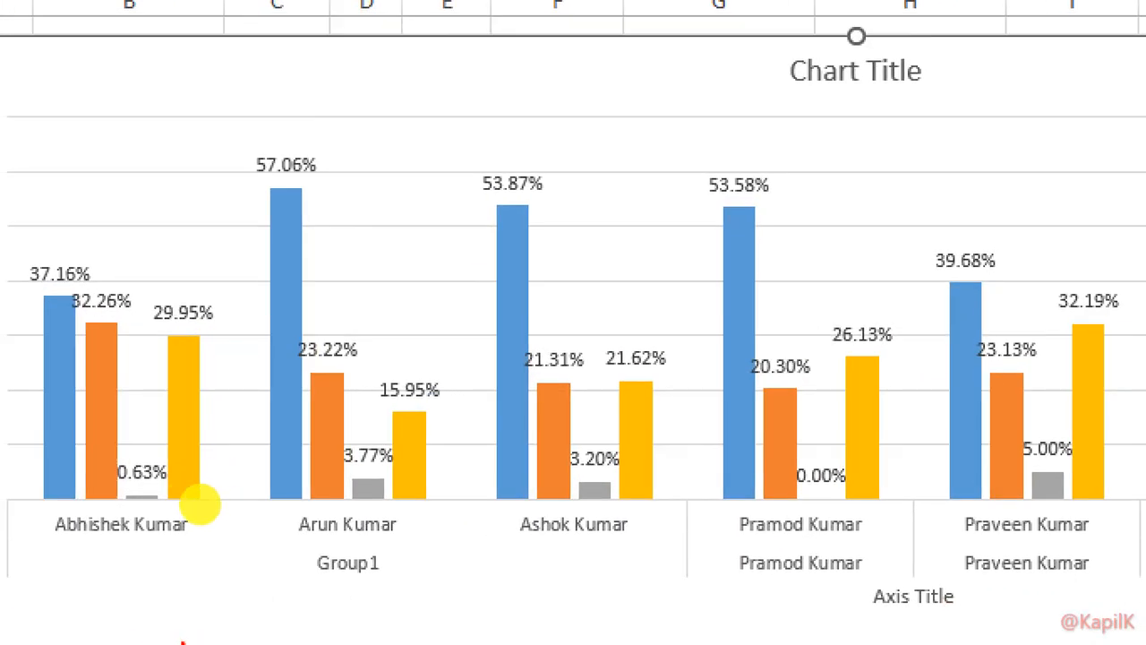
pyautogui.moveTo(146, 481); pyautogui.dragTo(440, 484)
pyautogui.click(511, 484)
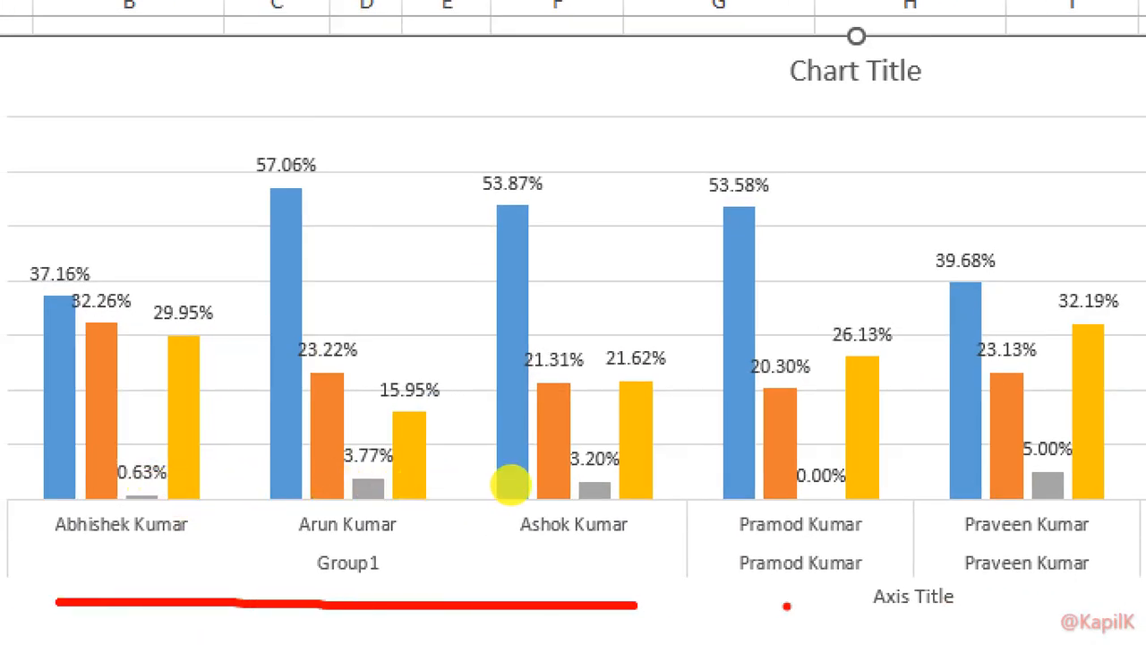
pyautogui.moveTo(44, 539); pyautogui.dragTo(231, 541)
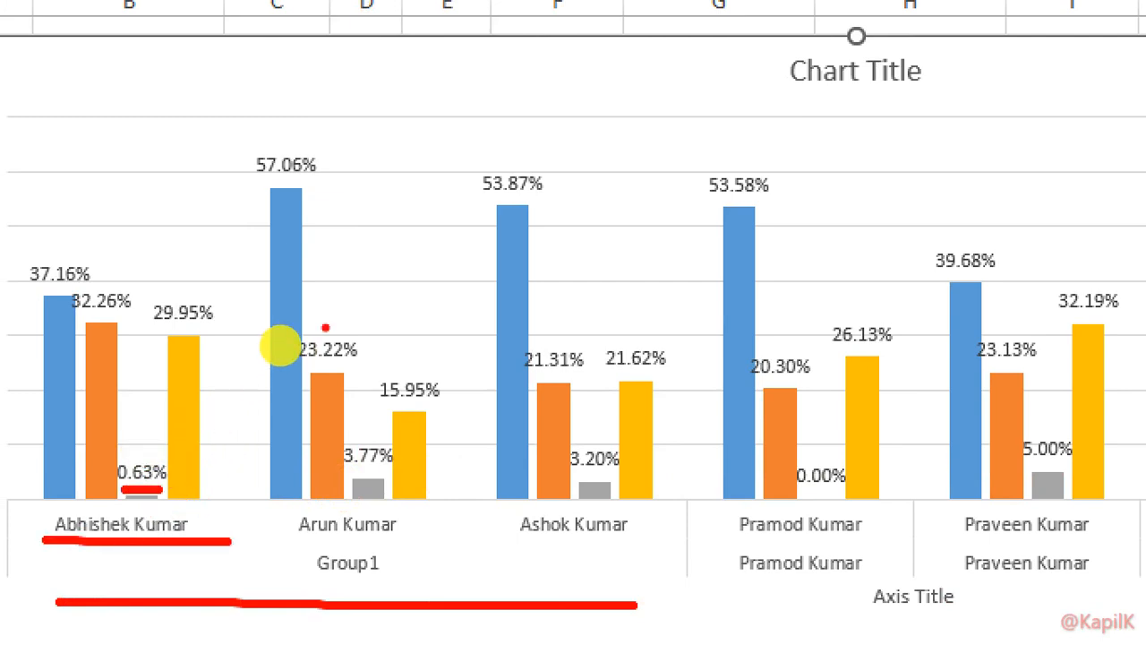
pyautogui.moveTo(134, 328); pyautogui.dragTo(233, 331)
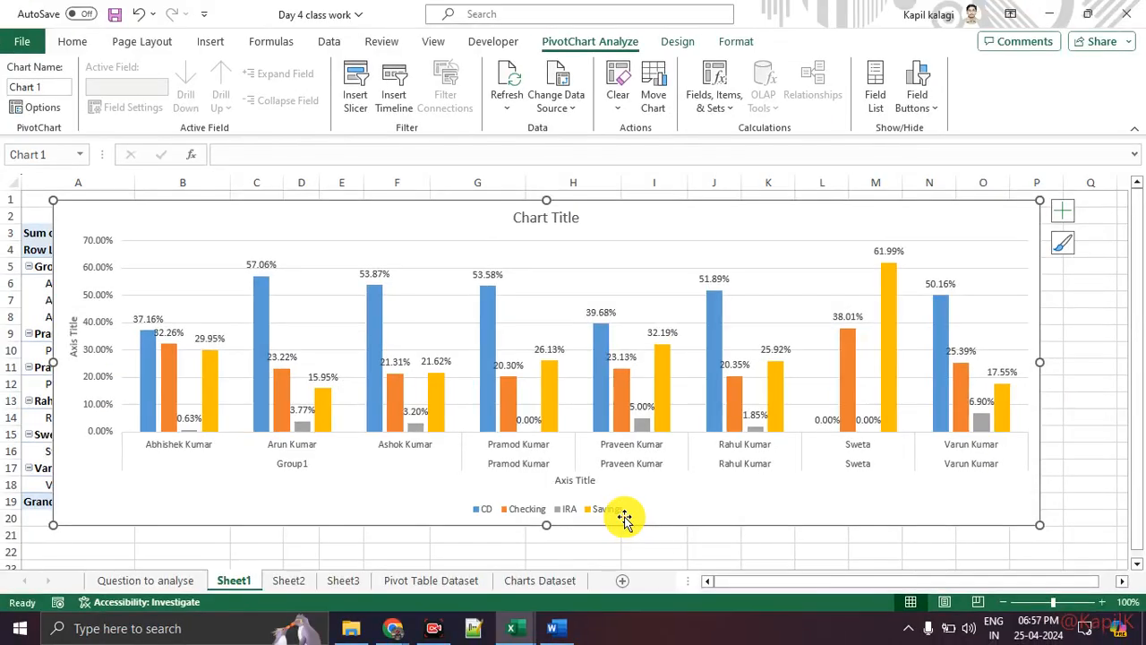
pyautogui.moveTo(548, 195); pyautogui.dragTo(542, 129)
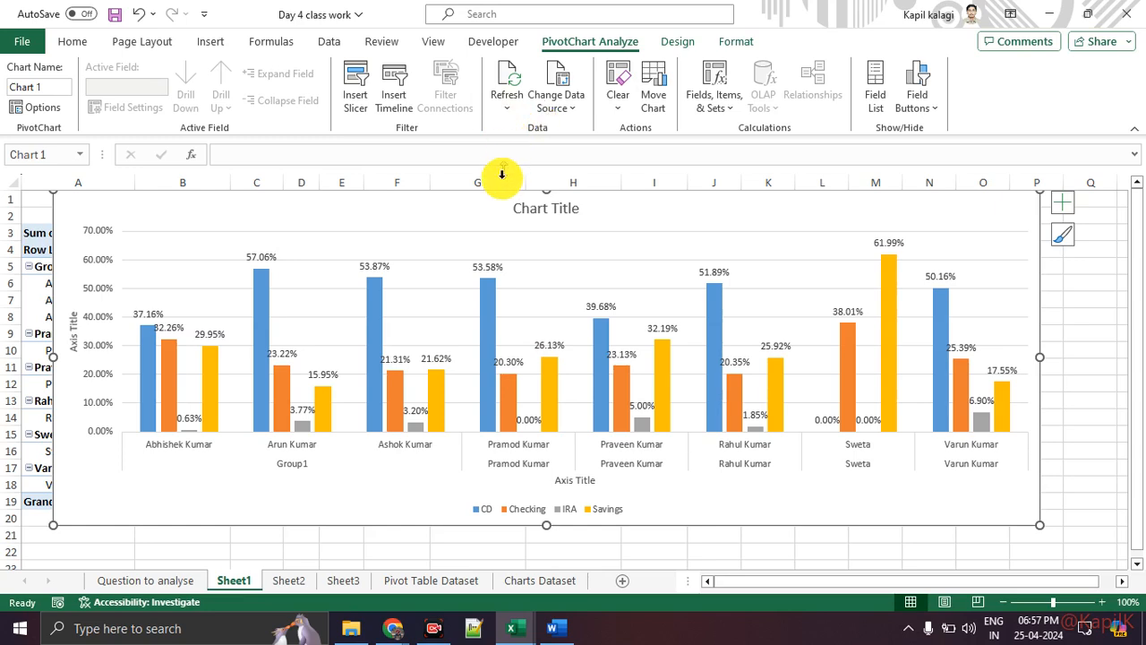
pyautogui.moveTo(485, 217); pyautogui.dragTo(348, 304)
pyautogui.moveTo(632, 348); pyautogui.dragTo(1117, 235)
pyautogui.moveTo(806, 581); pyautogui.dragTo(722, 583)
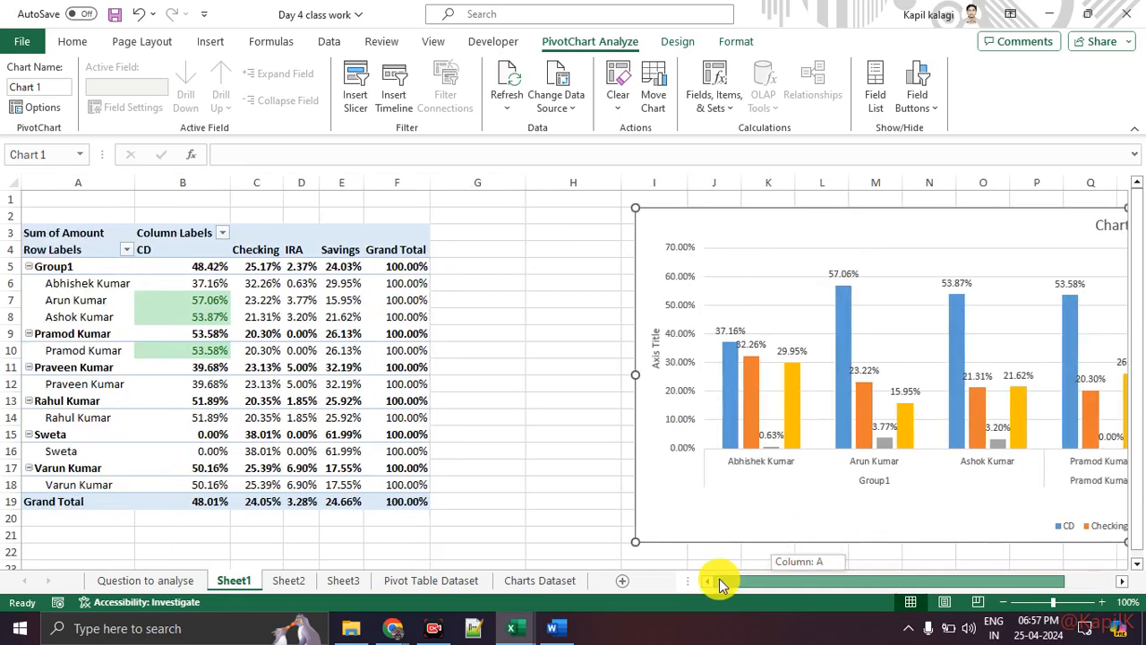
pyautogui.click(258, 314)
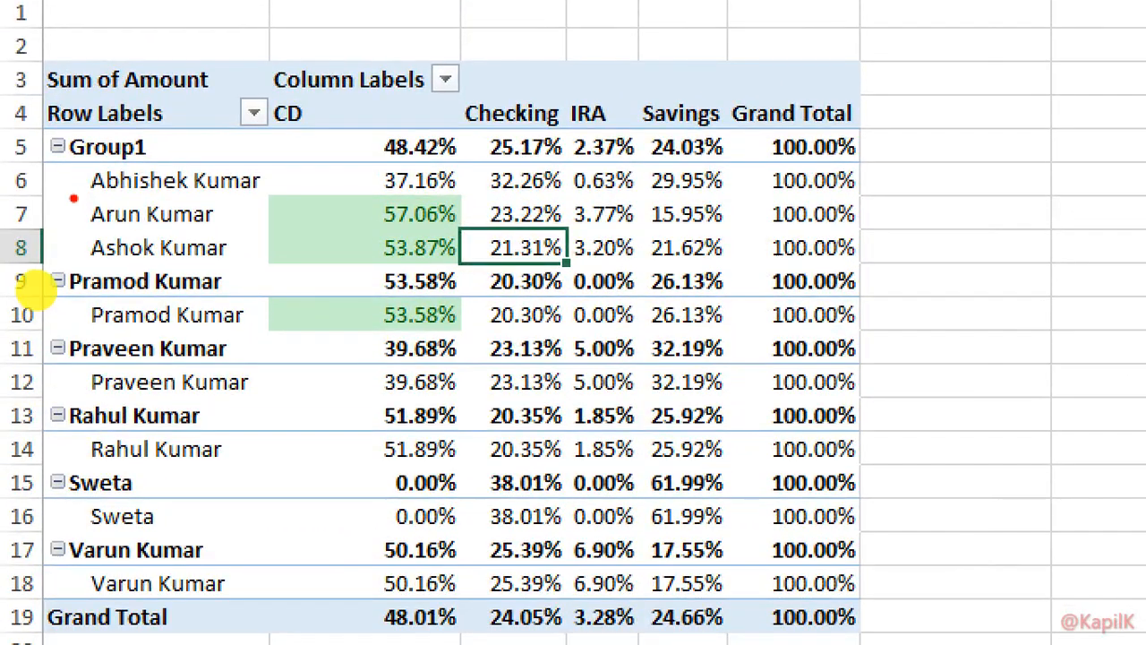
pyautogui.moveTo(40, 132); pyautogui.dragTo(113, 134)
pyautogui.moveTo(231, 161)
pyautogui.mouseDown()
pyautogui.moveTo(3, 269)
pyautogui.moveTo(219, 253)
pyautogui.mouseUp()
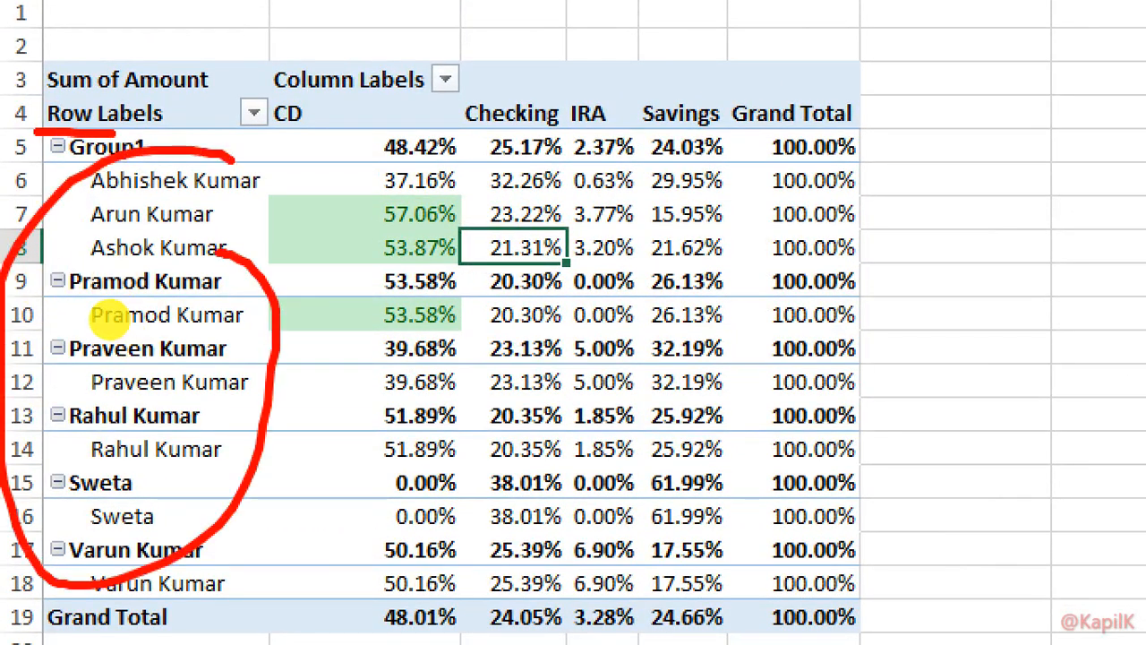
pyautogui.moveTo(815, 59)
pyautogui.mouseDown()
pyautogui.moveTo(448, 170)
pyautogui.moveTo(662, 110)
pyautogui.mouseUp()
pyautogui.press('Escape')
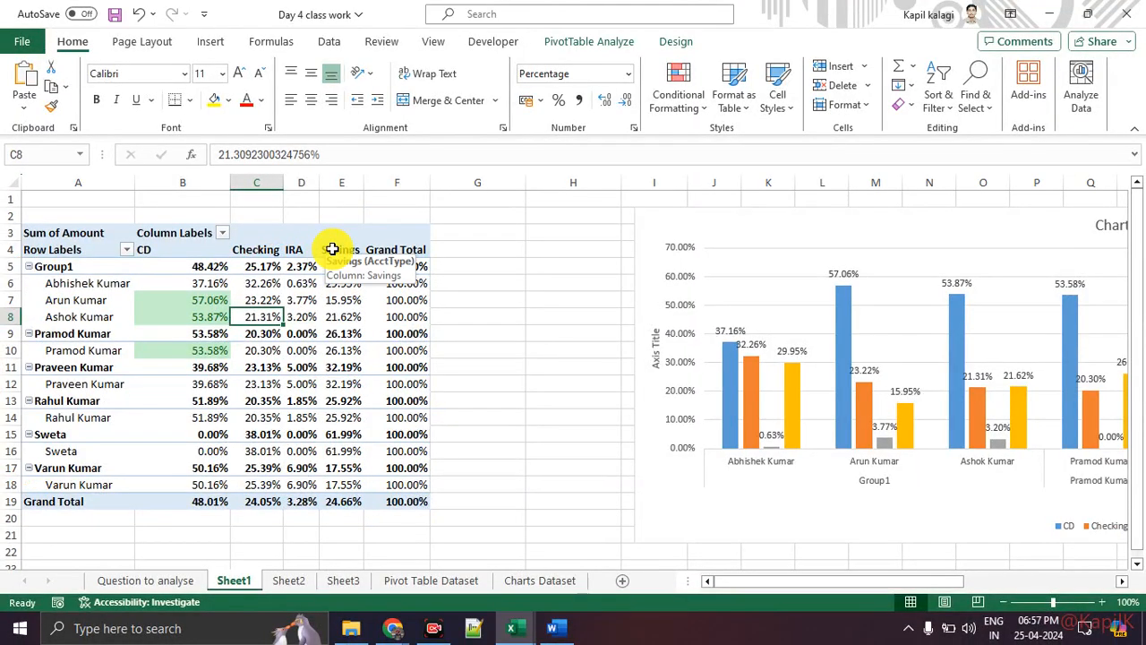
pyautogui.click(295, 240)
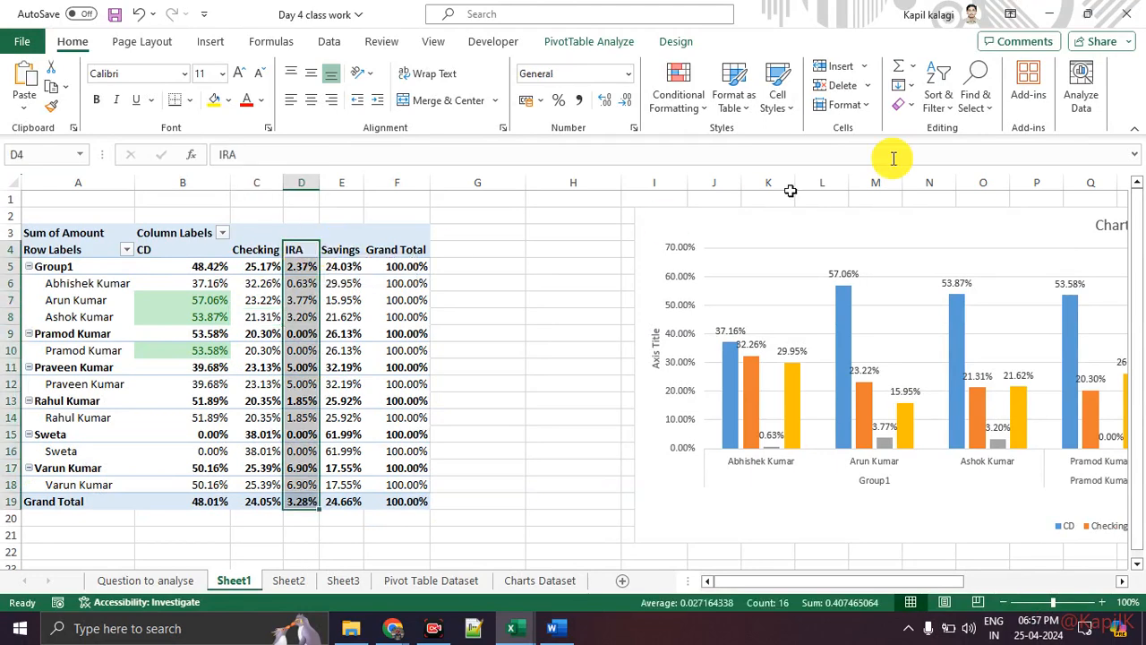
pyautogui.moveTo(973, 231); pyautogui.dragTo(836, 550)
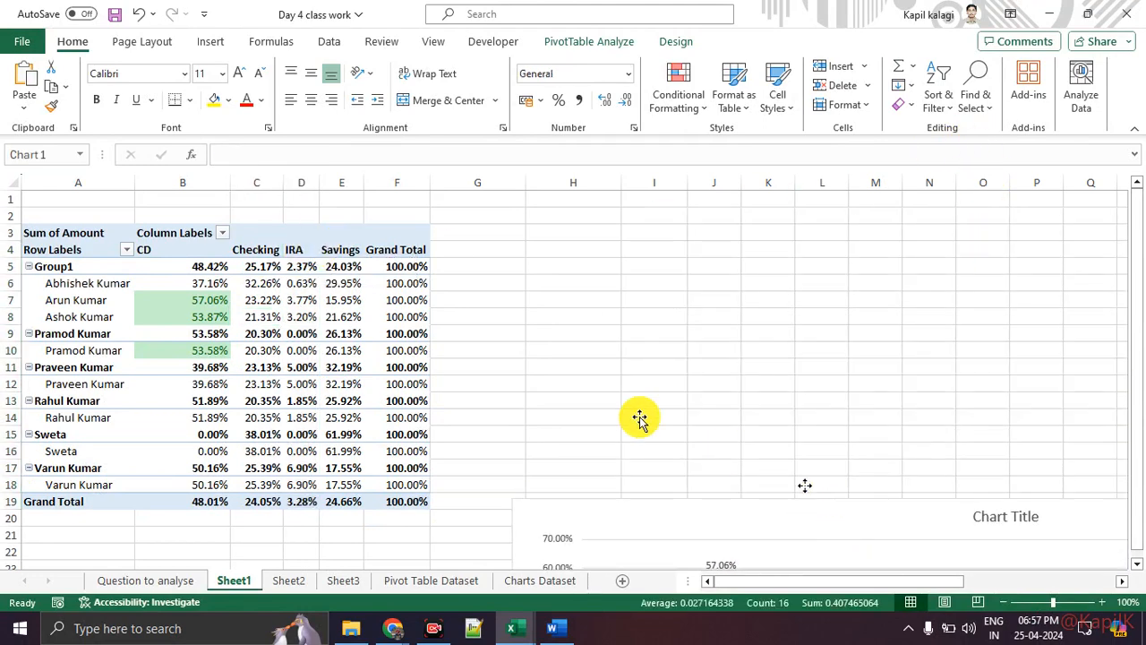
pyautogui.click(344, 300)
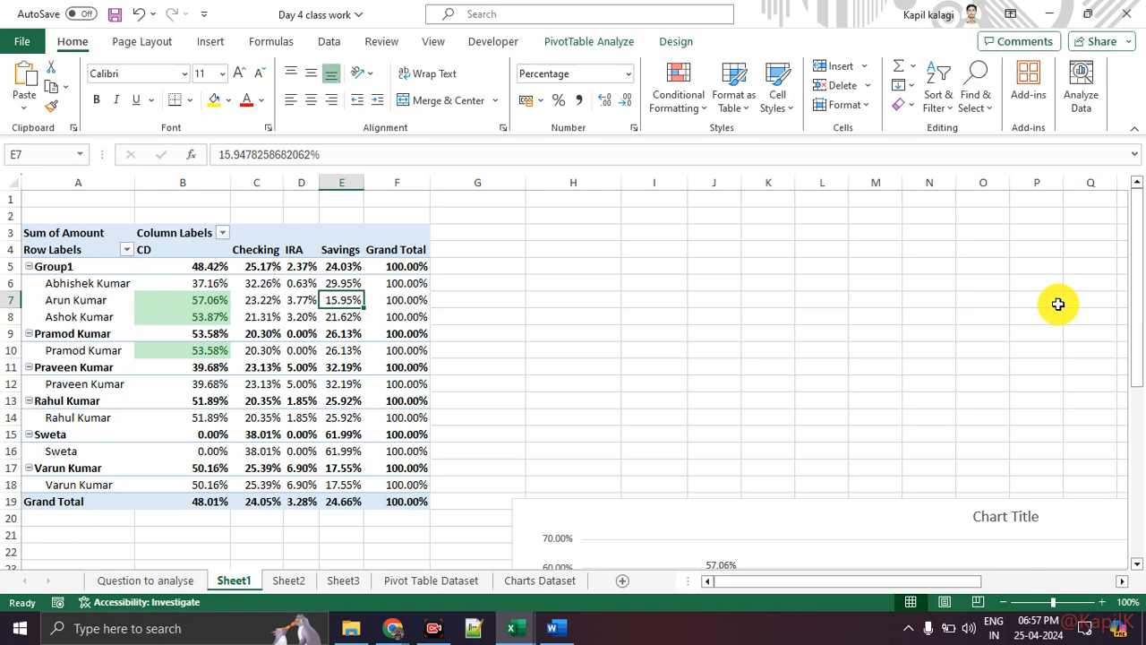
pyautogui.moveTo(1012, 239)
pyautogui.mouseDown()
pyautogui.moveTo(1069, 333)
pyautogui.moveTo(1044, 415)
pyautogui.mouseUp()
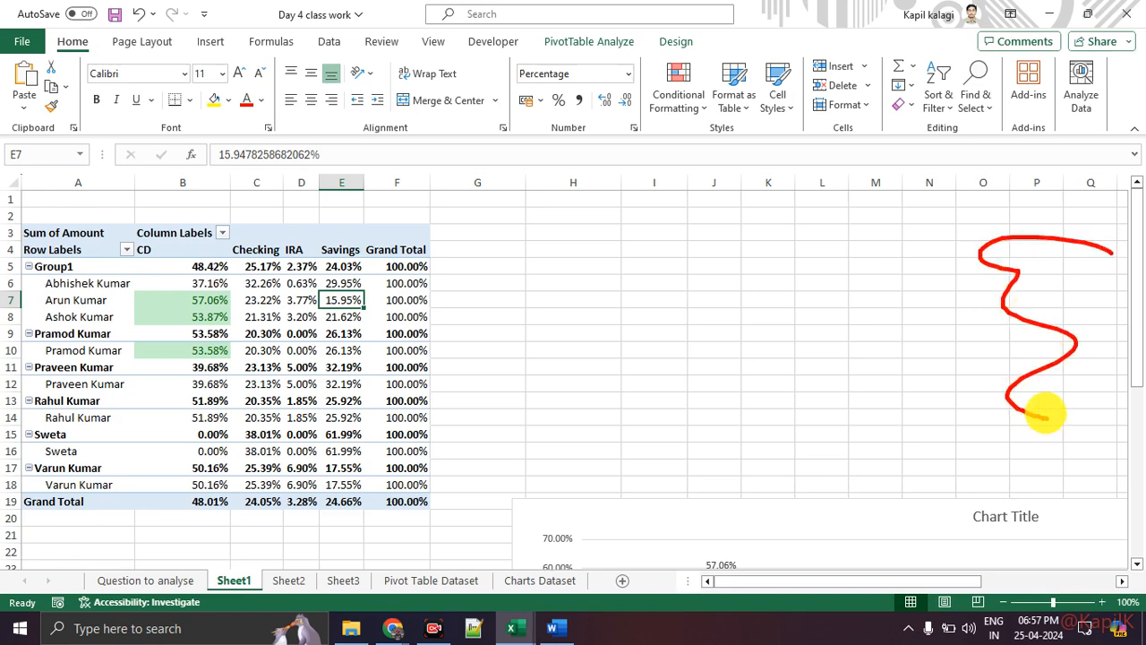
pyautogui.click(591, 42)
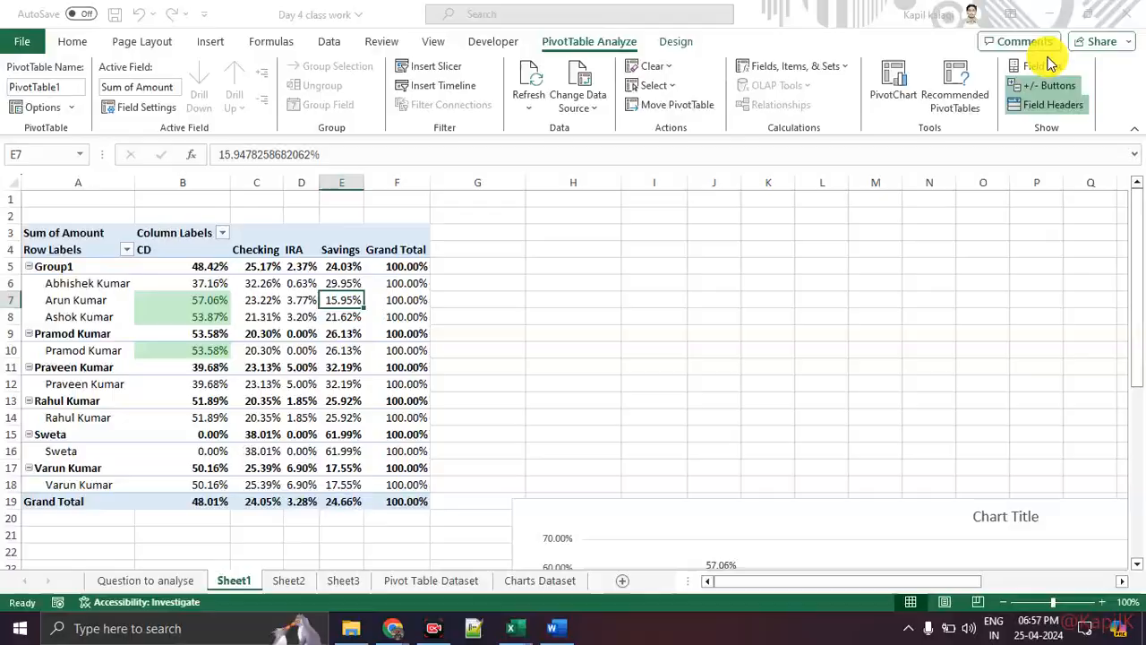
pyautogui.click(1063, 66)
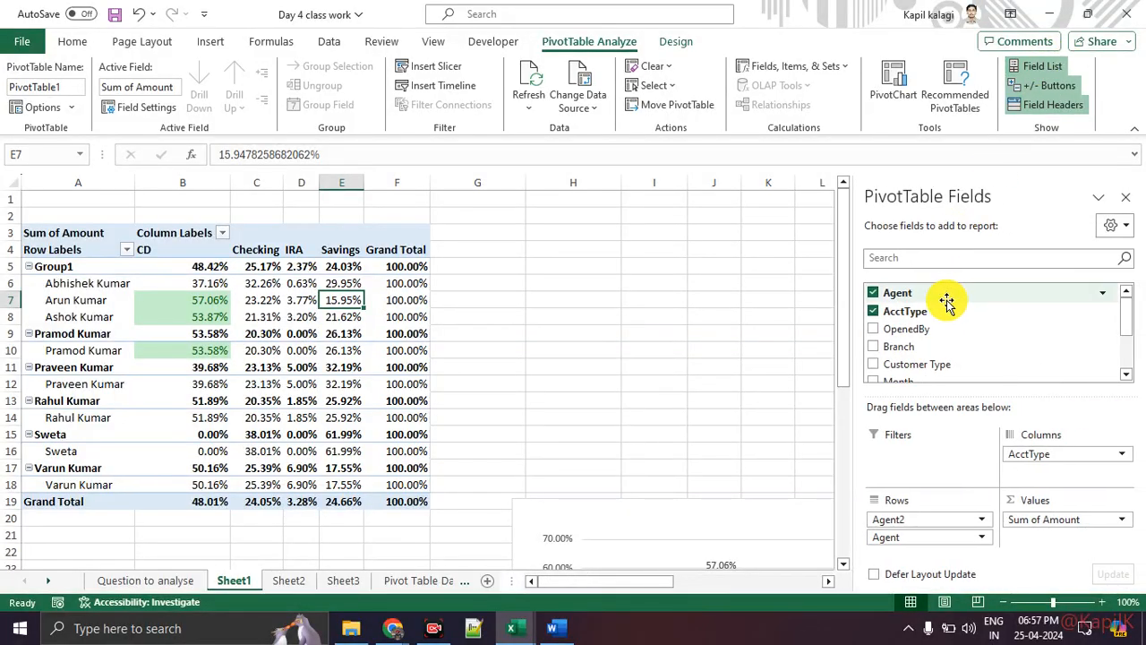
pyautogui.hotkey('ctrl', '1')
pyautogui.click(1001, 339)
pyautogui.moveTo(921, 325)
pyautogui.mouseDown()
pyautogui.moveTo(837, 350)
pyautogui.moveTo(900, 334)
pyautogui.mouseUp()
# Move the Branch field into the Filters area as a report filter.
pyautogui.moveTo(906, 421); pyautogui.dragTo(896, 578)
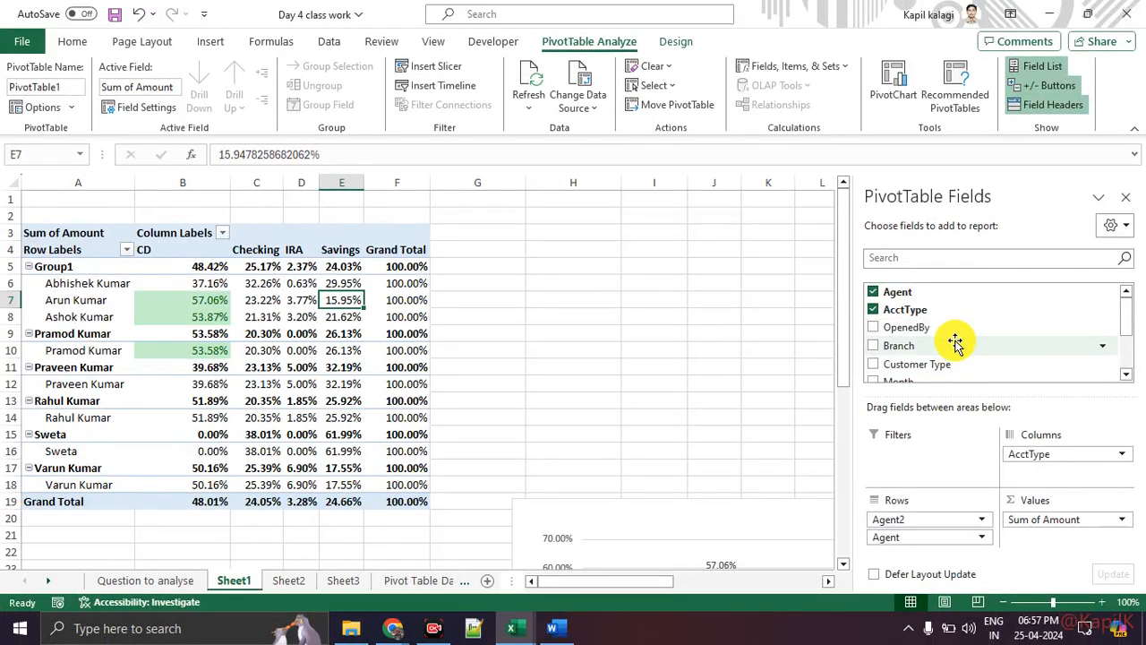
pyautogui.moveTo(954, 340); pyautogui.dragTo(956, 451)
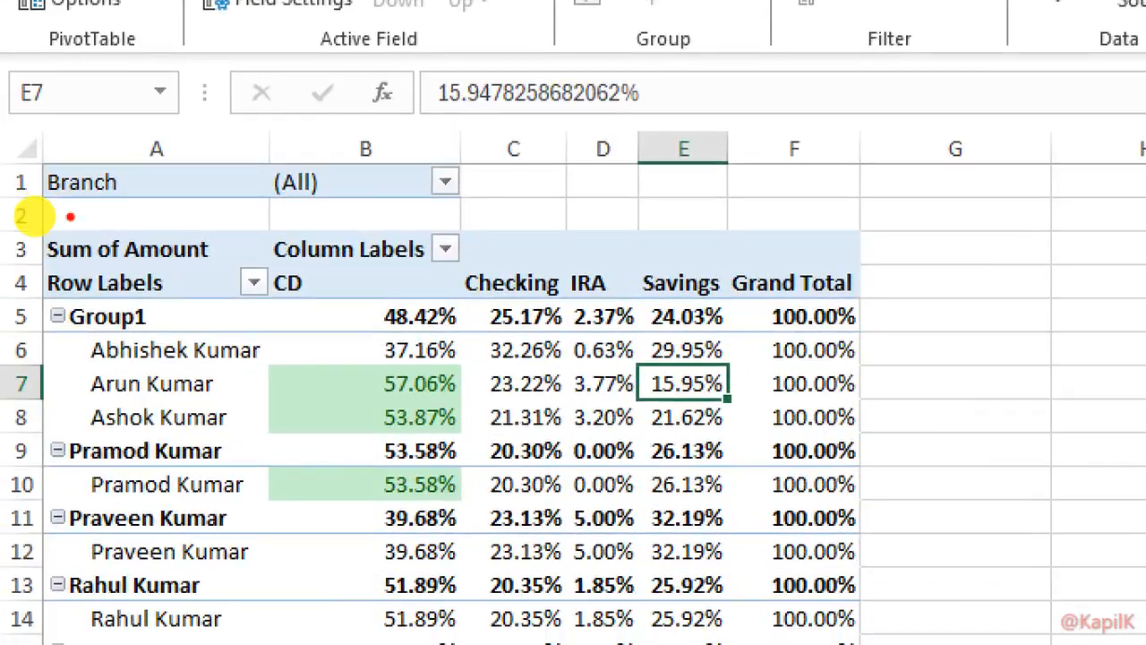
pyautogui.moveTo(1, 224)
pyautogui.mouseDown()
pyautogui.moveTo(1, 238)
pyautogui.moveTo(66, 158)
pyautogui.moveTo(27, 225)
pyautogui.mouseUp()
pyautogui.press('Escape')
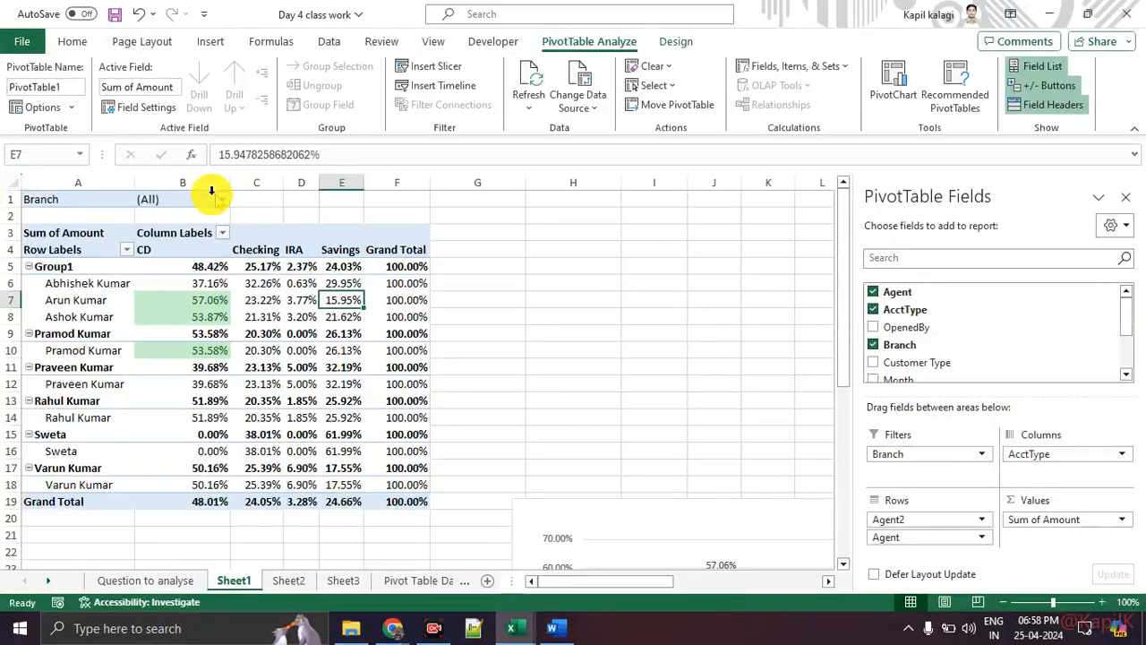
# Filter the PivotTable's Branch report filter to Central.
pyautogui.click(222, 200)
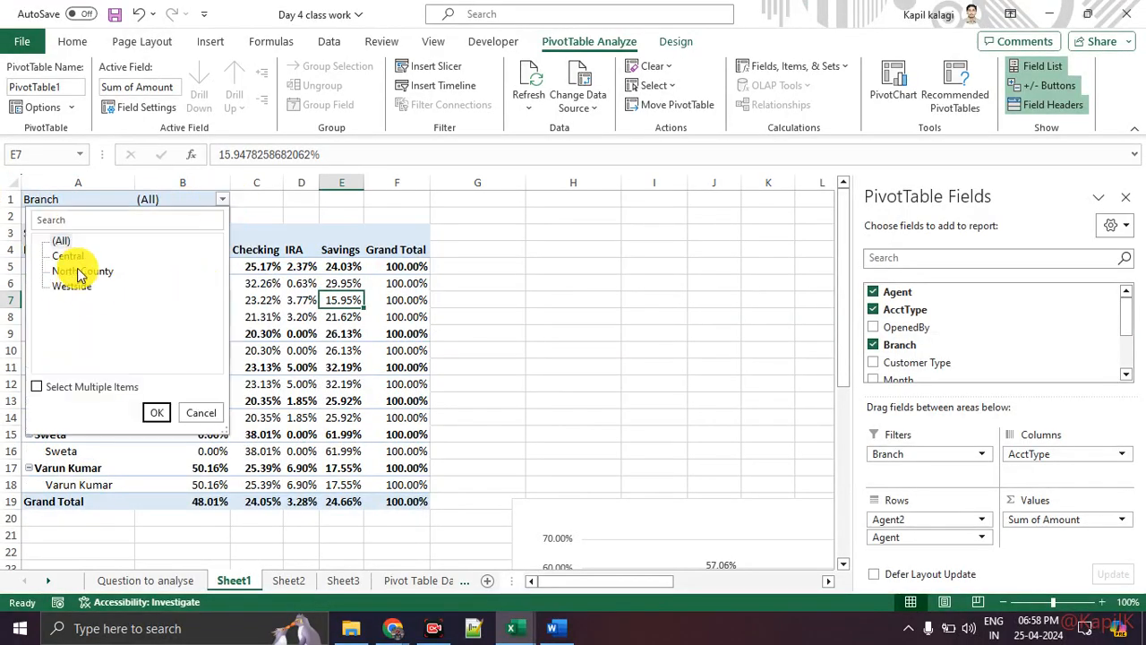
pyautogui.click(156, 413)
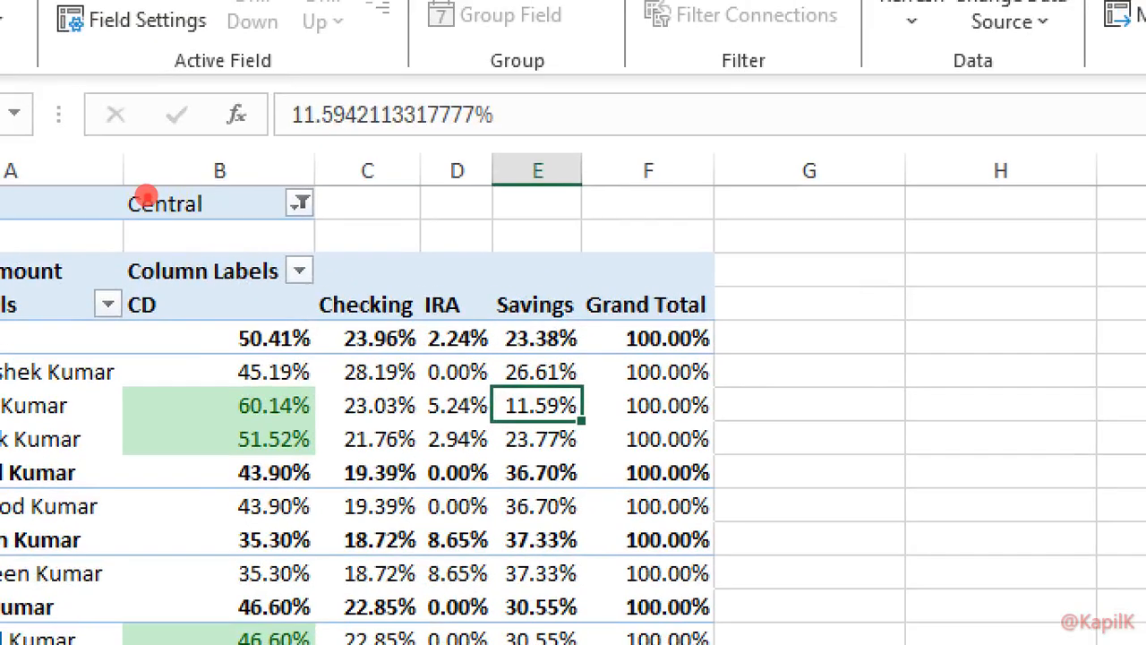
pyautogui.moveTo(157, 215); pyautogui.dragTo(123, 206)
pyautogui.moveTo(373, 248)
pyautogui.mouseDown()
pyautogui.moveTo(553, 637)
pyautogui.moveTo(438, 225)
pyautogui.mouseUp()
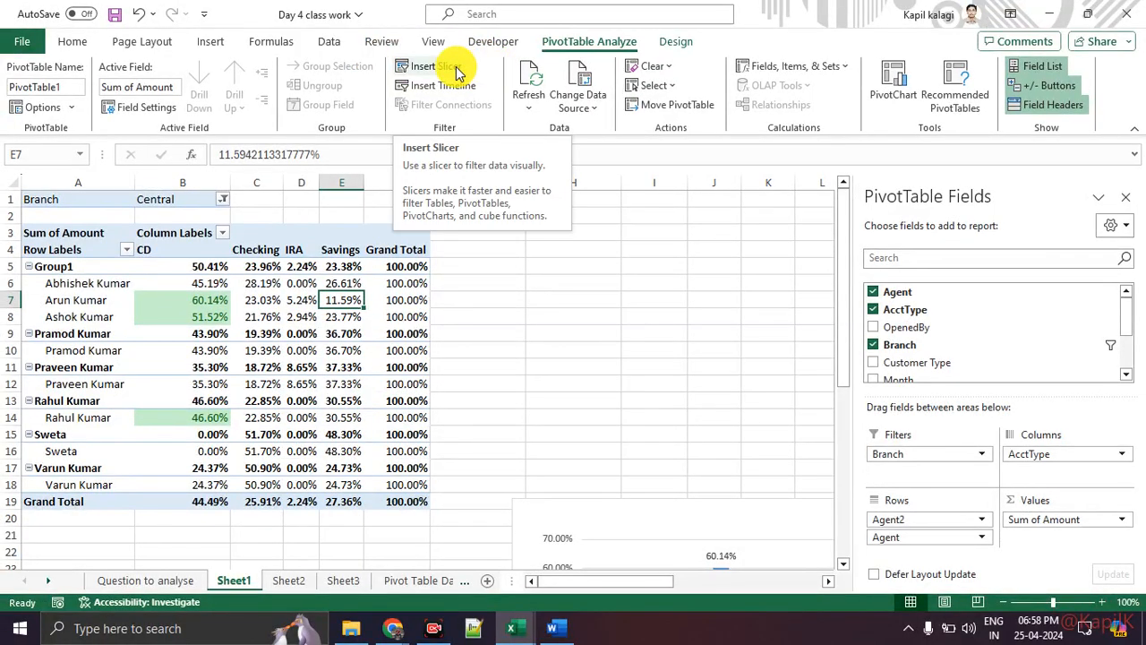
# Insert slicers for the Branch, Customer Type and OpenedBy fields.
pyautogui.click(452, 69)
pyautogui.moveTo(479, 136); pyautogui.dragTo(514, 146)
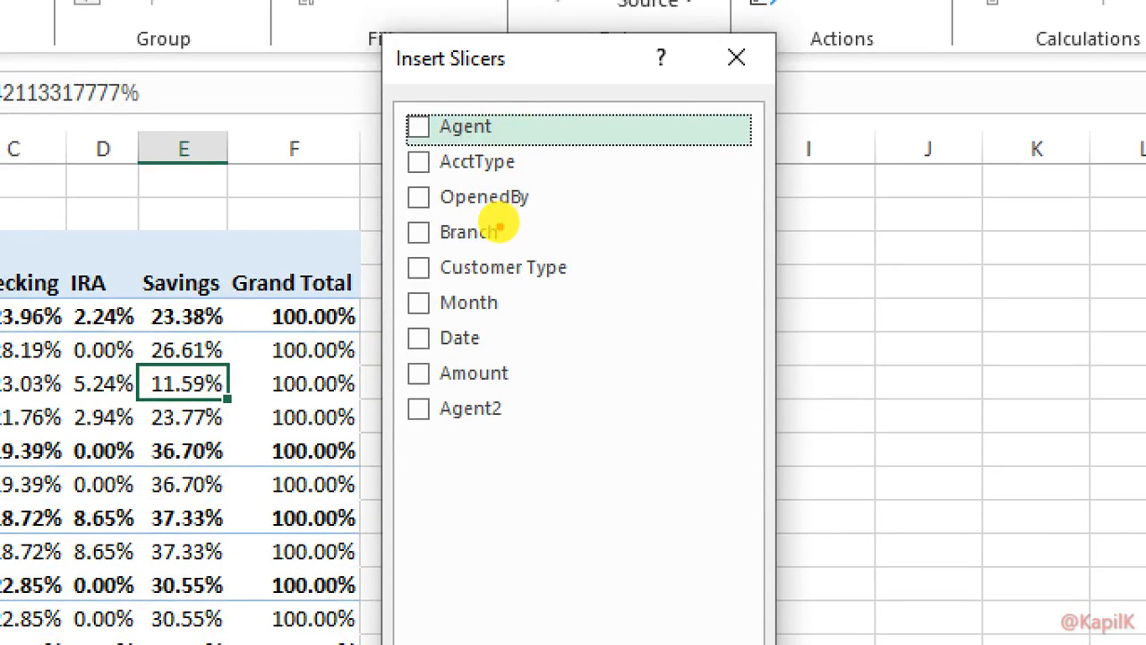
pyautogui.moveTo(395, 248); pyautogui.dragTo(522, 253)
pyautogui.press('Escape')
pyautogui.click(459, 224)
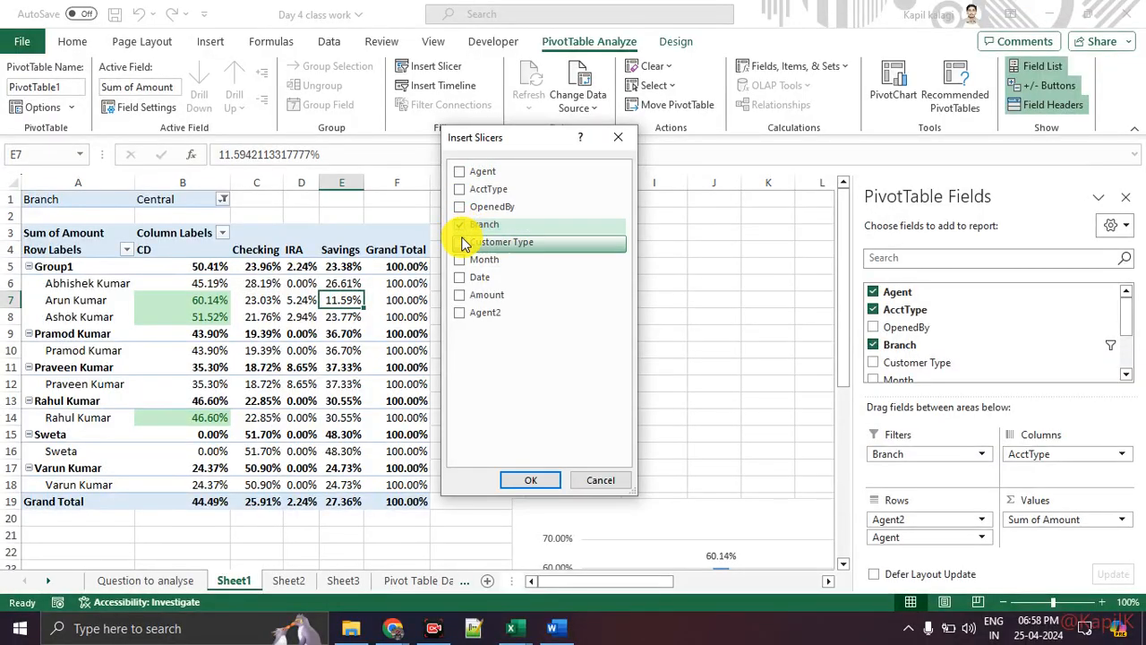
pyautogui.click(466, 241)
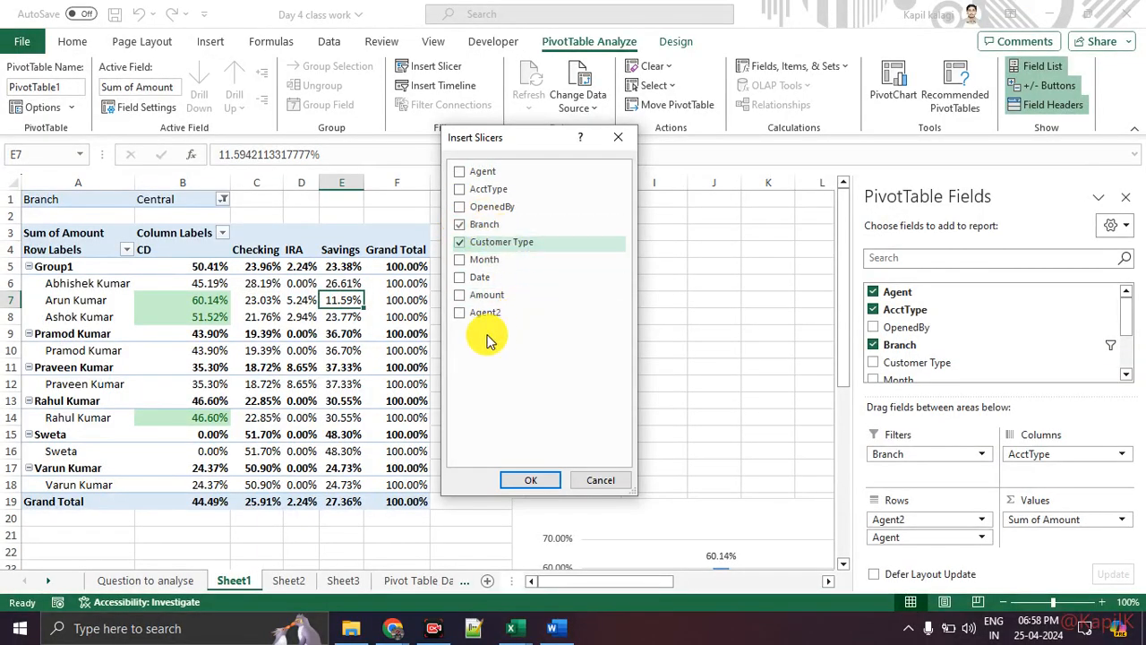
pyautogui.click(459, 207)
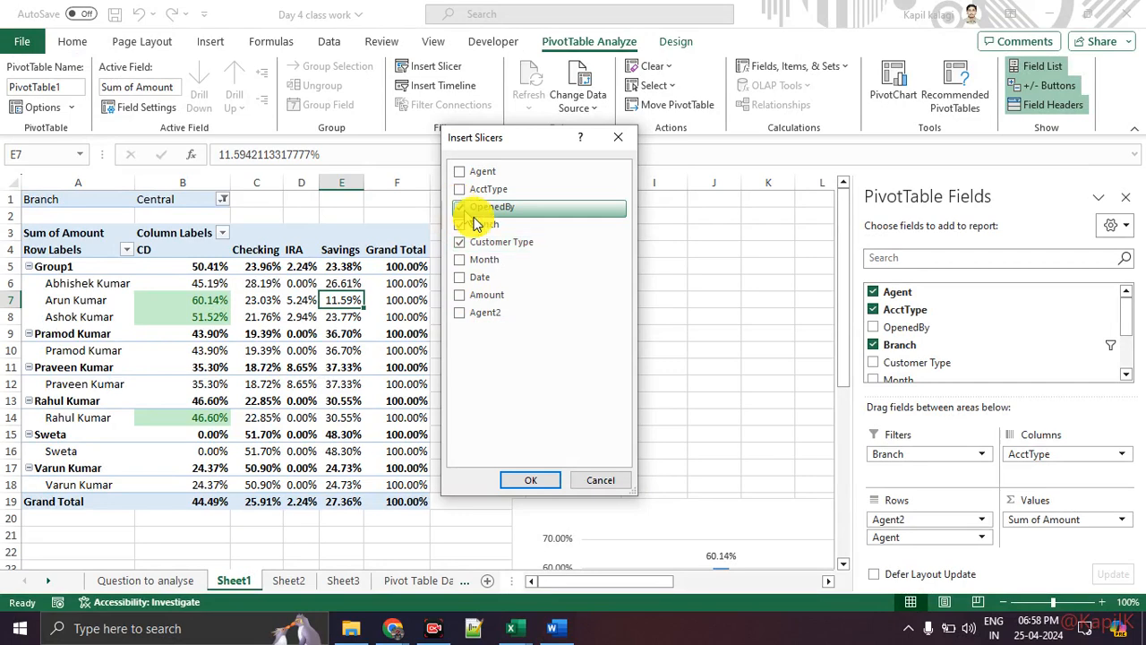
pyautogui.click(535, 482)
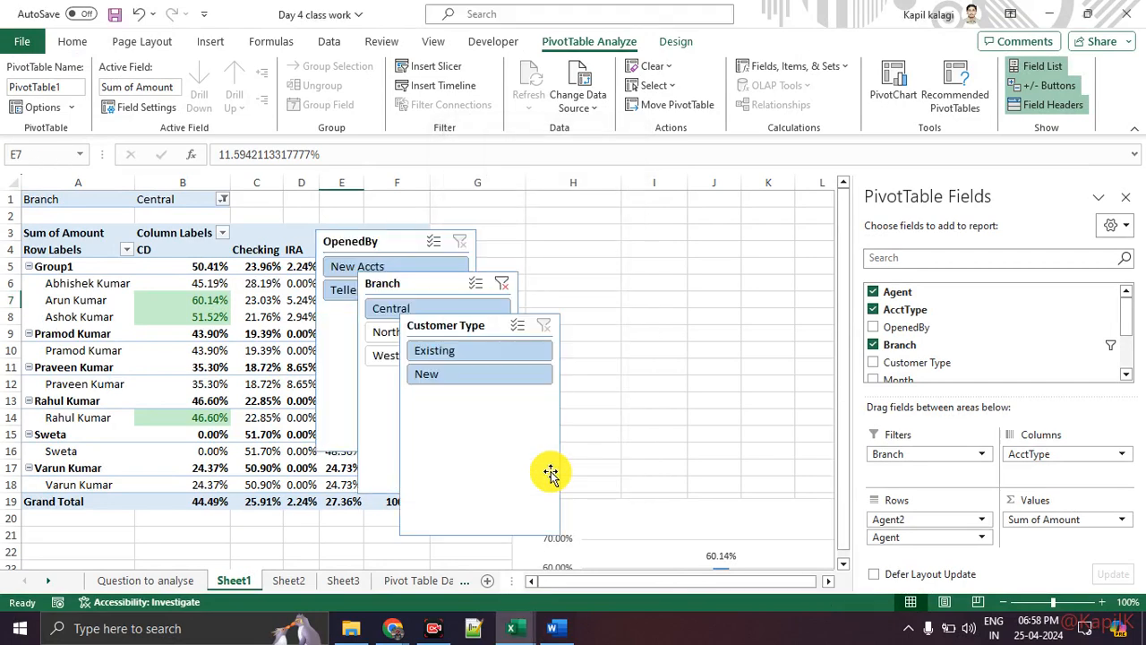
# Move the Customer Type slicer to the right, near columns J–L.
pyautogui.click(463, 334)
pyautogui.moveTo(463, 334); pyautogui.dragTo(776, 285)
pyautogui.hotkey('ctrl', '1')
pyautogui.click(609, 23)
pyautogui.moveTo(580, 28)
pyautogui.mouseDown()
pyautogui.moveTo(530, 33)
pyautogui.moveTo(580, 26)
pyautogui.mouseUp()
pyautogui.press('Escape')
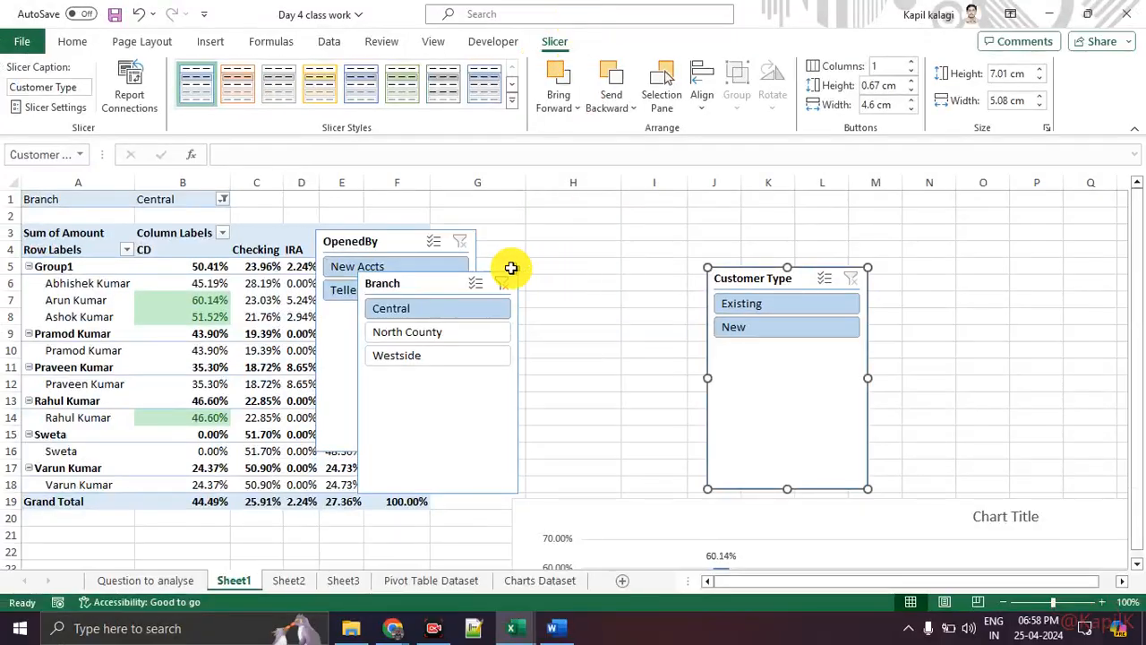
# Shorten the OpenedBy, Branch and Customer Type slicers and stack them beside the PivotTable.
pyautogui.moveTo(432, 283); pyautogui.dragTo(586, 284)
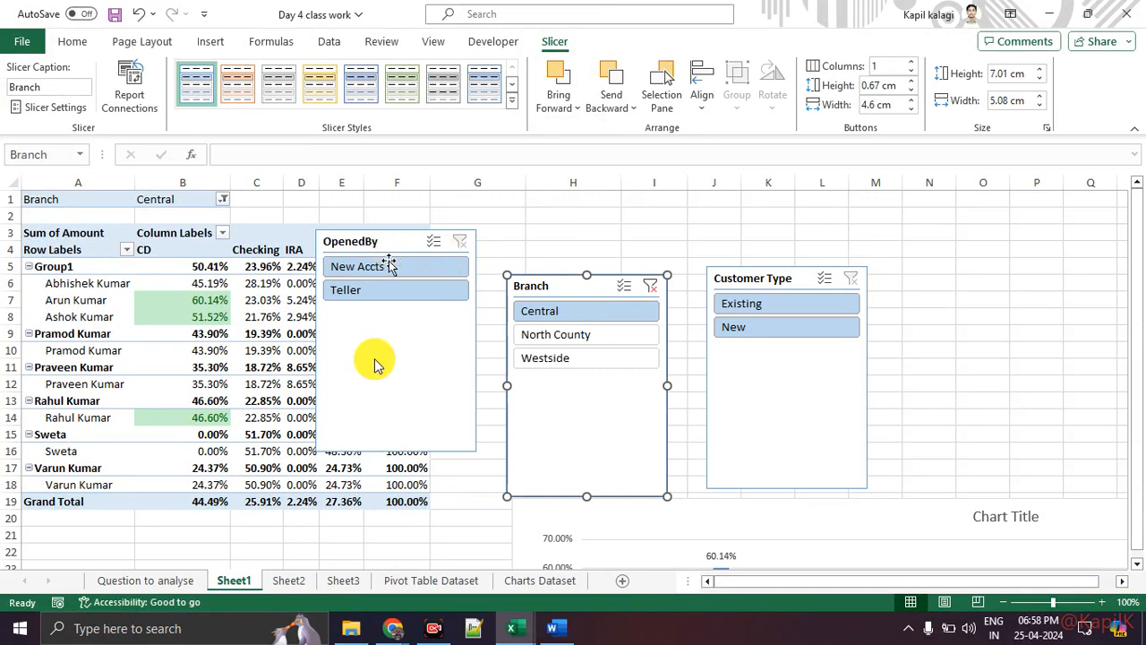
pyautogui.click(394, 412)
pyautogui.moveTo(397, 450); pyautogui.dragTo(395, 309)
pyautogui.click(620, 474)
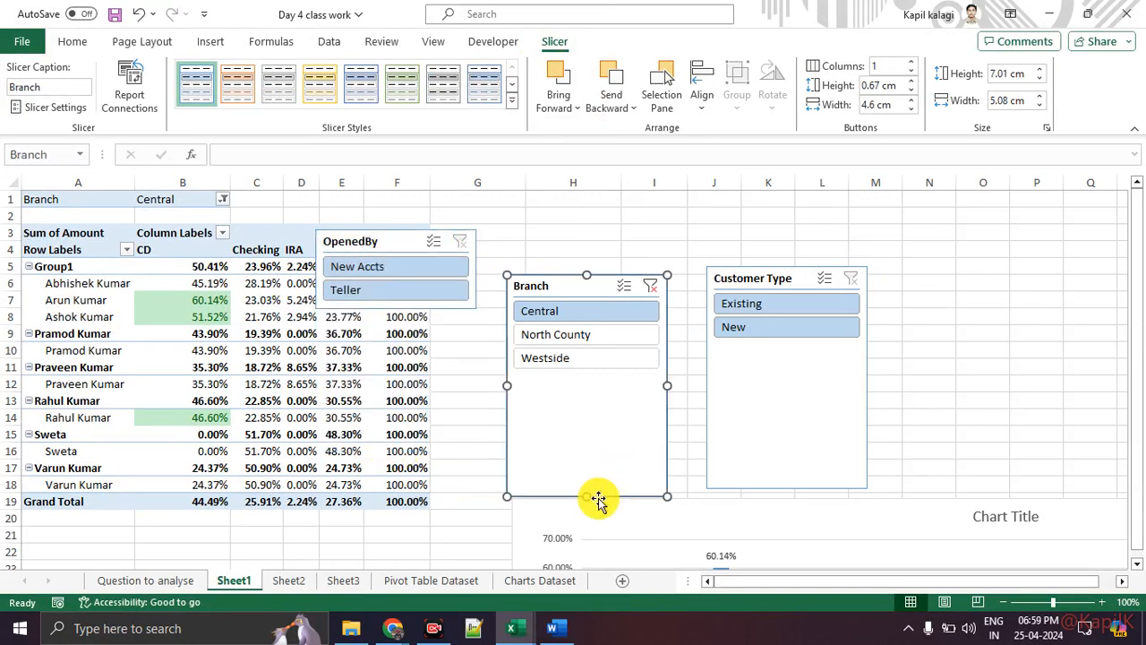
pyautogui.moveTo(588, 497); pyautogui.dragTo(584, 373)
pyautogui.click(832, 409)
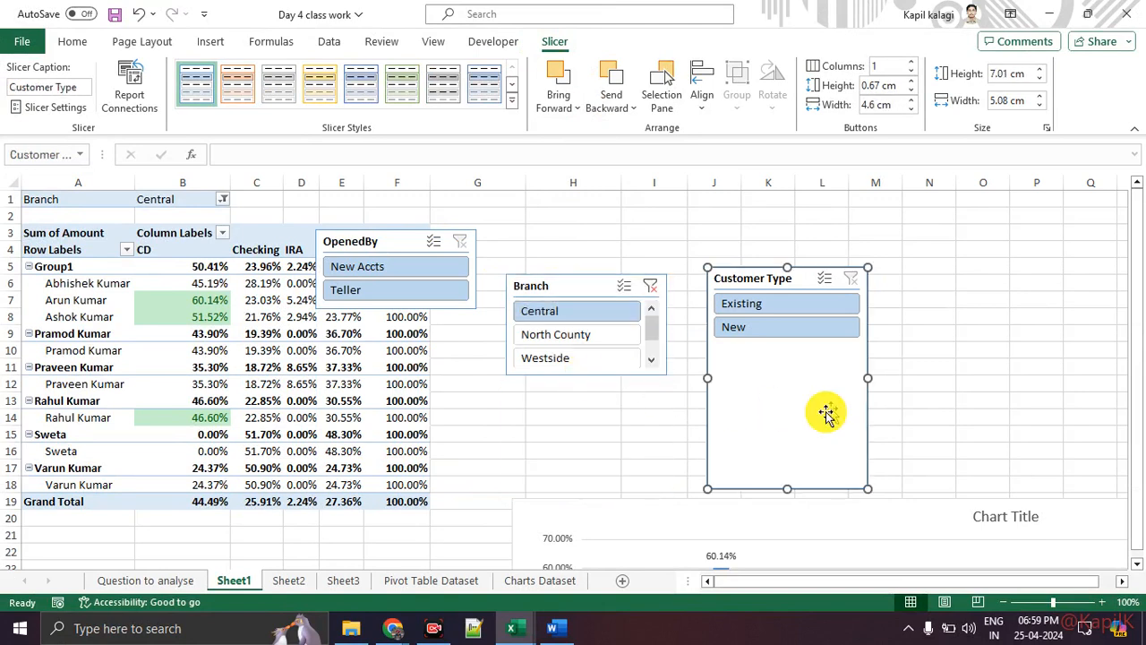
pyautogui.moveTo(790, 468); pyautogui.dragTo(782, 349)
pyautogui.moveTo(389, 243); pyautogui.dragTo(510, 229)
pyautogui.moveTo(770, 286); pyautogui.dragTo(505, 453)
pyautogui.moveTo(564, 287); pyautogui.dragTo(496, 320)
# Use the slicers to filter to New Accts, North County and New customers.
pyautogui.click(511, 280)
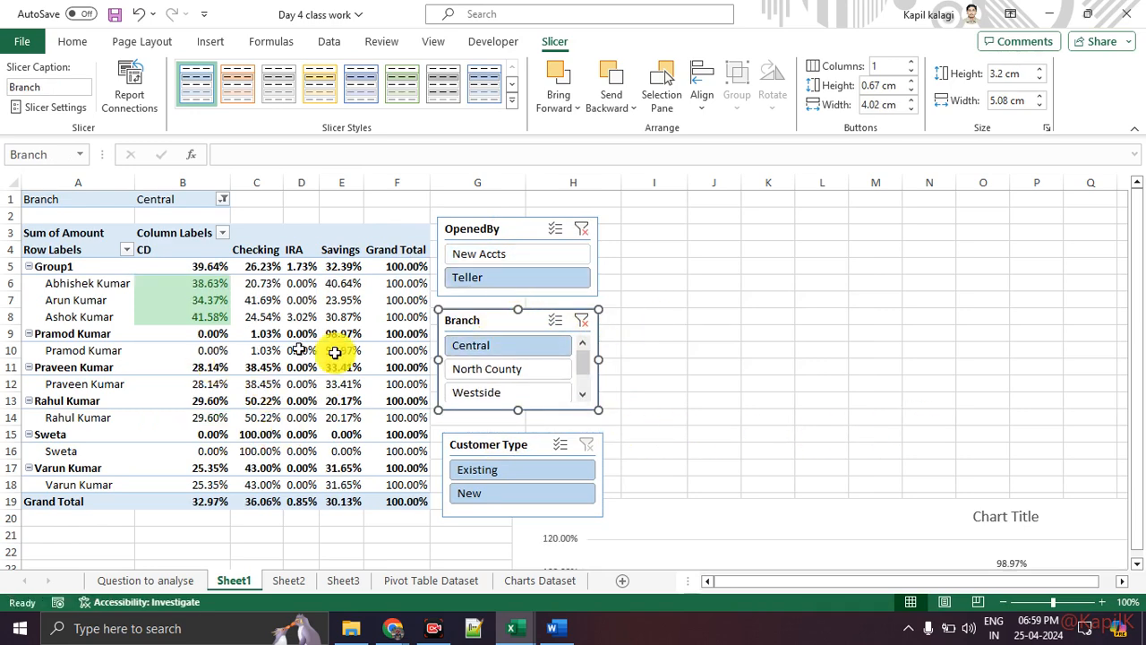
pyautogui.click(512, 253)
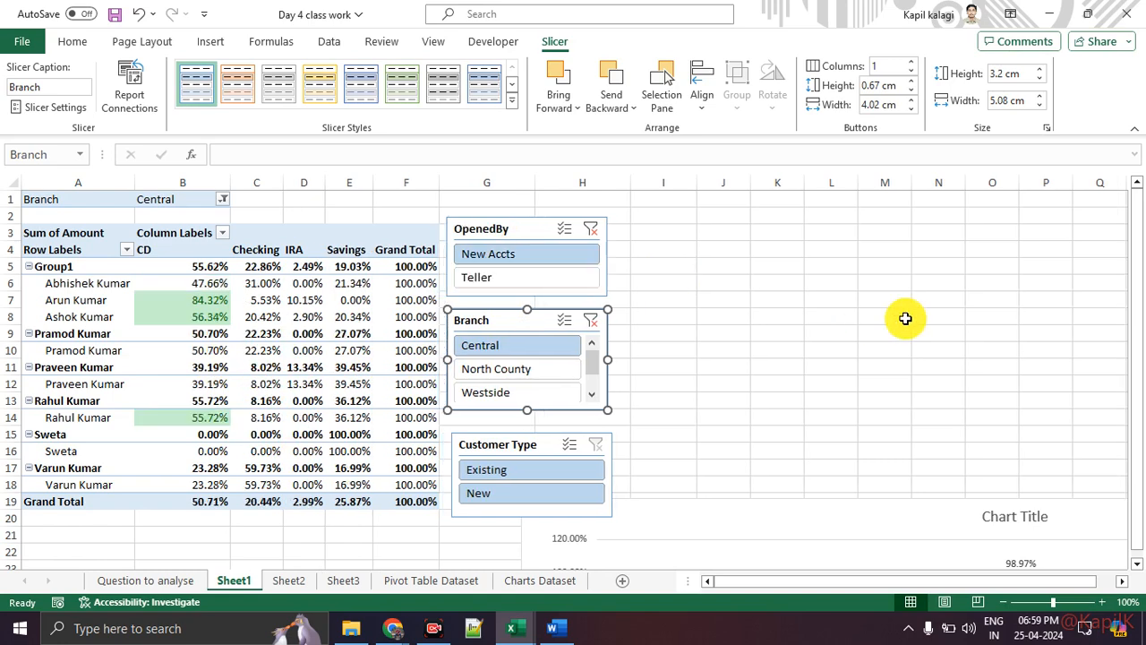
pyautogui.click(512, 370)
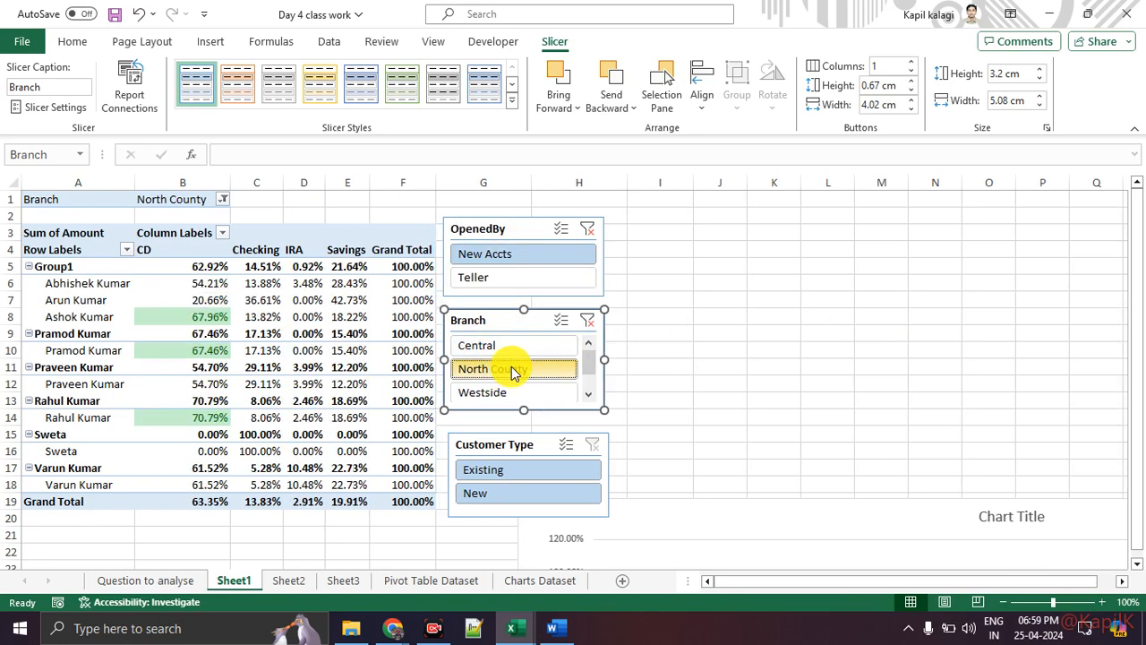
pyautogui.click(507, 498)
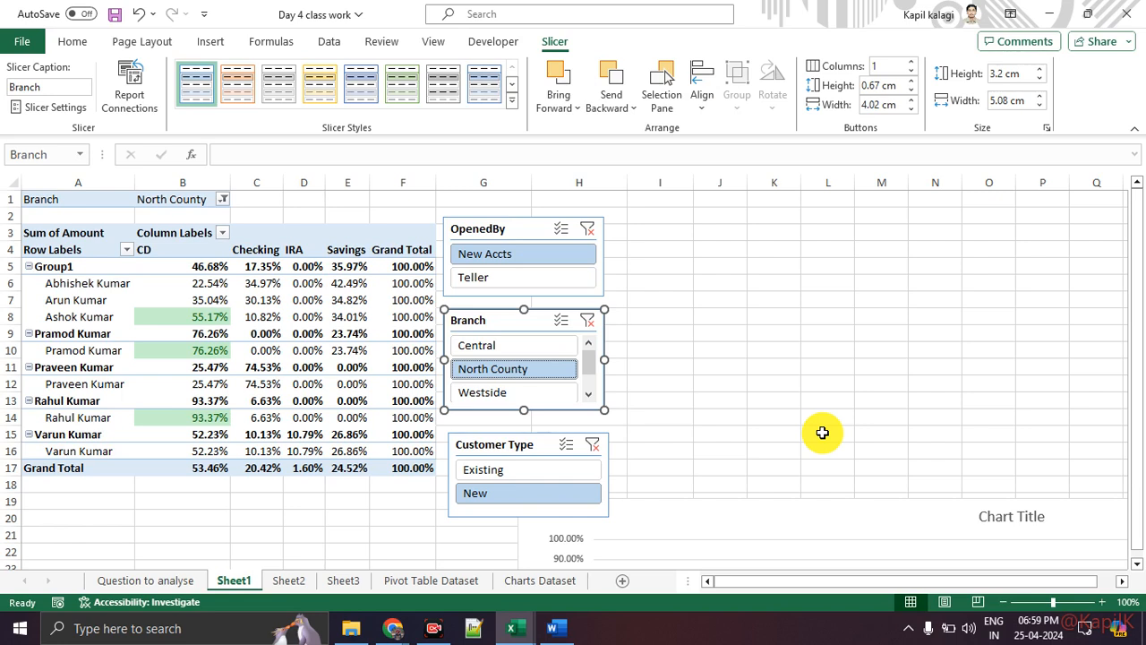
# Place the PivotChart to the right of the slicers and close the PivotChart Fields pane.
pyautogui.moveTo(845, 507); pyautogui.dragTo(384, 281)
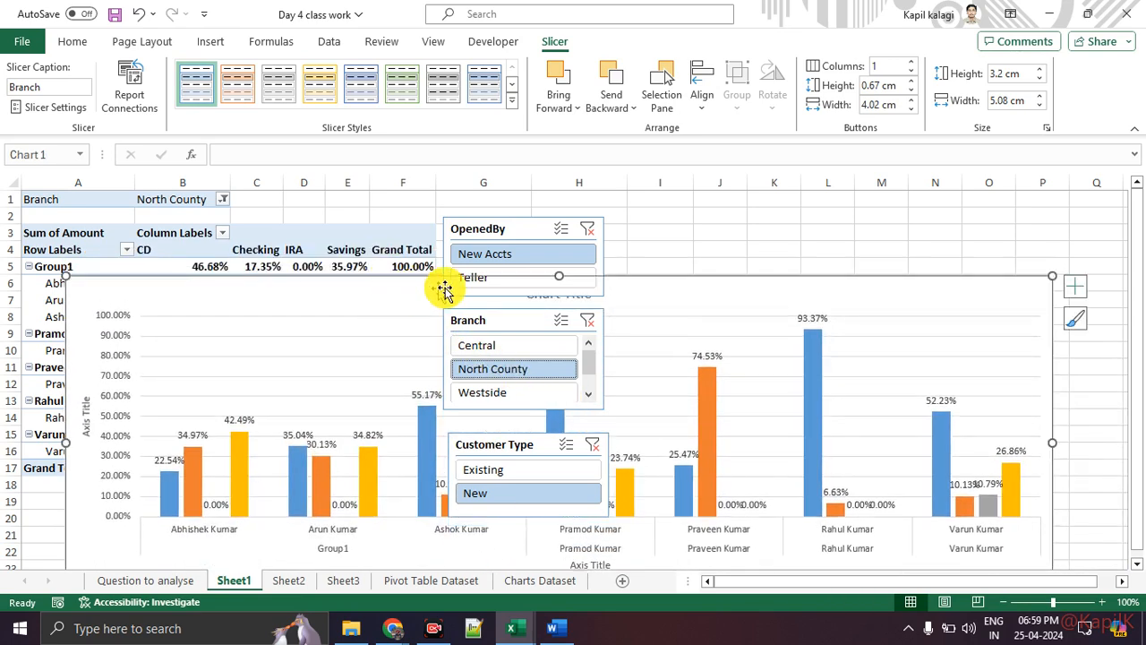
pyautogui.click(506, 277)
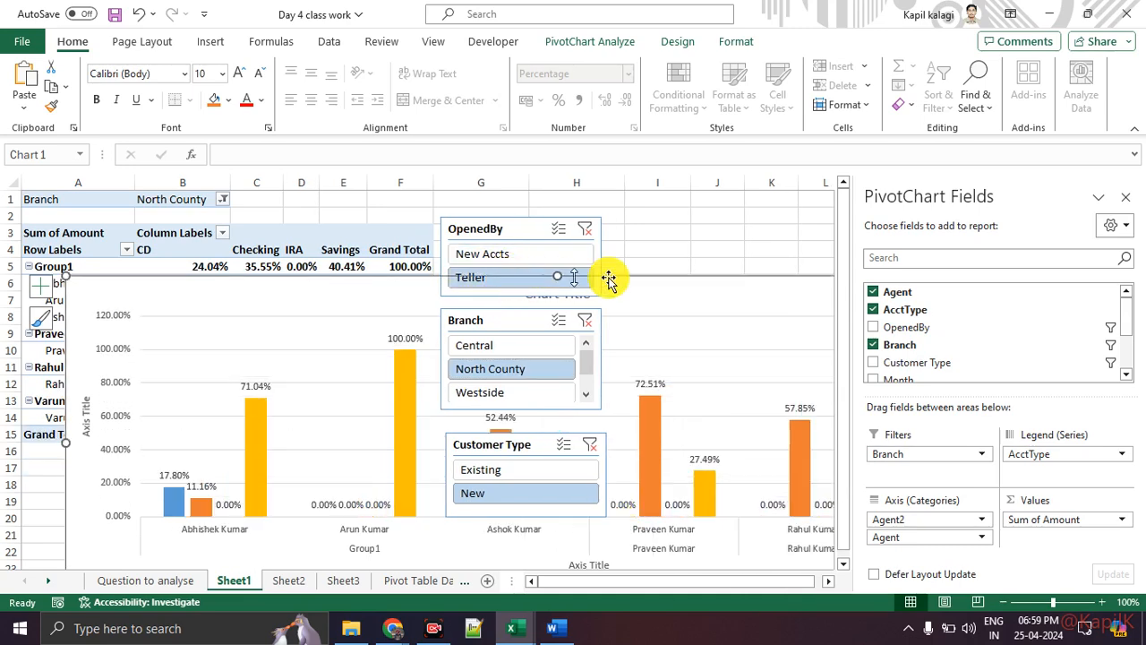
pyautogui.click(1130, 197)
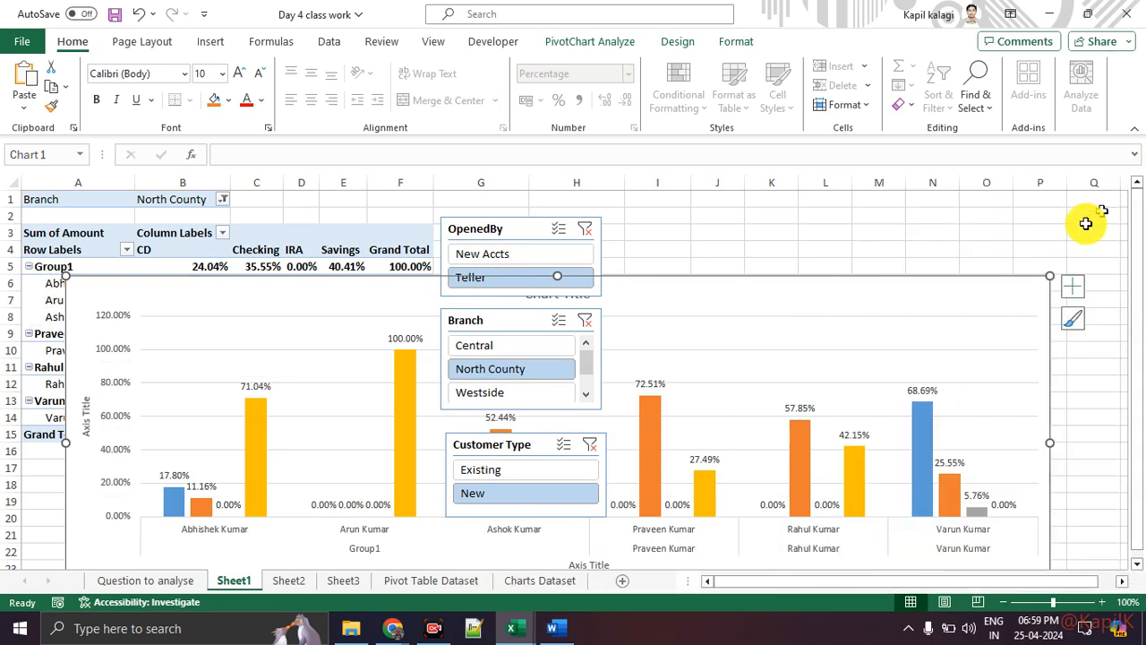
pyautogui.moveTo(744, 442); pyautogui.dragTo(752, 212)
# Filter table and chart via slicers to Teller, Central and Existing customers.
pyautogui.click(494, 253)
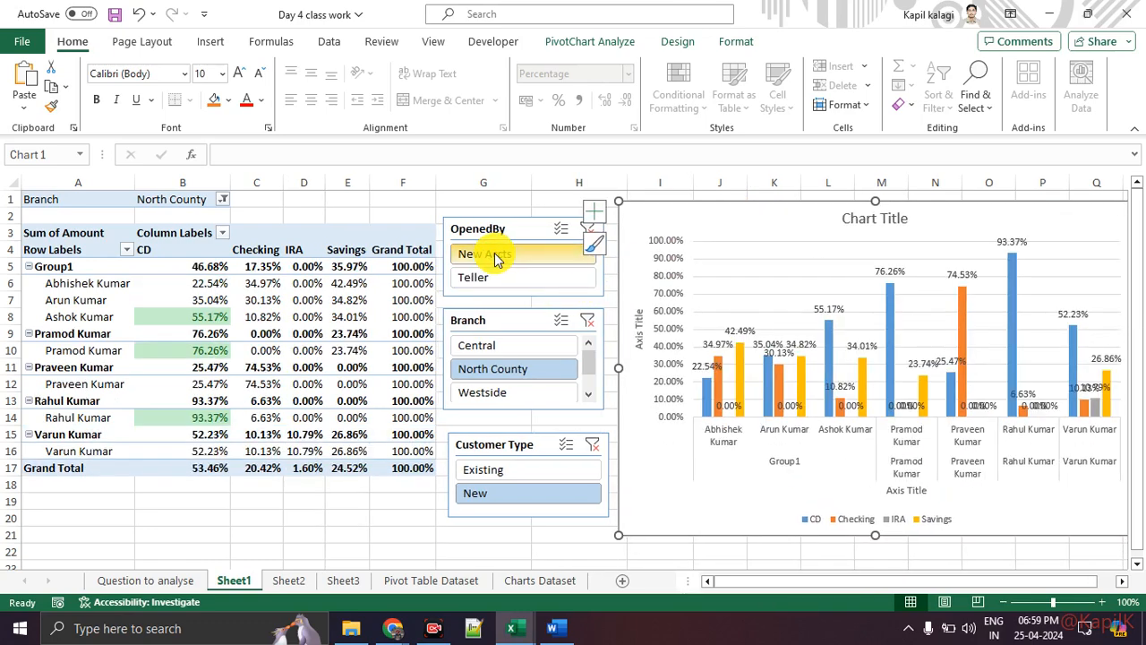
pyautogui.click(498, 278)
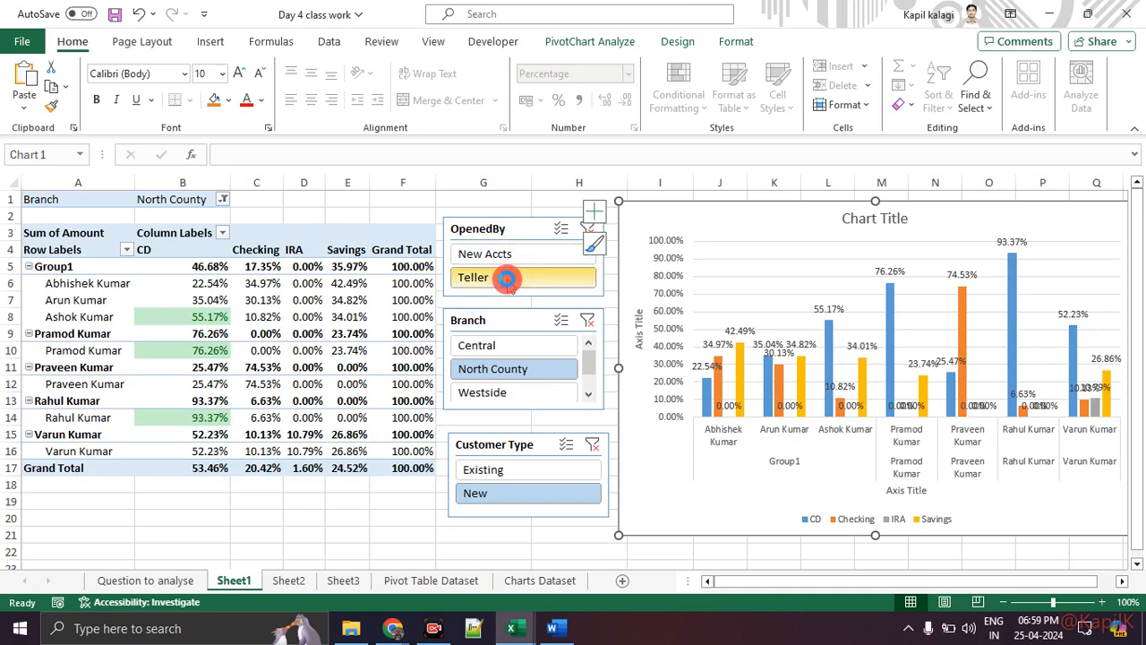
pyautogui.click(507, 345)
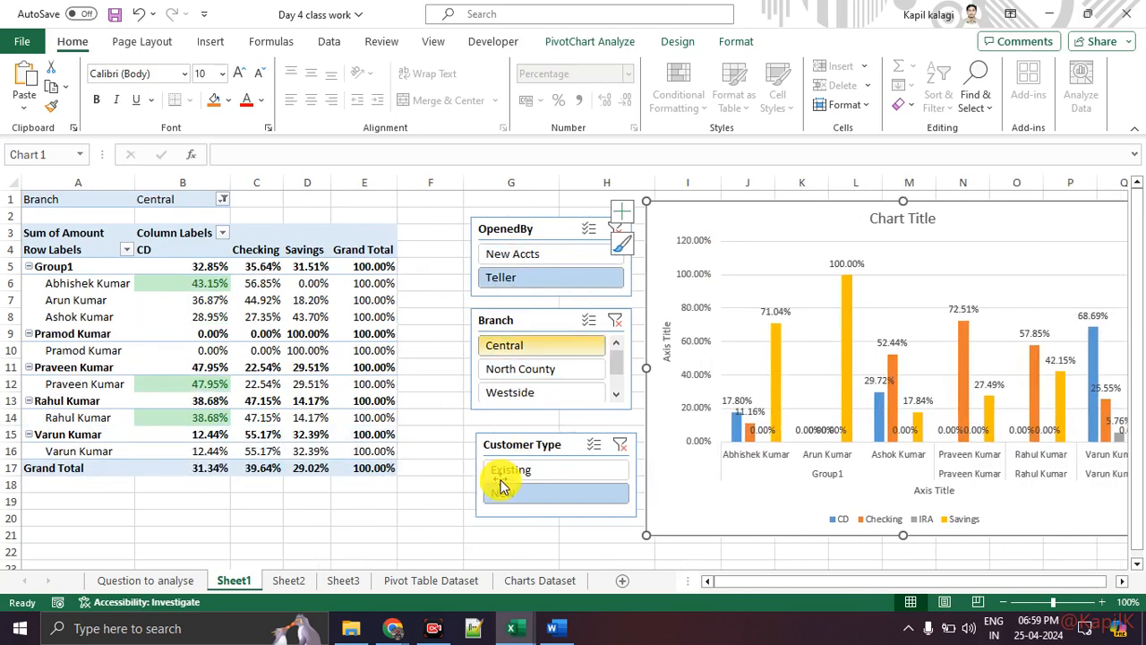
pyautogui.click(506, 478)
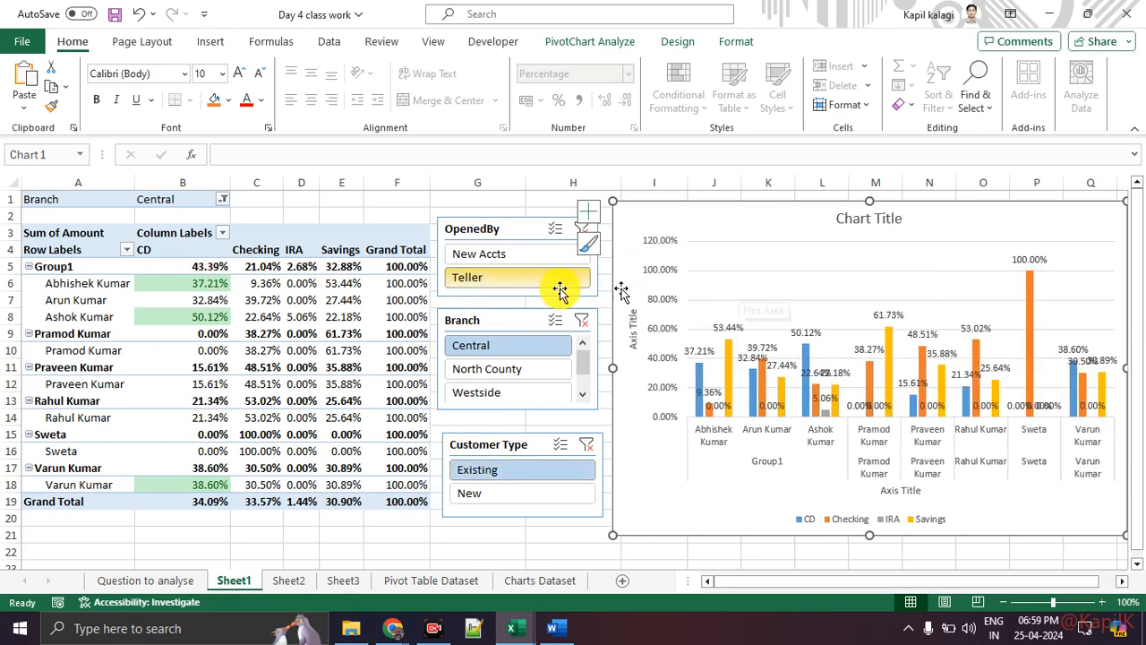
pyautogui.click(494, 235)
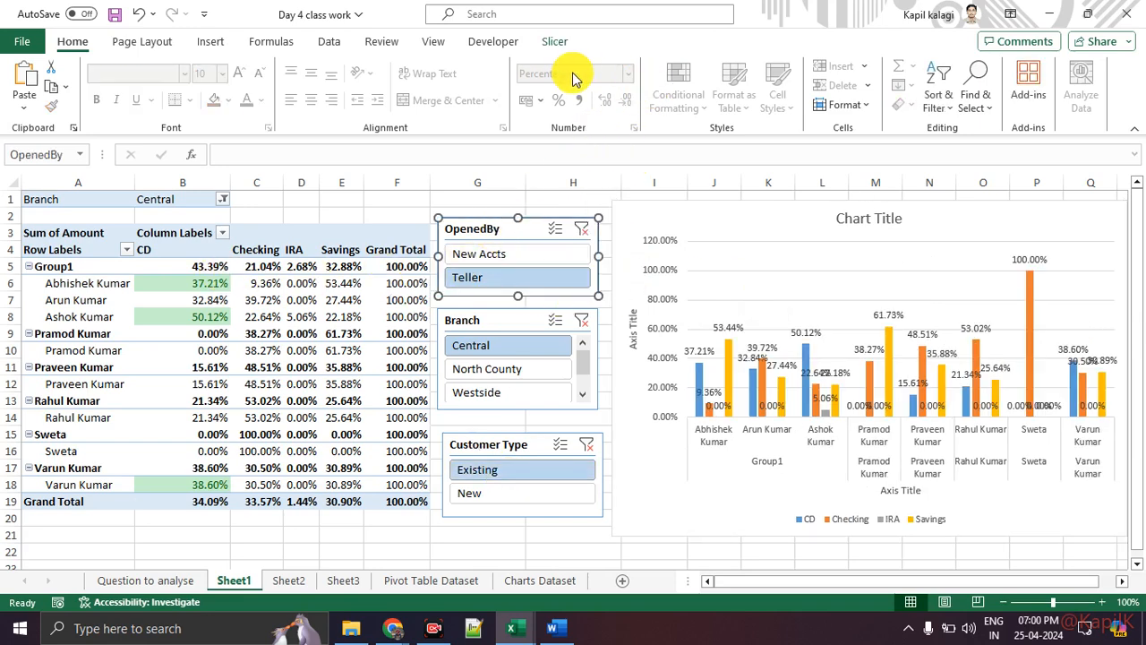
# Apply a green slicer style to the OpenedBy slicer.
pyautogui.click(559, 45)
pyautogui.hotkey('ctrl', '1')
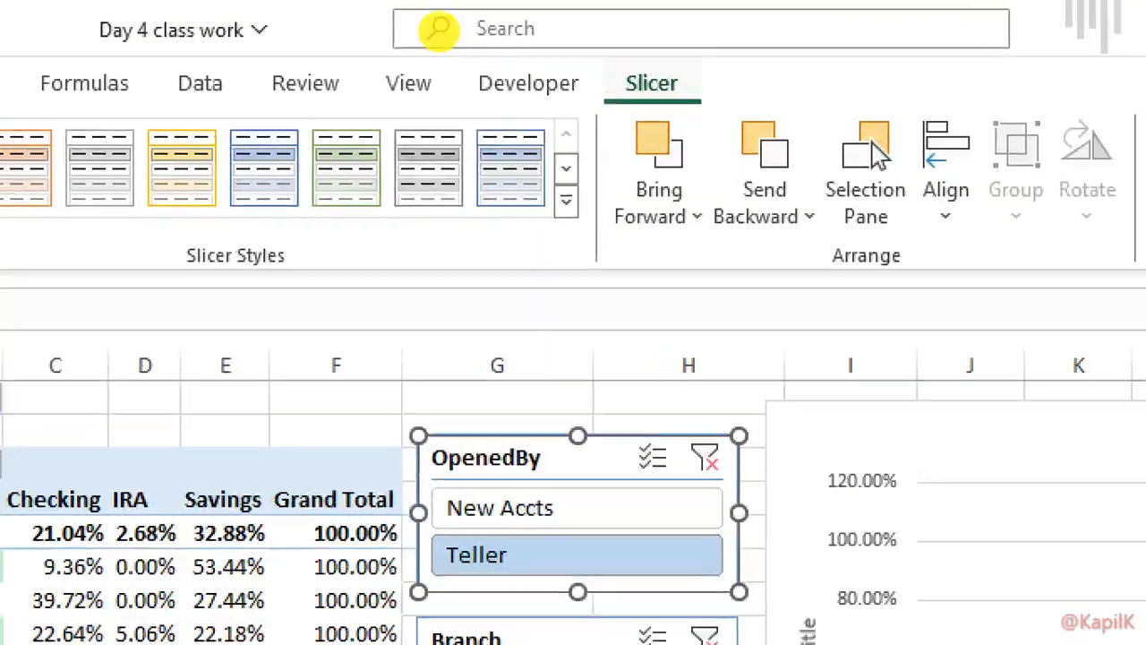
pyautogui.click(259, 31)
pyautogui.moveTo(197, 104)
pyautogui.mouseDown()
pyautogui.moveTo(336, 133)
pyautogui.moveTo(206, 54)
pyautogui.mouseUp()
pyautogui.press('Escape')
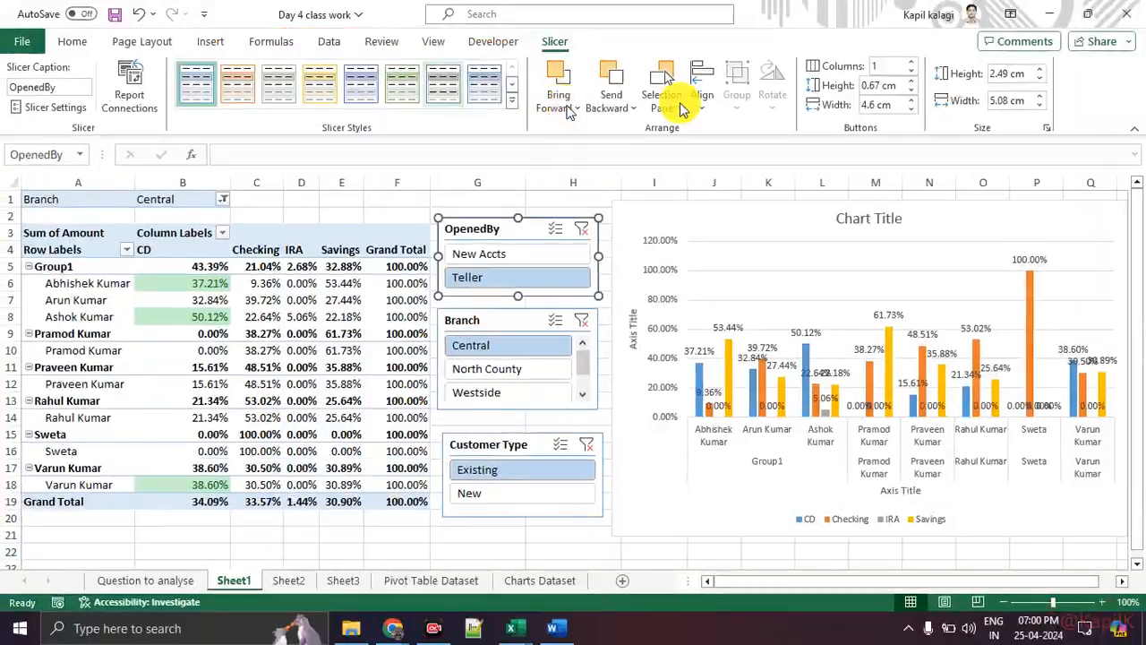
pyautogui.hotkey('ctrl', '1')
pyautogui.moveTo(358, 121); pyautogui.dragTo(724, 120)
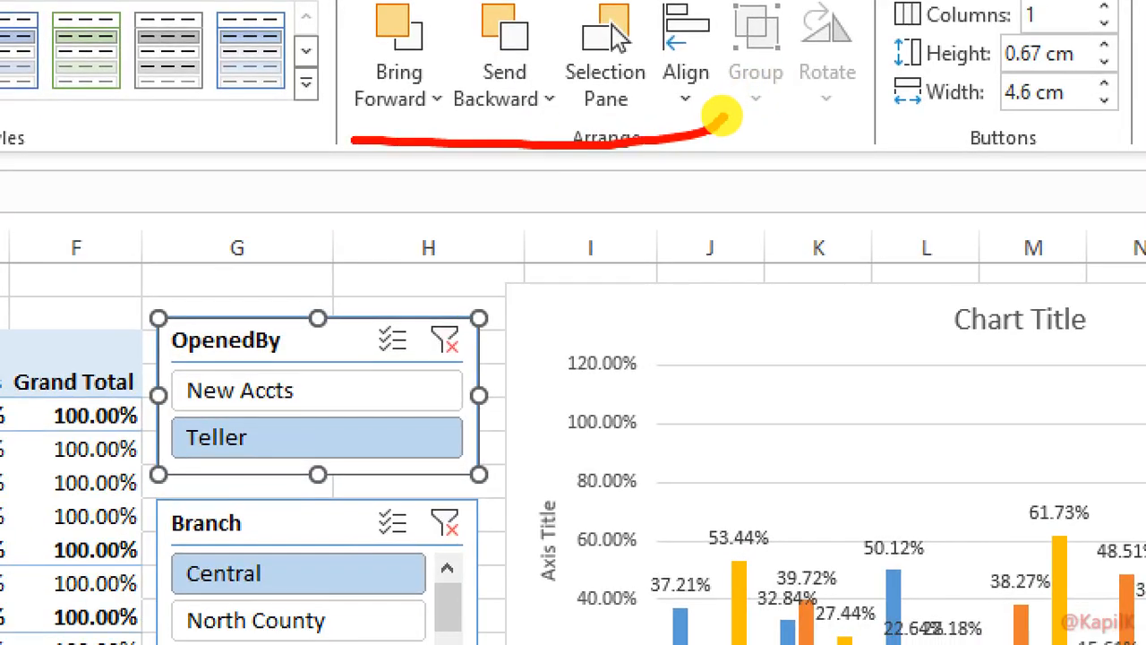
pyautogui.press('Escape')
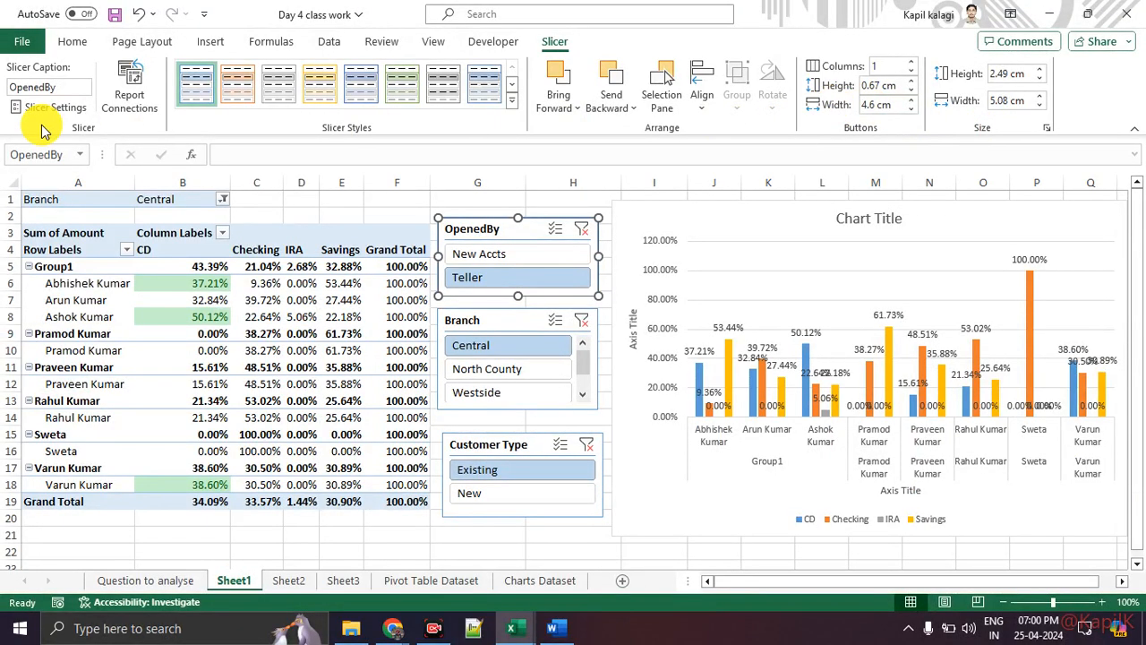
pyautogui.hotkey('ctrl', '1')
pyautogui.moveTo(64, 80)
pyautogui.mouseDown()
pyautogui.moveTo(4, 134)
pyautogui.moveTo(46, 12)
pyautogui.mouseUp()
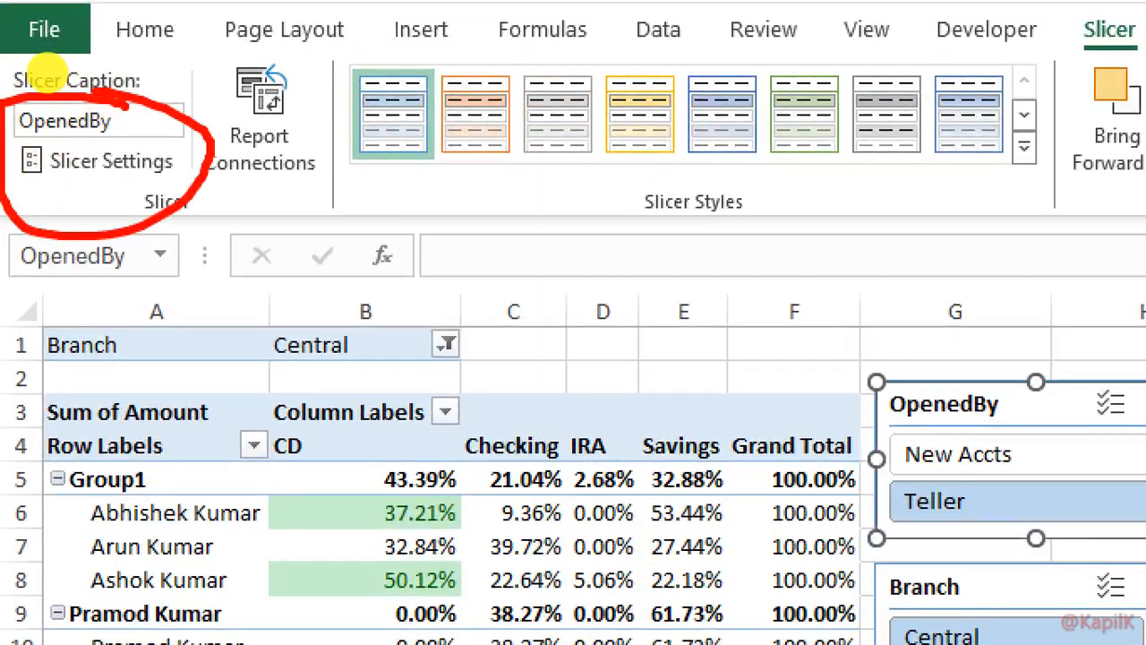
pyautogui.press('Escape')
pyautogui.click(403, 85)
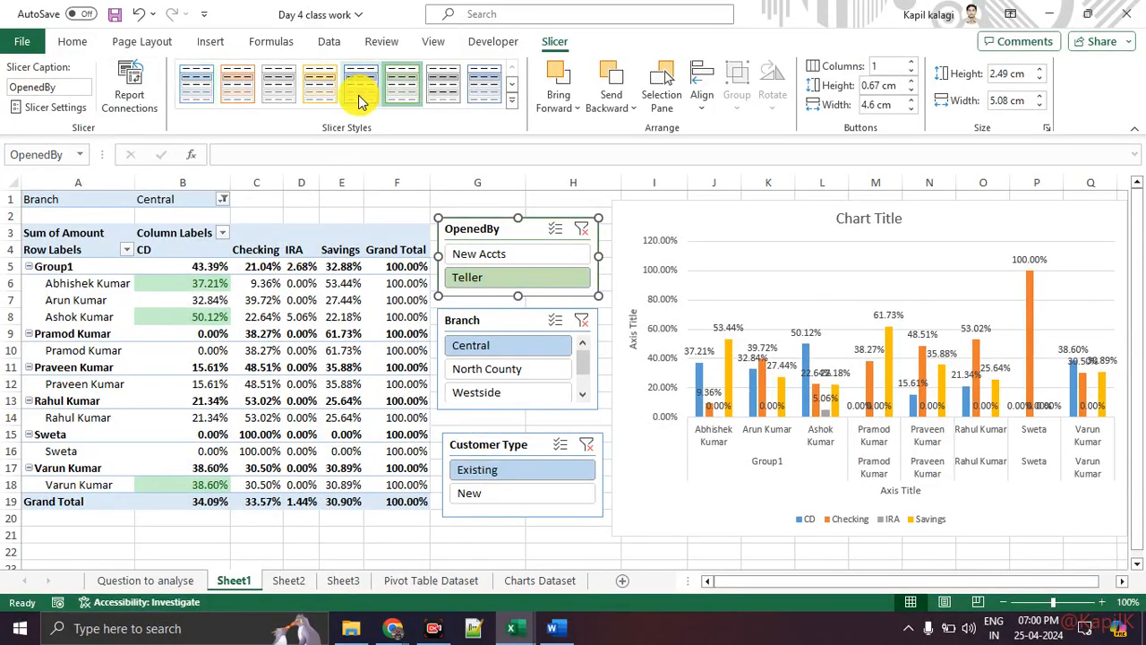
# Apply the same green style to the Branch and Customer Type slicers.
pyautogui.click(493, 330)
pyautogui.click(403, 85)
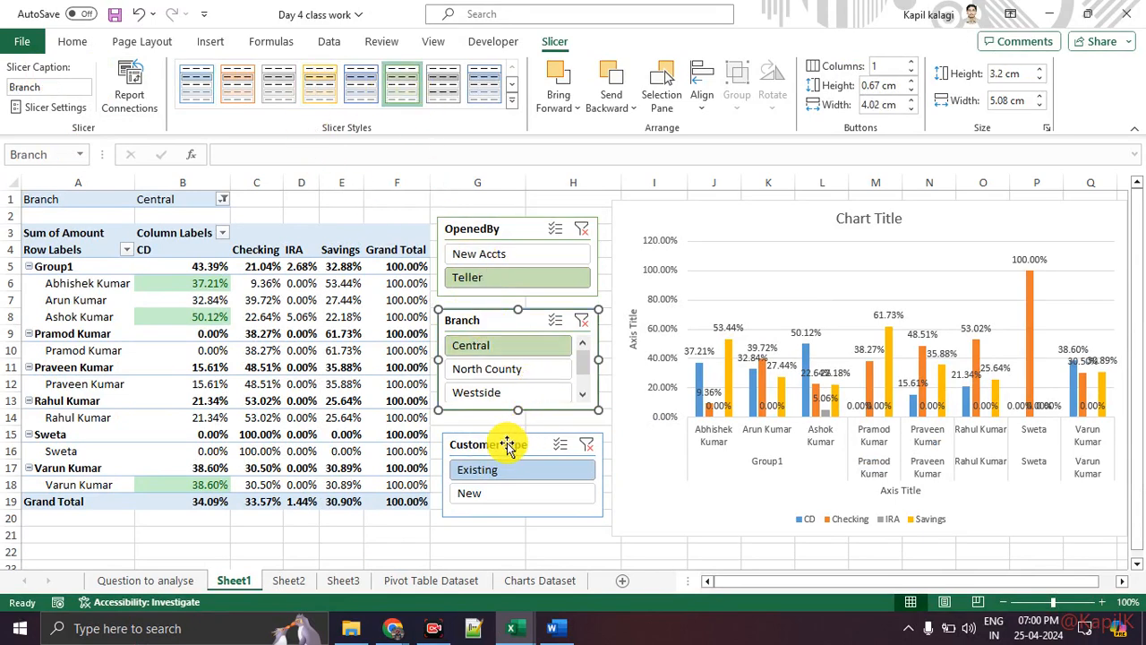
pyautogui.click(509, 442)
pyautogui.click(398, 99)
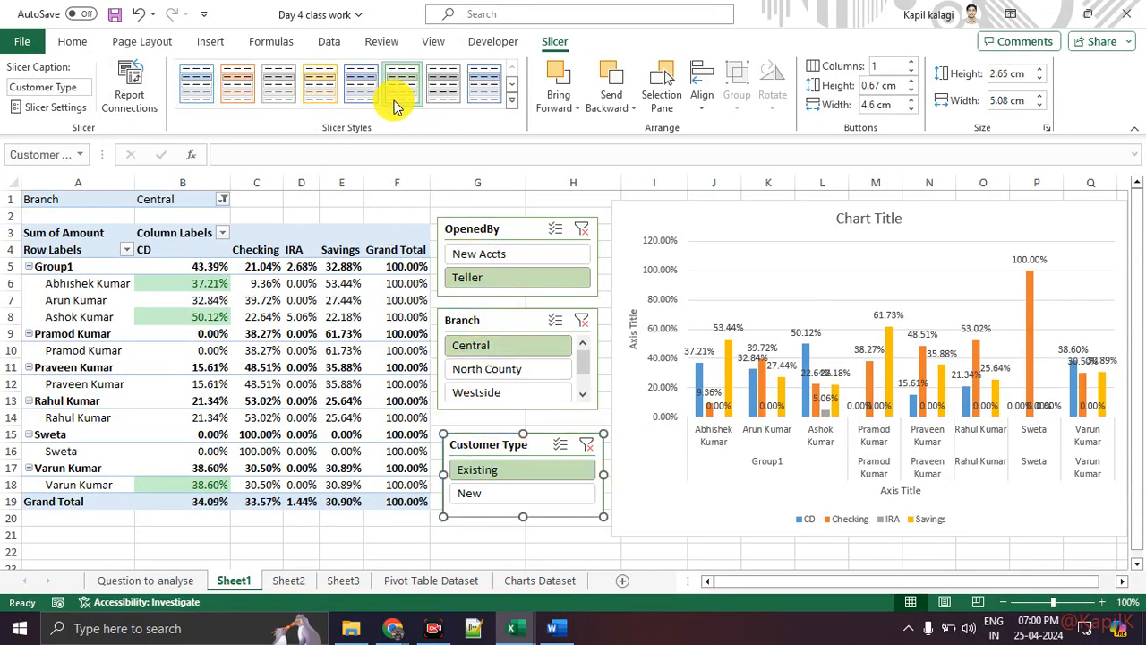
pyautogui.click(312, 232)
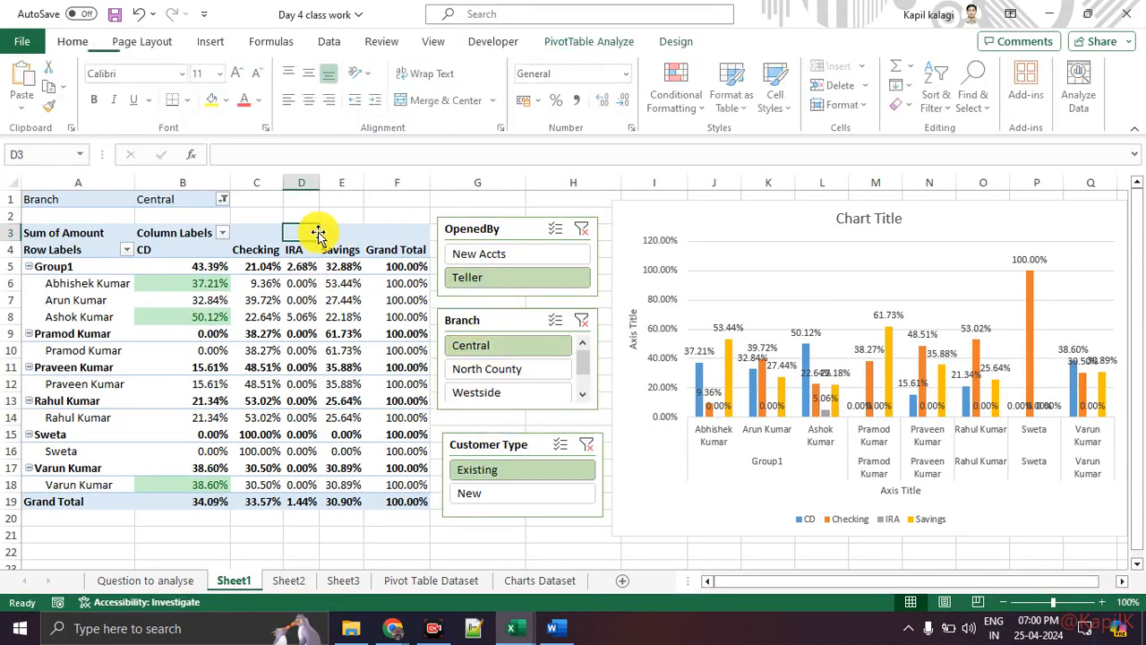
# Apply a light yellow-orange PivotTable style to the Sheet1 pivot table.
pyautogui.click(674, 41)
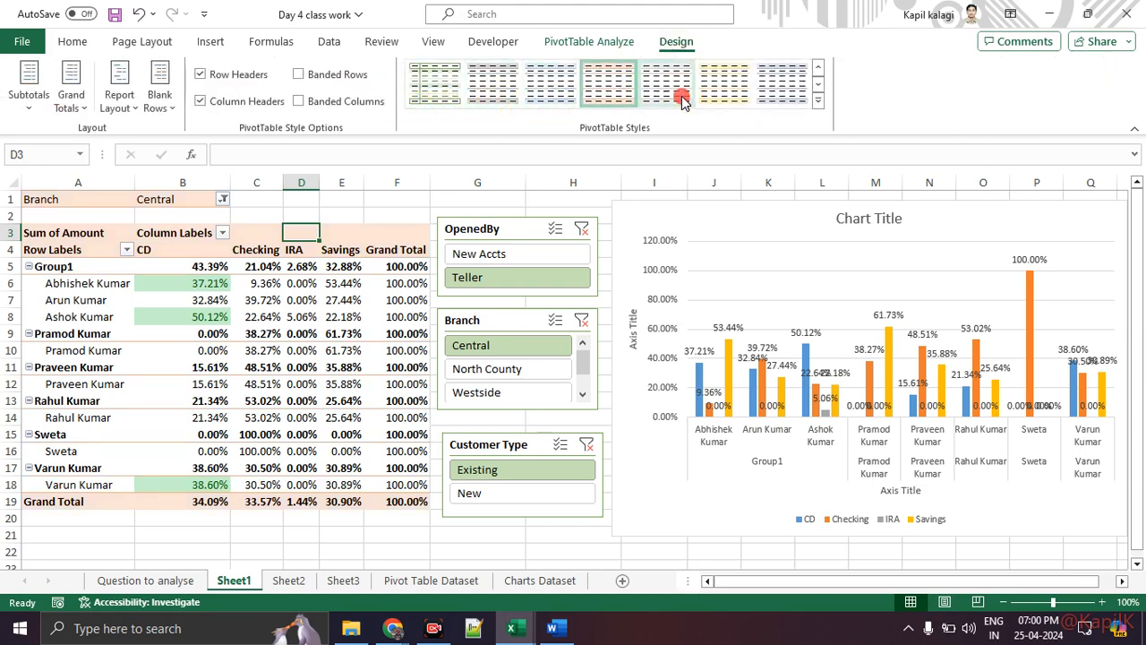
pyautogui.click(719, 95)
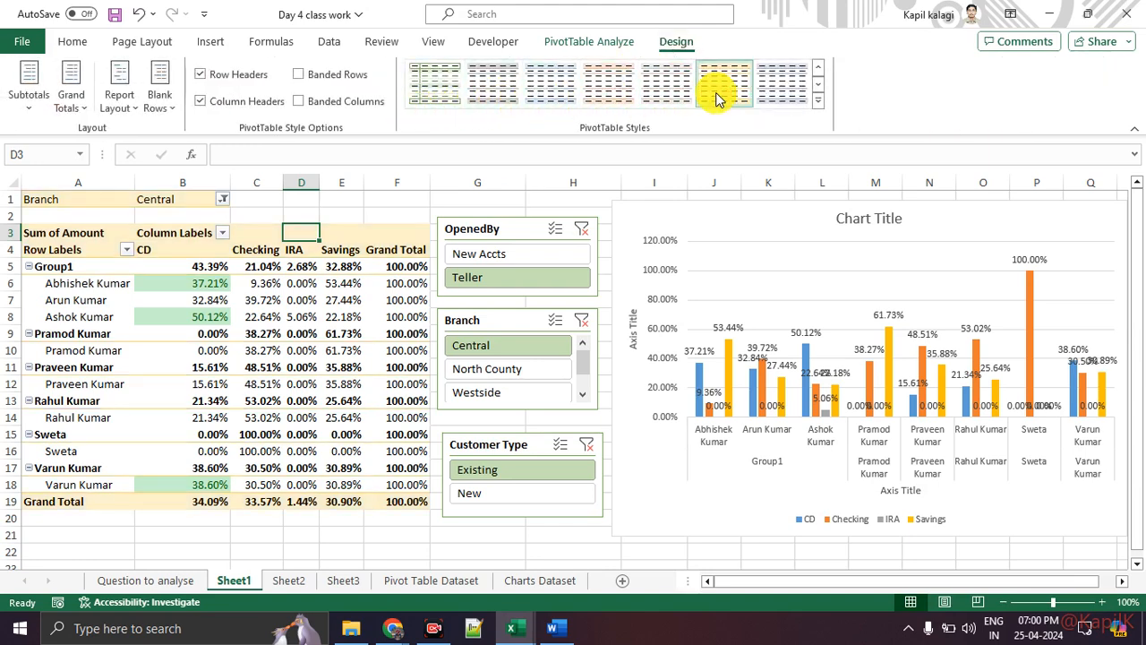
pyautogui.click(743, 279)
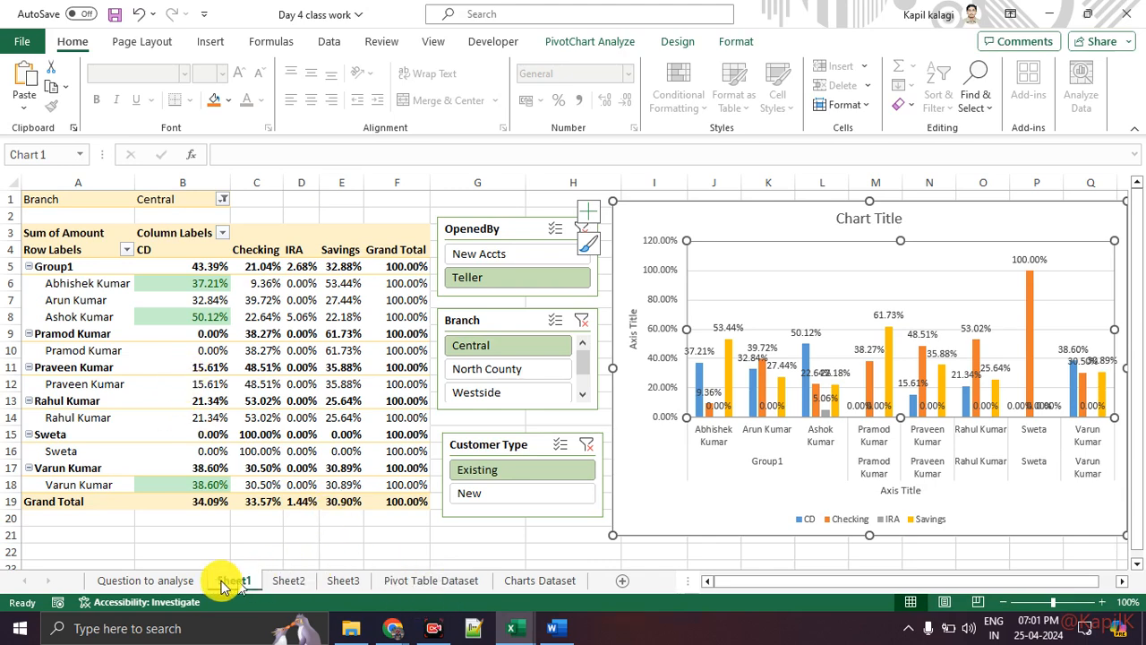
# Go to the Pivot Table Dataset sheet and select a cell inside the Bank_Data table.
pyautogui.click(179, 581)
pyautogui.click(421, 580)
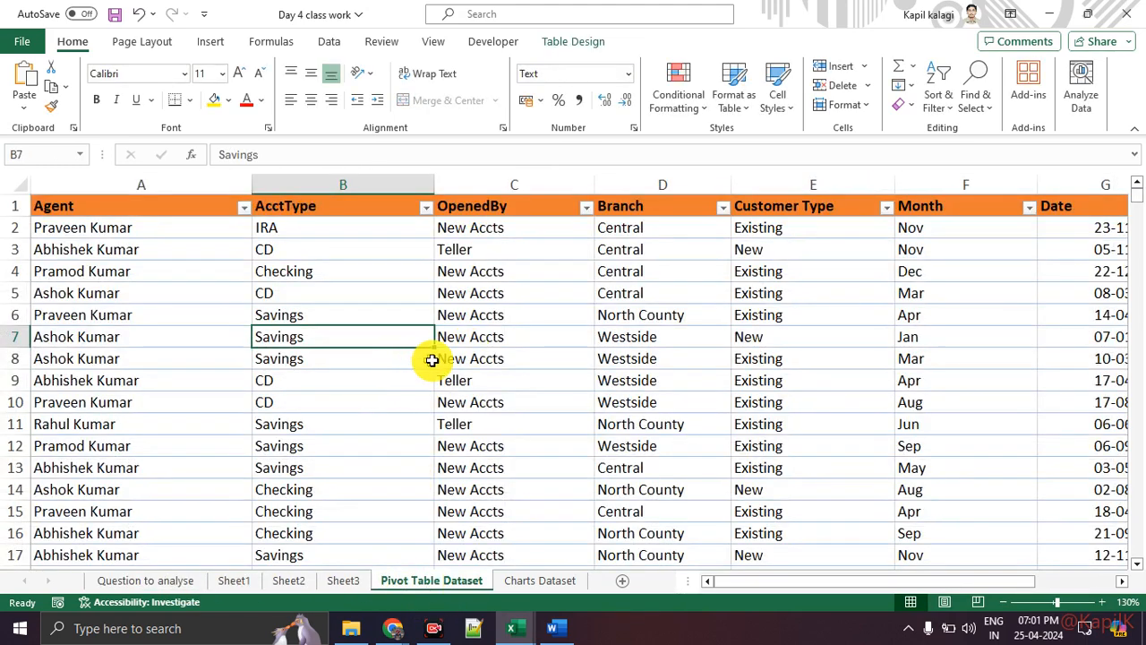
pyautogui.click(407, 402)
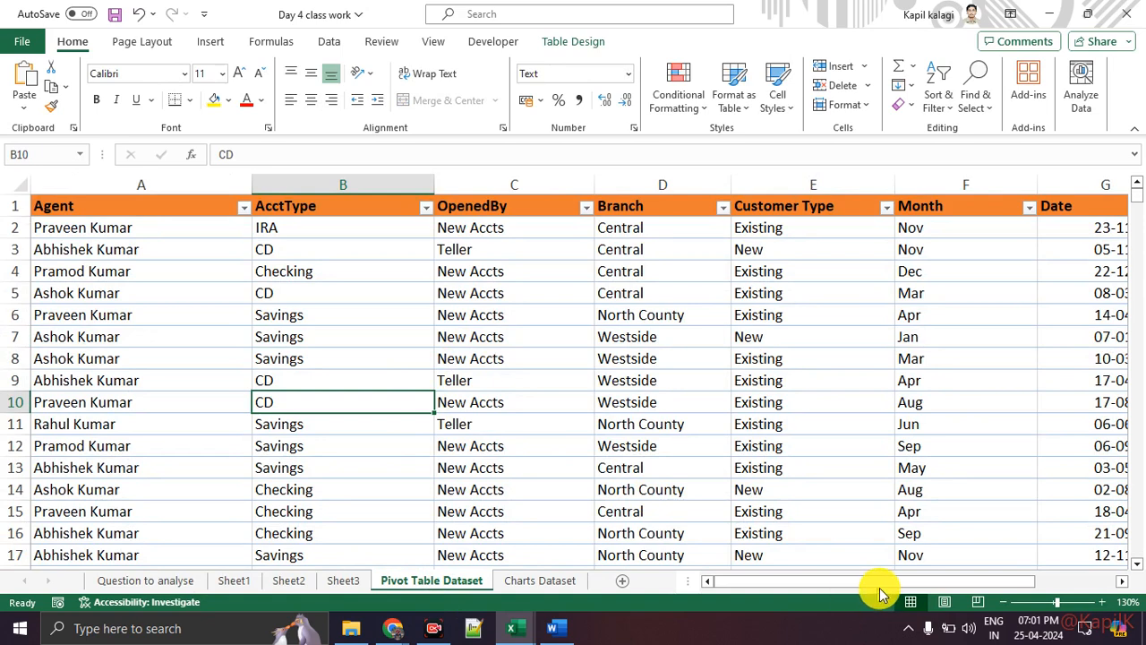
pyautogui.moveTo(891, 583); pyautogui.dragTo(1062, 581)
pyautogui.moveTo(878, 270); pyautogui.dragTo(882, 469)
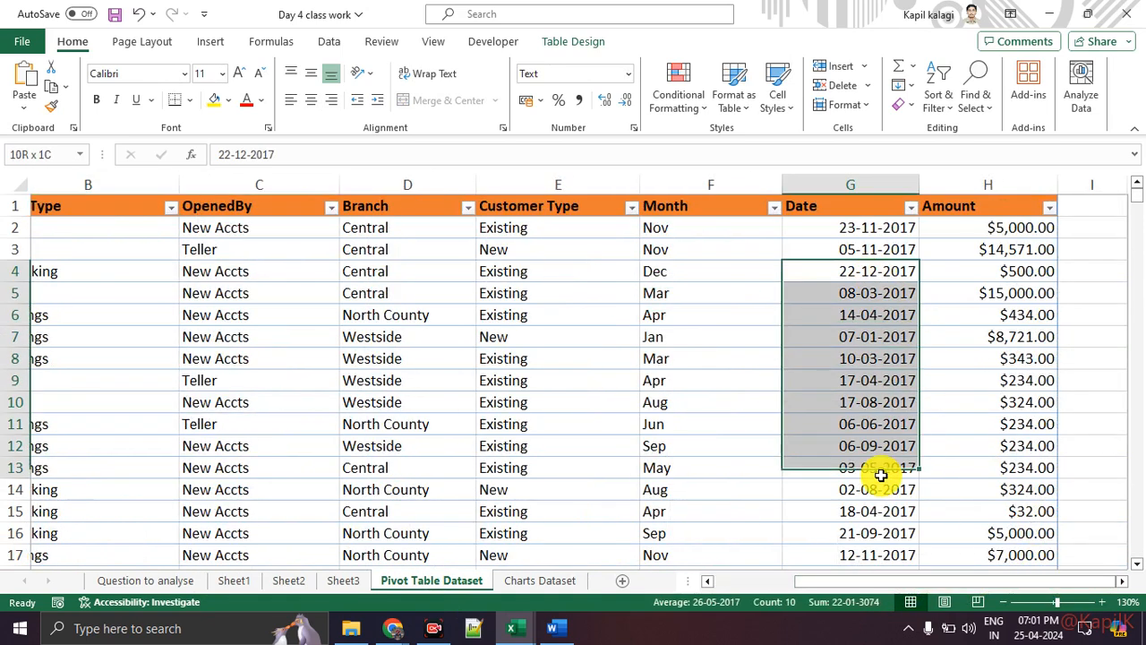
pyautogui.click(860, 336)
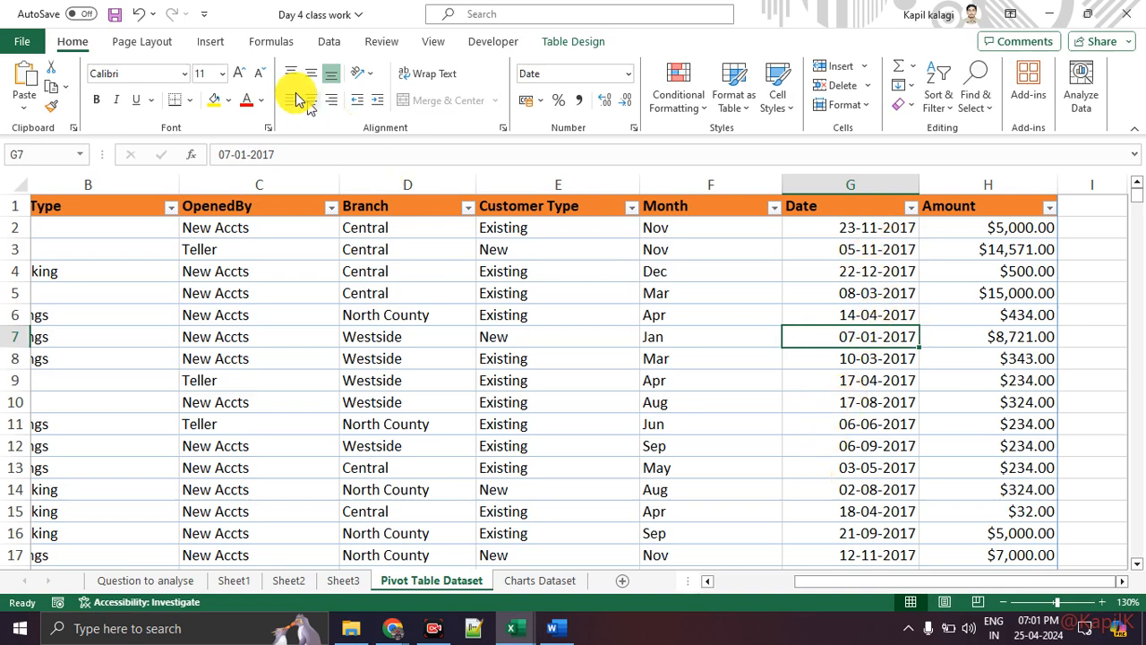
# Insert a PivotChart & PivotTable from Bank_Data on a new worksheet.
pyautogui.click(207, 43)
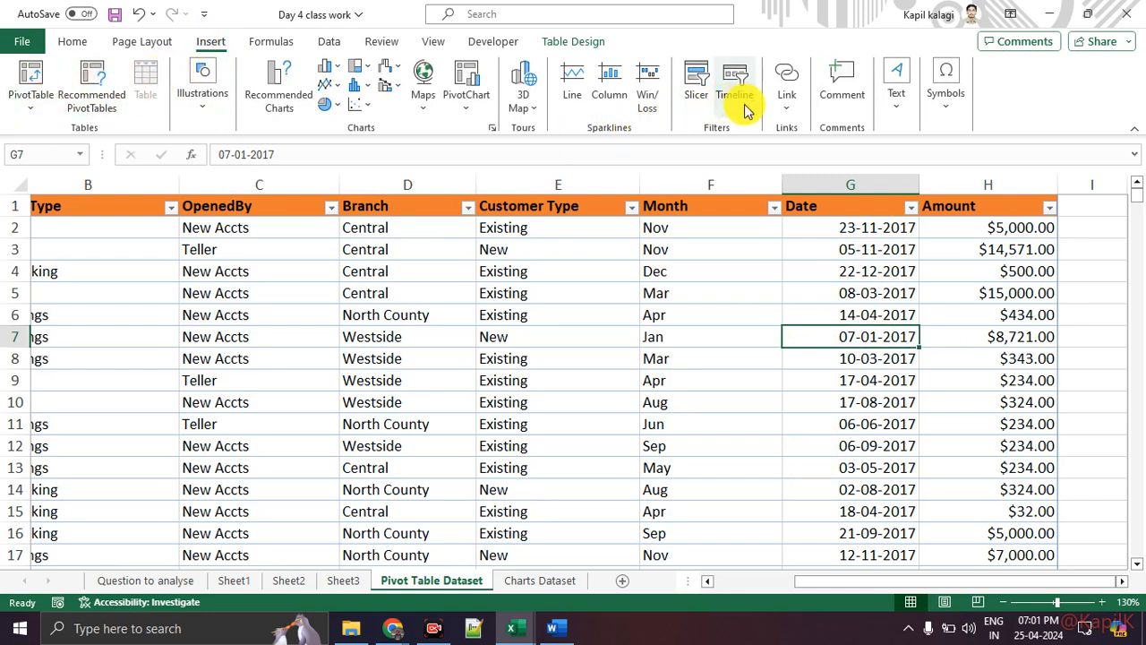
pyautogui.click(468, 103)
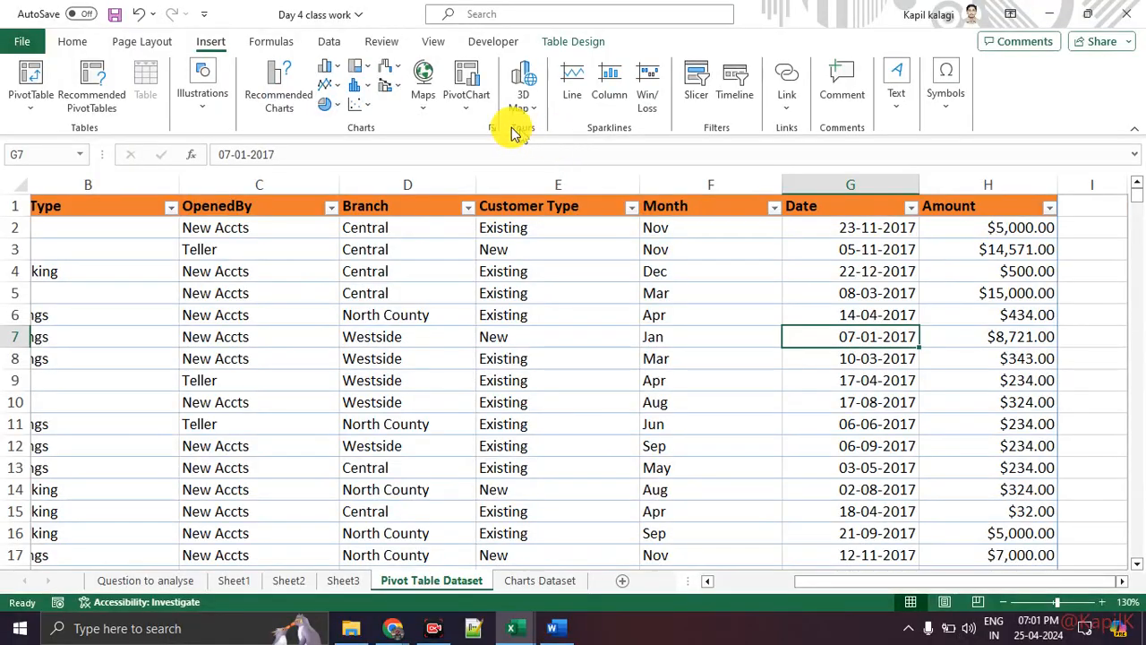
pyautogui.click(462, 119)
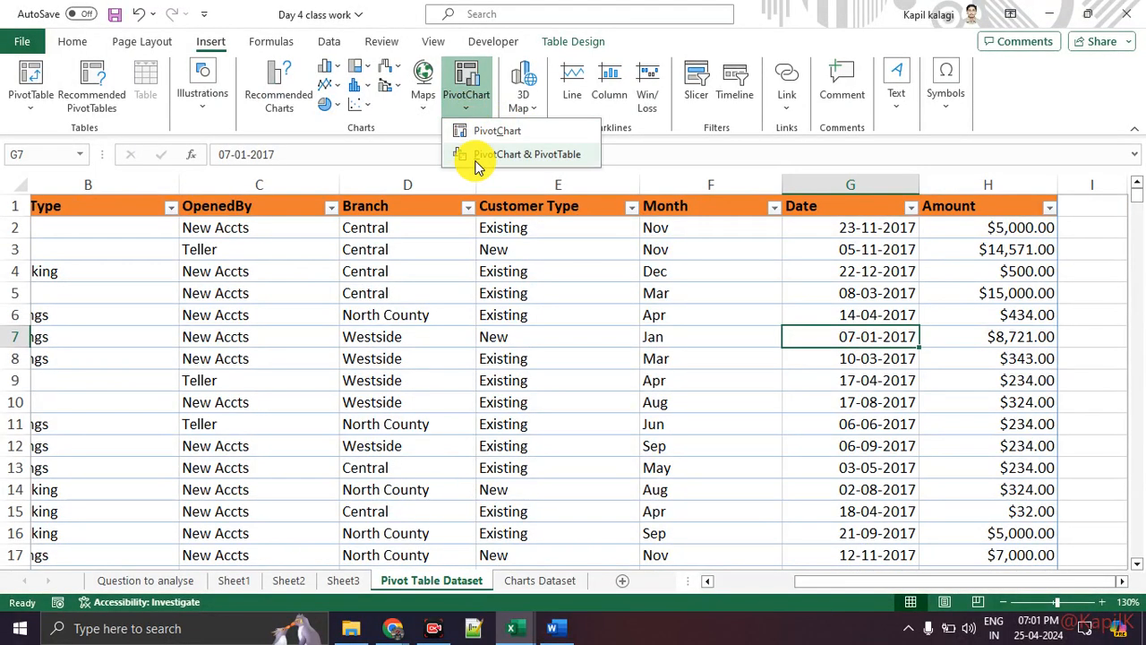
pyautogui.click(491, 148)
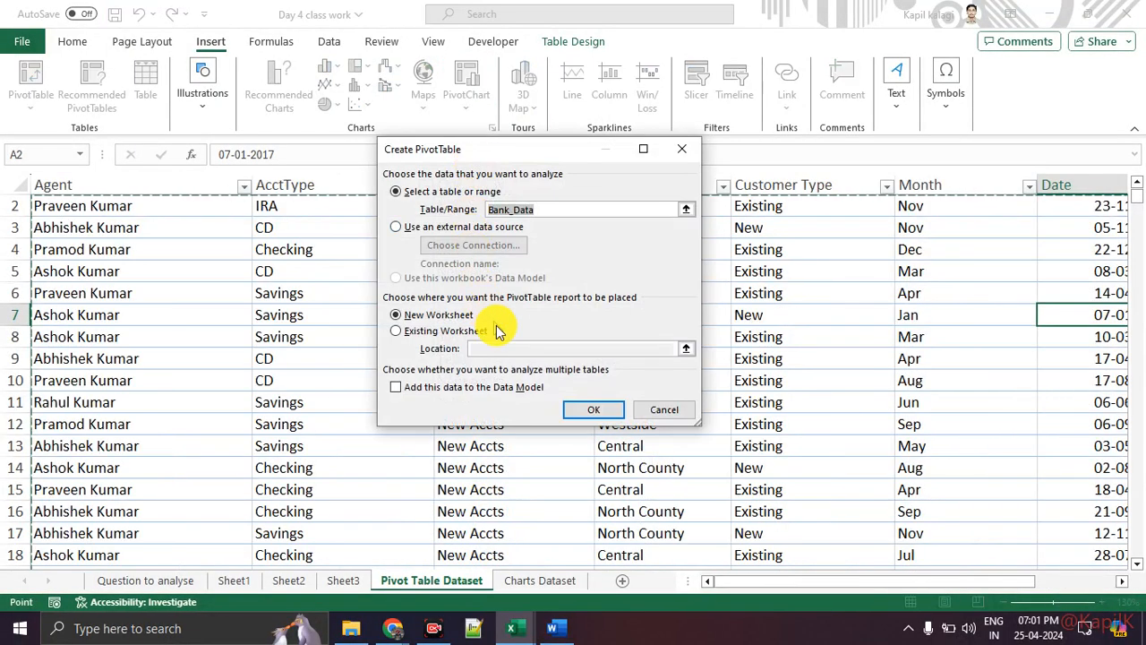
pyautogui.click(582, 409)
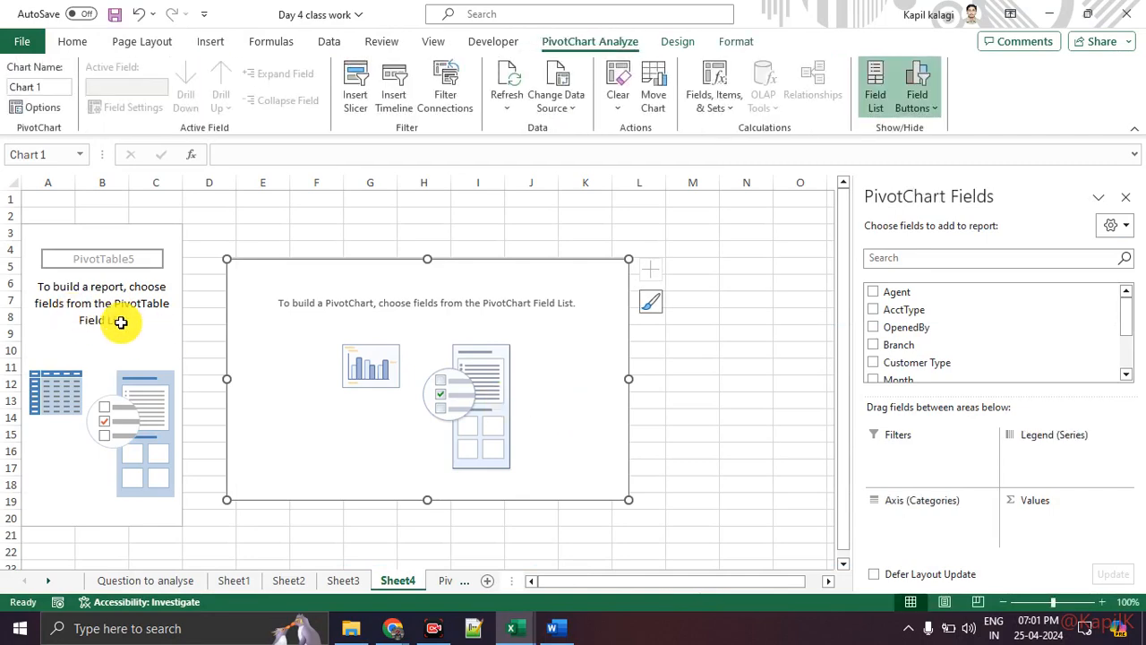
# Add Date to the PivotChart's Legend (Series), grouping it into Months and Days.
pyautogui.hotkey('ctrl', '1')
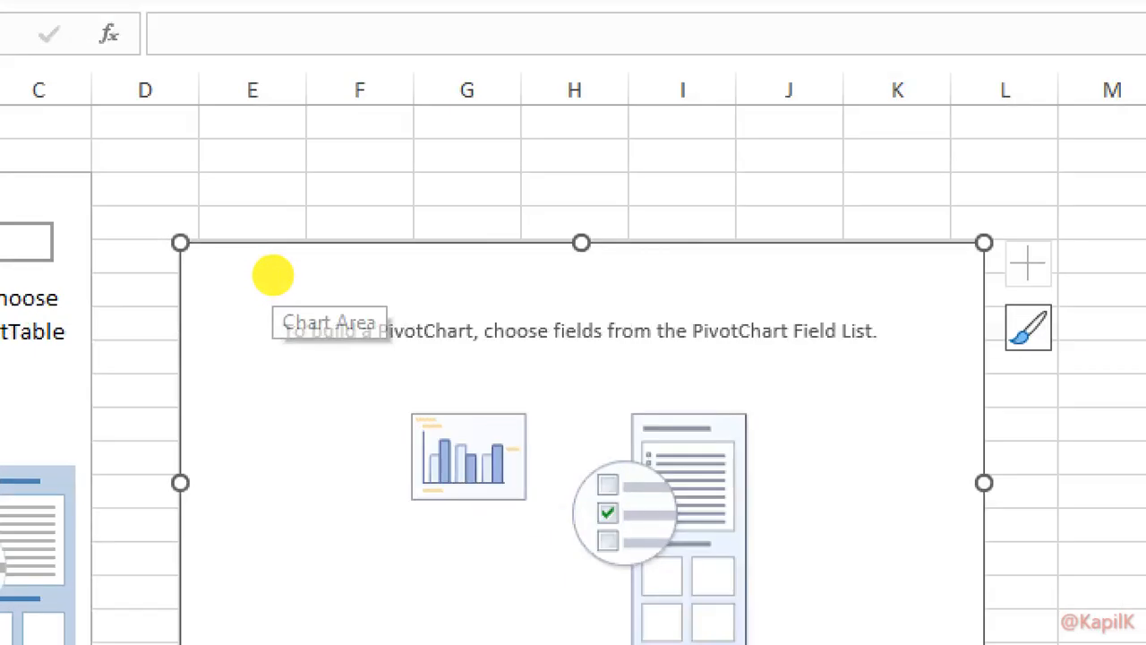
pyautogui.click(7, 374)
pyautogui.moveTo(92, 292)
pyautogui.mouseDown()
pyautogui.moveTo(77, 292)
pyautogui.moveTo(94, 280)
pyautogui.mouseUp()
pyautogui.moveTo(421, 287)
pyautogui.mouseDown()
pyautogui.moveTo(300, 410)
pyautogui.moveTo(358, 325)
pyautogui.mouseUp()
pyautogui.press('Escape')
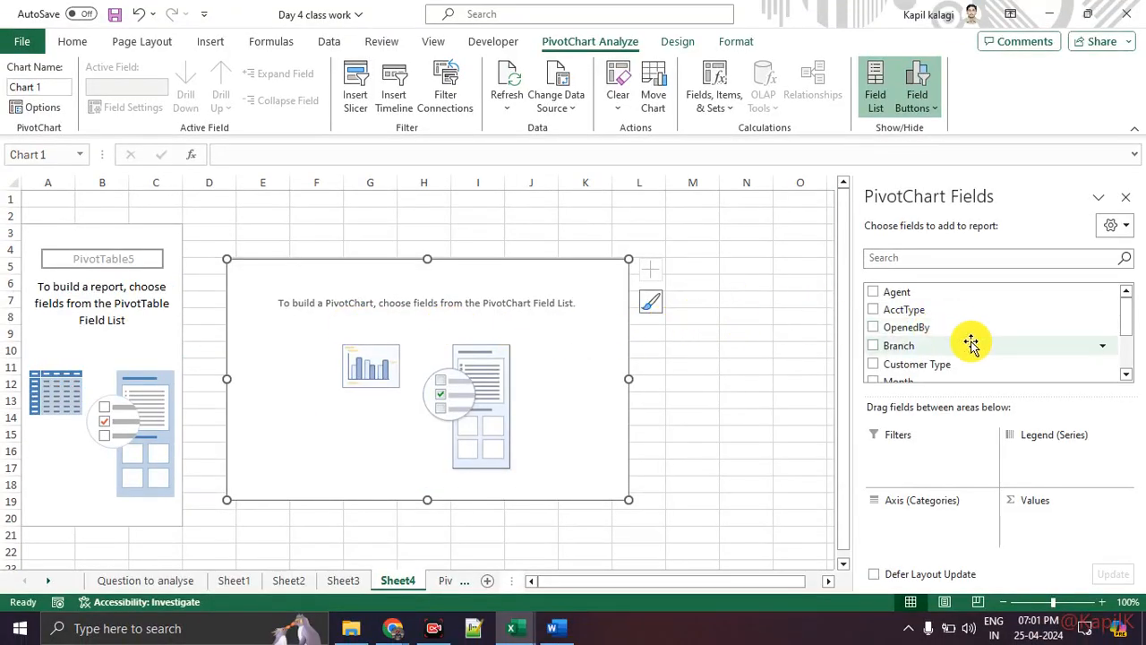
pyautogui.scroll(-2, 973, 340)
pyautogui.moveTo(937, 329); pyautogui.dragTo(1086, 468)
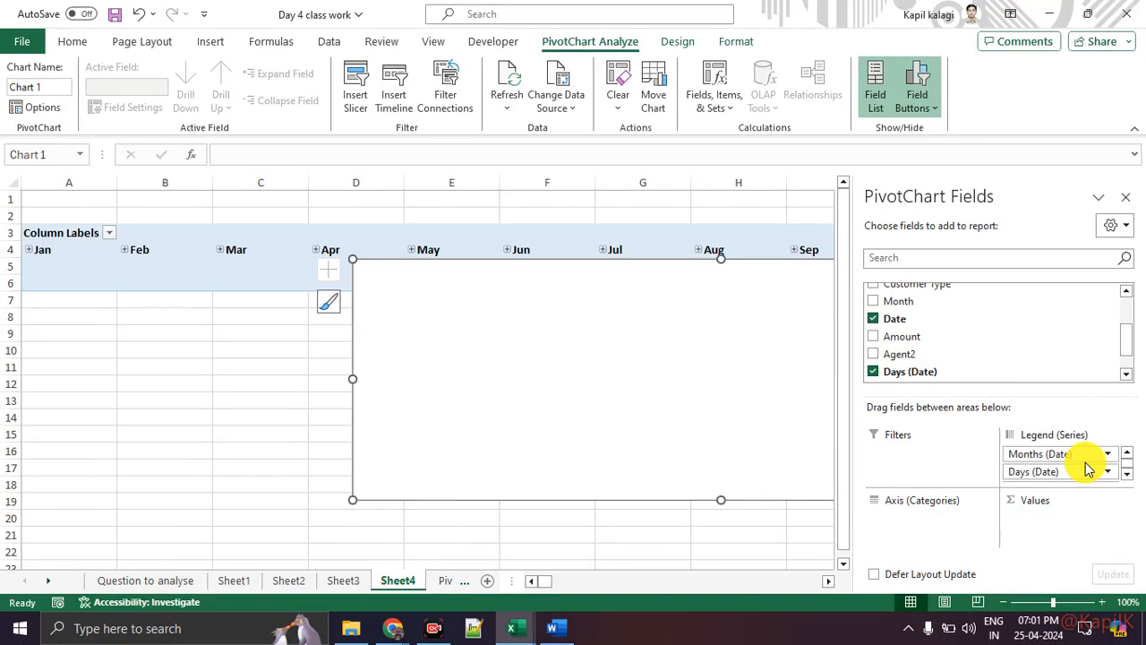
# Add Sum of Amount as values and Customer Type on the chart's category axis.
pyautogui.hotkey('ctrl', '1')
pyautogui.click(1072, 456)
pyautogui.moveTo(1097, 442)
pyautogui.mouseDown()
pyautogui.moveTo(1071, 495)
pyautogui.moveTo(1040, 428)
pyautogui.mouseUp()
pyautogui.press('Escape')
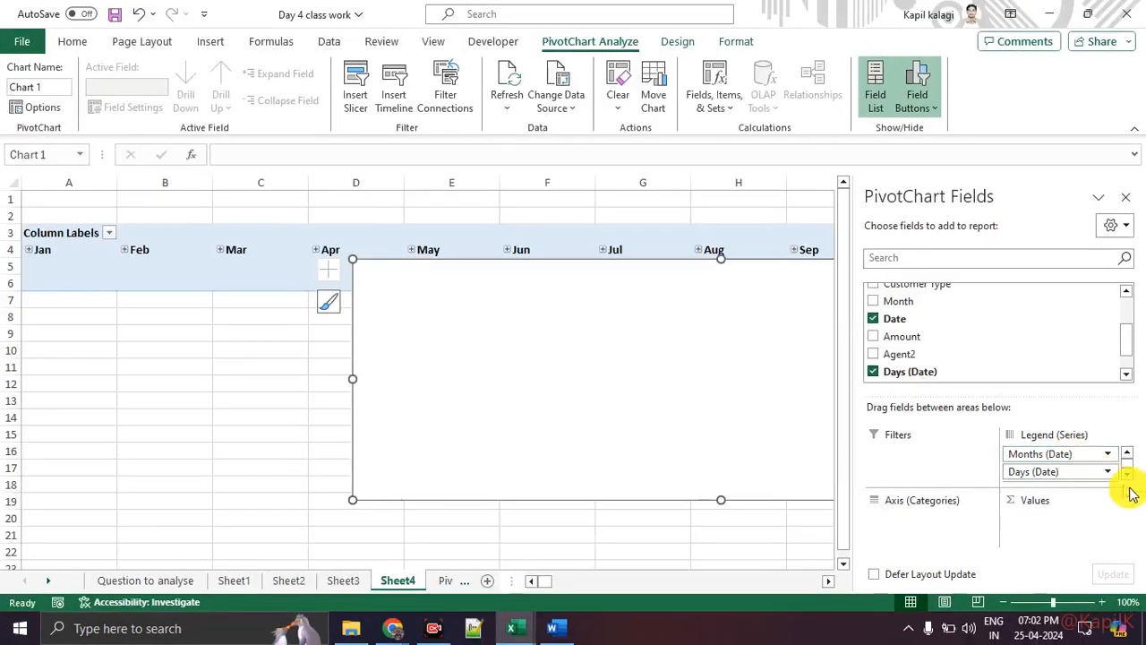
pyautogui.click(1128, 475)
pyautogui.click(1126, 454)
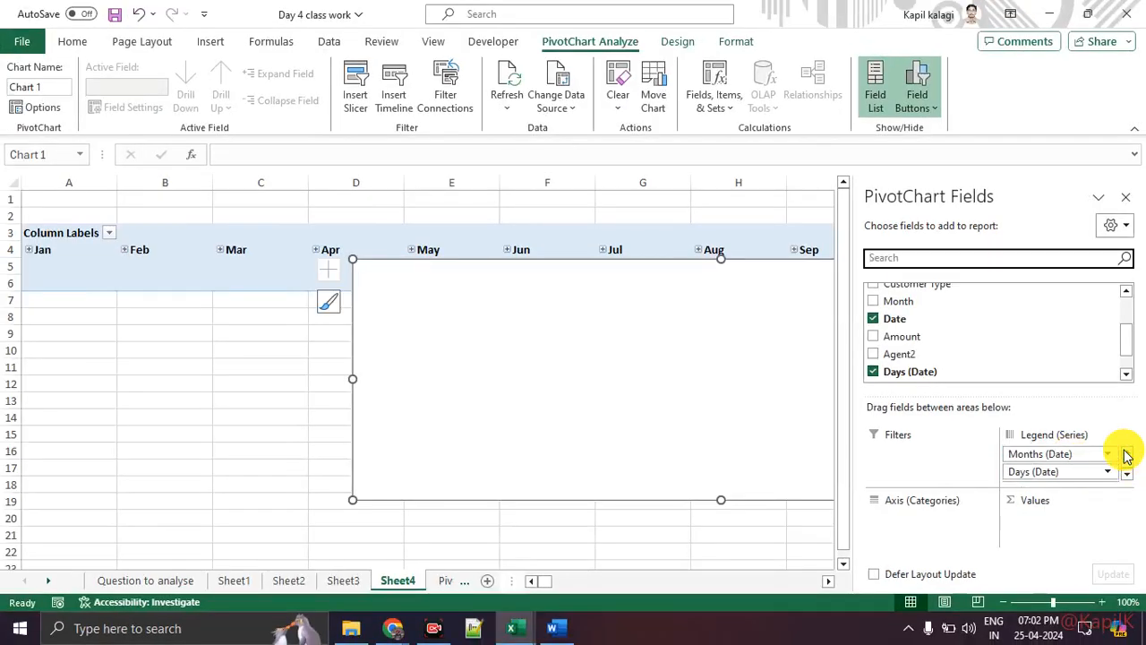
pyautogui.click(1127, 475)
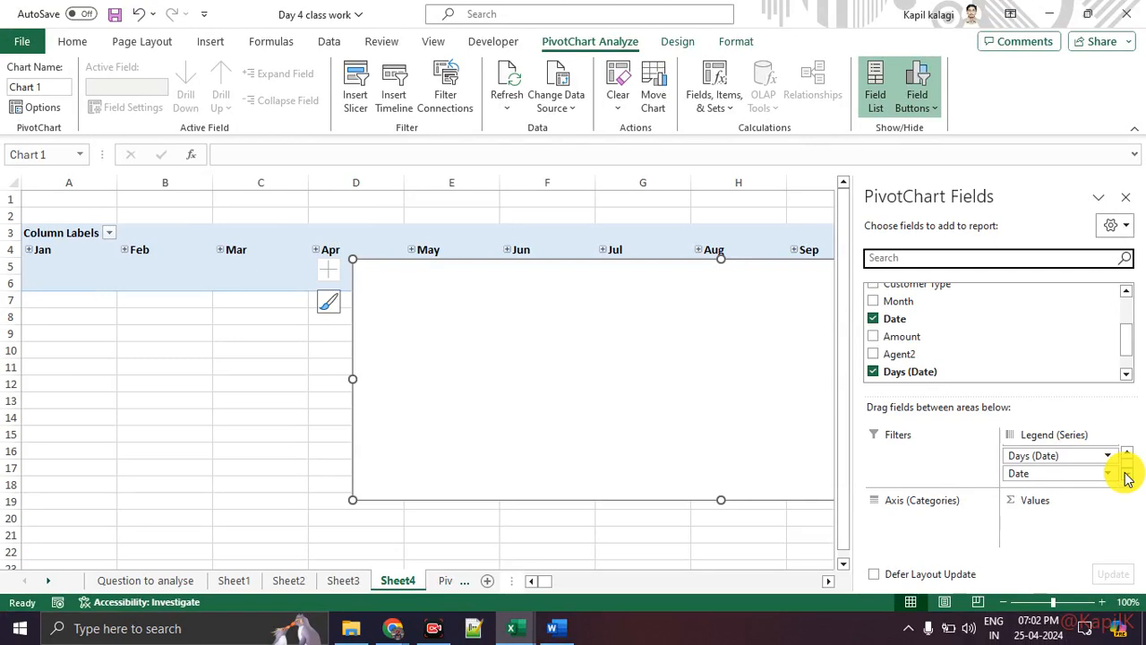
pyautogui.scroll(1, 1056, 463)
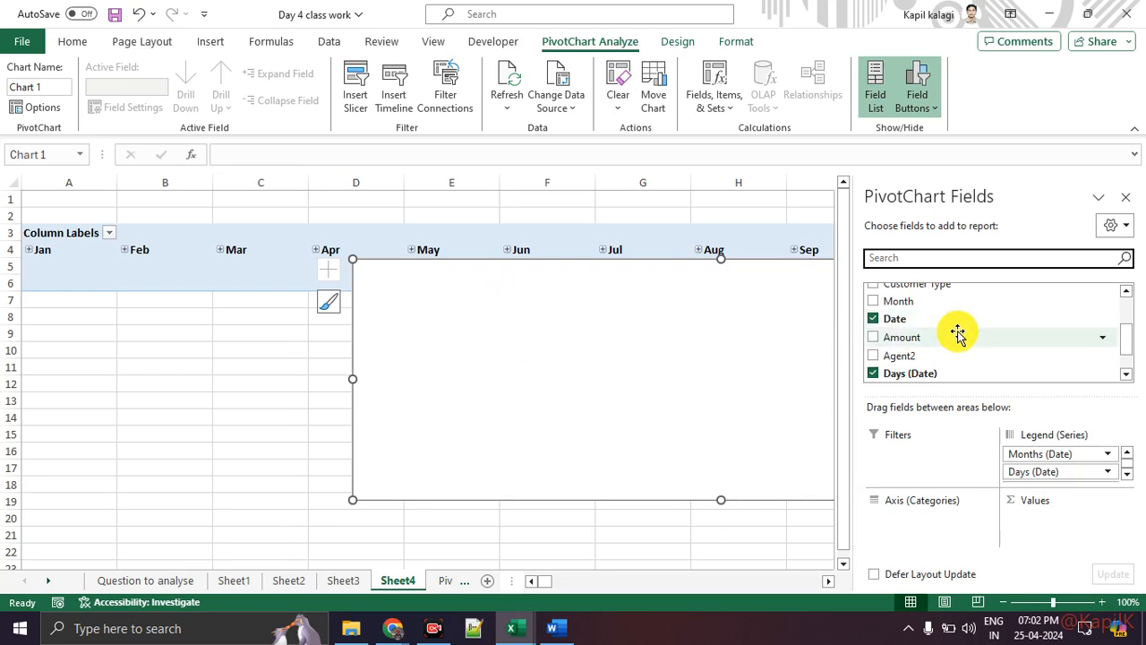
pyautogui.moveTo(958, 333); pyautogui.dragTo(1079, 528)
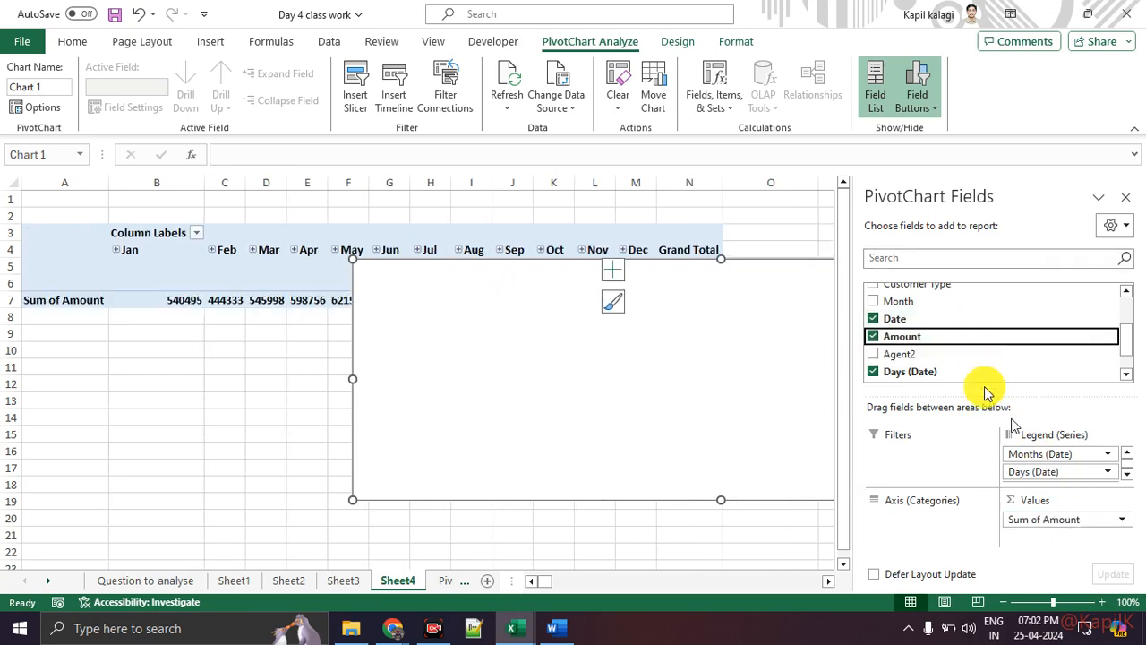
pyautogui.moveTo(938, 364); pyautogui.dragTo(947, 522)
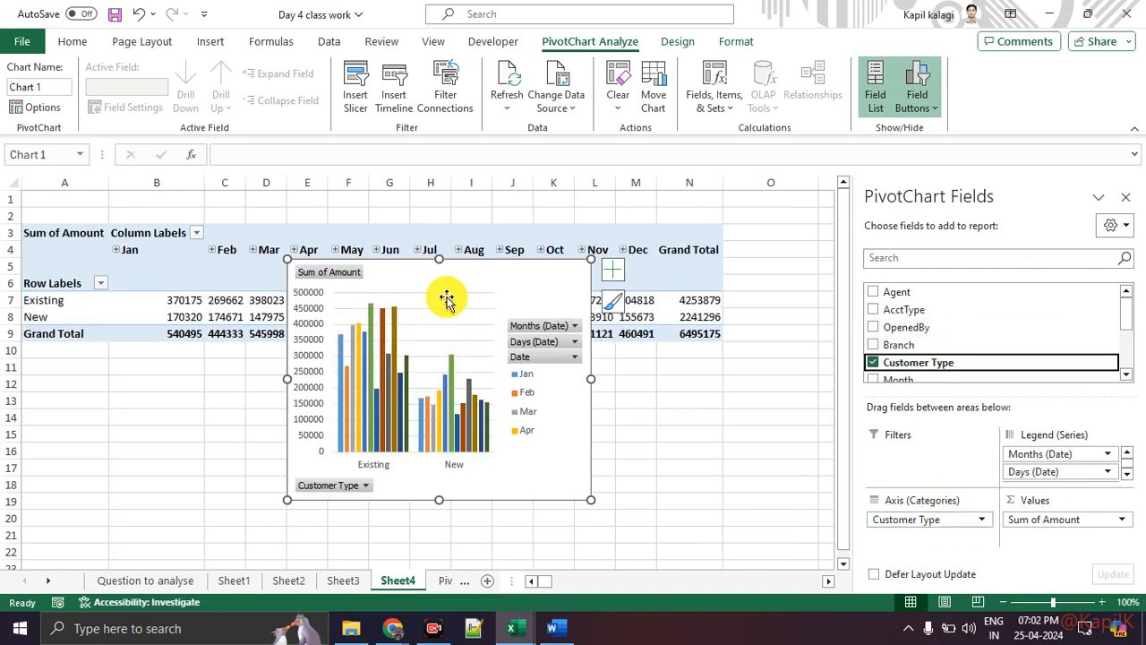
pyautogui.moveTo(474, 291); pyautogui.dragTo(510, 493)
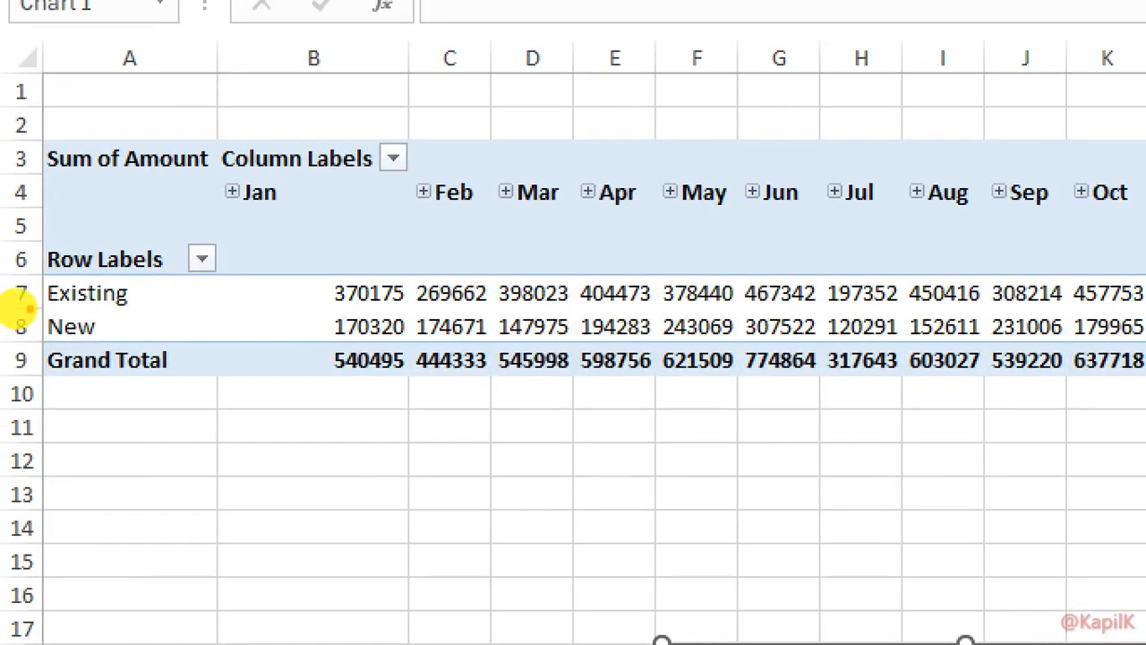
pyautogui.moveTo(20, 302)
pyautogui.mouseDown()
pyautogui.moveTo(313, 312)
pyautogui.moveTo(563, 292)
pyautogui.mouseUp()
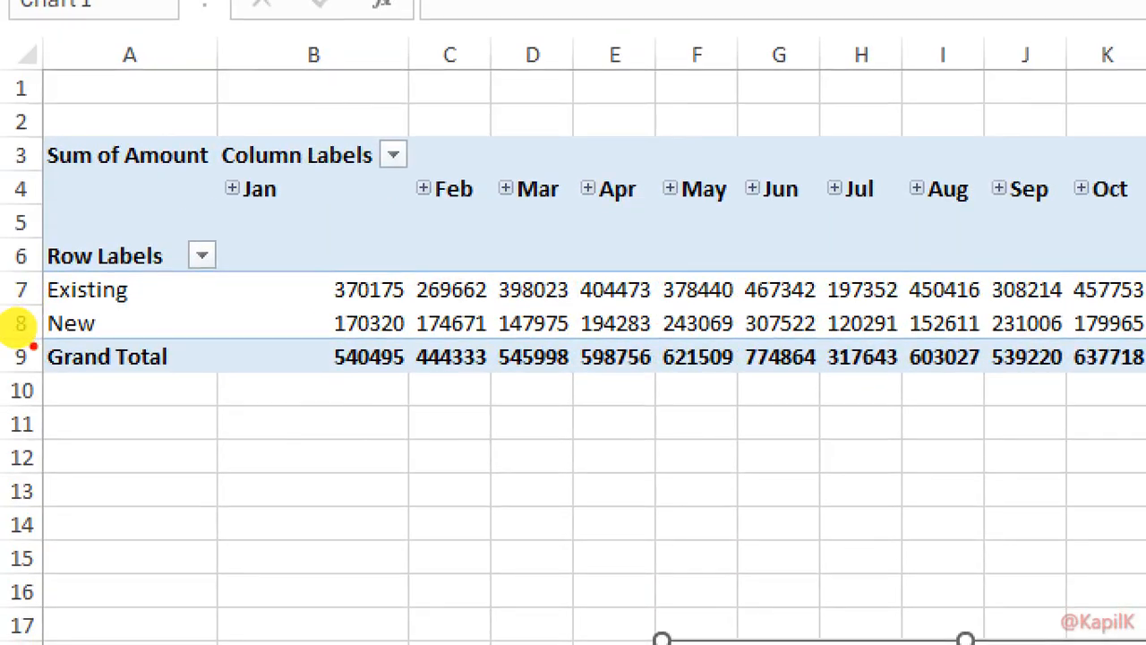
pyautogui.moveTo(35, 317); pyautogui.dragTo(130, 308)
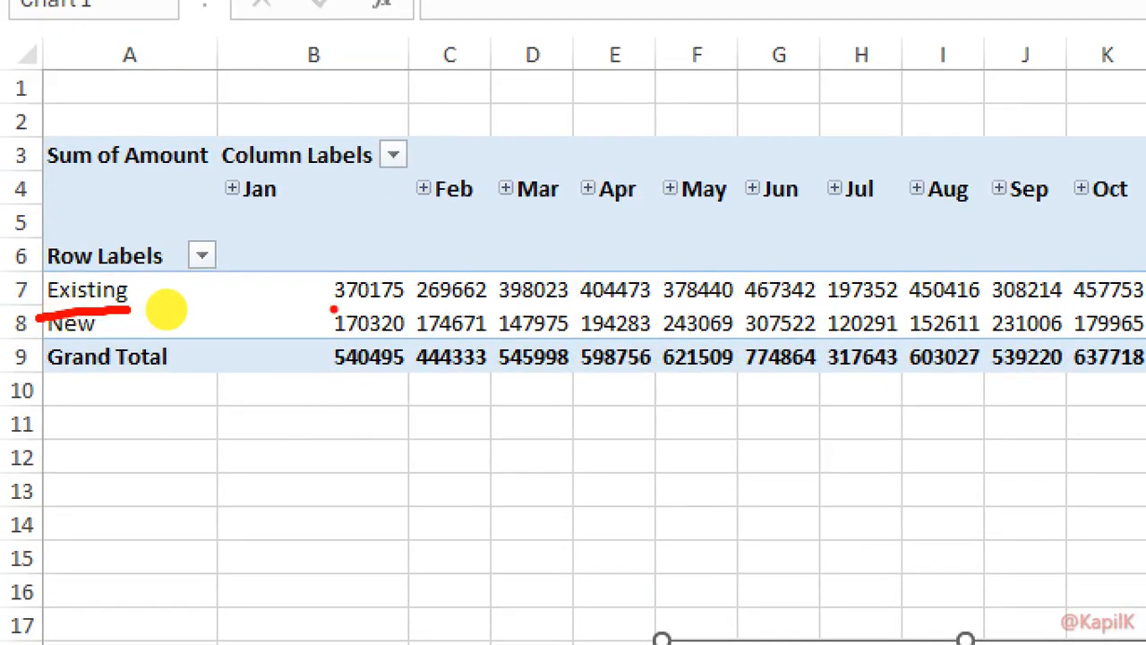
pyautogui.moveTo(329, 309); pyautogui.dragTo(655, 307)
pyautogui.moveTo(844, 307); pyautogui.dragTo(908, 305)
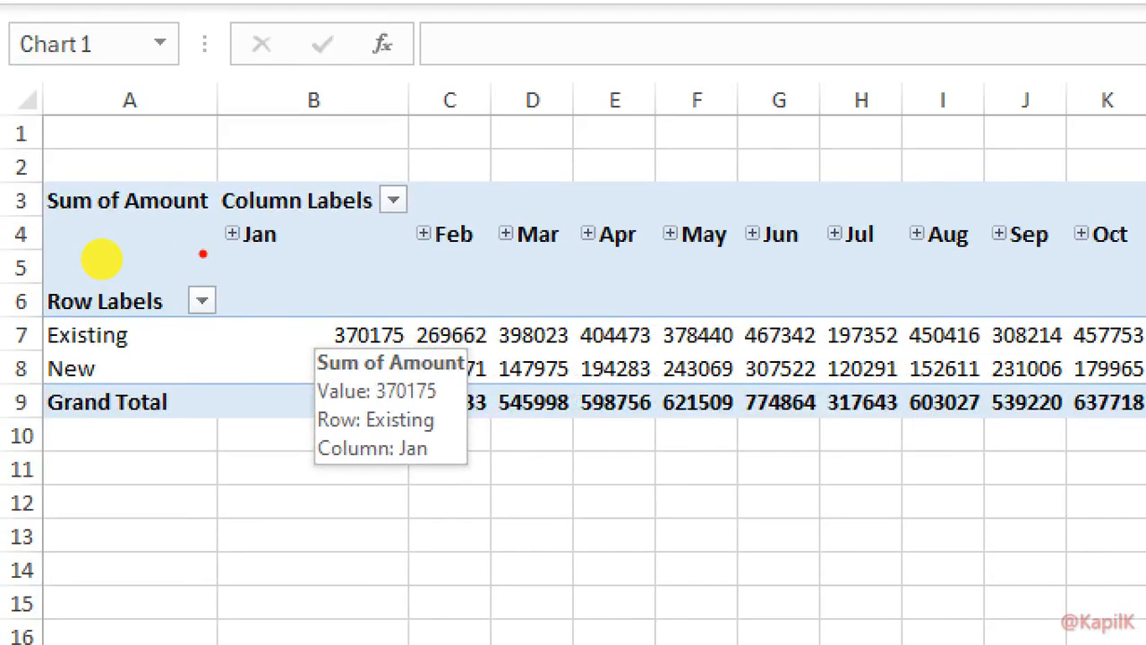
pyautogui.moveTo(217, 252); pyautogui.dragTo(283, 252)
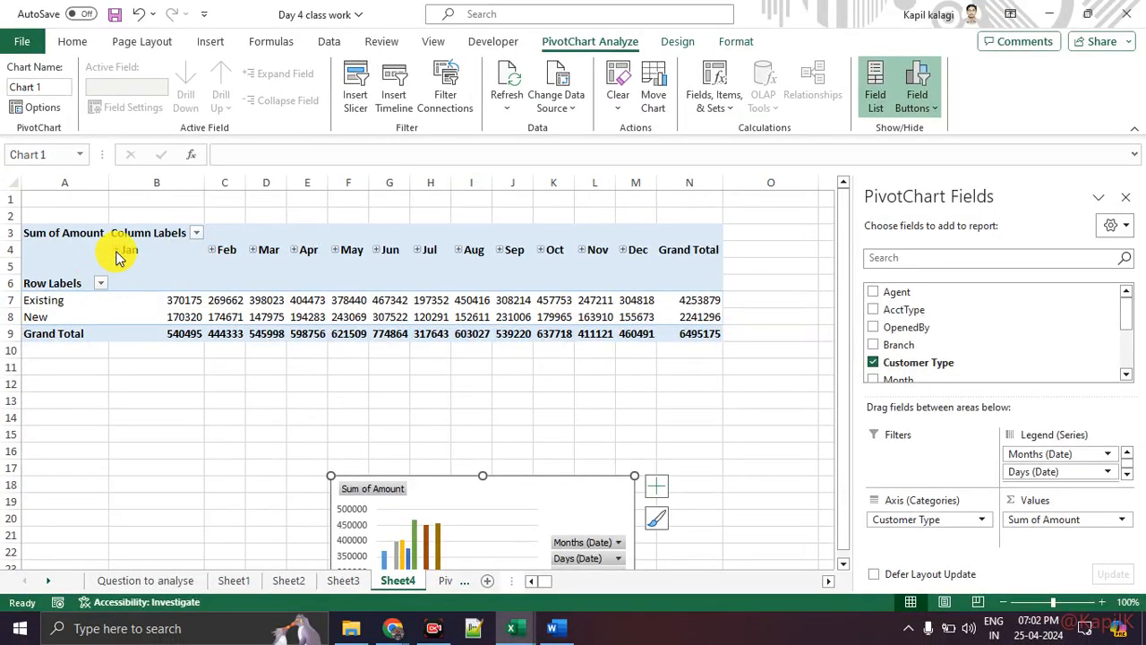
pyautogui.click(114, 251)
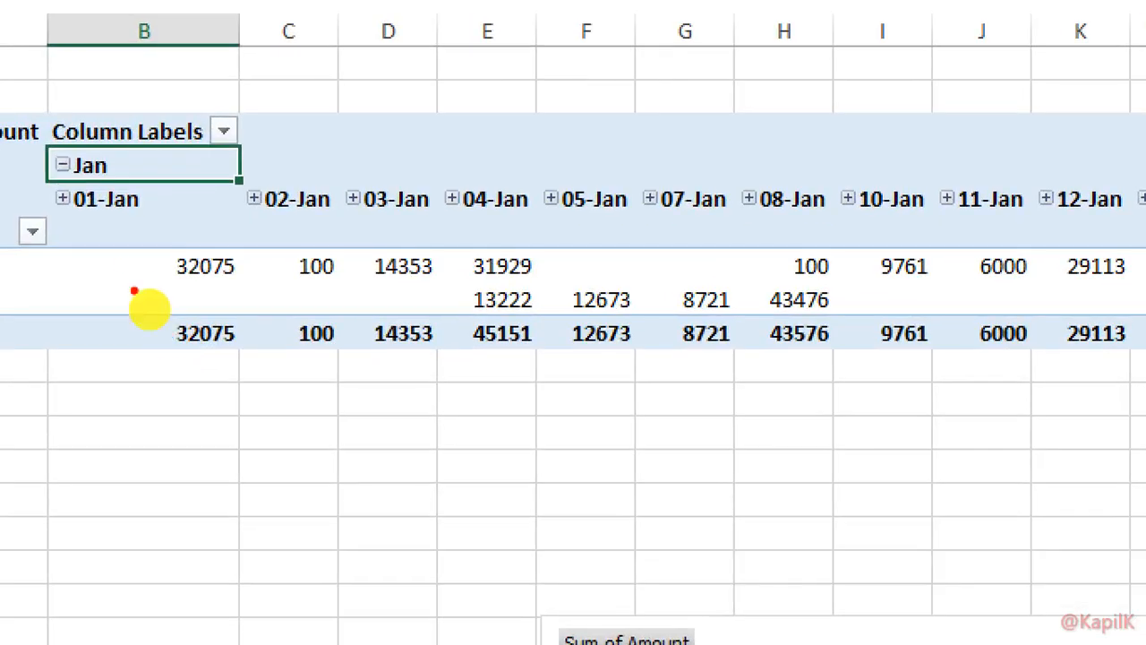
pyautogui.moveTo(33, 215); pyautogui.dragTo(141, 215)
pyautogui.moveTo(129, 273); pyautogui.dragTo(223, 274)
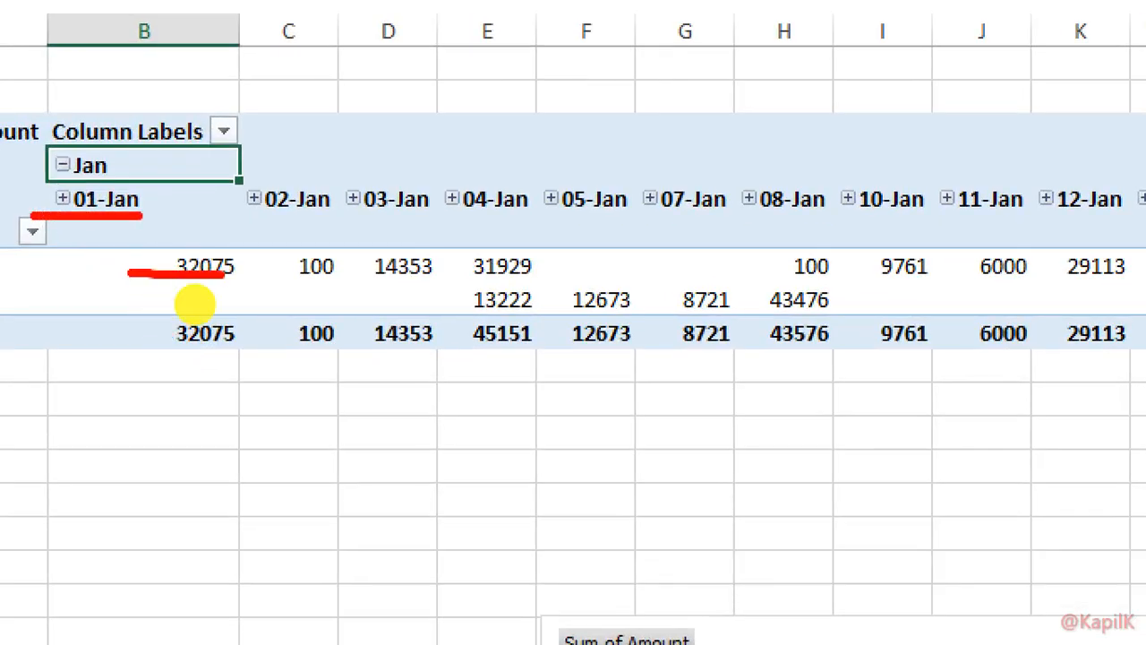
pyautogui.moveTo(217, 220); pyautogui.dragTo(327, 220)
pyautogui.moveTo(297, 288); pyautogui.dragTo(354, 273)
pyautogui.moveTo(401, 205); pyautogui.dragTo(428, 205)
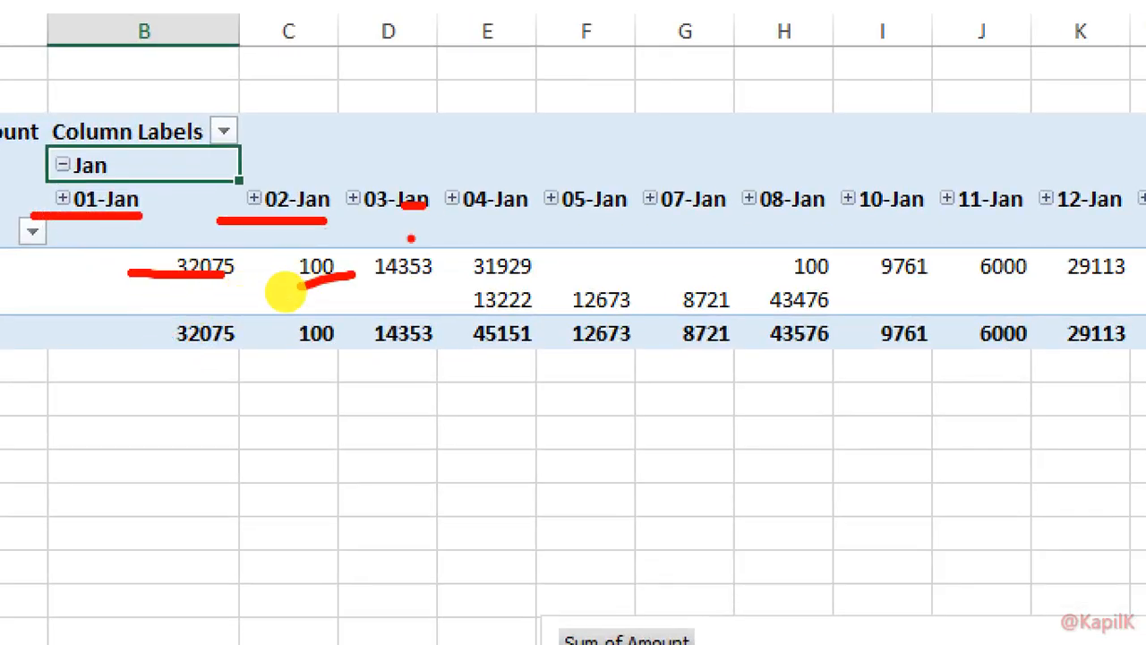
pyautogui.moveTo(380, 281); pyautogui.dragTo(445, 281)
pyautogui.moveTo(534, 212); pyautogui.dragTo(577, 209)
pyautogui.moveTo(654, 216); pyautogui.dragTo(707, 212)
pyautogui.moveTo(822, 226); pyautogui.dragTo(922, 223)
pyautogui.moveTo(1018, 233); pyautogui.dragTo(1044, 228)
pyautogui.moveTo(996, 269); pyautogui.dragTo(1001, 268)
pyautogui.click(602, 287)
pyautogui.moveTo(676, 280); pyautogui.dragTo(814, 281)
pyautogui.moveTo(592, 249); pyautogui.dragTo(595, 250)
pyautogui.moveTo(680, 248)
pyautogui.mouseDown()
pyautogui.moveTo(741, 253)
pyautogui.moveTo(707, 248)
pyautogui.mouseUp()
pyautogui.press('Escape')
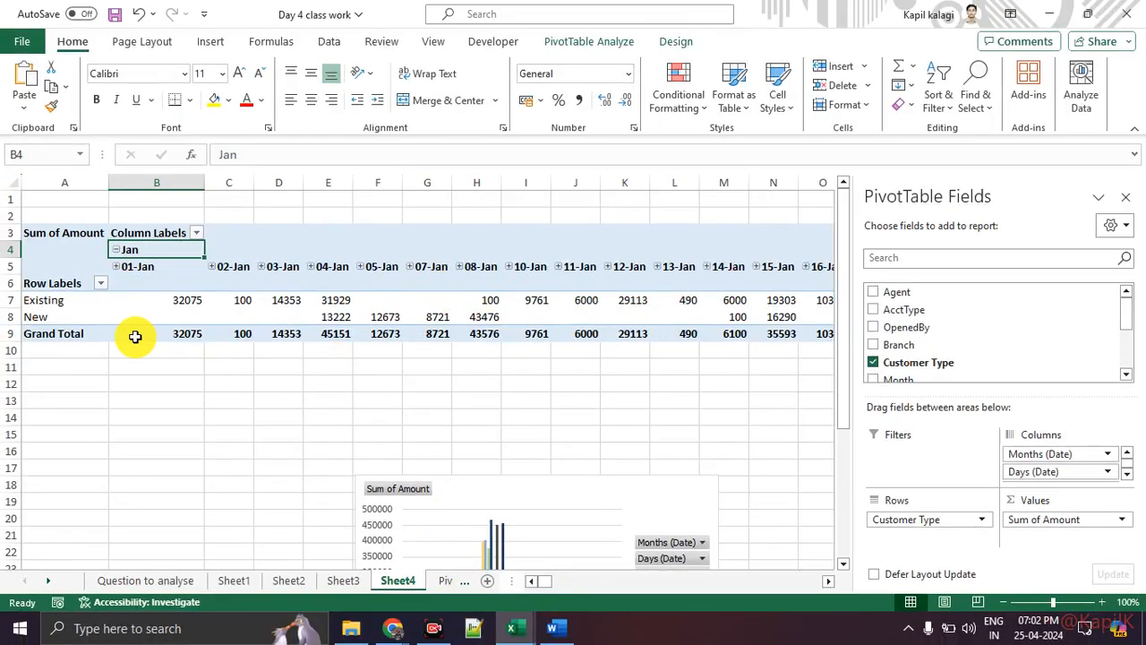
pyautogui.hotkey('ctrl', '1')
pyautogui.moveTo(151, 285)
pyautogui.mouseDown()
pyautogui.moveTo(852, 283)
pyautogui.moveTo(908, 243)
pyautogui.moveTo(855, 265)
pyautogui.mouseUp()
pyautogui.press('Escape')
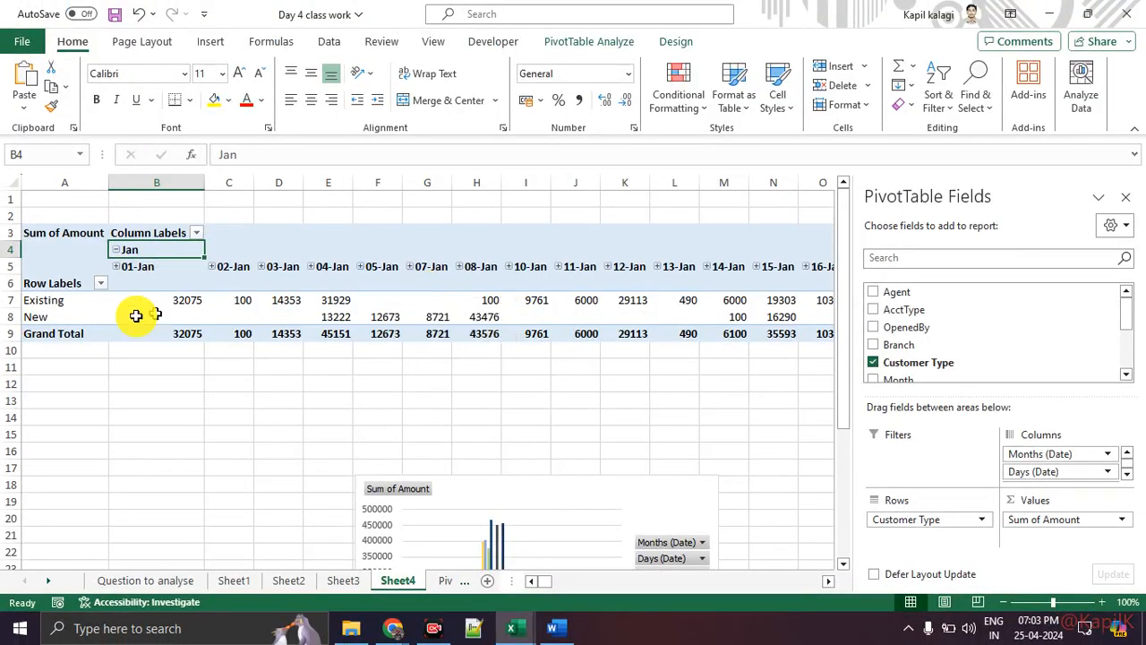
pyautogui.click(114, 250)
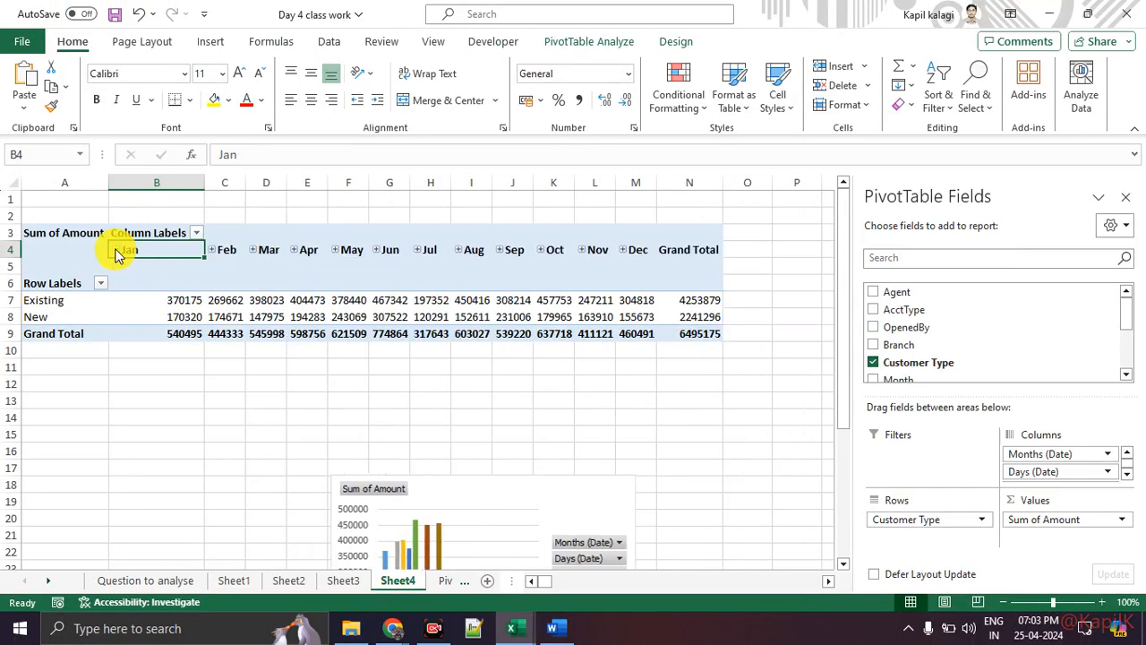
pyautogui.click(294, 250)
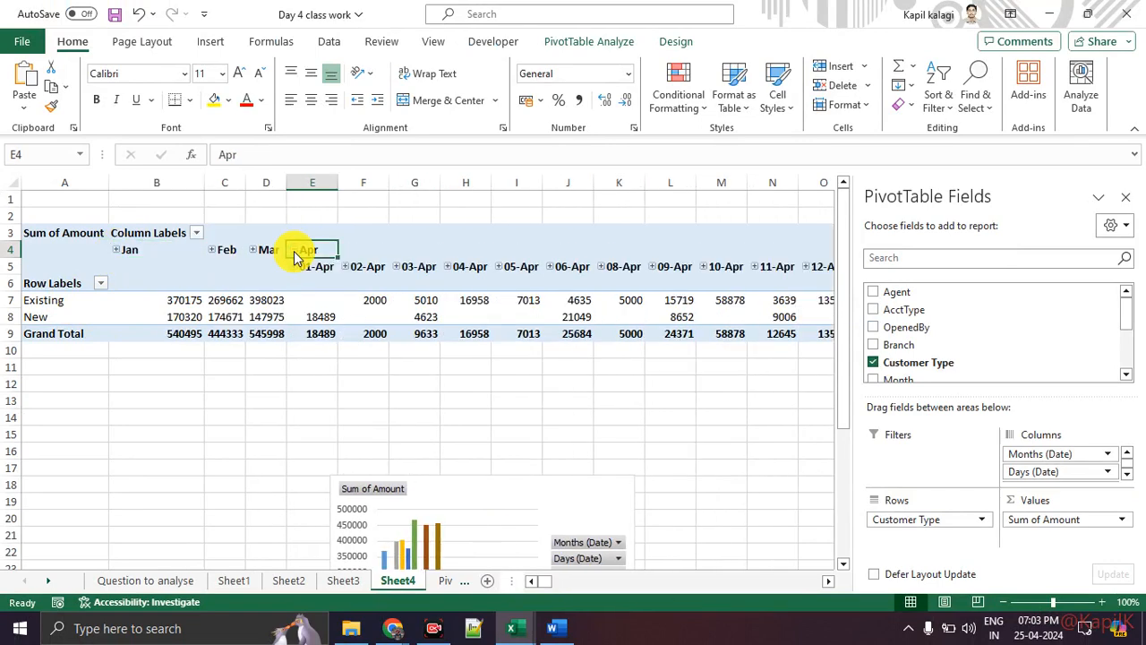
pyautogui.click(294, 251)
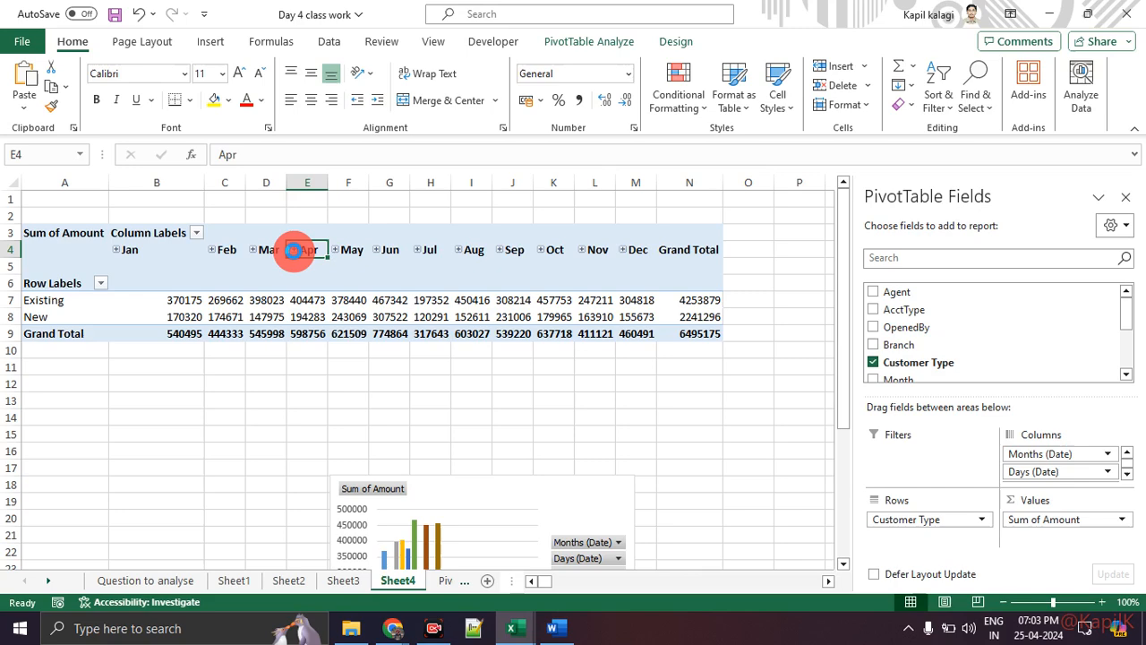
pyautogui.click(294, 251)
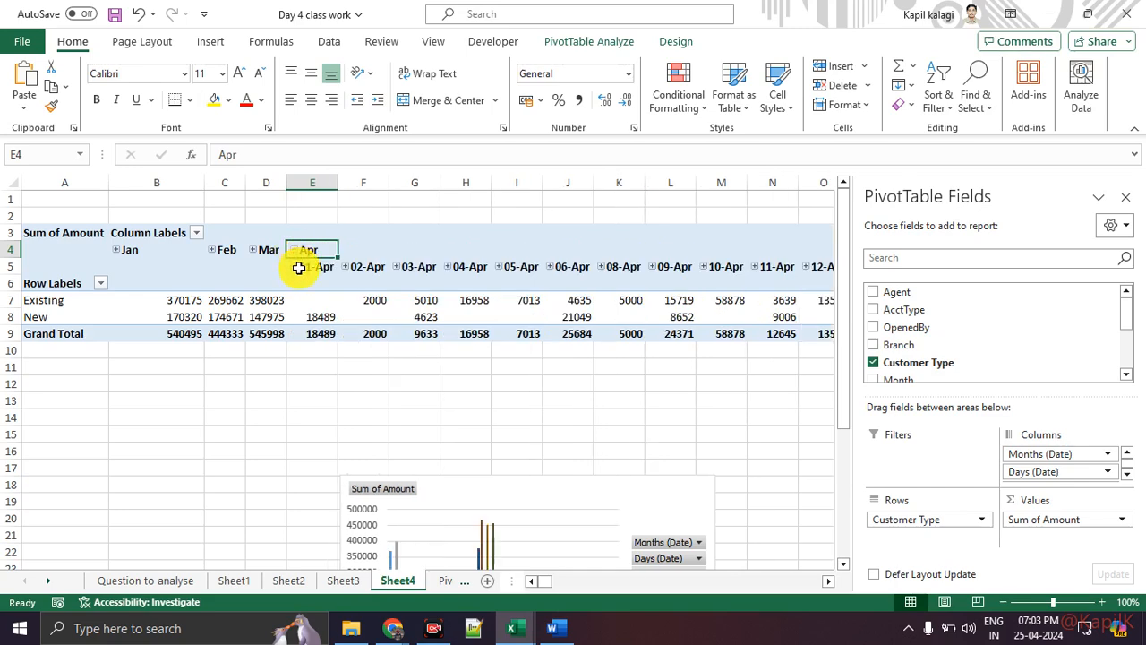
pyautogui.hotkey('ctrl', '1')
pyautogui.click(304, 277)
pyautogui.moveTo(261, 278); pyautogui.dragTo(347, 278)
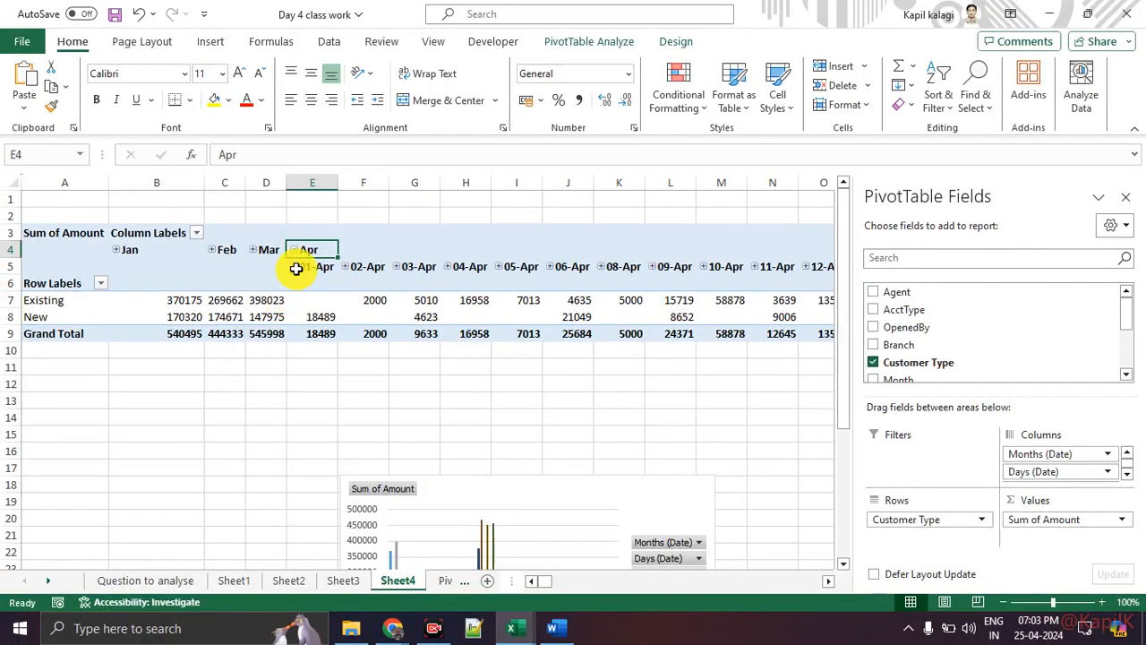
pyautogui.click(284, 256)
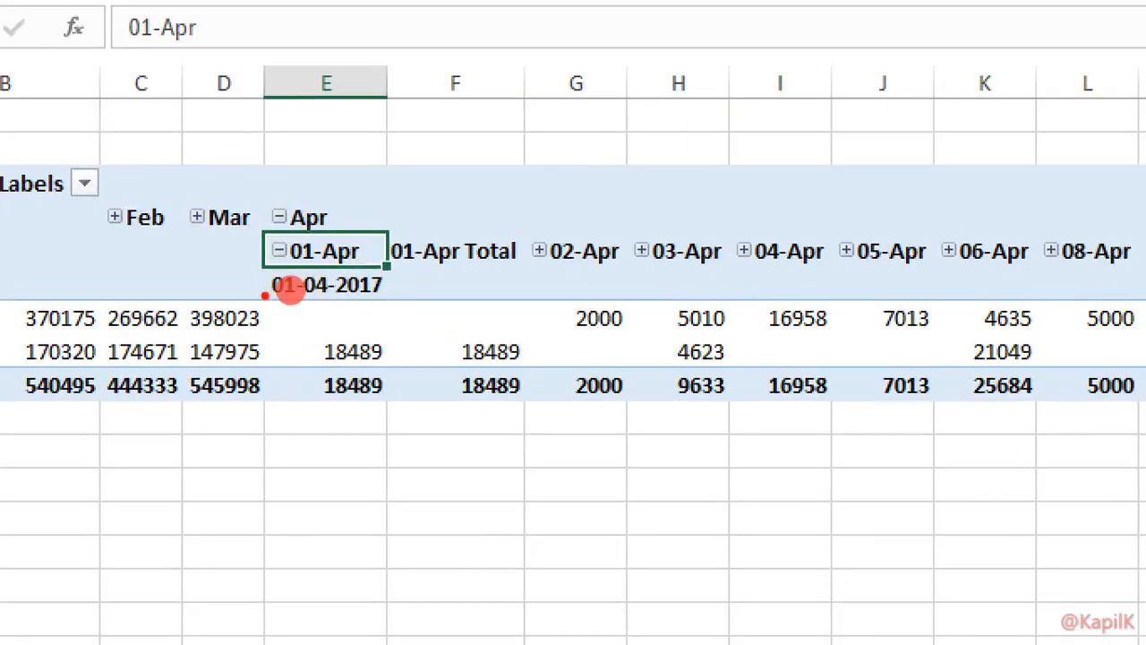
pyautogui.moveTo(298, 281); pyautogui.dragTo(284, 284)
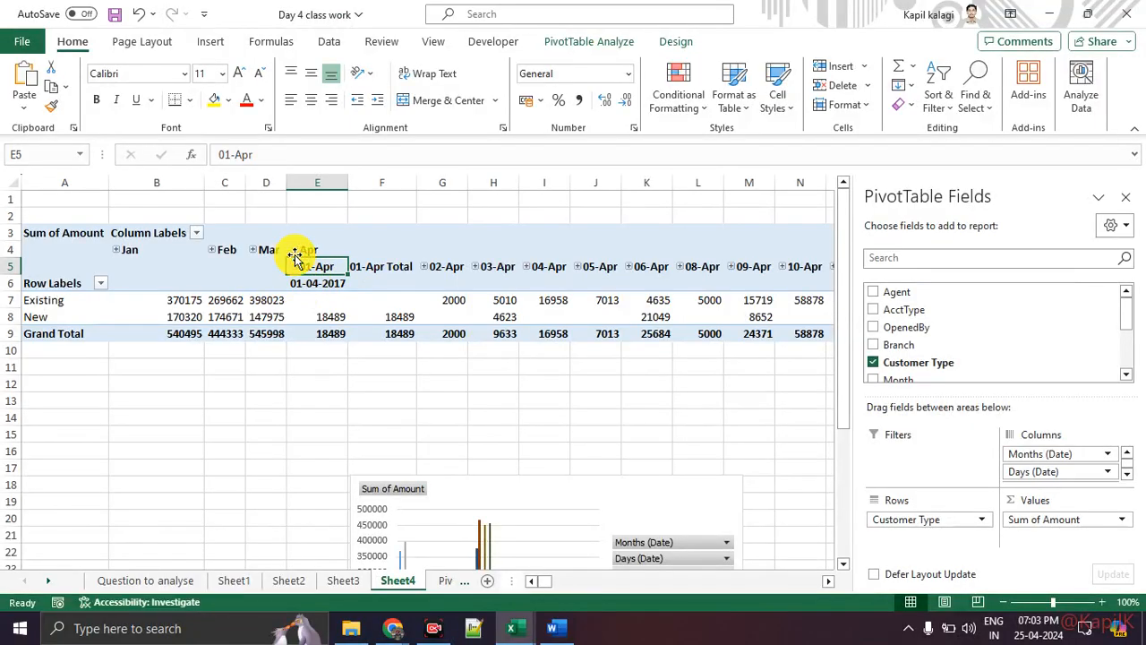
pyautogui.click(296, 250)
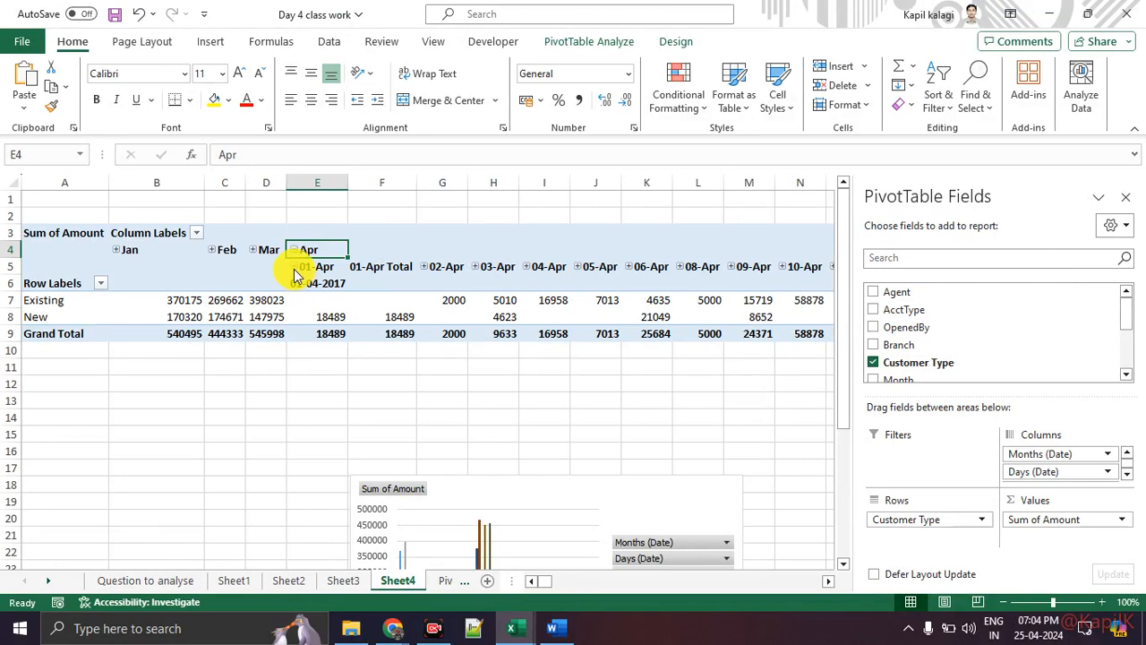
pyautogui.click(293, 250)
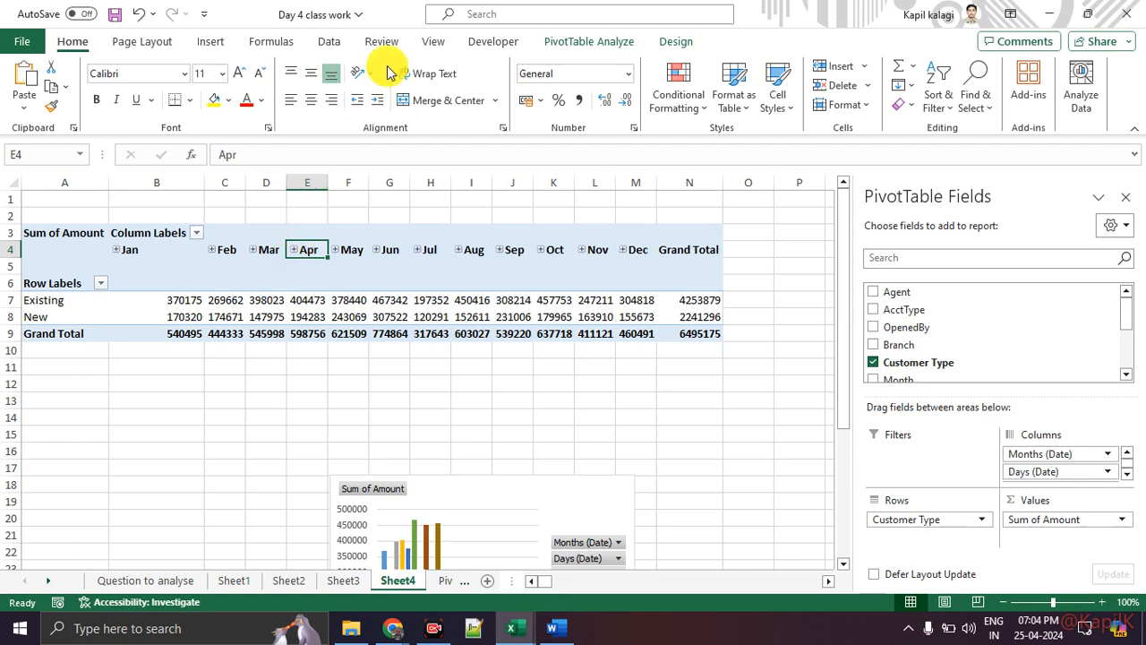
# Insert a Date timeline connected to the Sheet4 pivot table.
pyautogui.click(564, 44)
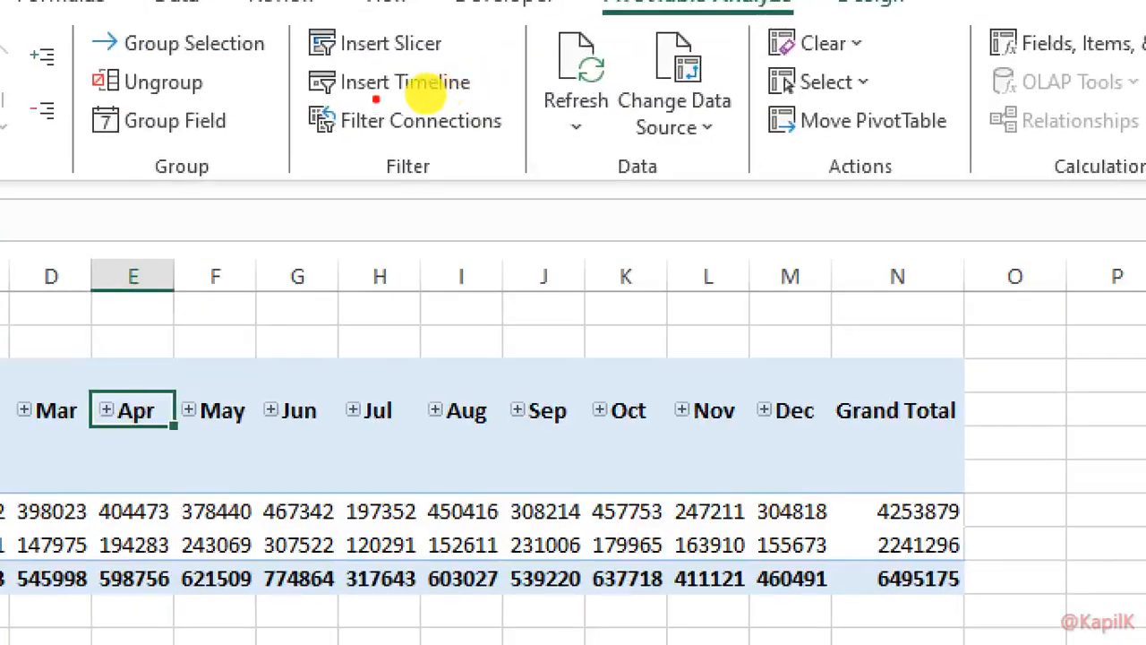
pyautogui.moveTo(274, 95)
pyautogui.mouseDown()
pyautogui.moveTo(376, 102)
pyautogui.moveTo(505, 86)
pyautogui.moveTo(272, 87)
pyautogui.mouseUp()
pyautogui.press('Escape')
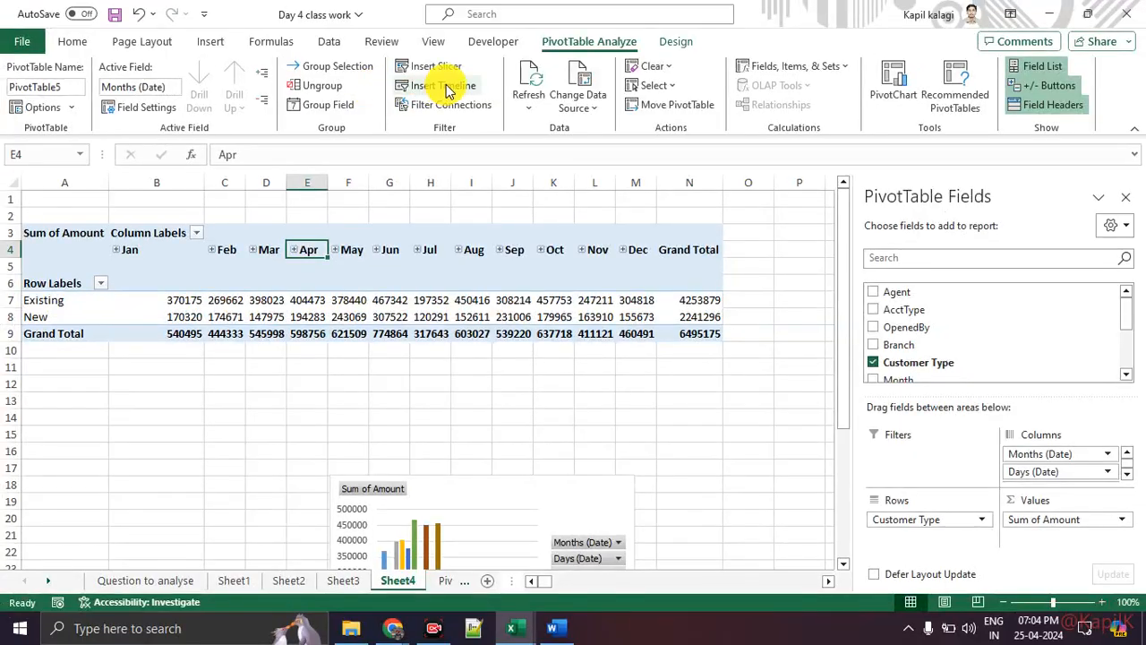
pyautogui.click(434, 85)
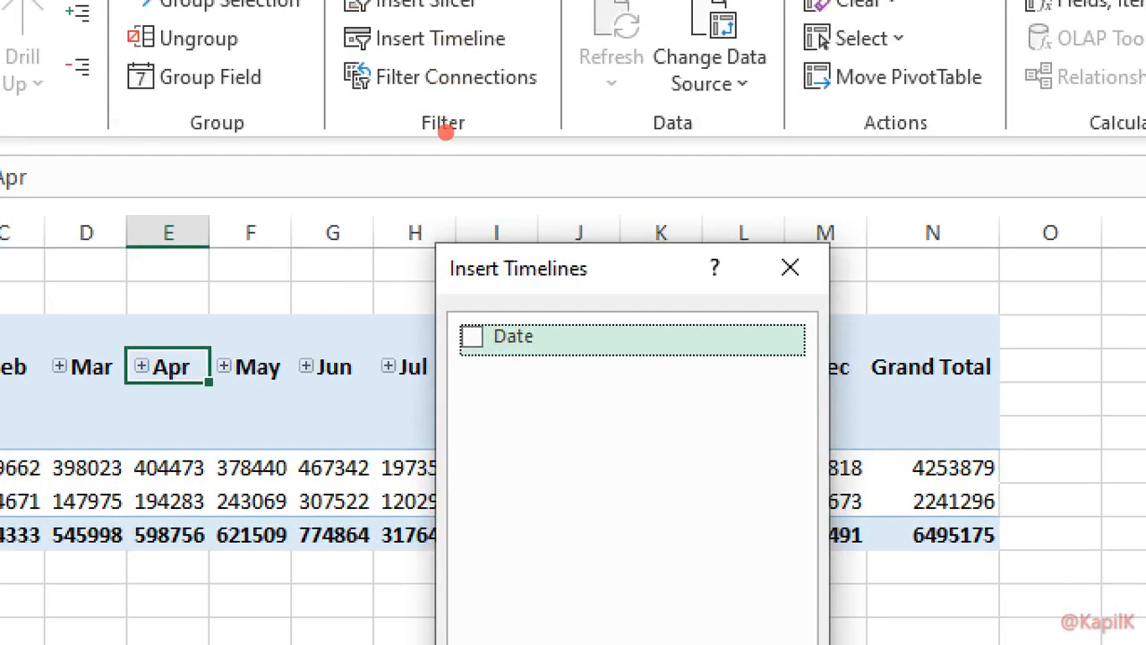
pyautogui.moveTo(588, 312)
pyautogui.mouseDown()
pyautogui.moveTo(453, 399)
pyautogui.moveTo(573, 286)
pyautogui.mouseUp()
pyautogui.press('Escape')
pyautogui.click(459, 234)
pyautogui.click(531, 418)
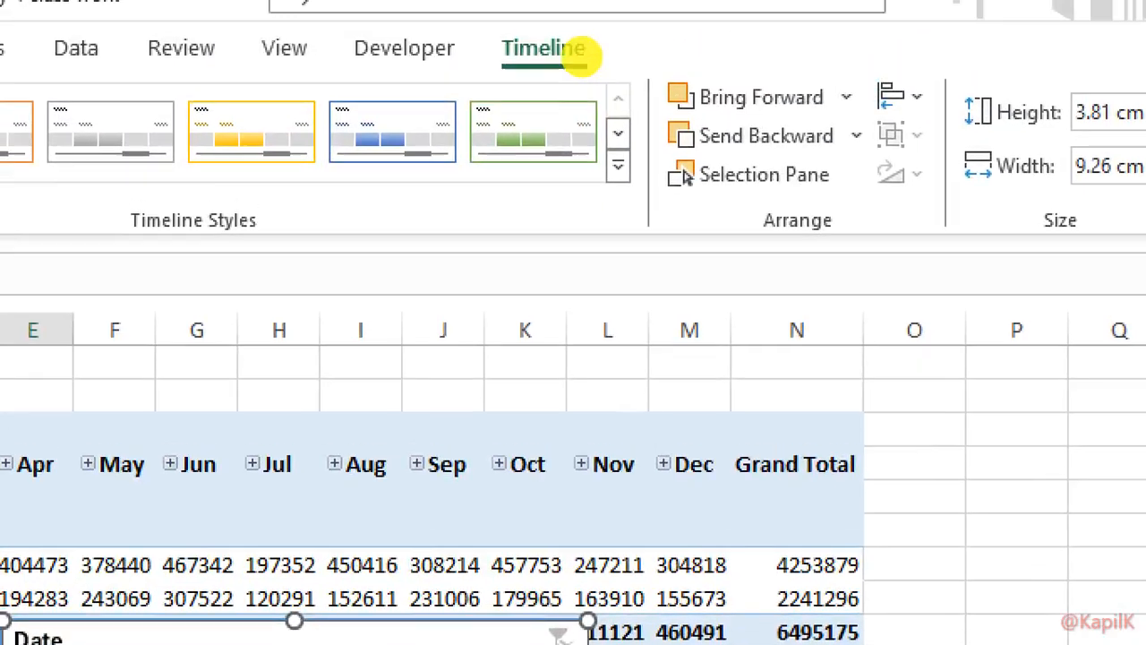
# Give the Date timeline a yellow timeline style.
pyautogui.click(562, 49)
pyautogui.moveTo(559, 7)
pyautogui.mouseDown()
pyautogui.moveTo(455, 105)
pyautogui.moveTo(534, 10)
pyautogui.mouseUp()
pyautogui.moveTo(405, 82)
pyautogui.mouseDown()
pyautogui.moveTo(258, 83)
pyautogui.moveTo(688, 266)
pyautogui.moveTo(723, 123)
pyautogui.moveTo(628, 123)
pyautogui.mouseUp()
pyautogui.press('Escape')
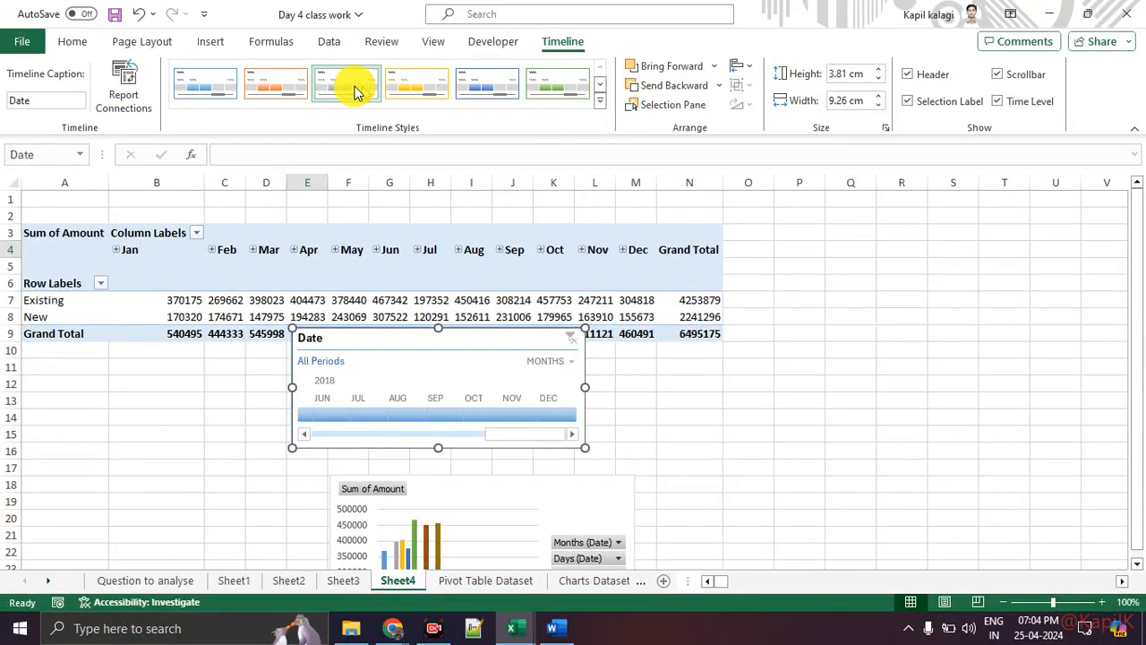
pyautogui.click(443, 85)
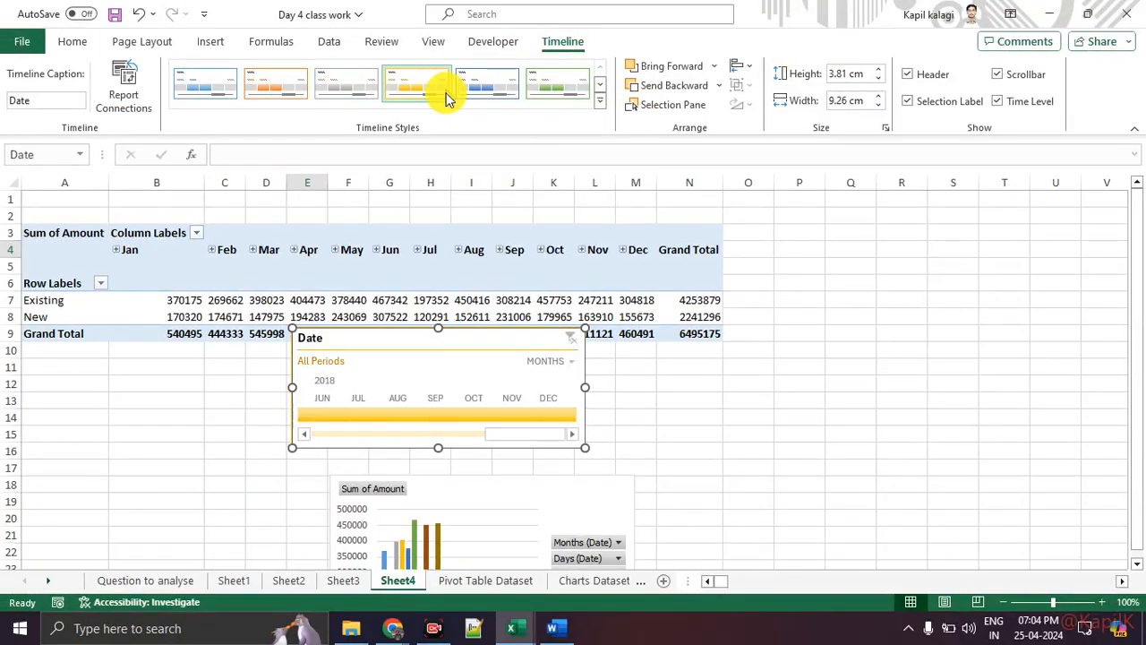
# Move the timeline below the pivot's right side and resize it to 16.62 × 5.32 cm.
pyautogui.moveTo(477, 337); pyautogui.dragTo(610, 367)
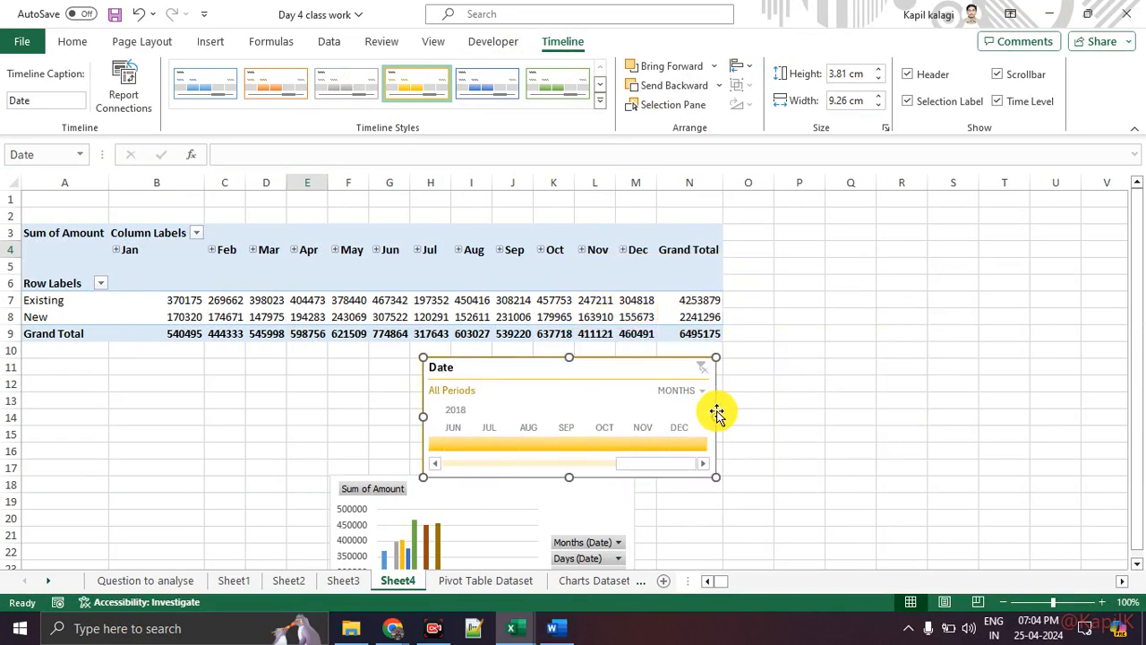
pyautogui.moveTo(717, 416); pyautogui.dragTo(949, 416)
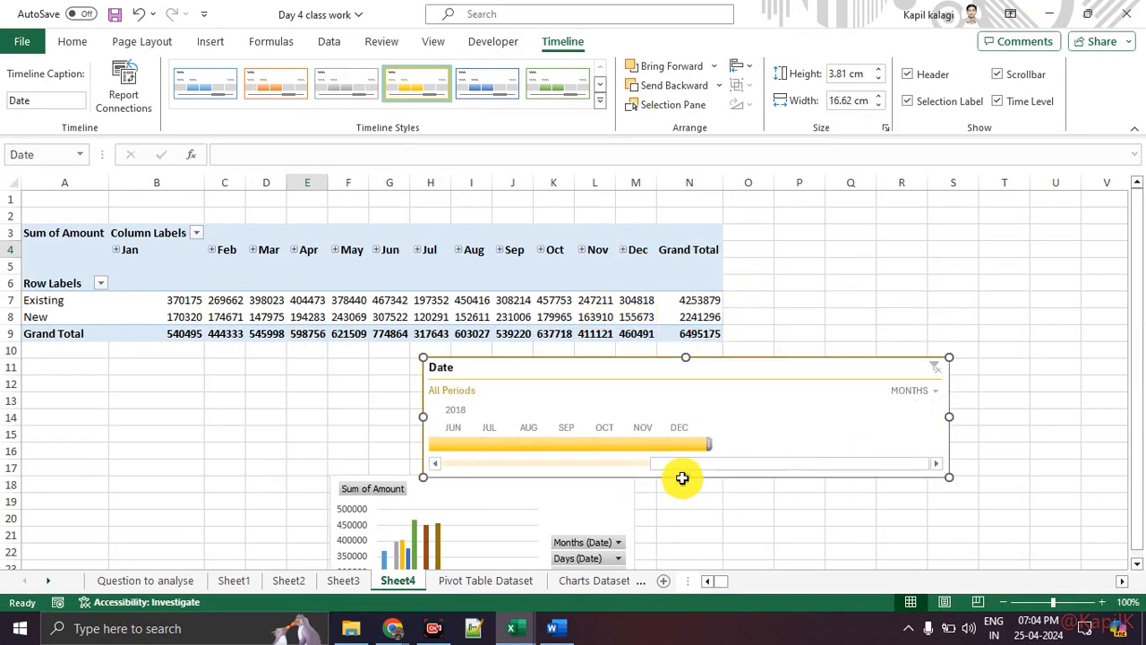
pyautogui.moveTo(686, 477); pyautogui.dragTo(686, 524)
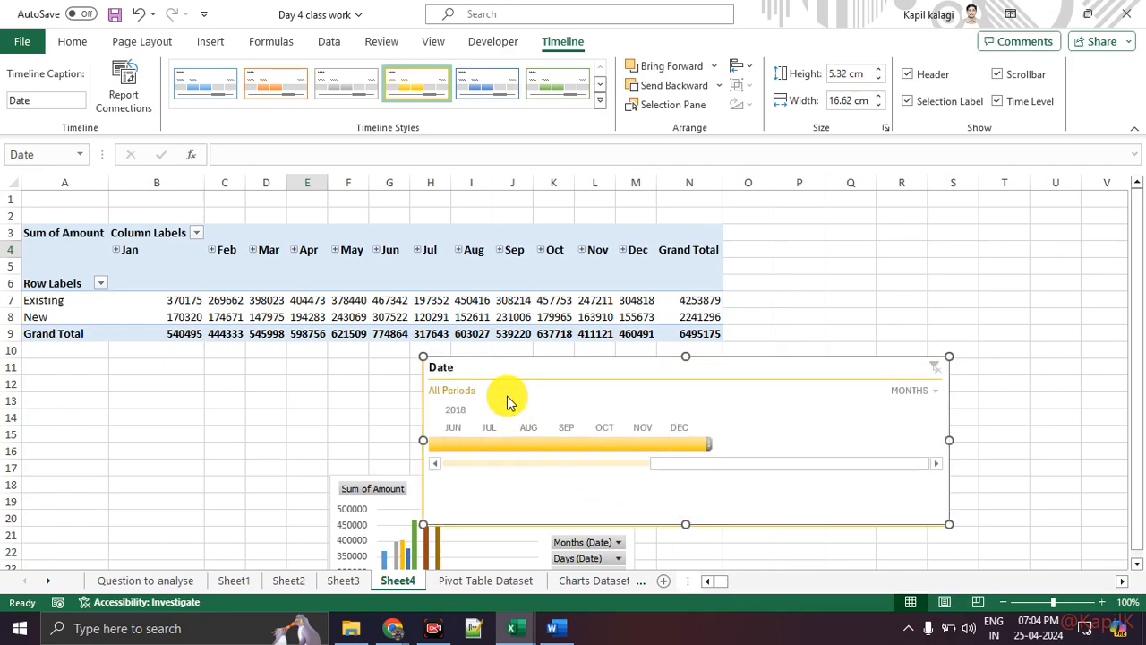
pyautogui.hotkey('ctrl', '1')
pyautogui.click(413, 421)
pyautogui.moveTo(443, 407); pyautogui.dragTo(528, 406)
pyautogui.press('Escape')
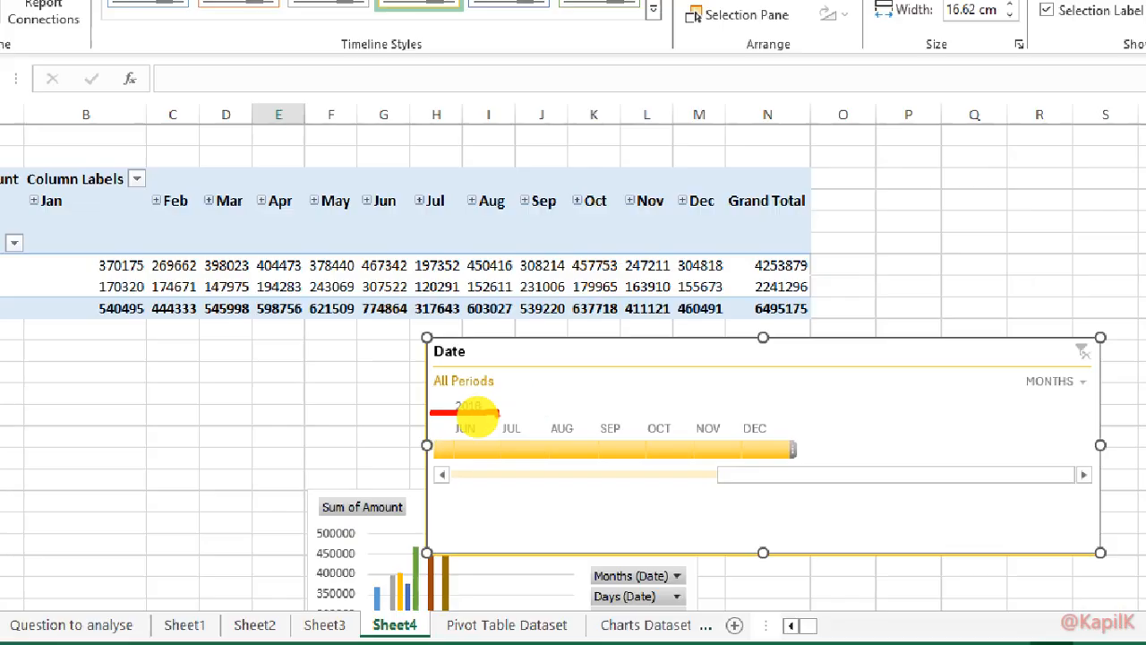
pyautogui.hotkey('ctrl', '1')
pyautogui.moveTo(889, 397)
pyautogui.mouseDown()
pyautogui.moveTo(946, 408)
pyautogui.moveTo(875, 386)
pyautogui.mouseUp()
pyautogui.press('e')
pyautogui.press('Escape')
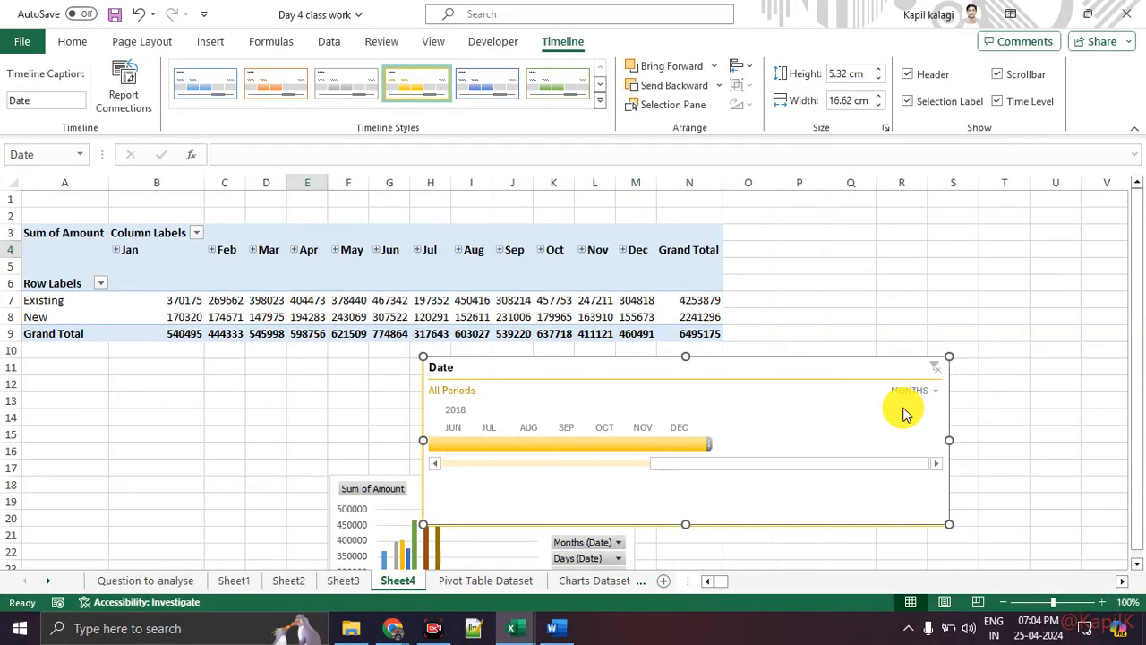
# Switch the timeline's time level to QUARTERS.
pyautogui.click(911, 390)
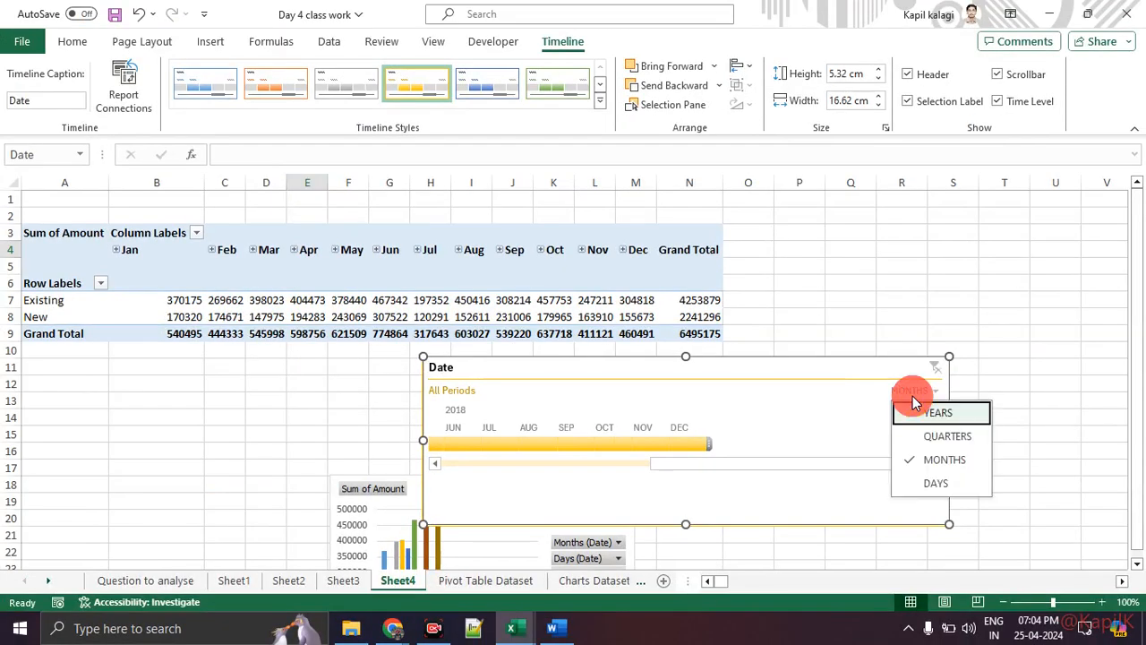
pyautogui.click(931, 436)
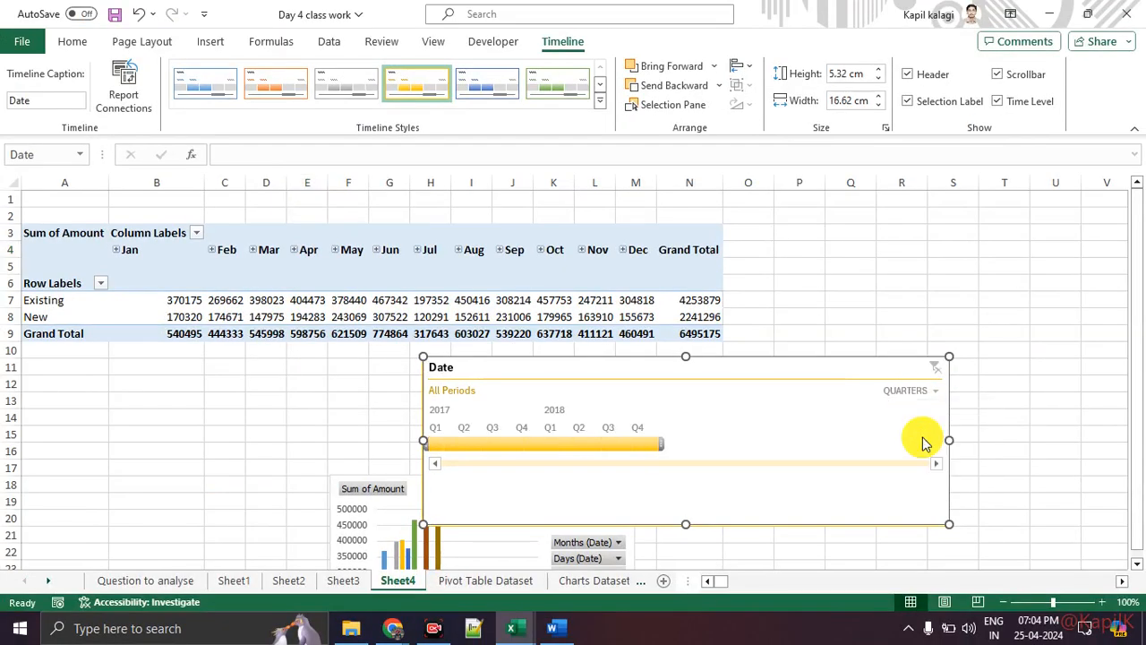
pyautogui.hotkey('ctrl', '1')
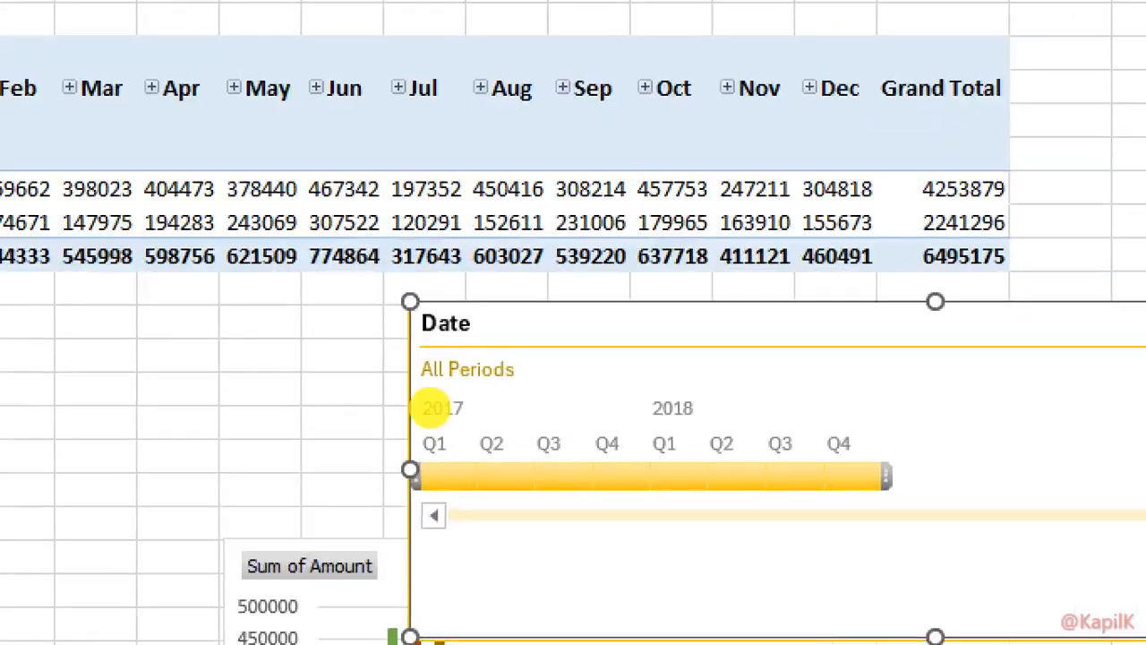
pyautogui.click(407, 405)
pyautogui.moveTo(402, 432); pyautogui.dragTo(516, 437)
# Drag the timeline range to span Q2 through Q4 2017, leaving Apr–Dec totalling 4964349.
pyautogui.moveTo(652, 443); pyautogui.dragTo(795, 449)
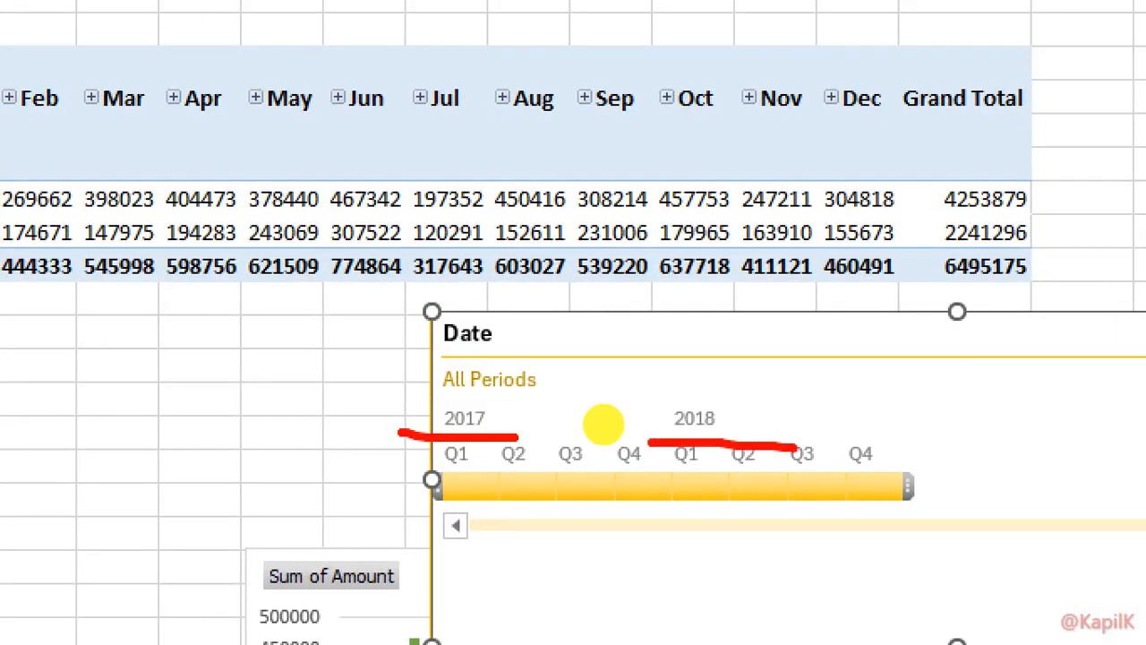
pyautogui.press('Escape')
pyautogui.moveTo(659, 437); pyautogui.dragTo(537, 451)
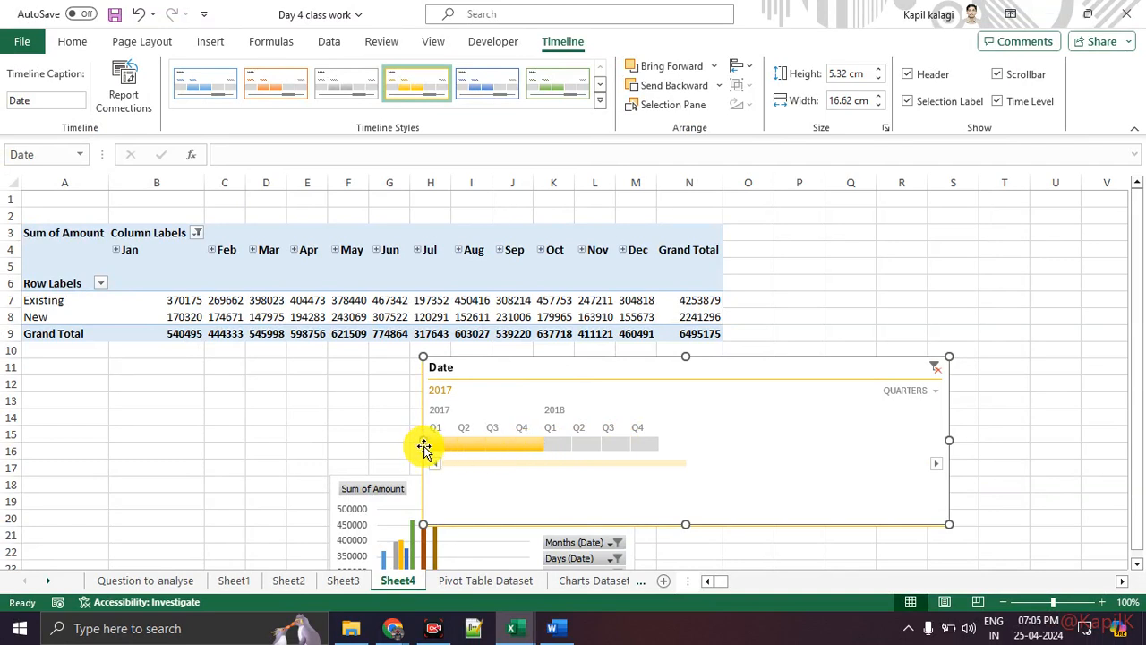
pyautogui.moveTo(427, 446); pyautogui.dragTo(454, 447)
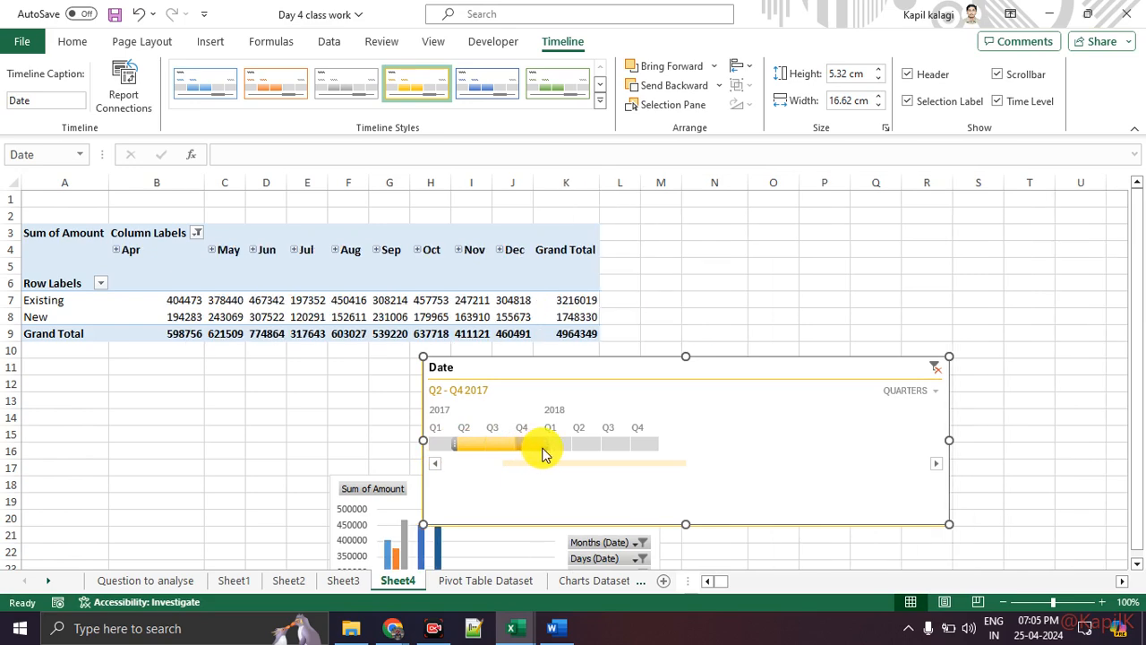
pyautogui.moveTo(542, 445); pyautogui.dragTo(507, 452)
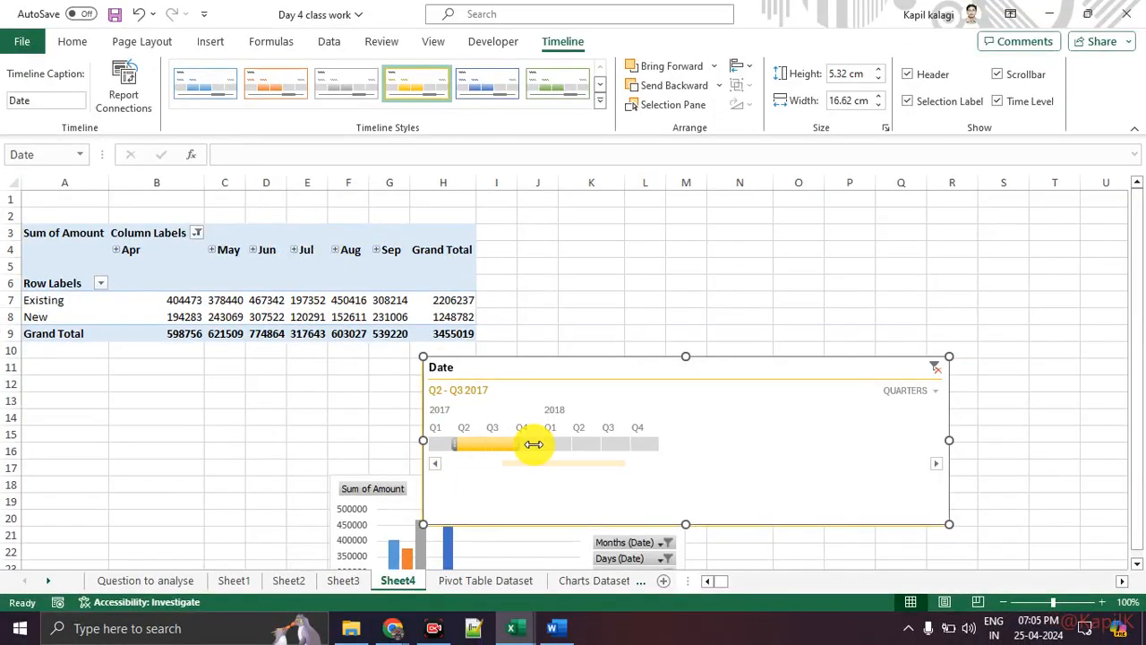
pyautogui.moveTo(533, 444); pyautogui.dragTo(536, 448)
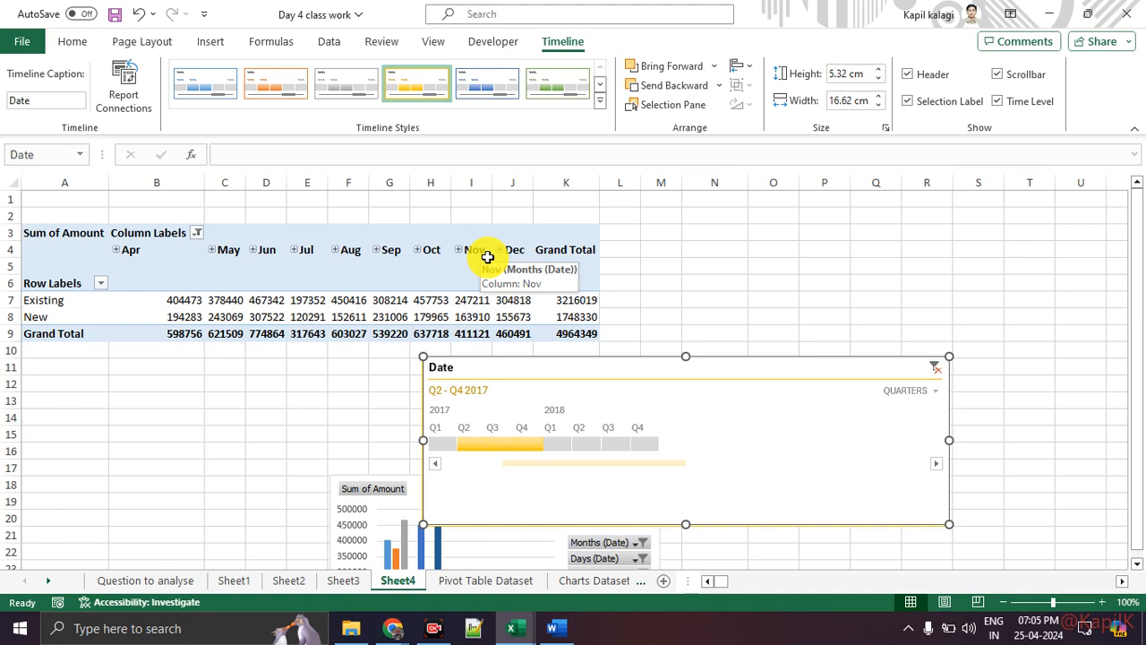
# Switch the timeline to the Years level and filter to 2018, then to 2017.
pyautogui.click(913, 392)
pyautogui.click(930, 415)
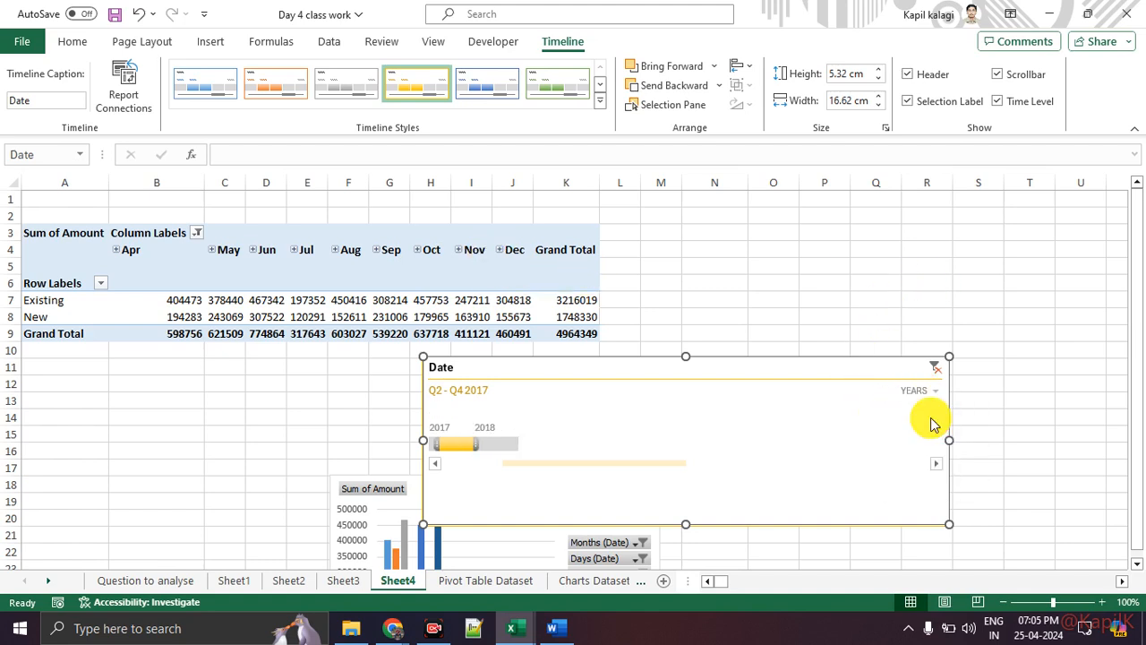
pyautogui.click(484, 445)
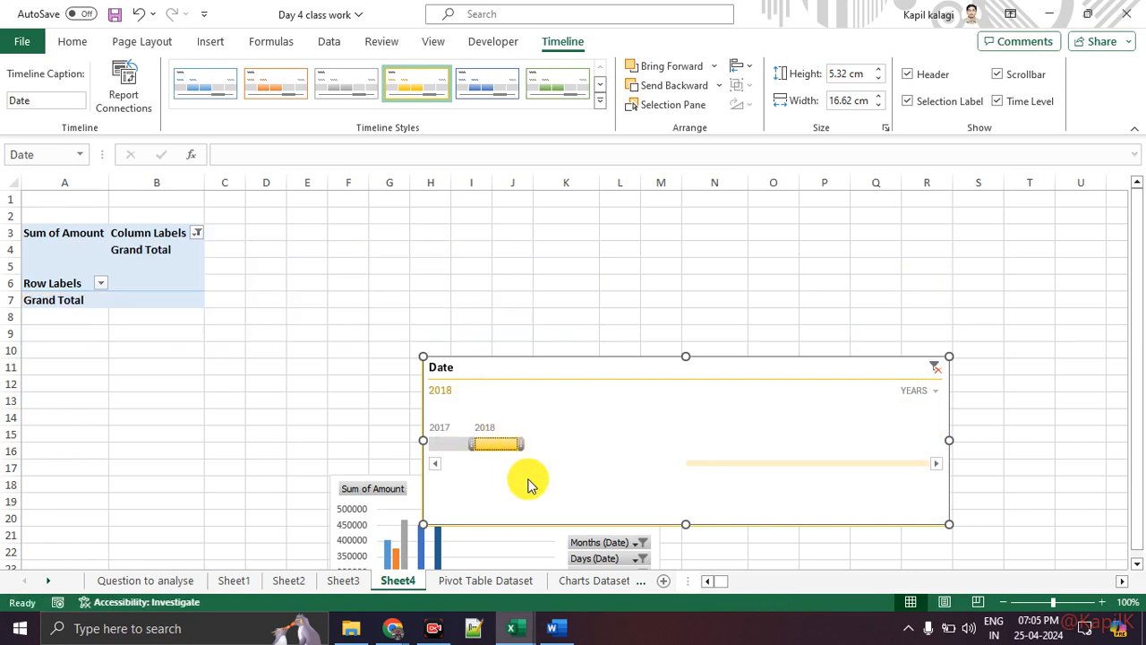
pyautogui.click(452, 443)
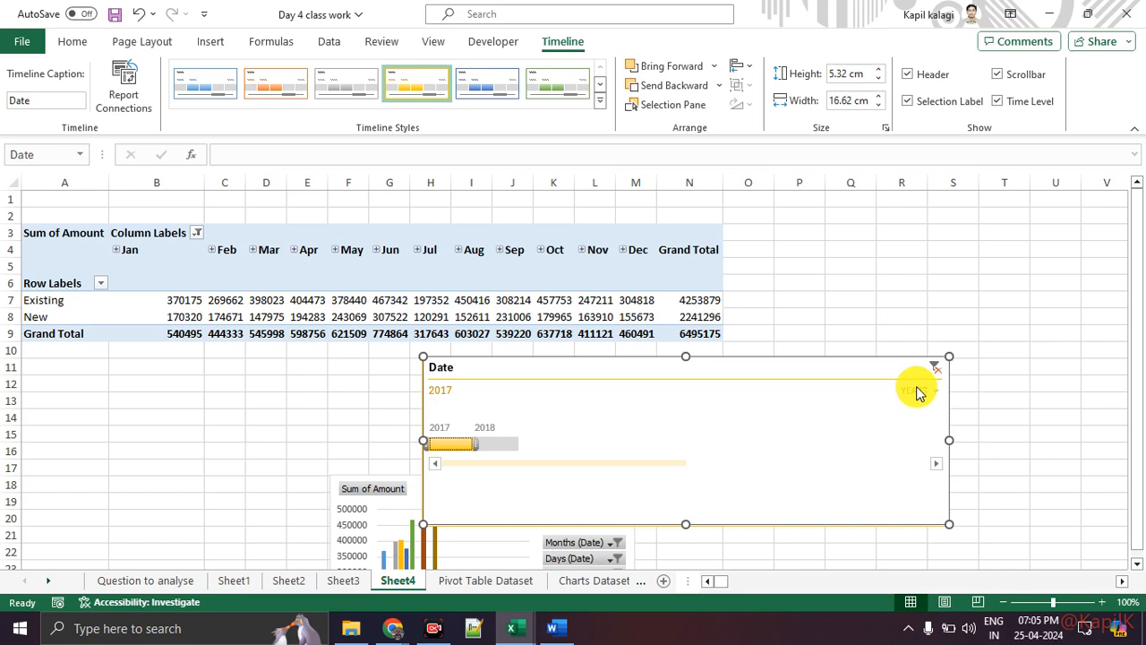
# Return the timeline to Quarters and filter the pivot to Q2 2017, giving Apr–Jun totalling 1995129.
pyautogui.click(918, 391)
pyautogui.click(927, 438)
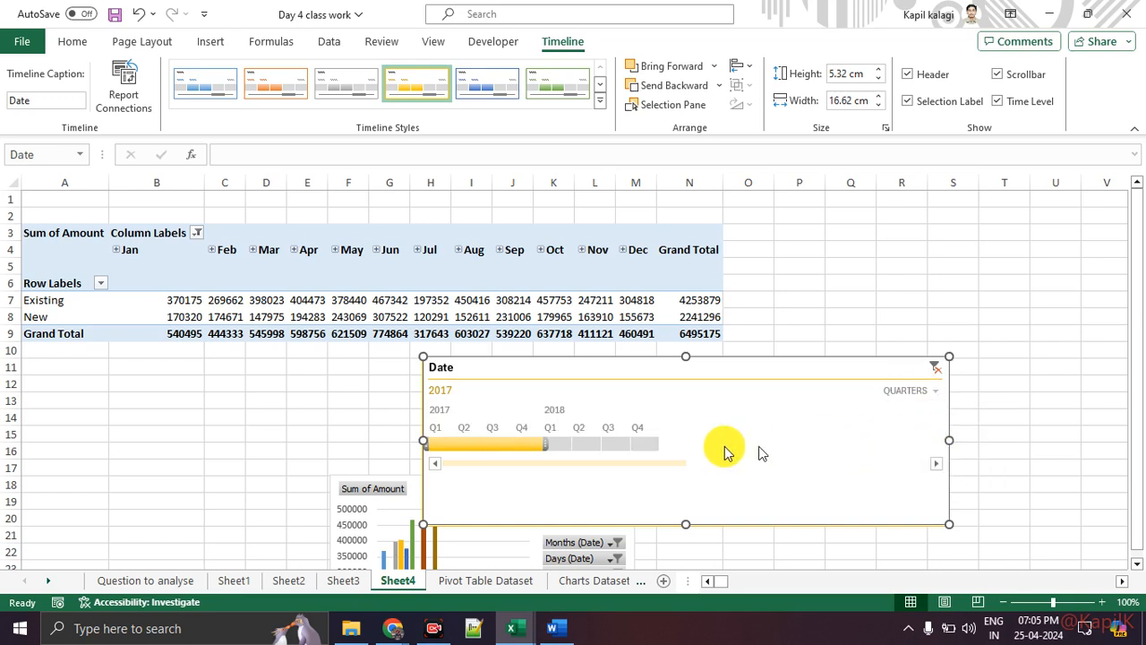
pyautogui.click(577, 445)
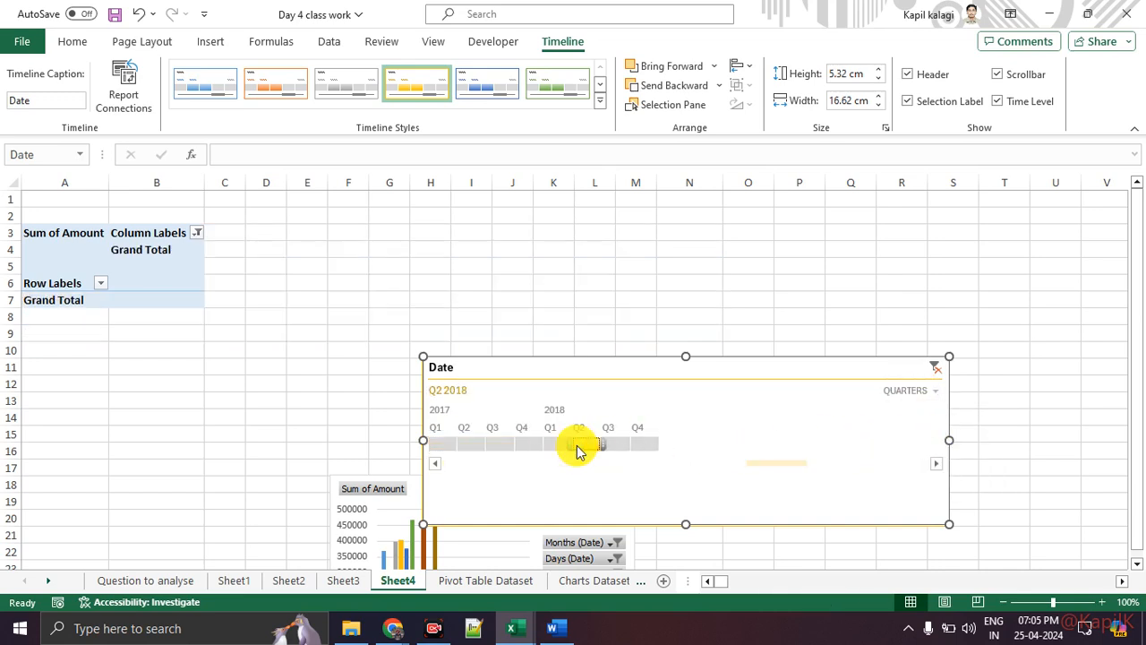
pyautogui.click(499, 445)
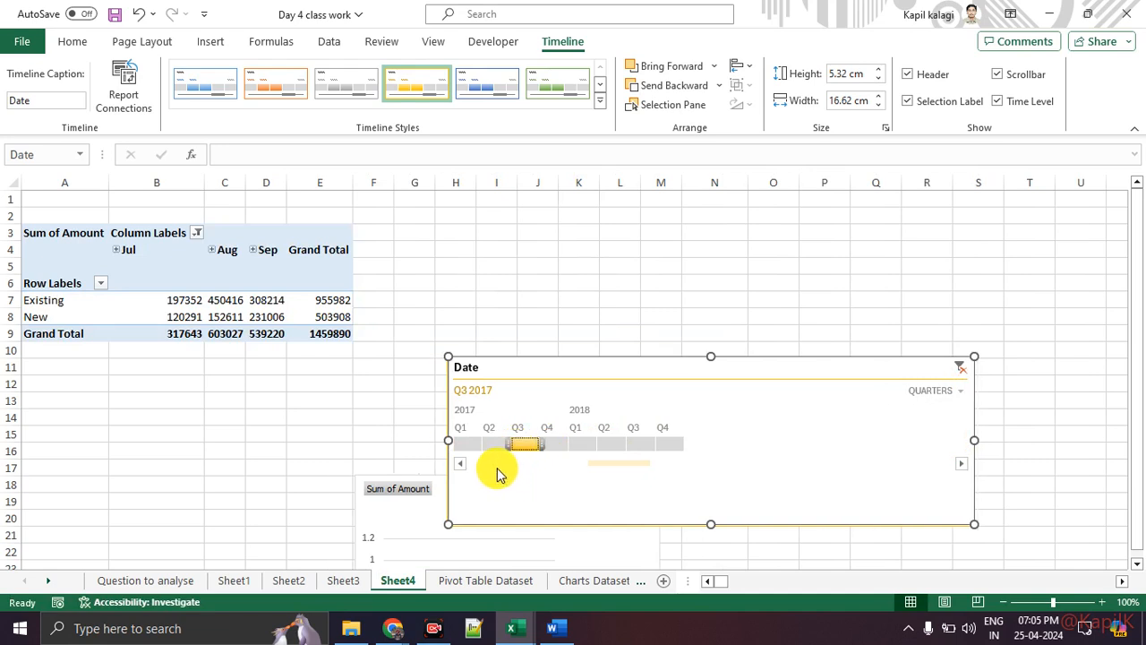
pyautogui.click(488, 445)
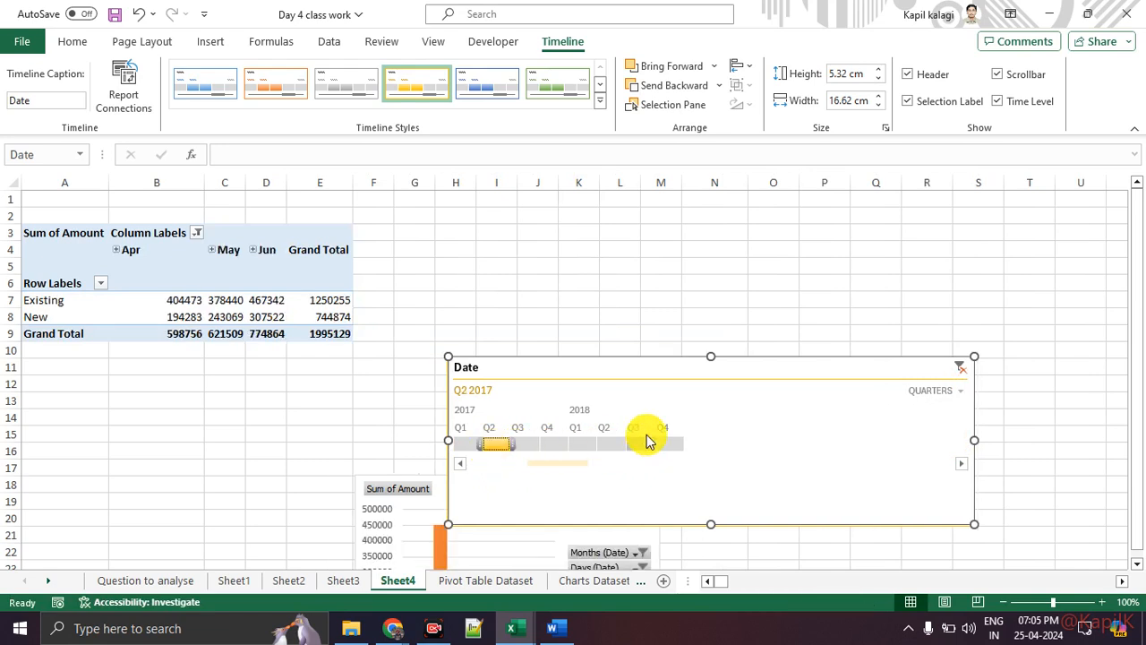
pyautogui.click(419, 505)
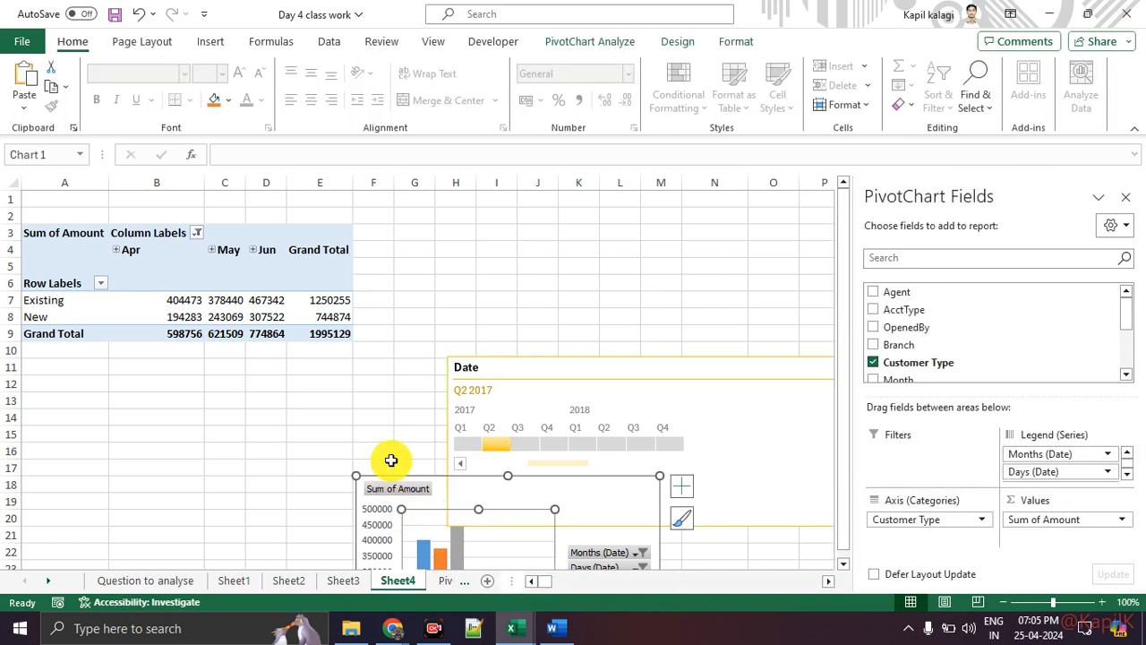
# Move the Date timeline beside the pivot and filter to Q3 2017, giving Jul–Sep totalling 1459890.
pyautogui.moveTo(606, 366); pyautogui.dragTo(514, 259)
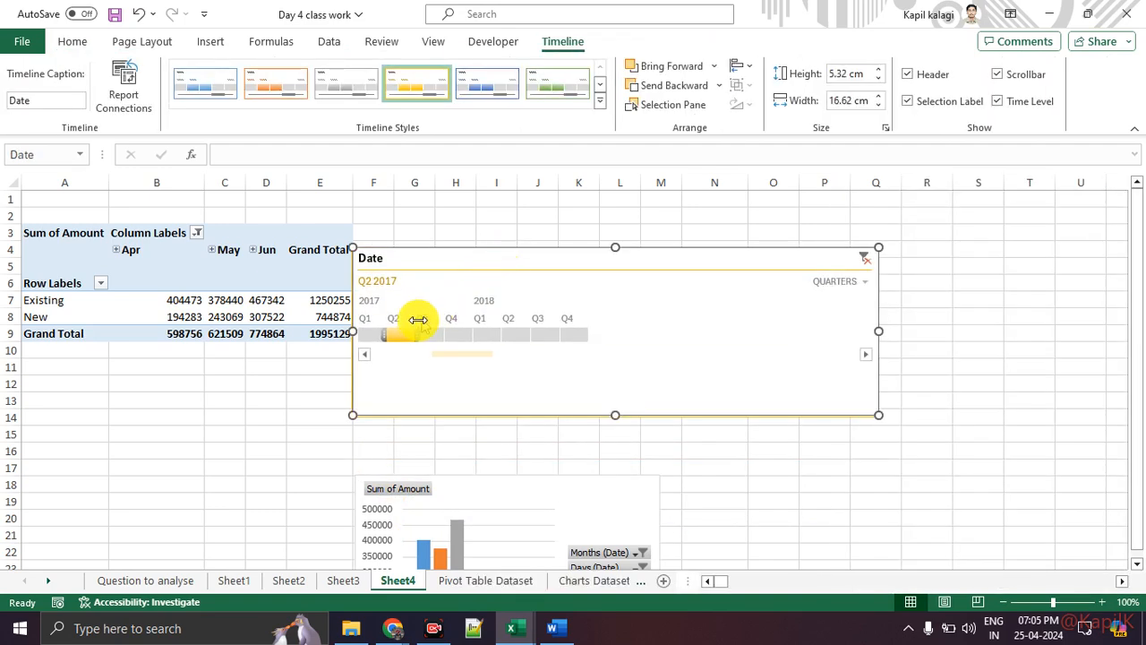
pyautogui.moveTo(421, 333); pyautogui.dragTo(437, 333)
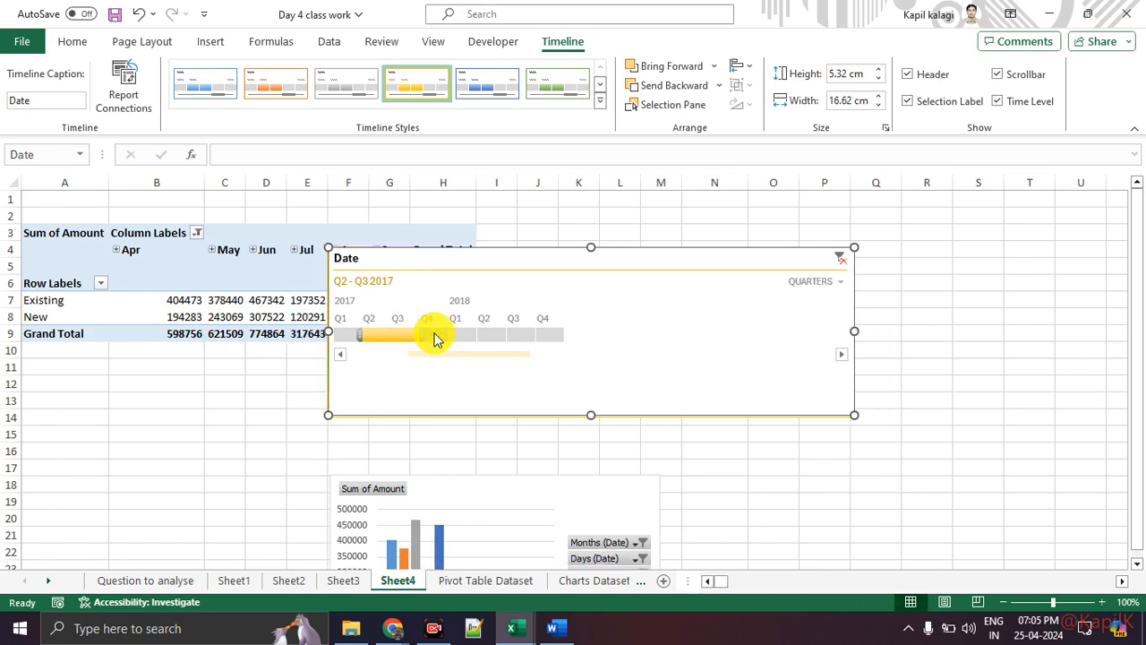
pyautogui.moveTo(430, 339); pyautogui.dragTo(382, 336)
pyautogui.click(428, 338)
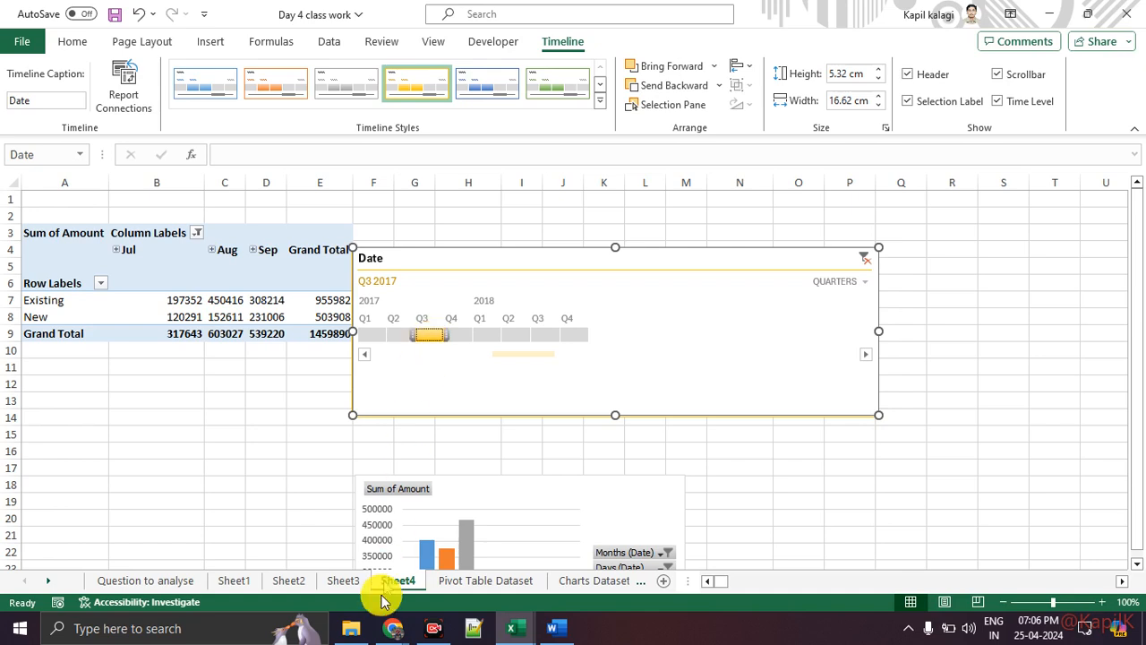
pyautogui.moveTo(392, 628)
pyautogui.click(295, 550)
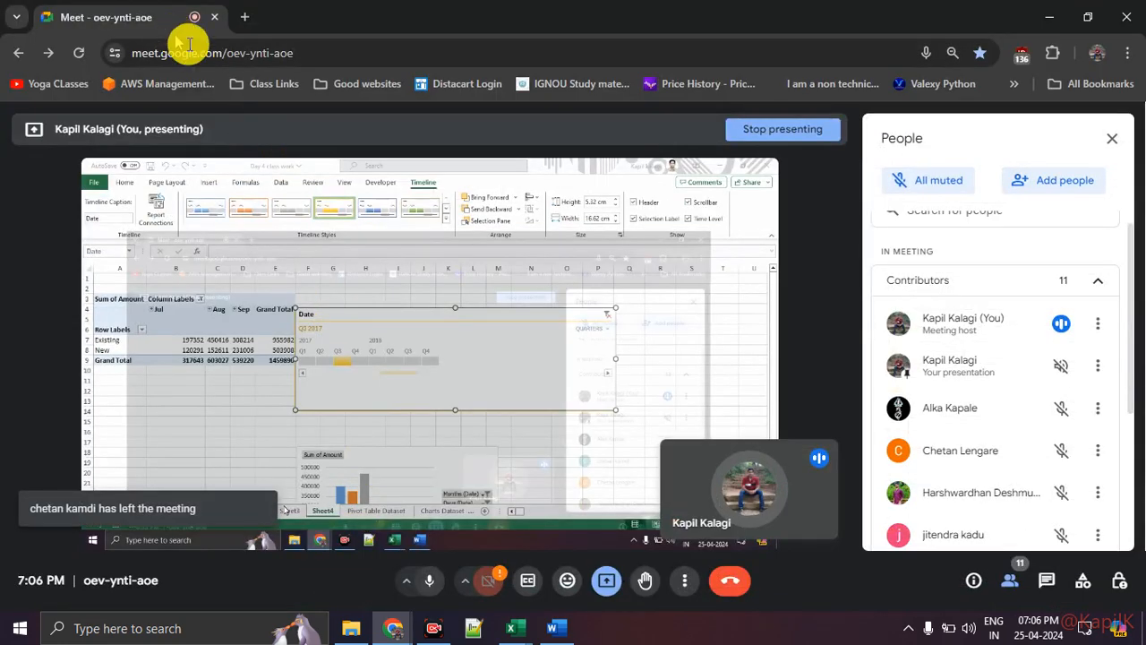
pyautogui.scroll(-3, 1034, 439)
pyautogui.scroll(2, 1034, 441)
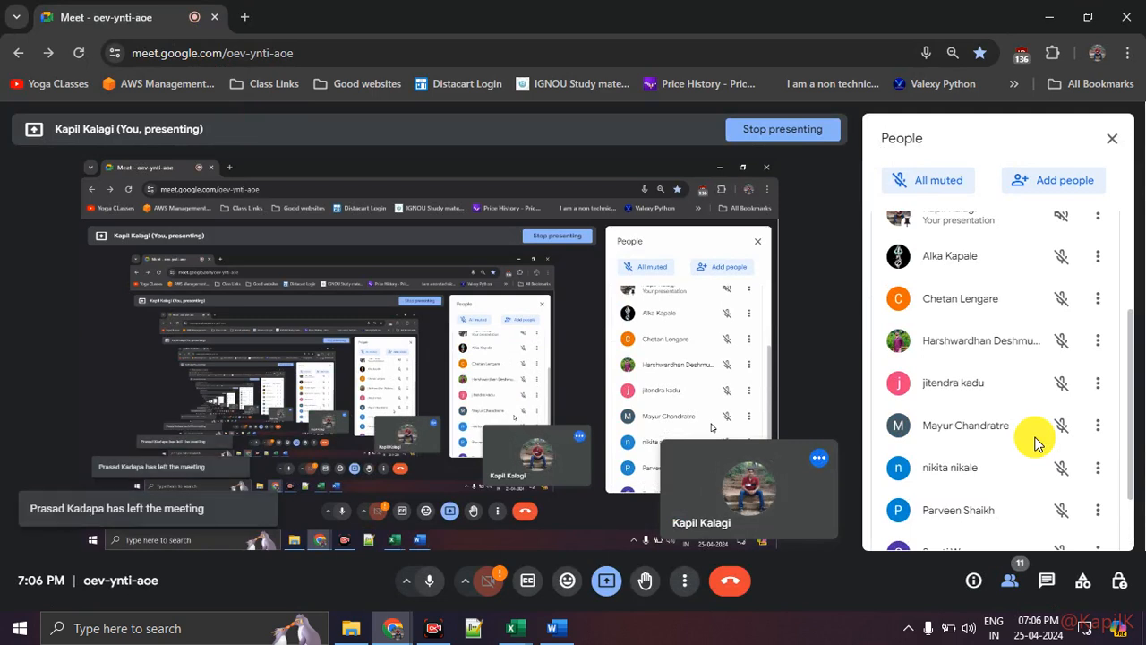
pyautogui.scroll(-2, 1034, 441)
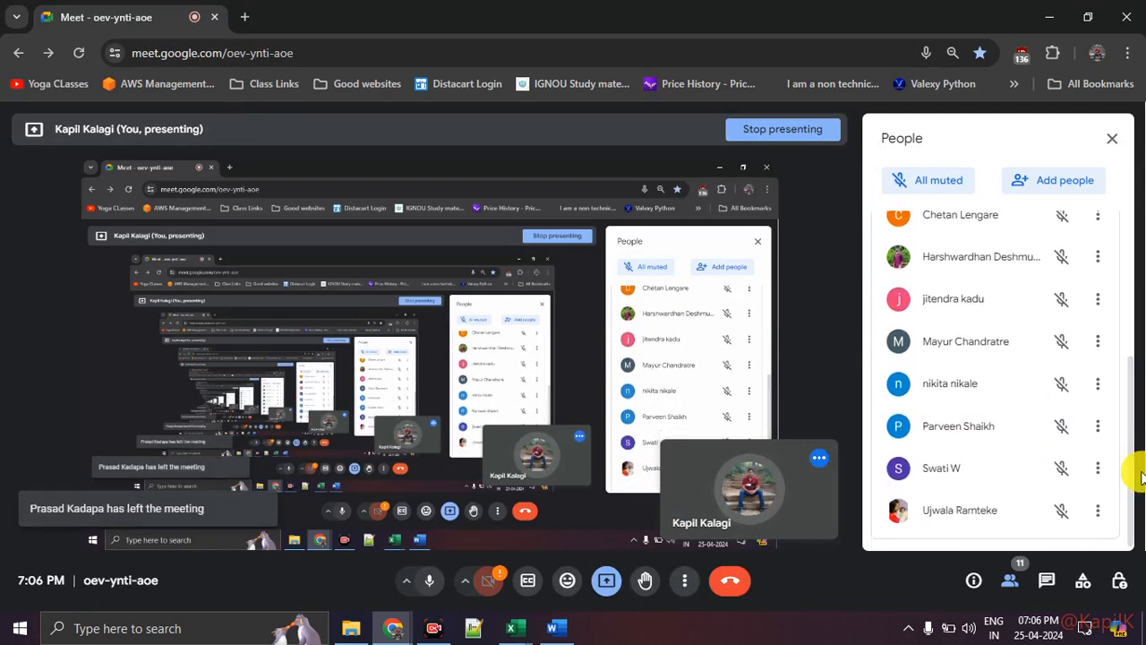
pyautogui.moveTo(1132, 472); pyautogui.dragTo(1130, 463)
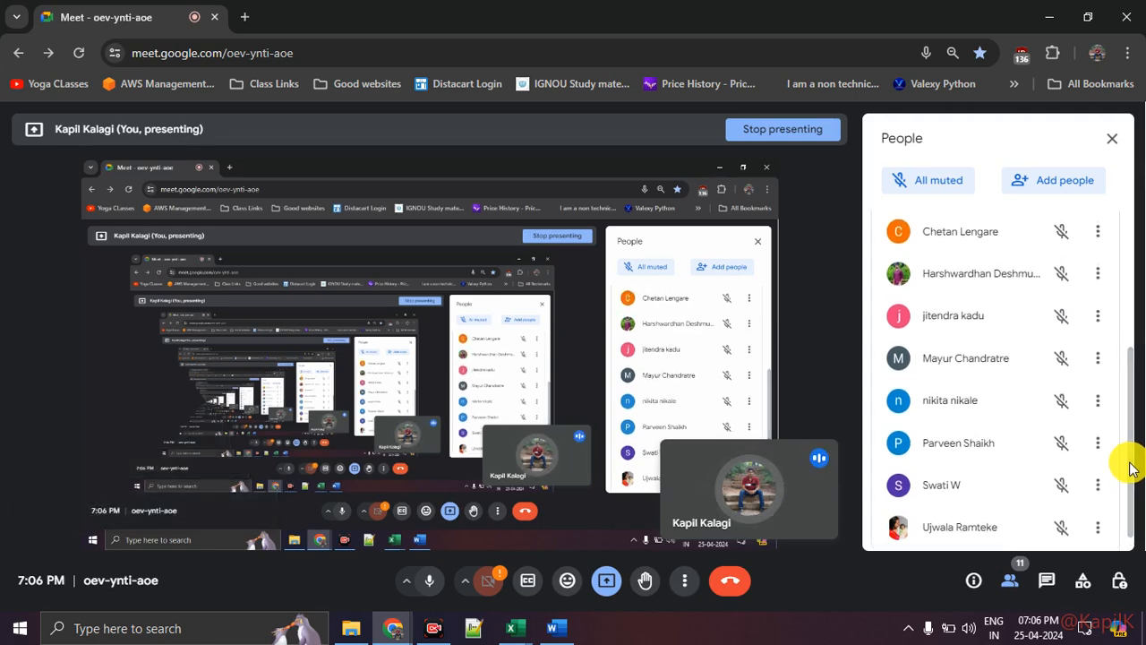
pyautogui.moveTo(1132, 468); pyautogui.dragTo(1131, 366)
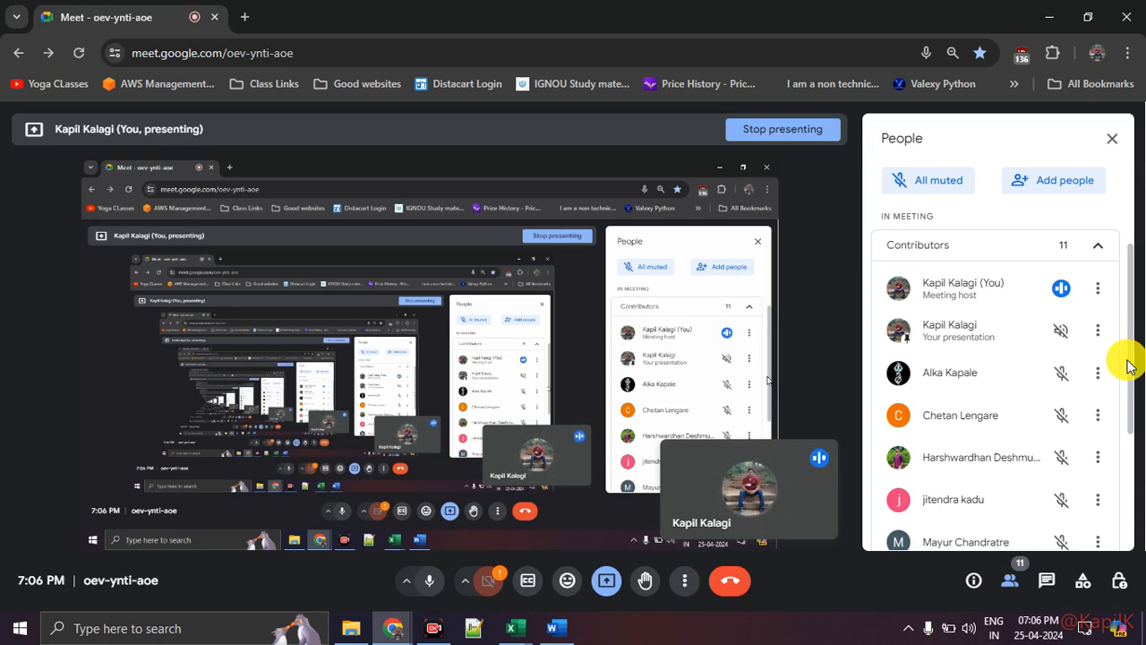
pyautogui.hotkey('alt', 'Tab')
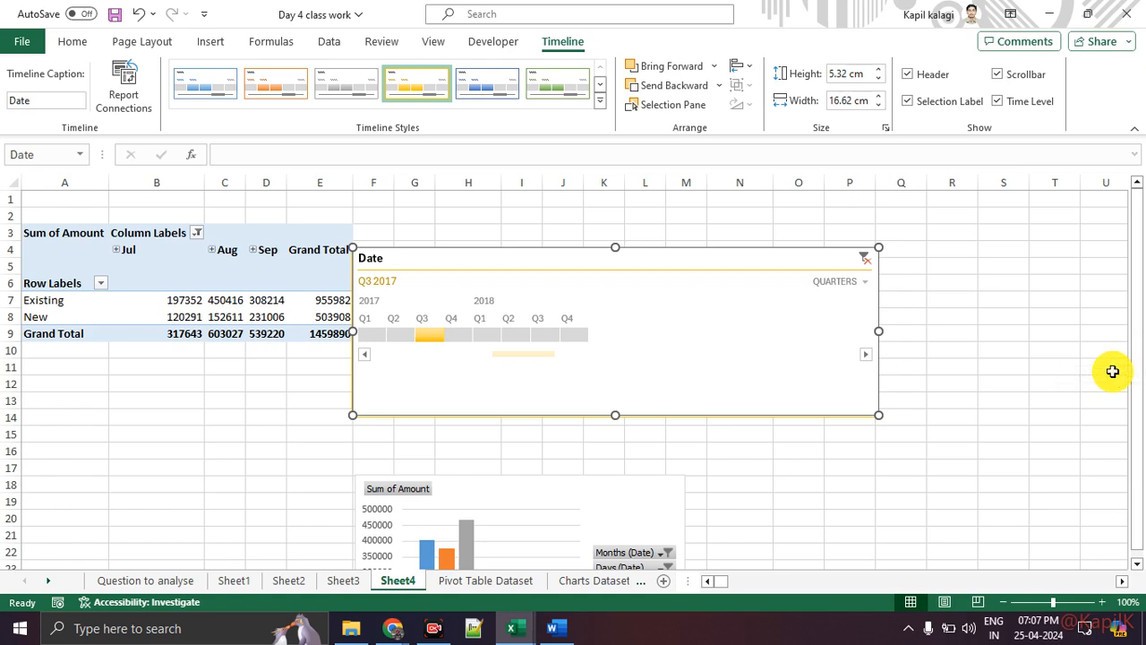
# Move the Date timeline higher and further right, then show the Question to analyse sheet.
pyautogui.click(277, 432)
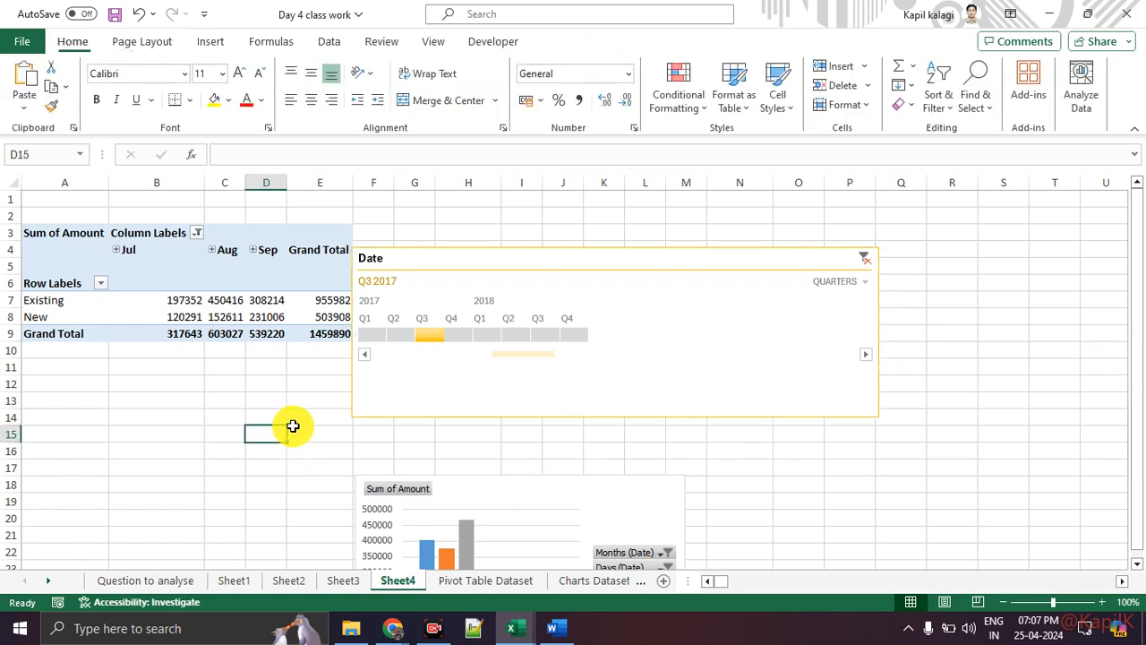
pyautogui.moveTo(461, 261); pyautogui.dragTo(543, 233)
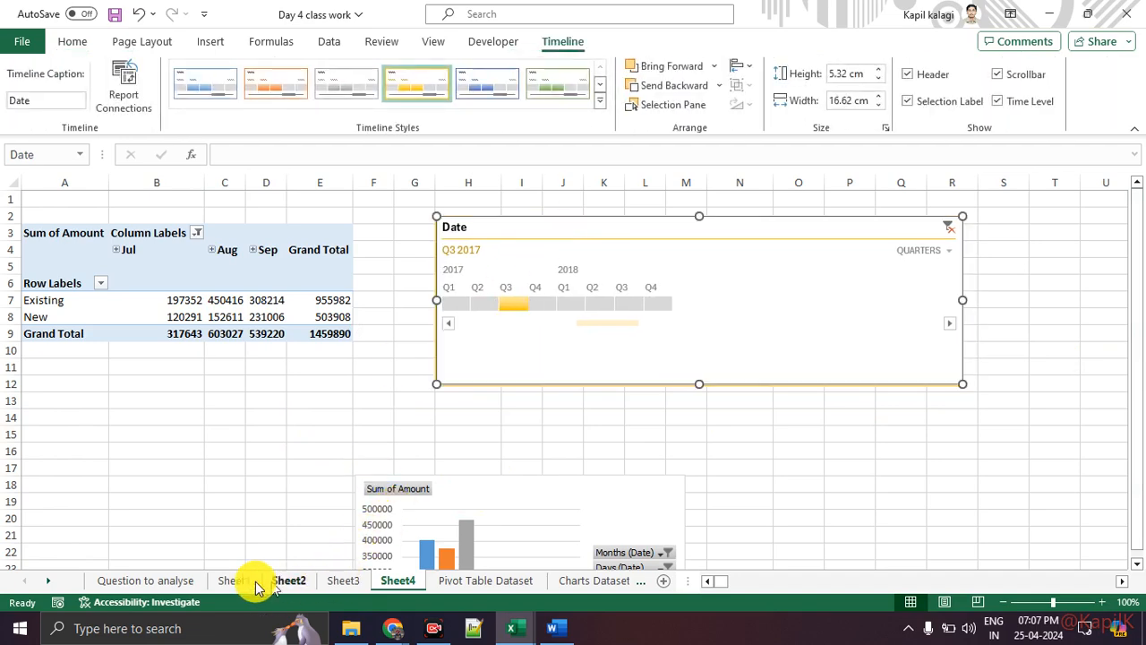
pyautogui.click(168, 582)
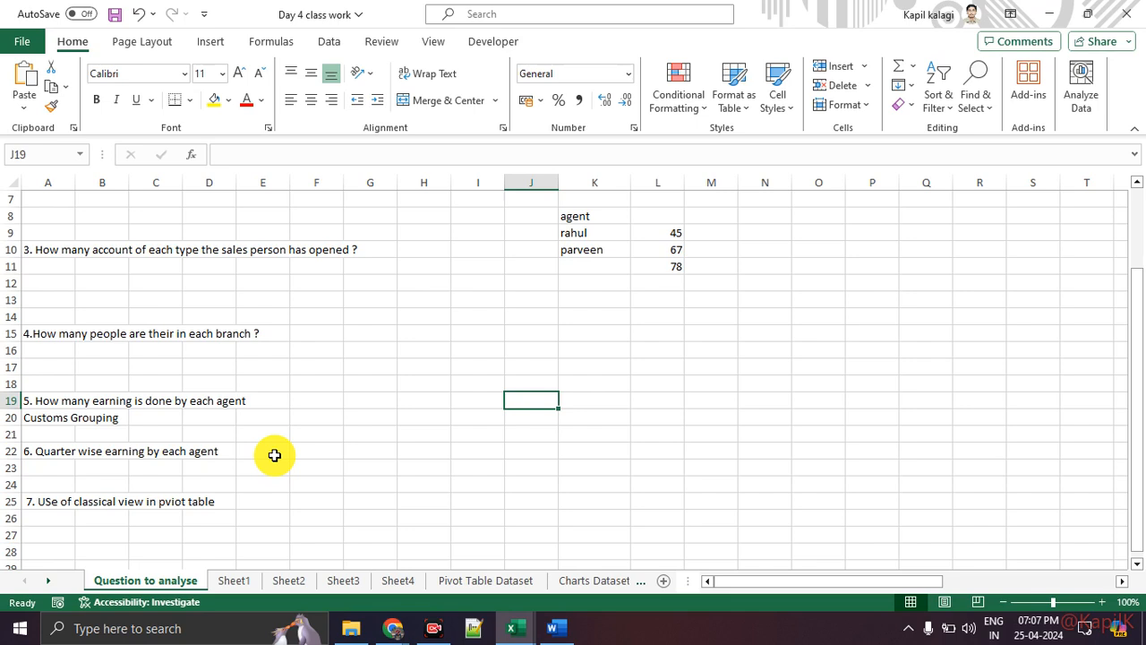
# Return to the Day 5 class work workbook's Question to analyse sheet and select cell A17.
pyautogui.click(519, 629)
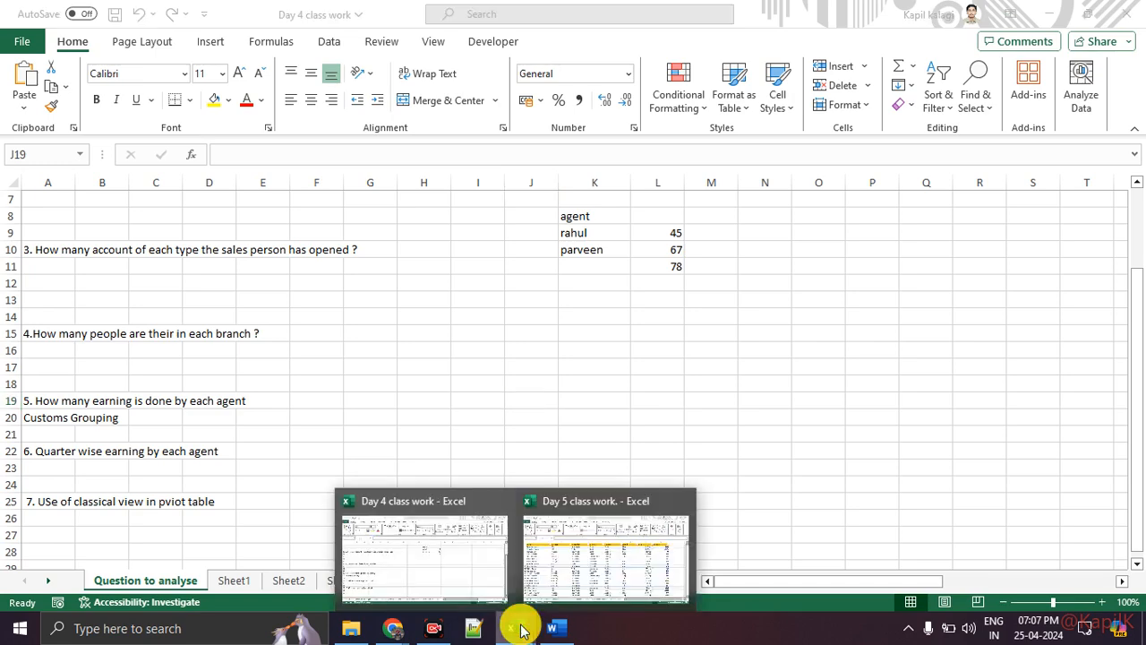
pyautogui.click(573, 582)
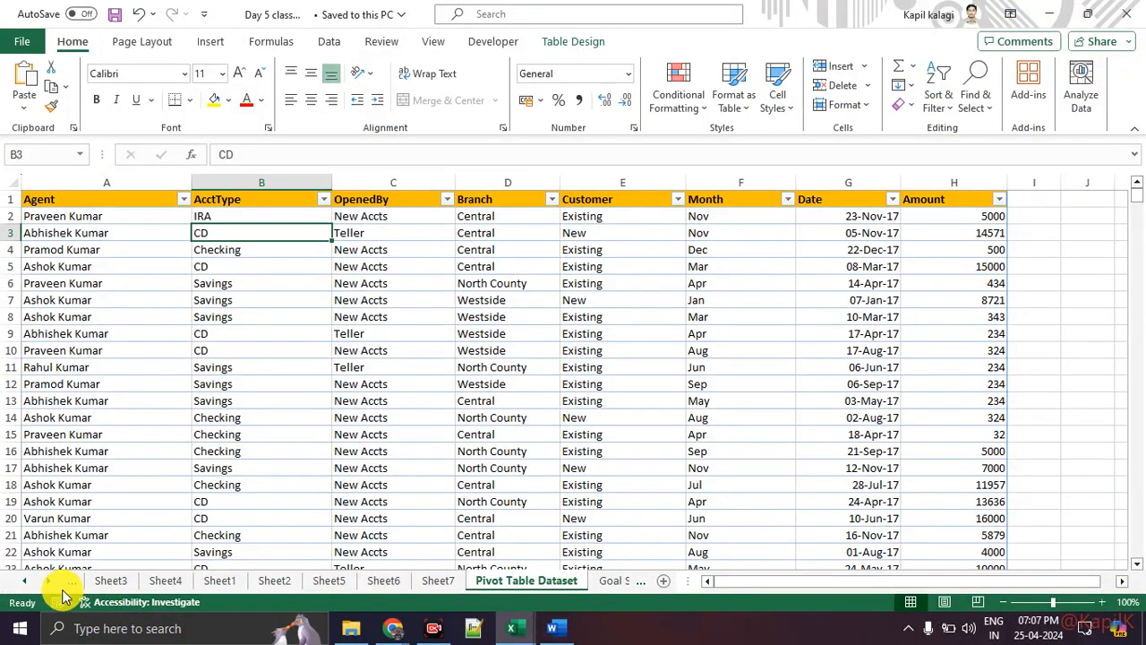
pyautogui.click(25, 580)
pyautogui.click(151, 581)
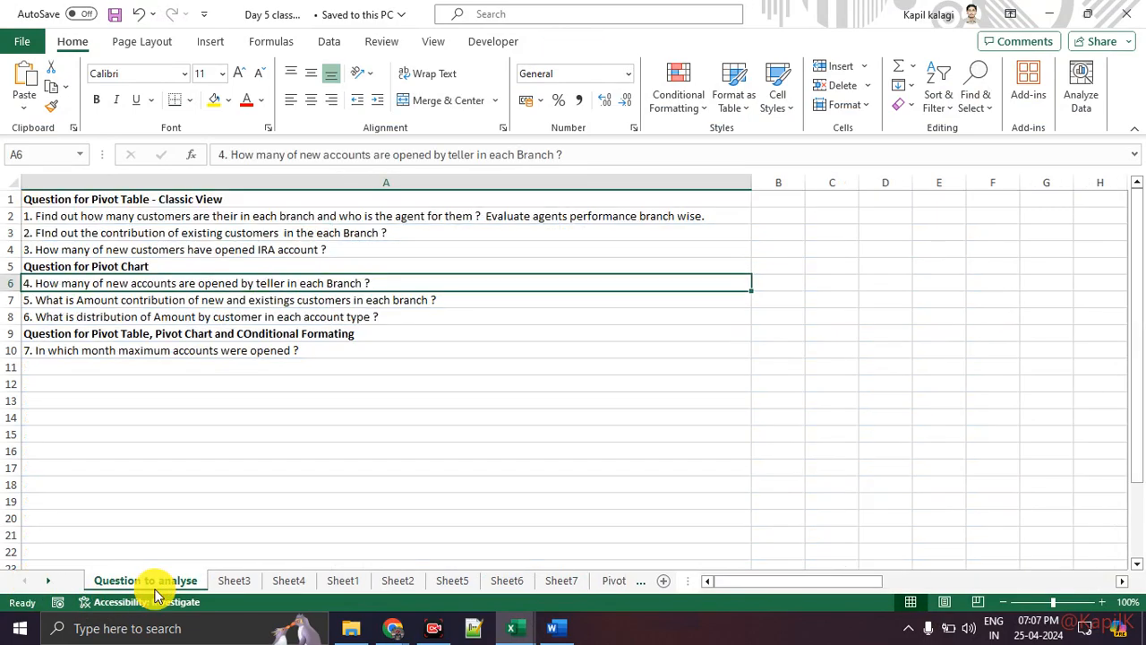
pyautogui.click(117, 471)
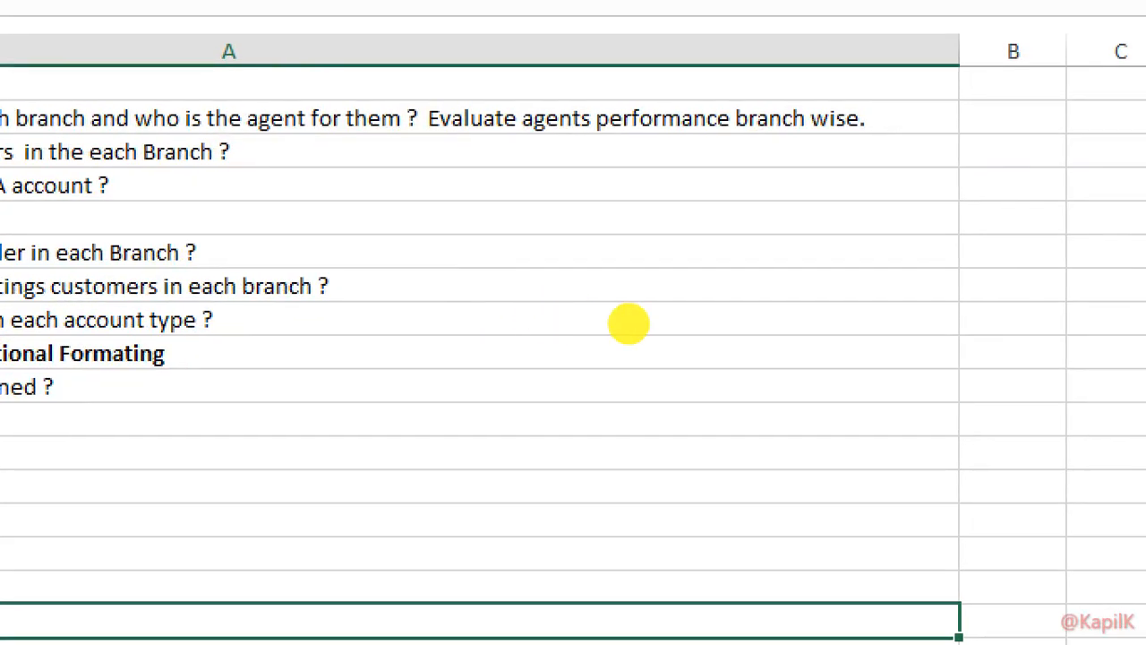
# Underline the later questions in red ink and sketch lines illustrating pivot columns.
pyautogui.moveTo(591, 325); pyautogui.dragTo(731, 325)
pyautogui.moveTo(579, 382); pyautogui.dragTo(736, 390)
pyautogui.moveTo(587, 426); pyautogui.dragTo(714, 448)
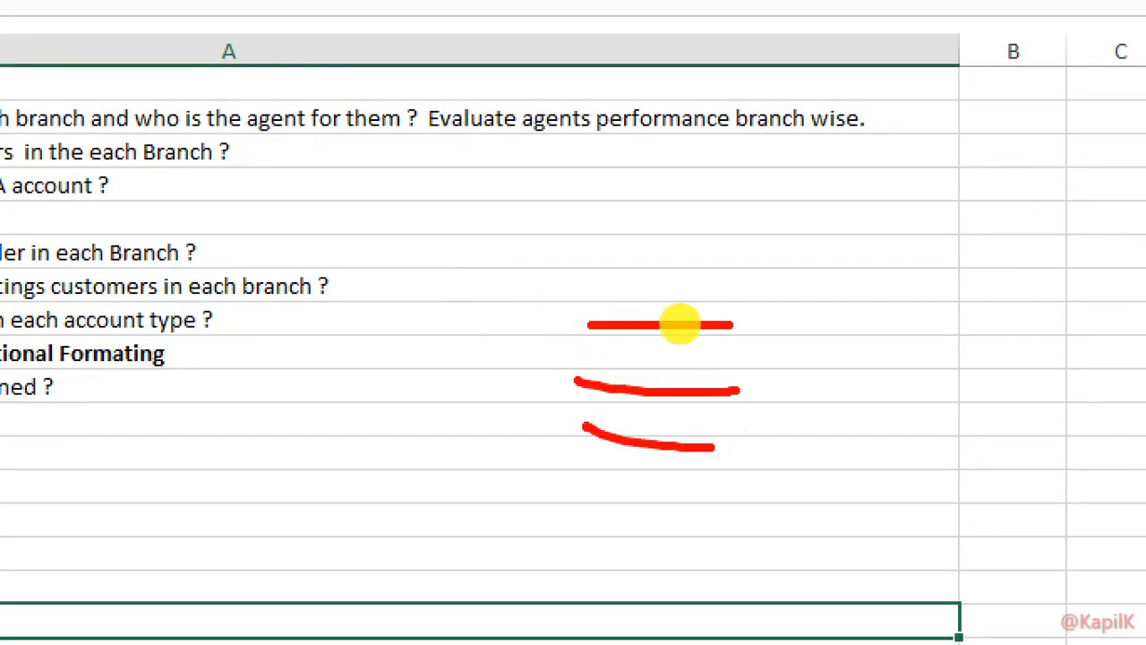
pyautogui.moveTo(824, 189); pyautogui.dragTo(820, 318)
pyautogui.moveTo(947, 197); pyautogui.dragTo(934, 308)
pyautogui.moveTo(1067, 197); pyautogui.dragTo(1072, 315)
# Mark red dots across the sketch to illustrate pivot cells.
pyautogui.click(829, 386)
pyautogui.click(951, 364)
pyautogui.click(1057, 381)
pyautogui.click(833, 459)
pyautogui.click(970, 443)
pyautogui.click(1055, 463)
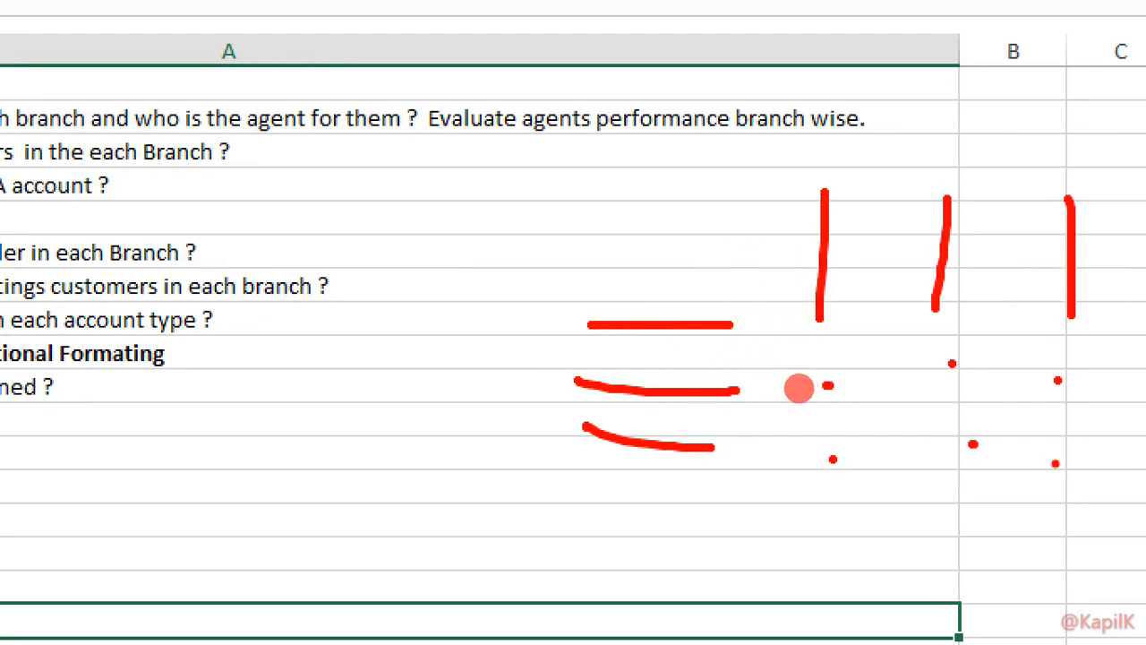
pyautogui.click(1045, 458)
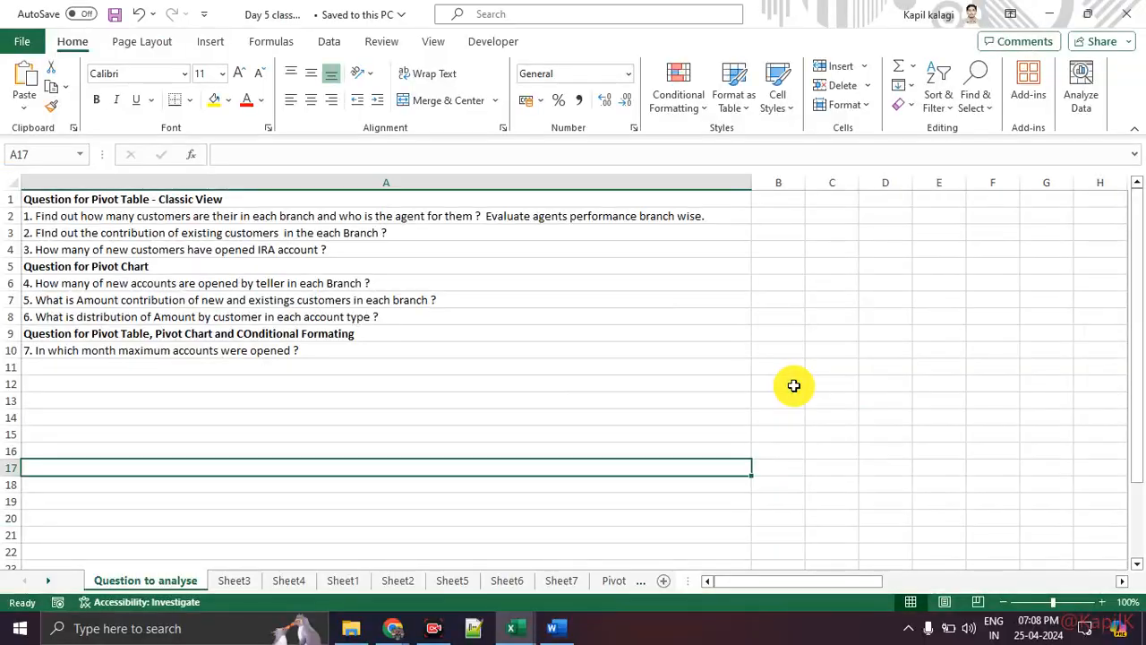
# At 110% zoom on the Pivot Table Dataset sheet, insert PivotTable6 on a new worksheet.
pyautogui.click(614, 582)
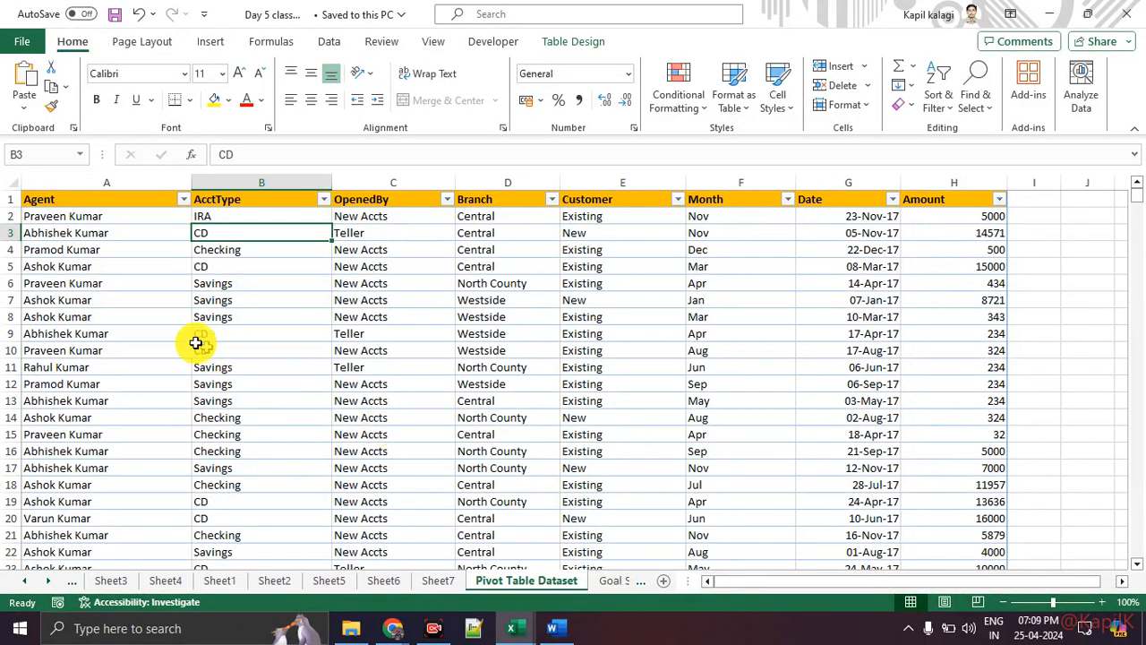
pyautogui.click(1108, 601)
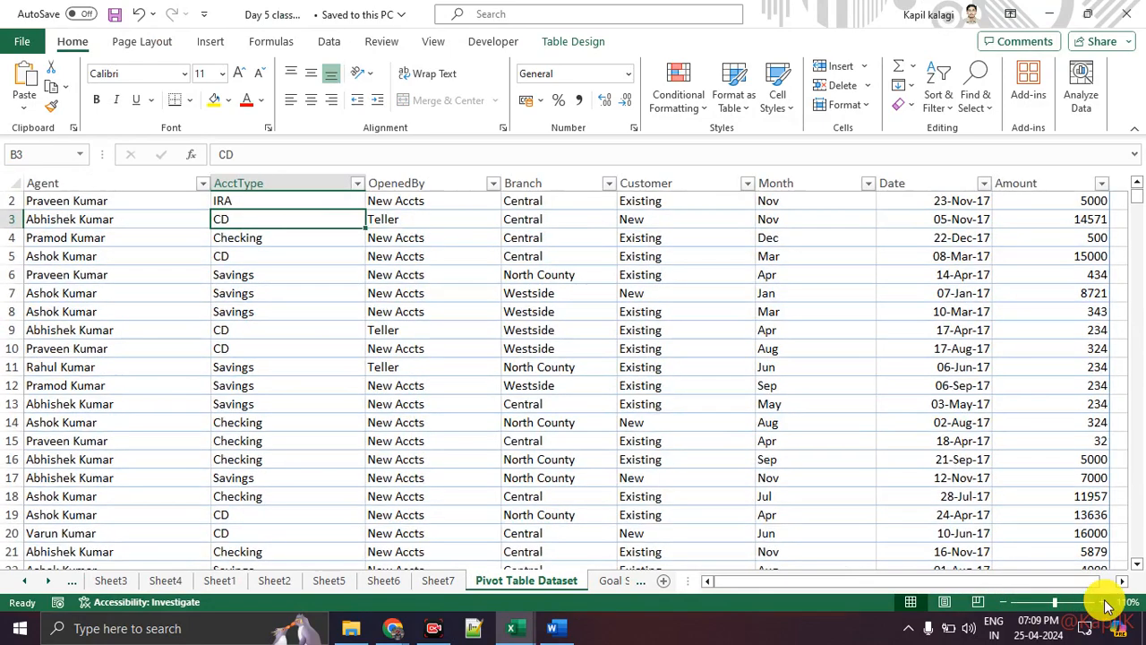
pyautogui.scroll(1, 347, 336)
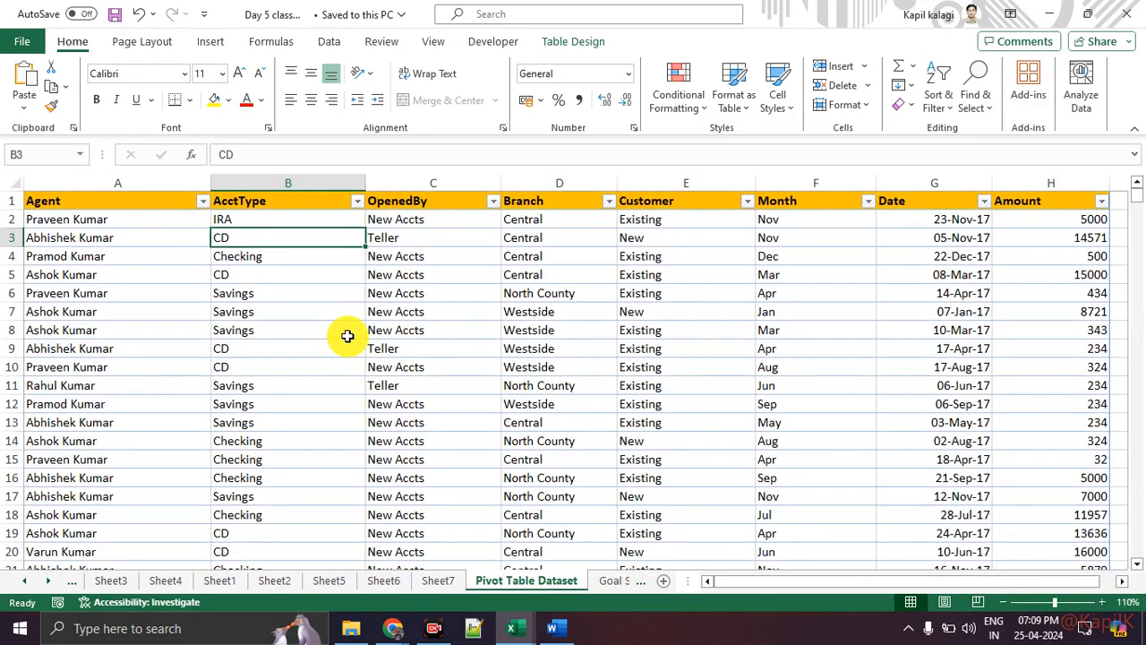
pyautogui.click(211, 45)
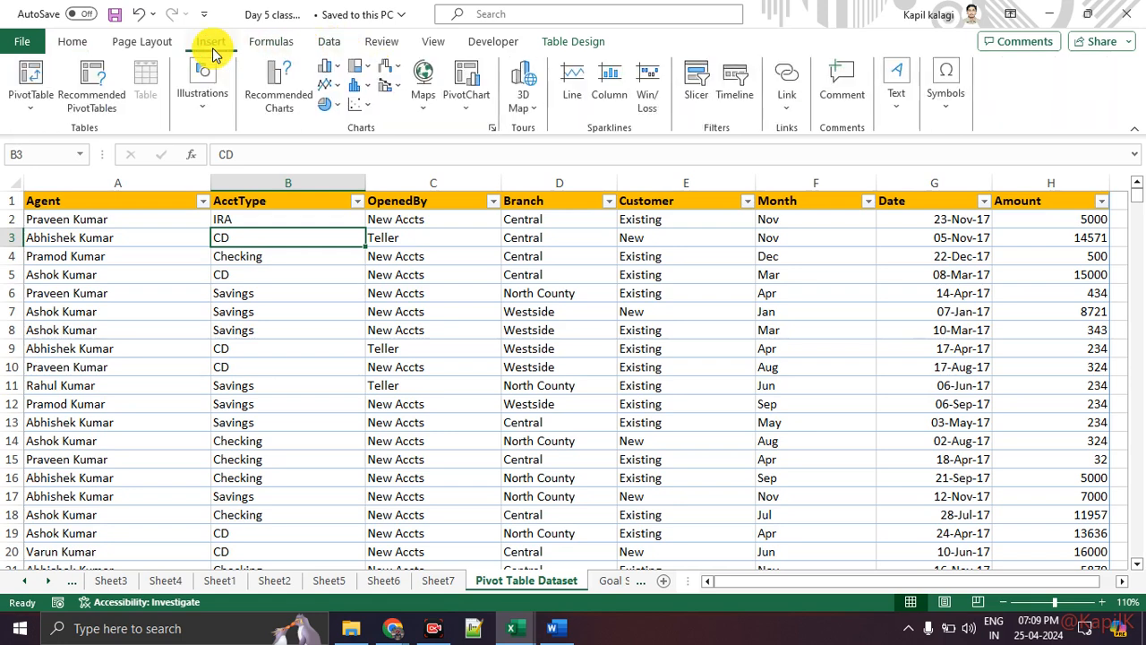
pyautogui.click(31, 81)
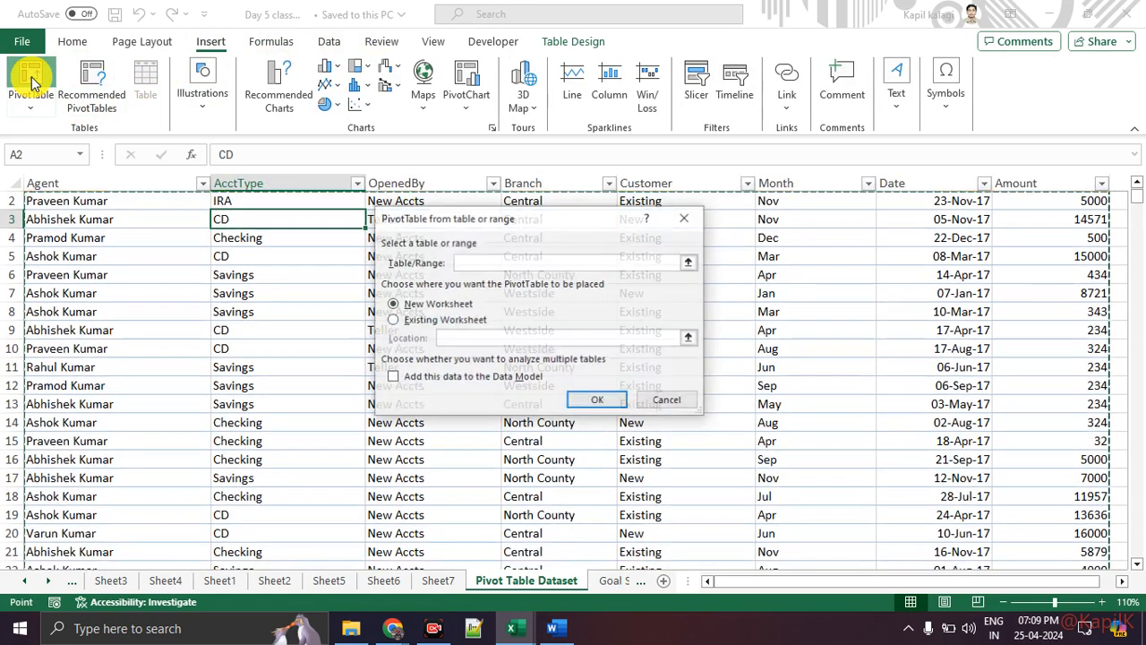
pyautogui.click(582, 397)
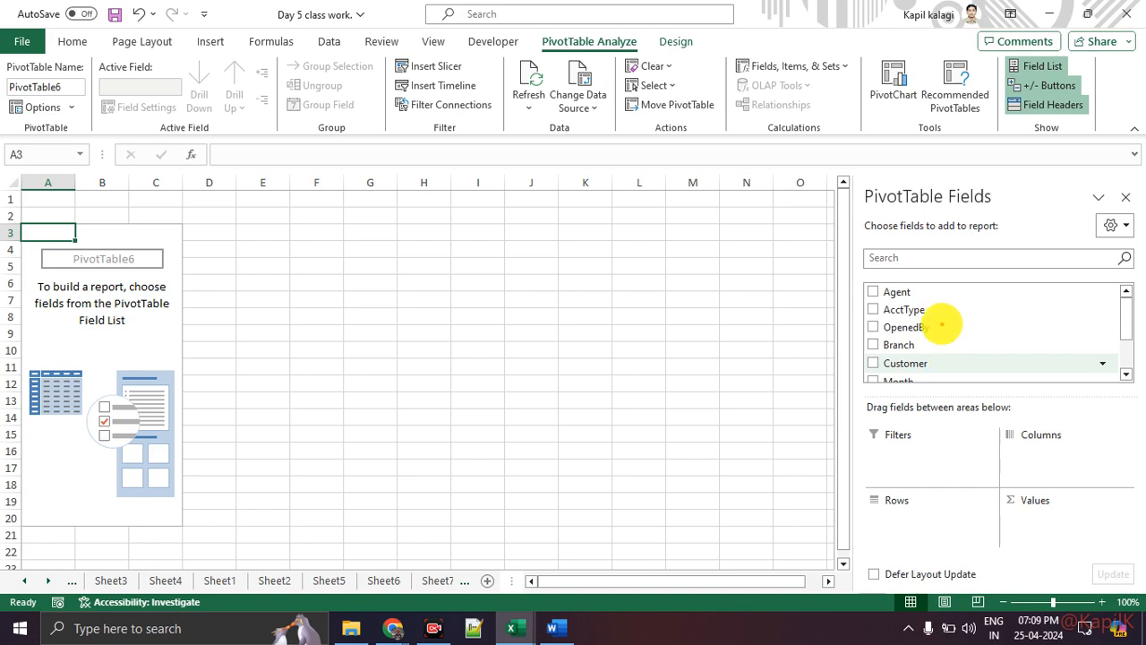
pyautogui.moveTo(951, 325)
pyautogui.mouseDown()
pyautogui.moveTo(961, 326)
pyautogui.moveTo(936, 436)
pyautogui.moveTo(946, 433)
pyautogui.mouseUp()
pyautogui.moveTo(1001, 375)
pyautogui.mouseDown()
pyautogui.moveTo(999, 511)
pyautogui.moveTo(1014, 488)
pyautogui.mouseUp()
pyautogui.moveTo(193, 276); pyautogui.dragTo(277, 284)
pyautogui.moveTo(221, 346); pyautogui.dragTo(320, 383)
pyautogui.moveTo(367, 292)
pyautogui.mouseDown()
pyautogui.moveTo(305, 379)
pyautogui.moveTo(338, 275)
pyautogui.mouseUp()
pyautogui.press('Escape')
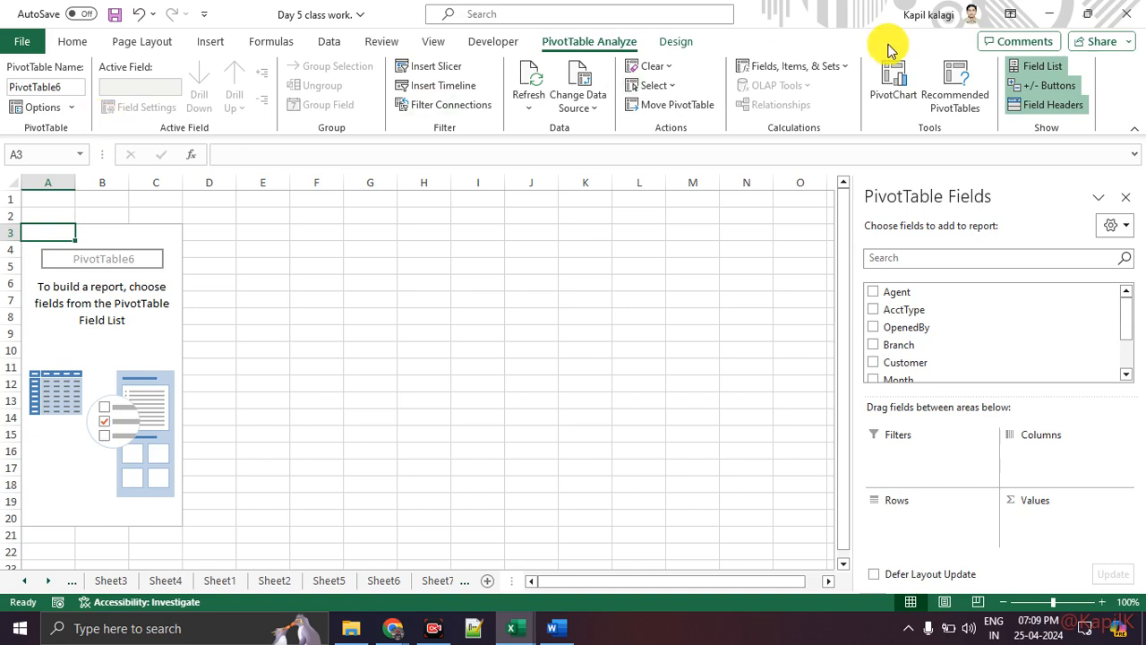
pyautogui.click(674, 43)
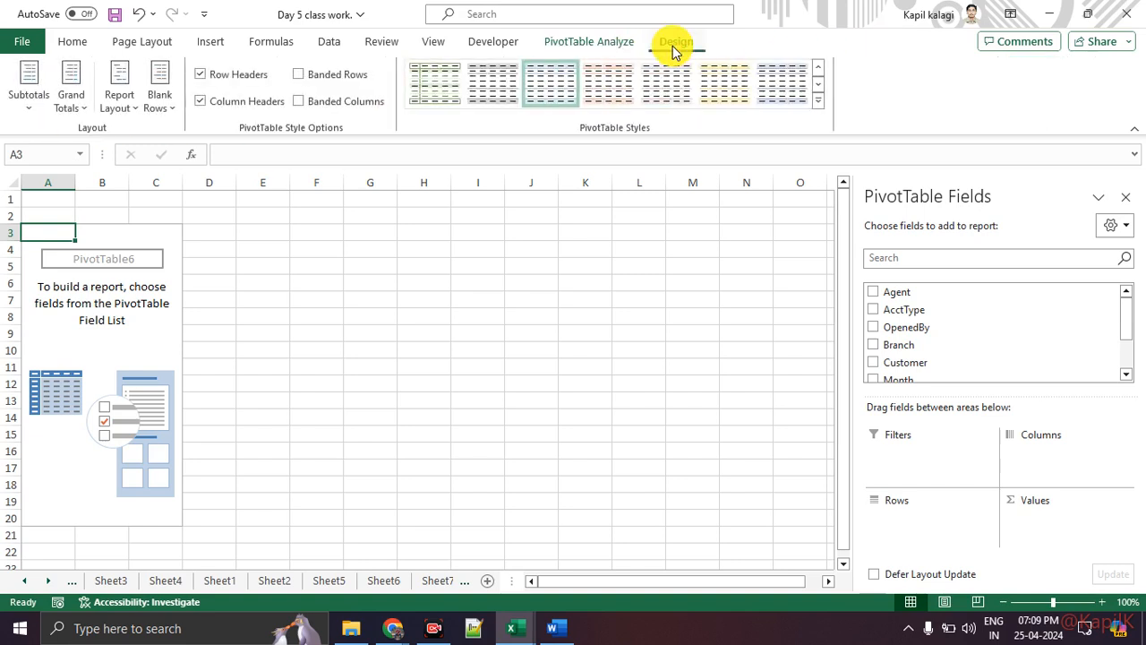
pyautogui.click(594, 43)
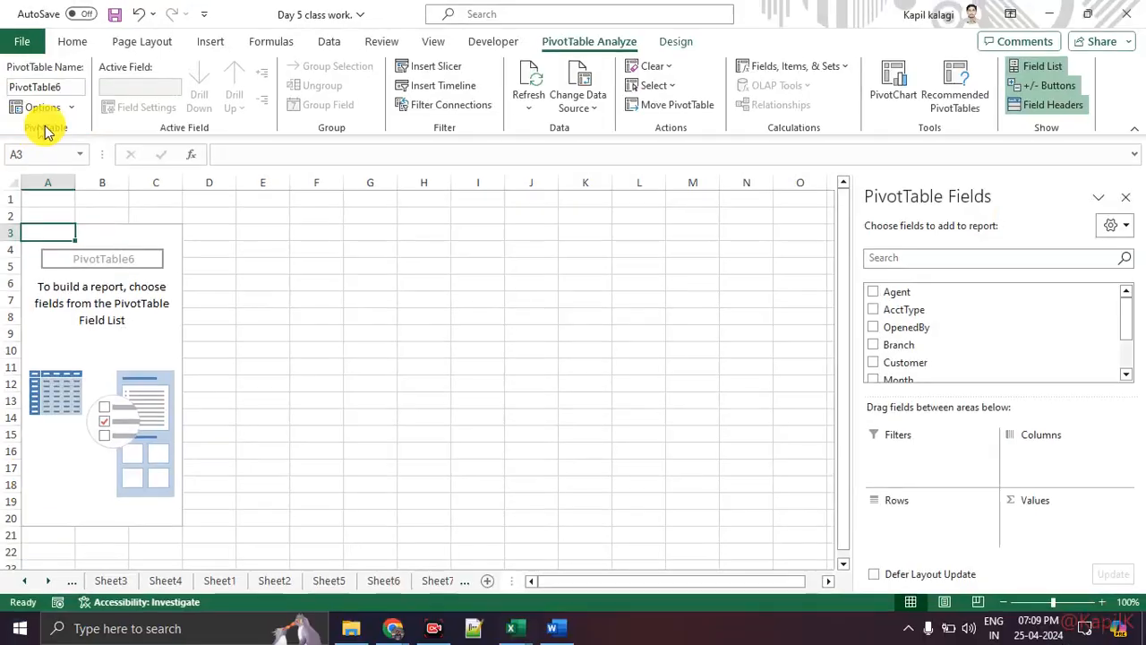
pyautogui.click(40, 108)
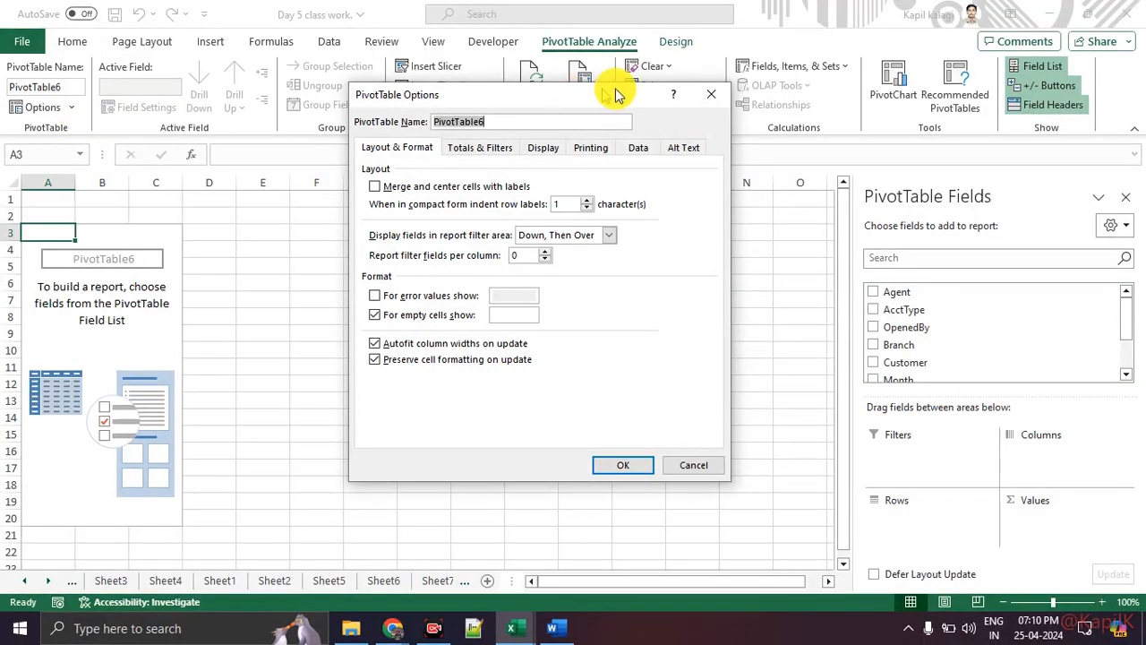
pyautogui.click(716, 97)
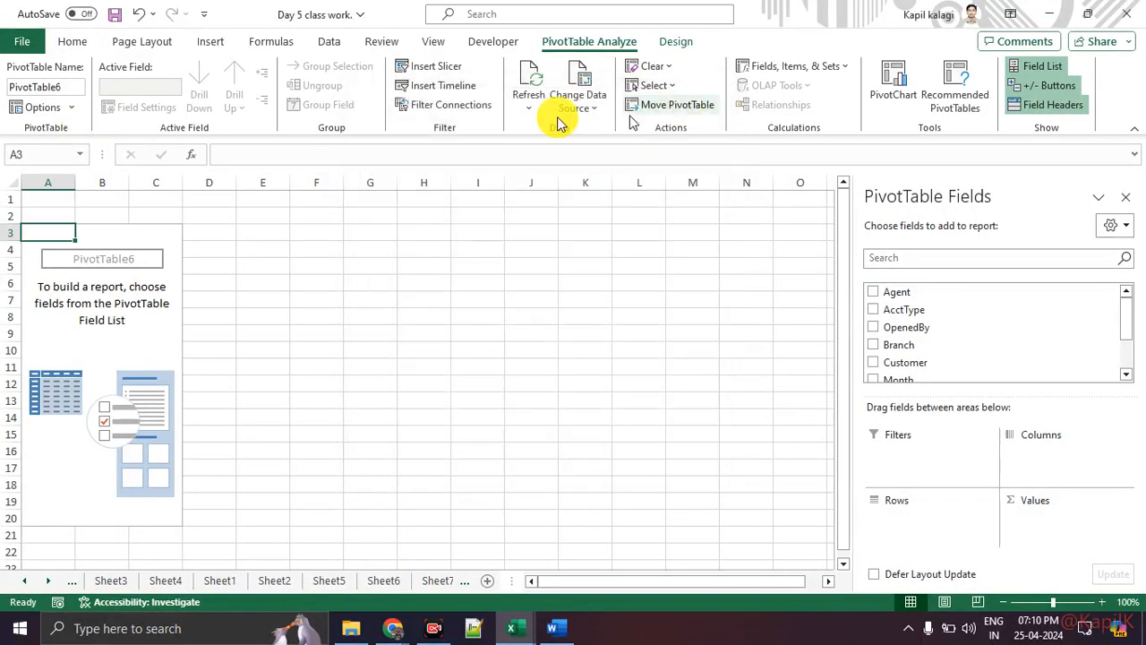
pyautogui.click(75, 107)
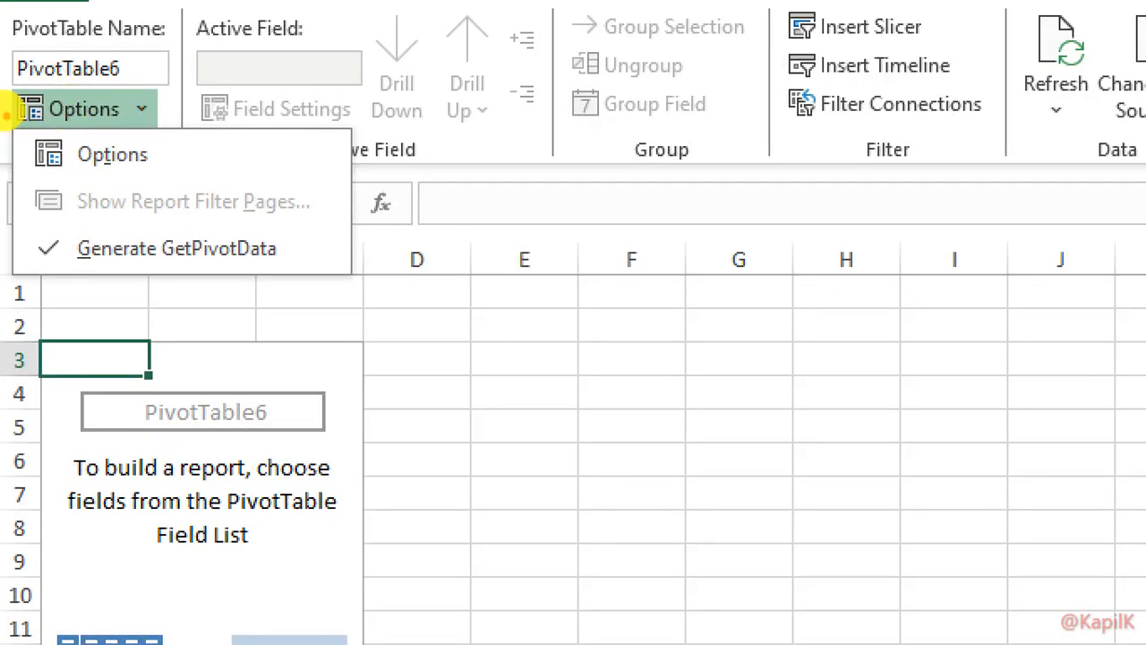
pyautogui.moveTo(4, 110); pyautogui.dragTo(63, 115)
pyautogui.moveTo(0, 137); pyautogui.dragTo(81, 145)
# Enable Classic PivotTable layout for PivotTable6 on the Display tab of PivotTable Options.
pyautogui.press('Escape')
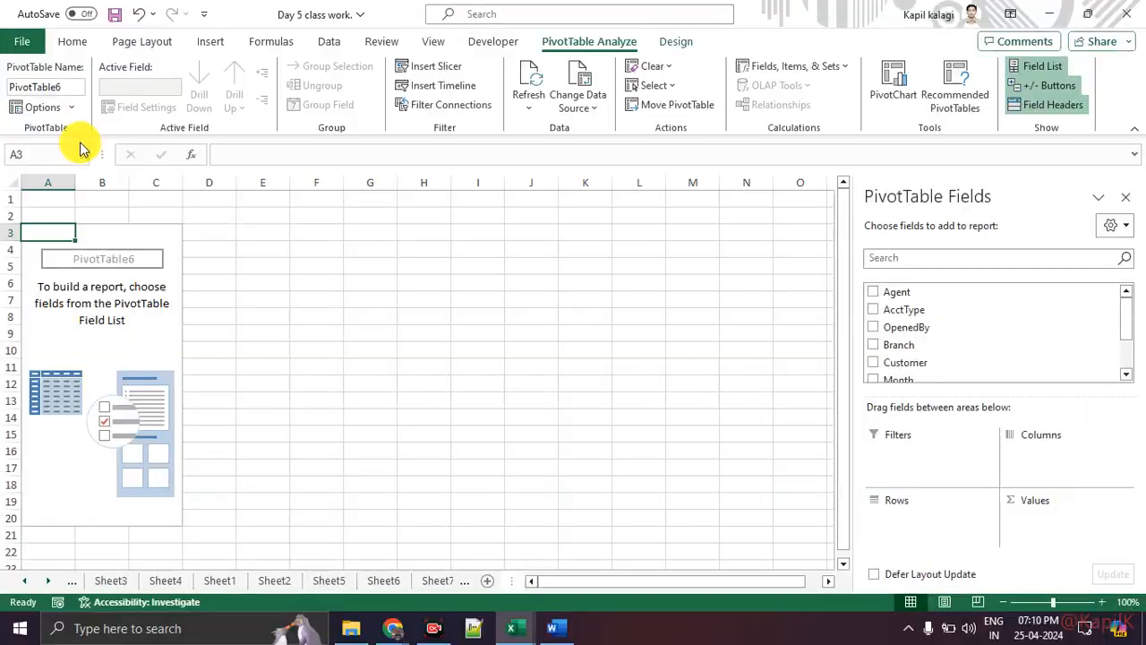
pyautogui.click(145, 110)
pyautogui.click(143, 163)
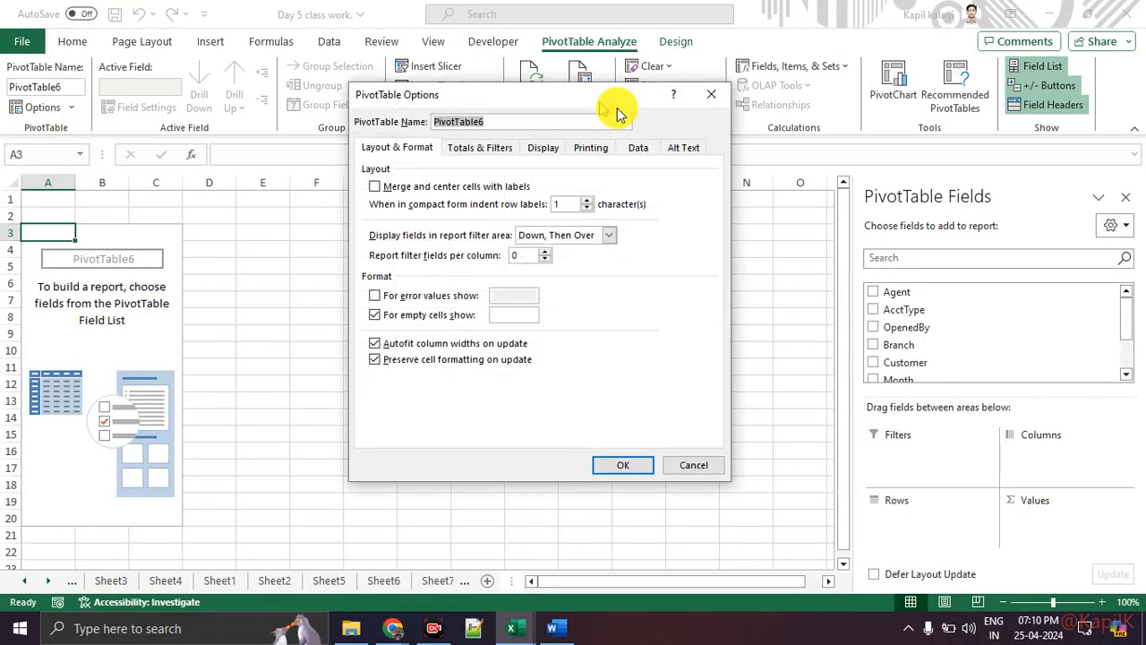
pyautogui.click(709, 95)
pyautogui.click(34, 106)
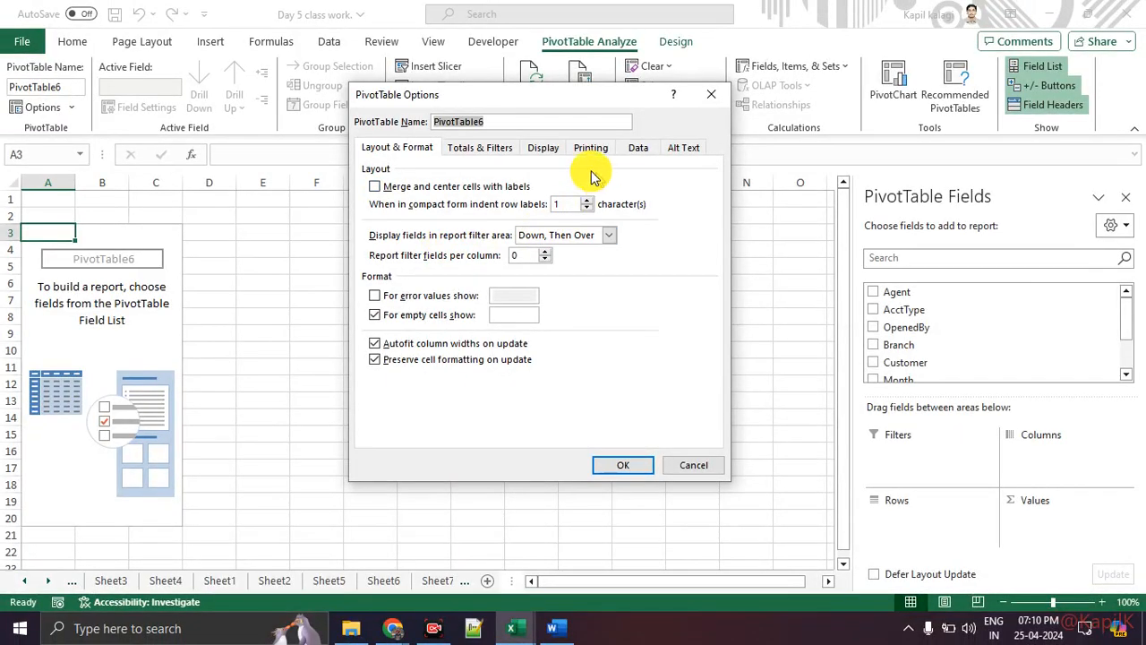
pyautogui.click(542, 148)
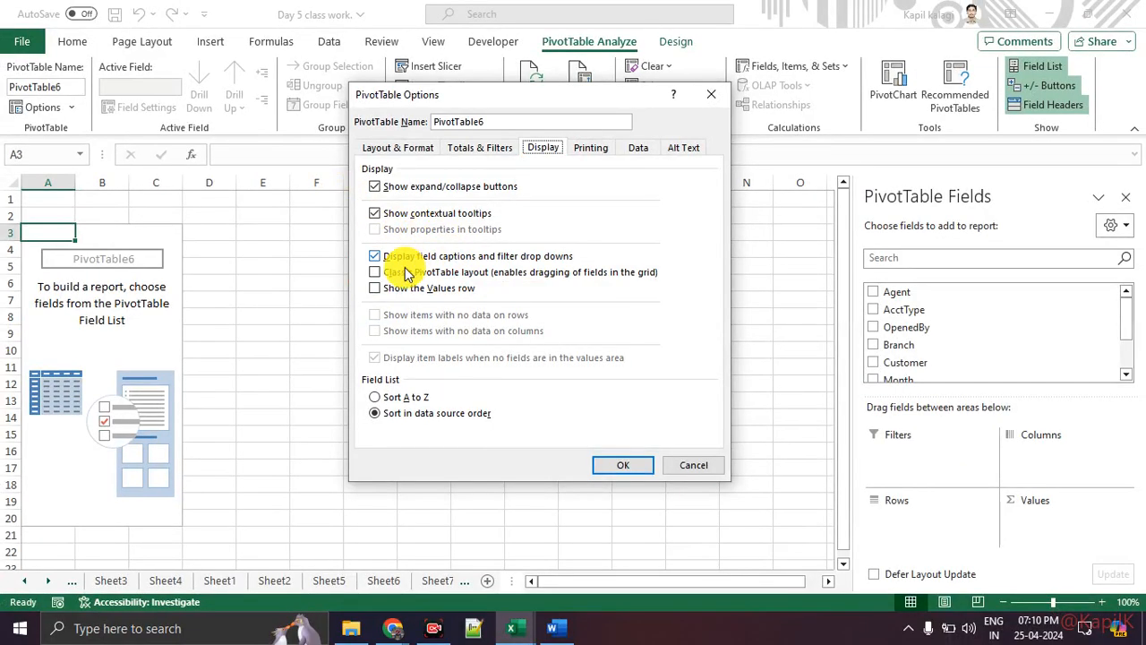
pyautogui.click(375, 274)
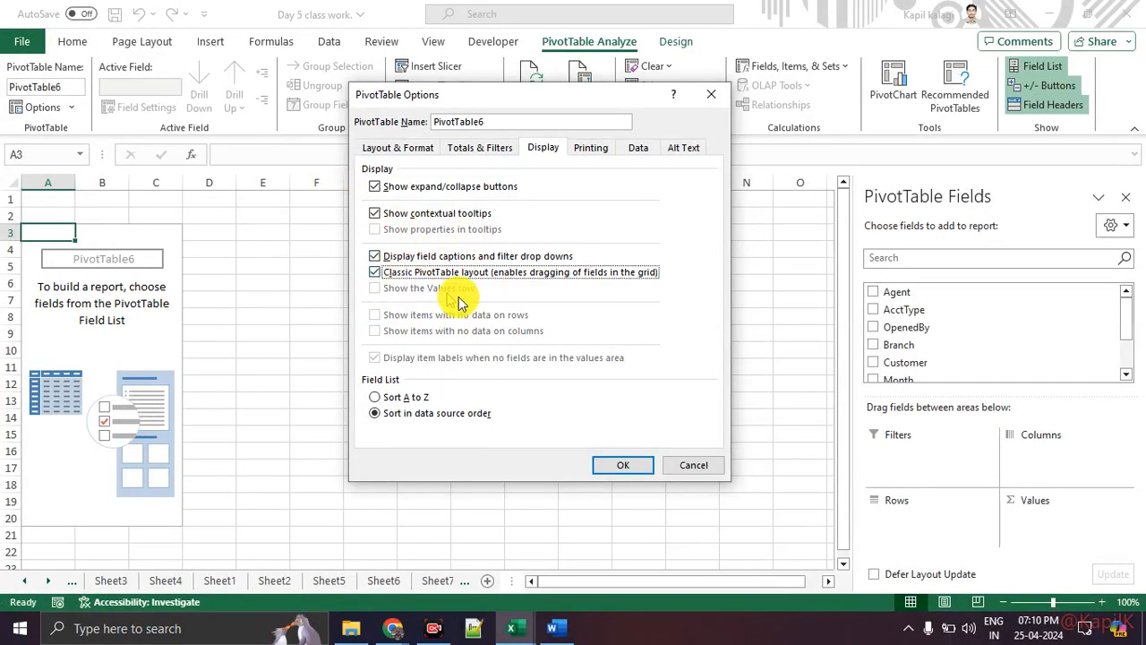
pyautogui.click(634, 467)
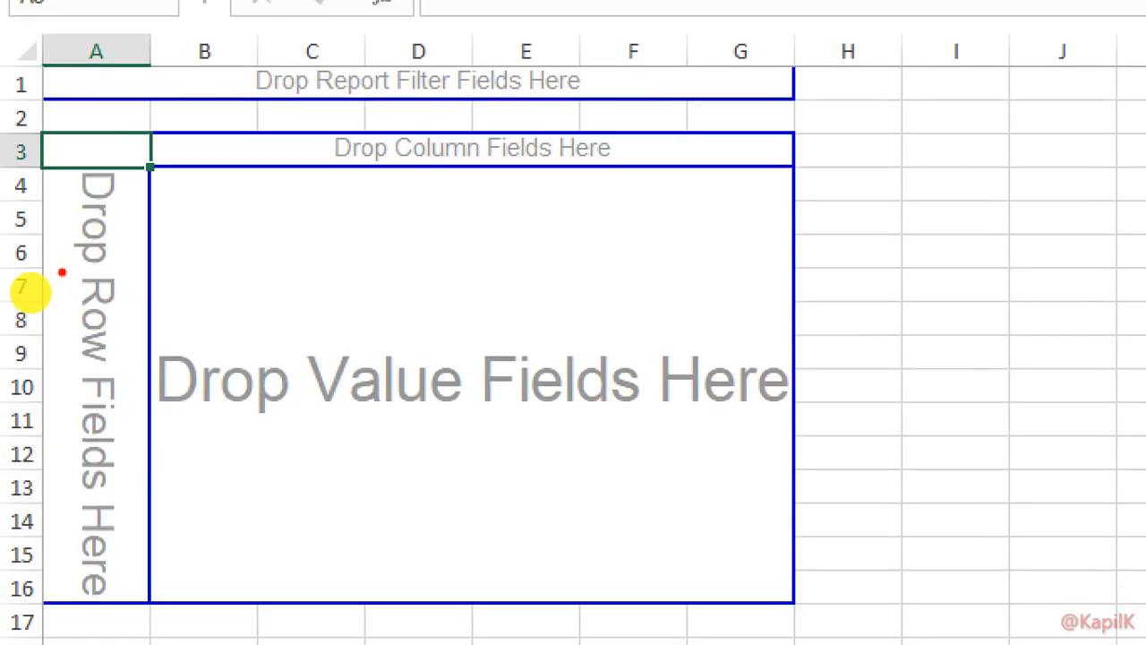
# Mark the row and column field drop zones with red annotations.
pyautogui.moveTo(59, 270); pyautogui.dragTo(121, 269)
pyautogui.moveTo(61, 370); pyautogui.dragTo(160, 368)
pyautogui.moveTo(332, 174); pyautogui.dragTo(615, 185)
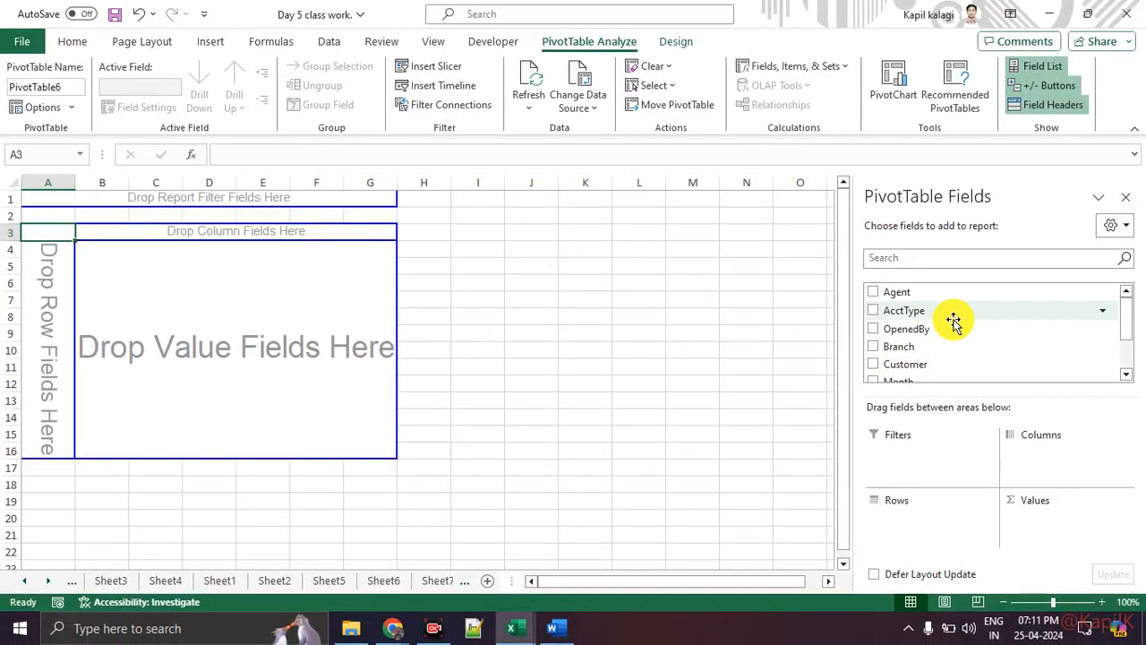
pyautogui.scroll(-2, 957, 354)
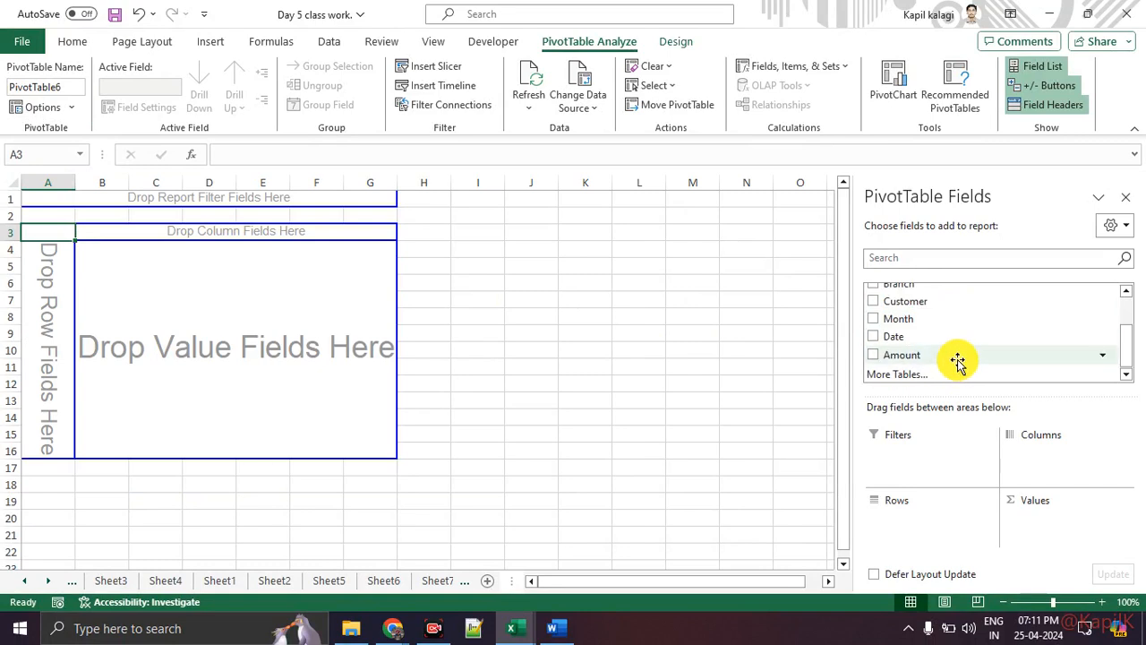
pyautogui.scroll(2, 954, 351)
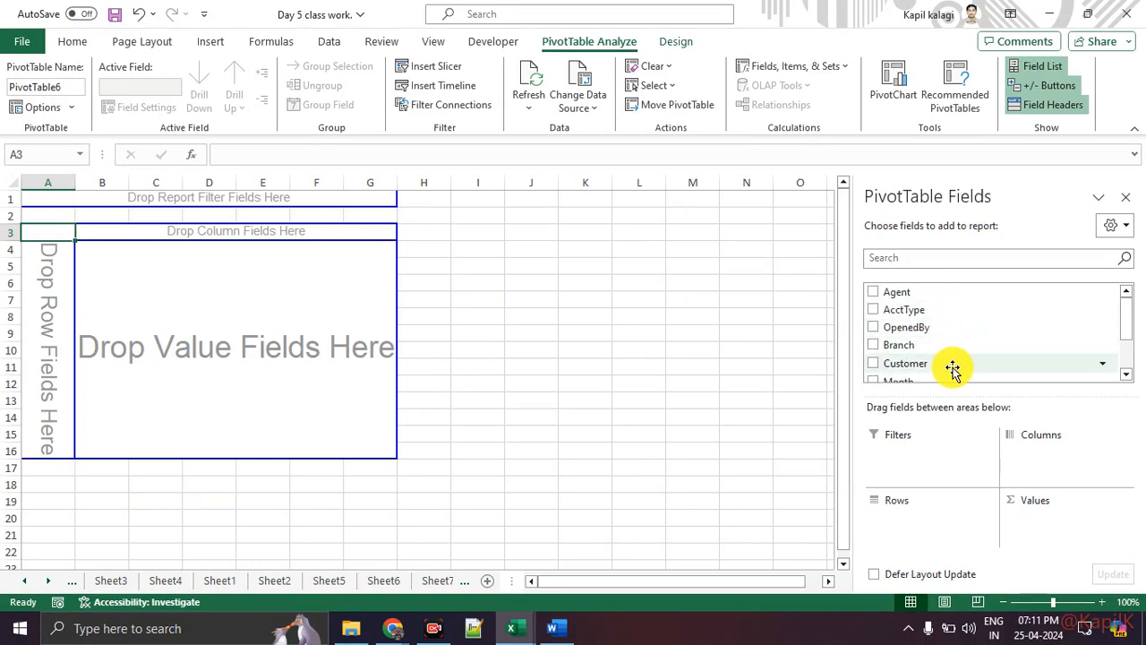
# Lay out the pivot with Customer in rows, AcctType in columns and Count of Customer values.
pyautogui.moveTo(951, 364); pyautogui.dragTo(57, 293)
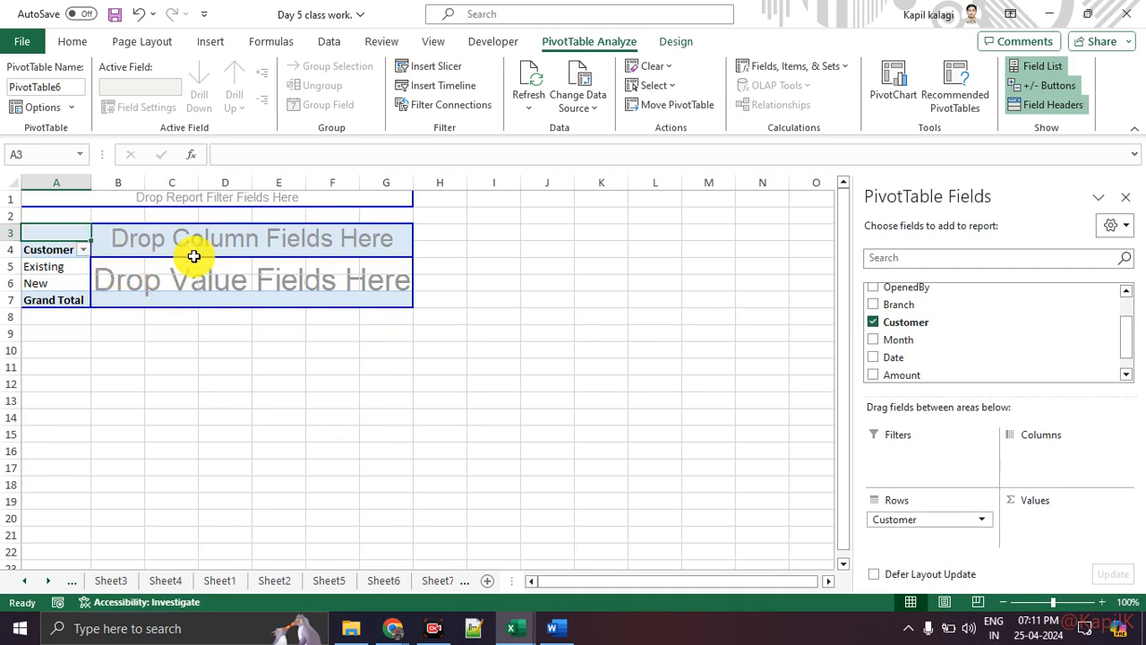
pyautogui.scroll(-1, 994, 349)
pyautogui.scroll(2, 996, 352)
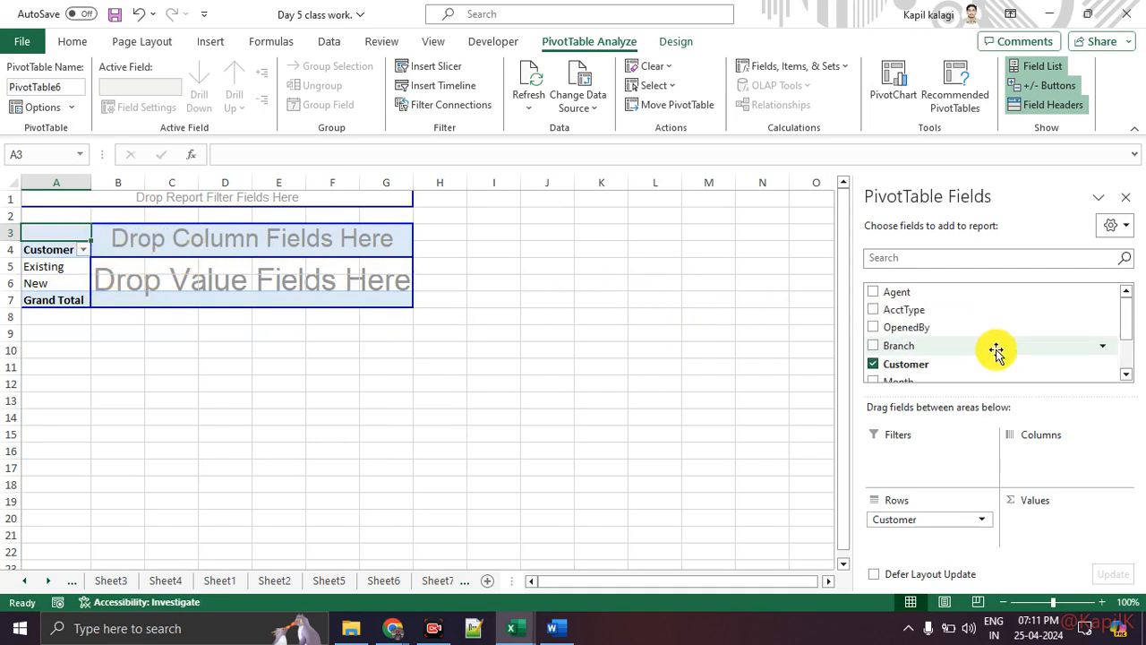
pyautogui.moveTo(953, 311); pyautogui.dragTo(322, 244)
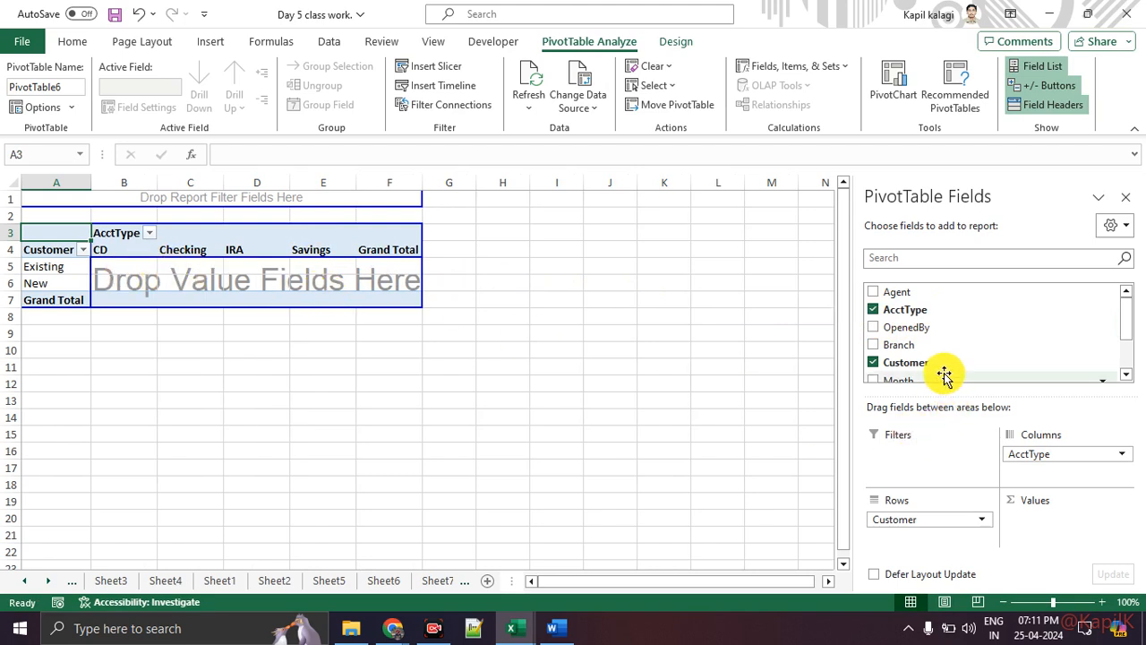
pyautogui.scroll(-4, 958, 345)
pyautogui.scroll(4, 951, 323)
pyautogui.moveTo(952, 362); pyautogui.dragTo(398, 282)
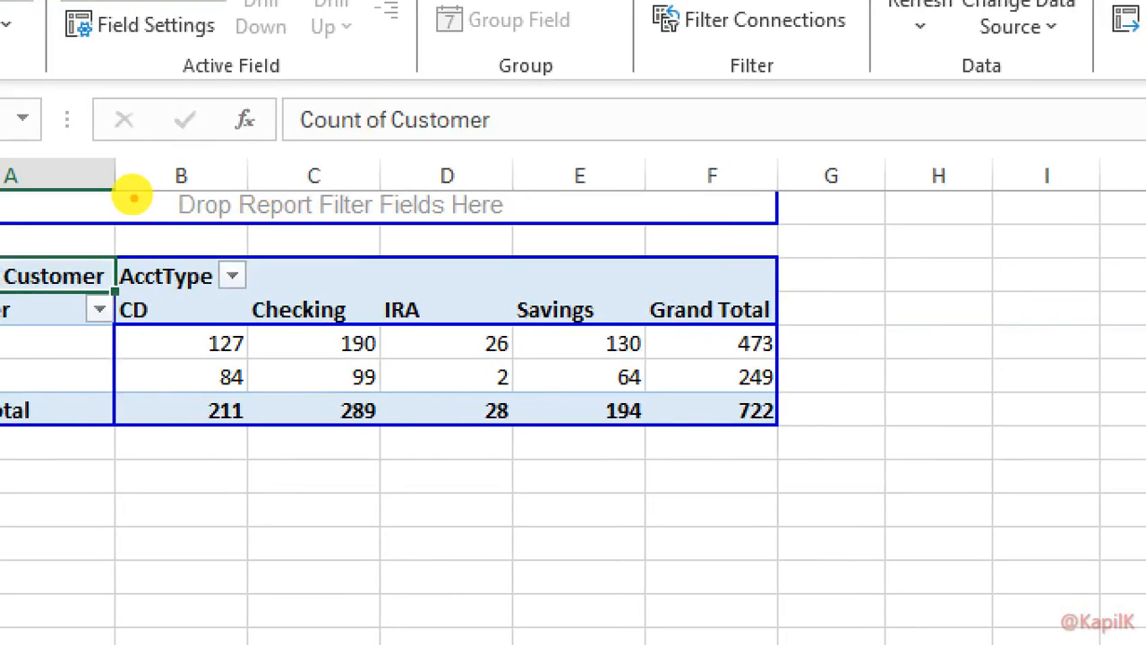
# Add Branch as the report filter, showing (All), with the pivot totalling 722.
pyautogui.moveTo(129, 200)
pyautogui.mouseDown()
pyautogui.moveTo(184, 207)
pyautogui.moveTo(253, 166)
pyautogui.moveTo(137, 194)
pyautogui.mouseUp()
pyautogui.press('Escape')
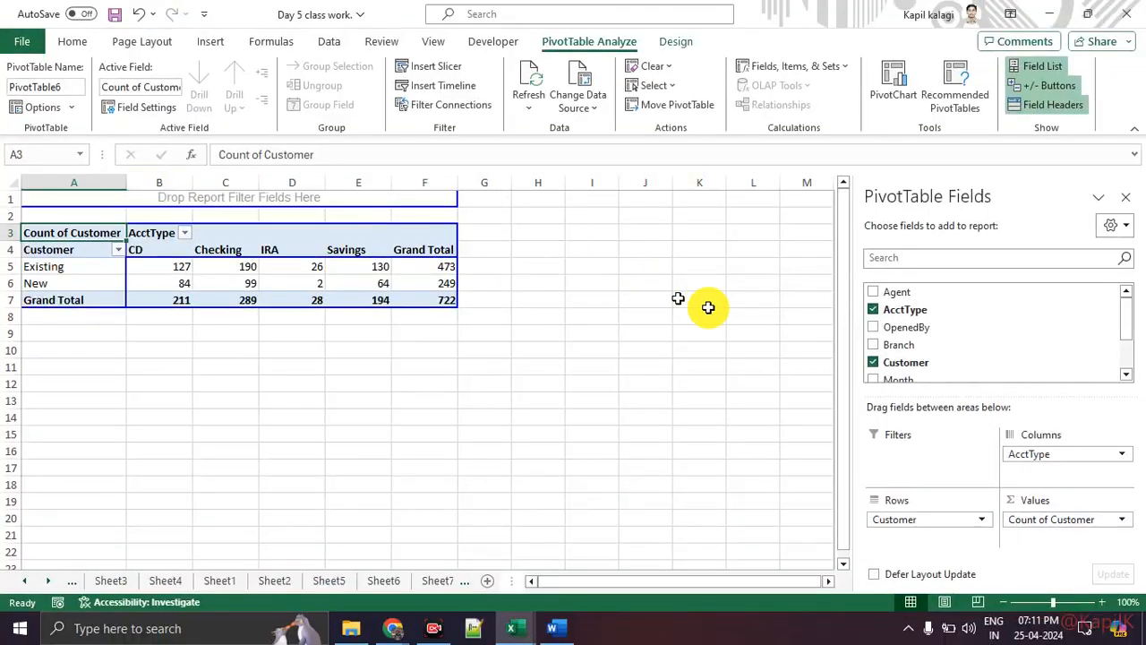
pyautogui.moveTo(966, 352); pyautogui.dragTo(407, 205)
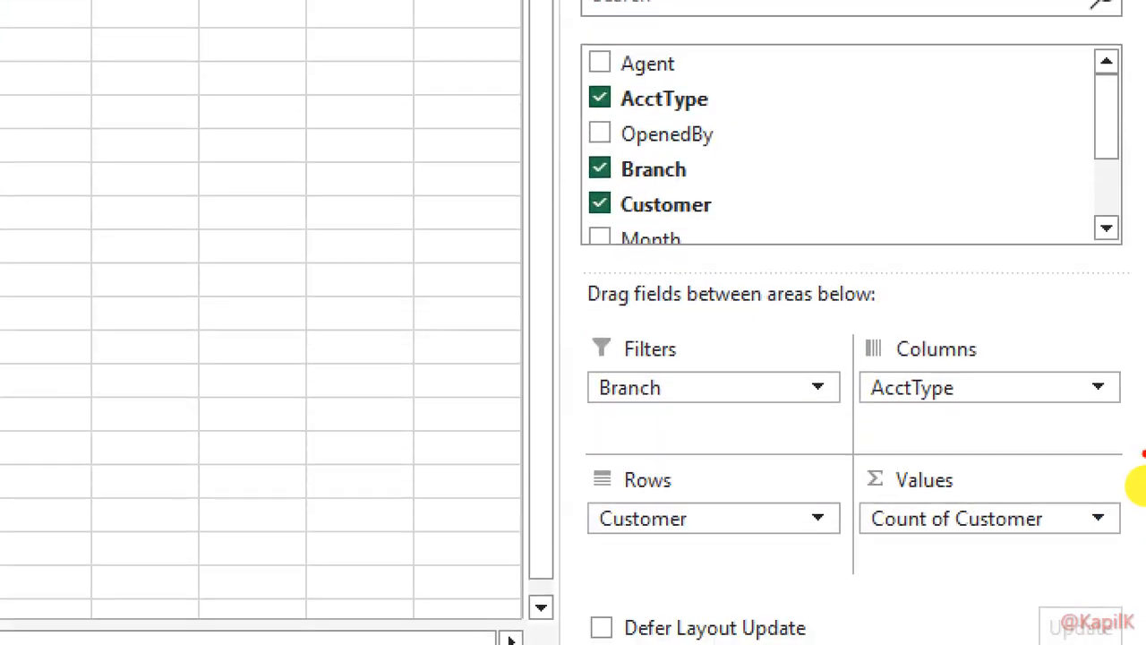
pyautogui.moveTo(1044, 336)
pyautogui.mouseDown()
pyautogui.moveTo(670, 293)
pyautogui.moveTo(1119, 443)
pyautogui.moveTo(734, 303)
pyautogui.mouseUp()
pyautogui.press('Escape')
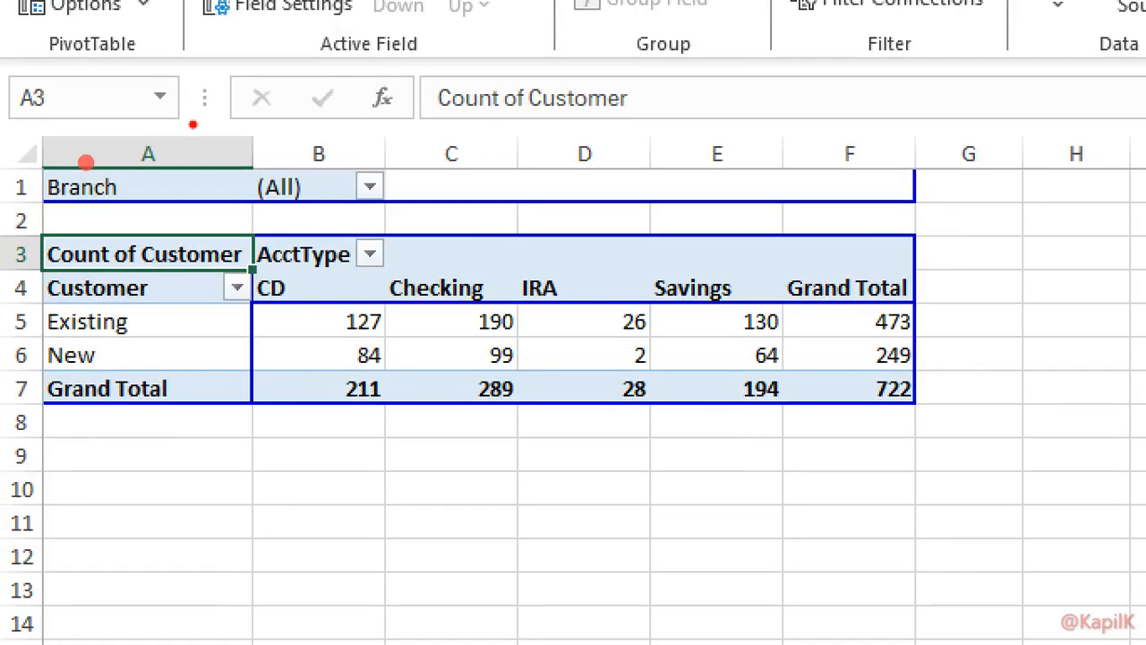
pyautogui.moveTo(182, 118)
pyautogui.mouseDown()
pyautogui.moveTo(843, 548)
pyautogui.moveTo(114, 121)
pyautogui.mouseUp()
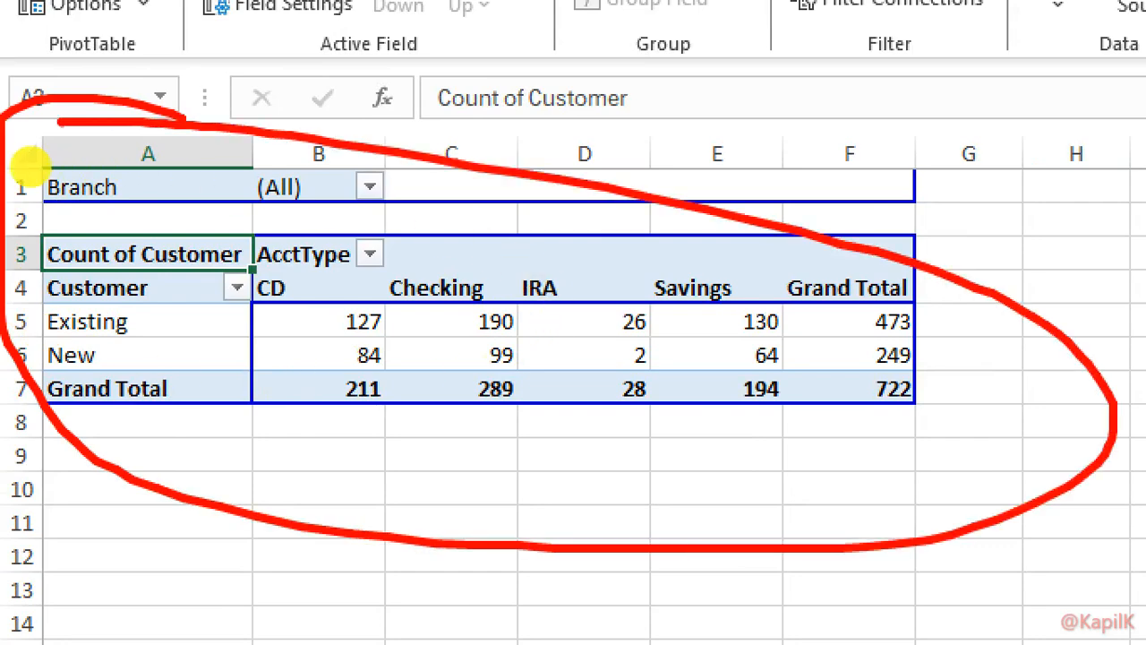
pyautogui.press('Escape')
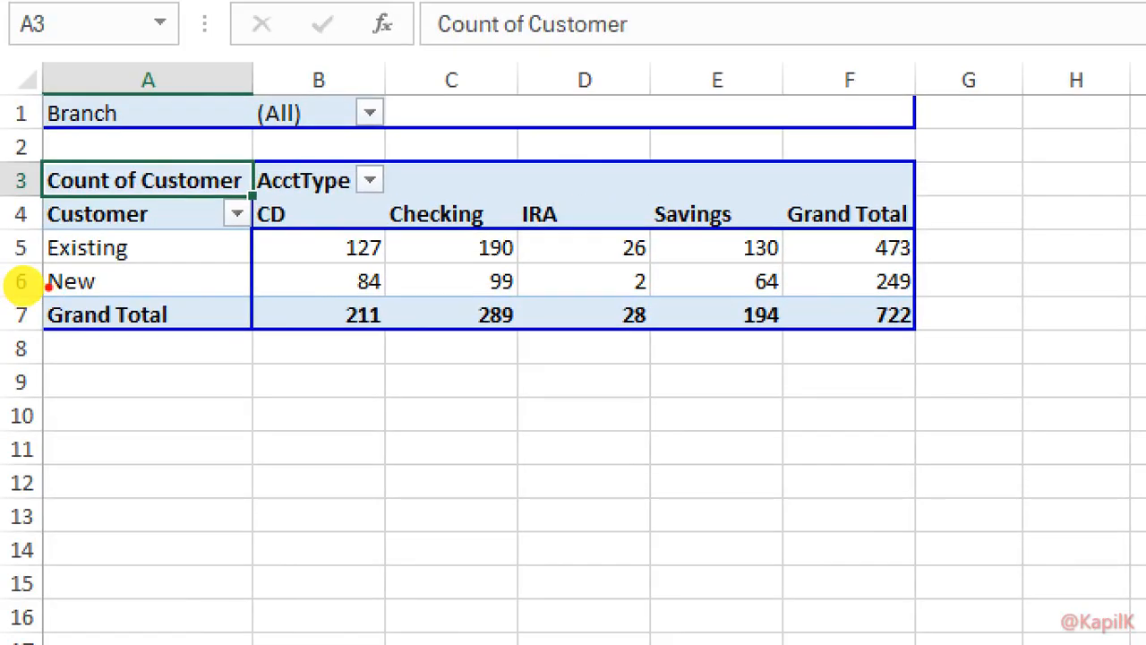
pyautogui.moveTo(19, 264); pyautogui.dragTo(128, 263)
pyautogui.moveTo(519, 229)
pyautogui.mouseDown()
pyautogui.moveTo(601, 225)
pyautogui.moveTo(629, 236)
pyautogui.moveTo(636, 261)
pyautogui.mouseUp()
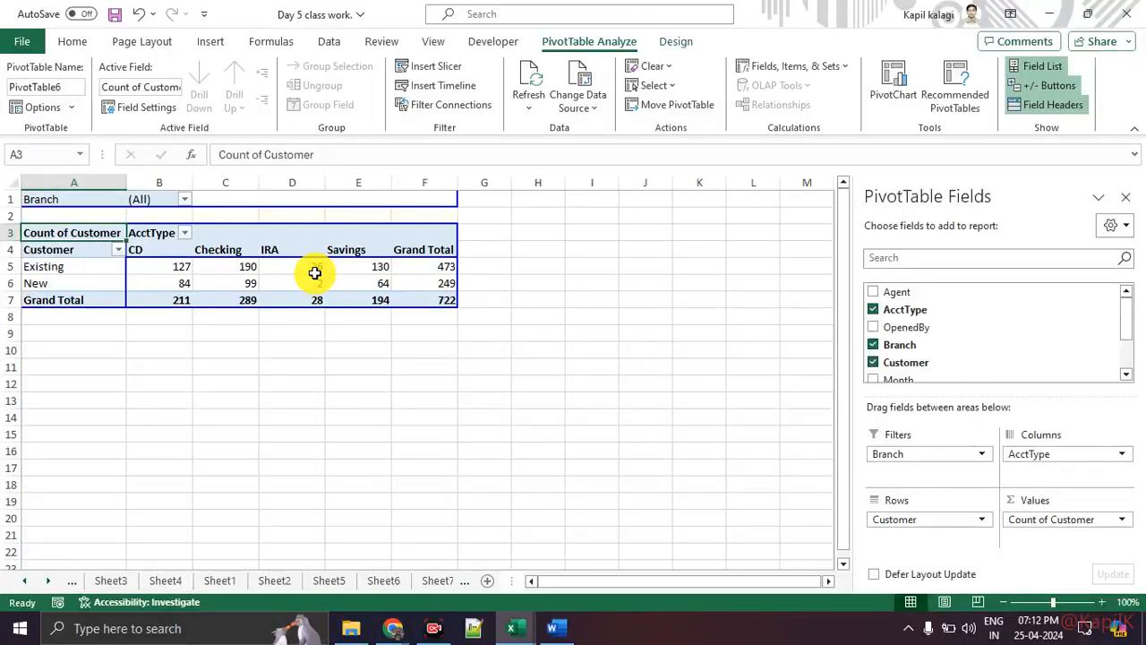
pyautogui.moveTo(631, 248)
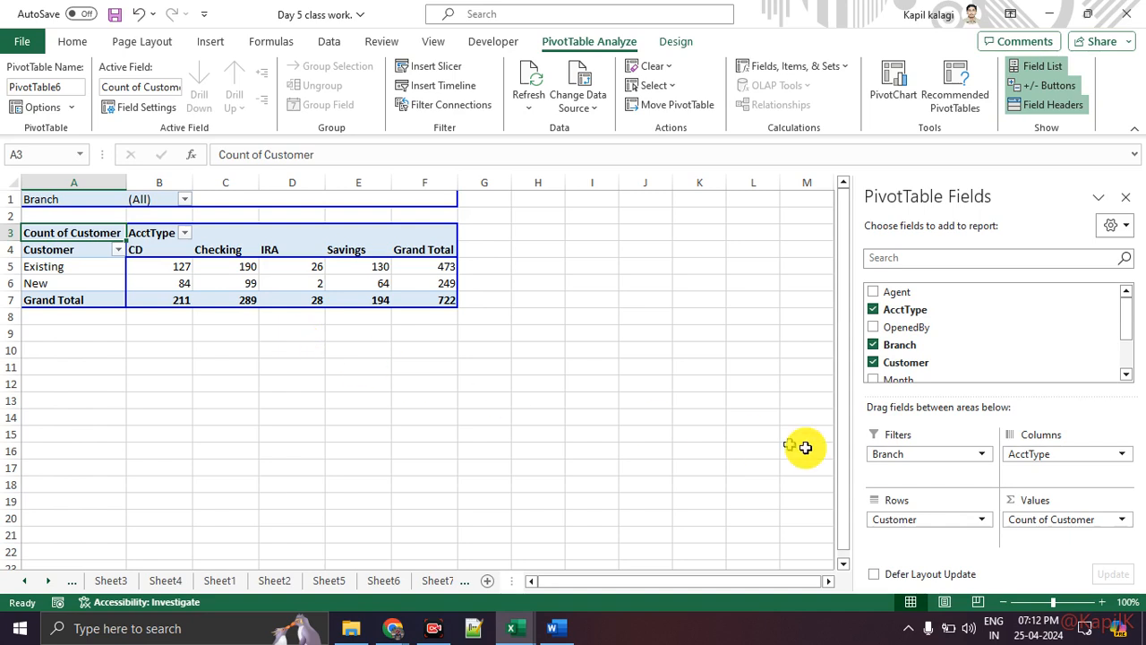
# Show customer counts as % of Grand Total: Existing 65.51%, New 34.49%.
pyautogui.rightClick(180, 264)
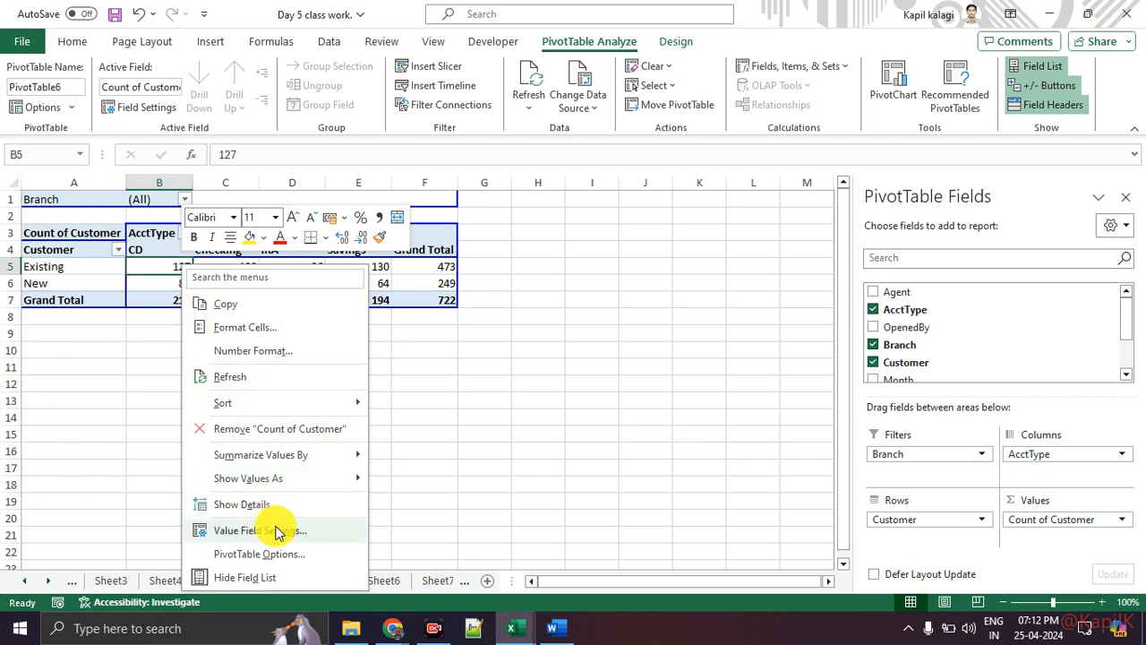
pyautogui.click(276, 532)
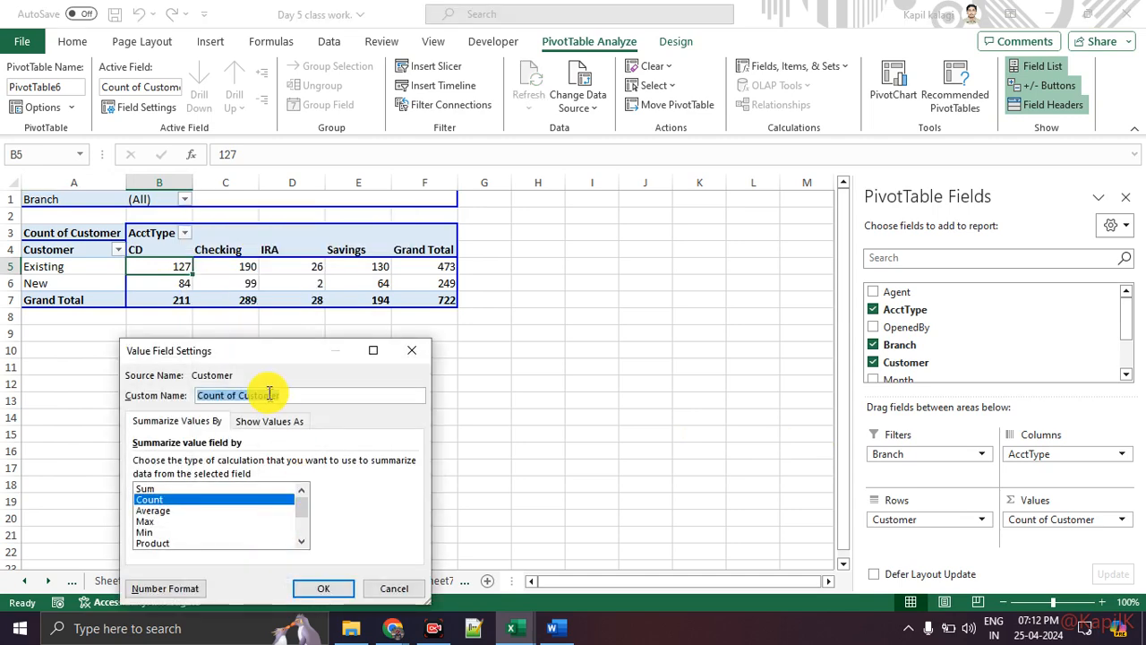
pyautogui.moveTo(268, 353); pyautogui.dragTo(441, 105)
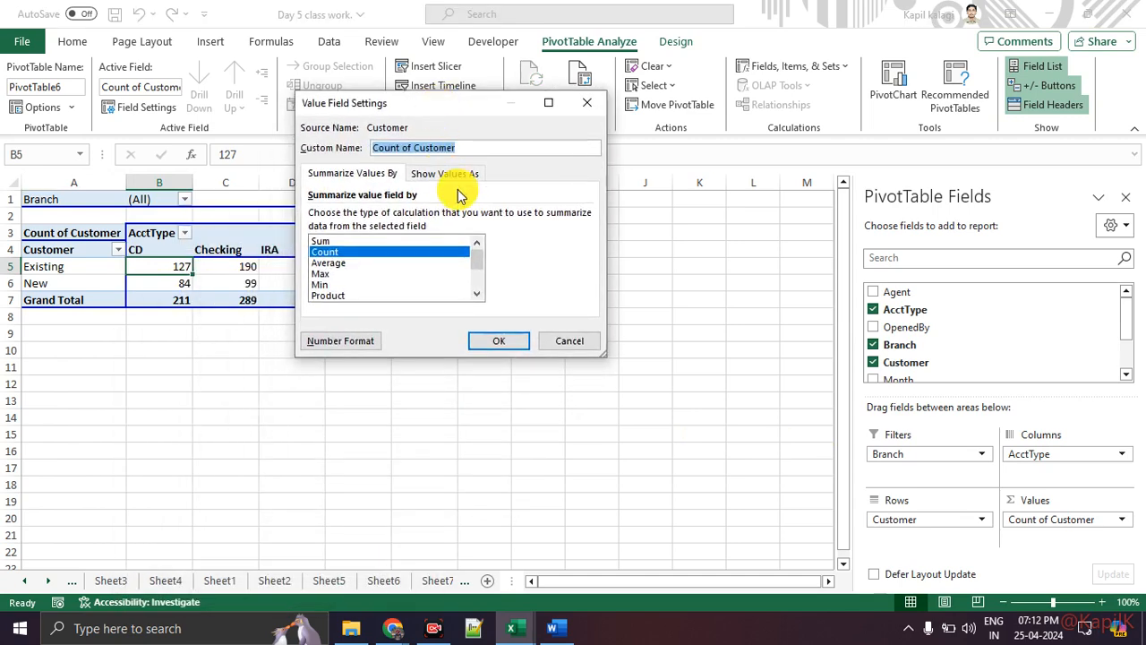
pyautogui.click(457, 178)
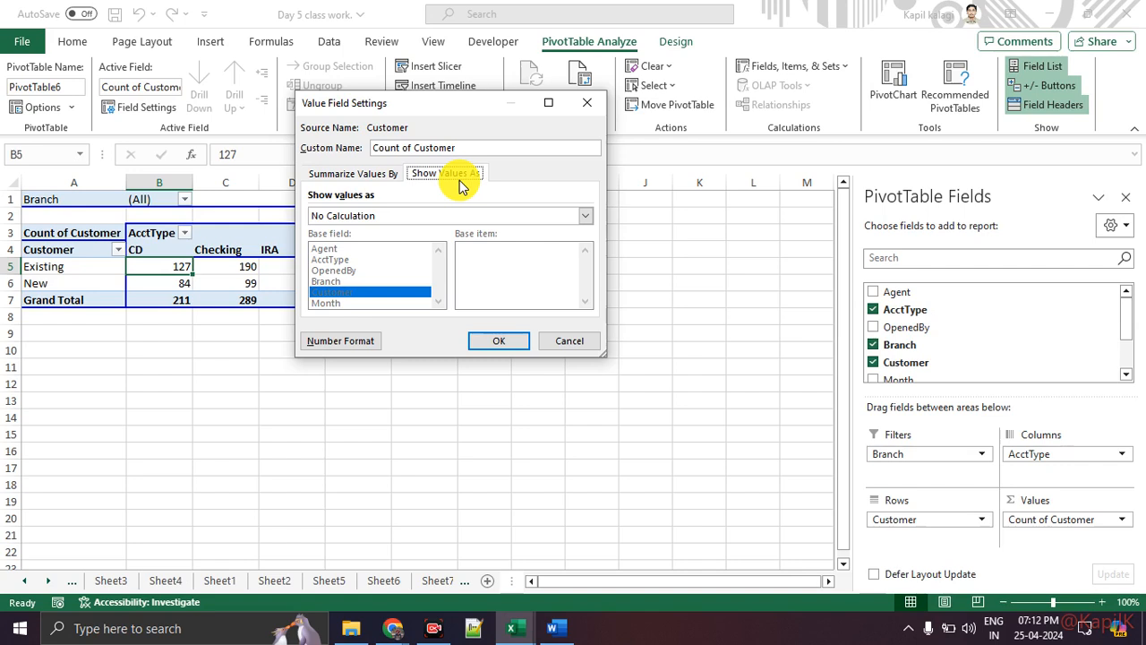
pyautogui.click(400, 223)
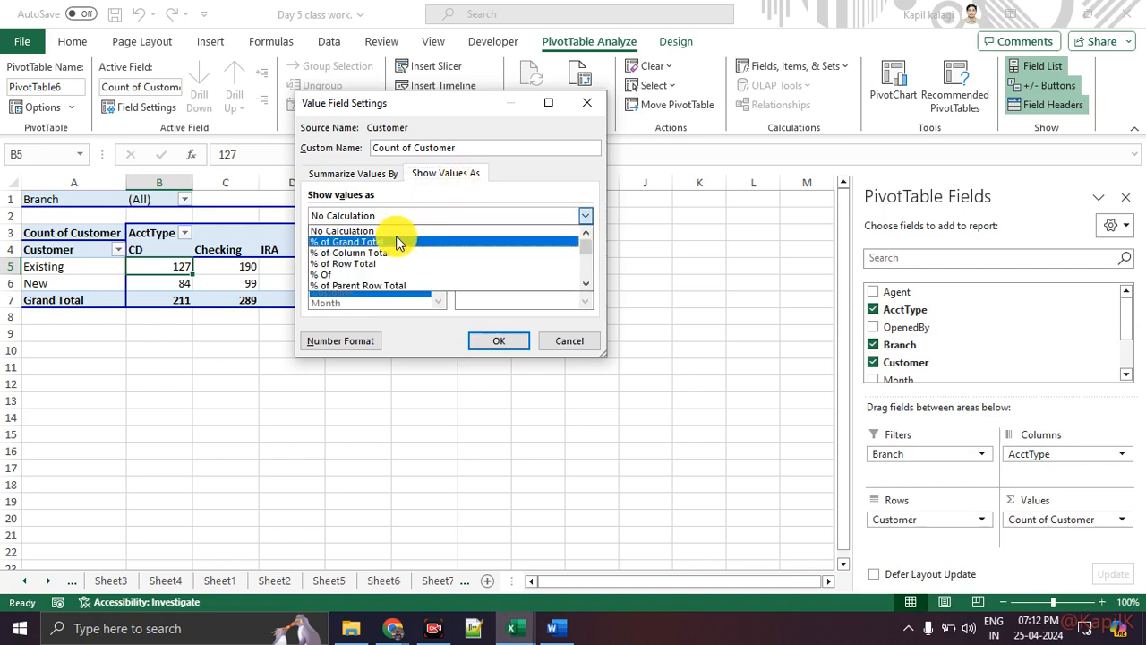
pyautogui.click(395, 241)
pyautogui.click(477, 342)
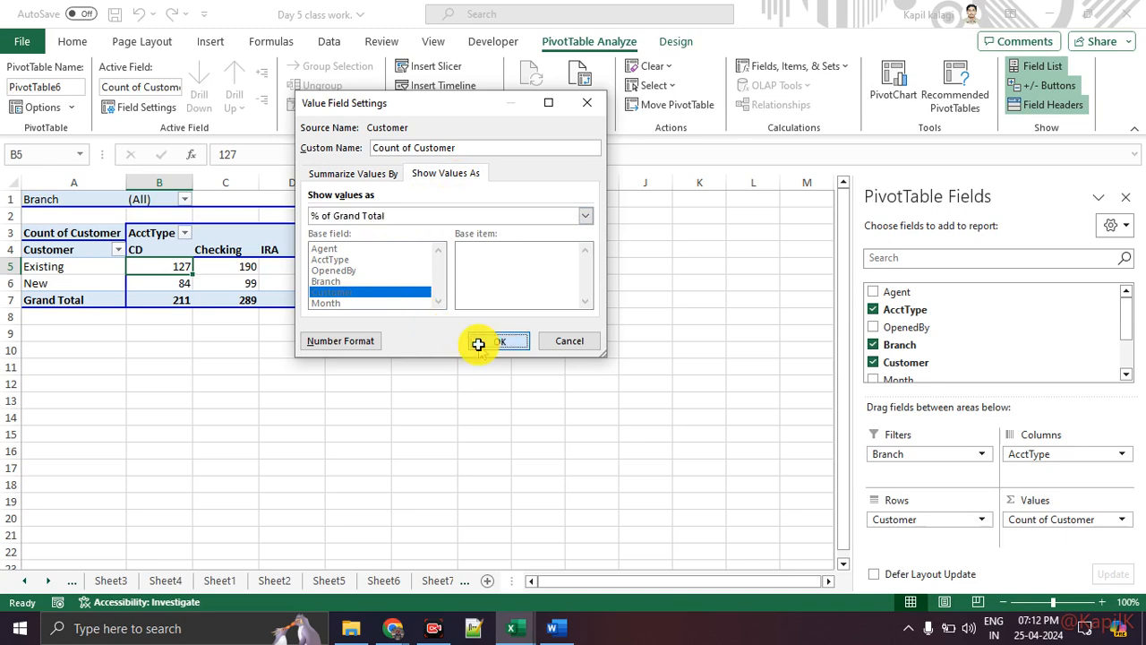
pyautogui.click(424, 361)
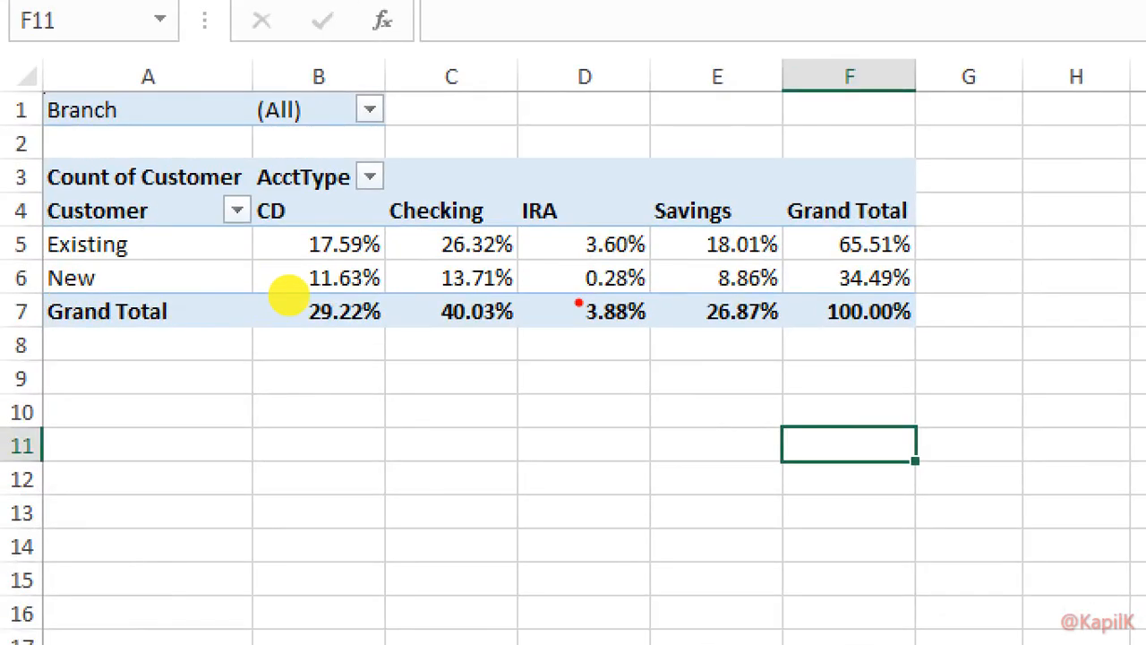
pyautogui.moveTo(560, 252); pyautogui.dragTo(630, 257)
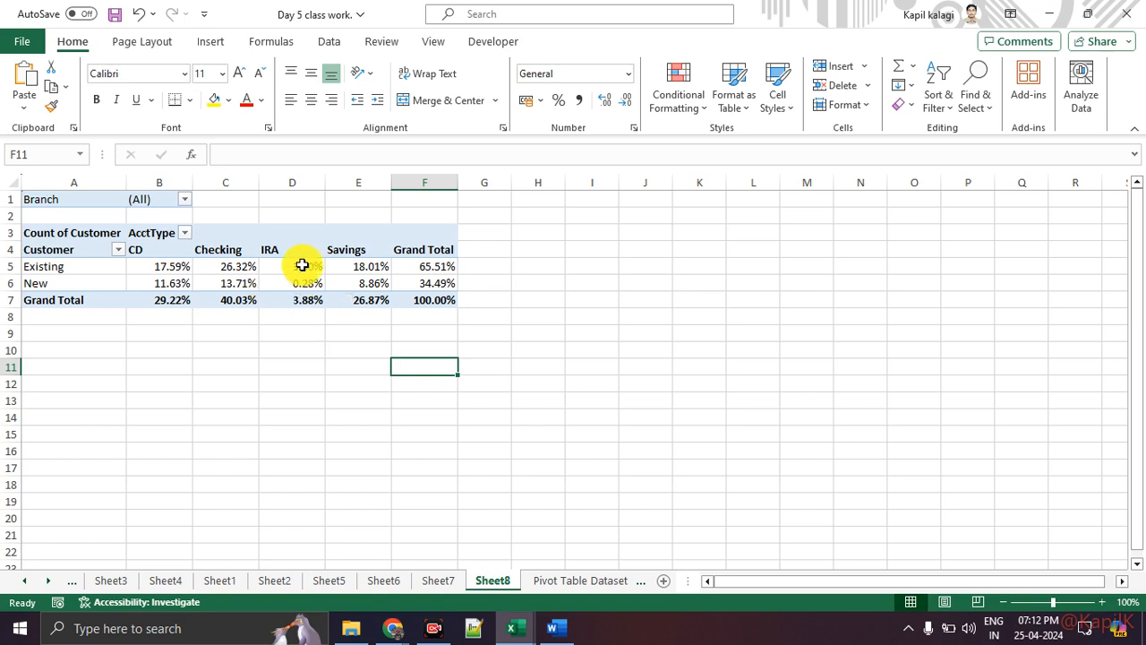
# Review the Question to analyse sheet, then move Sheet7's month pivot chart below its table.
pyautogui.click(27, 580)
pyautogui.click(128, 582)
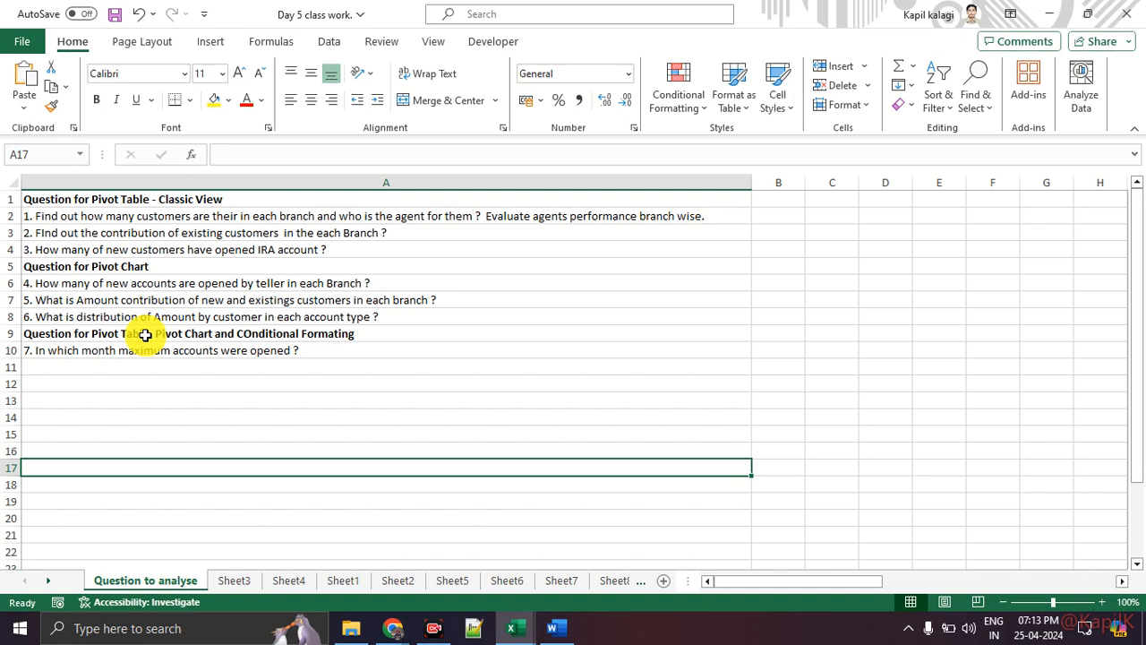
pyautogui.click(577, 580)
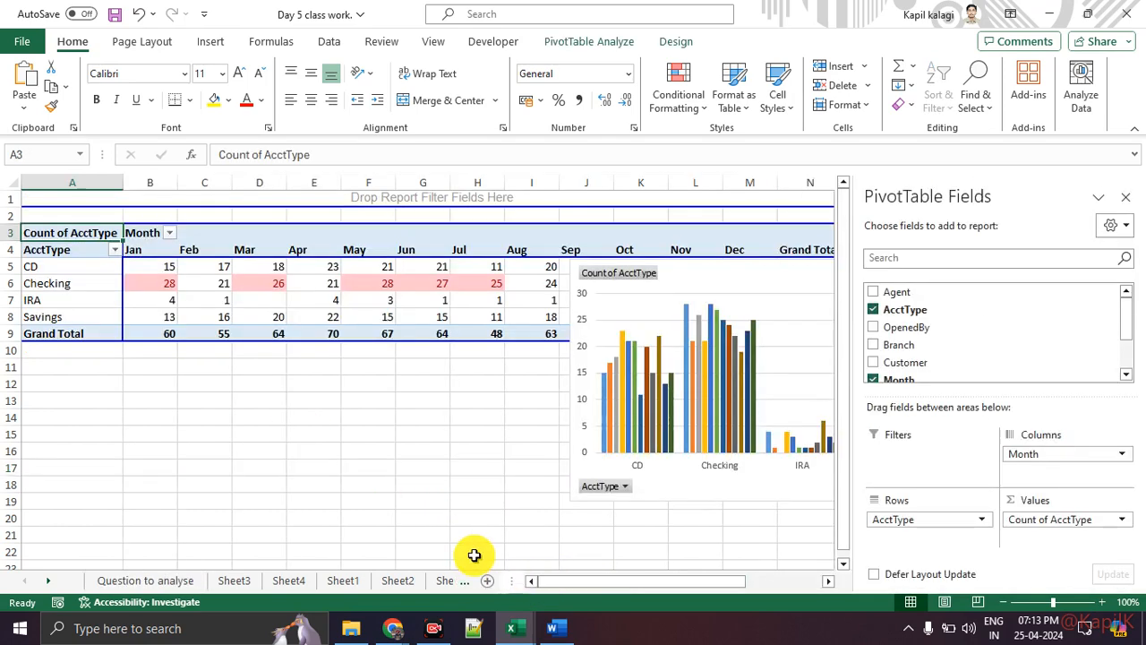
pyautogui.moveTo(703, 279); pyautogui.dragTo(359, 396)
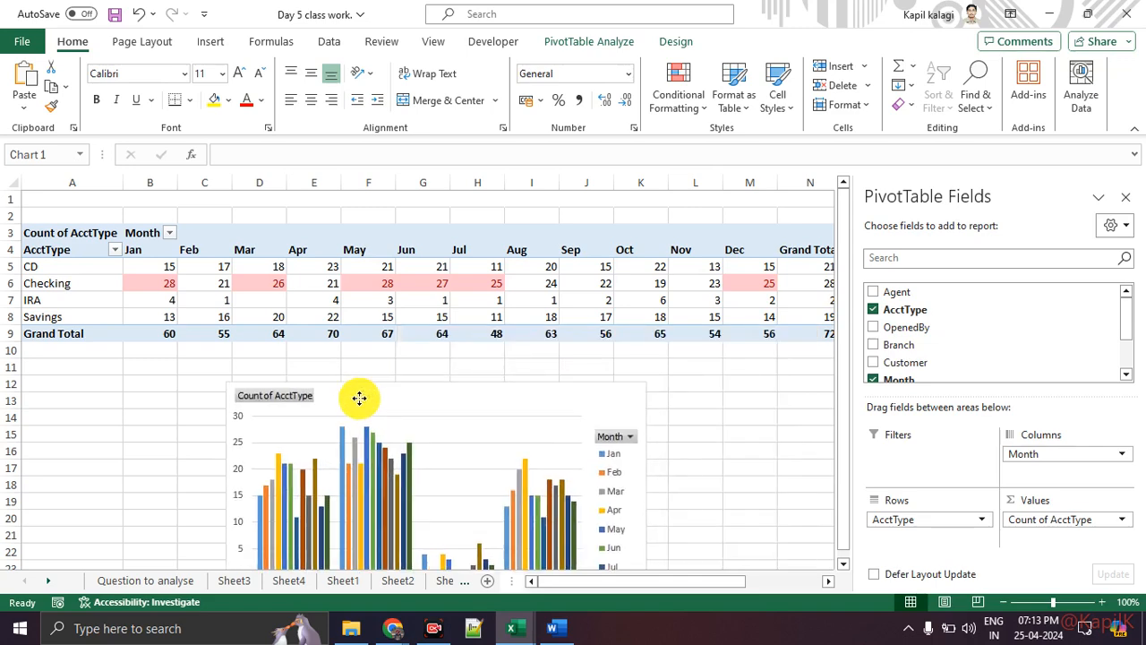
# Browse the Sheet2, Sheet1 and Sheet4 pivots, glance at Conditional Formatting, and close the field list.
pyautogui.click(394, 581)
pyautogui.click(339, 581)
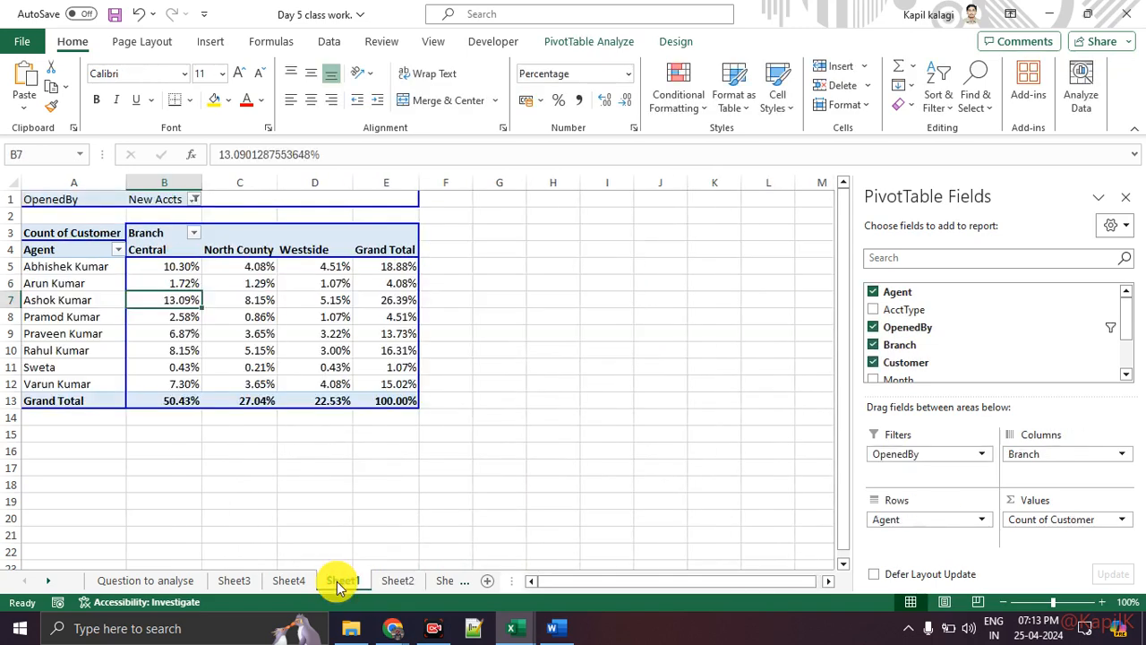
pyautogui.click(292, 581)
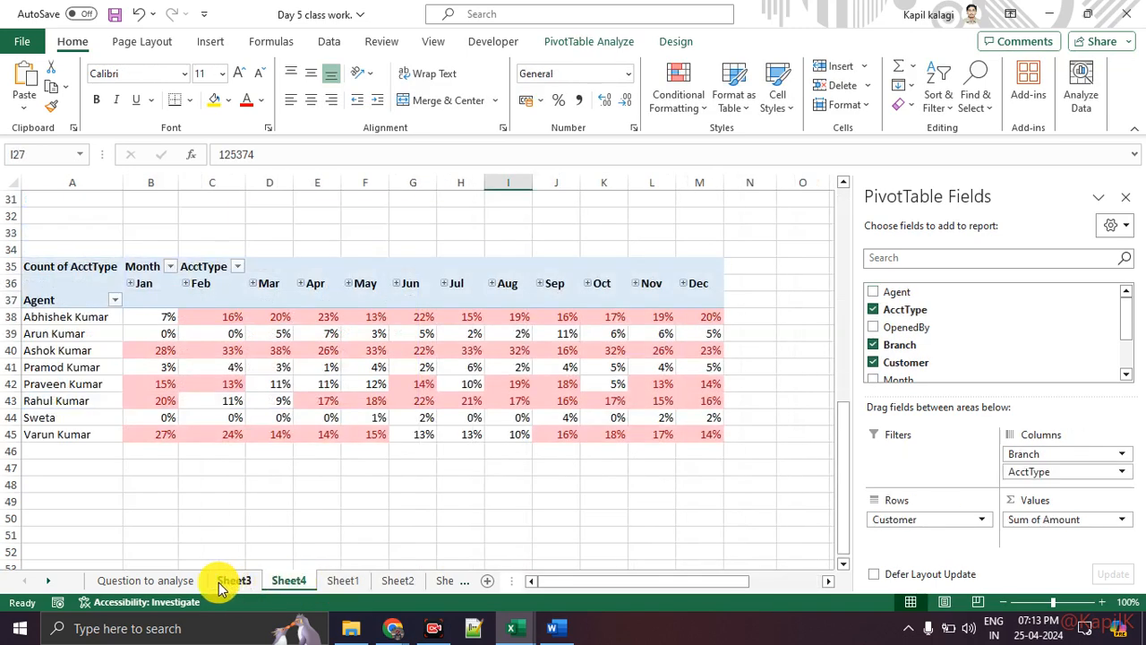
pyautogui.moveTo(404, 418)
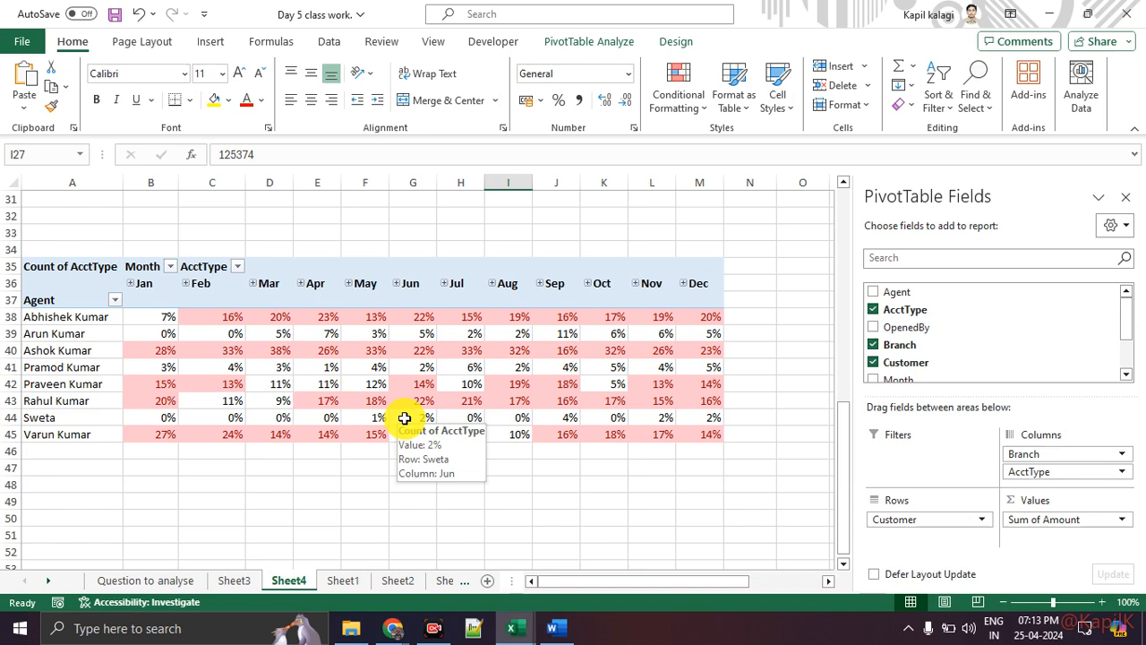
pyautogui.click(694, 112)
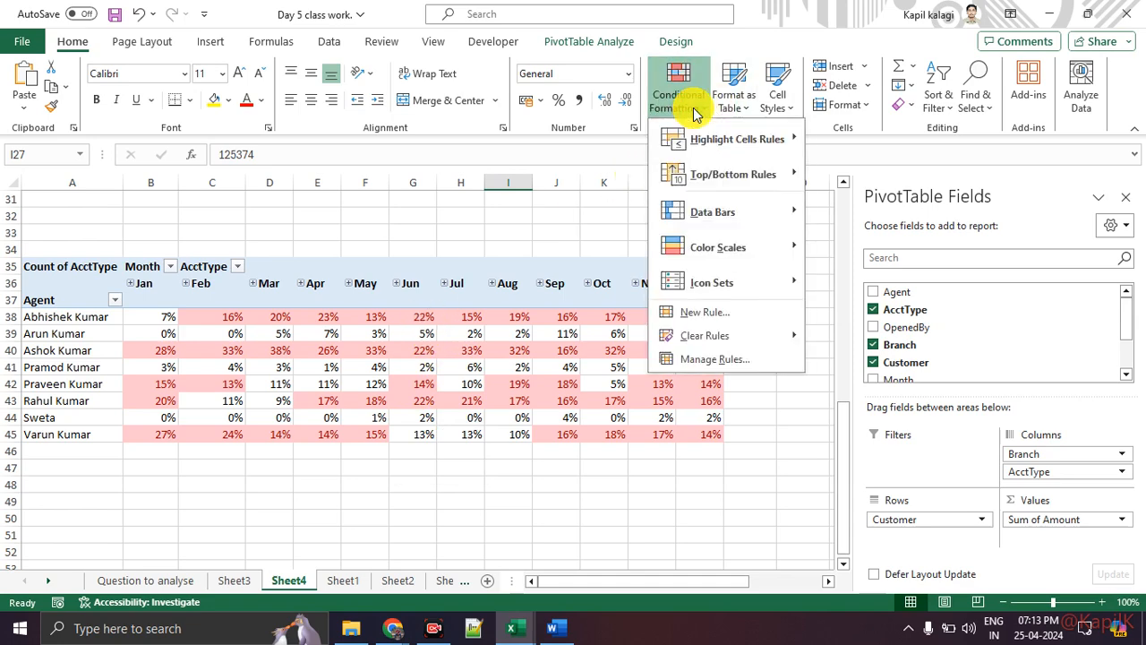
pyautogui.click(671, 443)
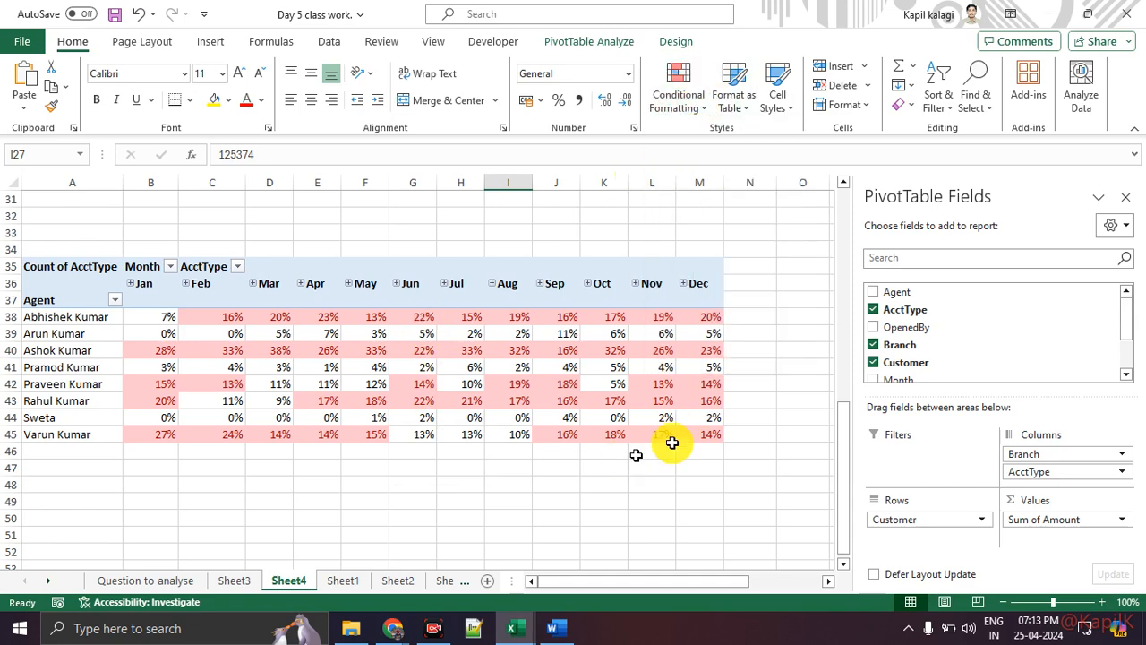
pyautogui.click(1127, 197)
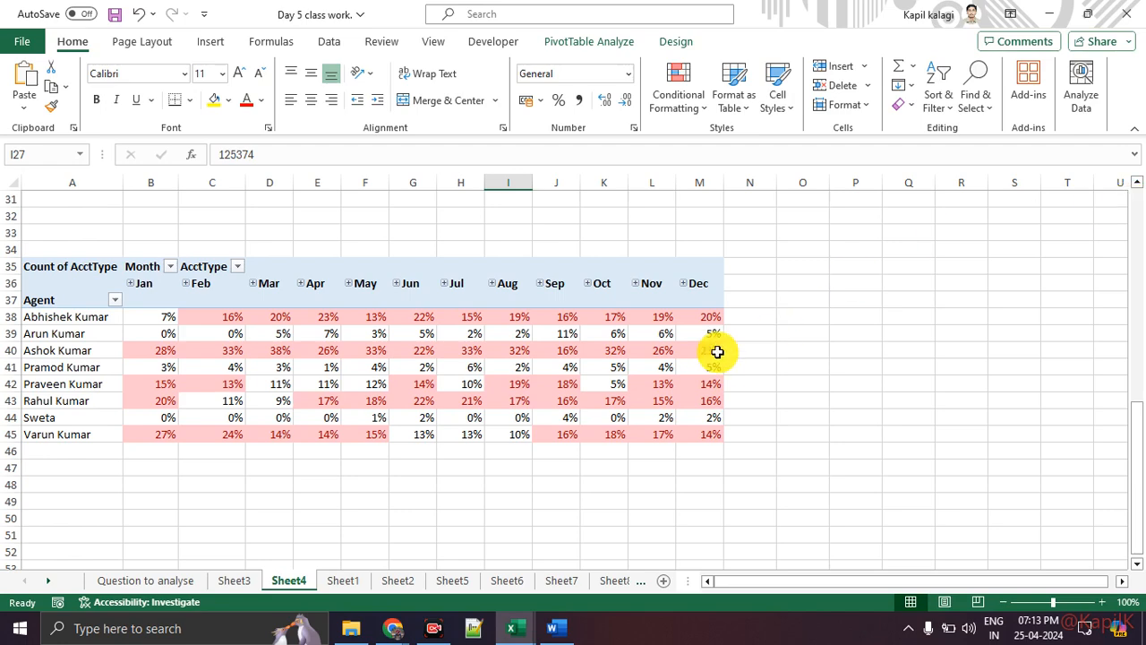
# Cycle through the Sheet3, Sheet4 and Sheet1 pivots, ending on Sheet2's account-type pivot.
pyautogui.click(235, 580)
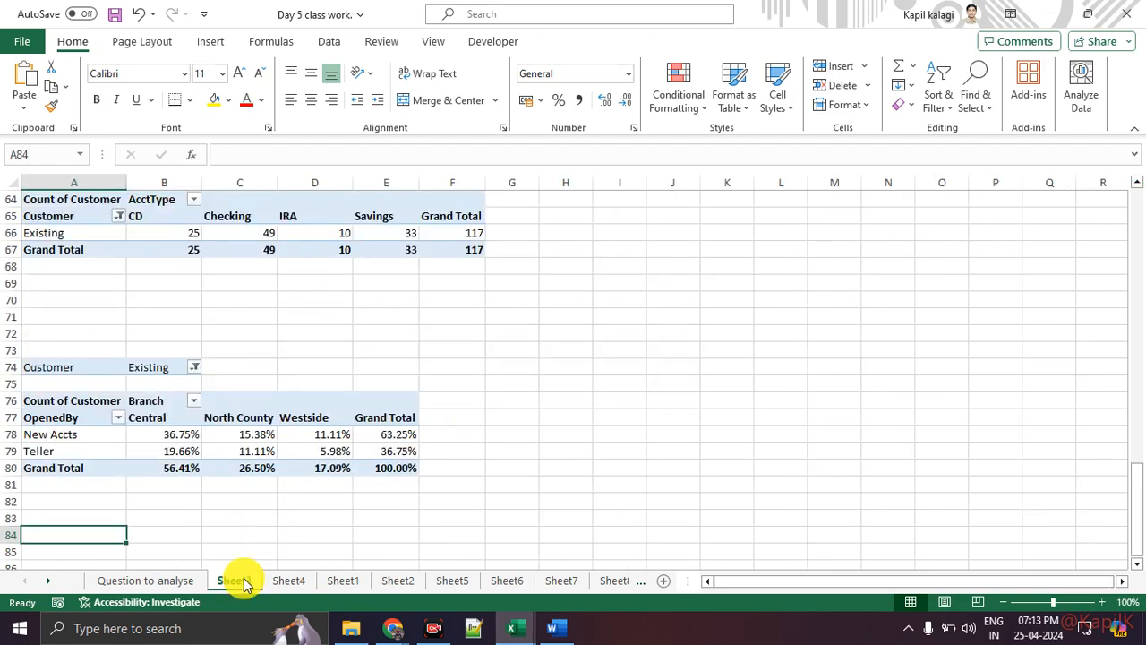
pyautogui.click(305, 584)
pyautogui.click(335, 583)
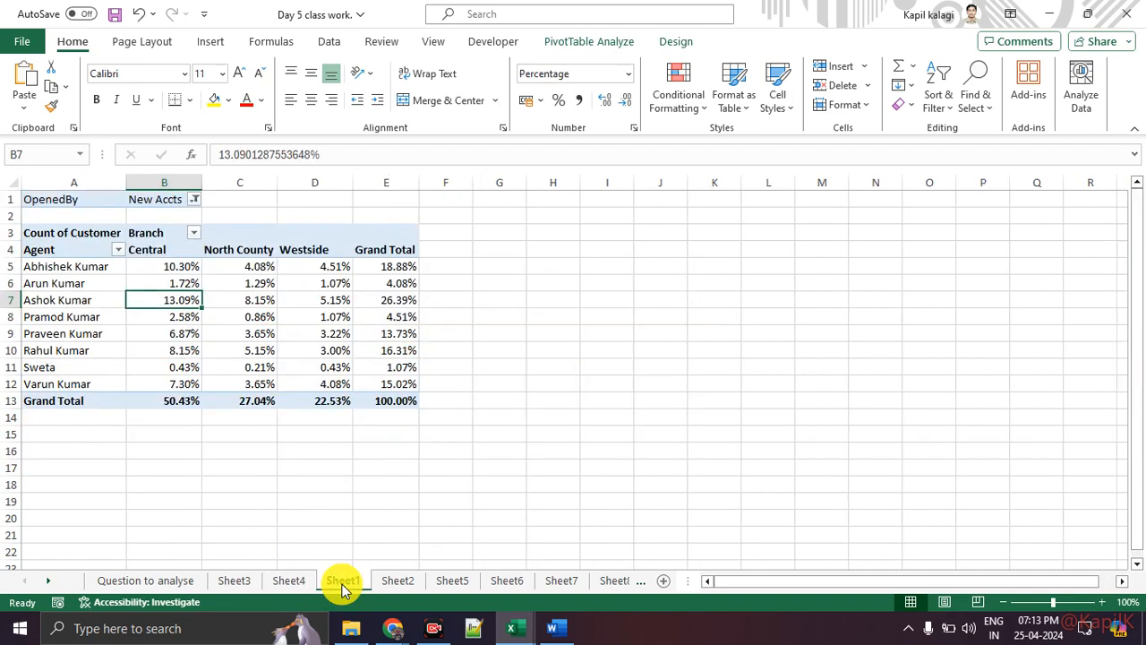
pyautogui.click(394, 584)
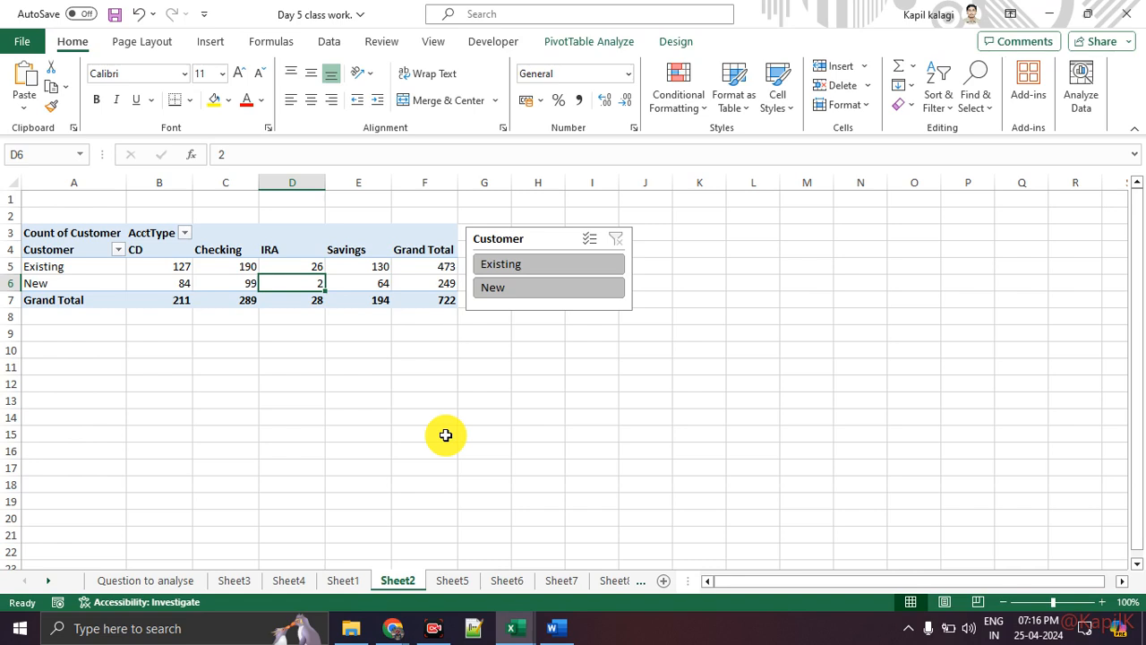
# Move from Sheet8 via the Pivot Table Dataset sheet to the Goal Seek Dataset's student scores.
pyautogui.click(605, 581)
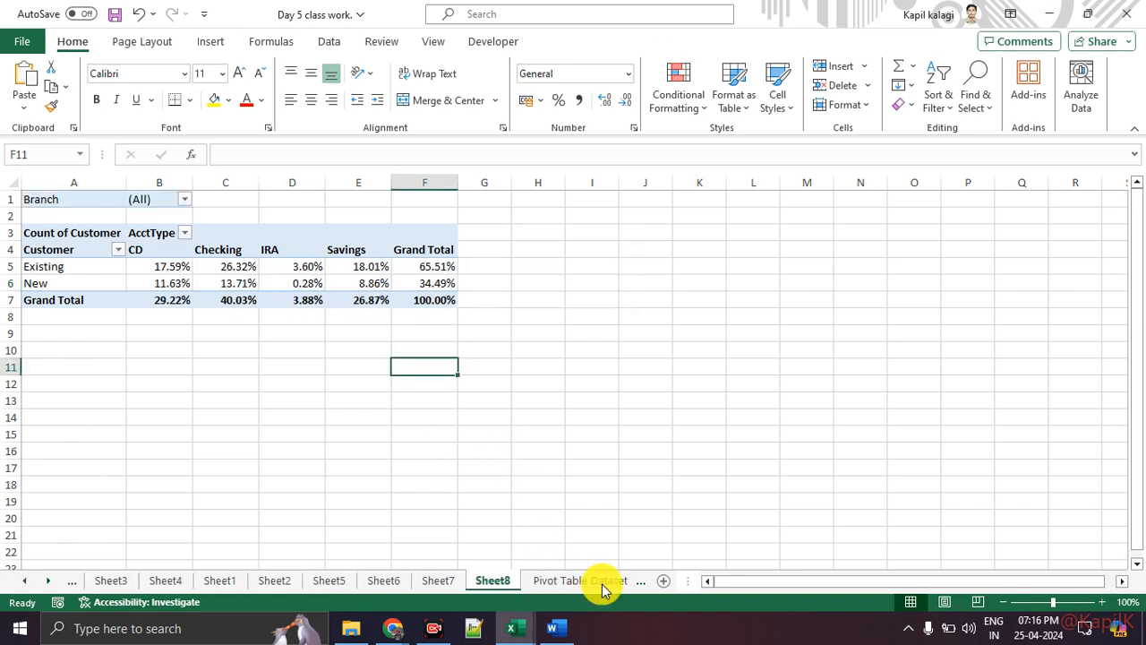
pyautogui.press('Right')
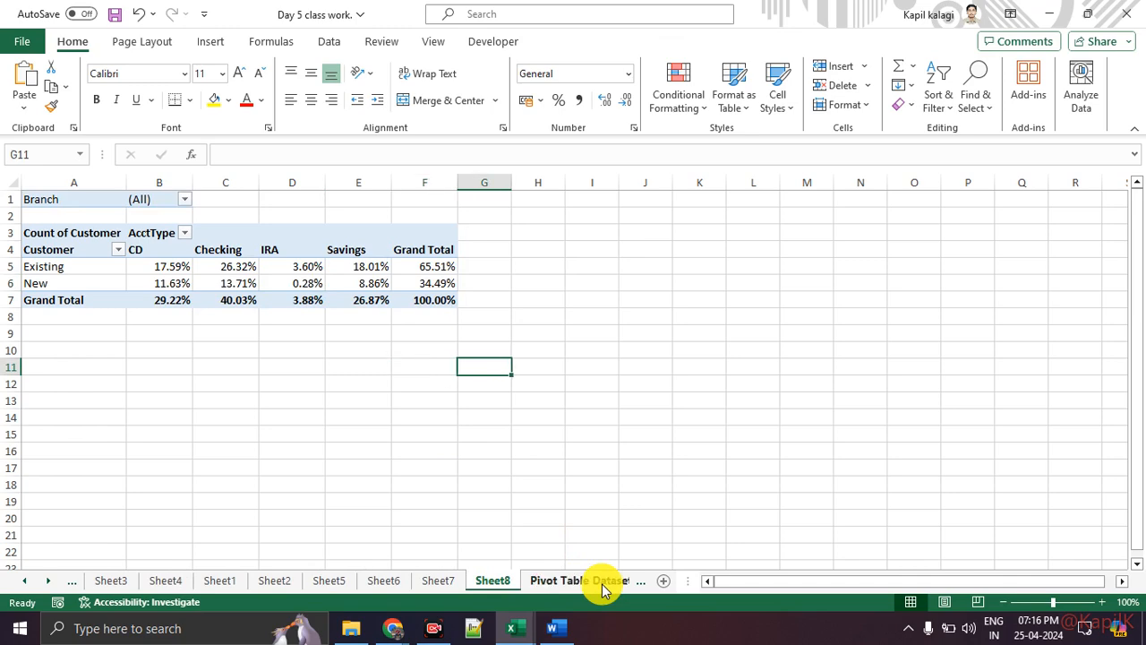
pyautogui.click(602, 584)
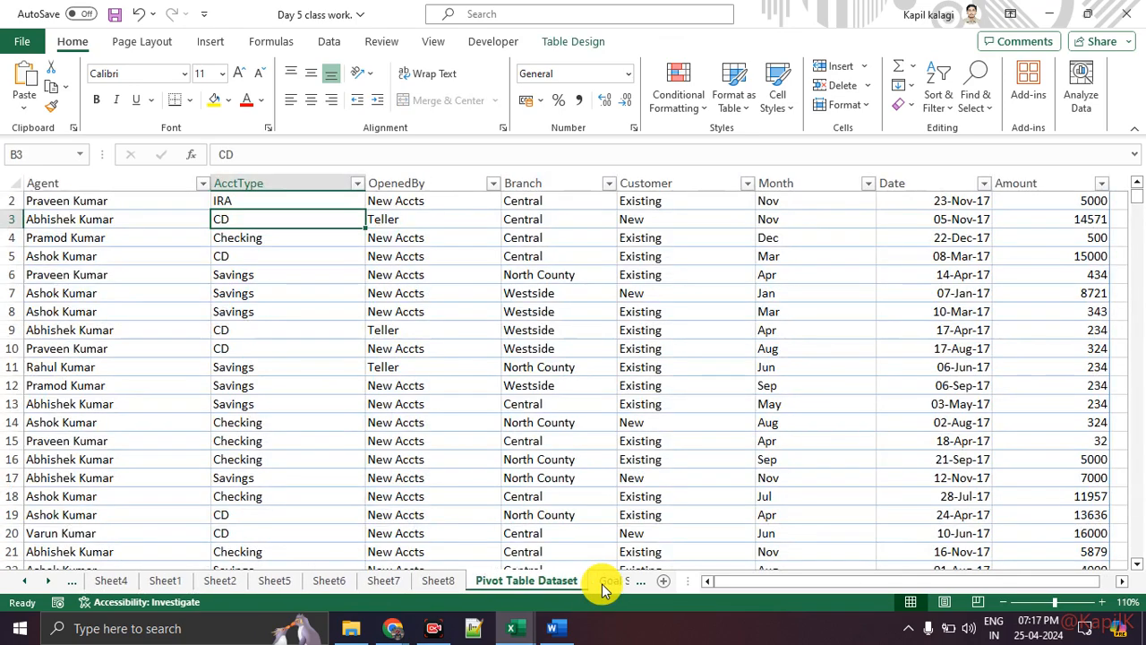
pyautogui.click(57, 585)
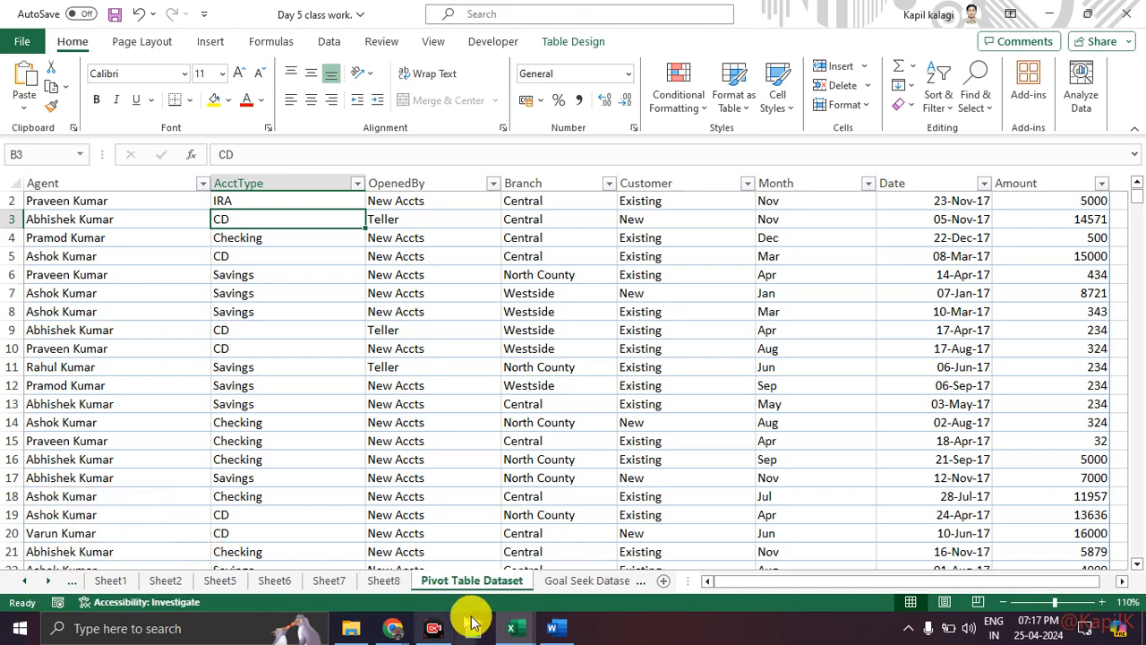
pyautogui.click(551, 583)
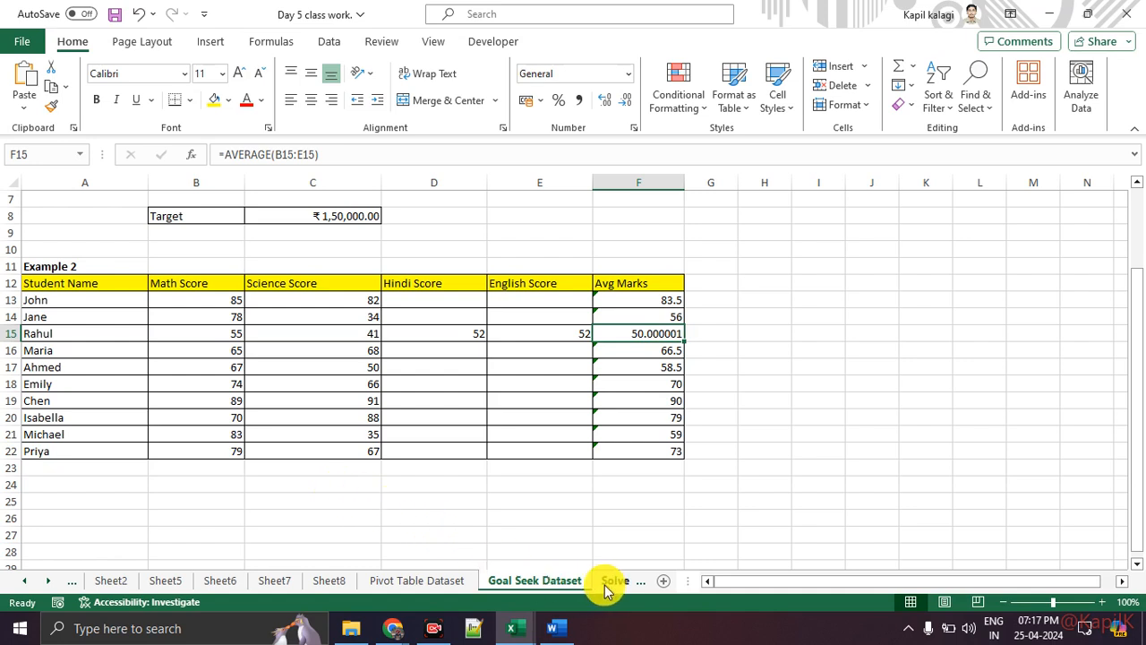
# Bring the Google Meet call forward and scroll through its 11 listed participants.
pyautogui.moveTo(388, 616)
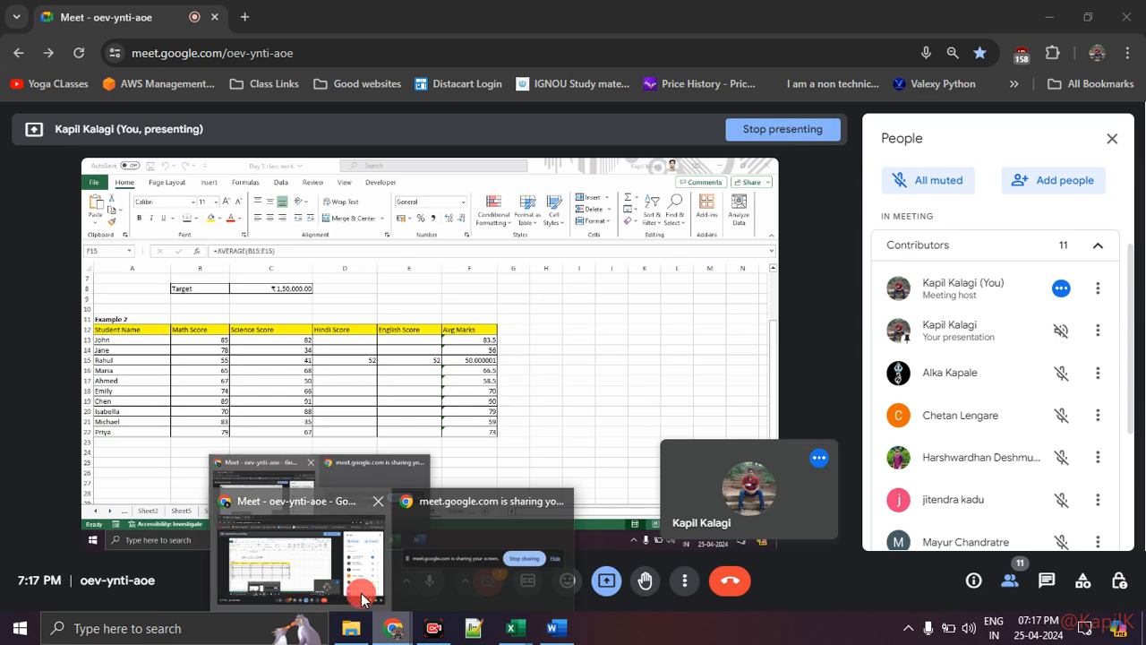
pyautogui.click(358, 582)
pyautogui.scroll(-3, 1013, 414)
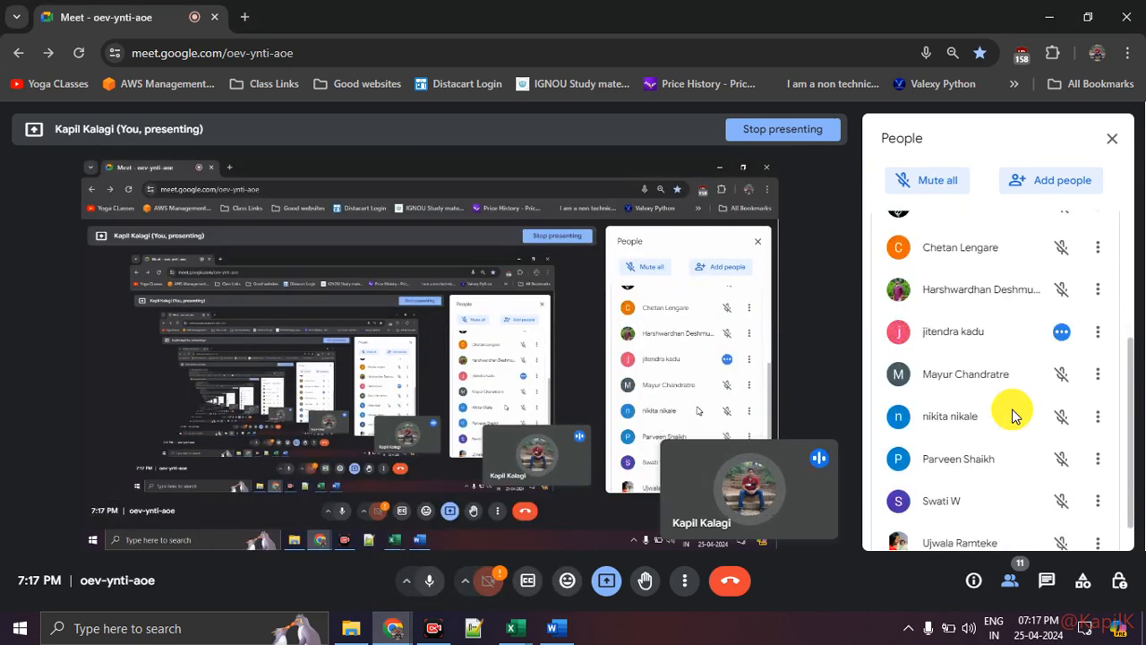
pyautogui.scroll(5, 1013, 415)
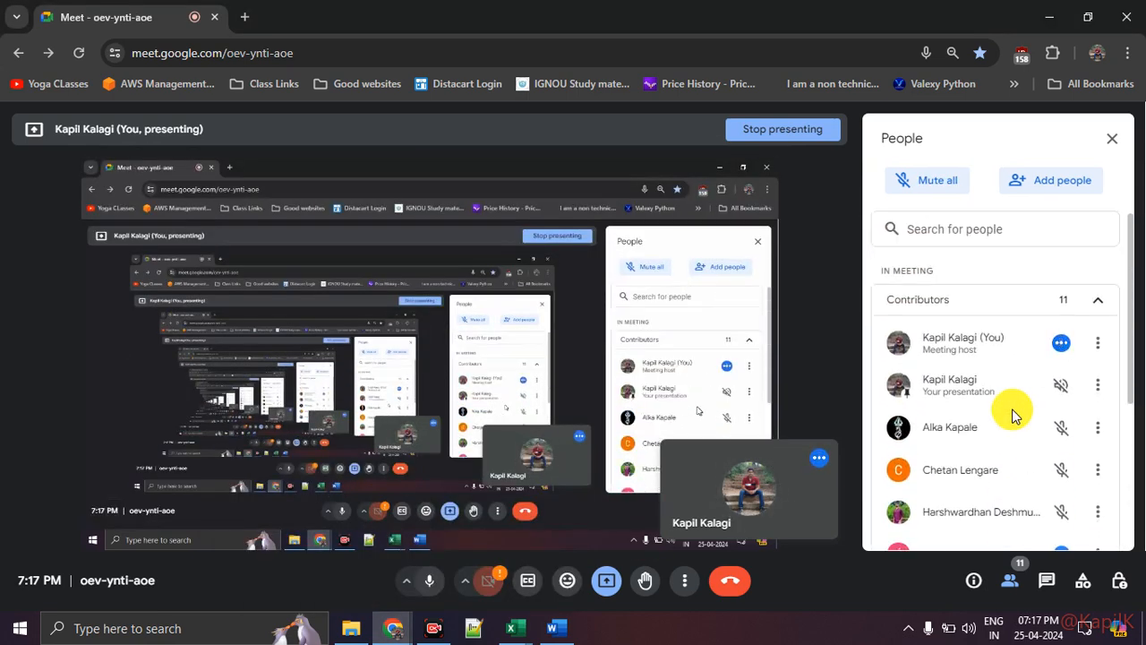
pyautogui.scroll(-4, 1012, 415)
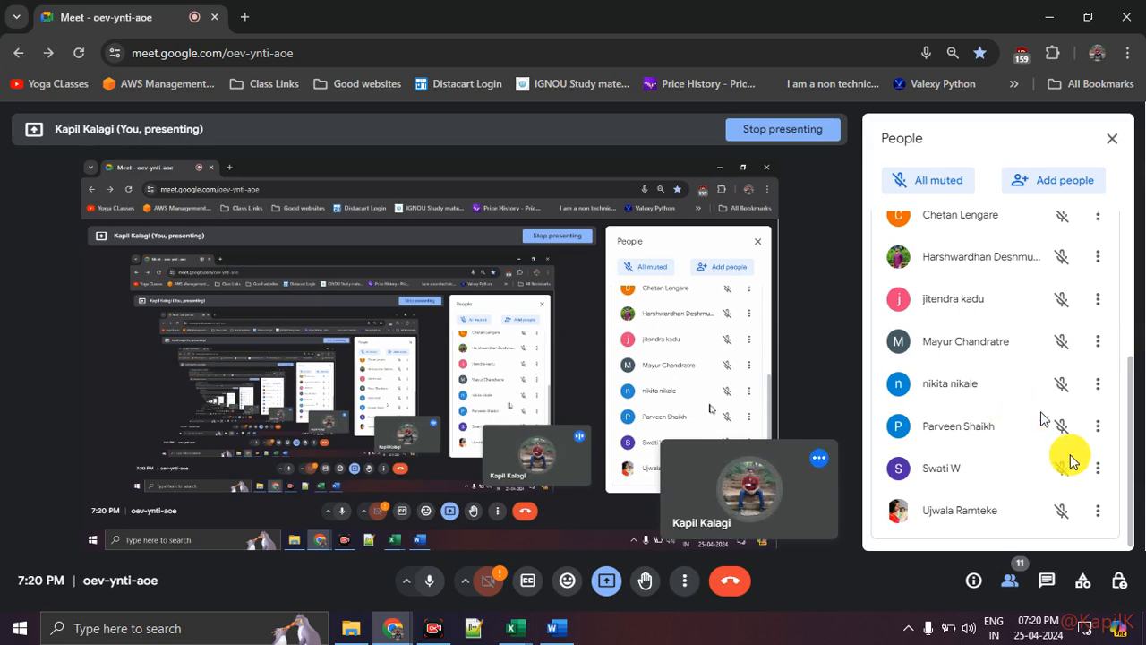
# Browse the taskbar calendar to Monday 6 May, then glance at the notifications panel.
pyautogui.click(1044, 637)
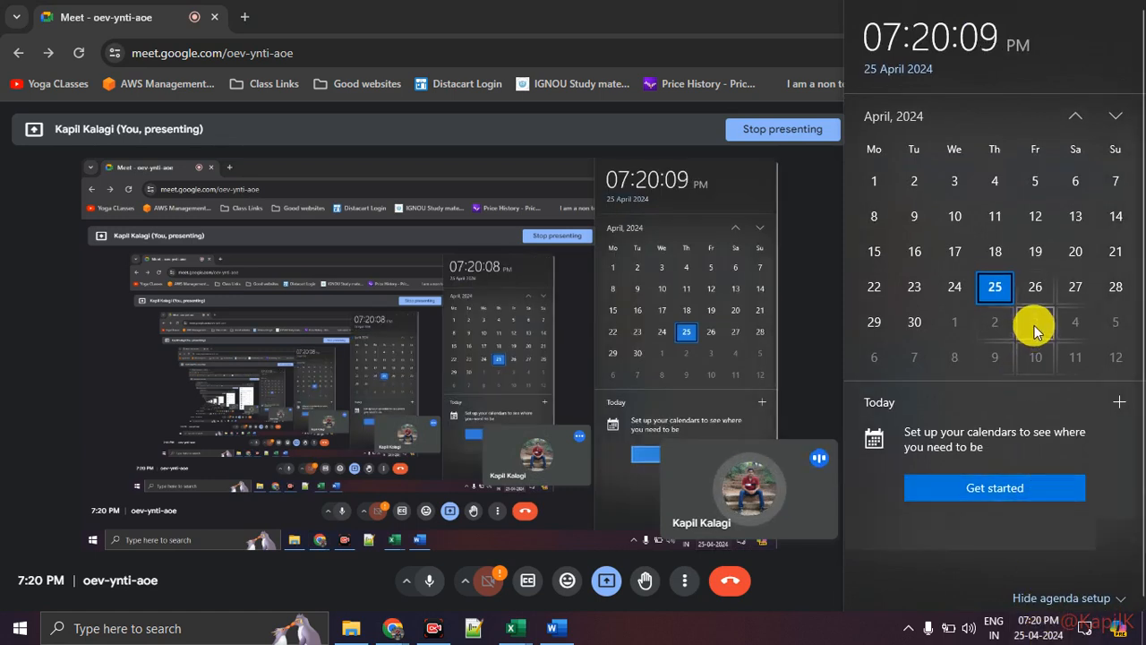
pyautogui.scroll(-2, 1036, 327)
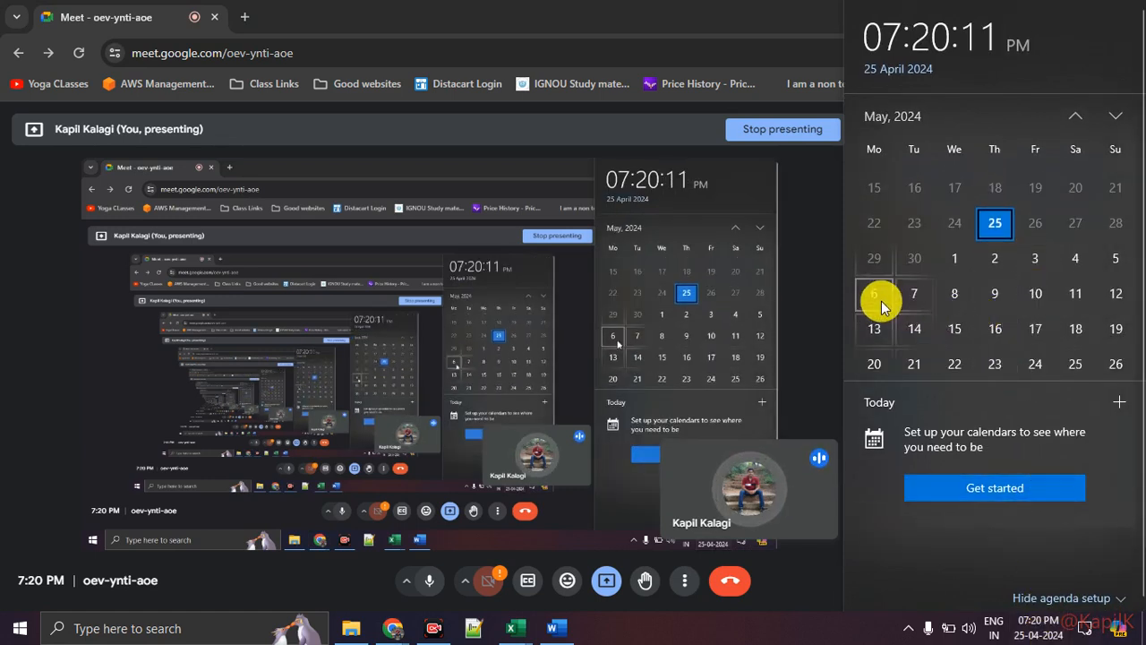
pyautogui.click(875, 262)
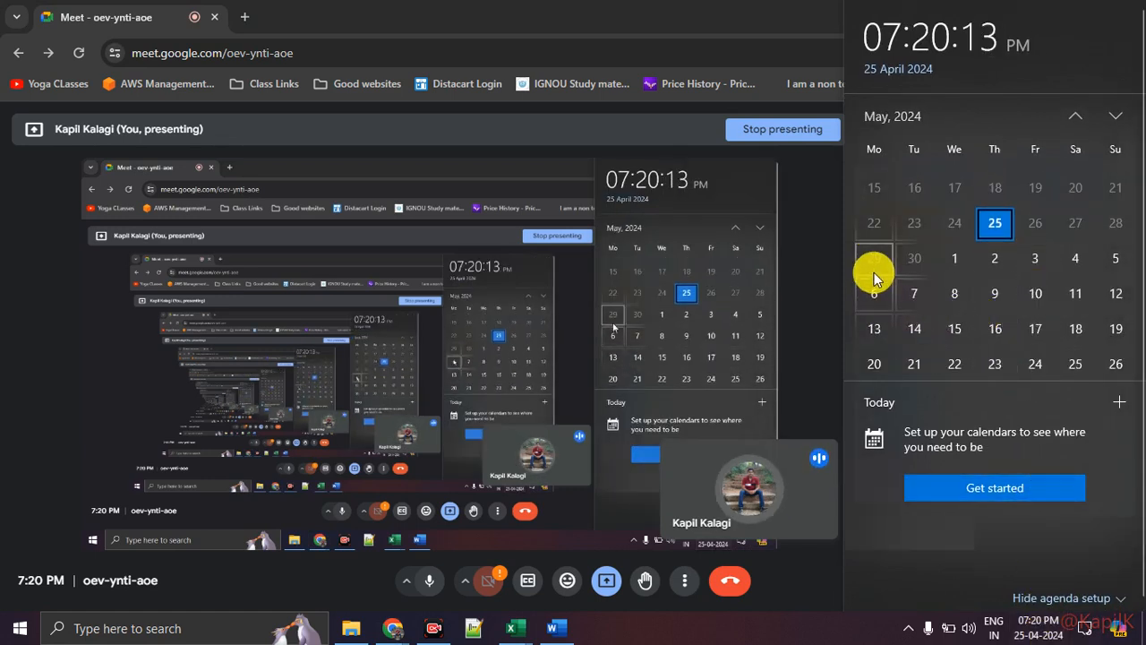
pyautogui.click(889, 288)
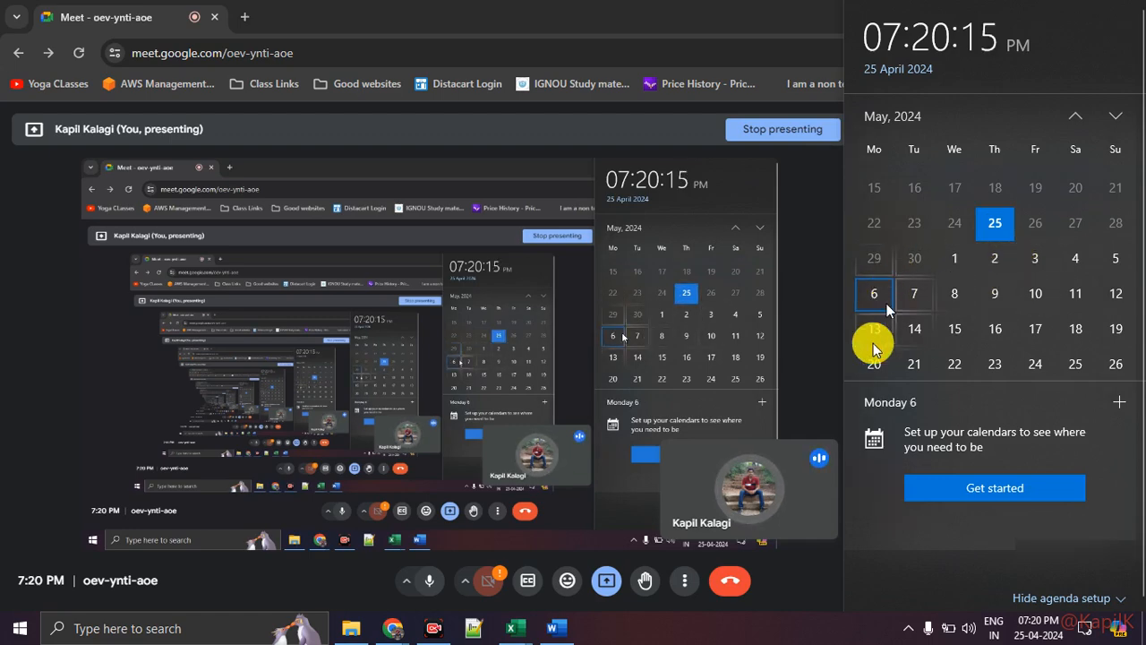
pyautogui.click(772, 636)
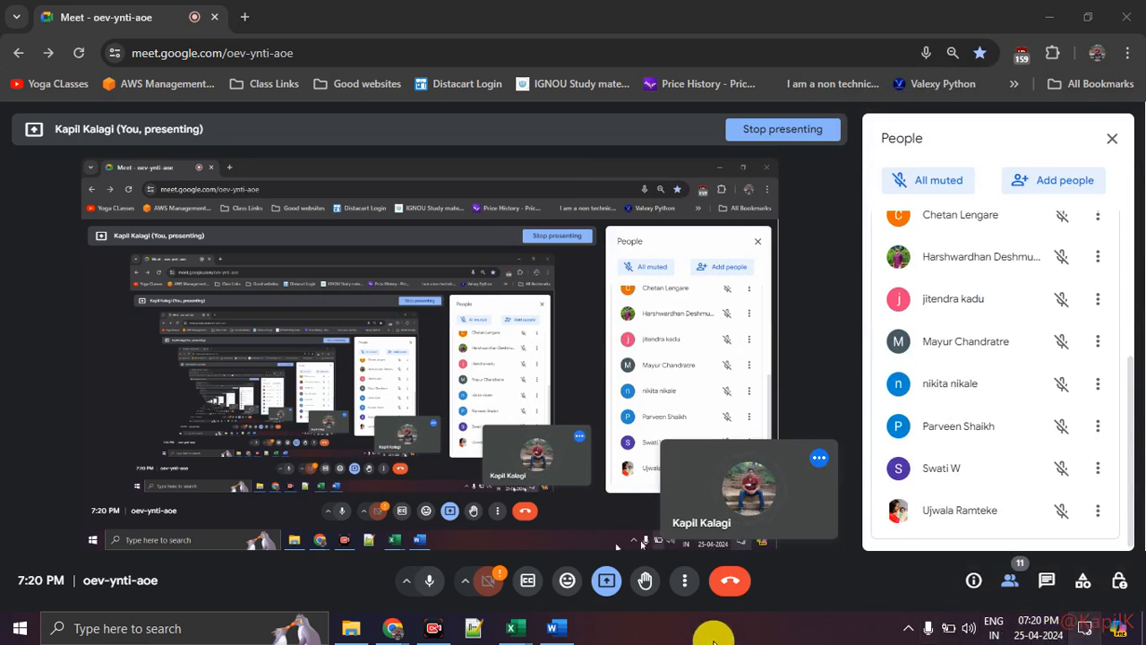
pyautogui.click(1085, 629)
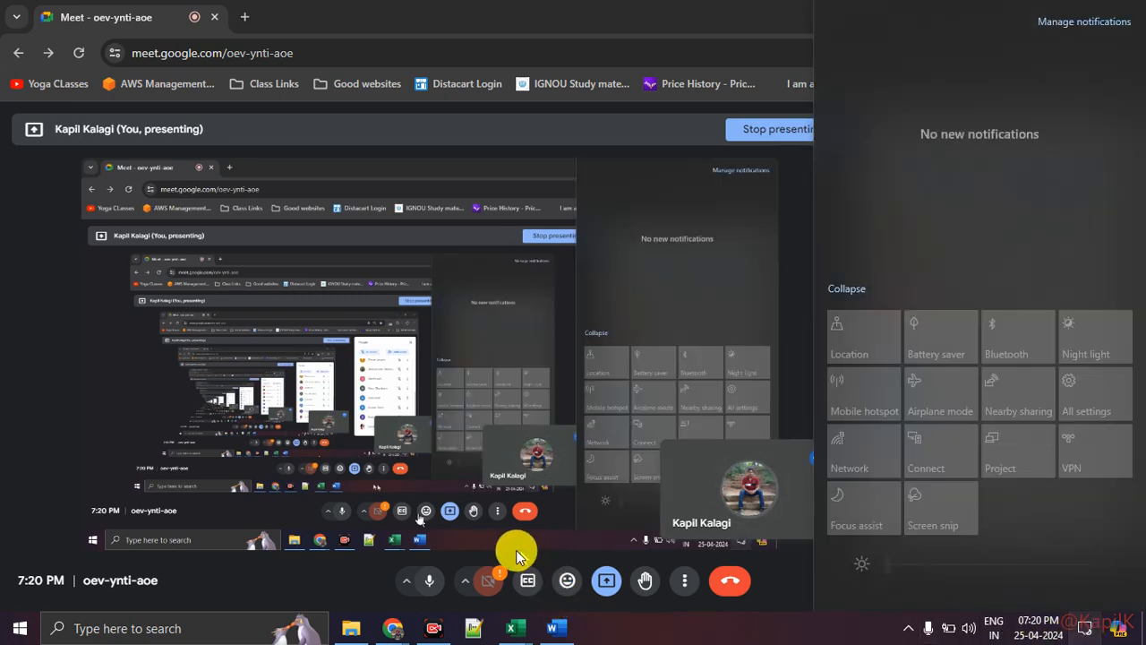
pyautogui.click(394, 626)
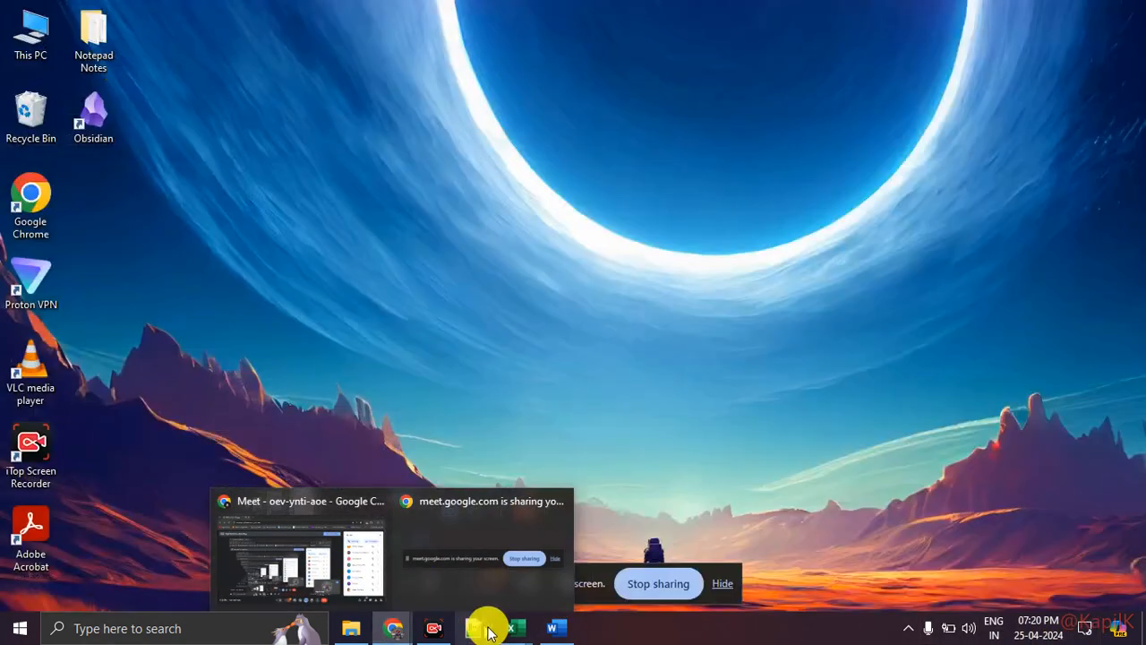
# Return to the Day 5 class work workbook and show the Goal Seek Dataset sheet from row 1.
pyautogui.moveTo(511, 627)
pyautogui.click(568, 568)
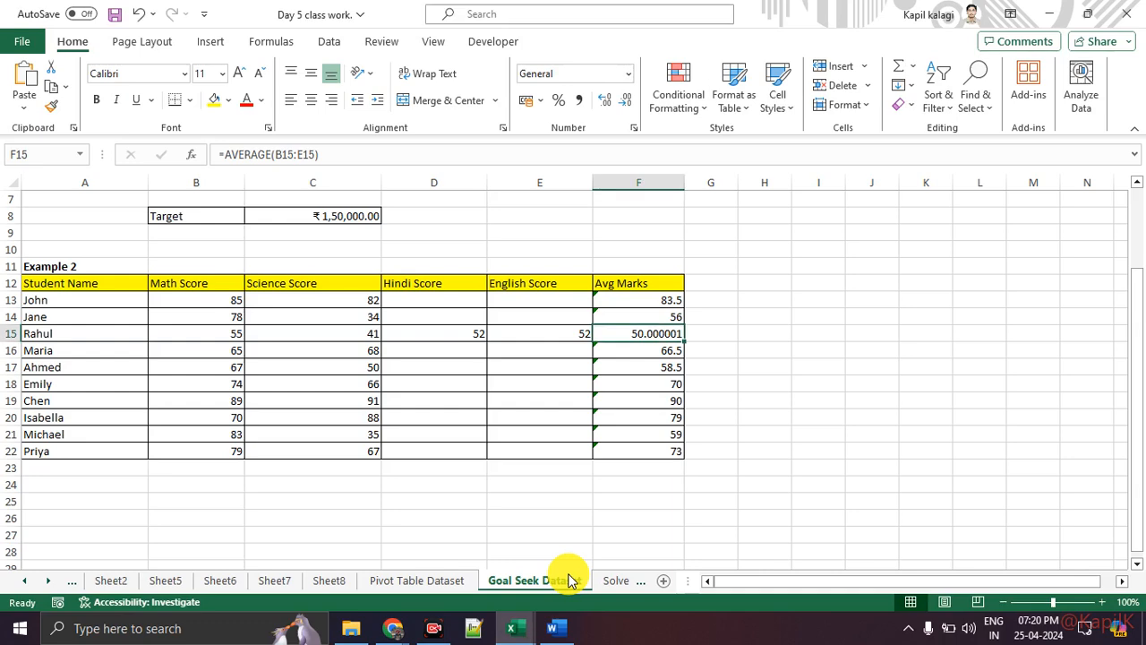
pyautogui.click(616, 582)
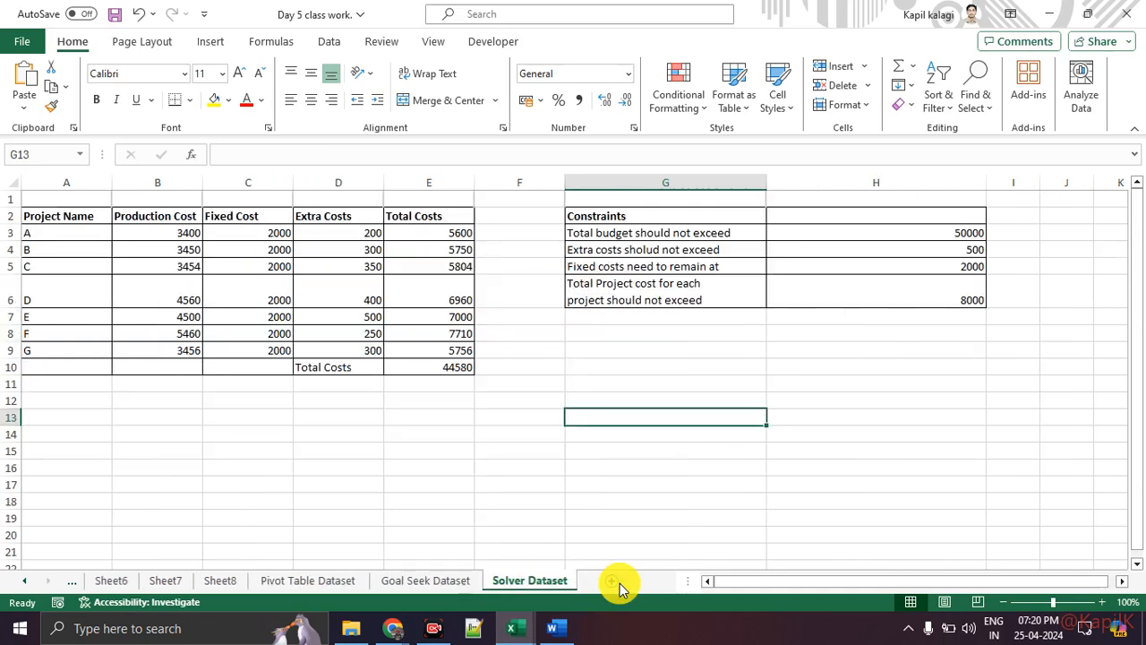
pyautogui.click(350, 578)
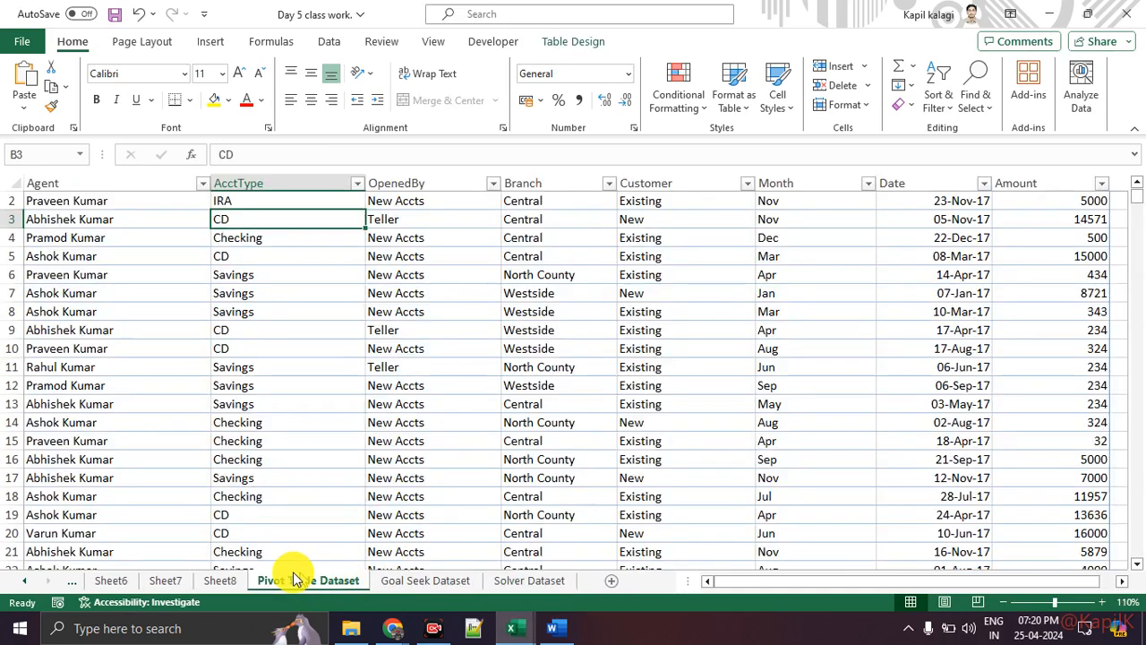
pyautogui.click(381, 582)
pyautogui.scroll(2, 440, 511)
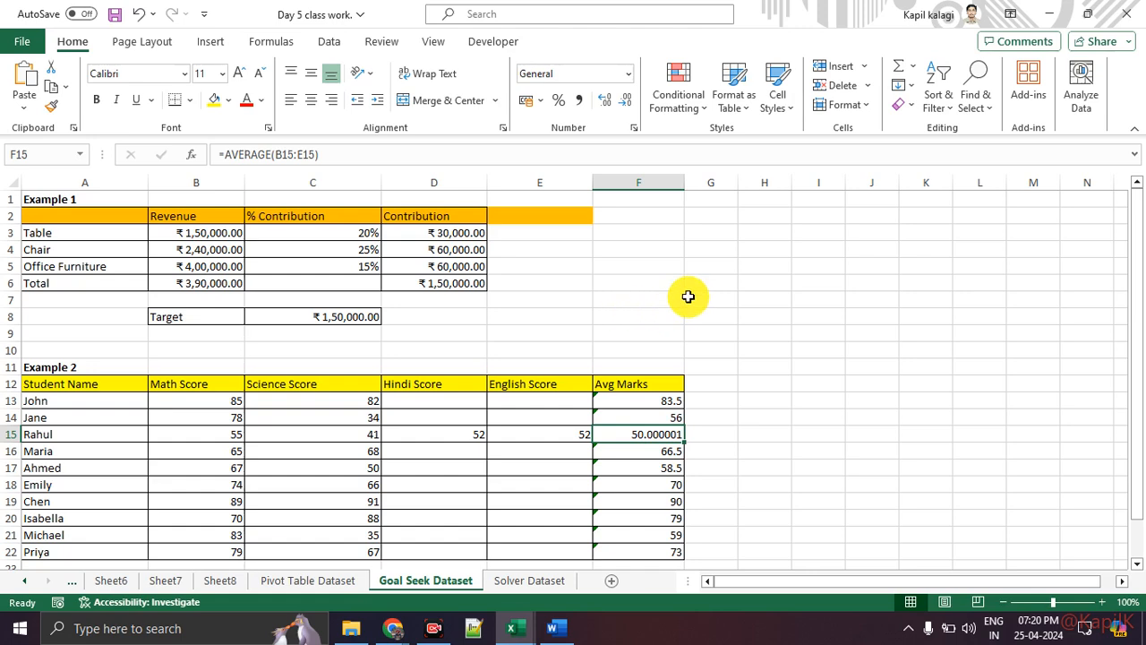
# Cycle through the Formulas, Page Layout and Review ribbon tabs, settling on Data.
pyautogui.click(269, 41)
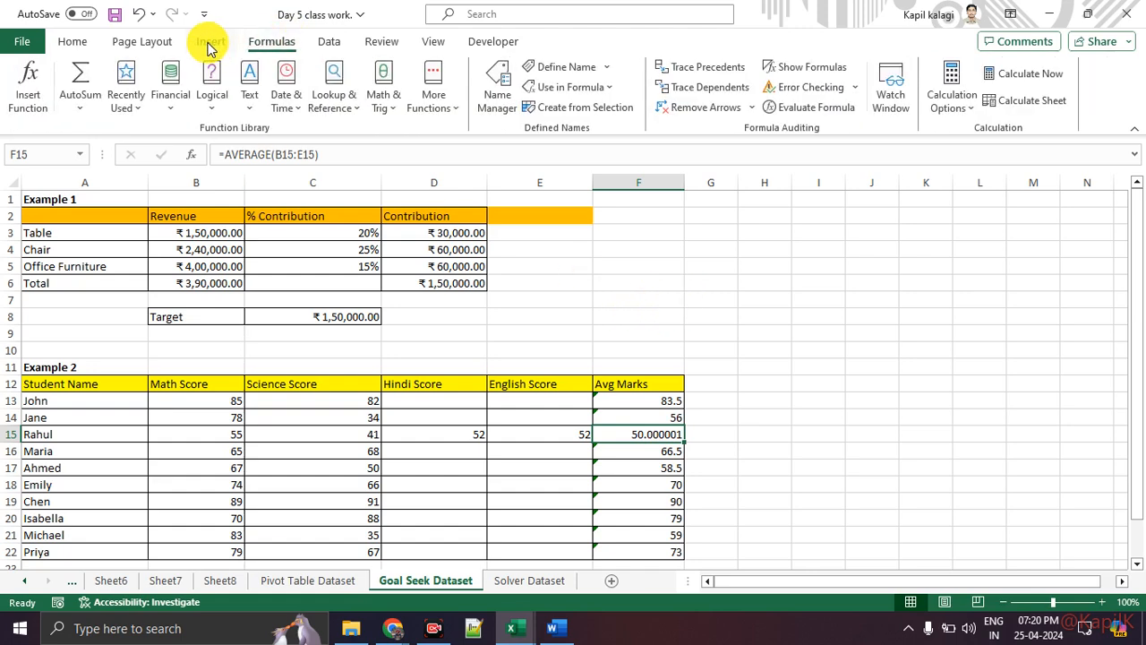
pyautogui.click(170, 43)
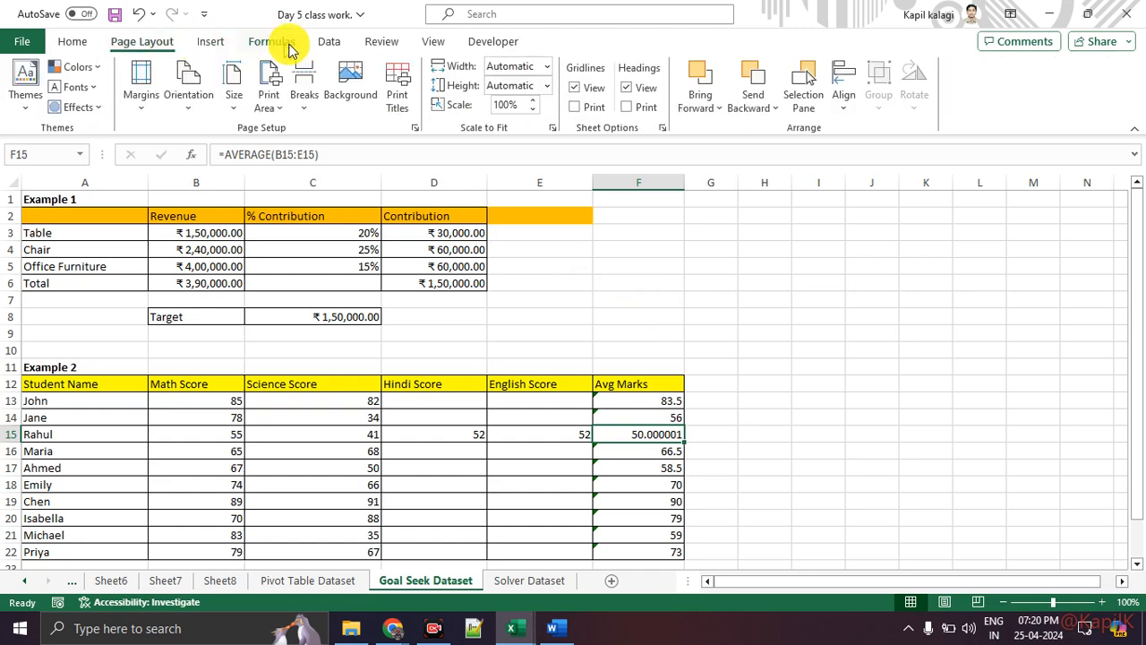
pyautogui.click(327, 45)
pyautogui.click(396, 45)
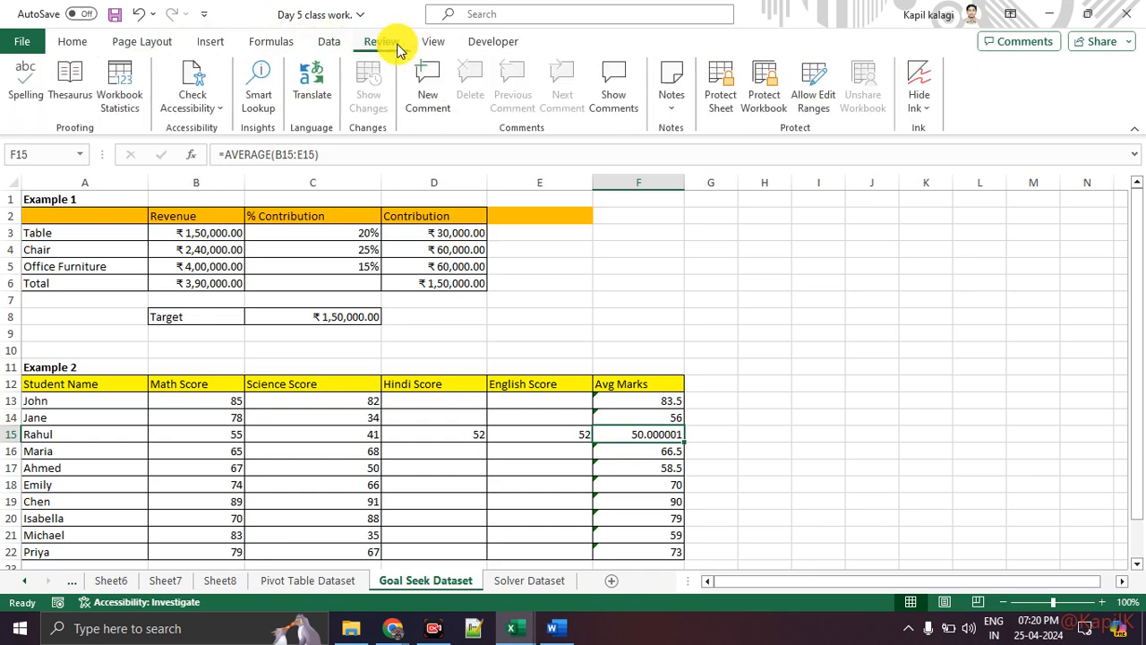
pyautogui.click(324, 44)
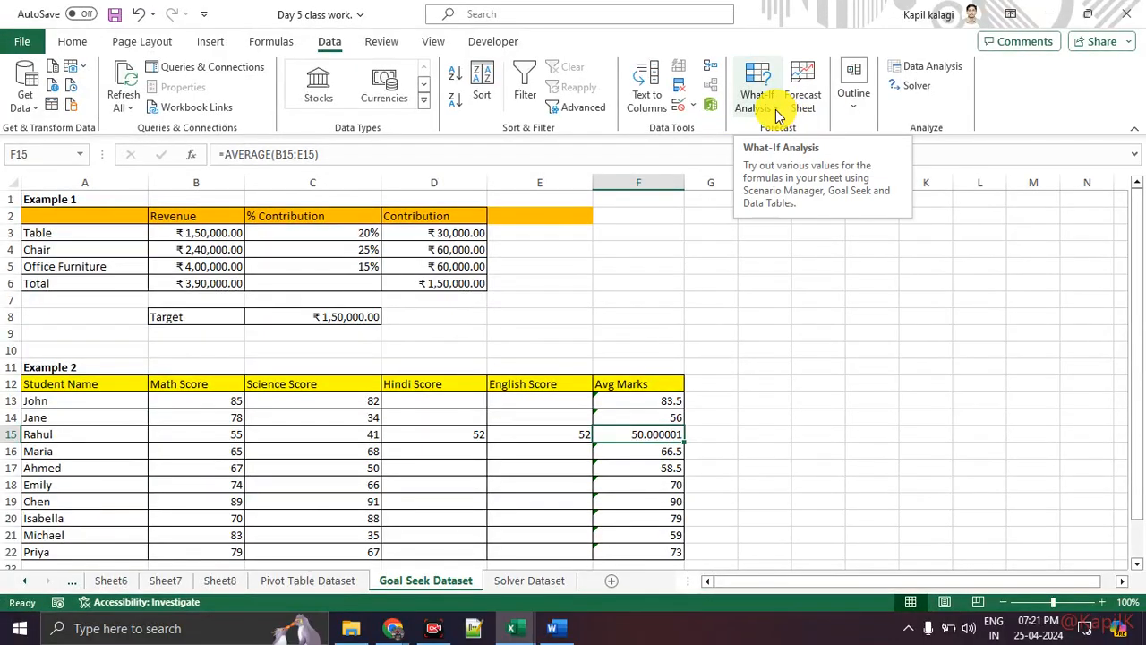
pyautogui.click(778, 117)
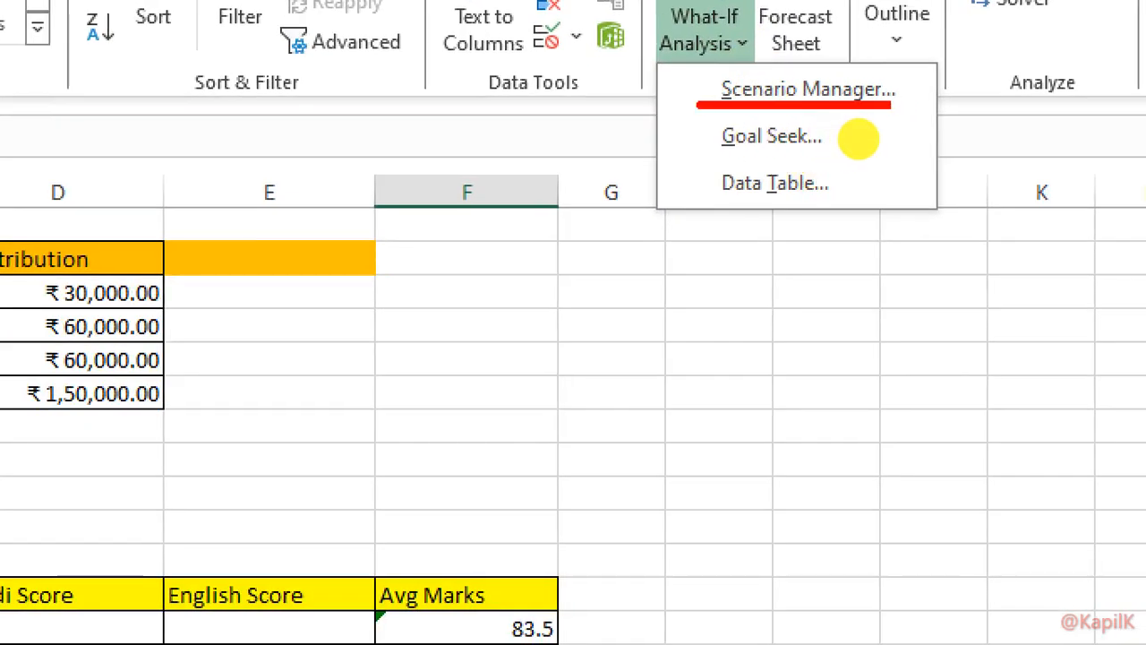
pyautogui.moveTo(891, 105); pyautogui.dragTo(912, 105)
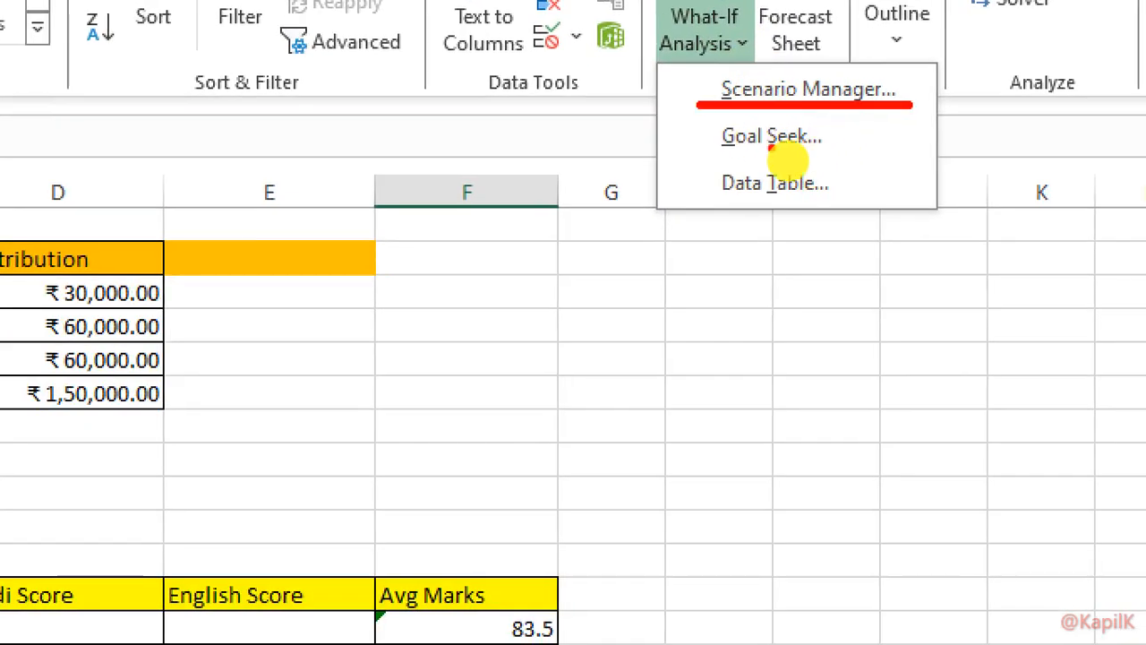
pyautogui.moveTo(681, 144); pyautogui.dragTo(848, 139)
pyautogui.moveTo(692, 199); pyautogui.dragTo(859, 198)
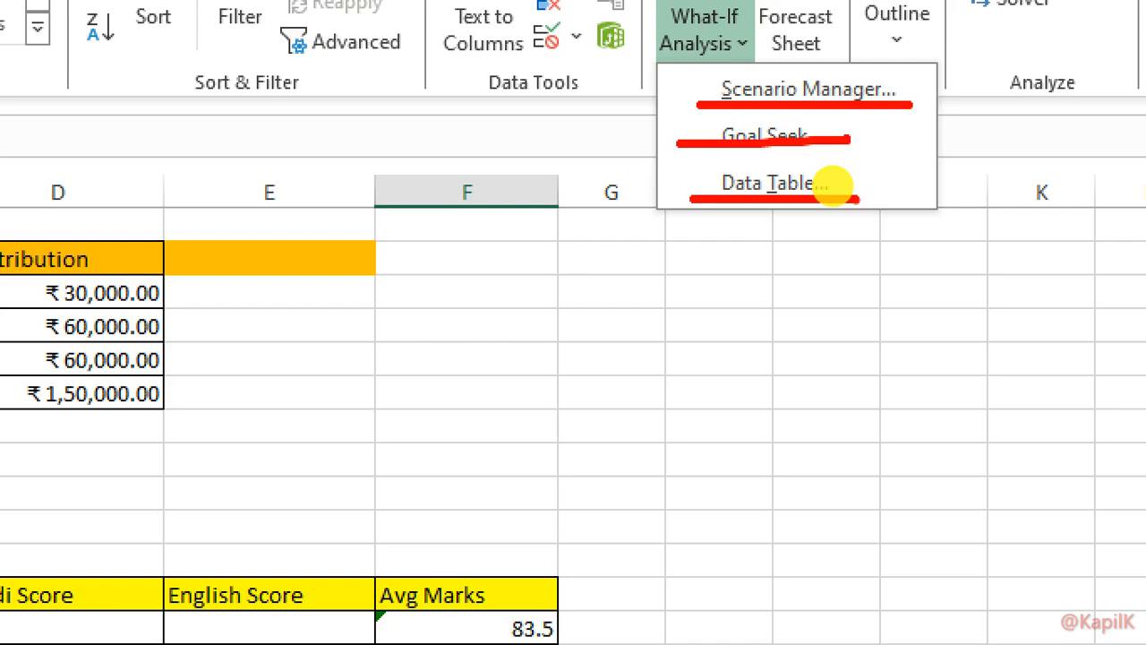
pyautogui.press('Escape')
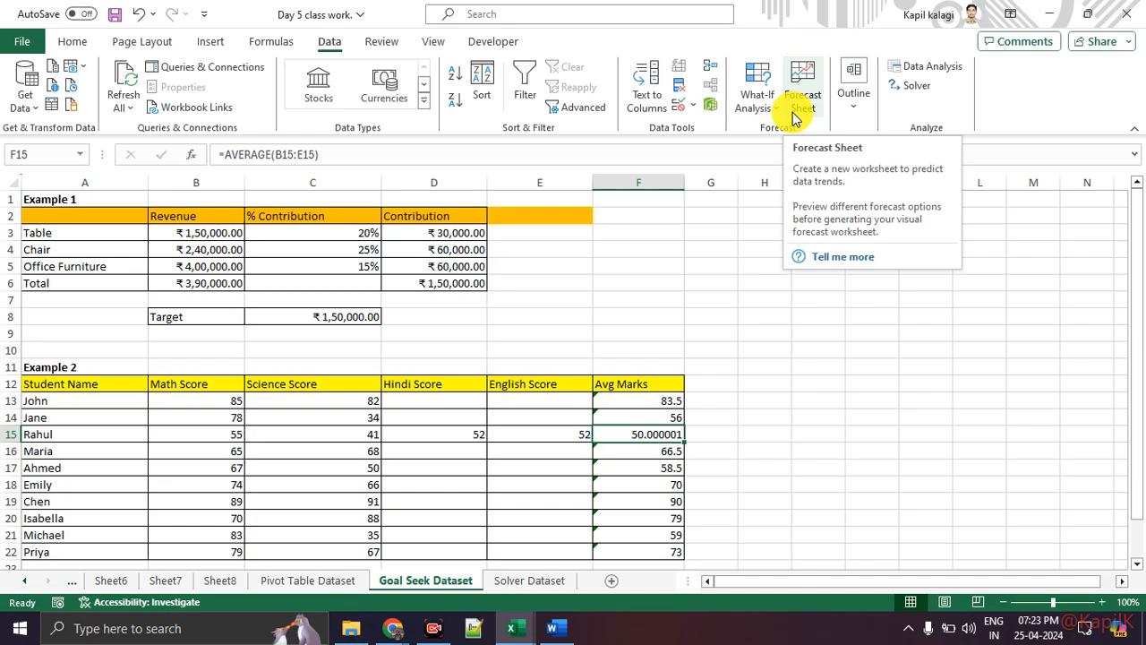
pyautogui.hotkey('alt', 'Tab')
pyautogui.hotkey('alt', 'Tab')
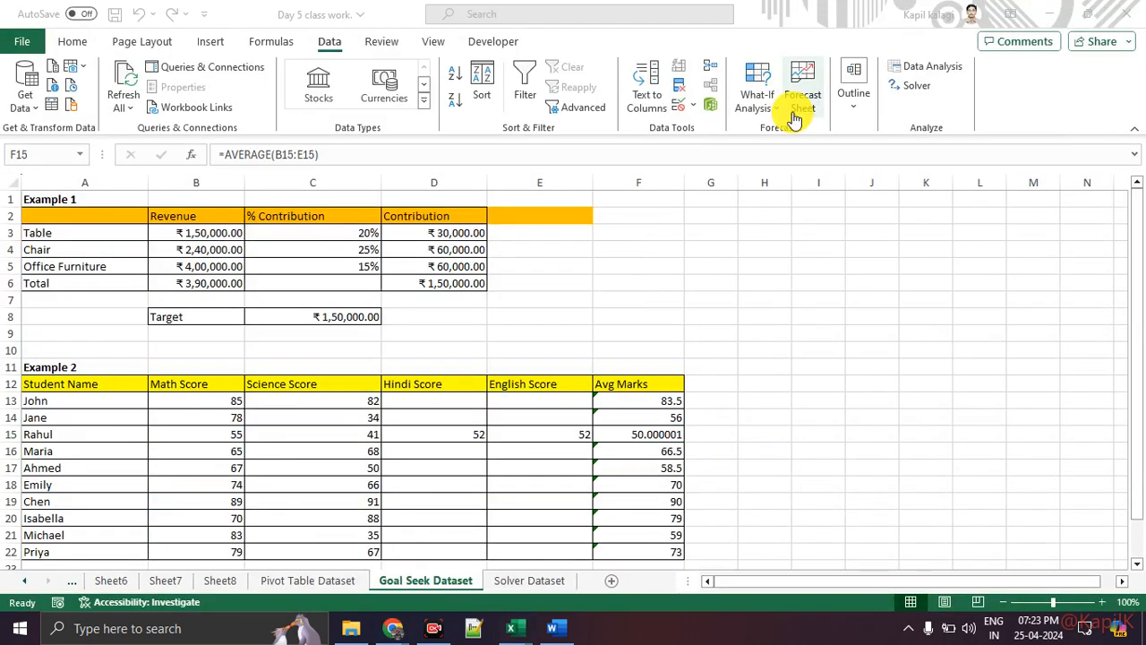
pyautogui.hotkey('alt', 'Tab')
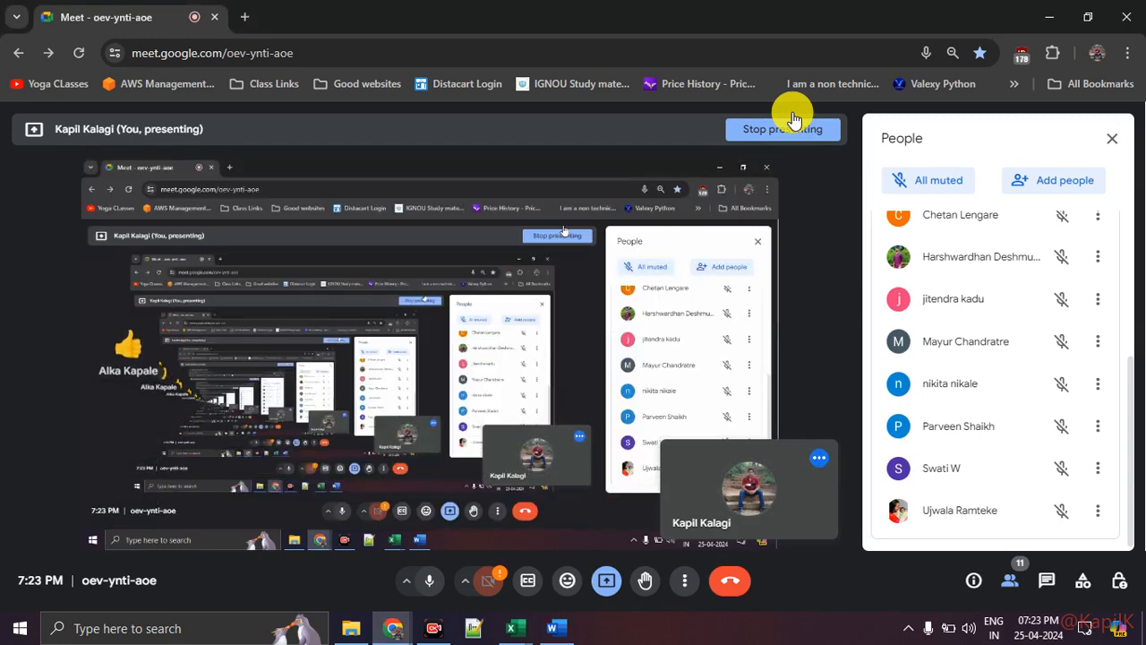
# Close Meet's participant list so the shared screen fills the view, then return to Excel.
pyautogui.hotkey('alt', 'Tab')
pyautogui.hotkey('alt', 'Tab')
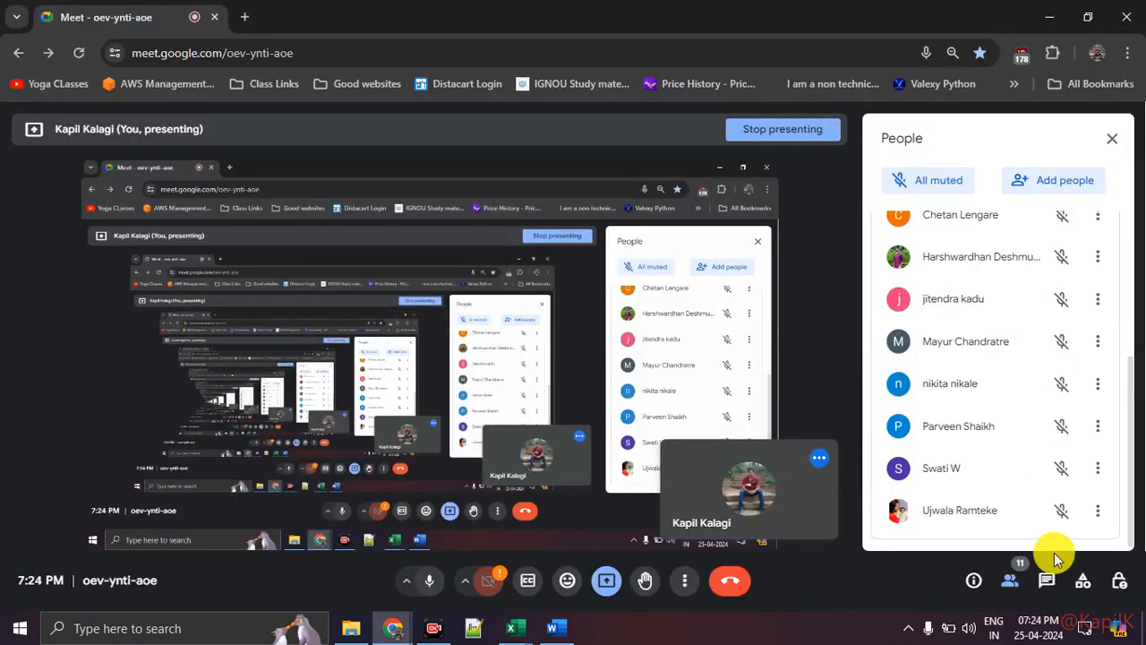
pyautogui.click(1010, 582)
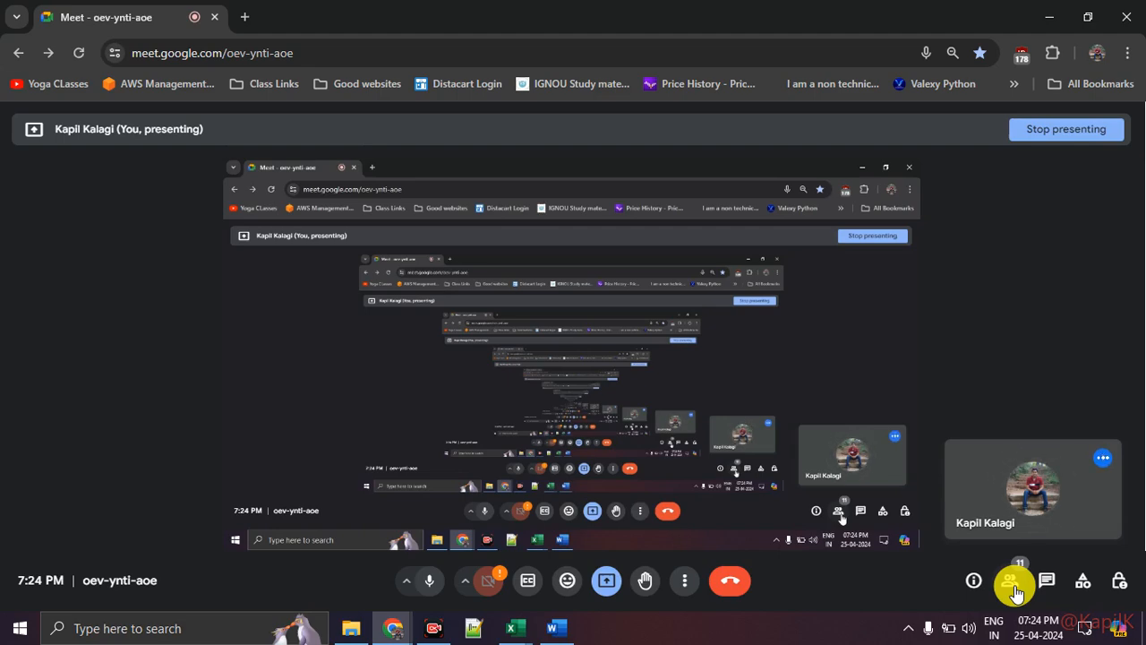
pyautogui.hotkey('alt', 'Tab')
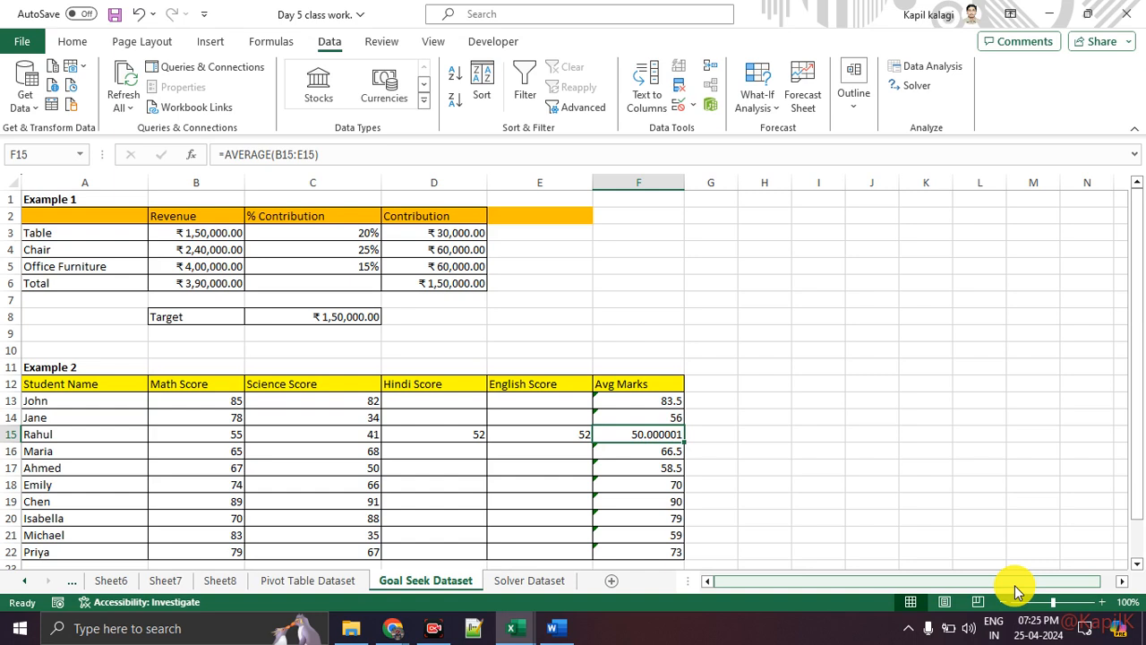
pyautogui.hotkey('alt', 'Tab')
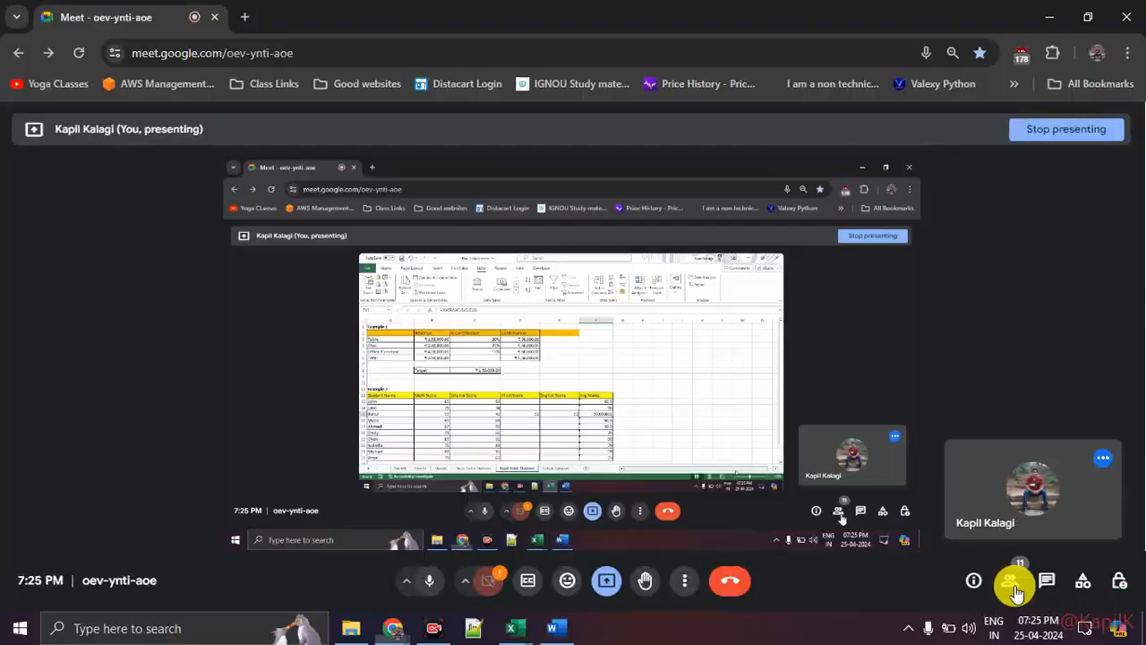
pyautogui.click(429, 580)
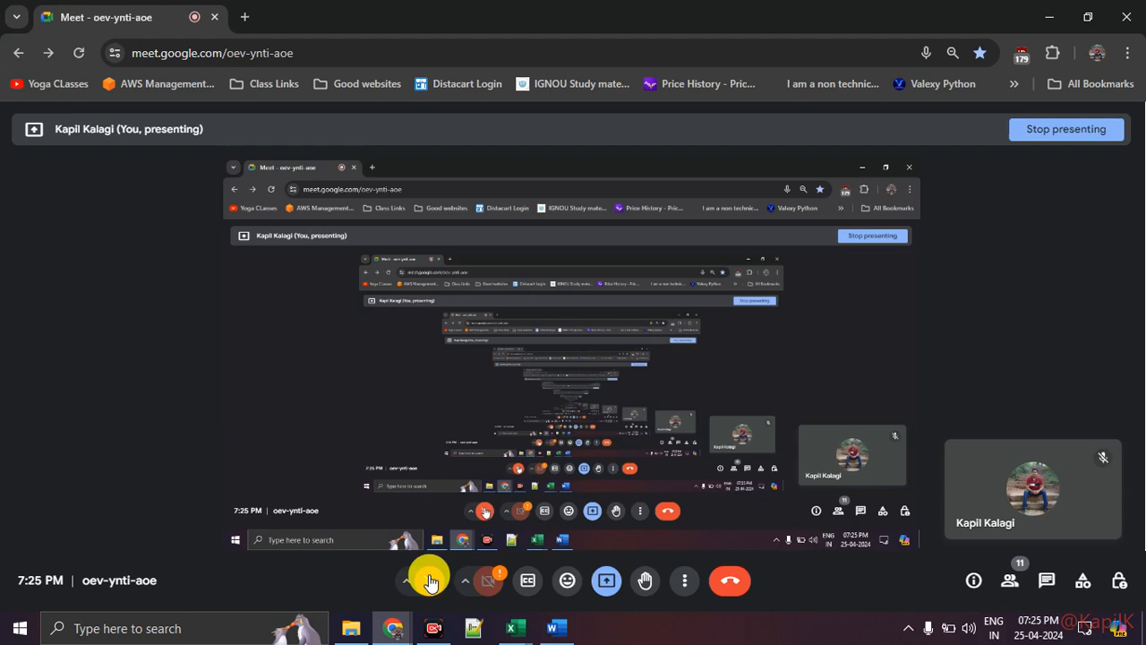
pyautogui.click(430, 581)
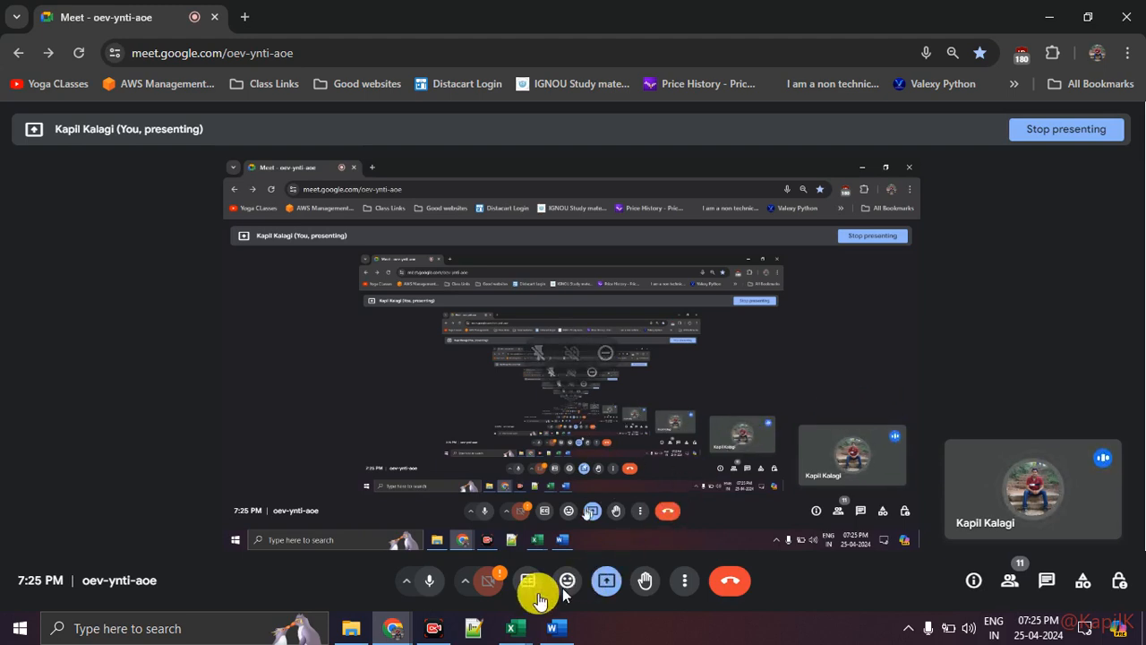
pyautogui.click(428, 586)
pyautogui.click(444, 593)
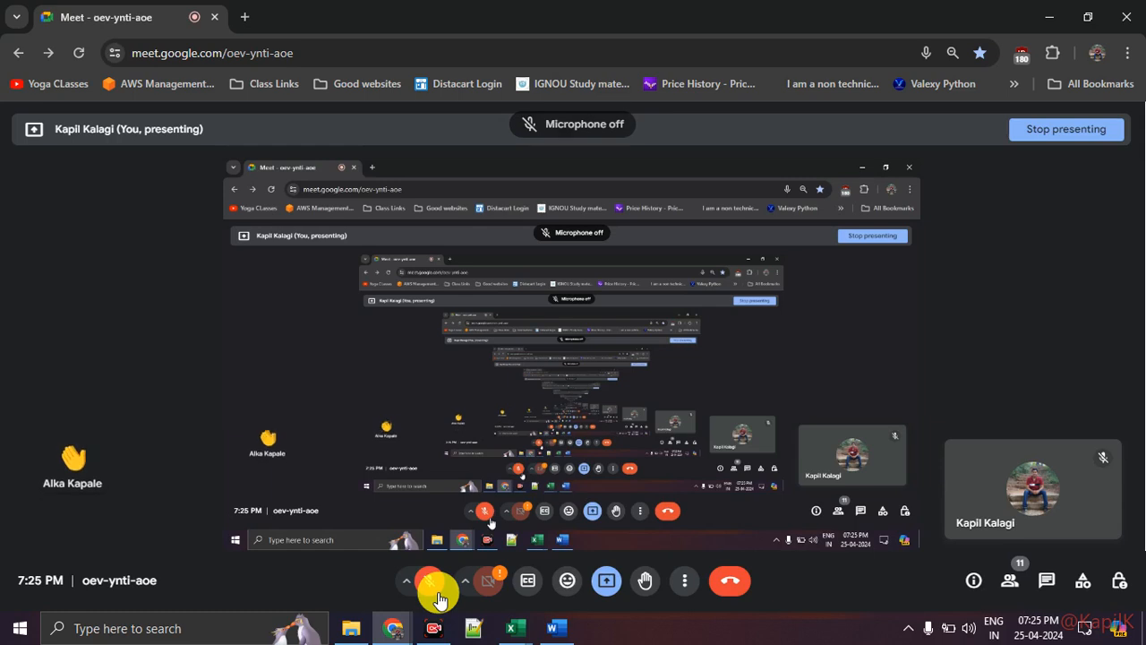